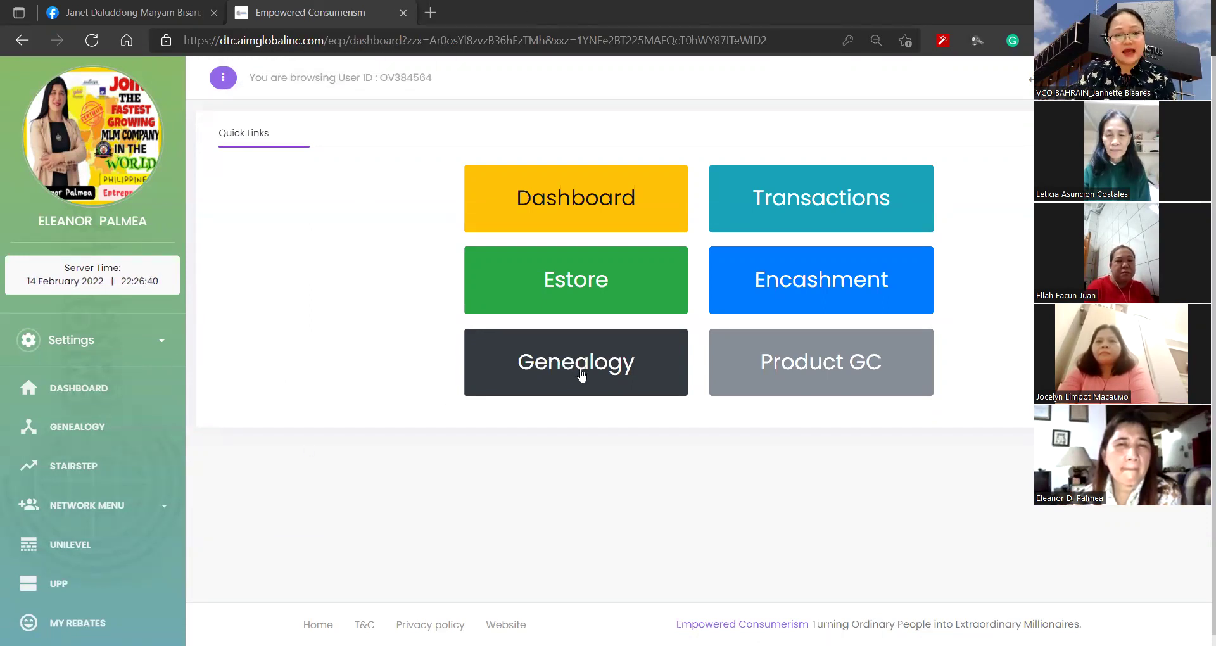
# Step: Look over the genealogy tree and partner table of business partners
pyautogui.click(569, 375)
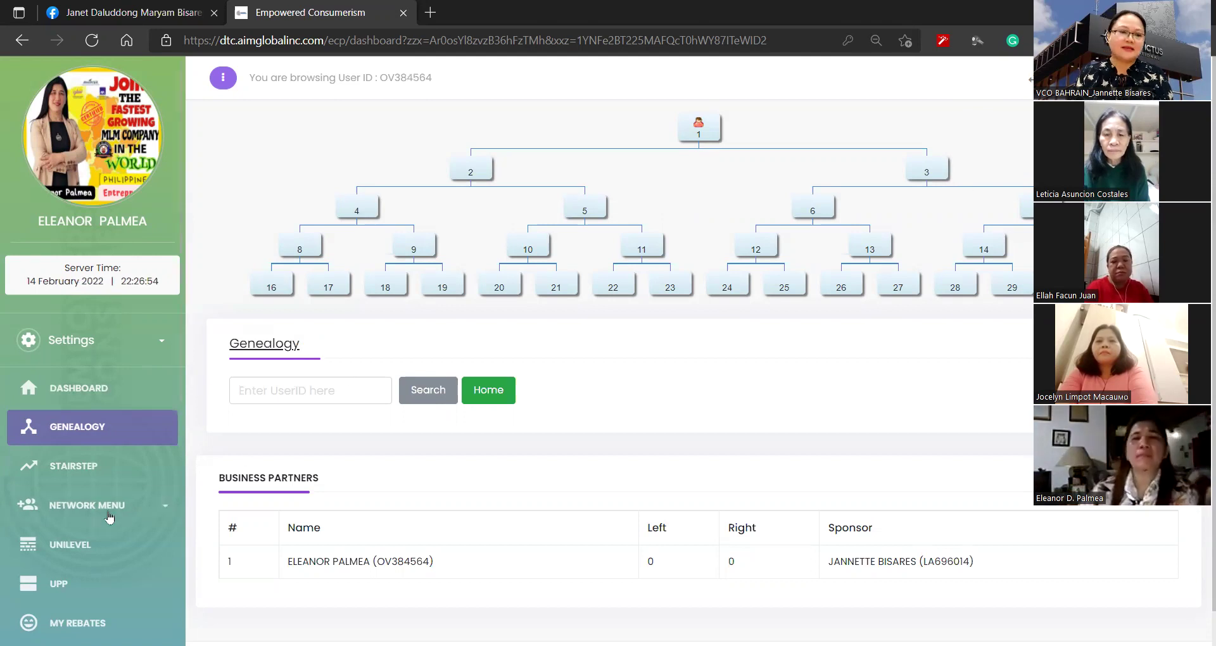
pyautogui.scroll(-4, 118, 413)
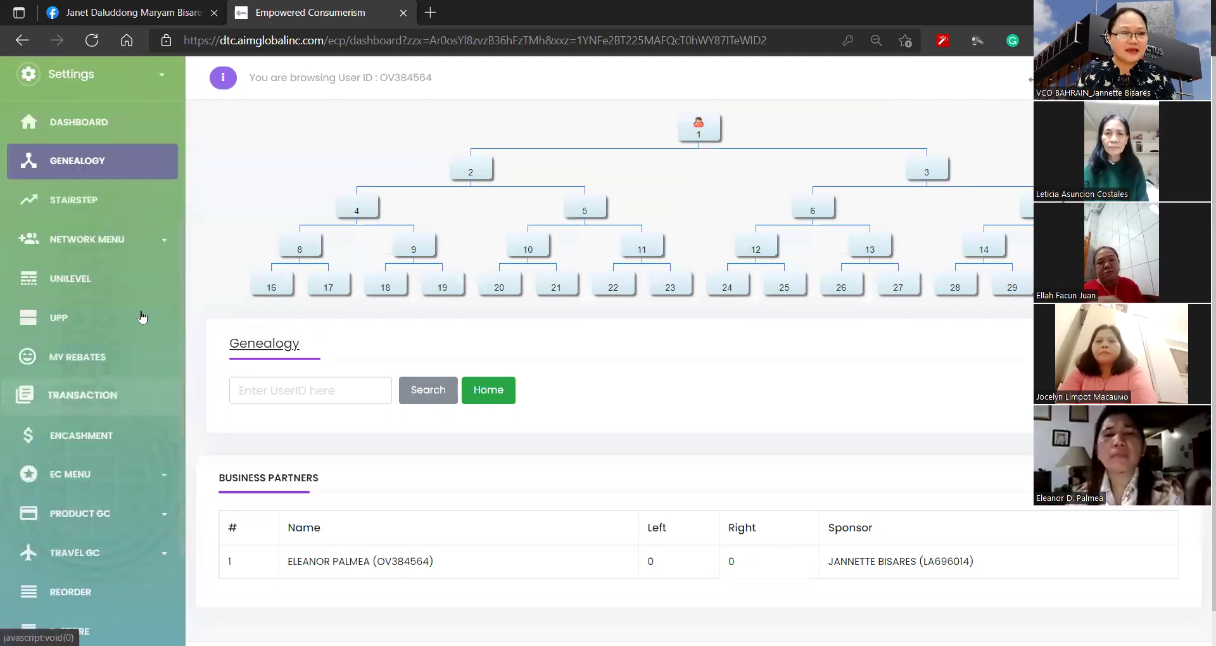
pyautogui.scroll(3, 89, 342)
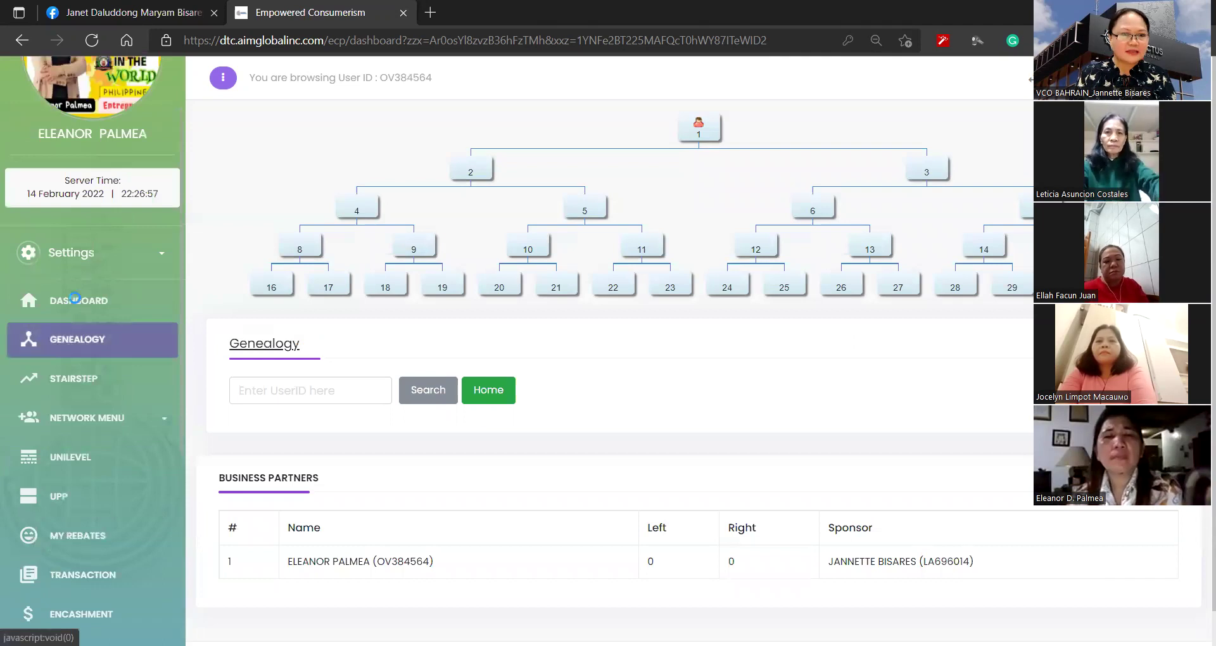
# Step: Return to the dashboard and check the zero balances and Monthly Prime Rank table
pyautogui.click(78, 303)
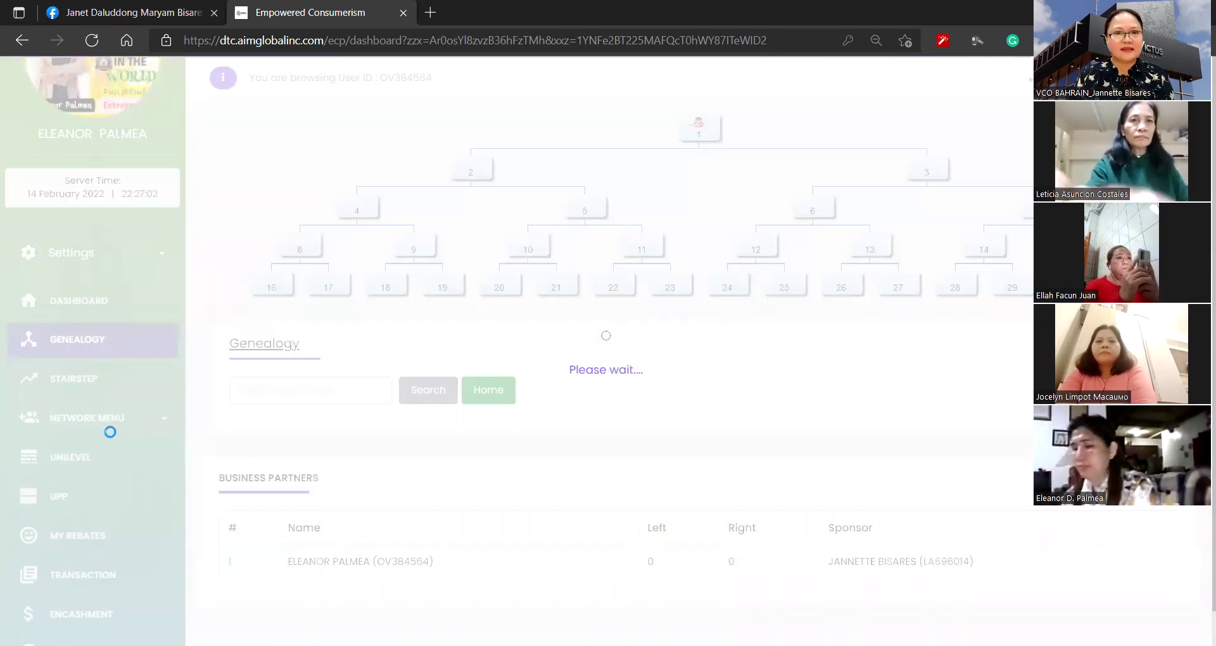
pyautogui.scroll(-1, 126, 371)
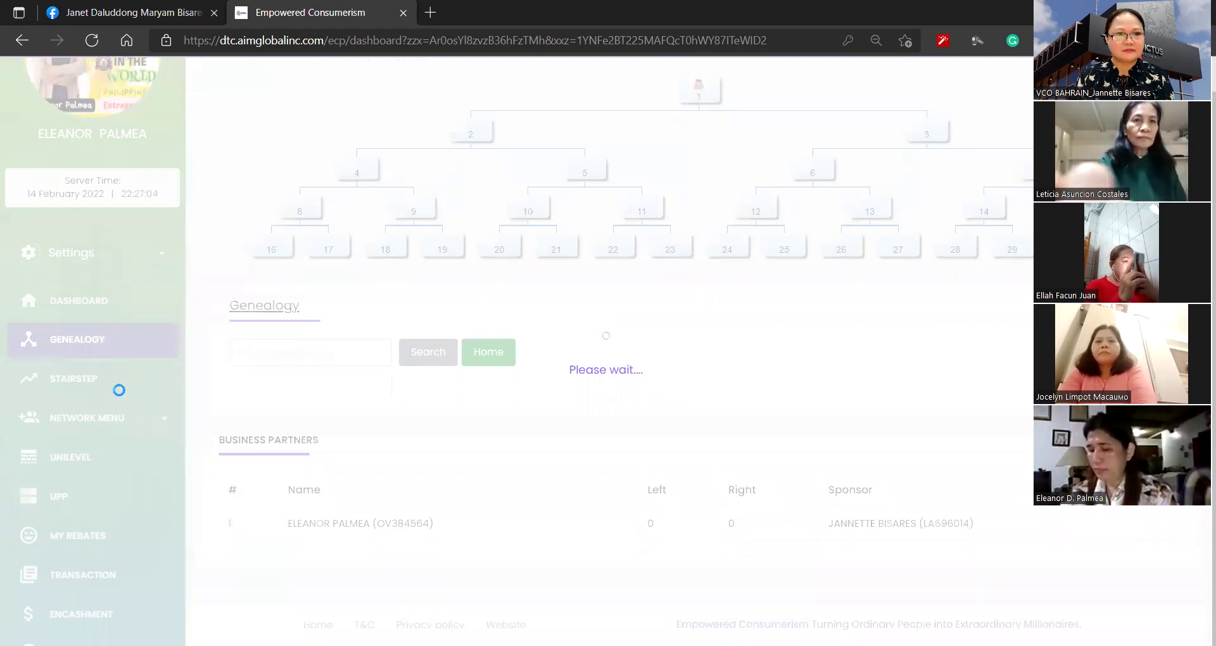
pyautogui.scroll(-5, 117, 413)
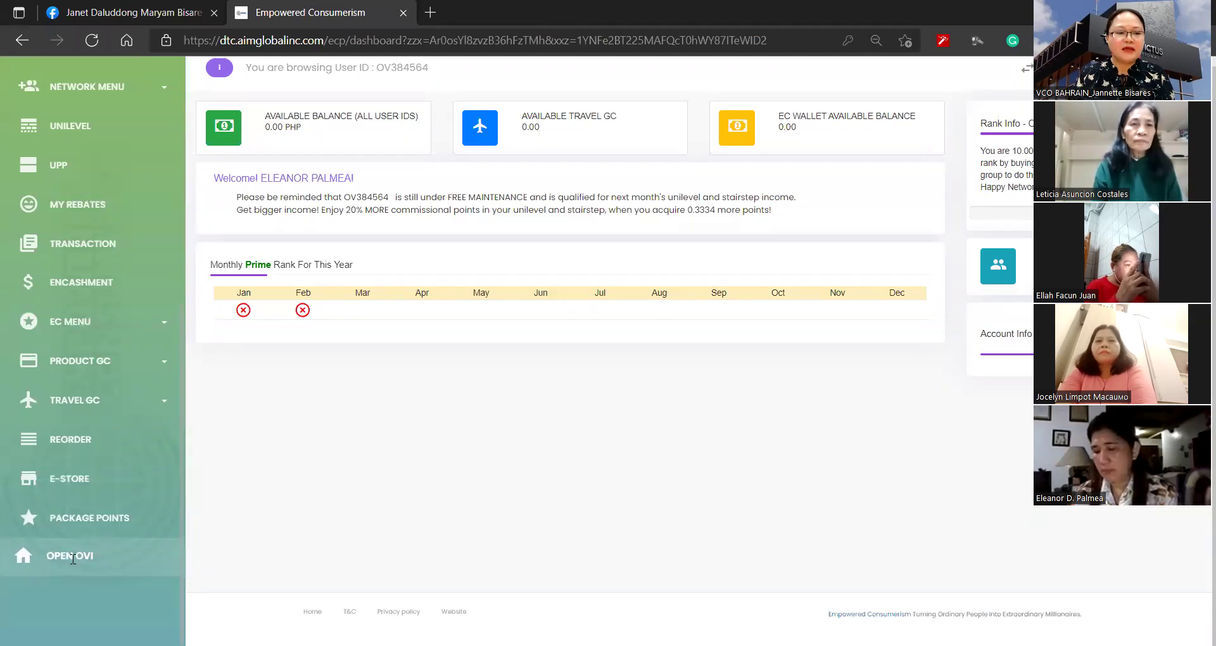
# Step: Open the Orbix Victus member site past Edge's password warning and view the coverage plans
pyautogui.click(73, 557)
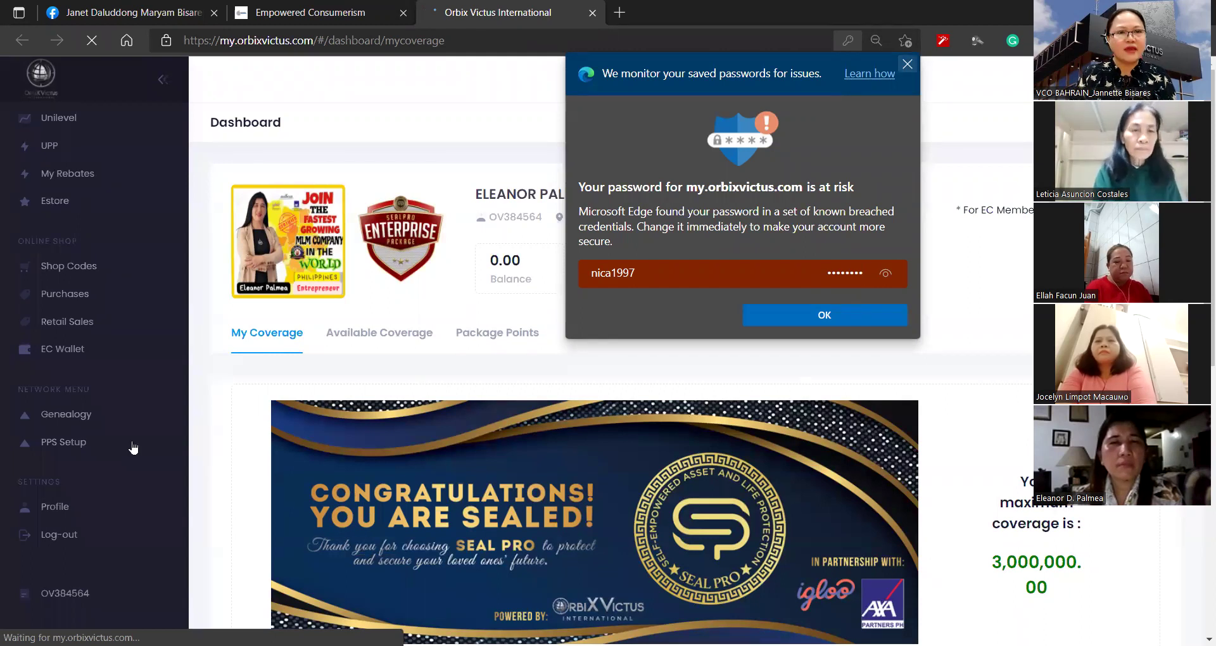
pyautogui.click(485, 6)
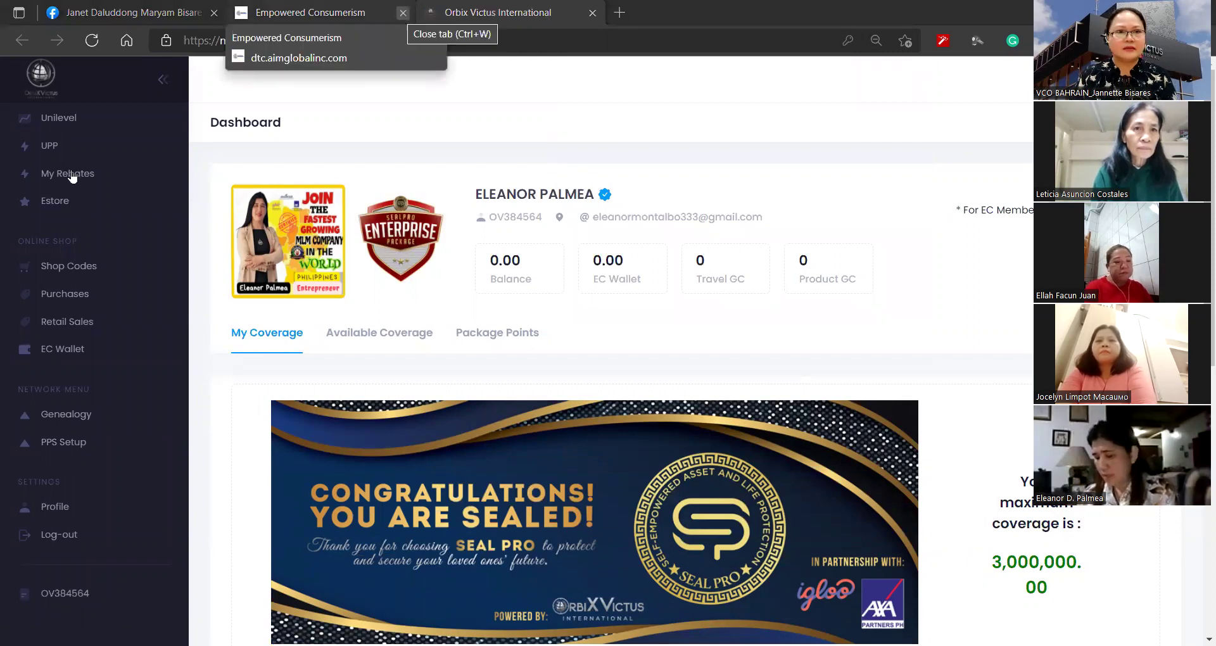
pyautogui.scroll(3, 45, 259)
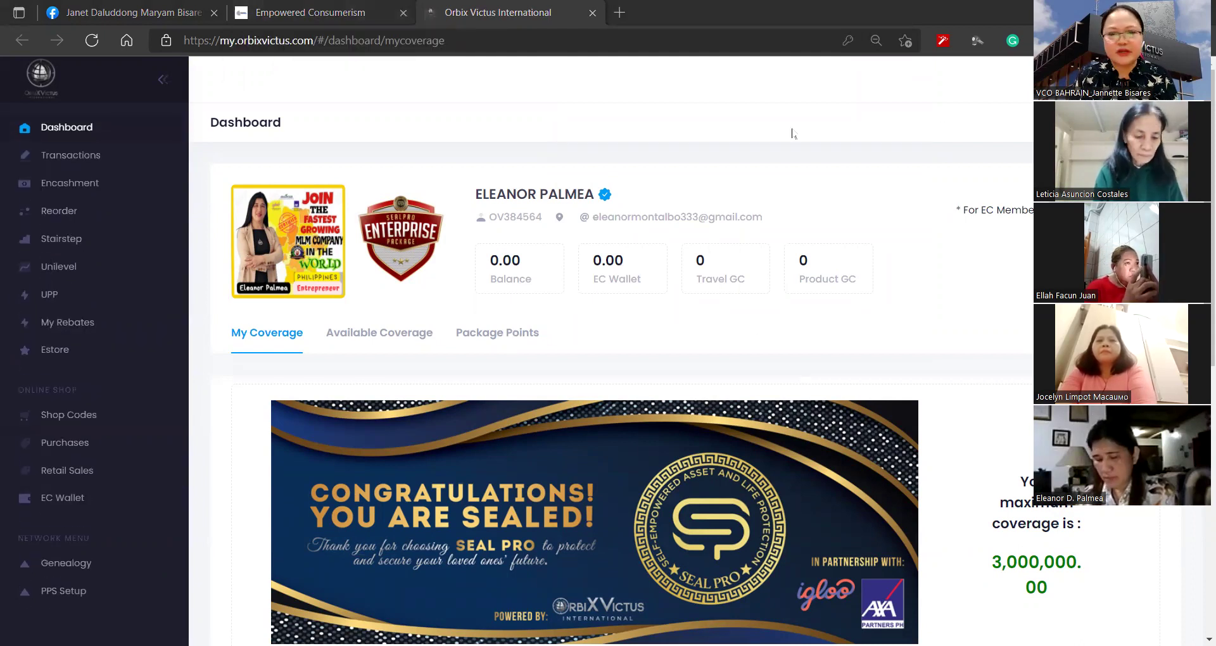
pyautogui.click(380, 338)
# Step: Browse the available Seal Pro coverage plans, then the package points list
pyautogui.scroll(-6, 539, 352)
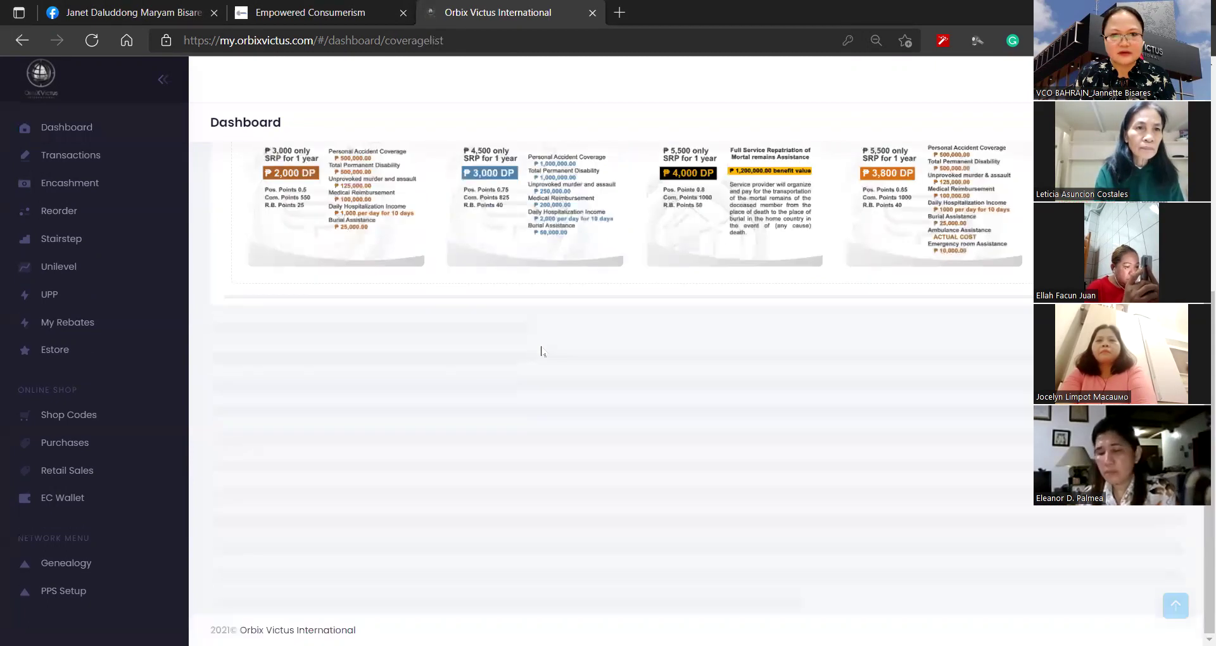
pyautogui.scroll(-3, 540, 345)
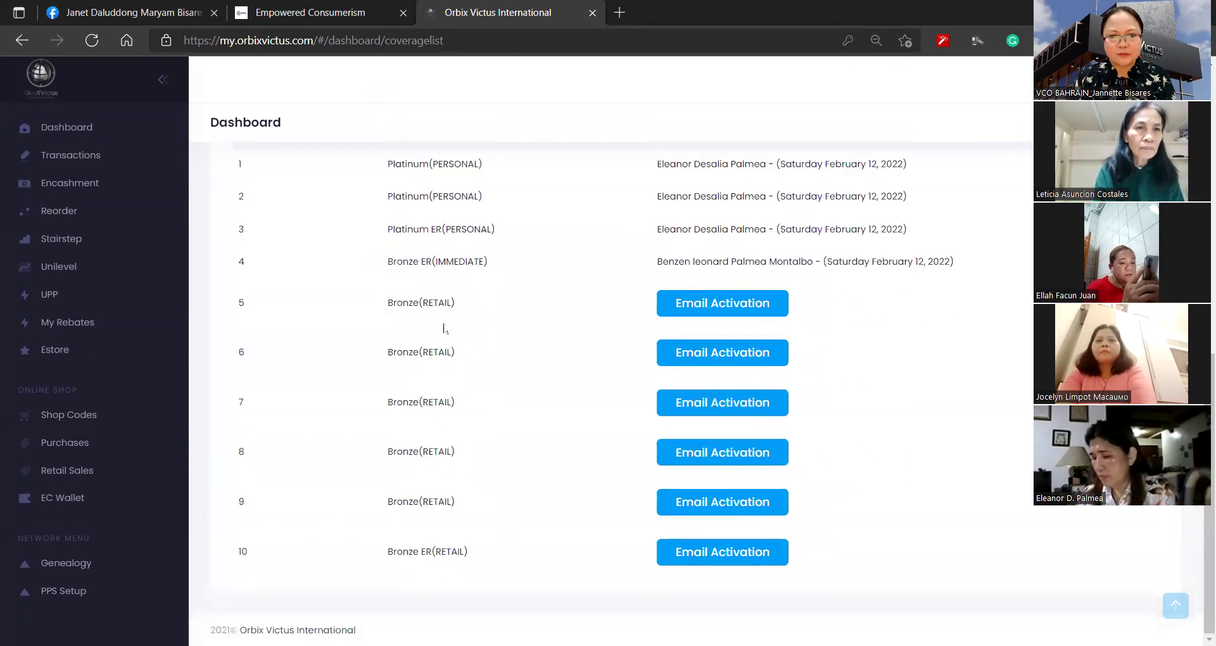
pyautogui.scroll(8, 496, 523)
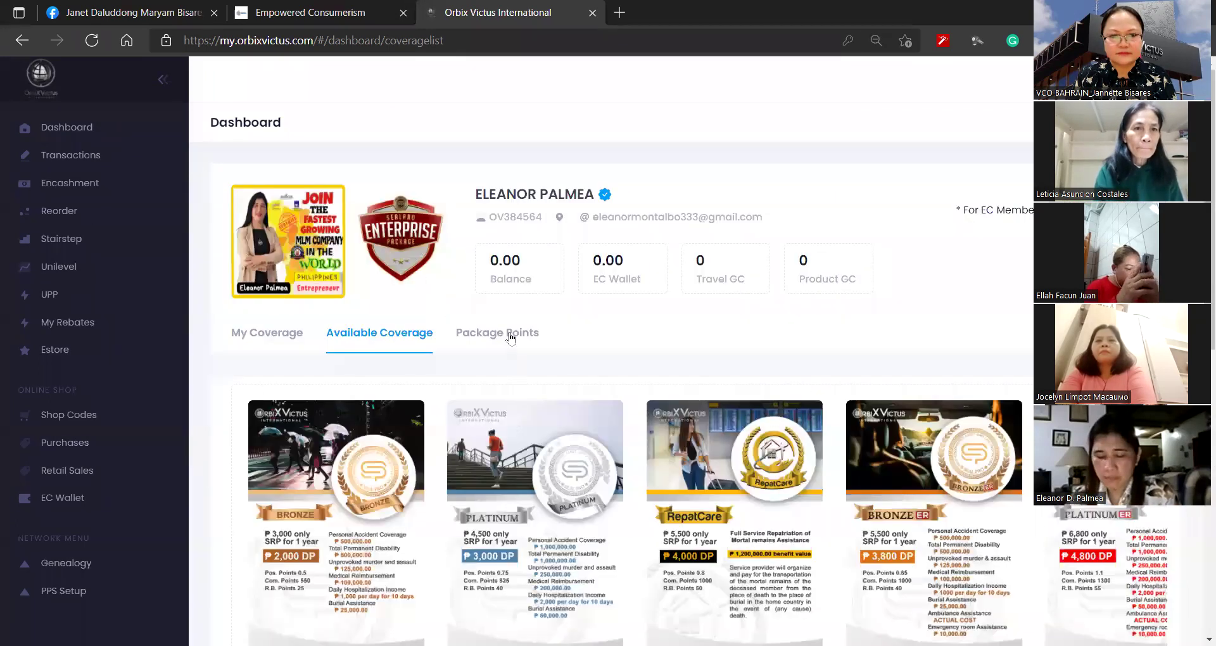
pyautogui.click(510, 337)
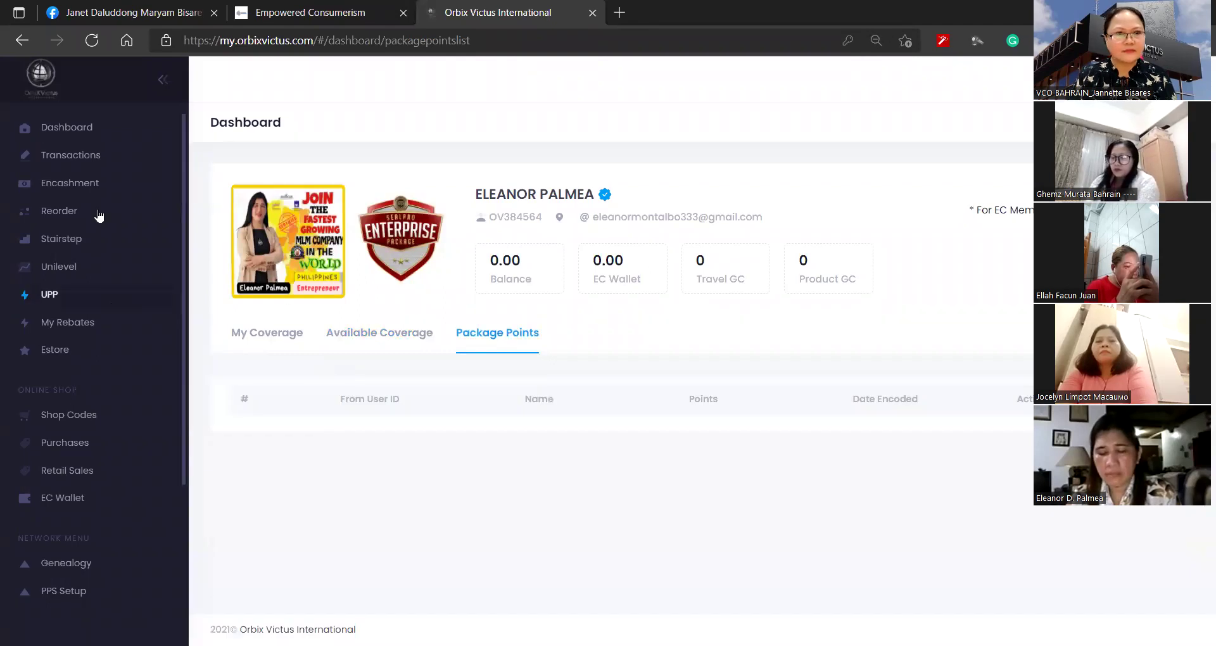
# Step: Collapse the sidebar, return to My Coverage, and log out of the member account
pyautogui.click(162, 80)
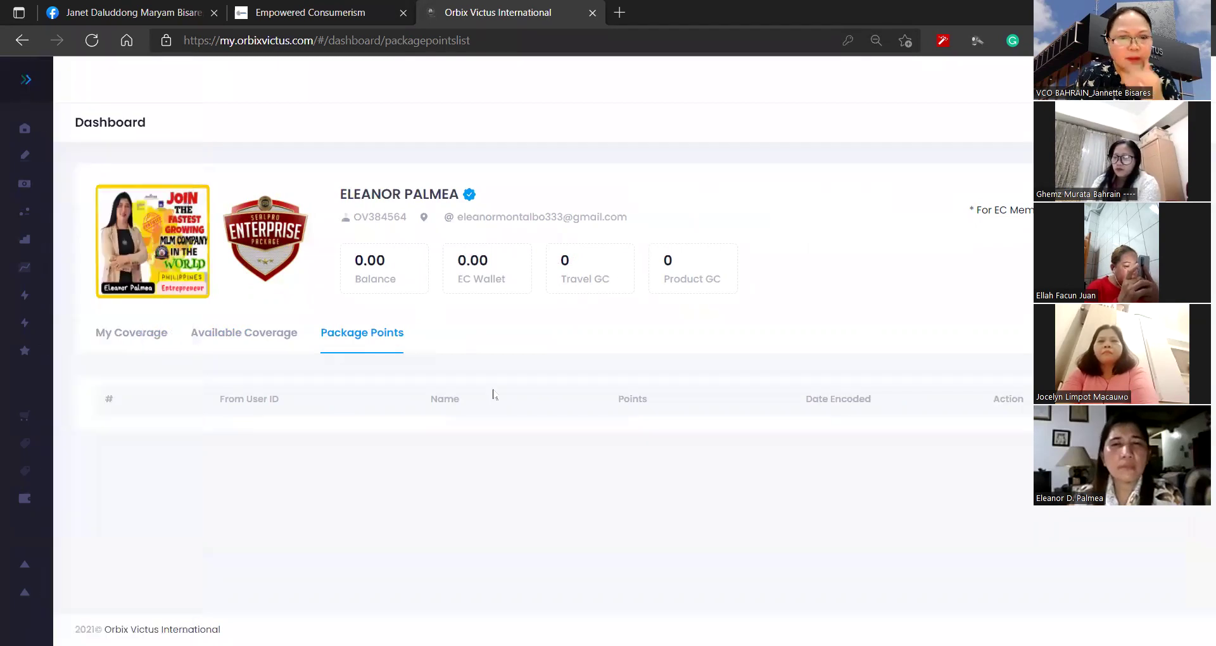
pyautogui.click(163, 340)
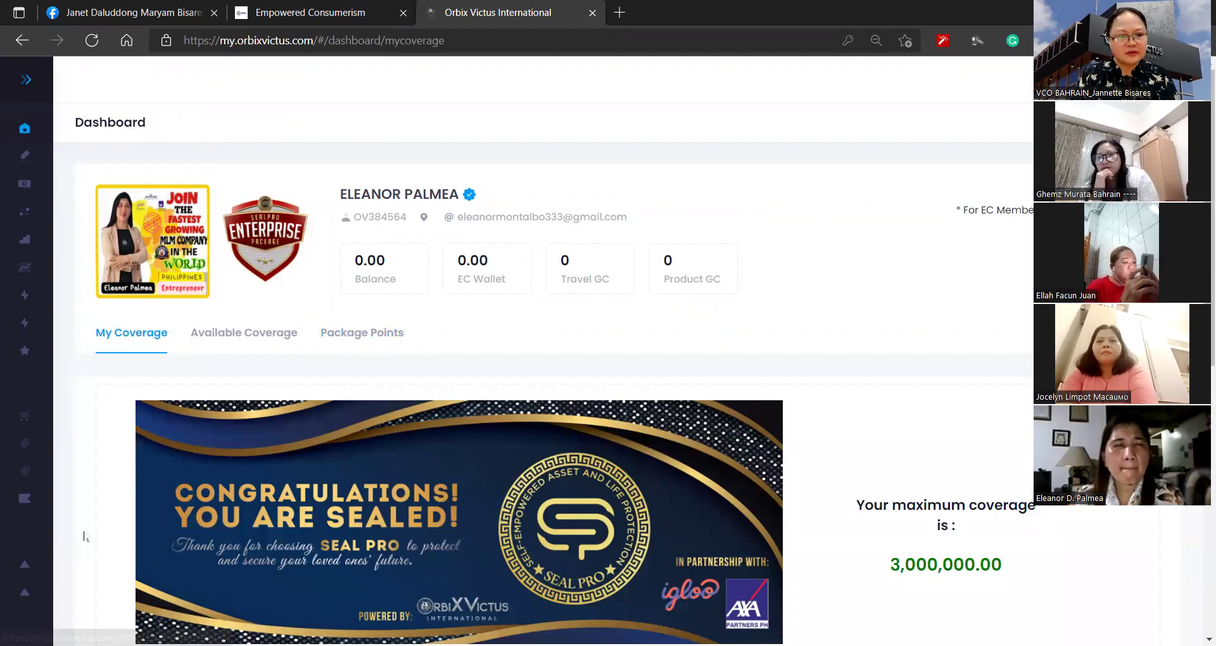
pyautogui.moveTo(76, 561)
pyautogui.scroll(-1, 78, 555)
pyautogui.scroll(-1, 78, 554)
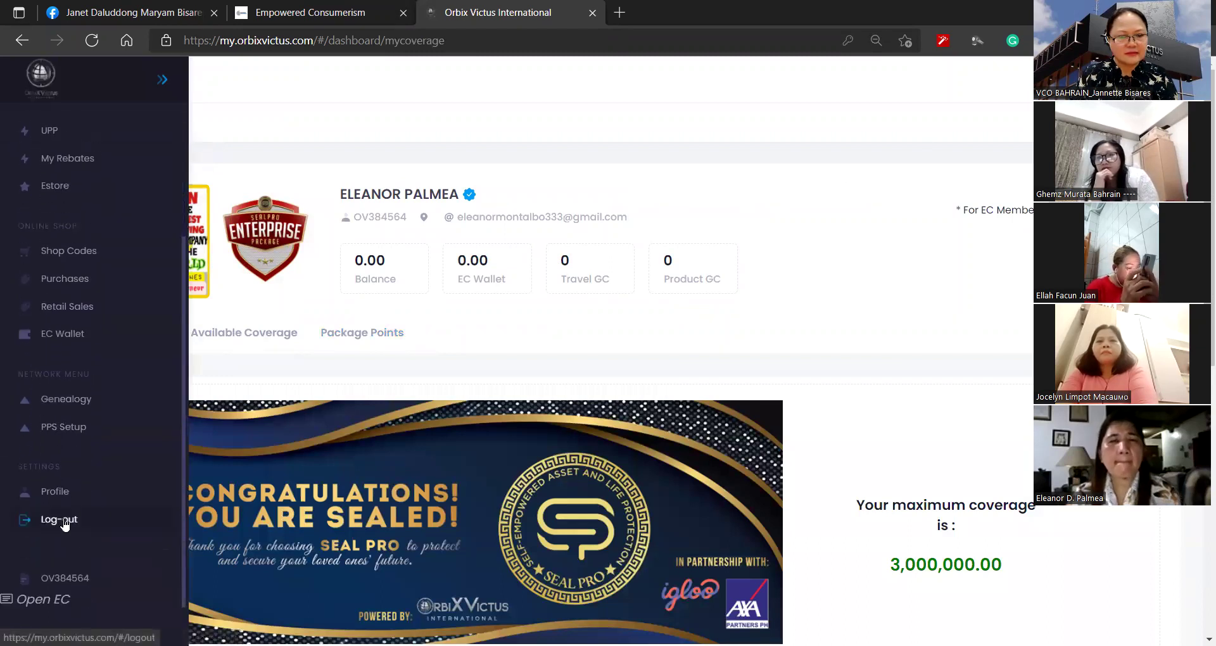
pyautogui.click(62, 518)
# Step: Switch the sign-in to another saved login and bring up the Register account form
pyautogui.click(648, 370)
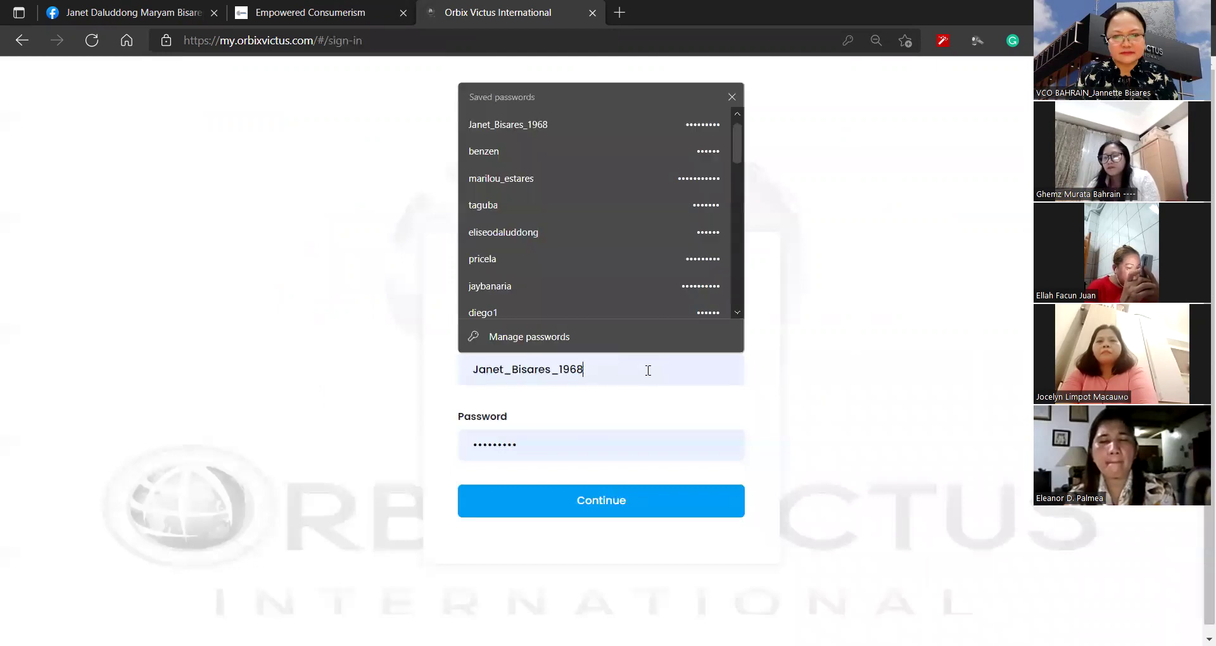
pyautogui.press('BackSpace')
pyautogui.press('BackSpace')
pyautogui.press('BackSpace')
pyautogui.press('BackSpace')
pyautogui.press('BackSpace')
pyautogui.press('BackSpace')
pyautogui.press('BackSpace')
pyautogui.press('BackSpace')
pyautogui.press('BackSpace')
pyautogui.press('BackSpace')
pyautogui.press('BackSpace')
pyautogui.press('BackSpace')
pyautogui.press('BackSpace')
pyautogui.press('BackSpace')
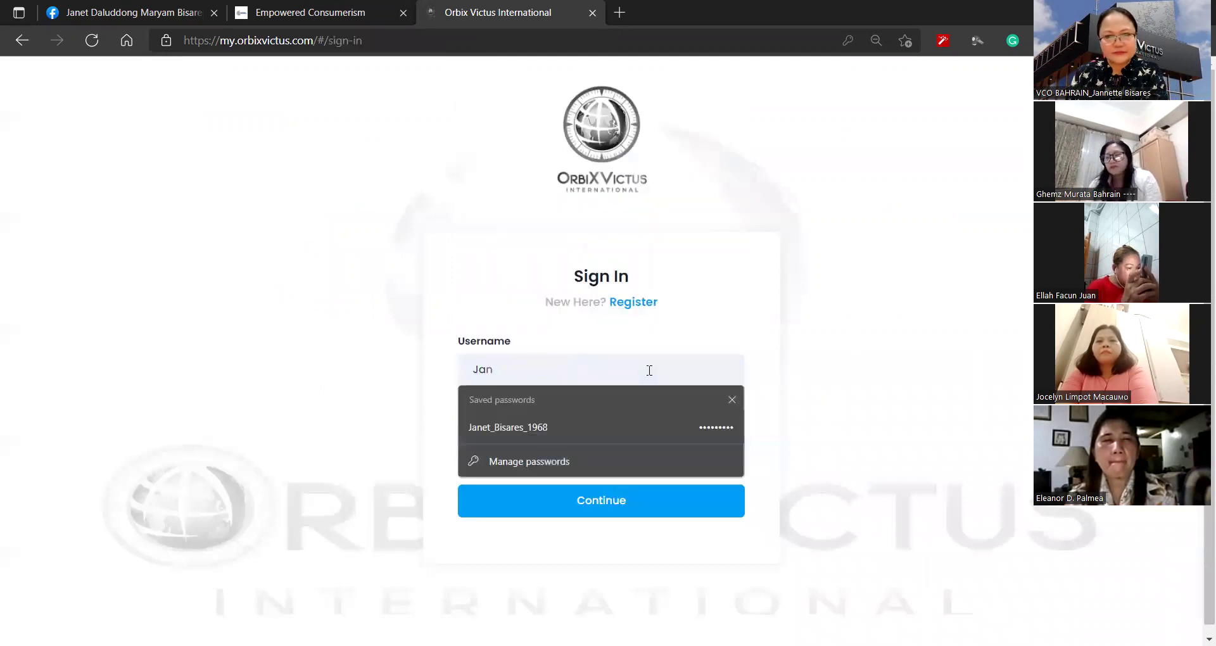
pyautogui.press('BackSpace')
pyautogui.press('BackSpace')
pyautogui.press('BackSpace')
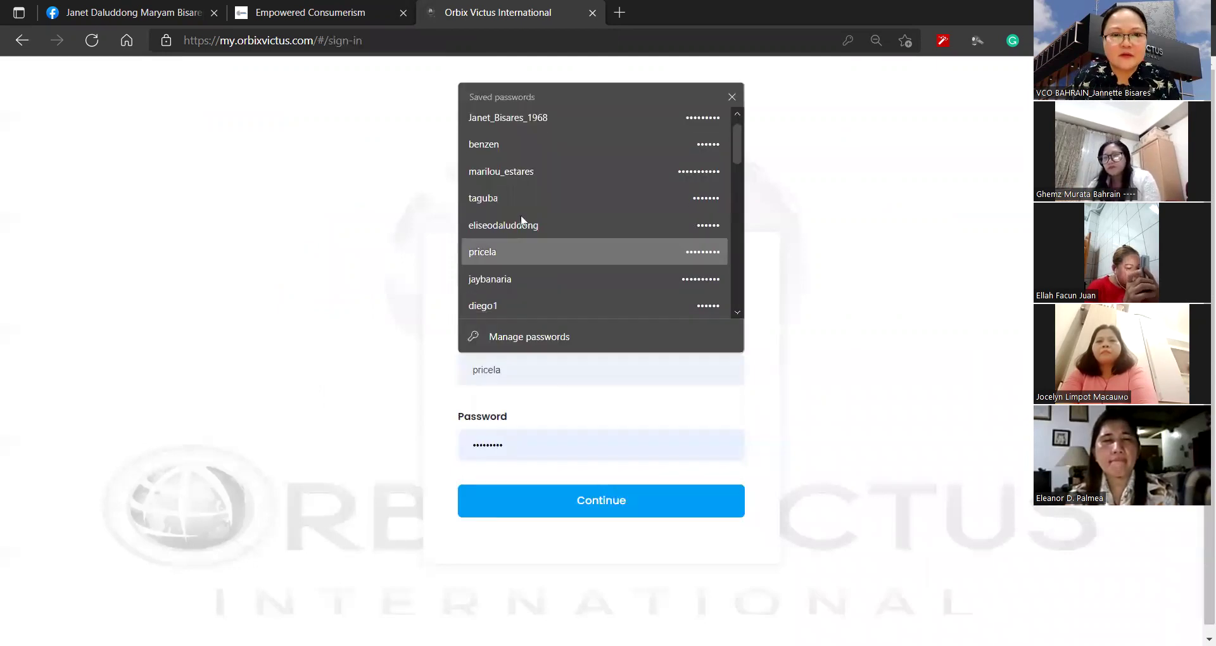
pyautogui.click(494, 150)
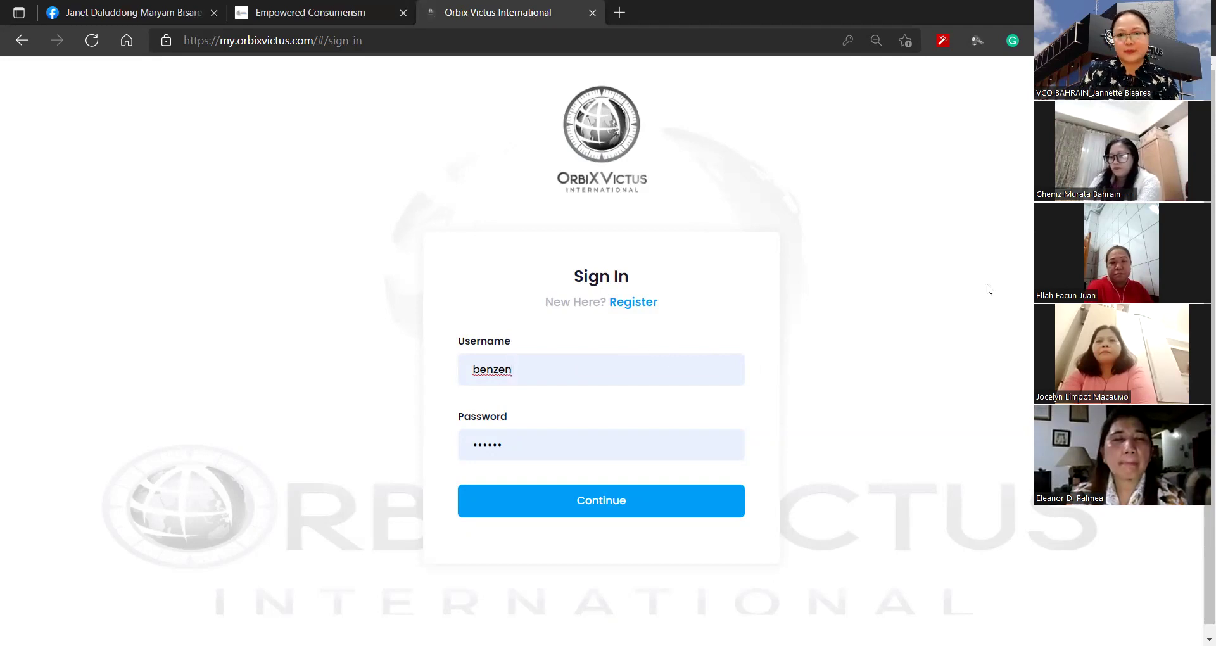
pyautogui.click(642, 303)
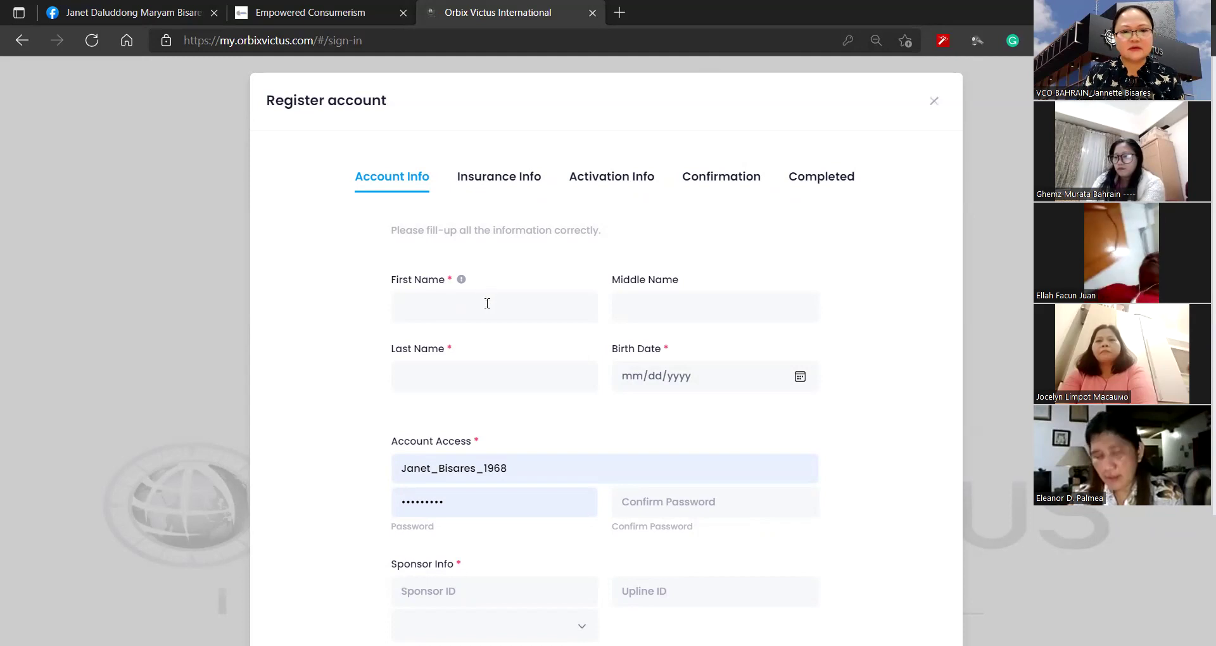
# Step: Enter the new member's first, middle and last names, correcting typos along the way
pyautogui.click(422, 316)
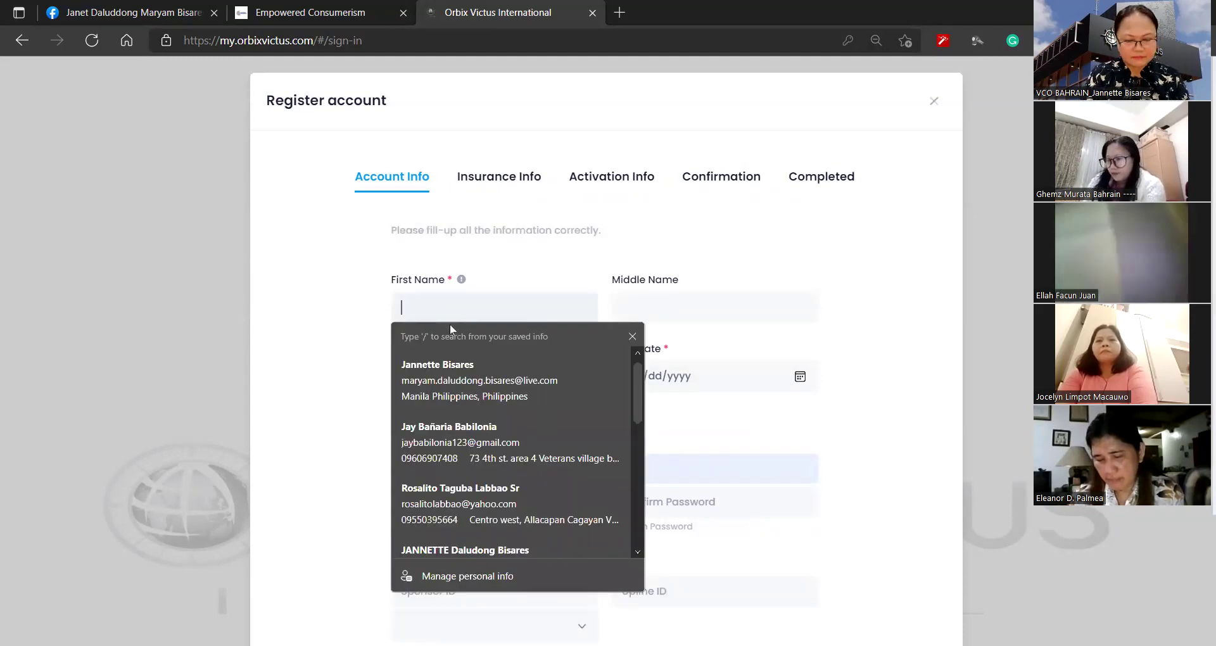
pyautogui.write('benzen')
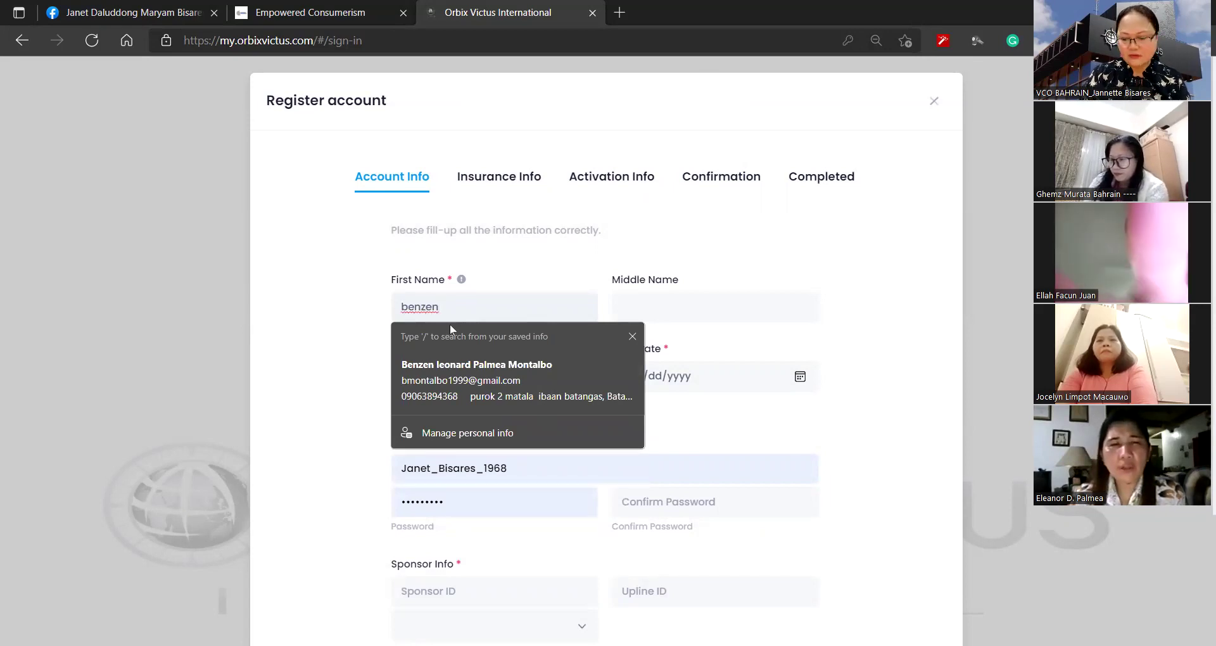
pyautogui.press('BackSpace')
pyautogui.press('BackSpace')
pyautogui.press('BackSpace')
pyautogui.press('BackSpace')
pyautogui.press('BackSpace')
pyautogui.press('BackSpace')
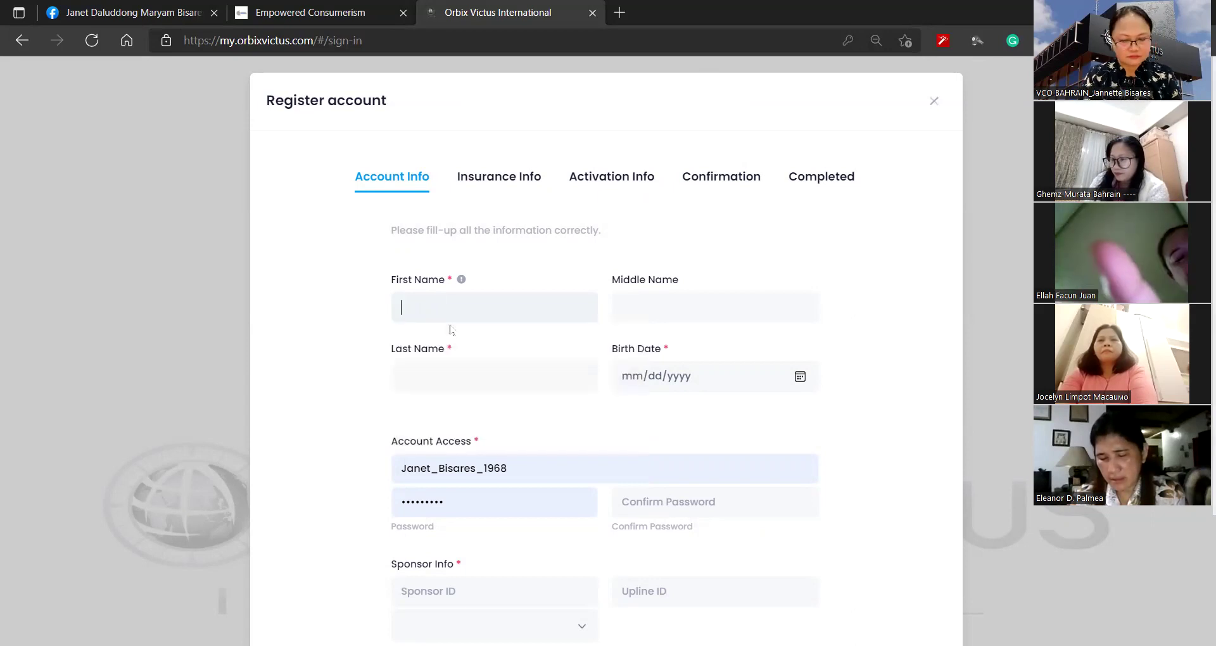
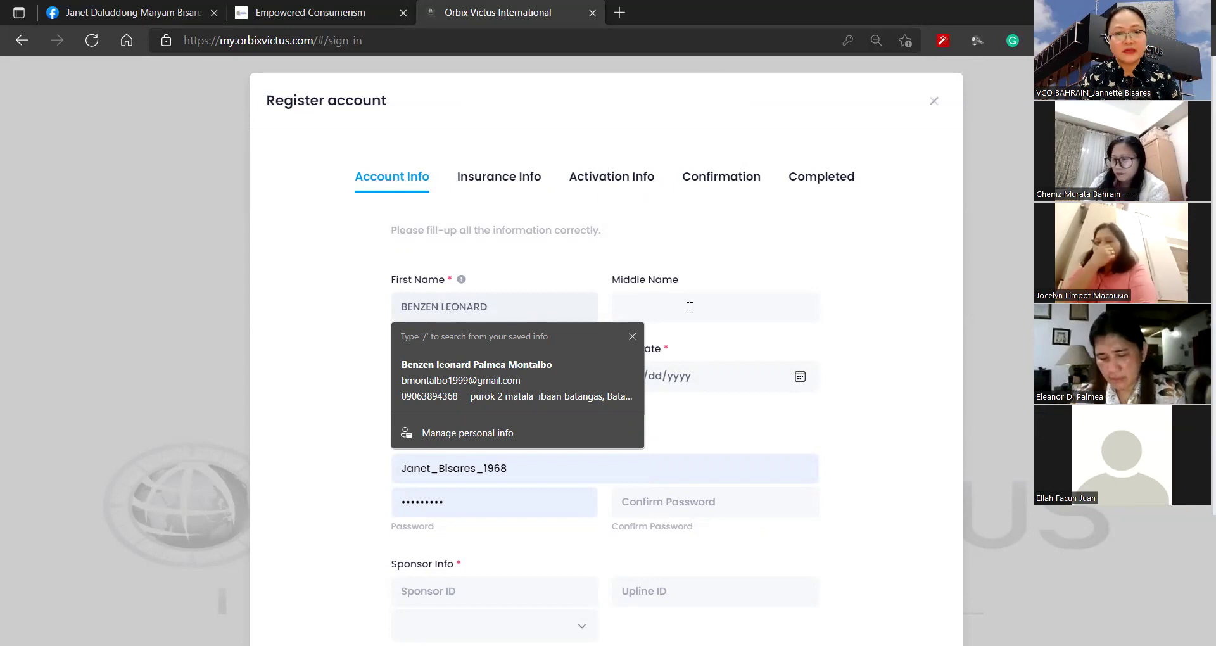
pyautogui.click(689, 307)
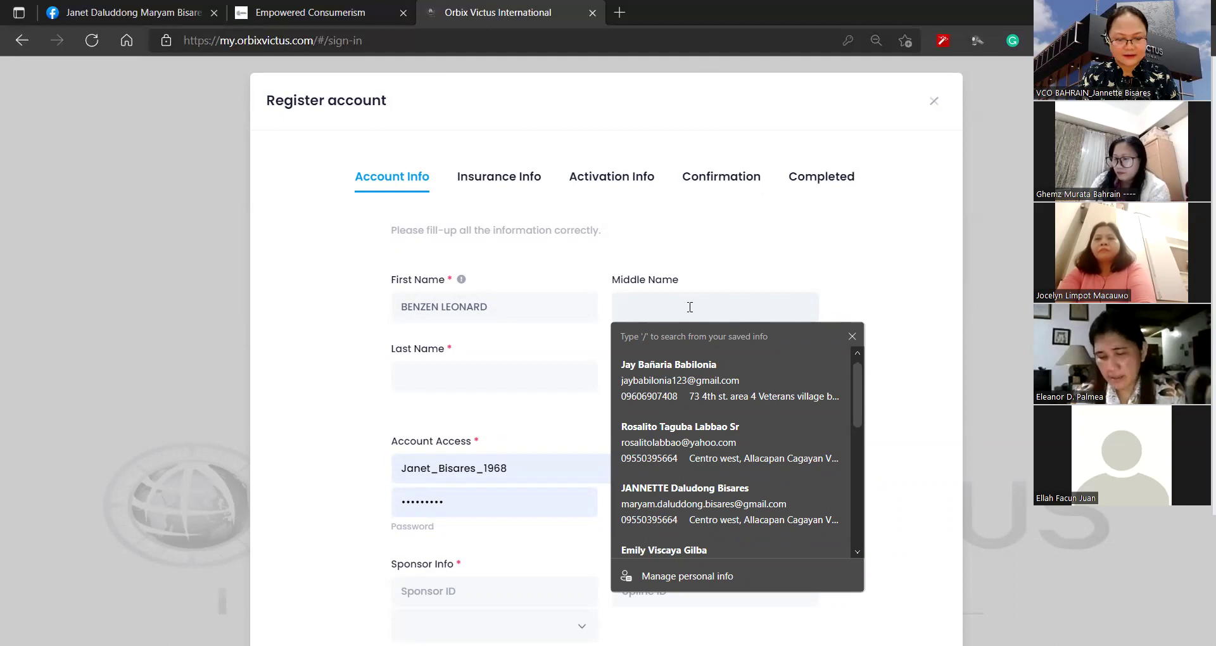
pyautogui.press('BackSpace')
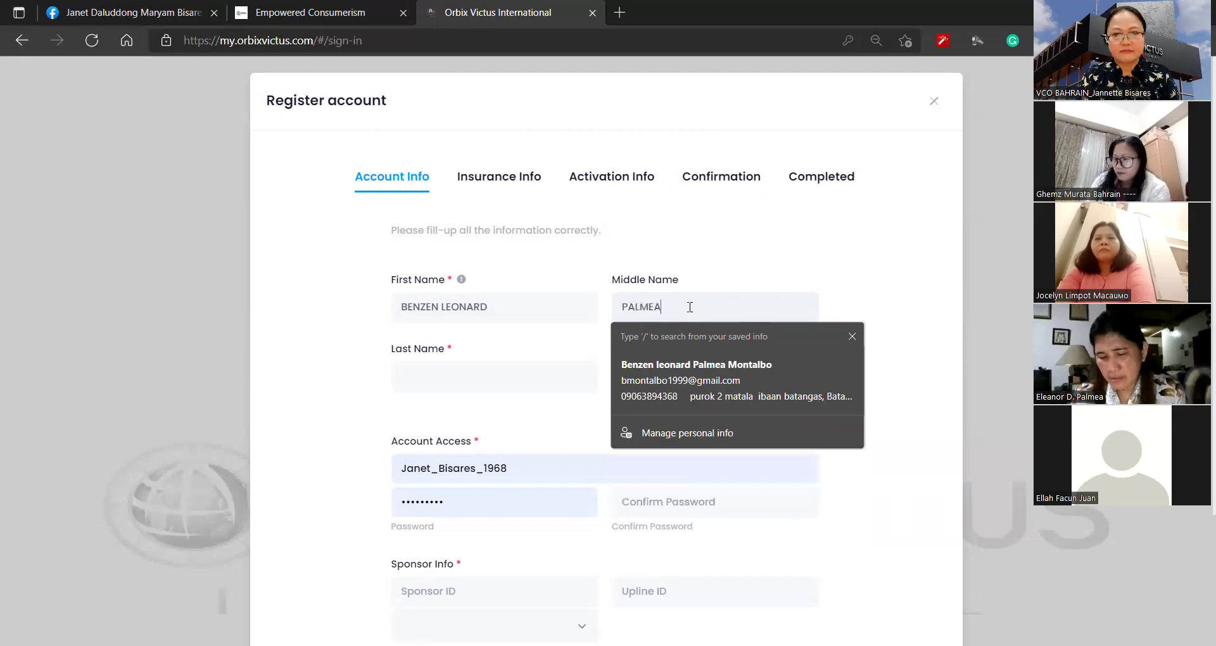
pyautogui.press('Tab')
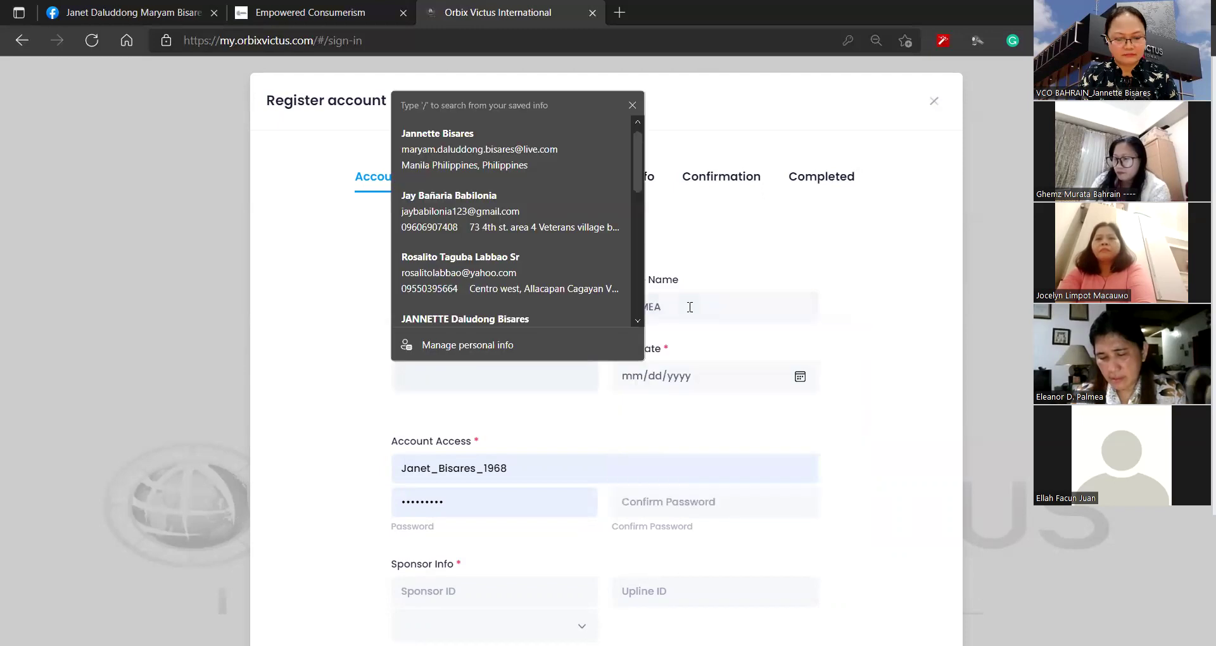
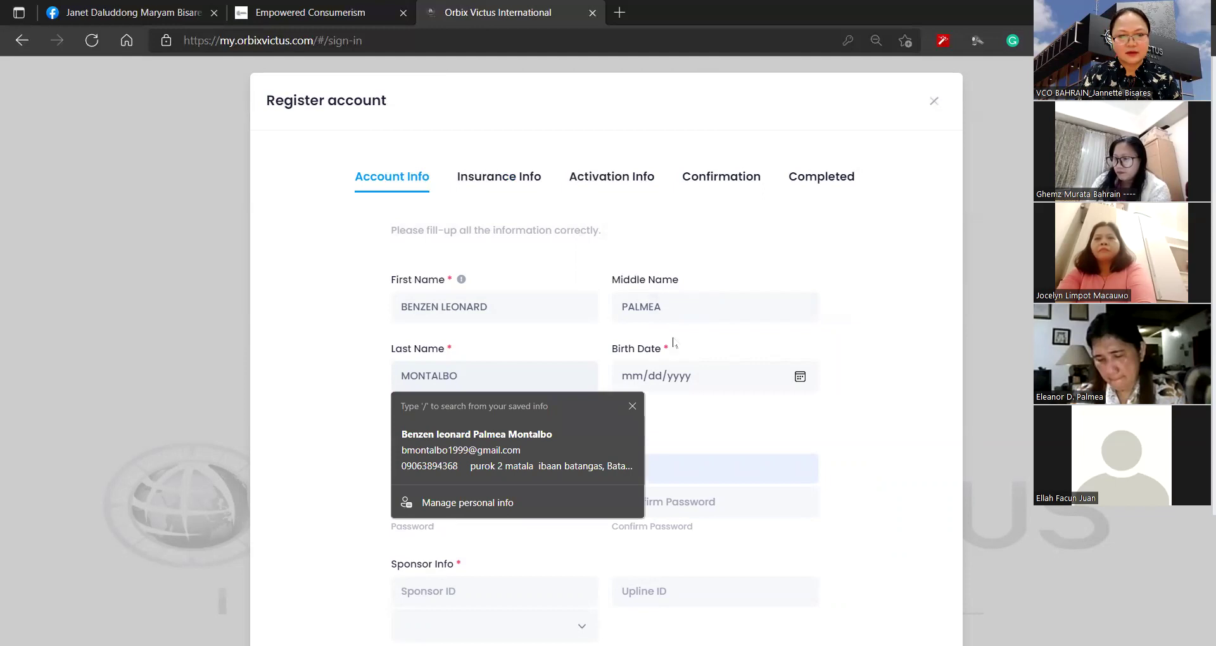
# Step: Enter the member's birth date, fixing the mistyped year
pyautogui.click(631, 379)
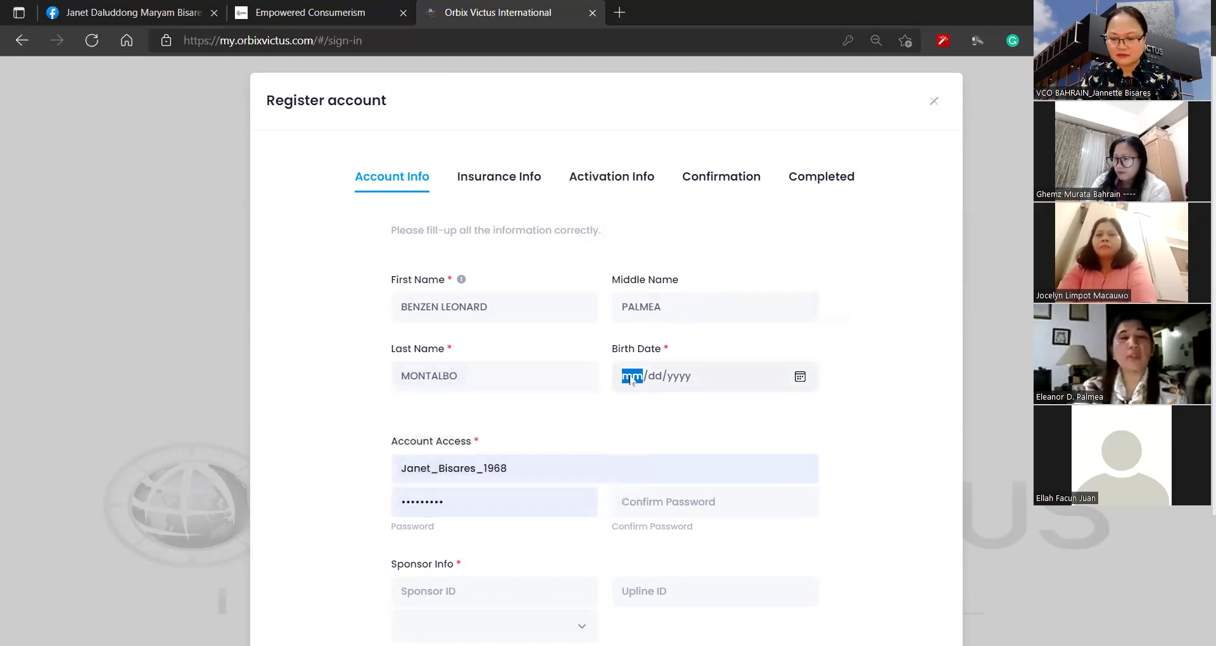
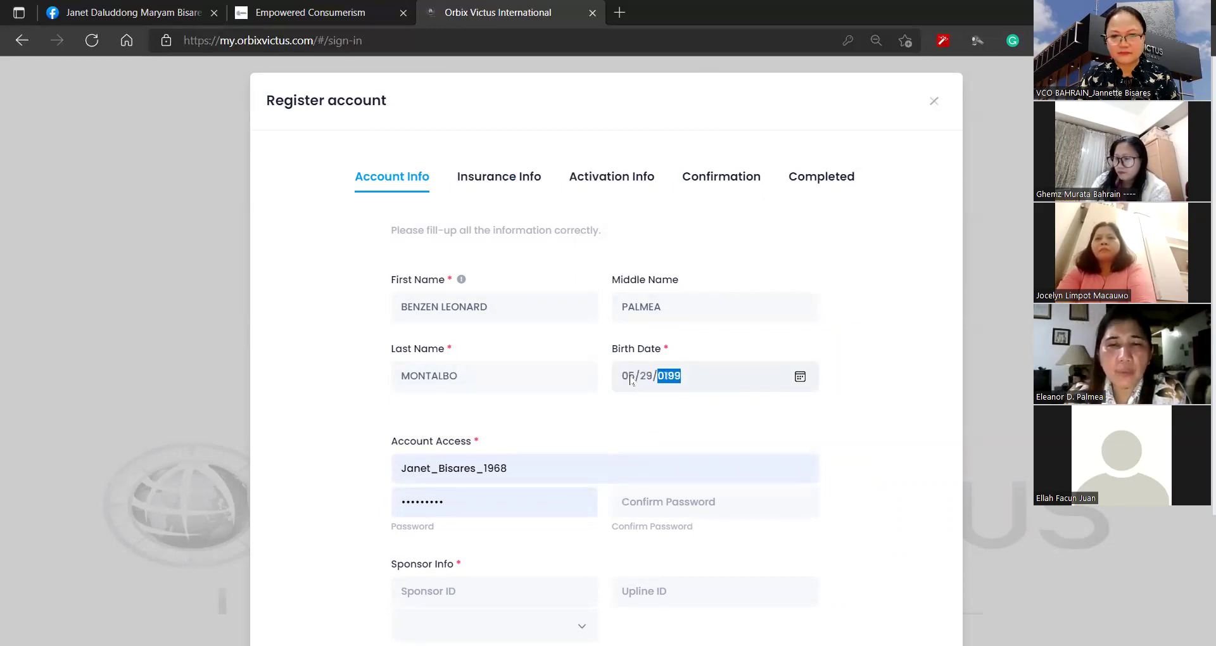
pyautogui.press('BackSpace')
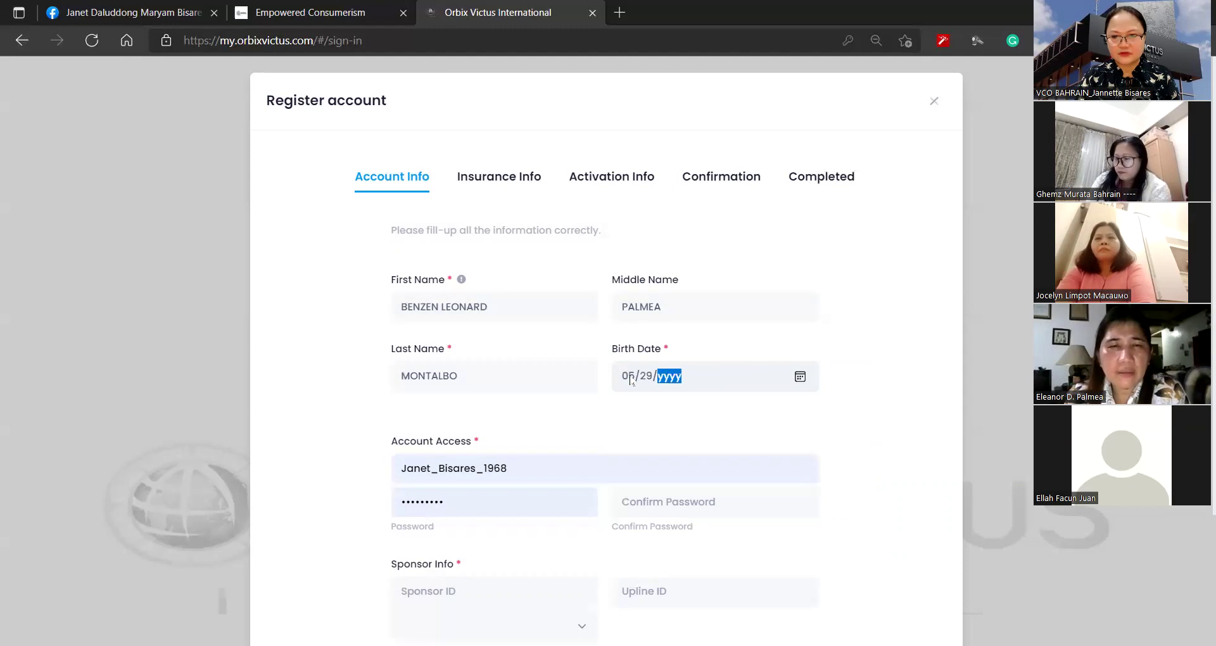
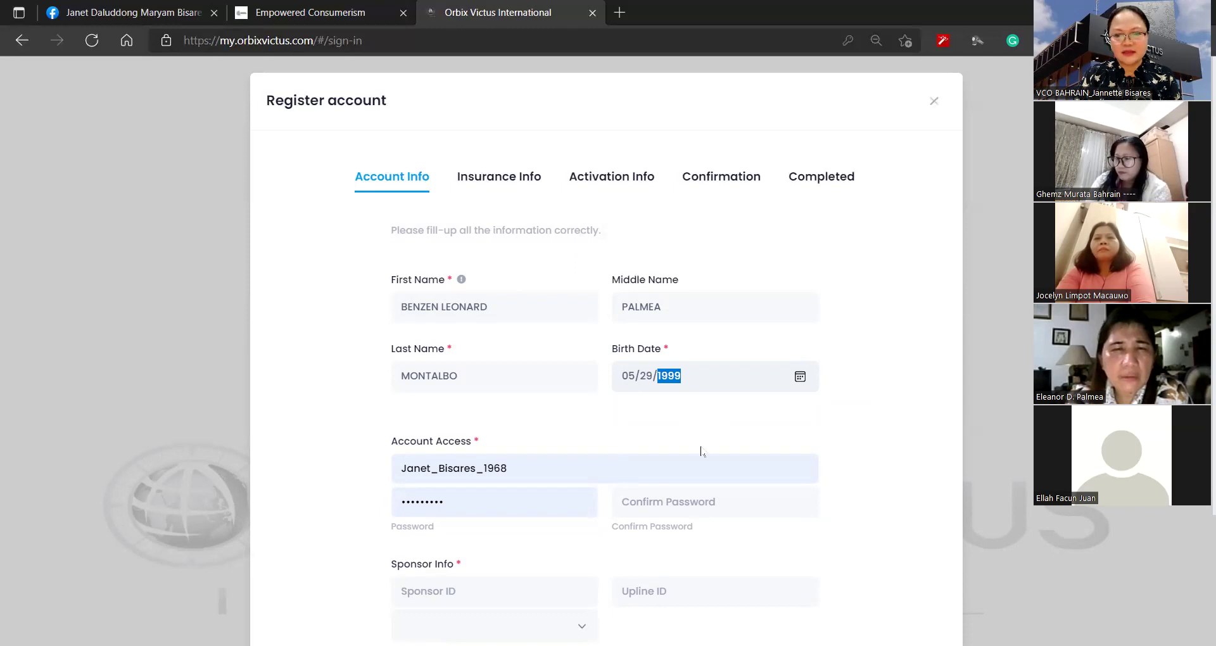
# Step: Erase the autofilled username in the Account Access section
pyautogui.click(558, 469)
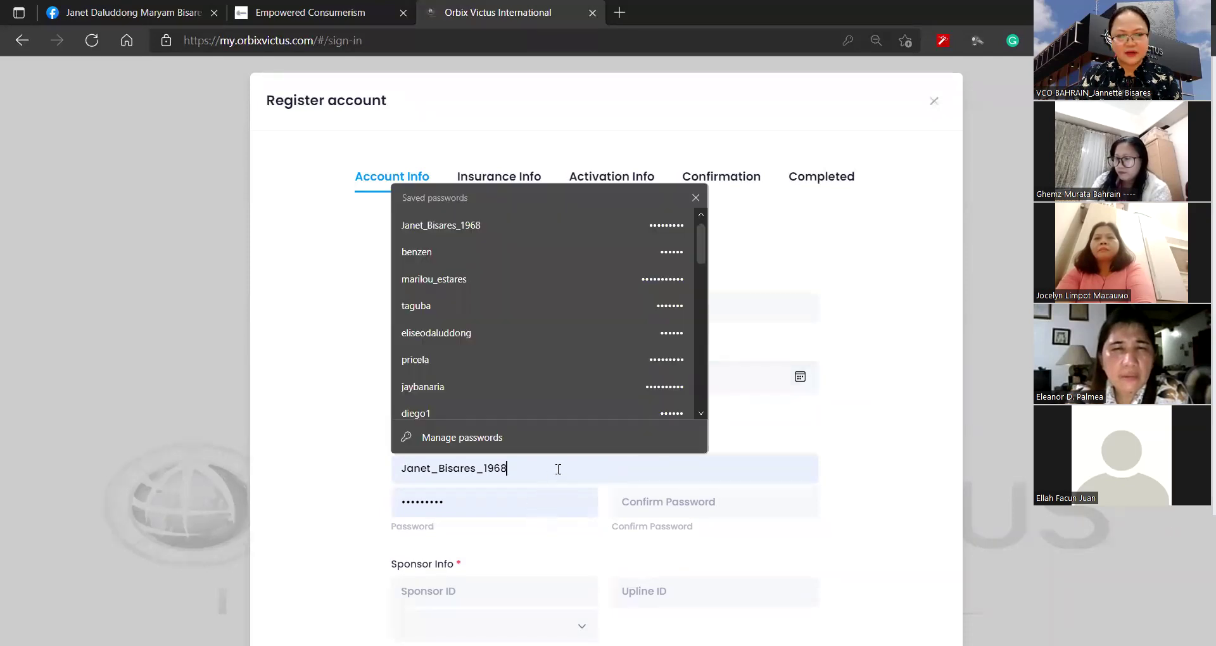
pyautogui.write('Jan')
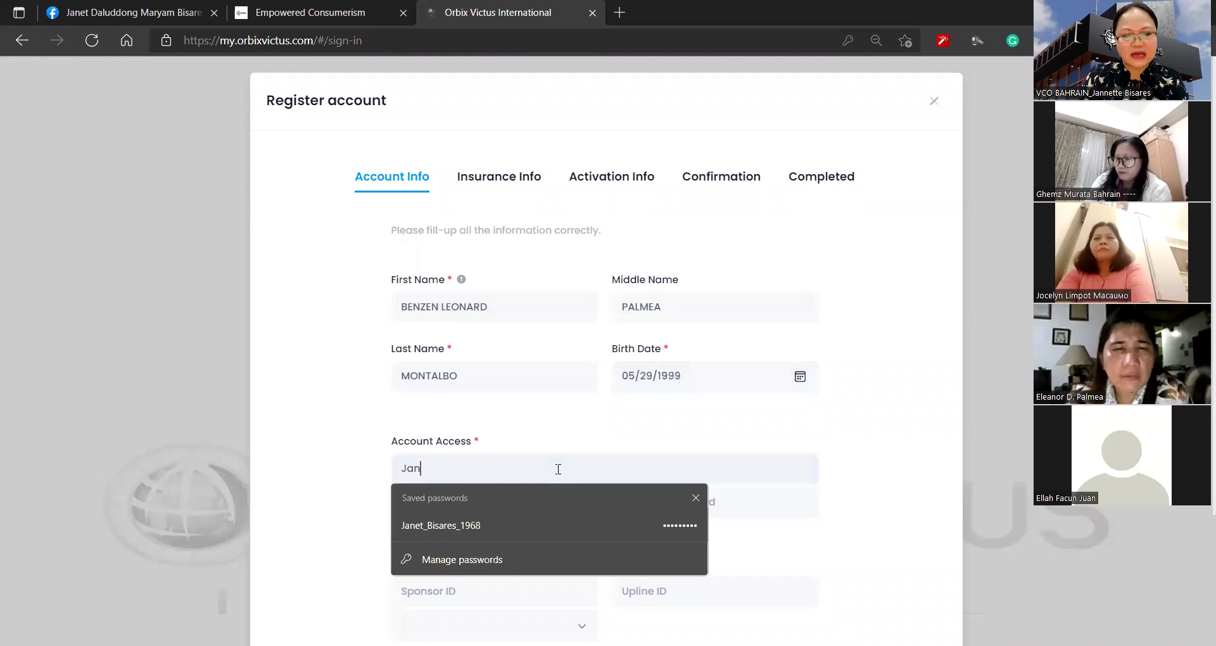
pyautogui.press('BackSpace')
pyautogui.press('BackSpace')
pyautogui.press('BackSpace')
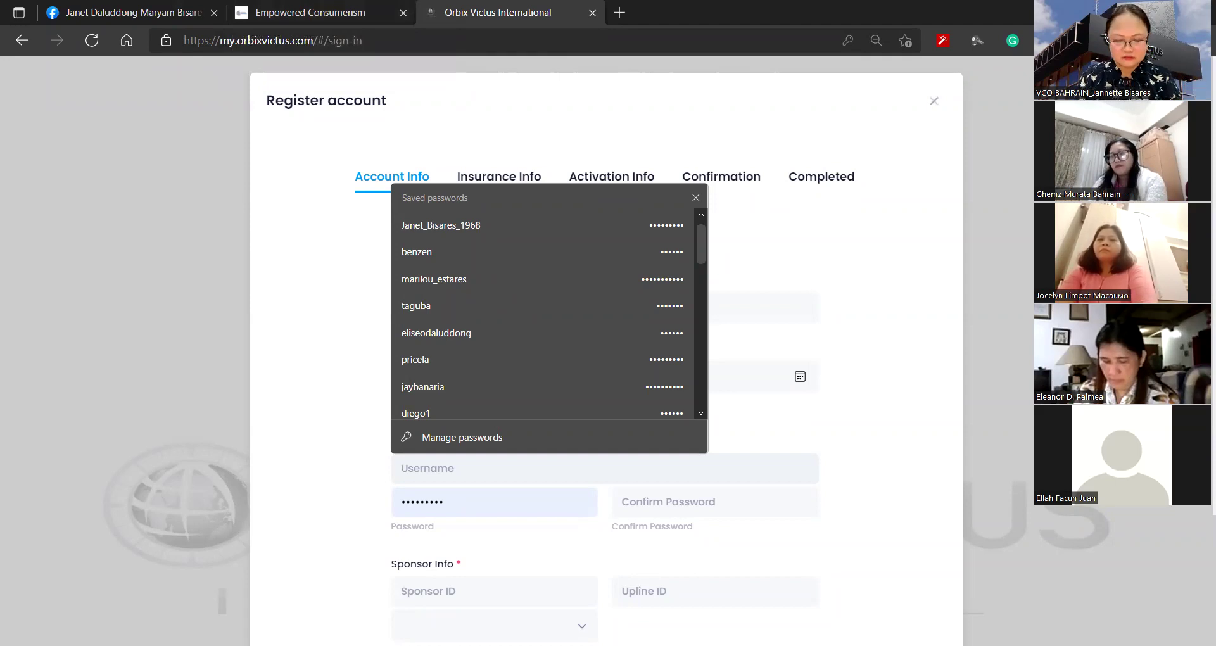
# Step: Dismiss saved-password suggestions and type the new member's own username
pyautogui.press('Escape')
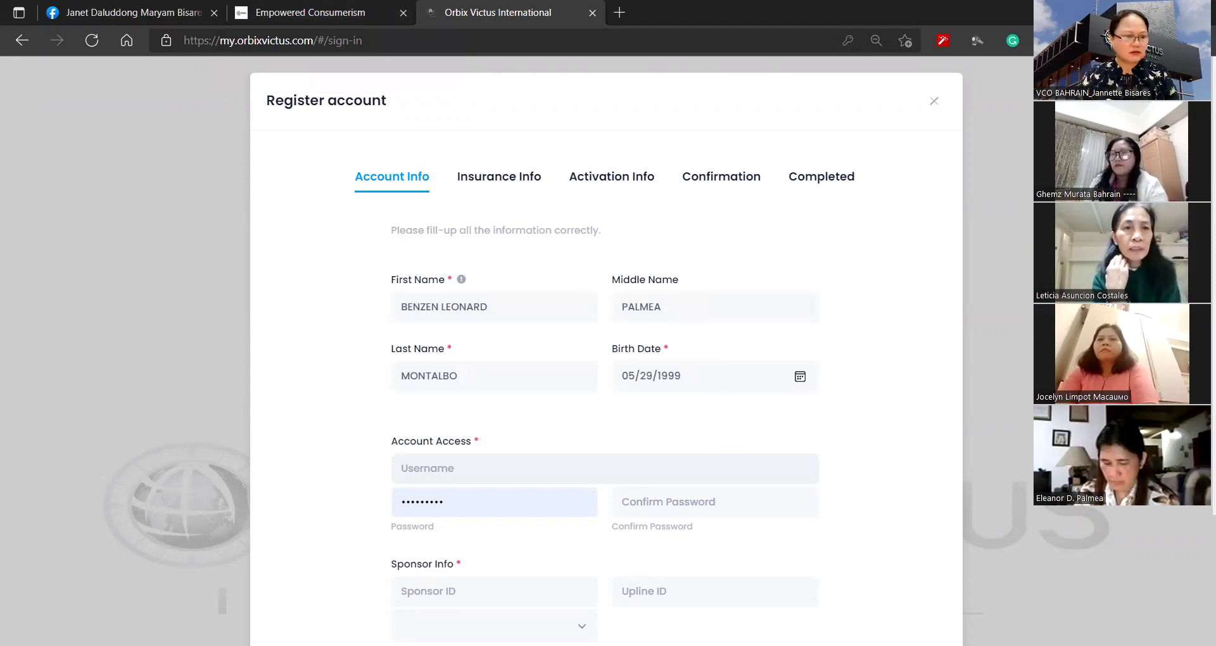
pyautogui.write('E')
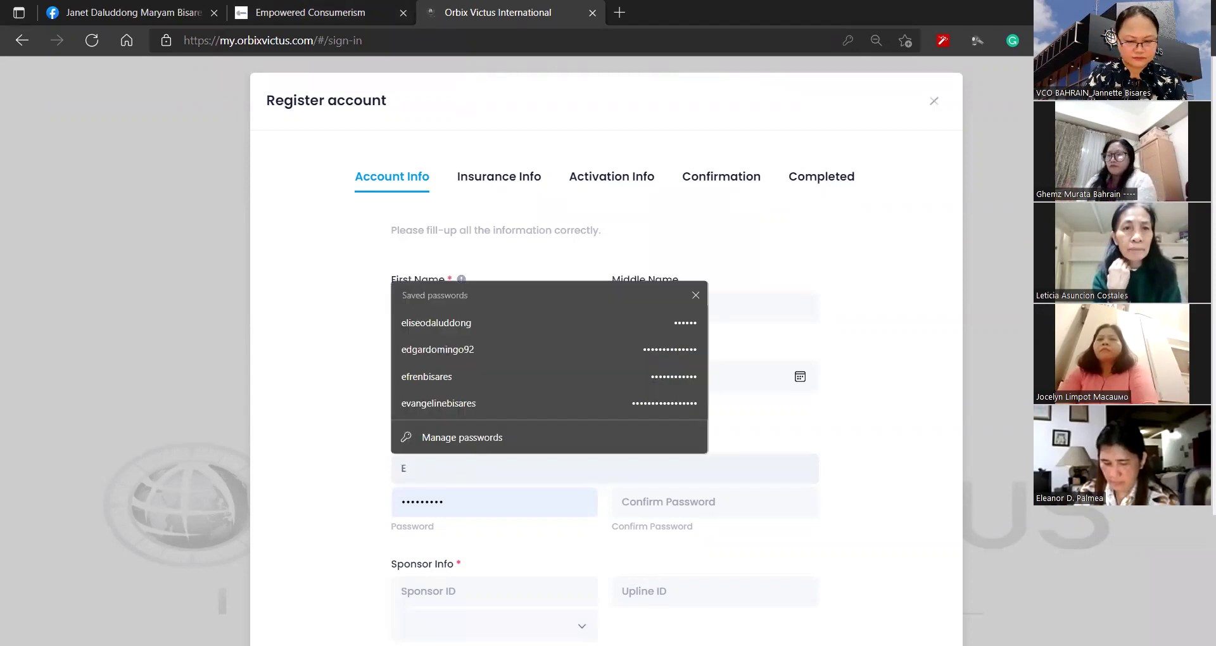
pyautogui.write('lea')
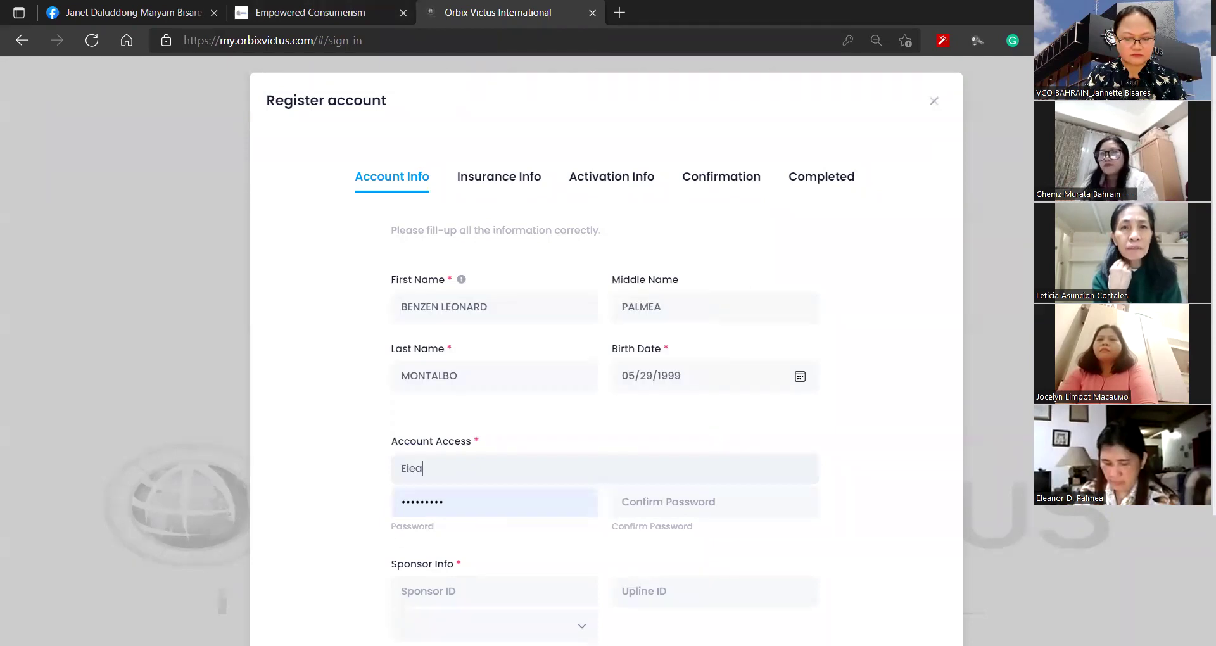
pyautogui.write('n')
pyautogui.press('BackSpace')
pyautogui.press('BackSpace')
pyautogui.press('BackSpace')
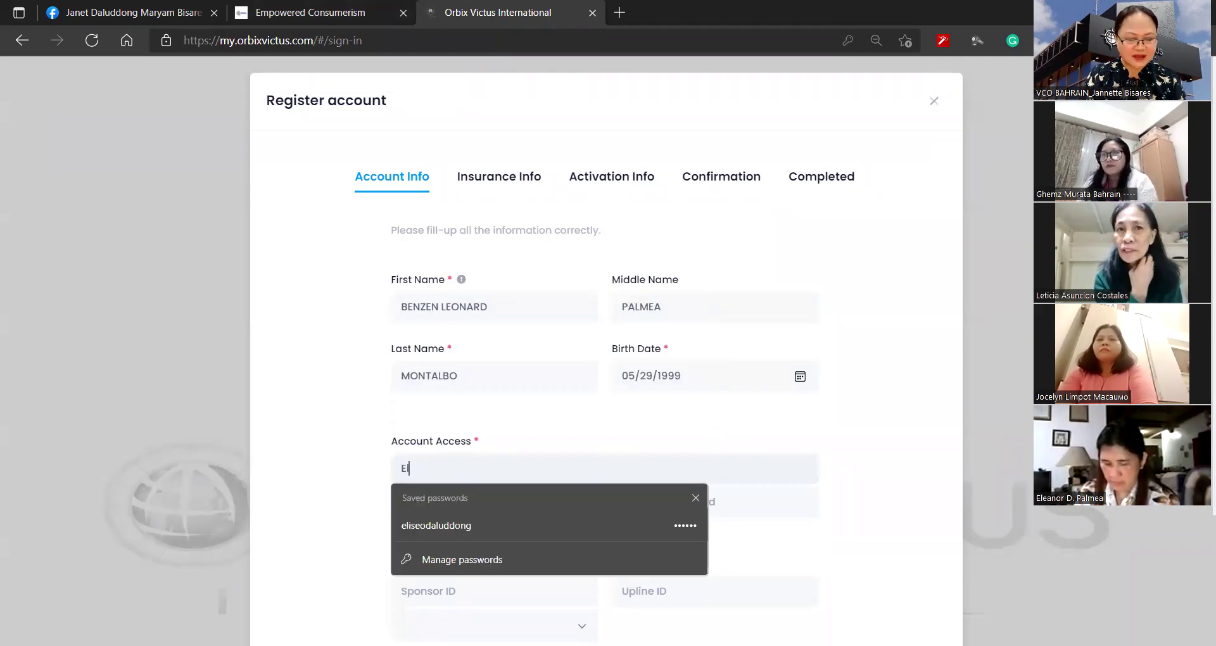
pyautogui.press('BackSpace')
pyautogui.press('BackSpace')
pyautogui.write('ELE')
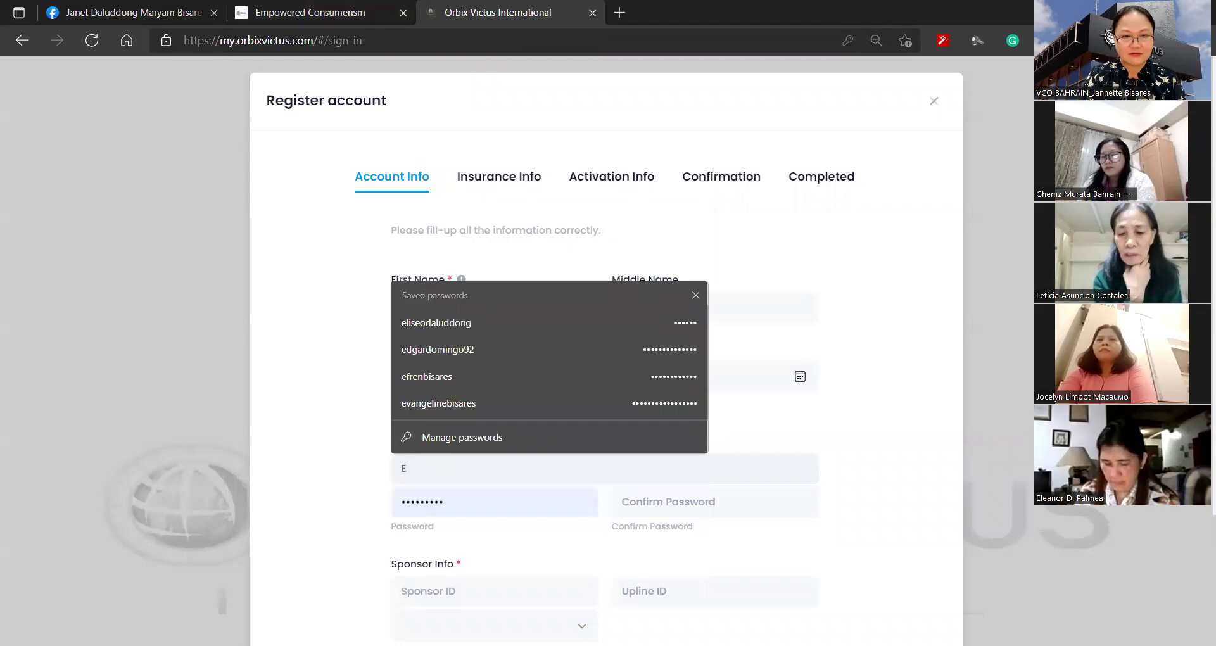
pyautogui.write('ANOR')
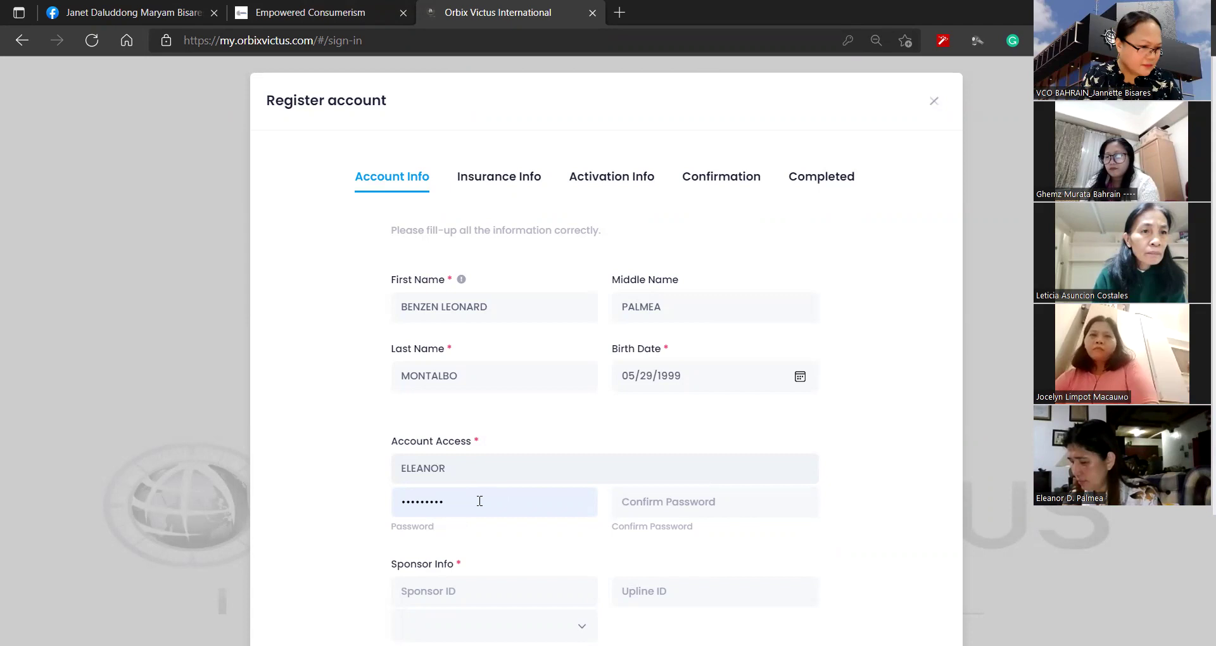
pyautogui.press('BackSpace')
pyautogui.write('R')
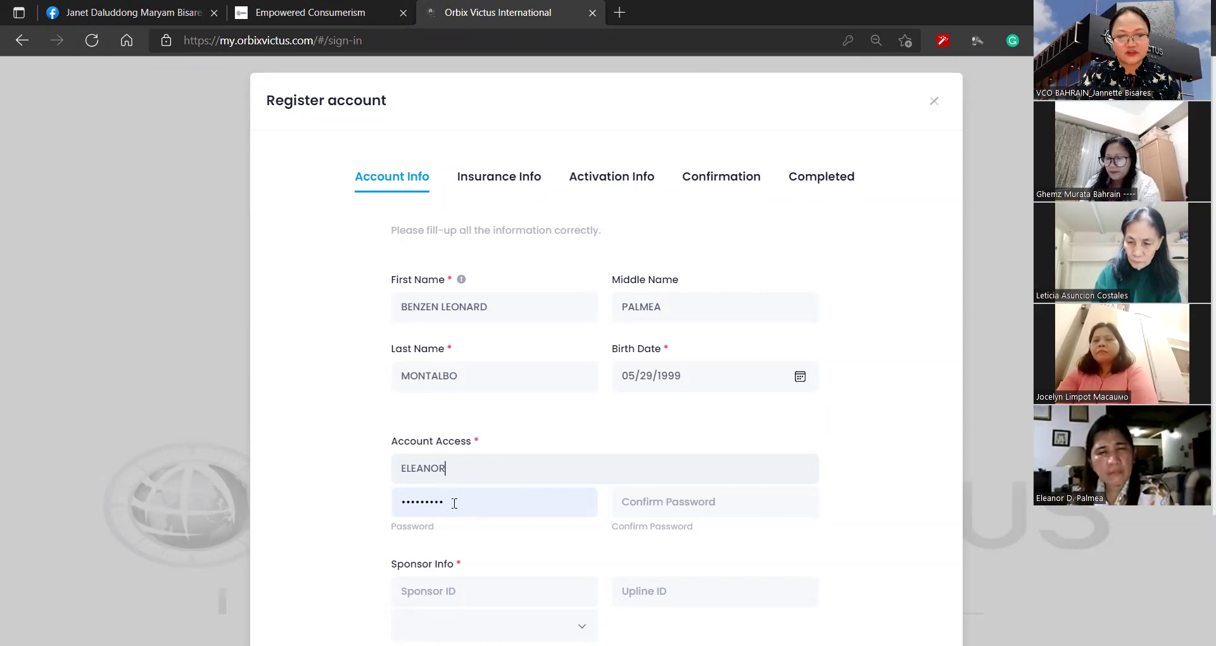
# Step: Clear the autofilled password and type the member's new password
pyautogui.click(453, 502)
pyautogui.press('BackSpace')
pyautogui.press('BackSpace')
pyautogui.press('BackSpace')
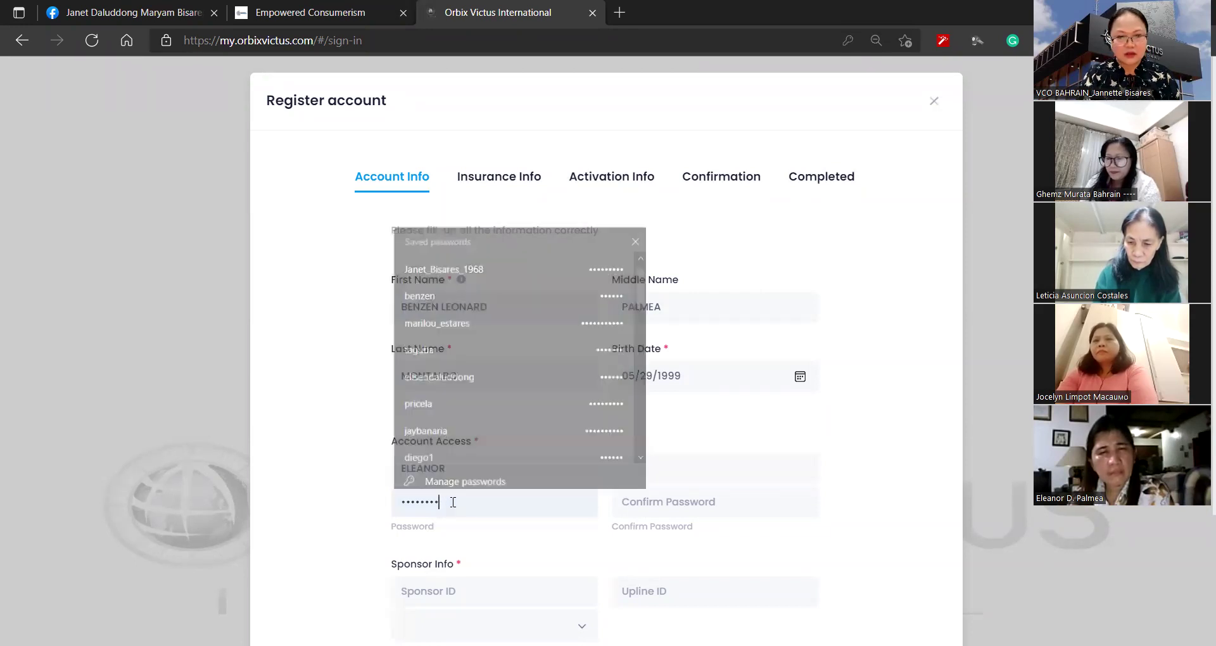
pyautogui.press('BackSpace')
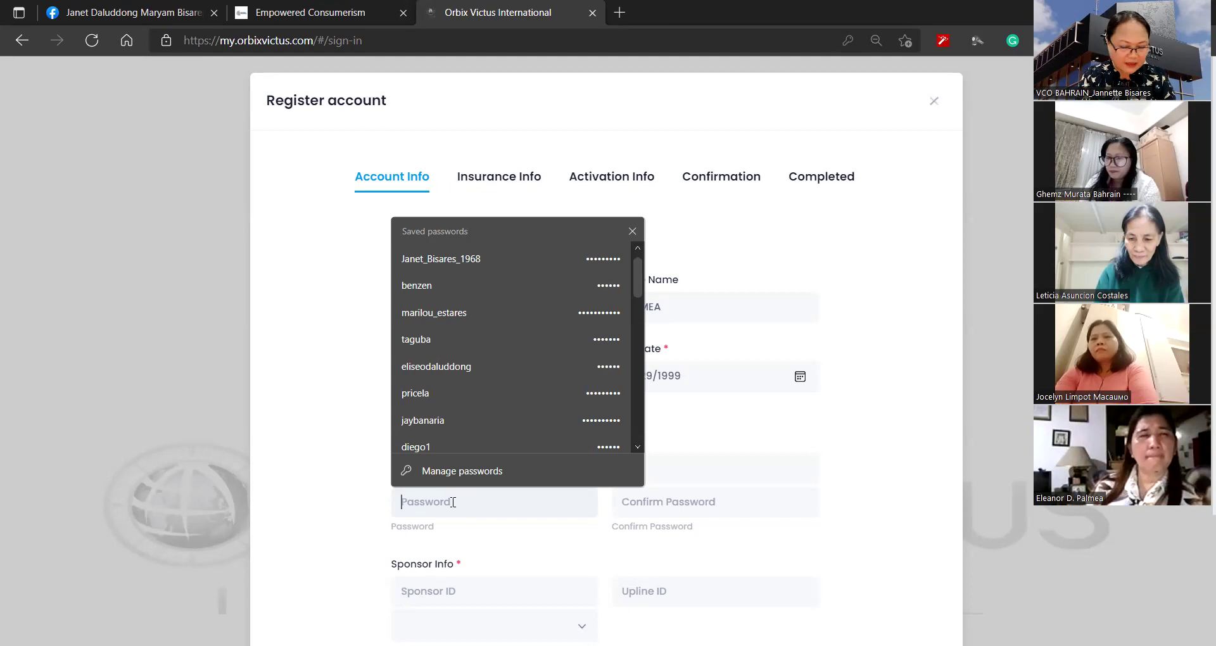
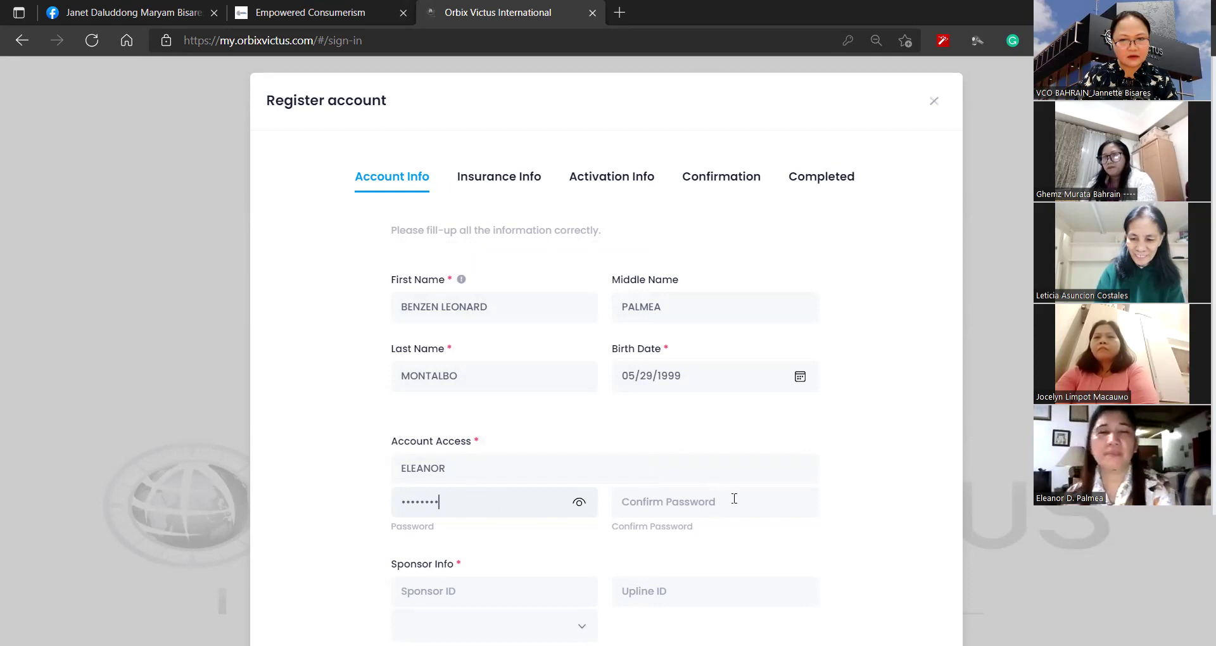
# Step: Type the new password into Confirm Password and reveal it to verify the match
pyautogui.click(668, 501)
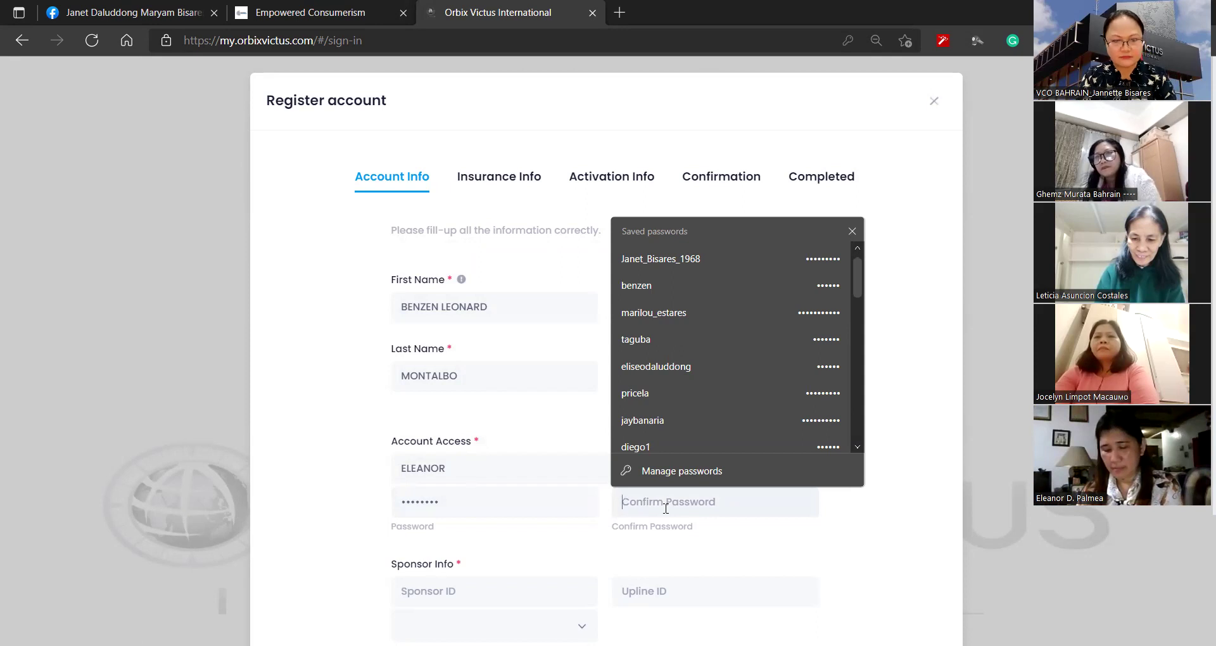
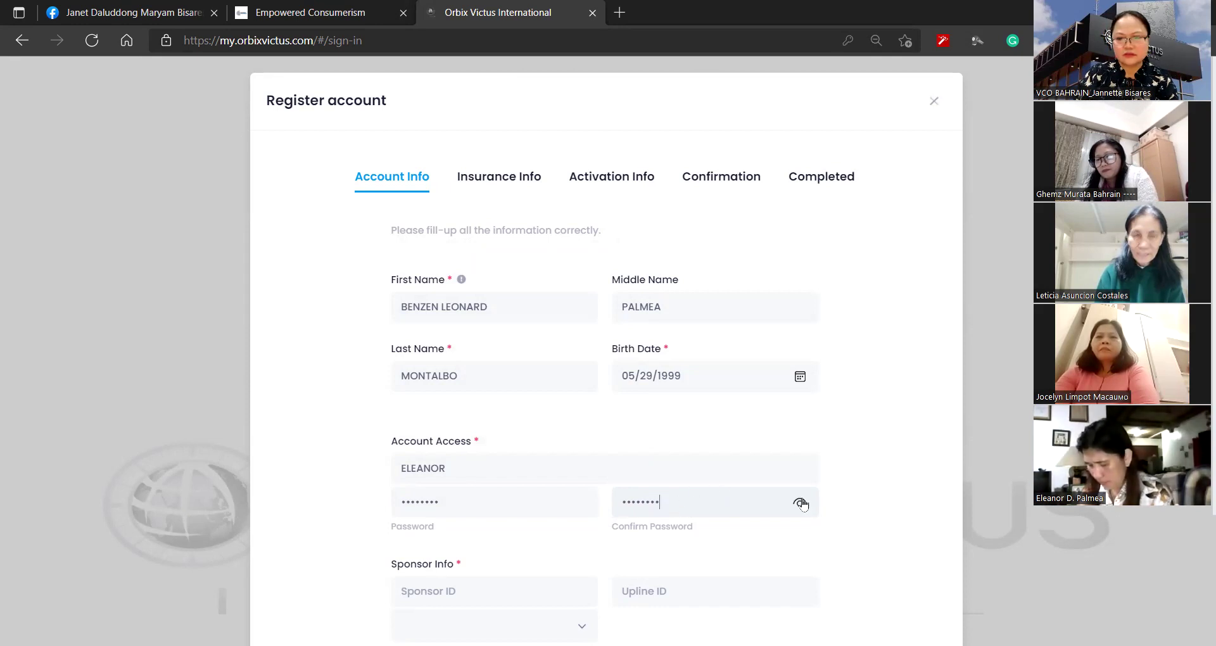
pyautogui.click(800, 504)
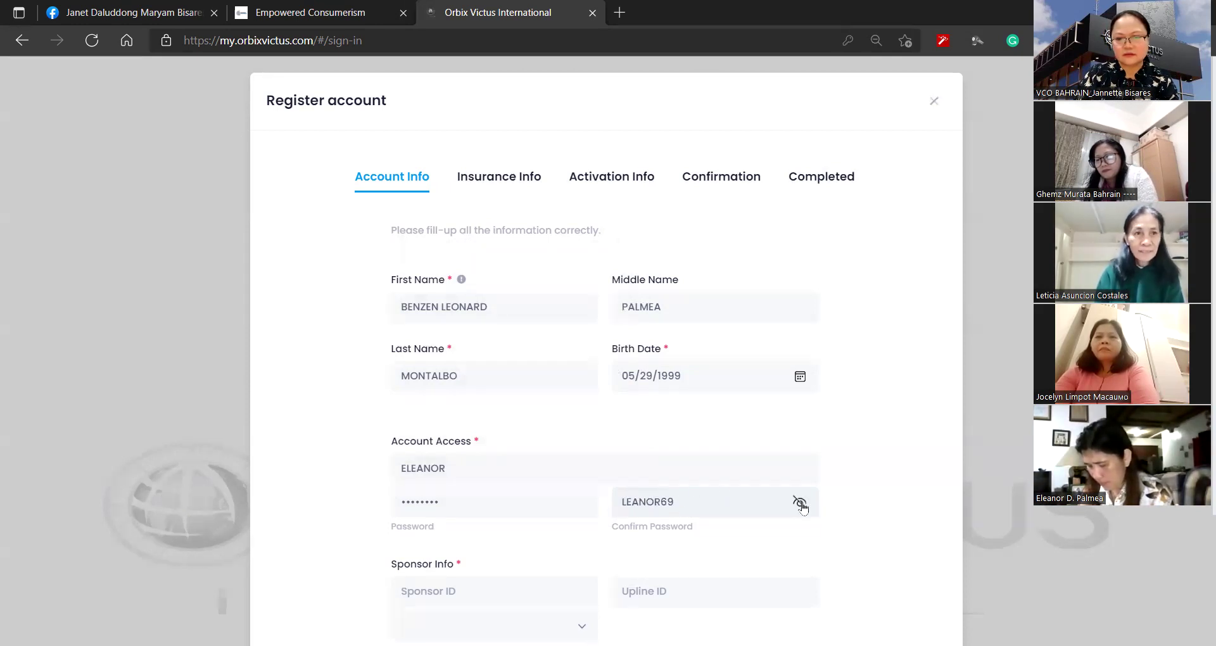
pyautogui.click(463, 591)
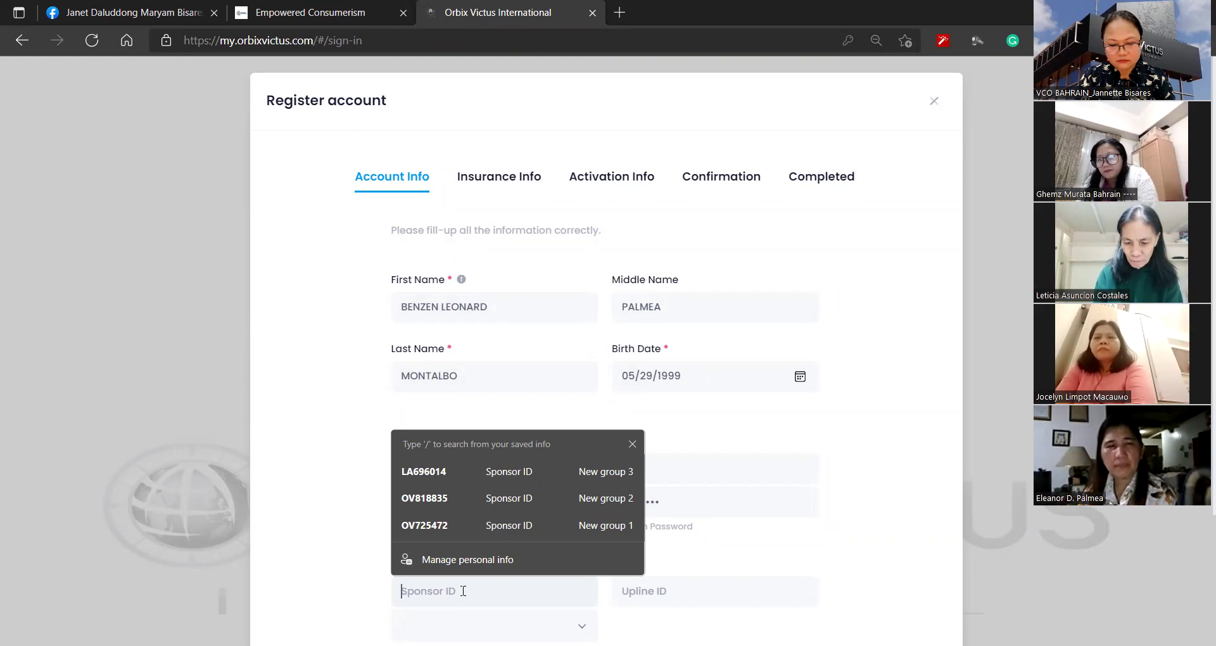
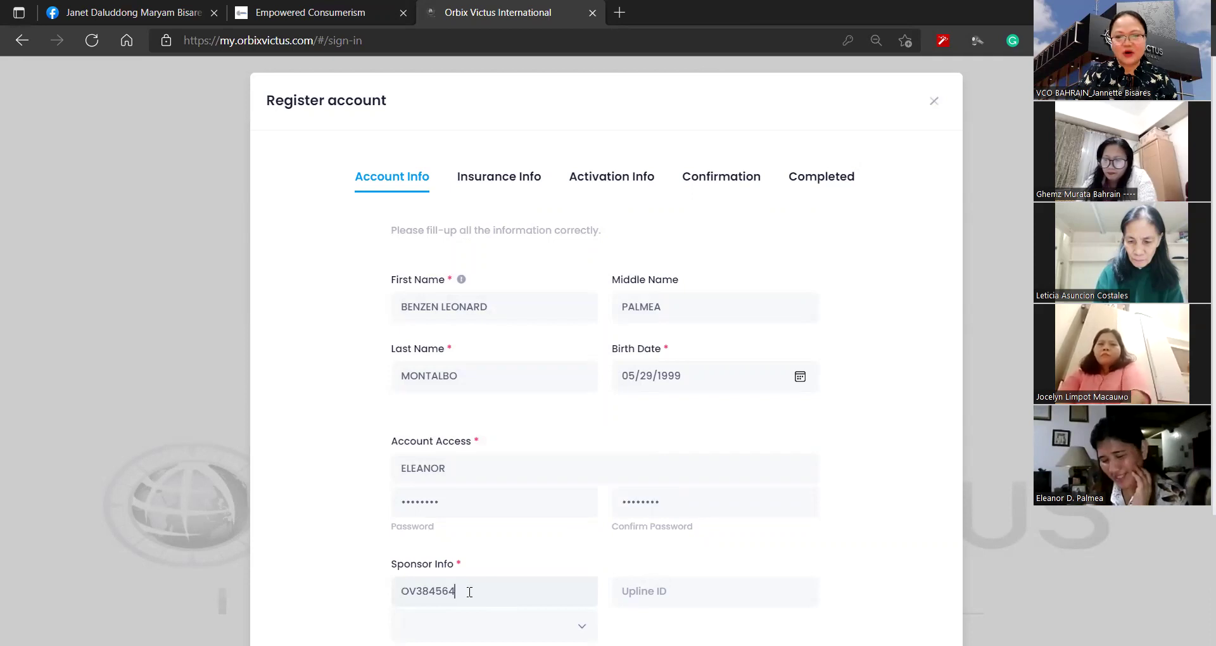
# Step: Type the sponsor's ID into the Sponsor ID field and select it for copying
pyautogui.moveTo(460, 591); pyautogui.dragTo(405, 590)
pyautogui.hotkey('ctrl', 'c')
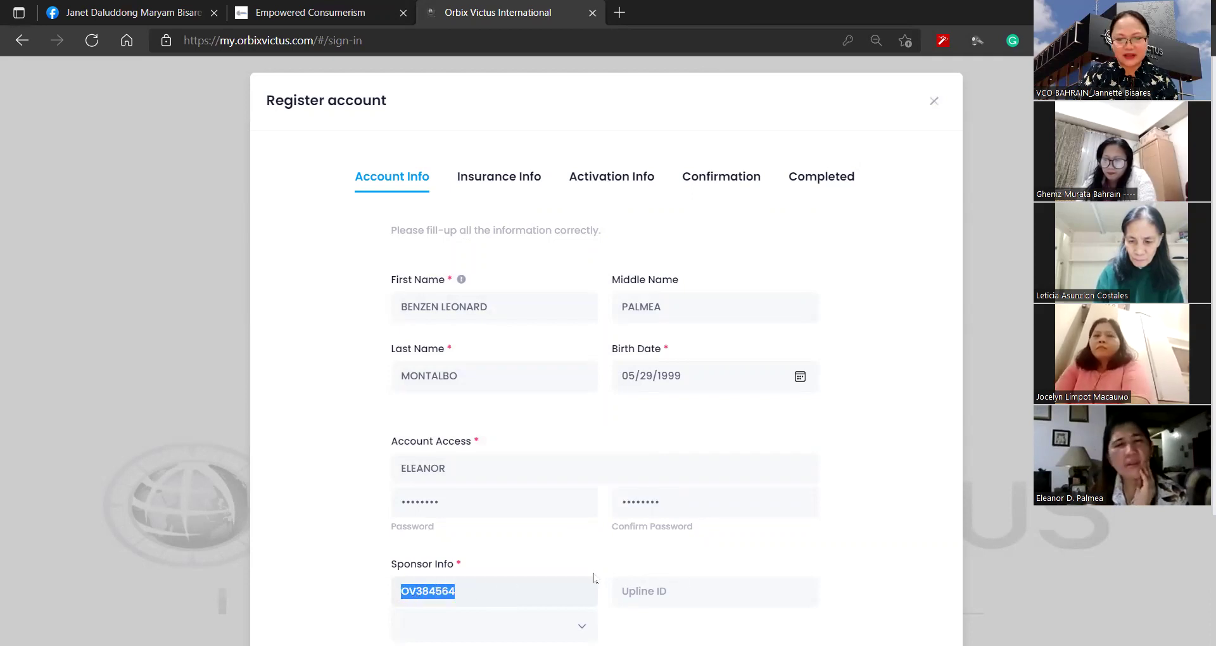
# Step: Copy the sponsor ID and paste it into the Upline ID field
pyautogui.rightClick(446, 595)
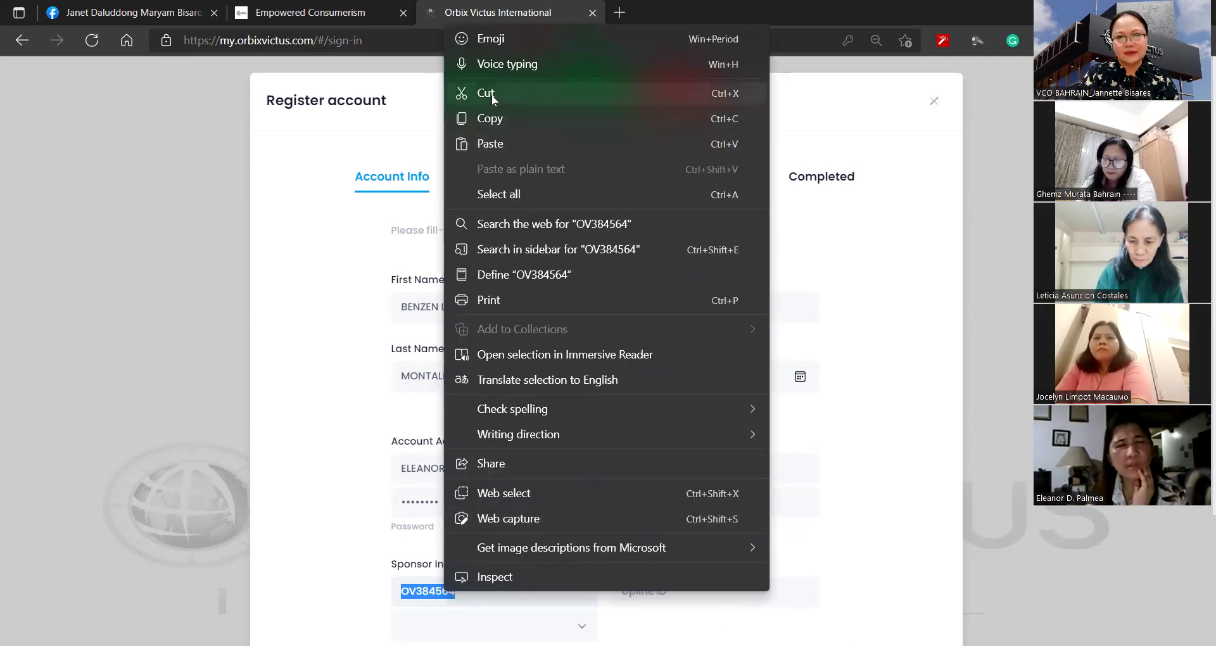
pyautogui.click(496, 122)
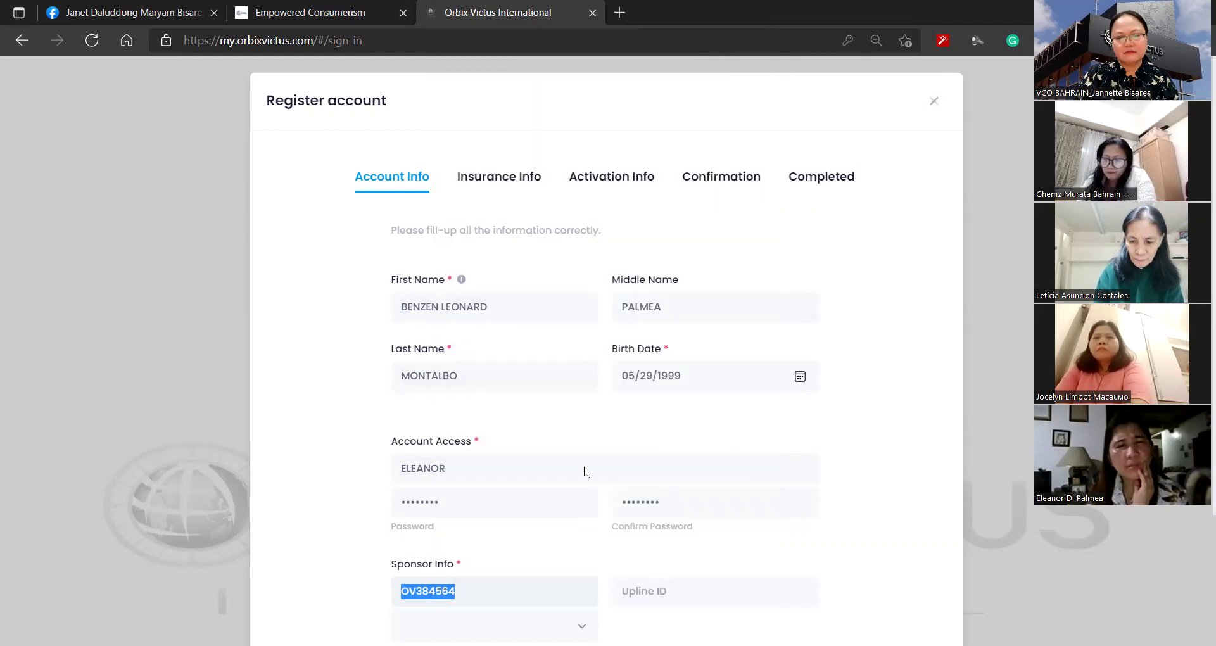
pyautogui.click(659, 590)
pyautogui.rightClick(662, 593)
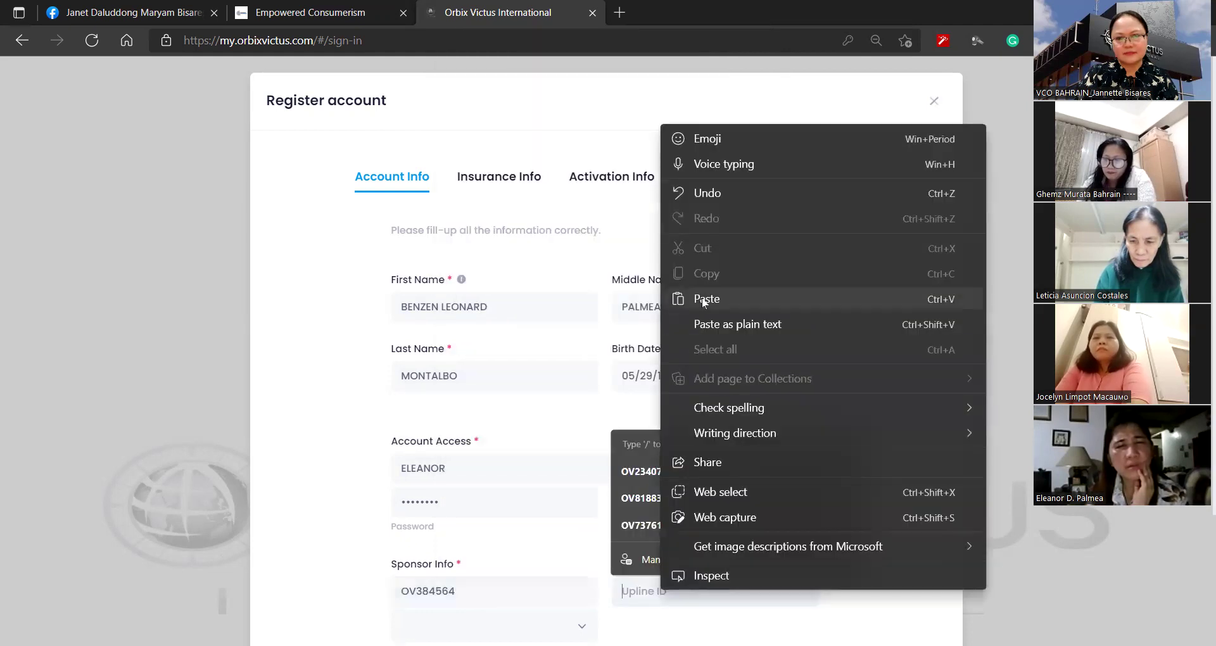
pyautogui.click(702, 299)
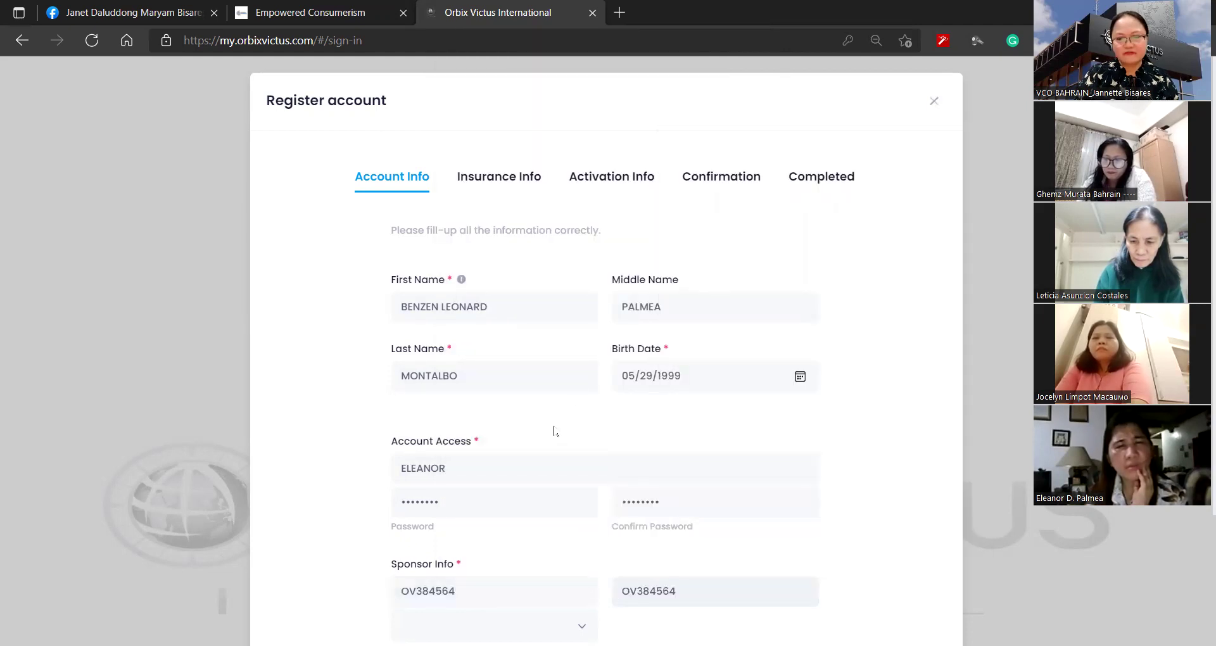
# Step: Set Position to Left and continue to the Insurance Info step
pyautogui.scroll(-2, 562, 468)
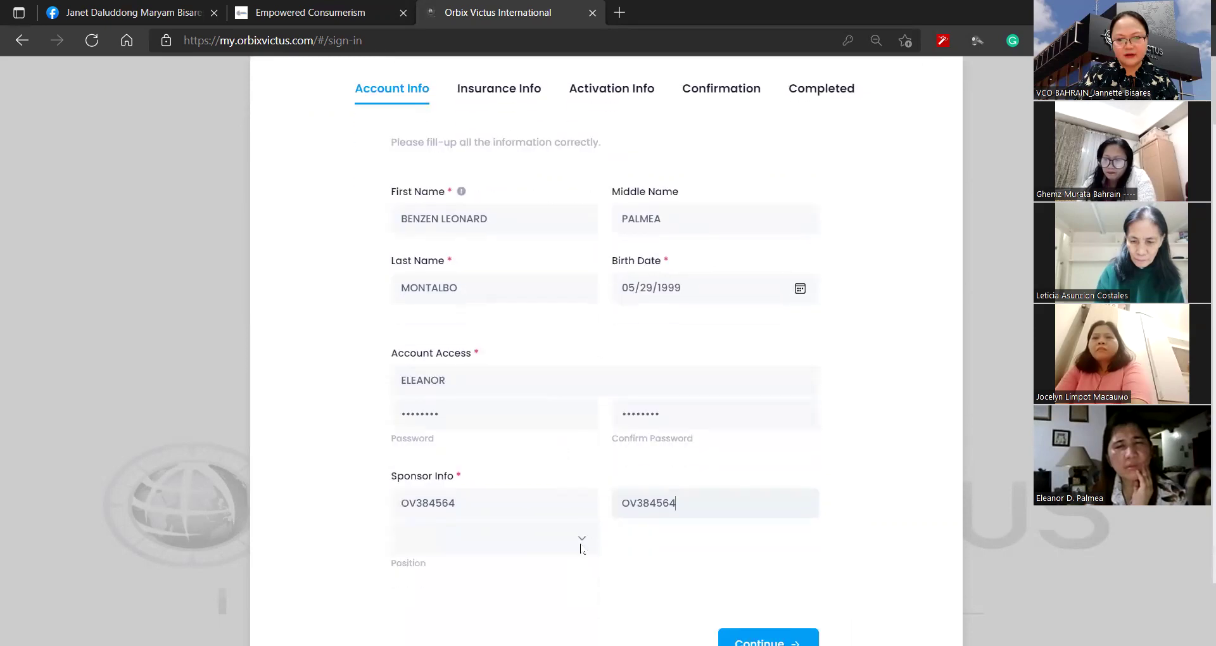
pyautogui.click(581, 538)
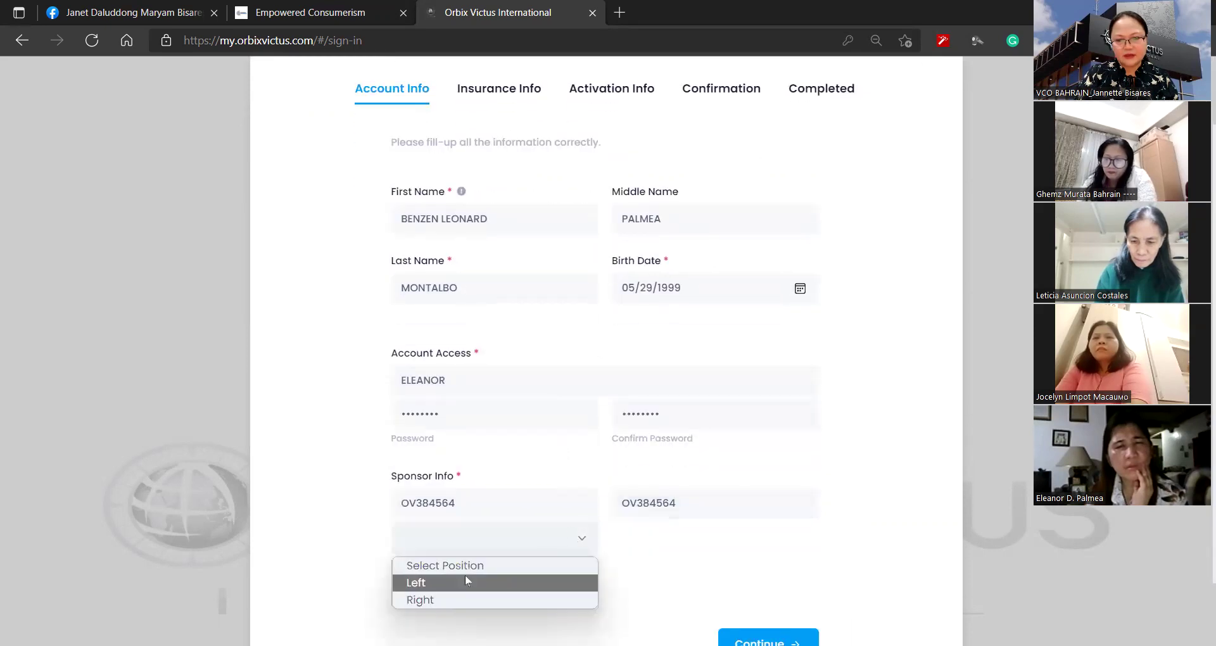
pyautogui.click(429, 587)
pyautogui.scroll(-1, 586, 493)
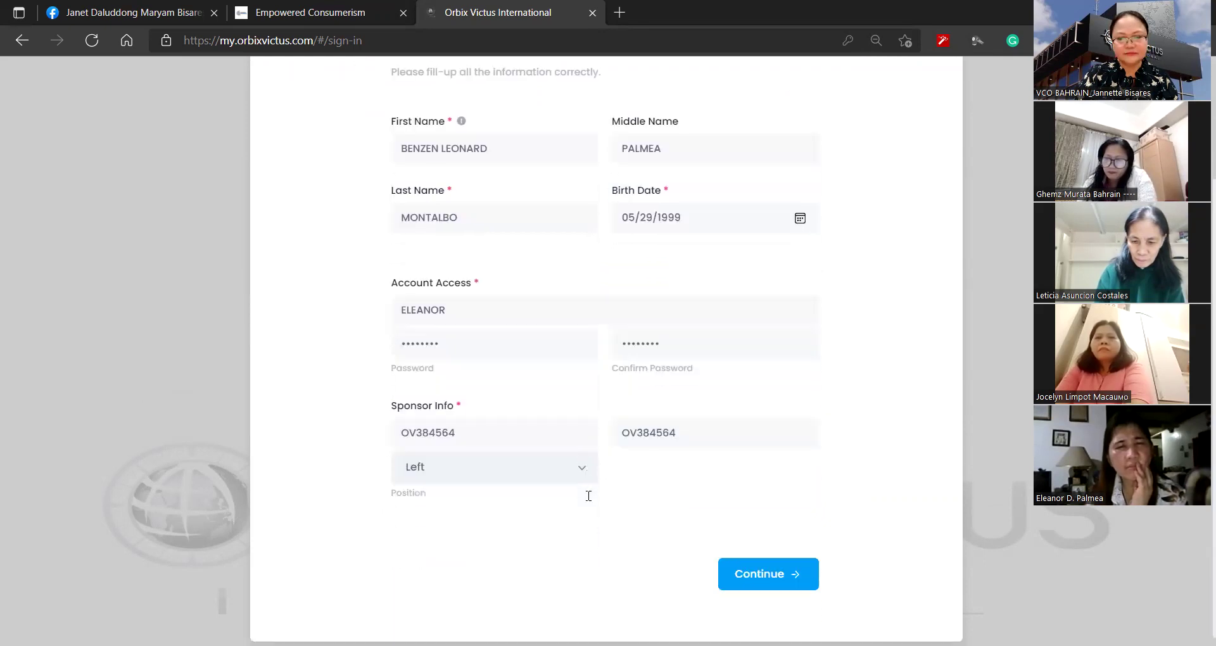
pyautogui.click(744, 564)
pyautogui.scroll(7, 597, 512)
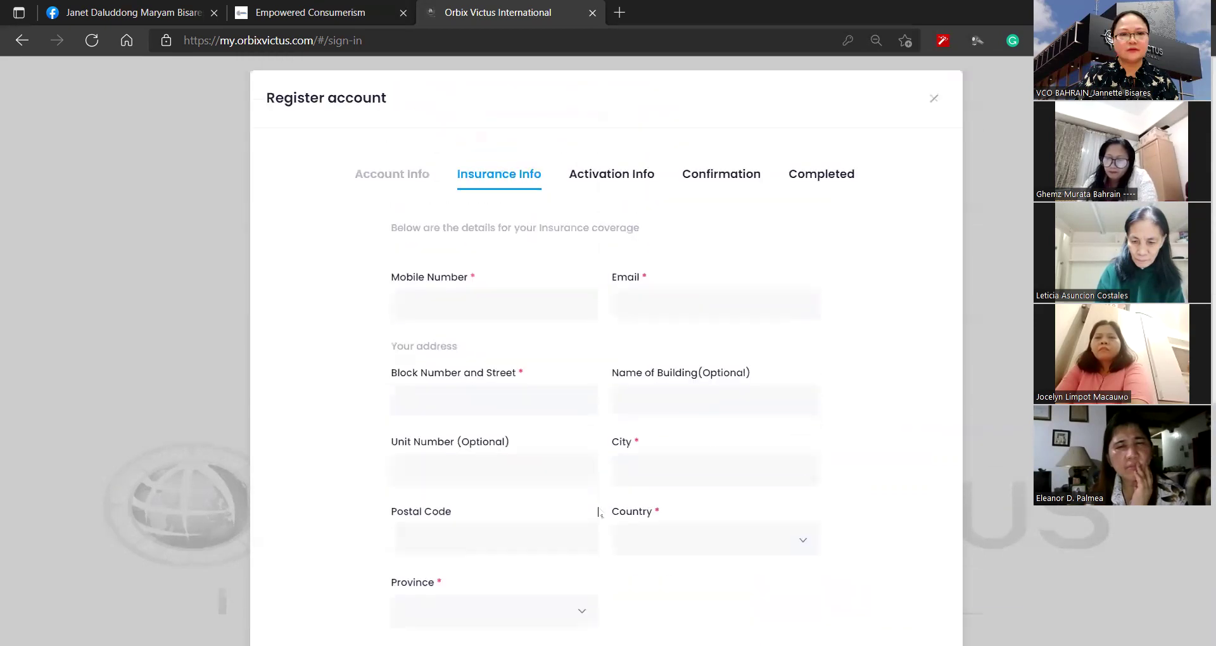
# Step: Enter the member's mobile number in the Mobile Number field
pyautogui.click(491, 309)
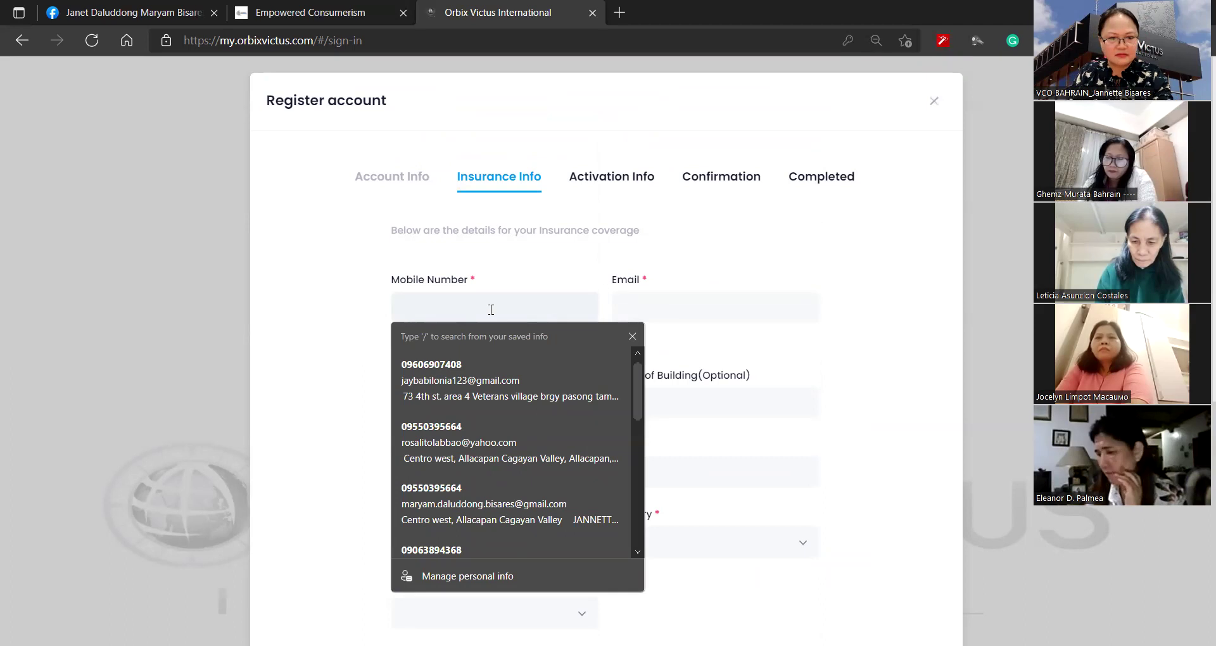
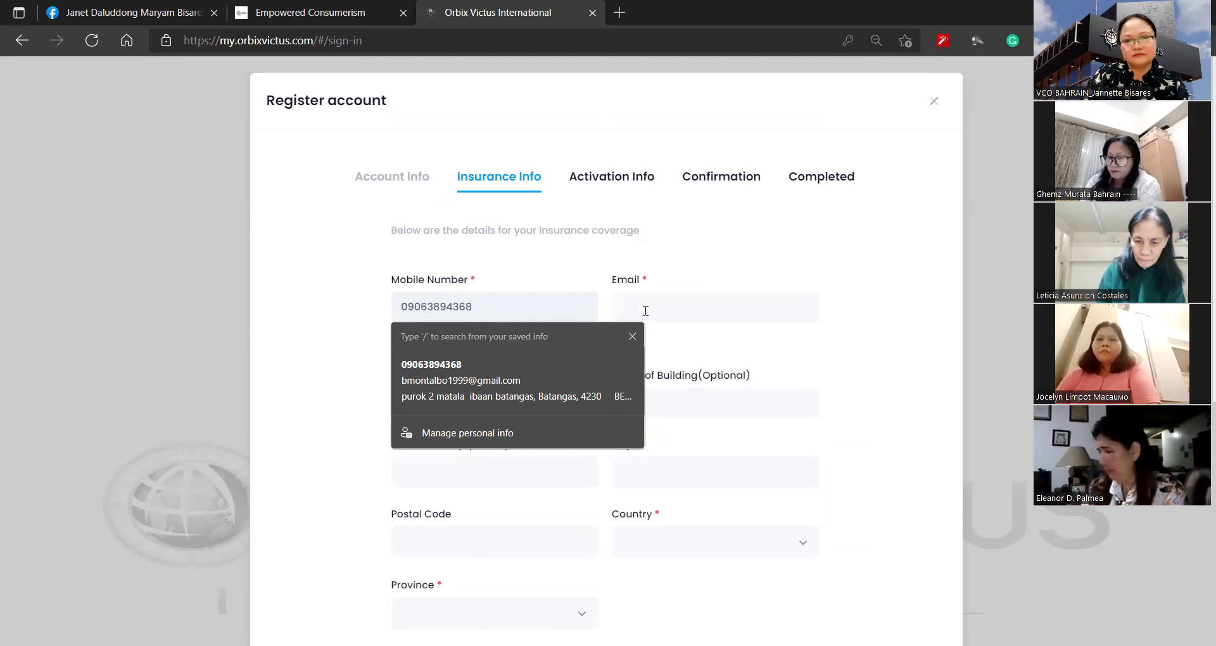
pyautogui.click(678, 309)
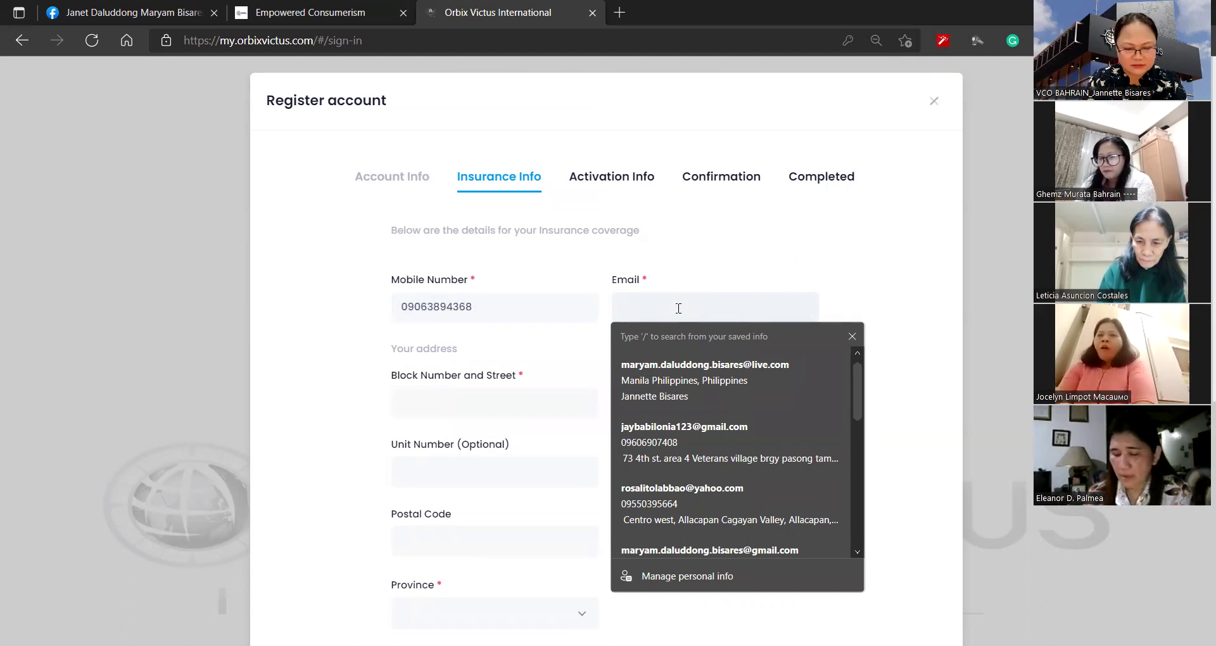
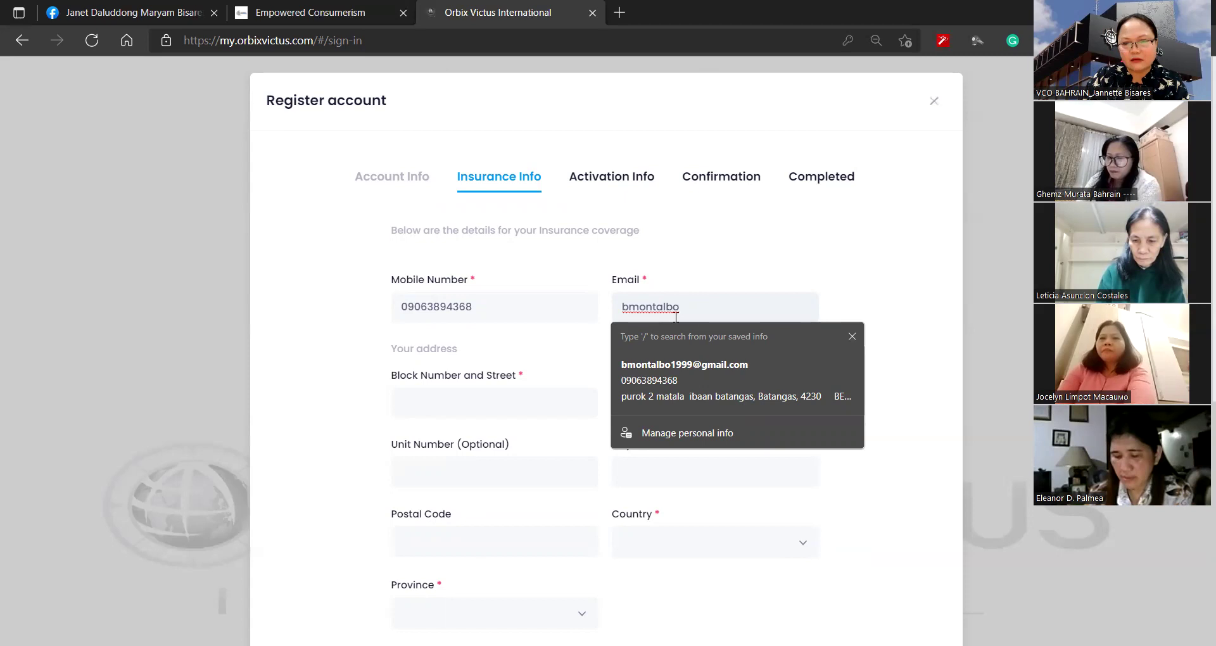
# Step: Enter the member's email and accept the autofilled email and address details
pyautogui.click(695, 364)
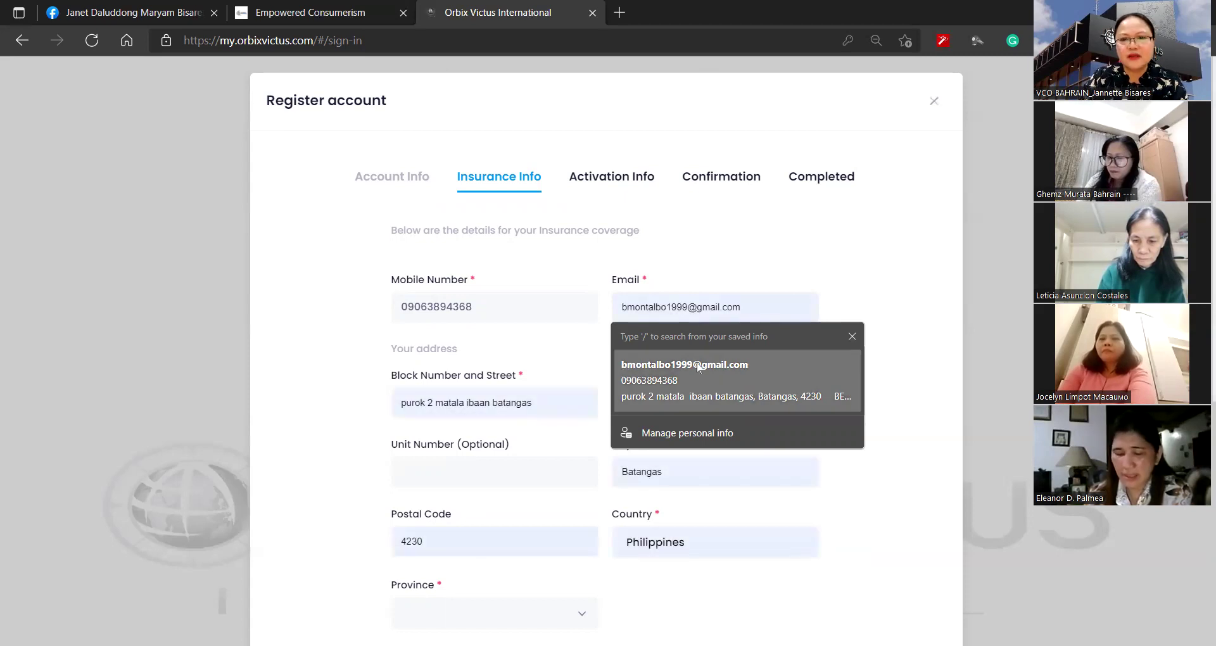
pyautogui.click(698, 371)
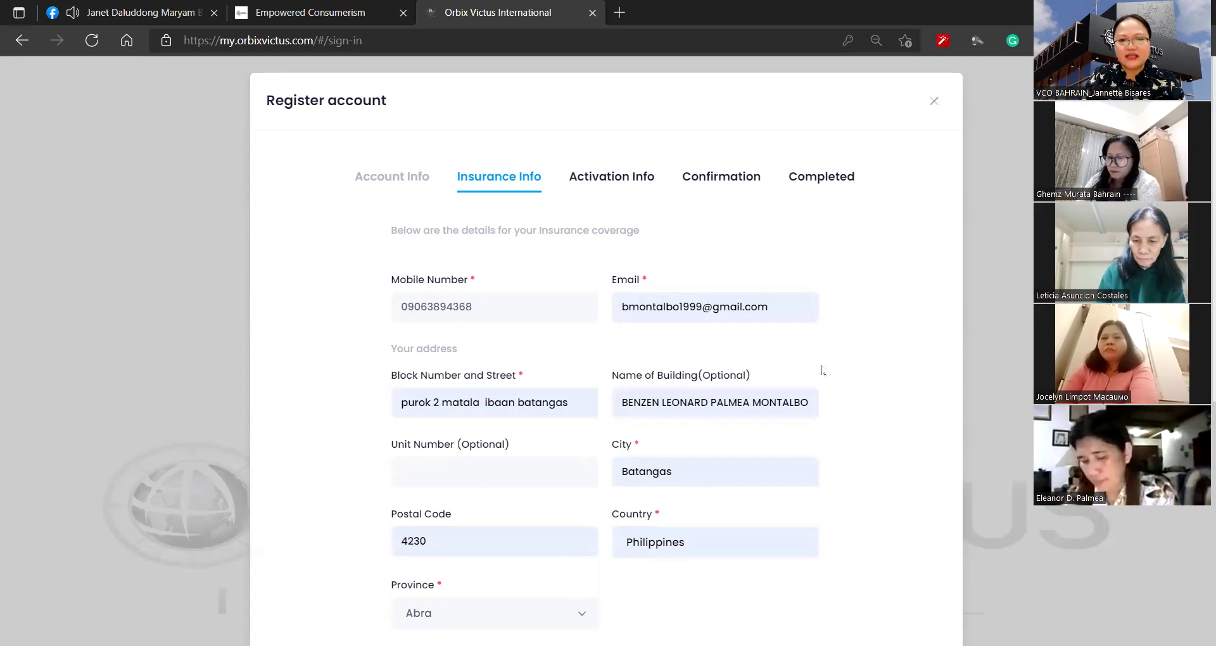
# Step: Clear the Name of Building field and choose Batangas as the province
pyautogui.click(814, 400)
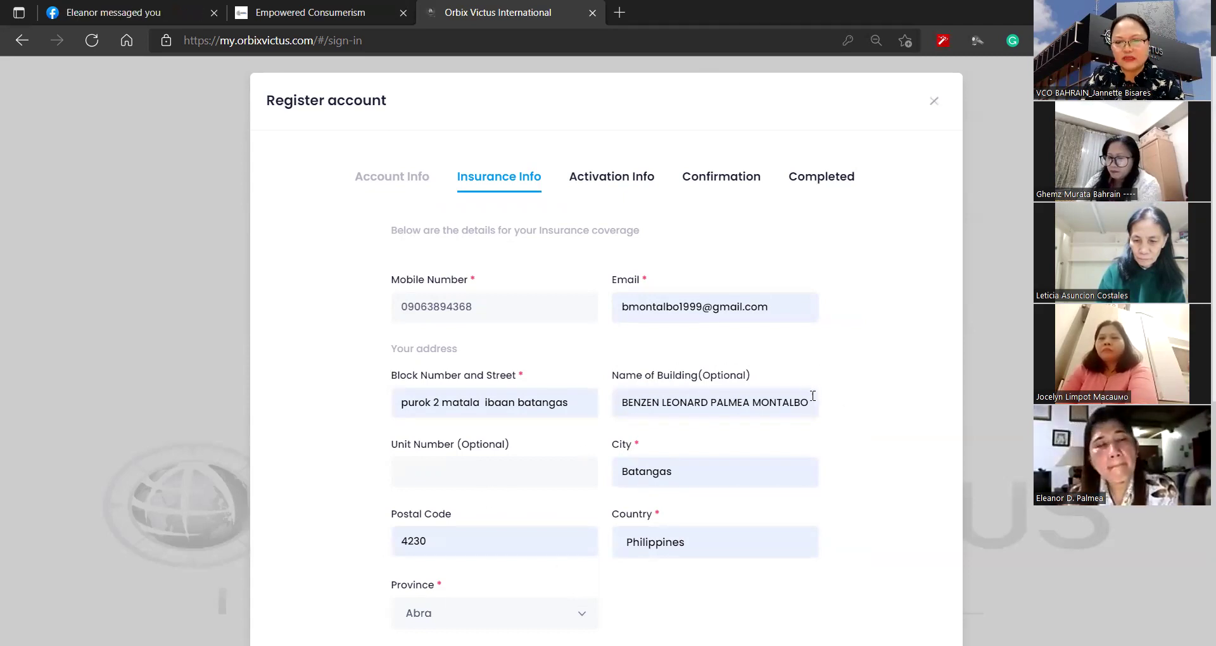
pyautogui.click(814, 399)
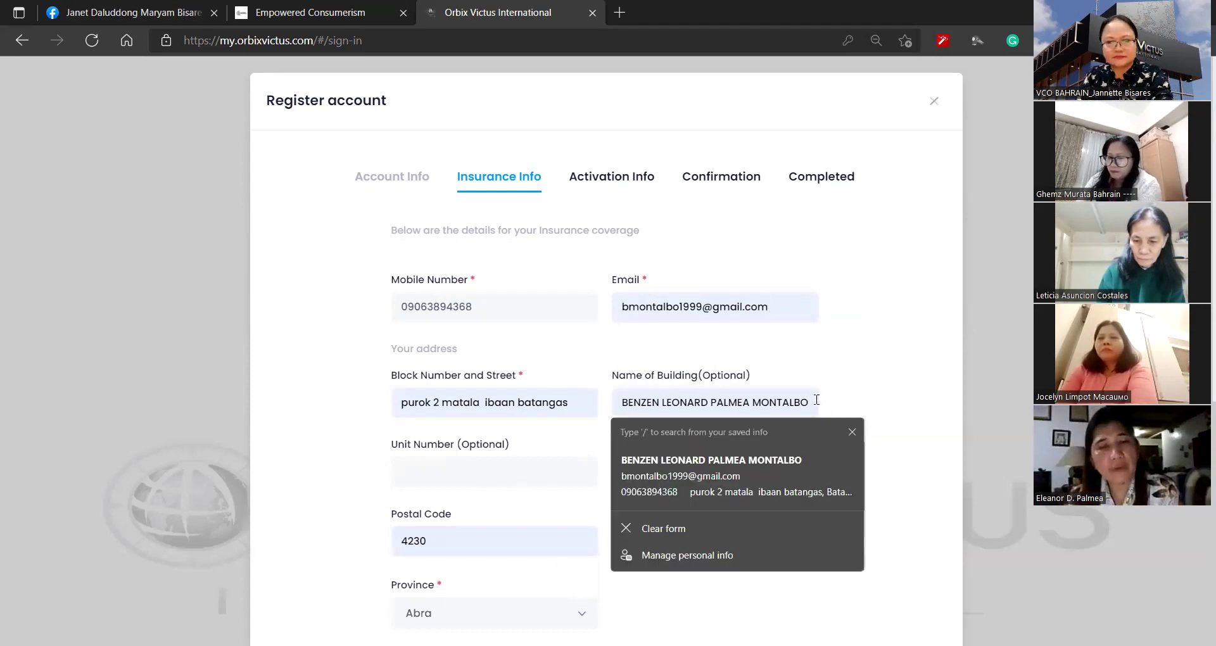
pyautogui.press('BackSpace')
pyautogui.press('BackSpace')
pyautogui.press('BackSpace')
pyautogui.press('BackSpace')
pyautogui.press('BackSpace')
pyautogui.press('BackSpace')
pyautogui.press('BackSpace')
pyautogui.press('BackSpace')
pyautogui.press('BackSpace')
pyautogui.press('BackSpace')
pyautogui.press('BackSpace')
pyautogui.press('BackSpace')
pyautogui.press('BackSpace')
pyautogui.press('BackSpace')
pyautogui.press('BackSpace')
pyautogui.press('BackSpace')
pyautogui.press('BackSpace')
pyautogui.press('BackSpace')
pyautogui.press('BackSpace')
pyautogui.press('BackSpace')
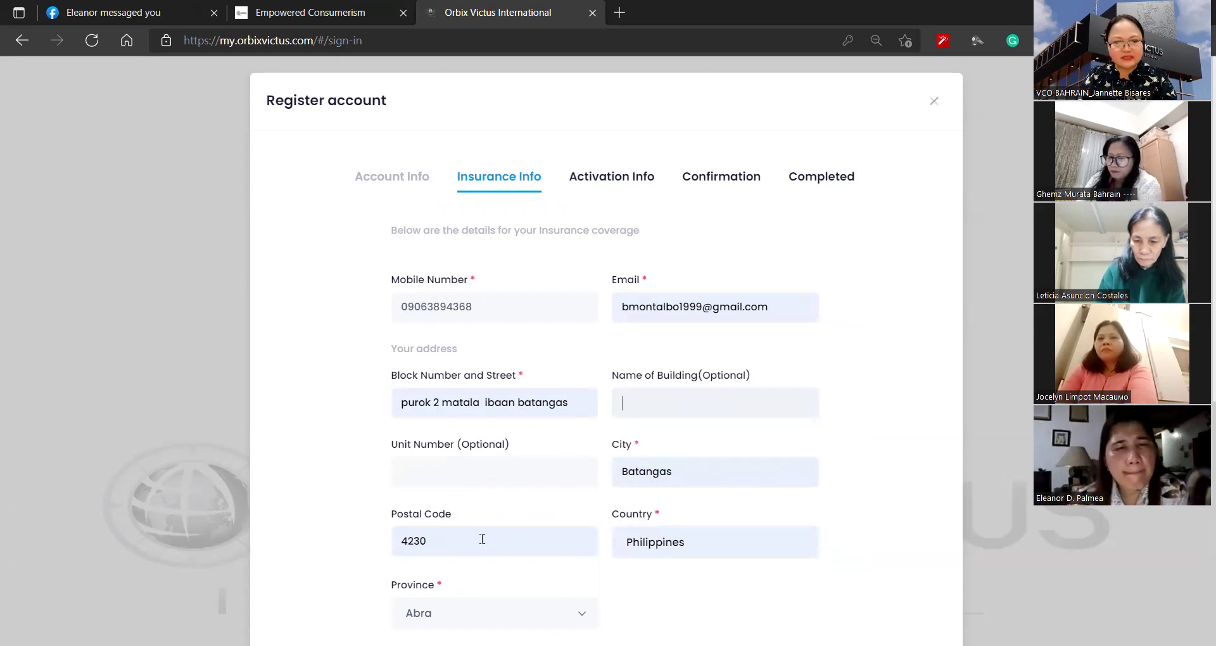
pyautogui.scroll(-2, 502, 527)
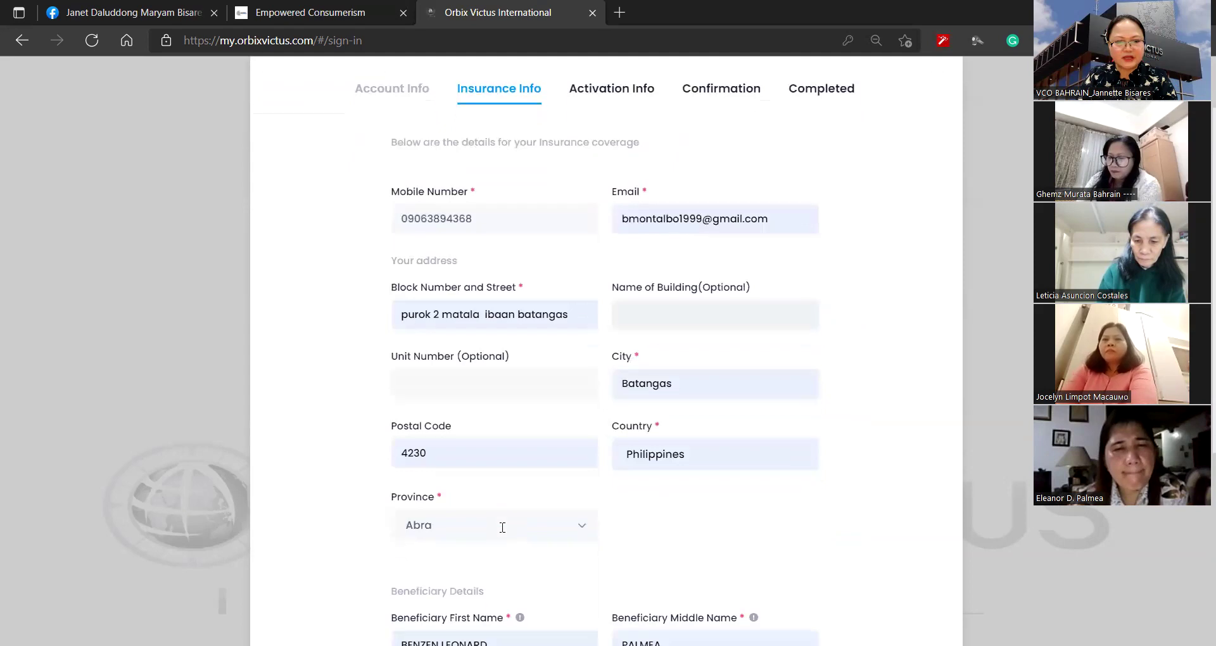
pyautogui.click(582, 529)
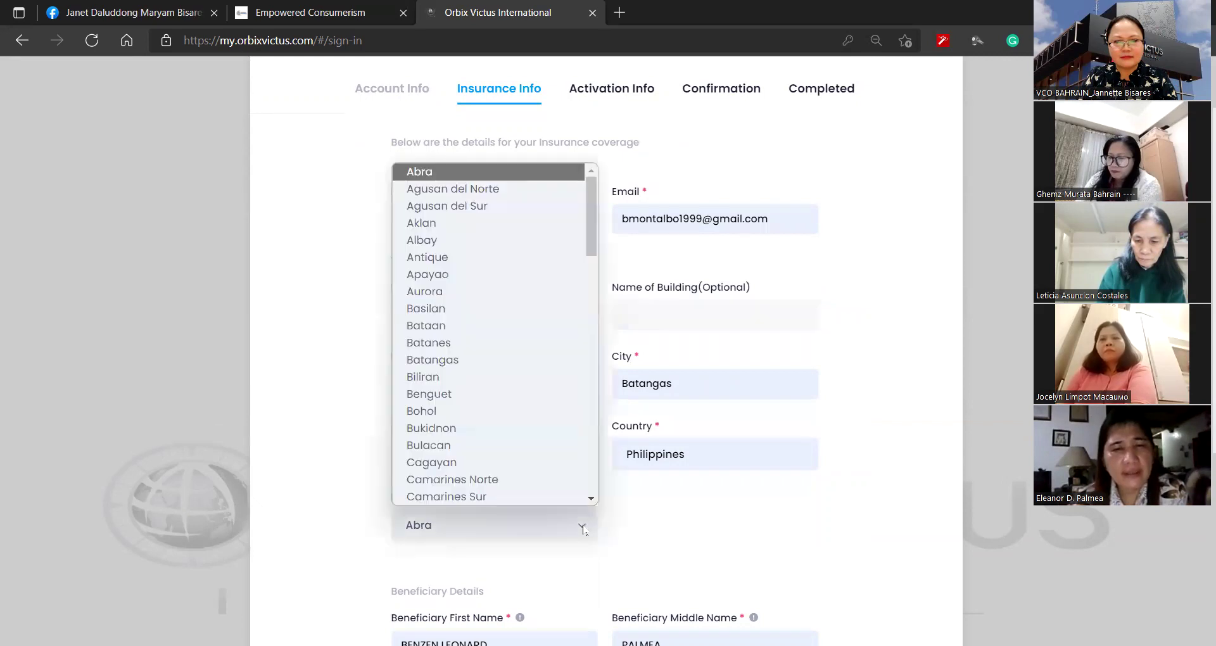
pyautogui.click(456, 359)
pyautogui.scroll(-3, 714, 447)
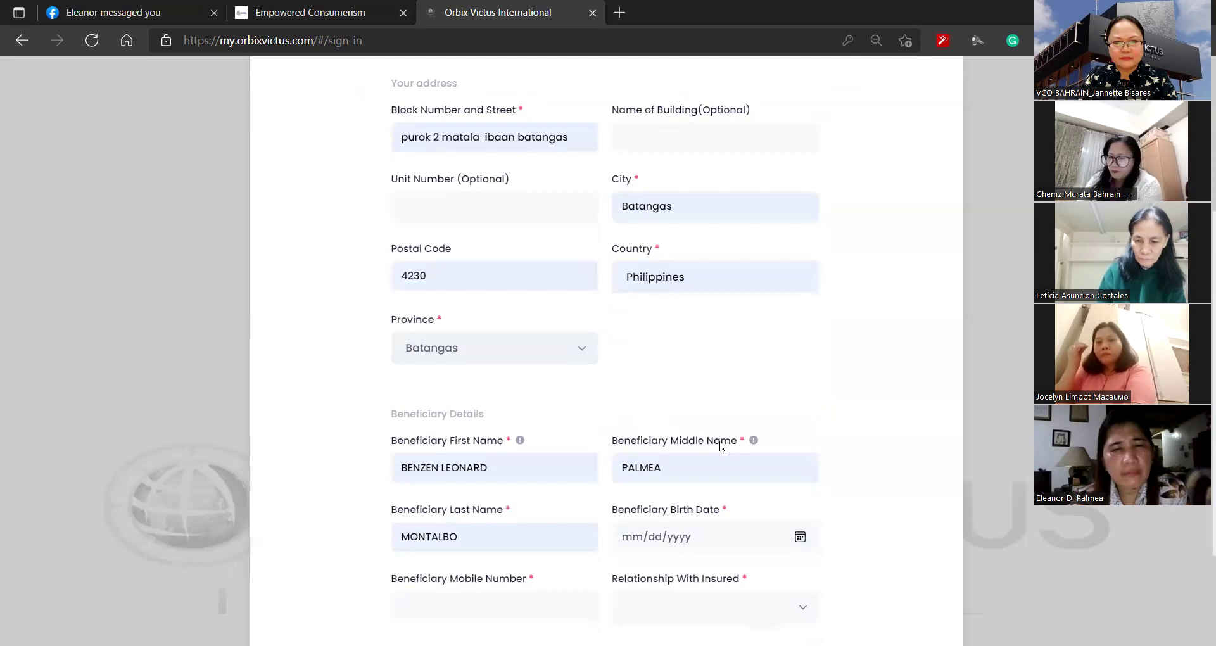
# Step: Replace the beneficiary's first name with the correct name via the saved suggestion
pyautogui.click(525, 469)
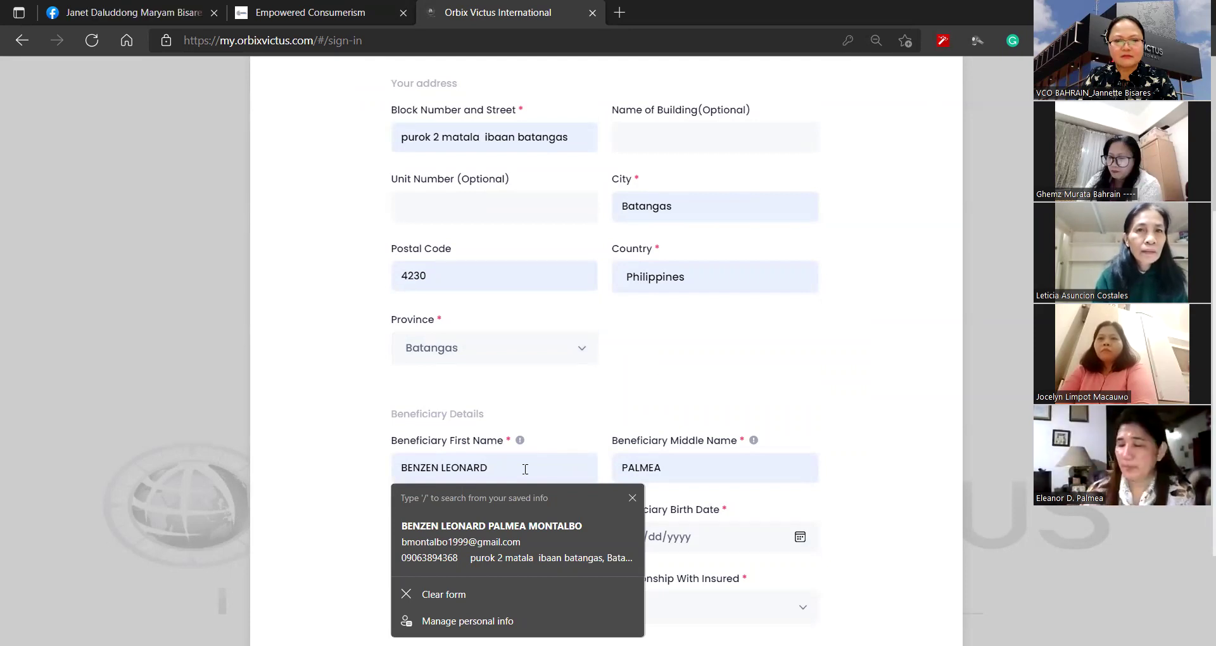
pyautogui.press('BackSpace')
pyautogui.press('BackSpace')
pyautogui.press('BackSpace')
pyautogui.press('BackSpace')
pyautogui.press('BackSpace')
pyautogui.press('BackSpace')
pyautogui.press('BackSpace')
pyautogui.press('BackSpace')
pyautogui.press('BackSpace')
pyautogui.press('BackSpace')
pyautogui.press('BackSpace')
pyautogui.press('BackSpace')
pyautogui.press('BackSpace')
pyautogui.press('BackSpace')
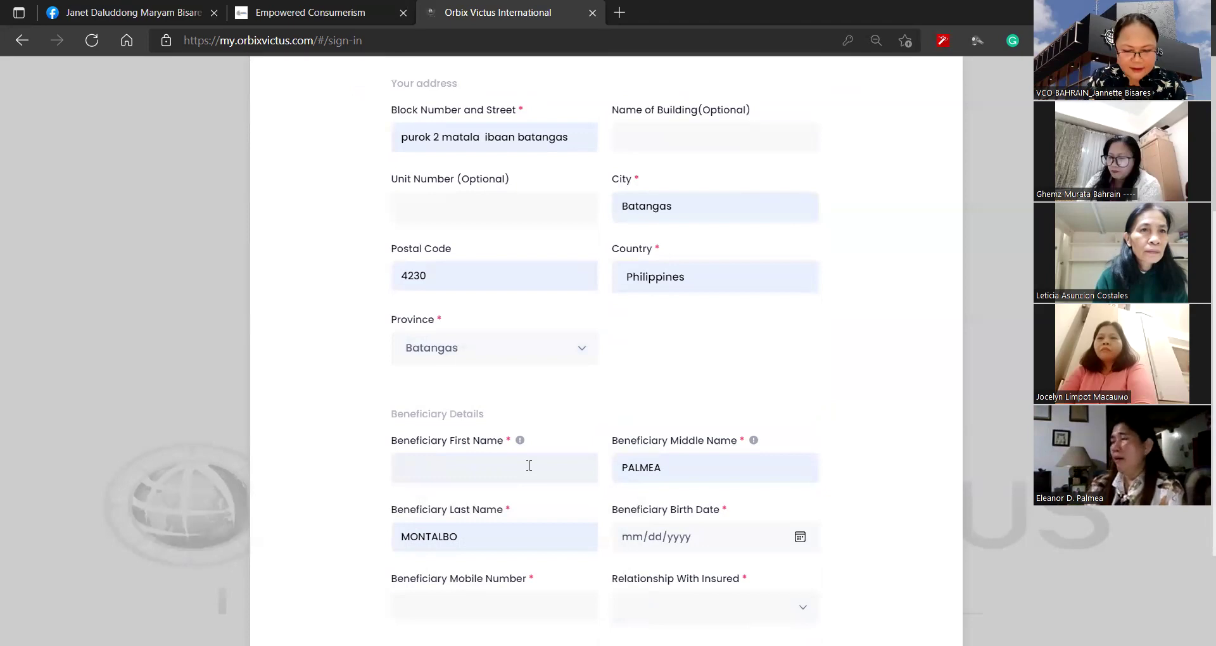
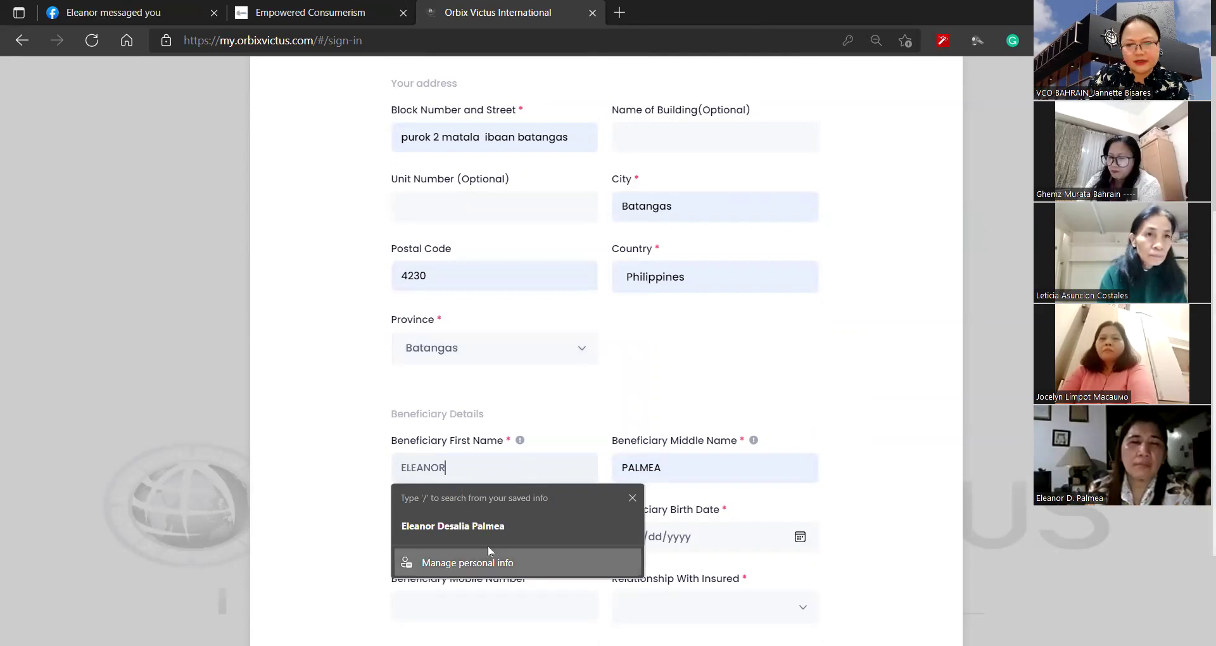
pyautogui.click(473, 527)
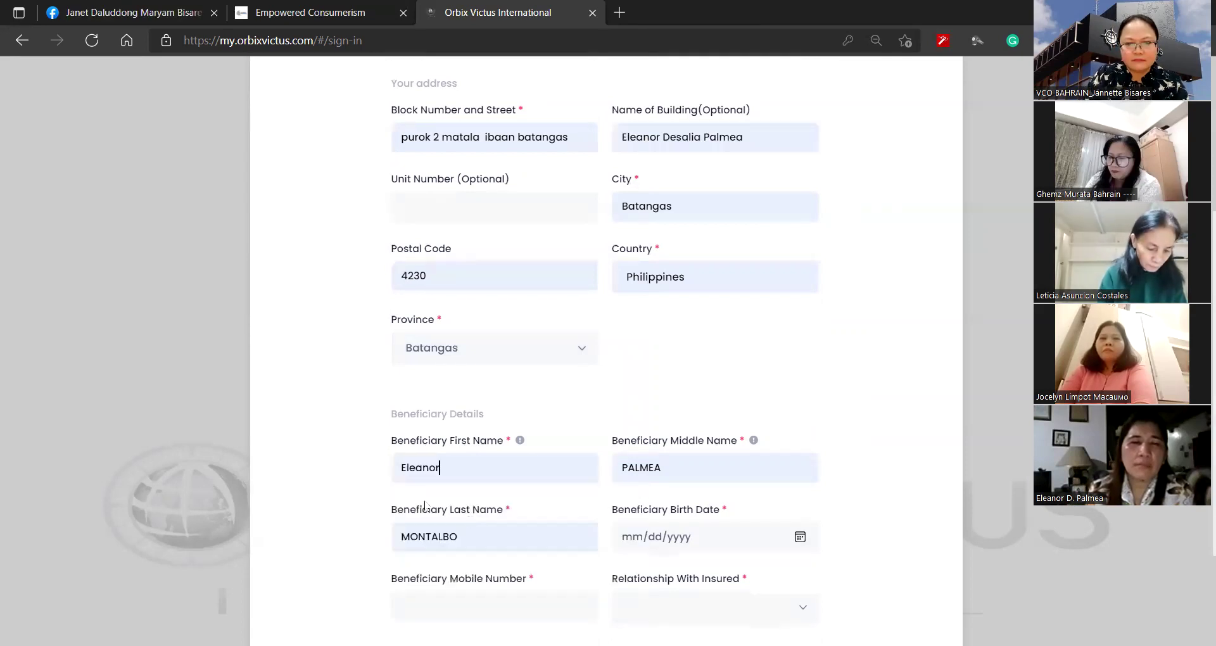
# Step: Enter the beneficiary's birth date and correct its year
pyautogui.click(633, 539)
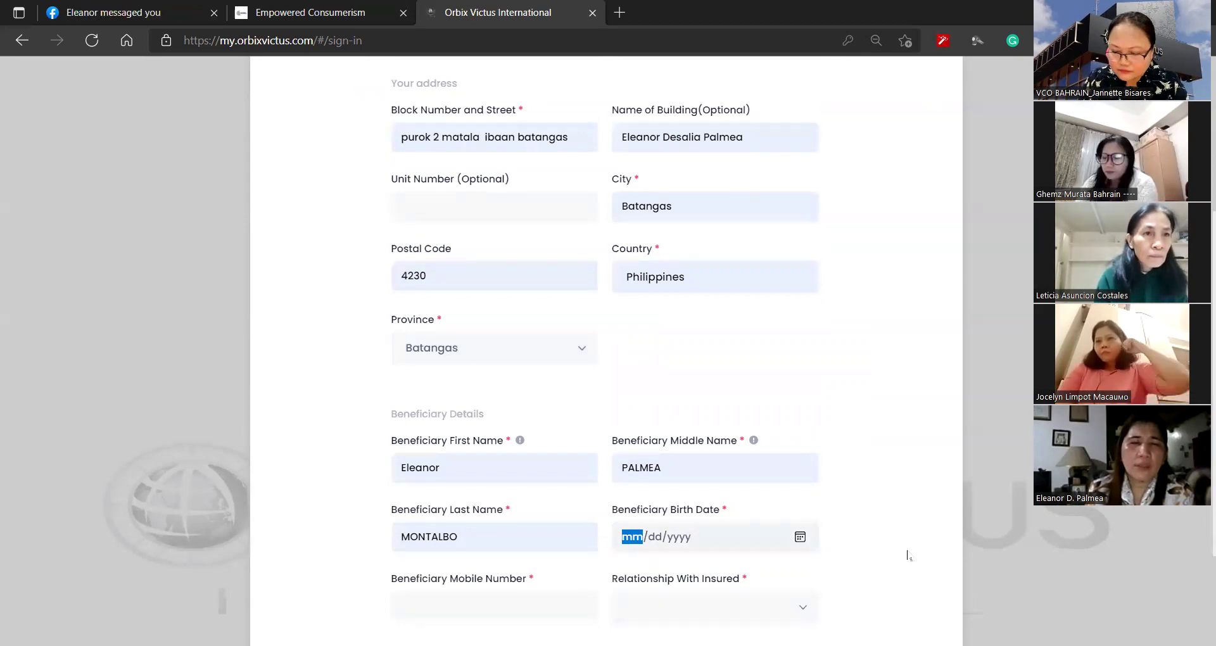
pyautogui.write('10/03/1968')
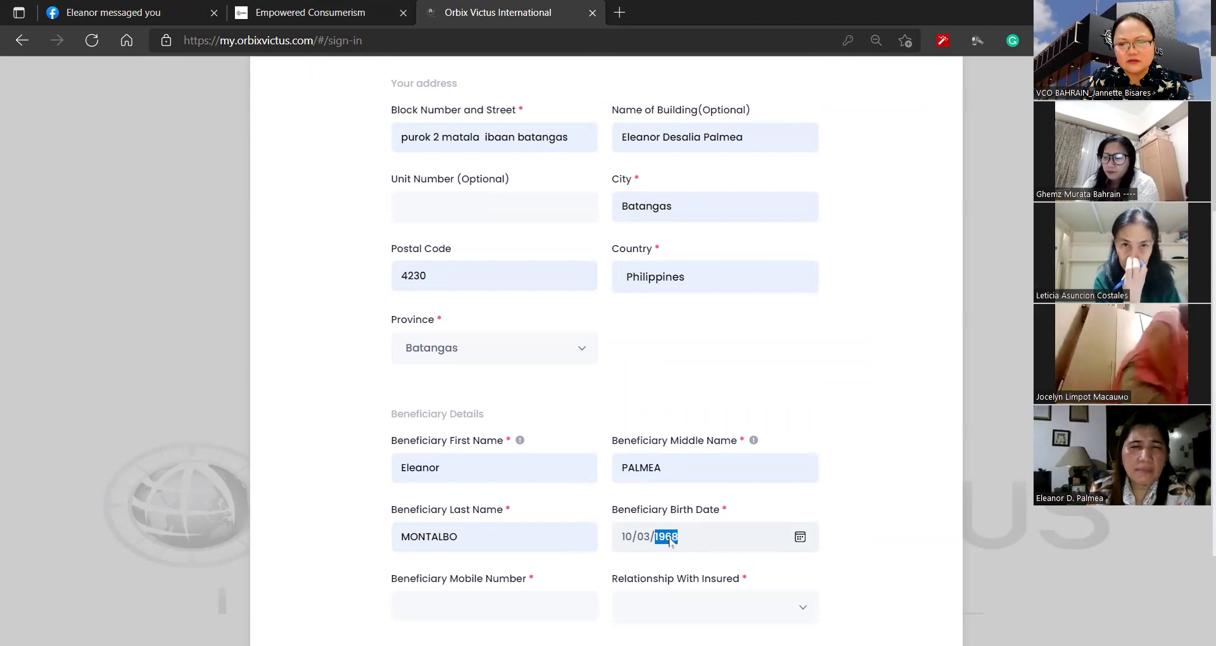
pyautogui.scroll(-2, 670, 542)
pyautogui.scroll(2, 670, 541)
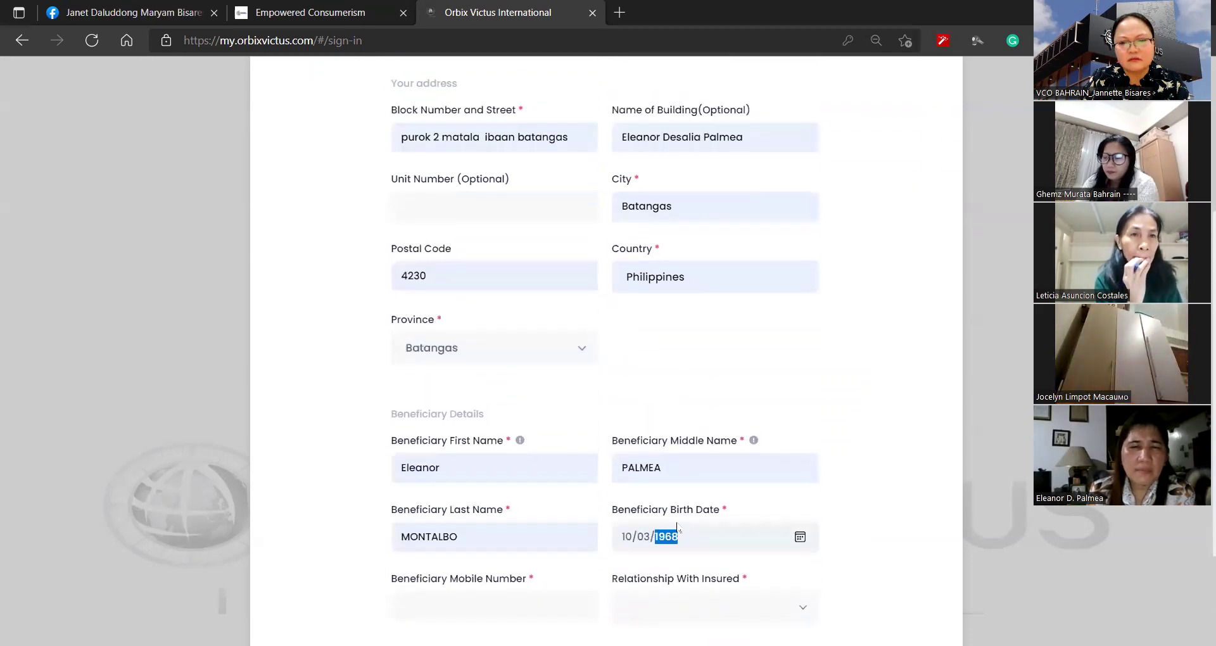
pyautogui.press('Left')
pyautogui.press('Right')
pyautogui.write('1969')
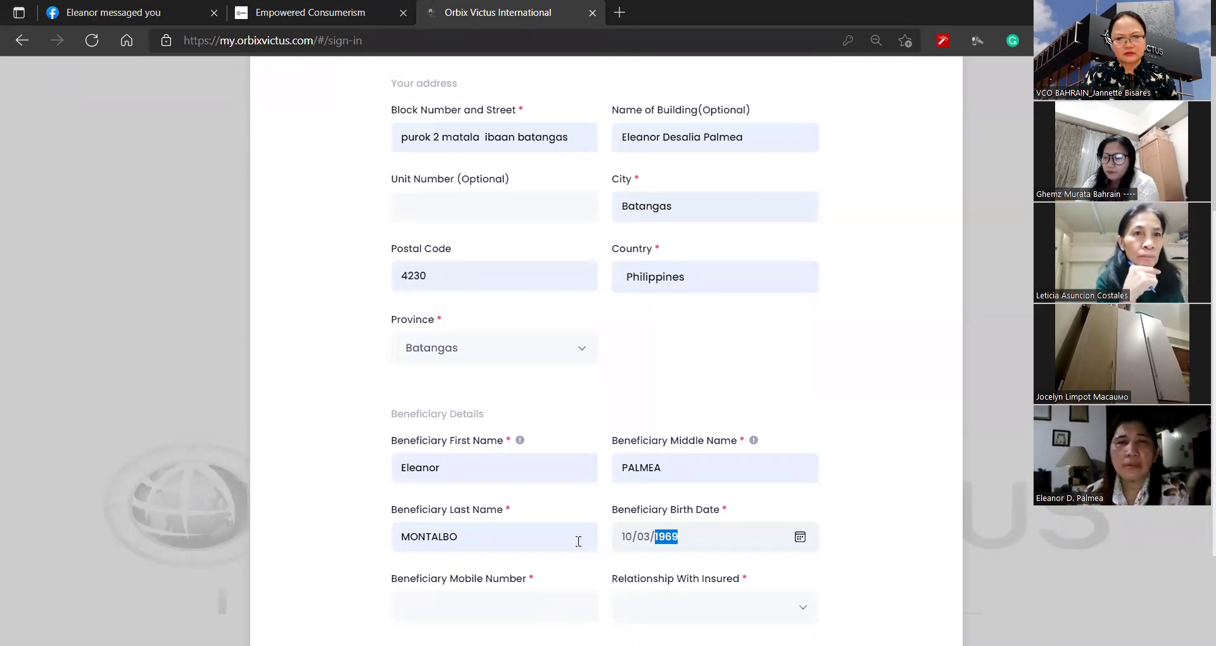
# Step: Clear and retype the beneficiary's last name
pyautogui.click(692, 469)
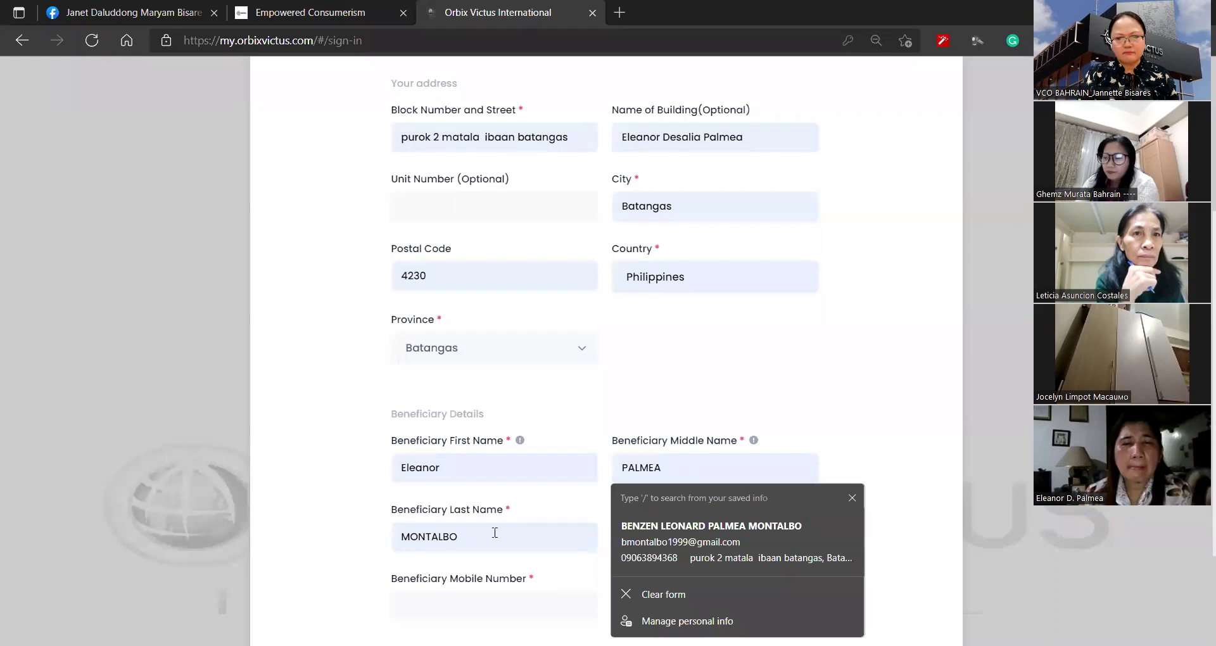
pyautogui.click(493, 535)
pyautogui.press('BackSpace')
pyautogui.press('BackSpace')
pyautogui.press('BackSpace')
pyautogui.press('BackSpace')
pyautogui.press('BackSpace')
pyautogui.press('BackSpace')
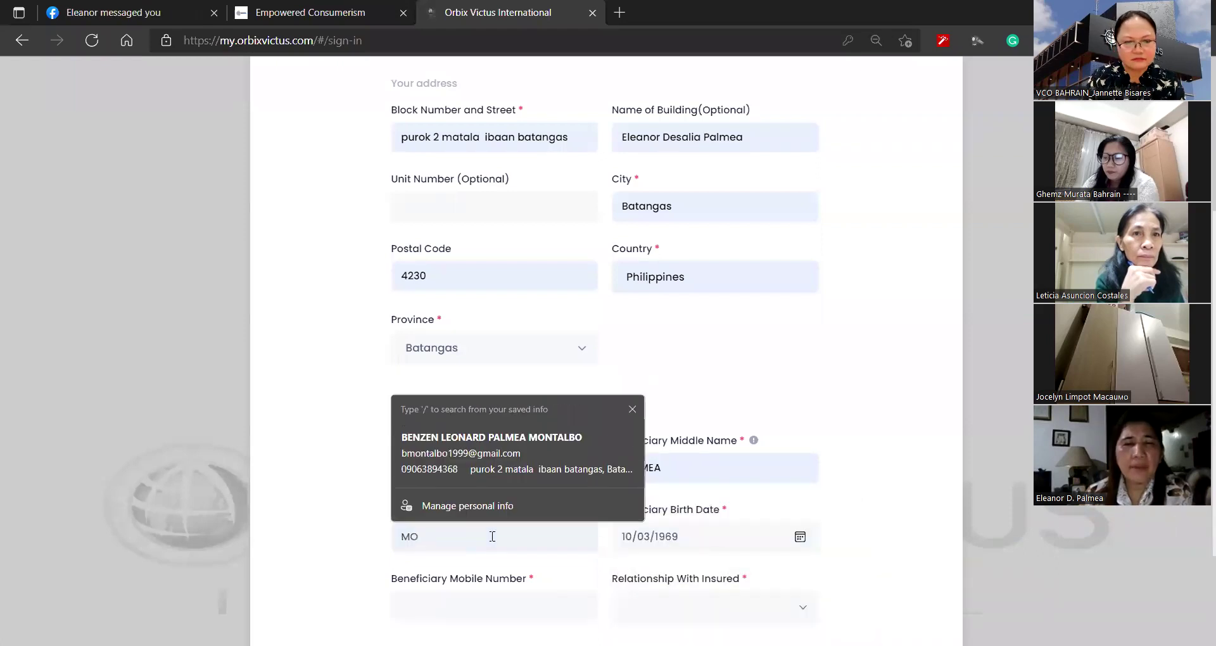
pyautogui.press('BackSpace')
pyautogui.press('BackSpace')
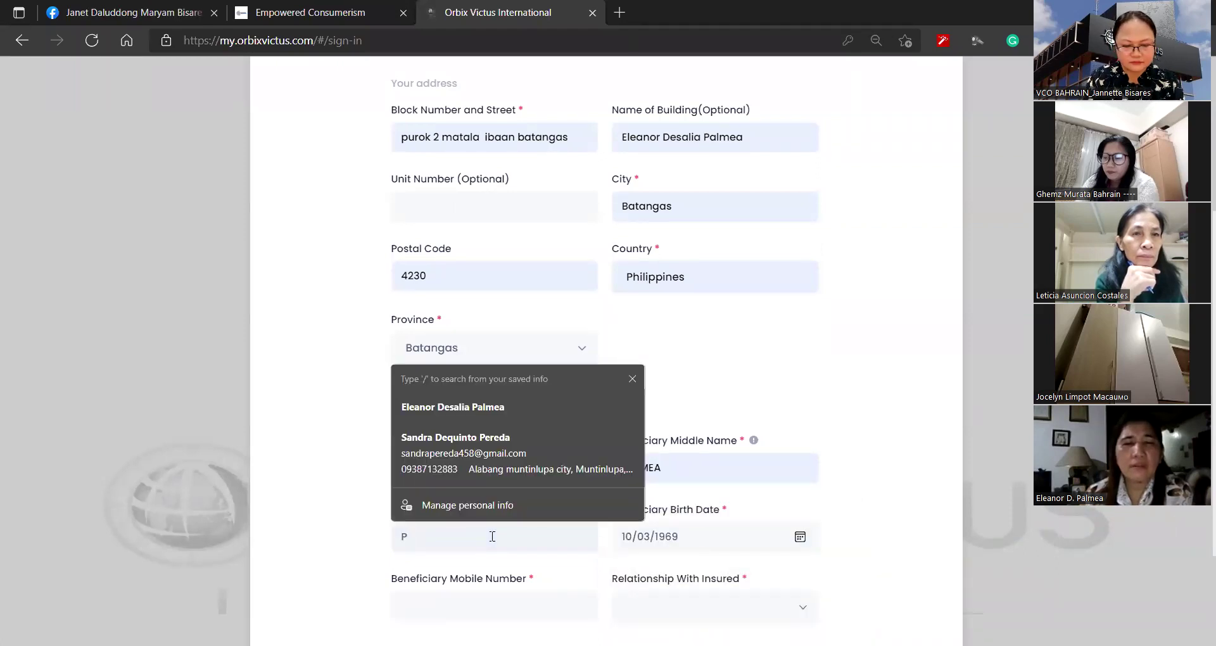
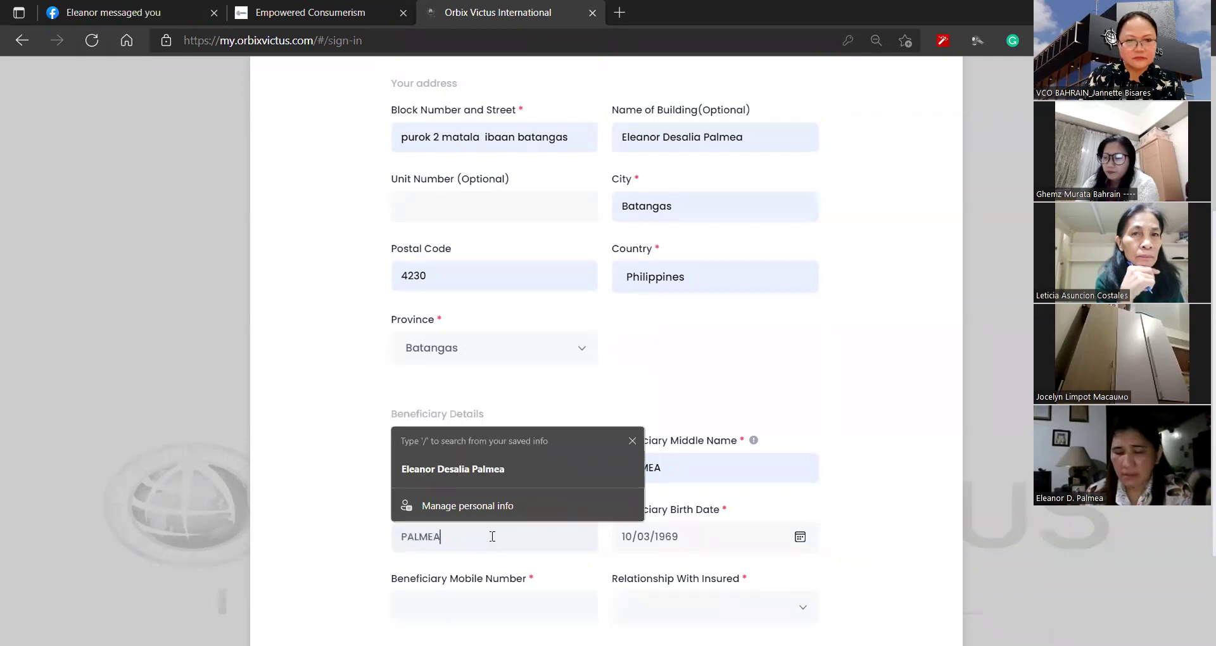
# Step: Re-enter the beneficiary's middle name, fixing a typo, and dismiss the saved-info suggestions
pyautogui.click(681, 464)
pyautogui.press('BackSpace')
pyautogui.press('BackSpace')
pyautogui.press('BackSpace')
pyautogui.press('BackSpace')
pyautogui.press('BackSpace')
pyautogui.press('BackSpace')
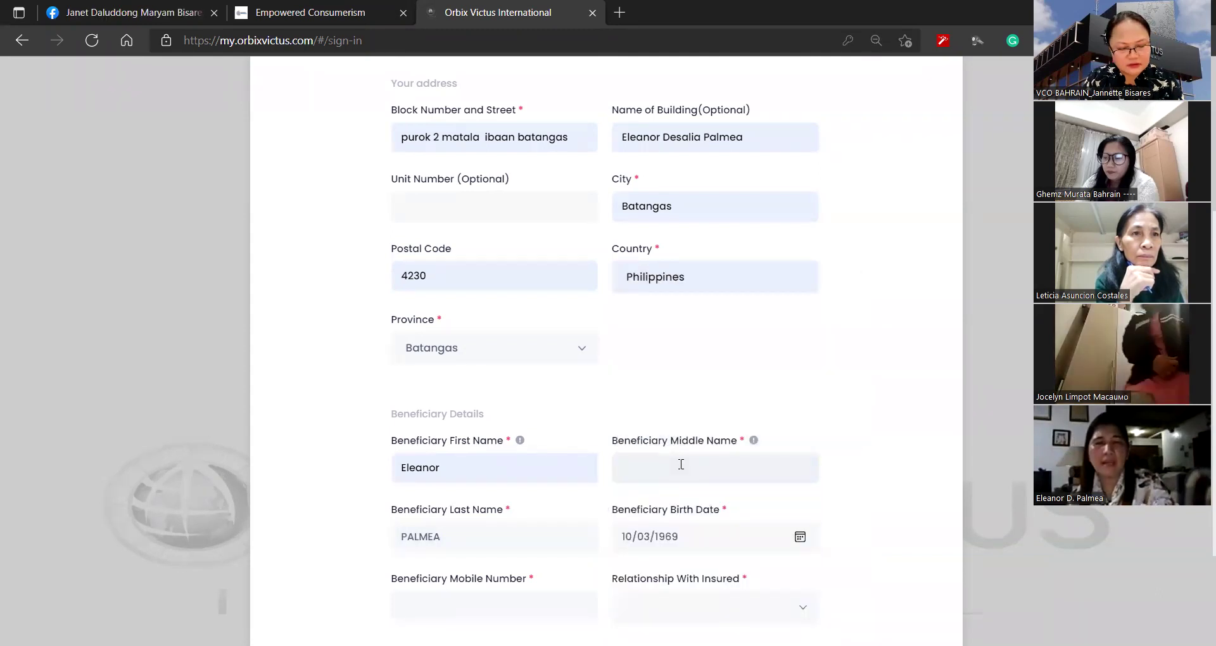
pyautogui.write('SESALIA')
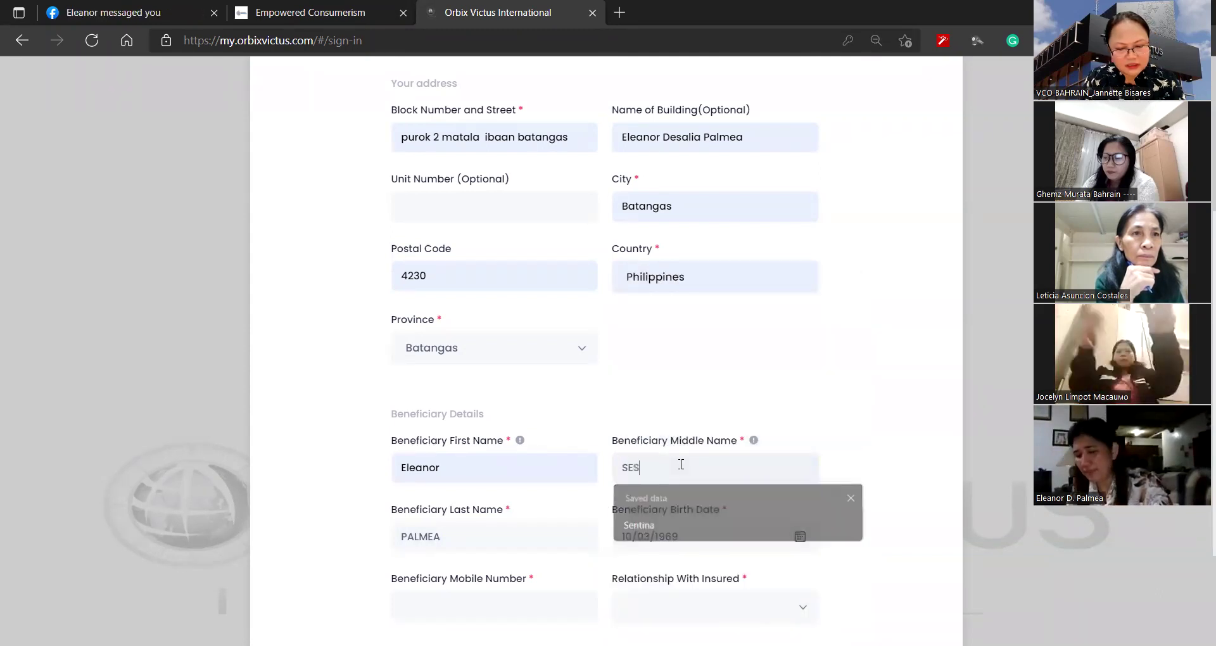
pyautogui.press('BackSpace')
pyautogui.press('BackSpace')
pyautogui.press('BackSpace')
pyautogui.press('BackSpace')
pyautogui.press('BackSpace')
pyautogui.press('BackSpace')
pyautogui.press('BackSpace')
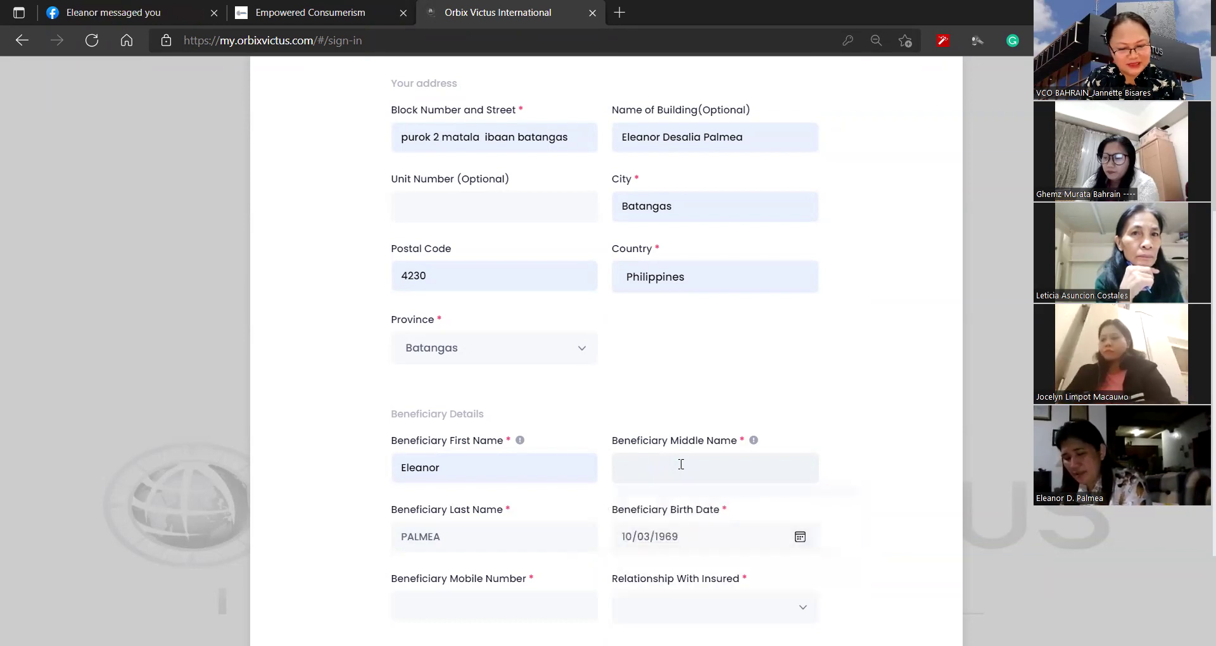
pyautogui.write('DESALIA')
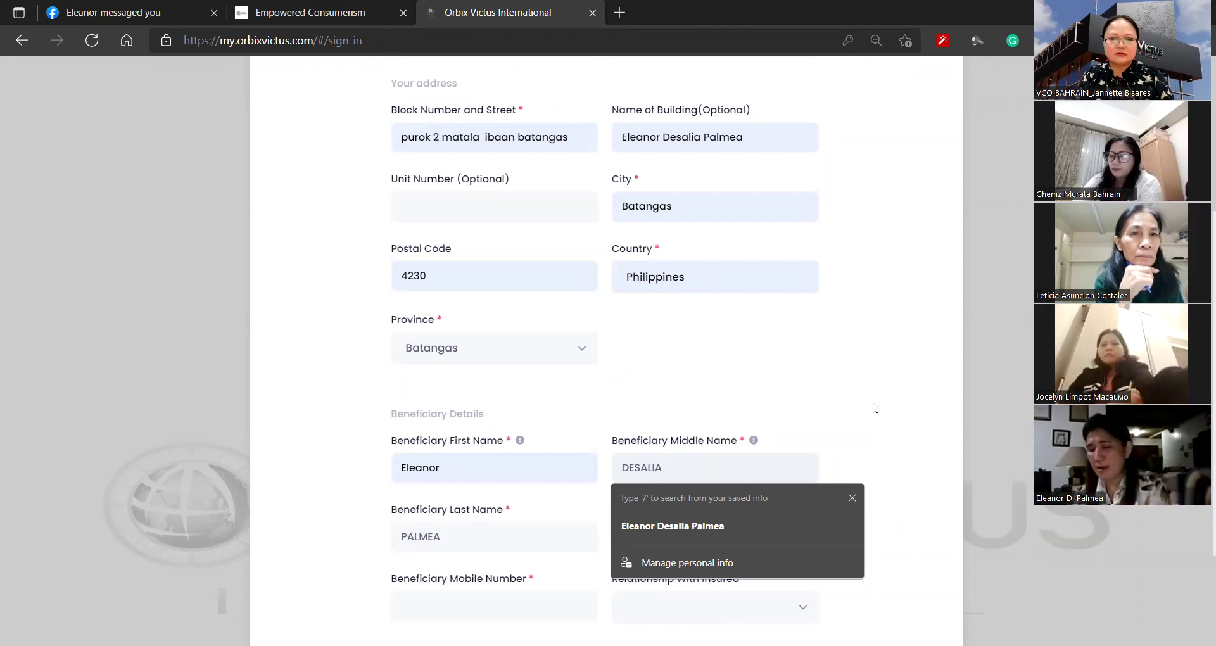
pyautogui.click(915, 340)
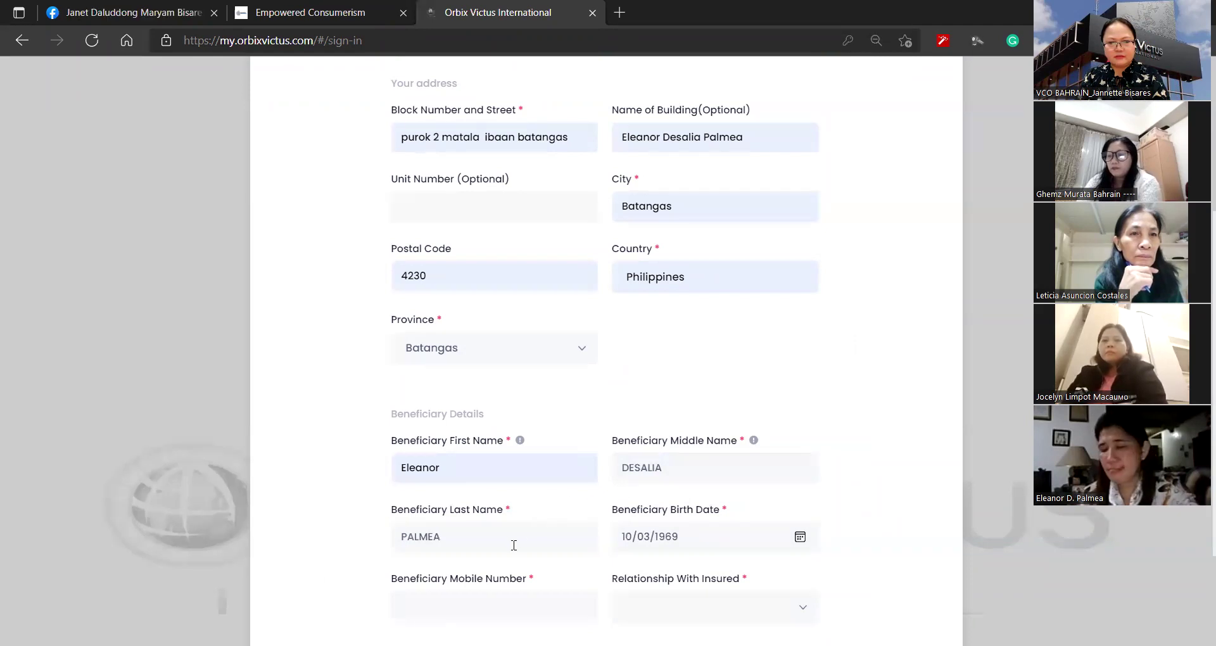
# Step: Enter the beneficiary's mobile number
pyautogui.scroll(-2, 519, 520)
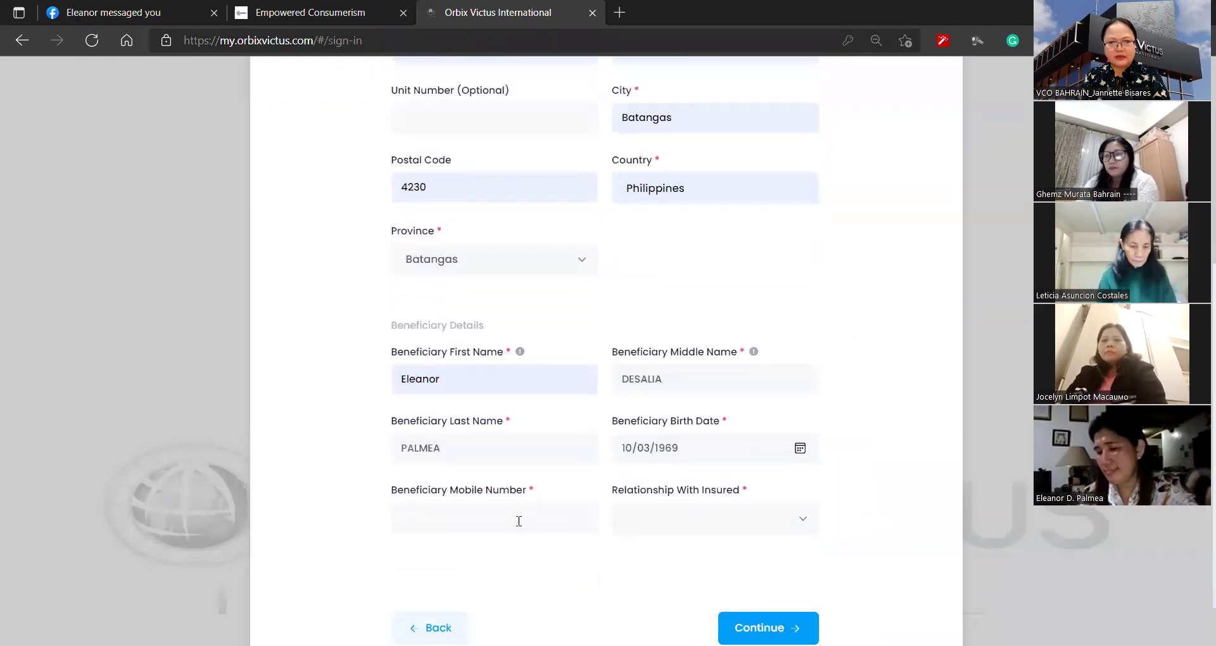
pyautogui.click(484, 519)
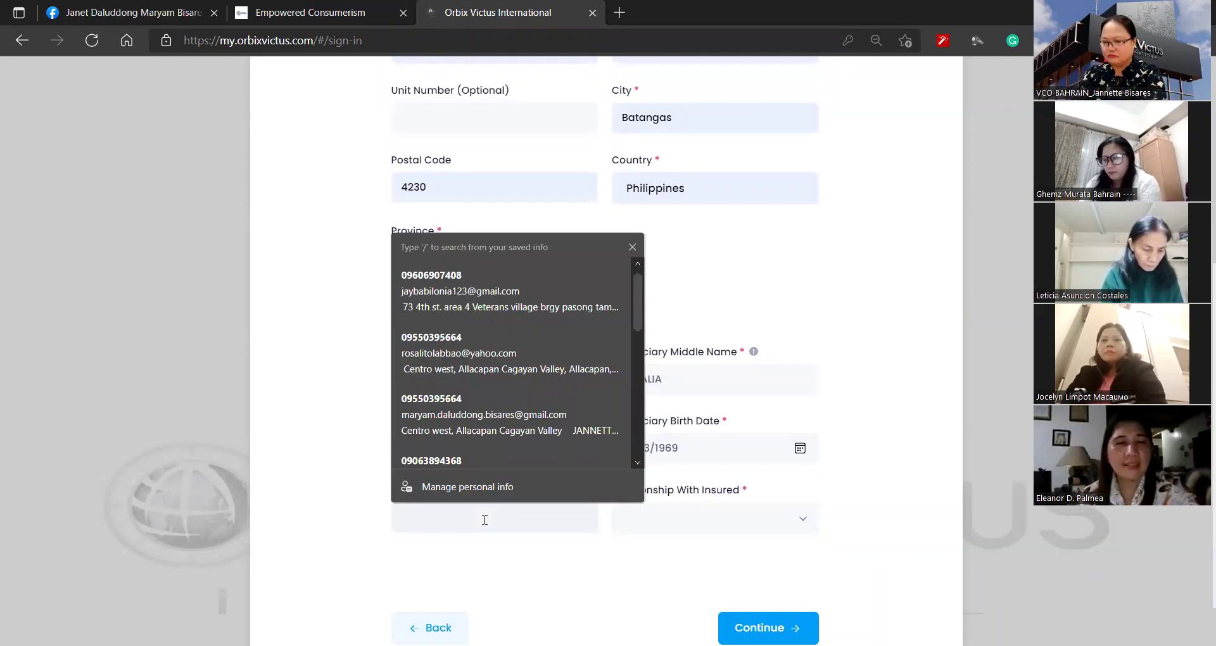
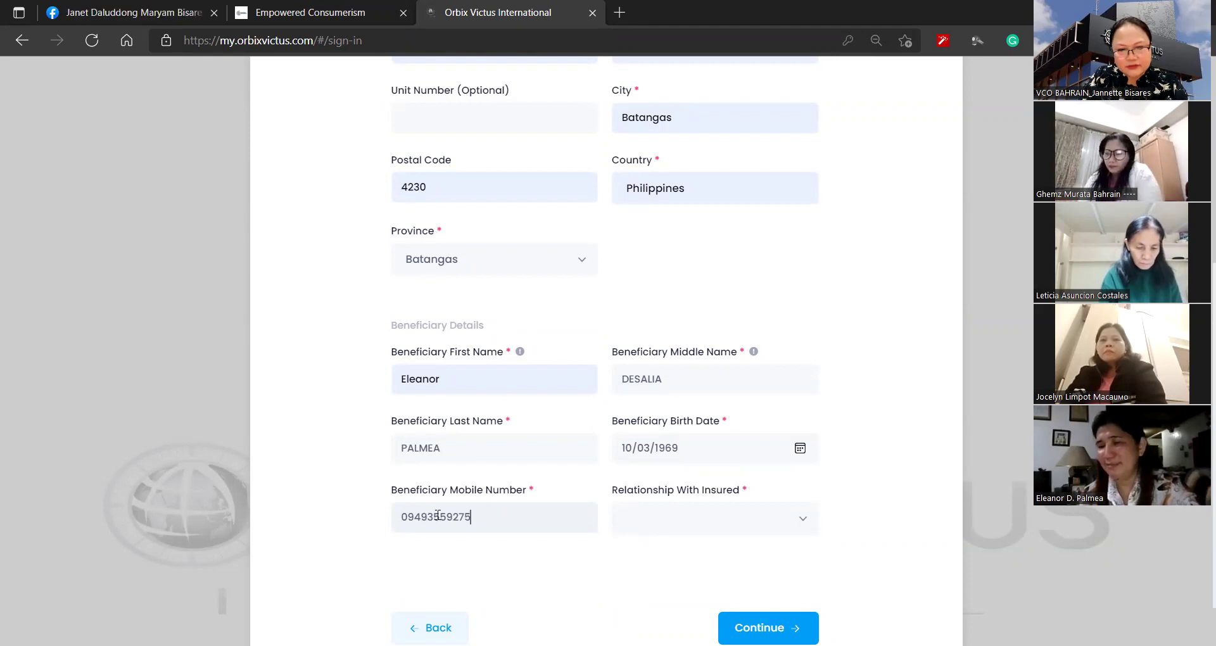
# Step: Set Relationship With Insured to Parent and continue to Activation Info
pyautogui.click(802, 520)
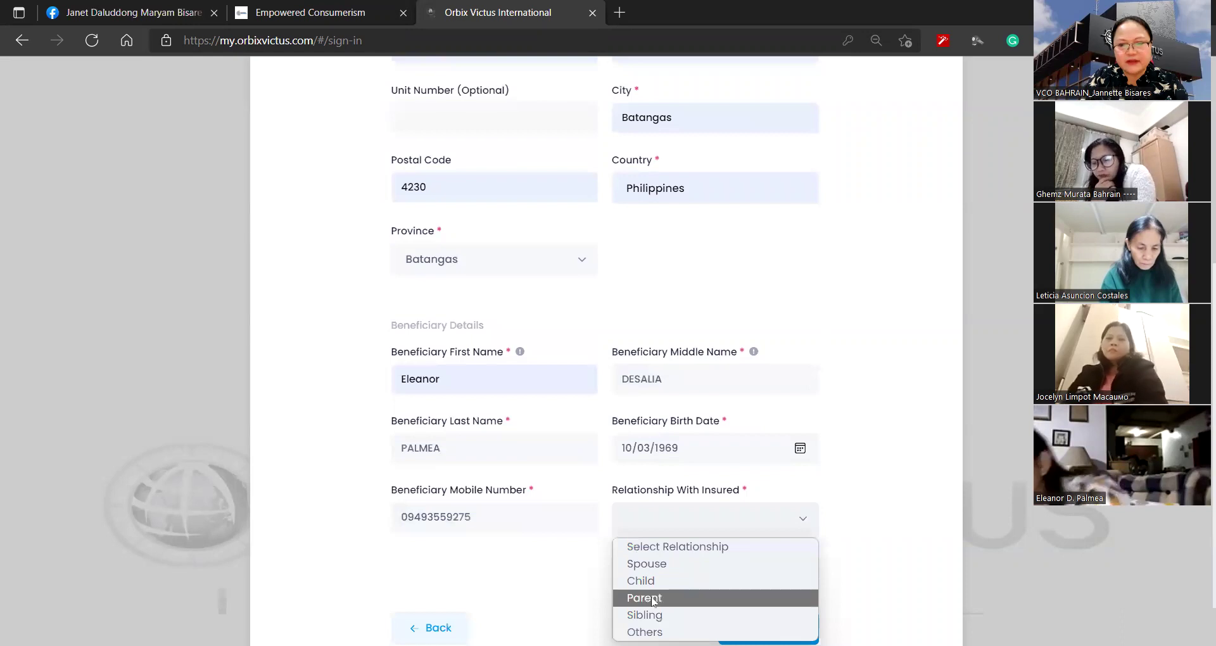
pyautogui.click(652, 598)
pyautogui.scroll(-1, 732, 570)
pyautogui.click(765, 564)
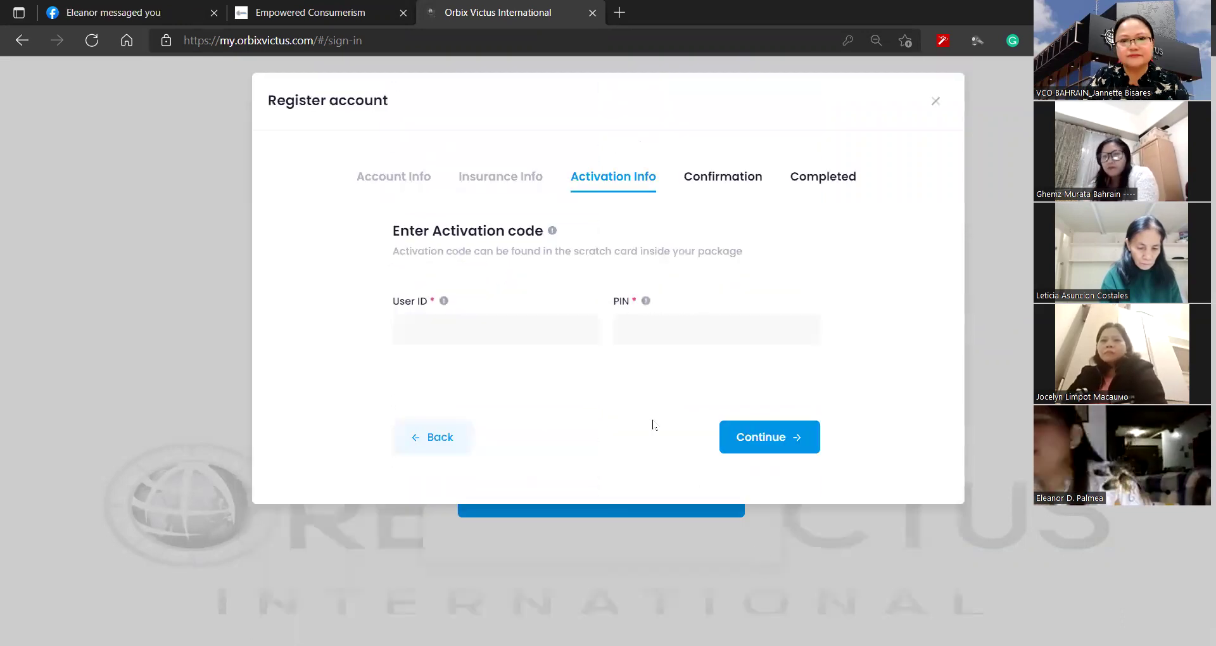
# Step: Type the scratch card's activation User ID into the User ID field
pyautogui.click(478, 324)
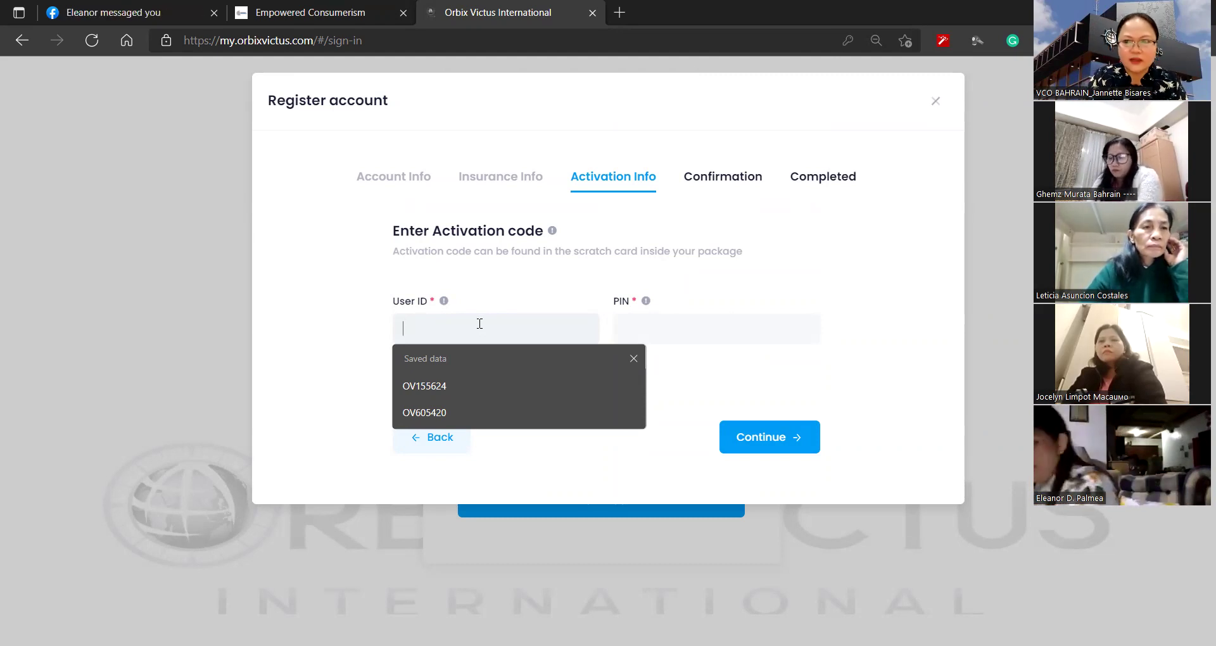
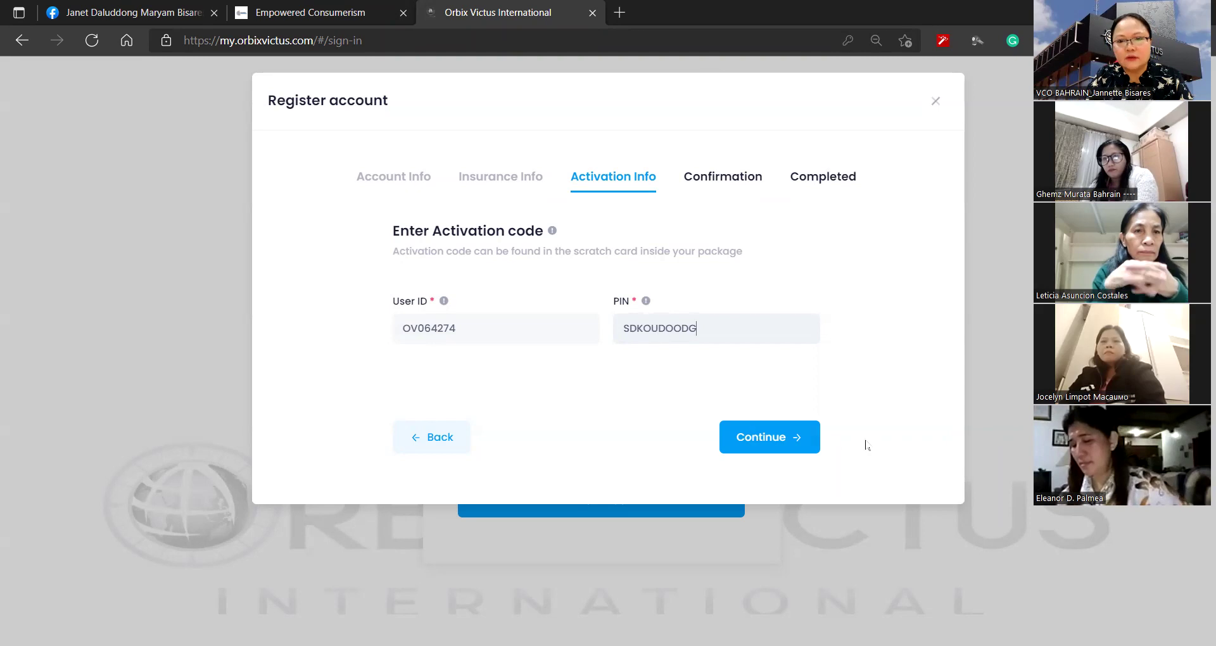
# Step: Submit the activation codes and dismiss the 'Username is already in use' error
pyautogui.click(790, 444)
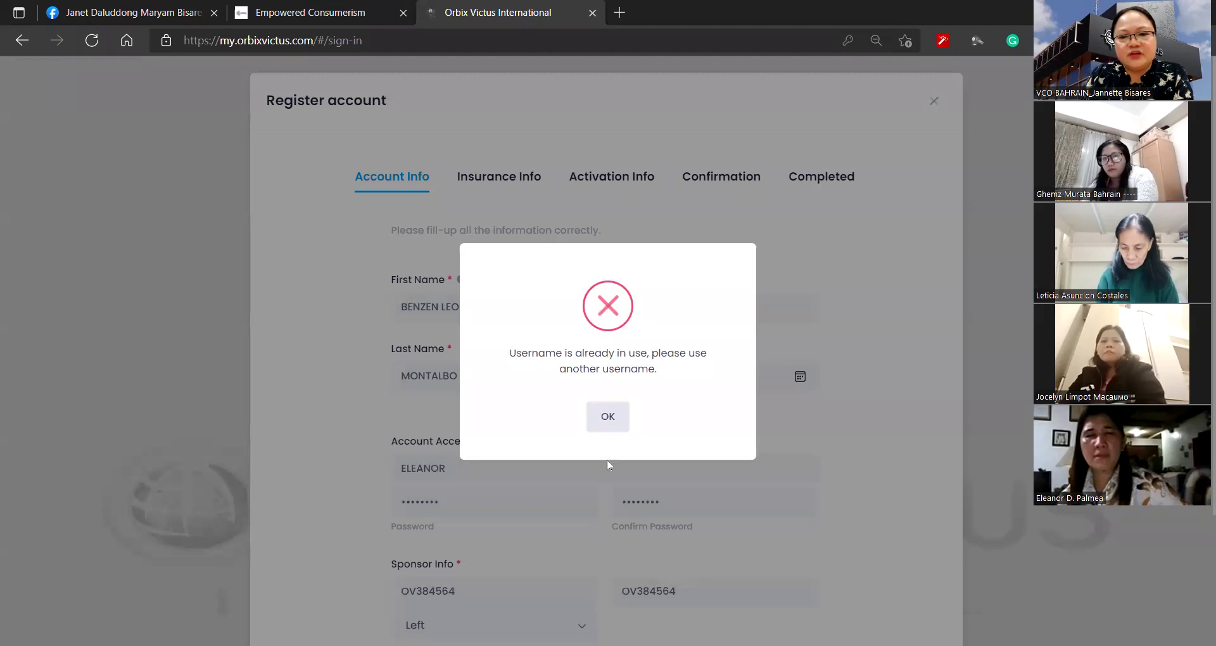
pyautogui.click(618, 424)
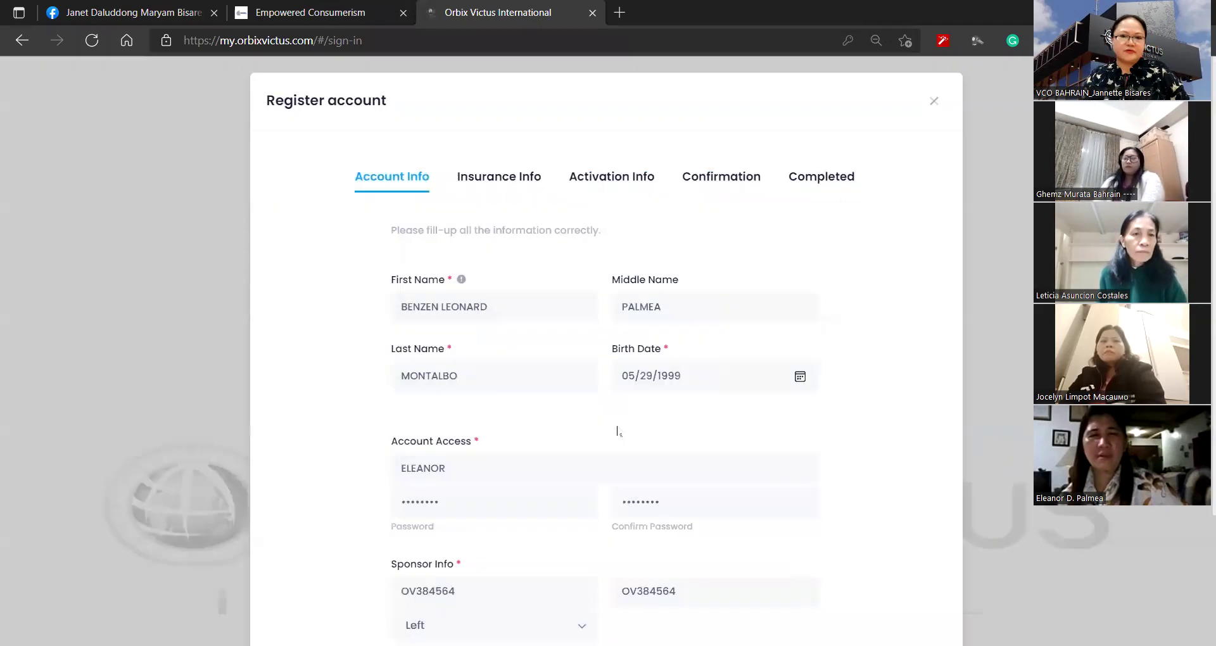
pyautogui.scroll(-3, 601, 472)
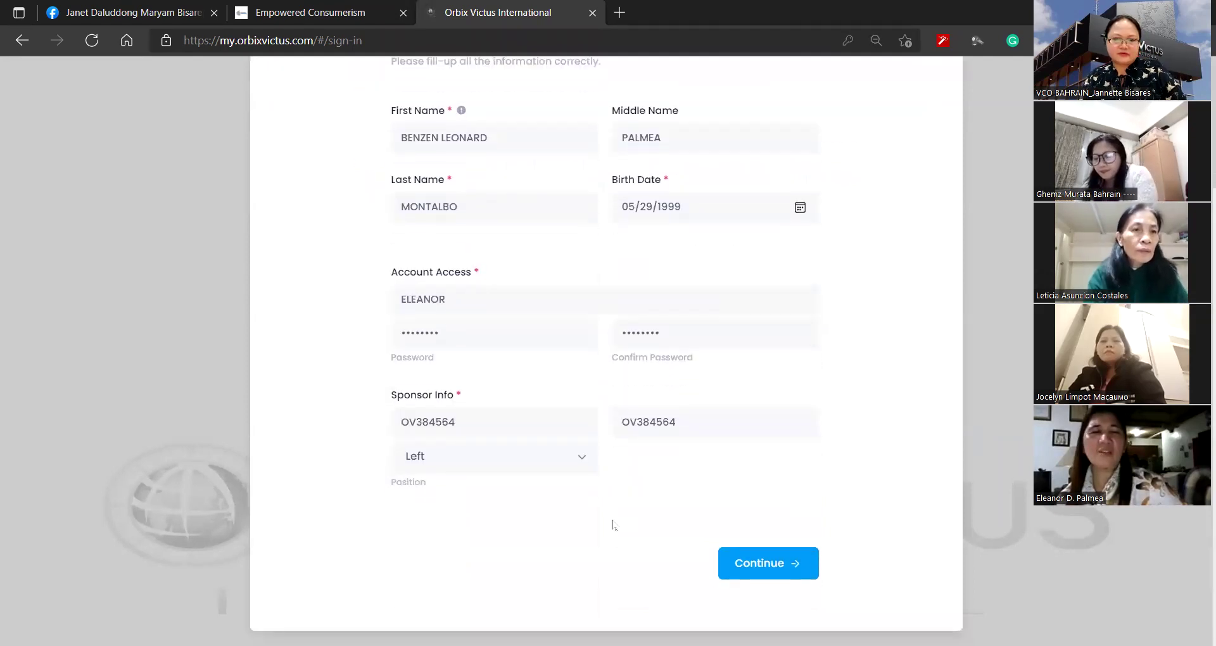
pyautogui.click(752, 573)
# Step: Append digits to the username on Account Info and advance past the beneficiary details
pyautogui.click(460, 568)
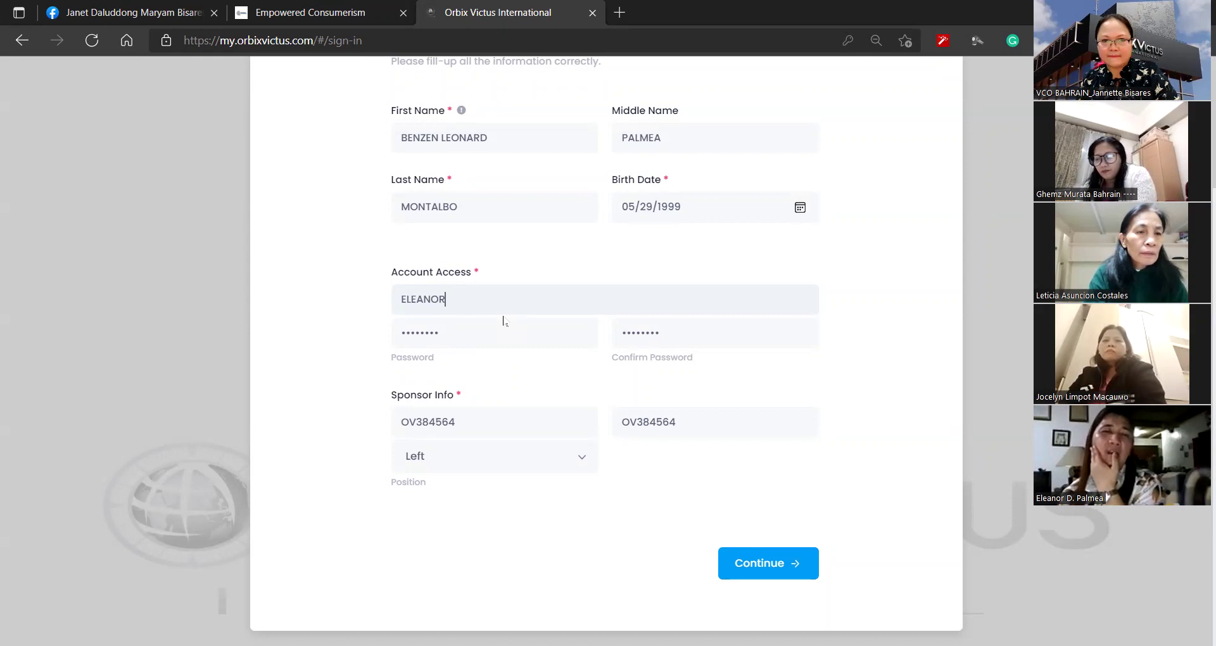
pyautogui.write('69')
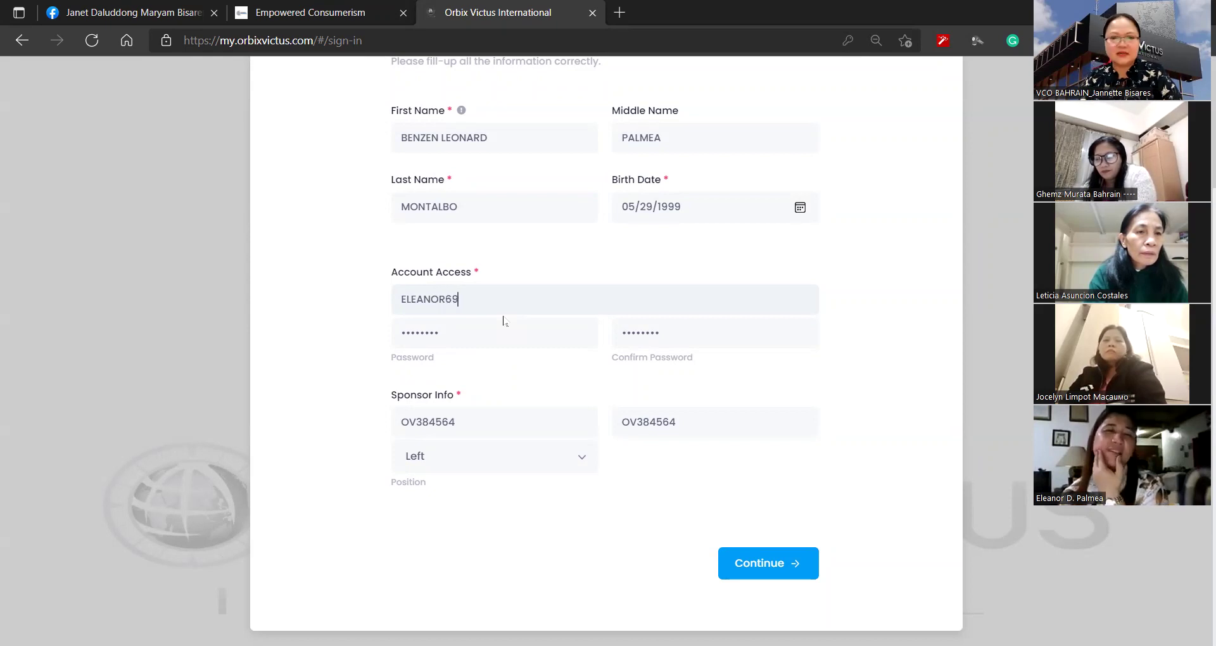
pyautogui.click(753, 574)
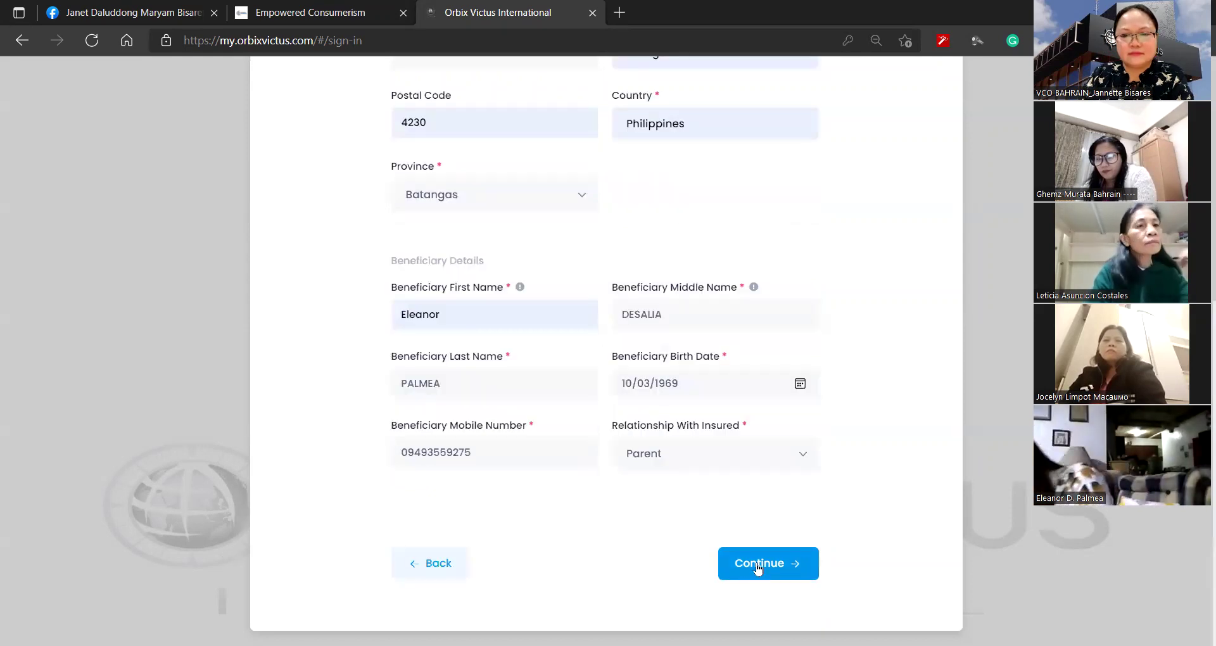
pyautogui.click(755, 572)
# Step: Open the Confirmation summary and scroll through the member's details and Network Setup note
pyautogui.click(758, 443)
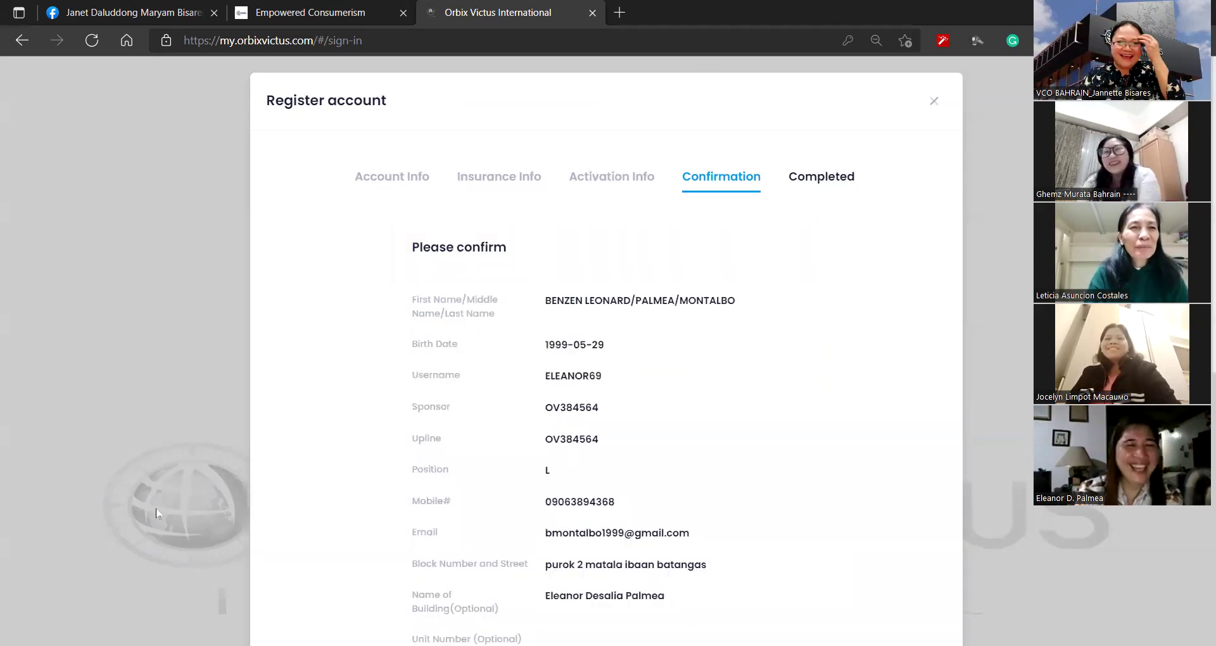
pyautogui.scroll(-2, 752, 411)
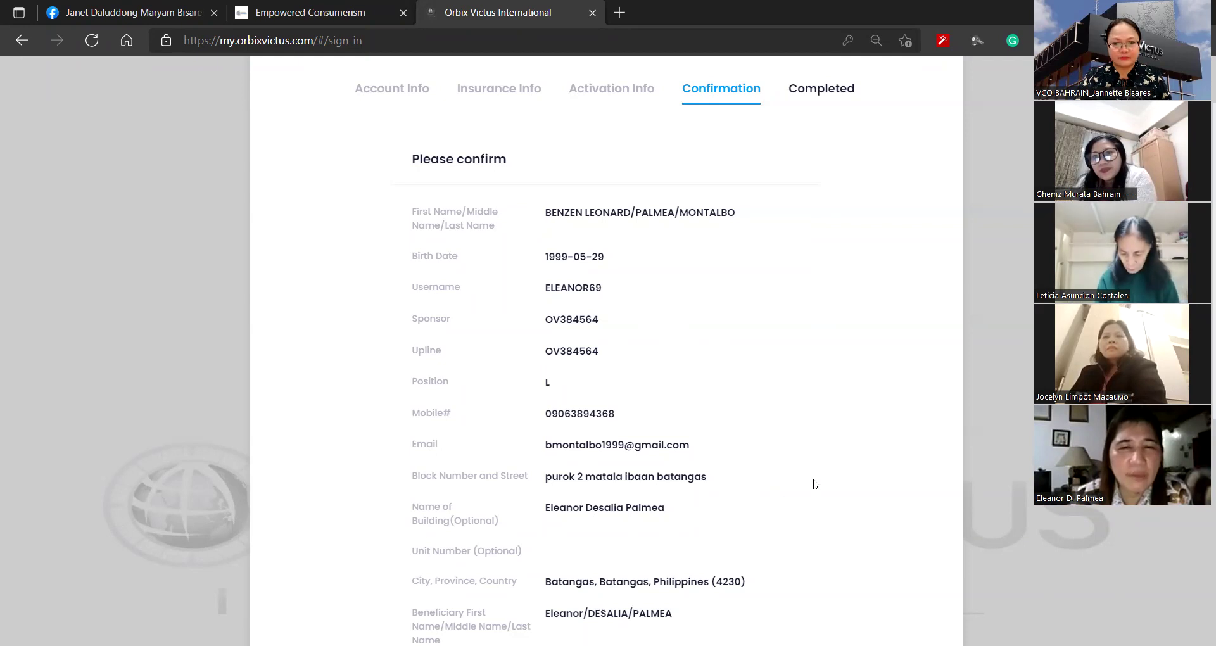
pyautogui.scroll(-1, 814, 485)
pyautogui.scroll(-3, 814, 484)
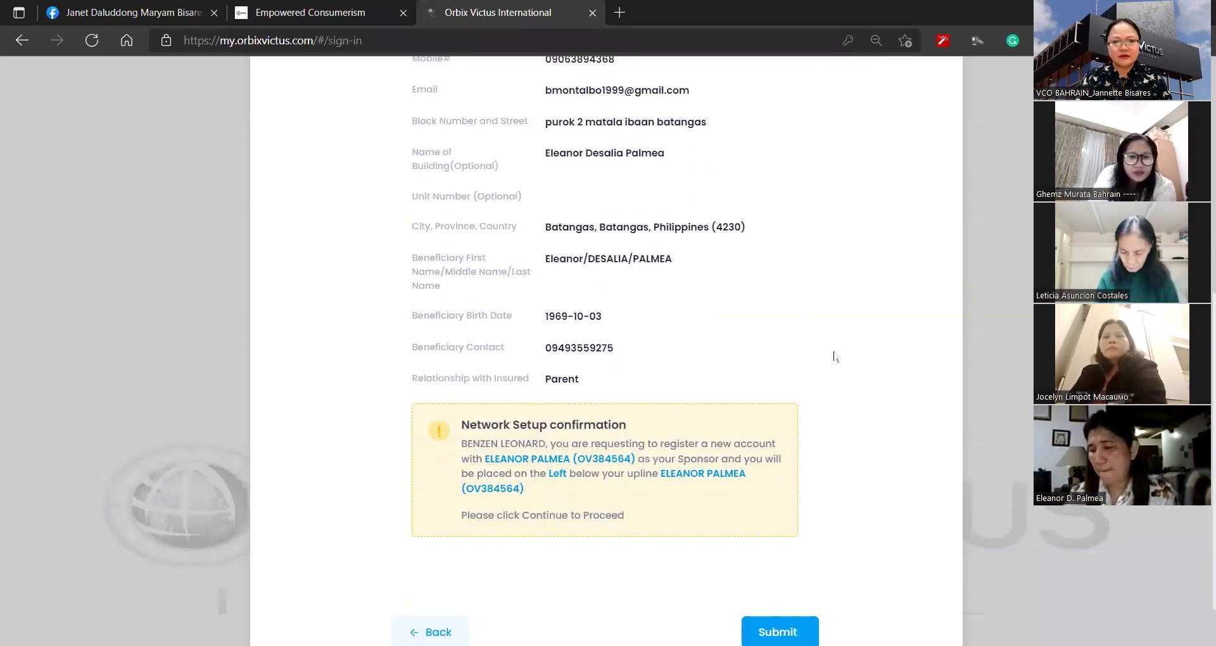
pyautogui.scroll(1, 832, 358)
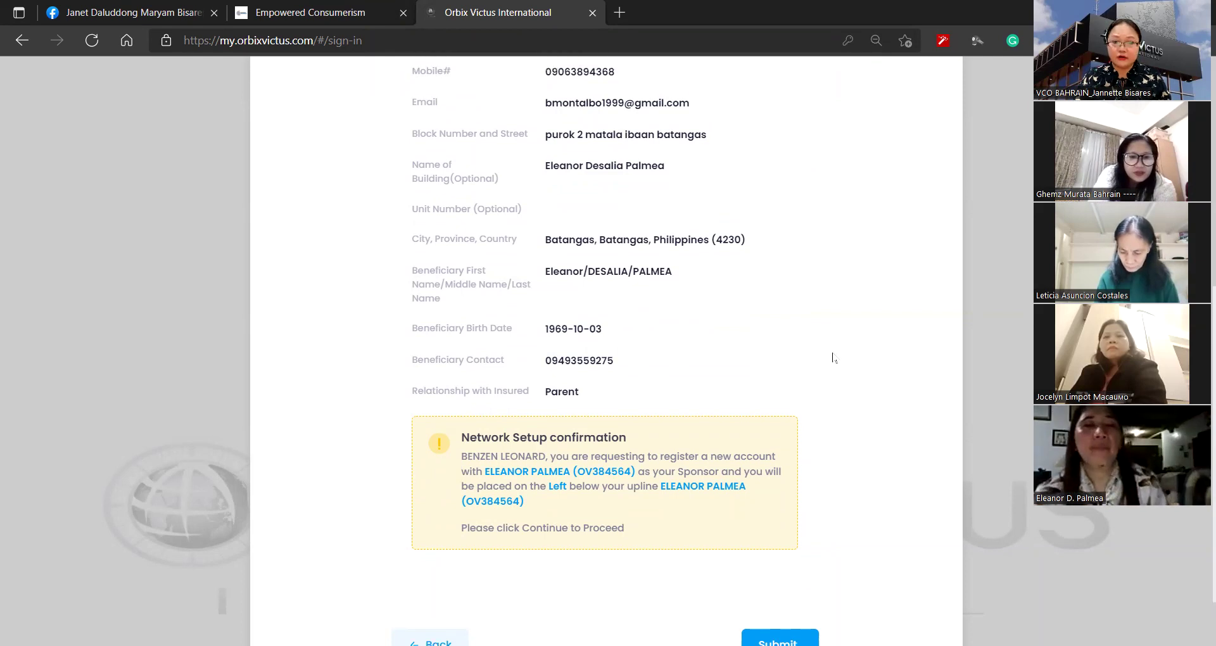
pyautogui.scroll(-1, 833, 358)
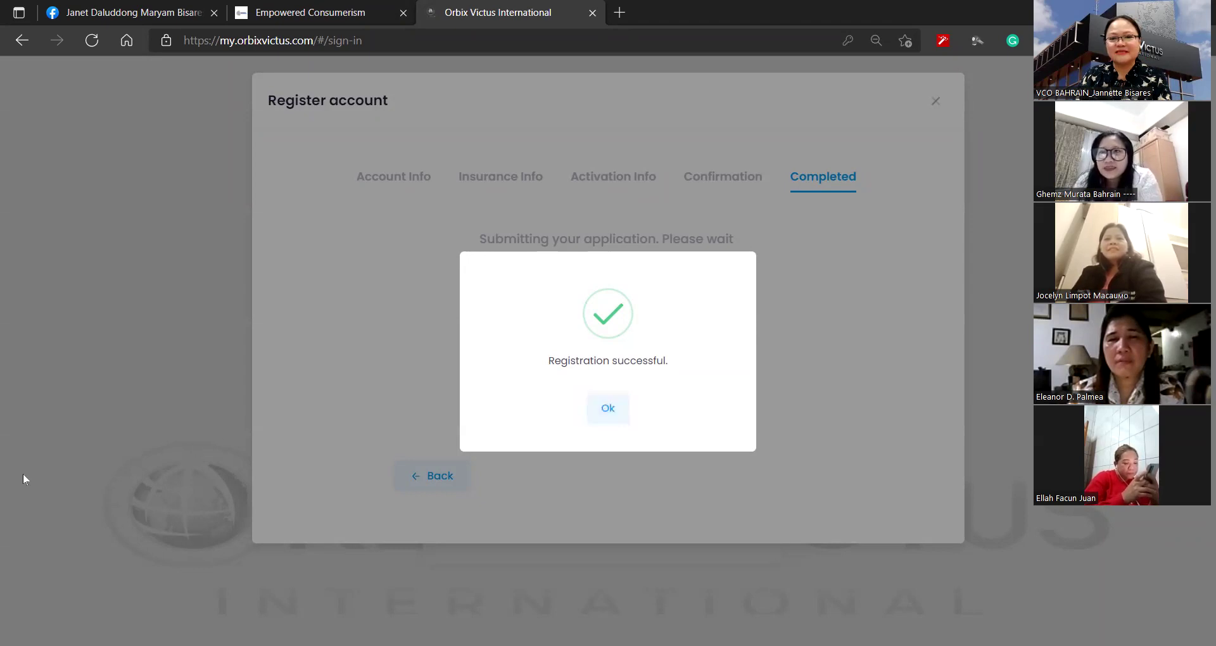
# Step: Dismiss the registration message, save the new password, and sign in to the member account
pyautogui.click(615, 413)
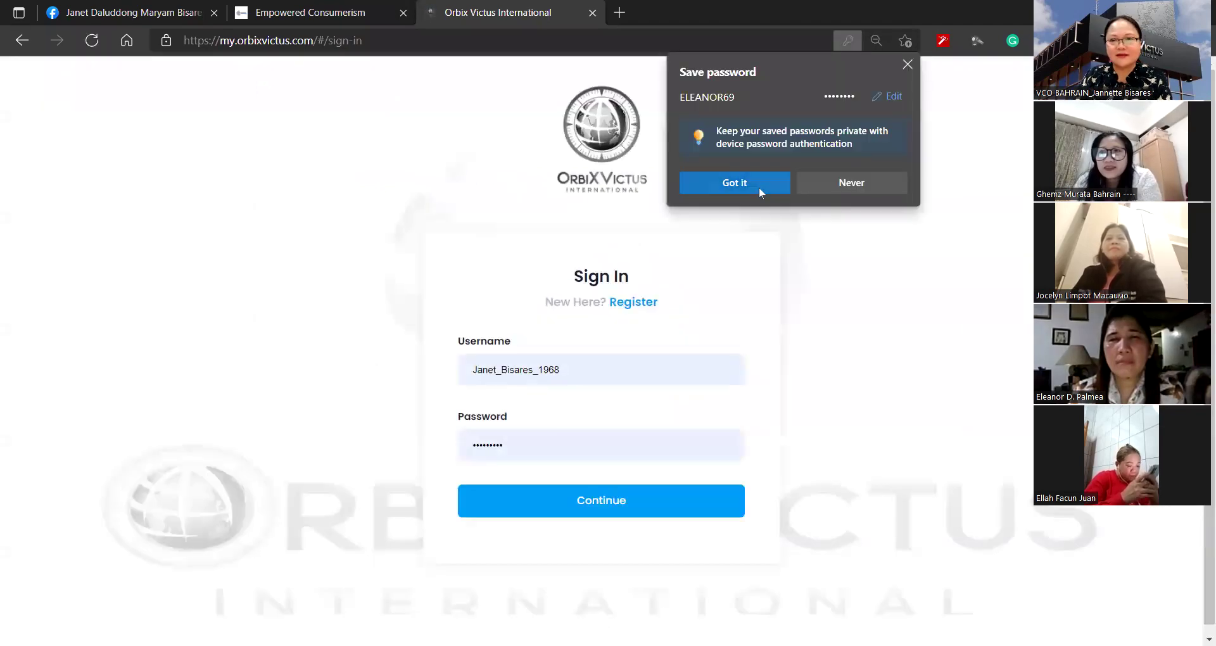
pyautogui.press('Return')
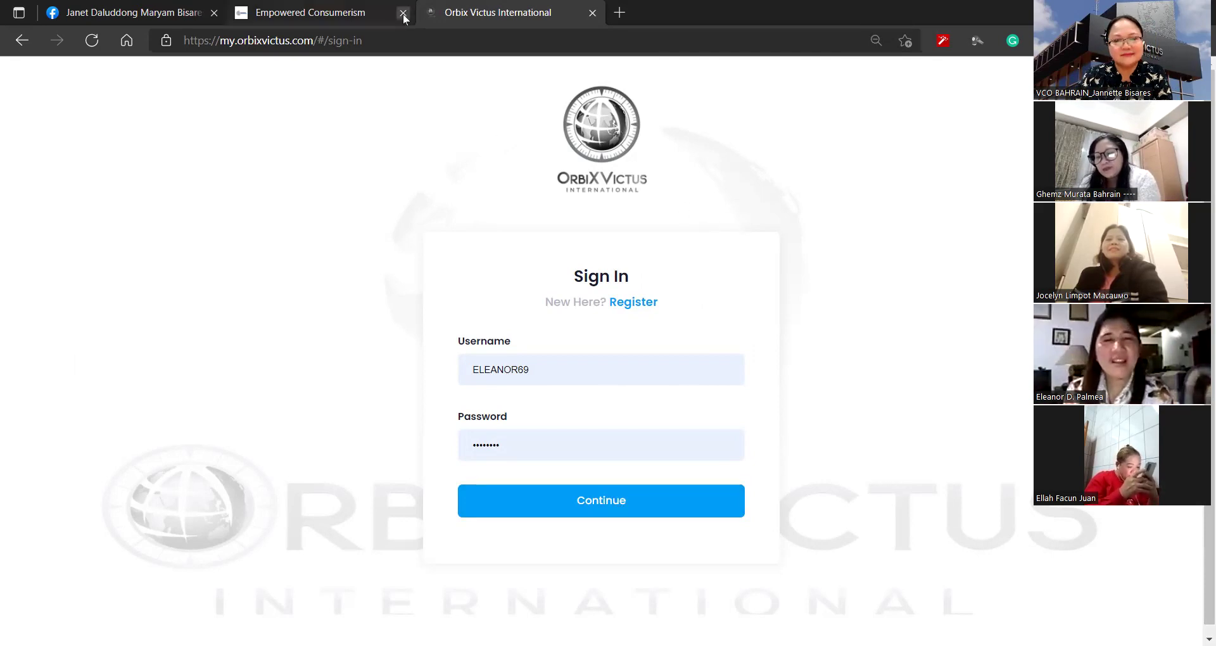
pyautogui.click(603, 514)
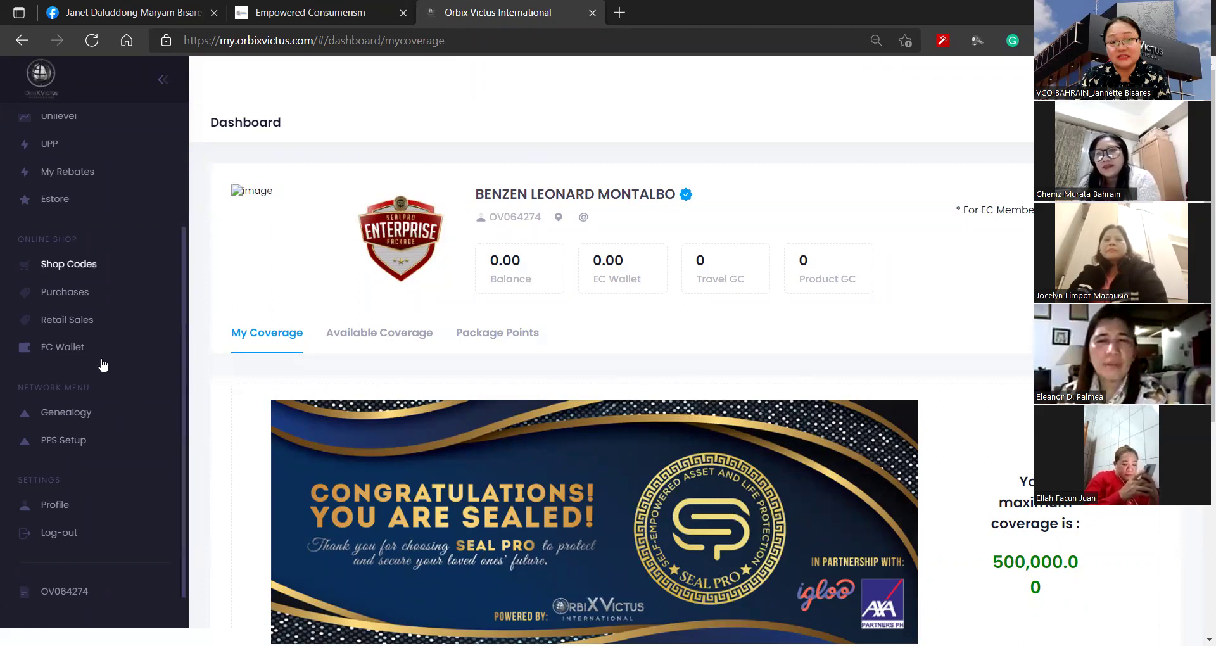
# Step: Look over the Active Coverages on My Coverage, then go to Settings > Profile
pyautogui.scroll(-5, 382, 345)
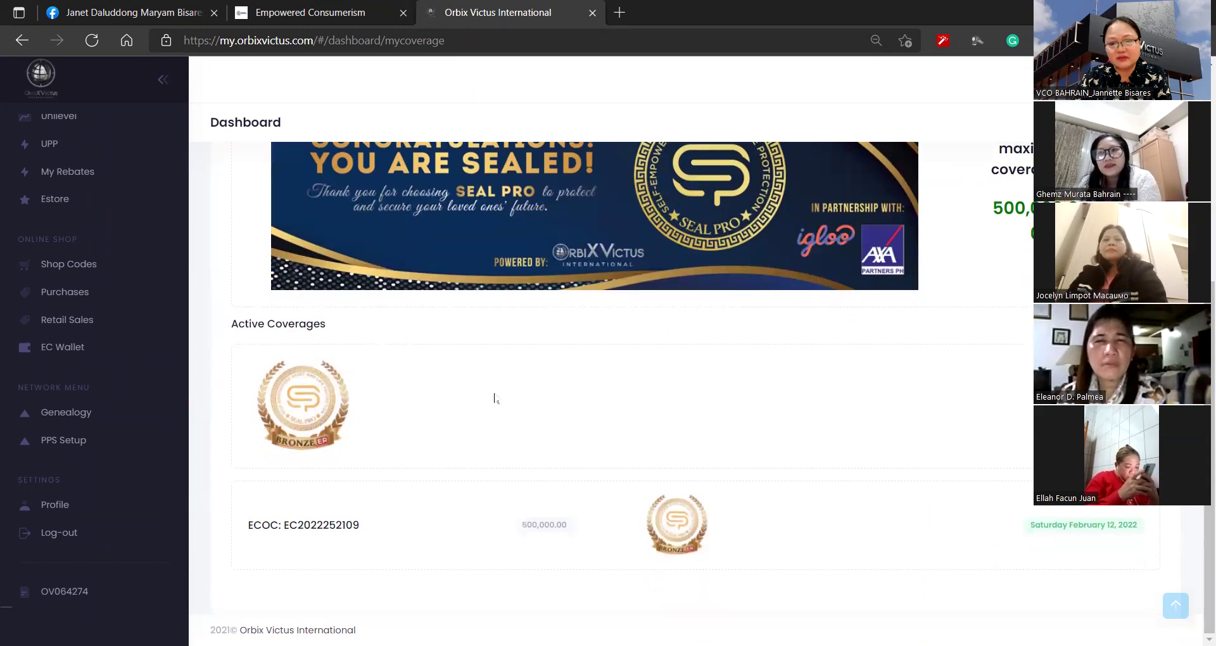
pyautogui.scroll(5, 508, 372)
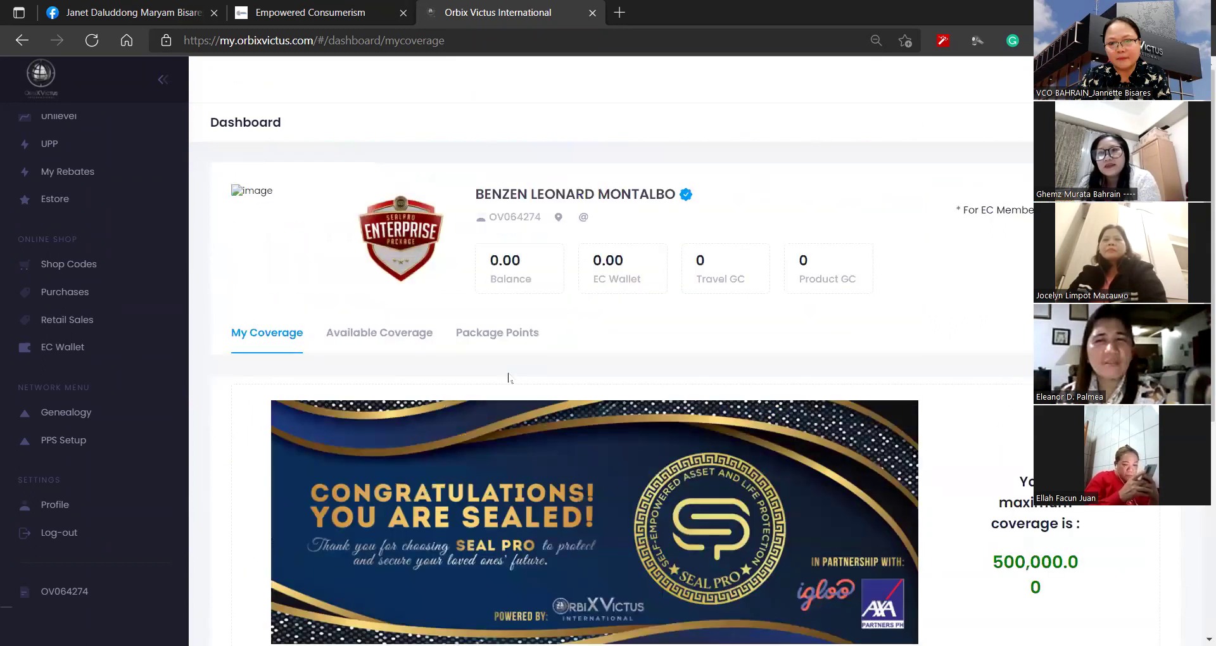
pyautogui.scroll(-4, 508, 377)
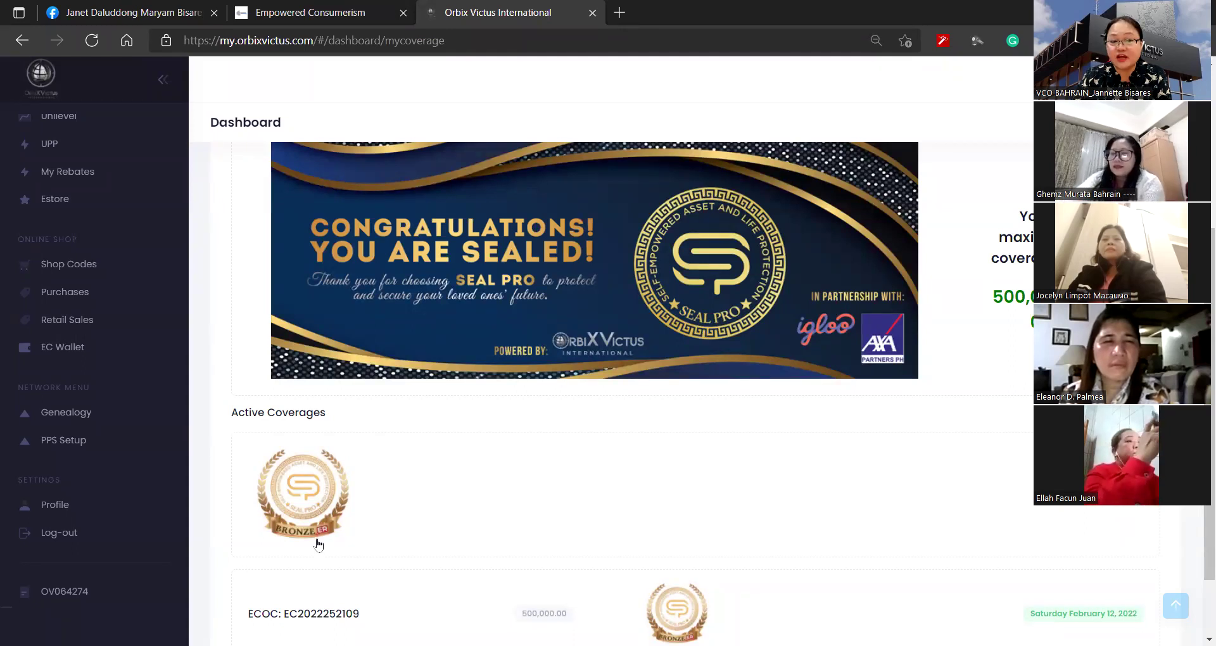
pyautogui.scroll(4, 472, 479)
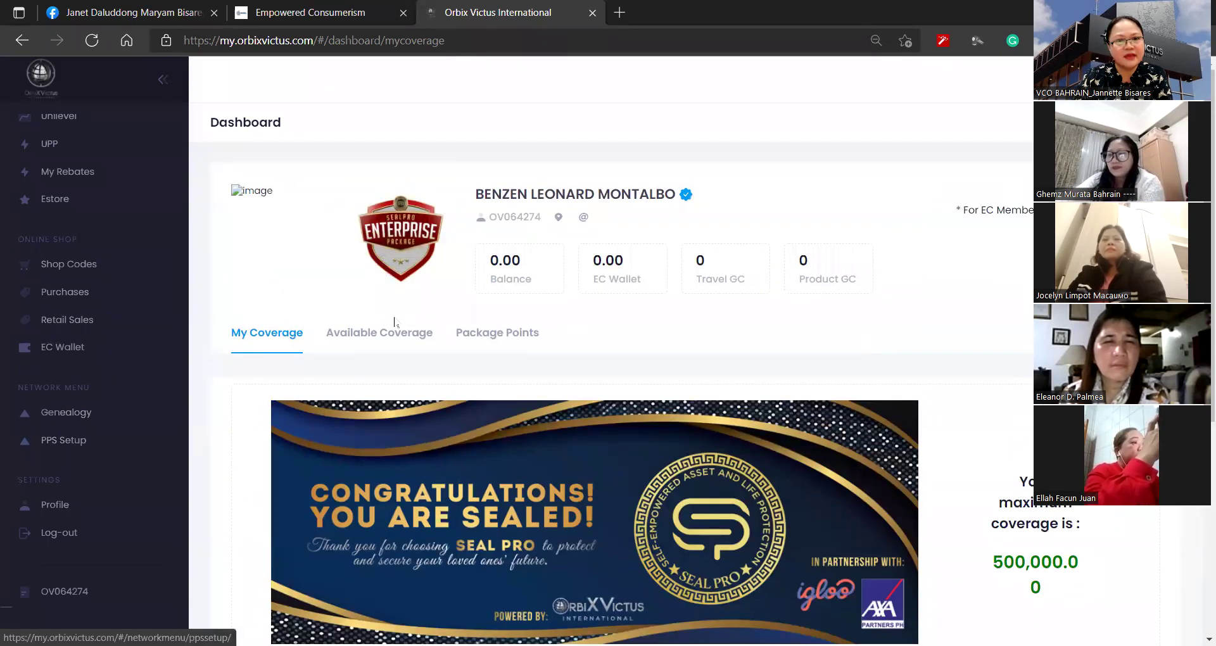
pyautogui.scroll(2, 114, 405)
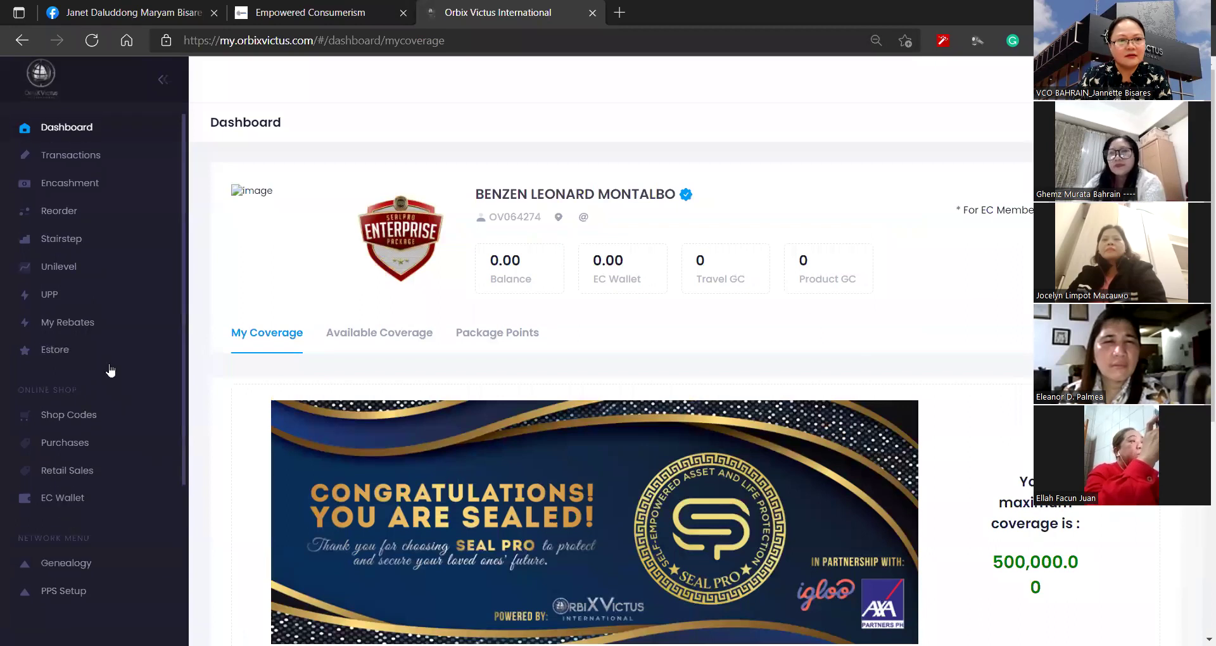
pyautogui.scroll(-3, 217, 407)
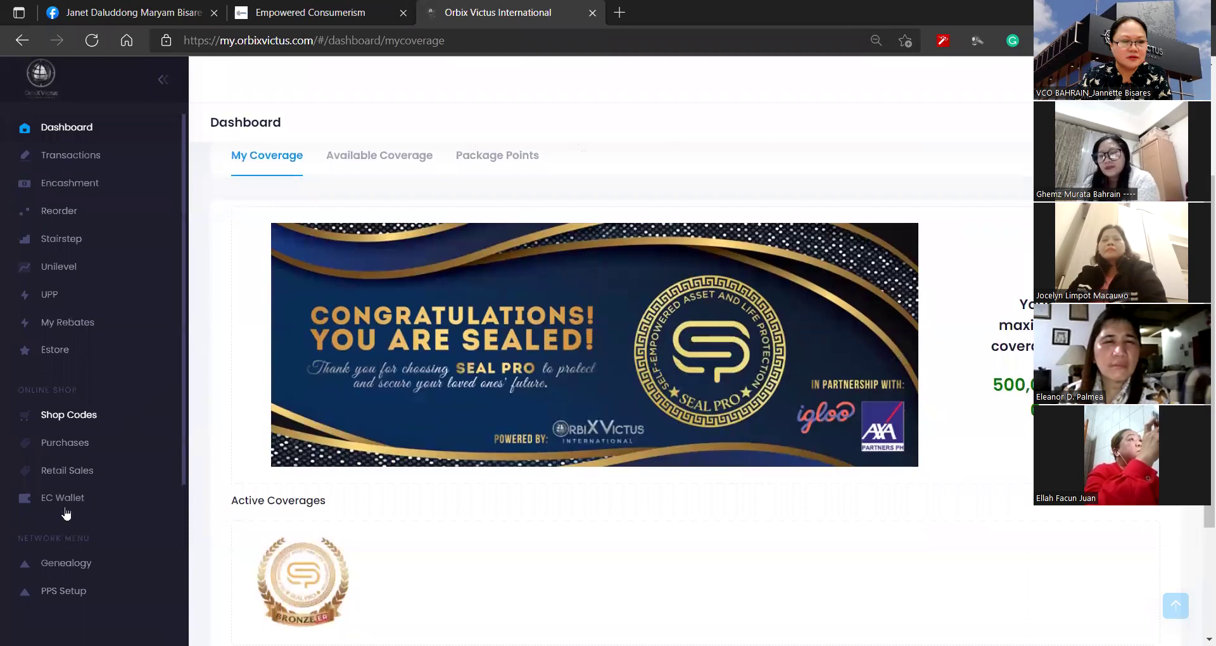
pyautogui.scroll(-2, 119, 505)
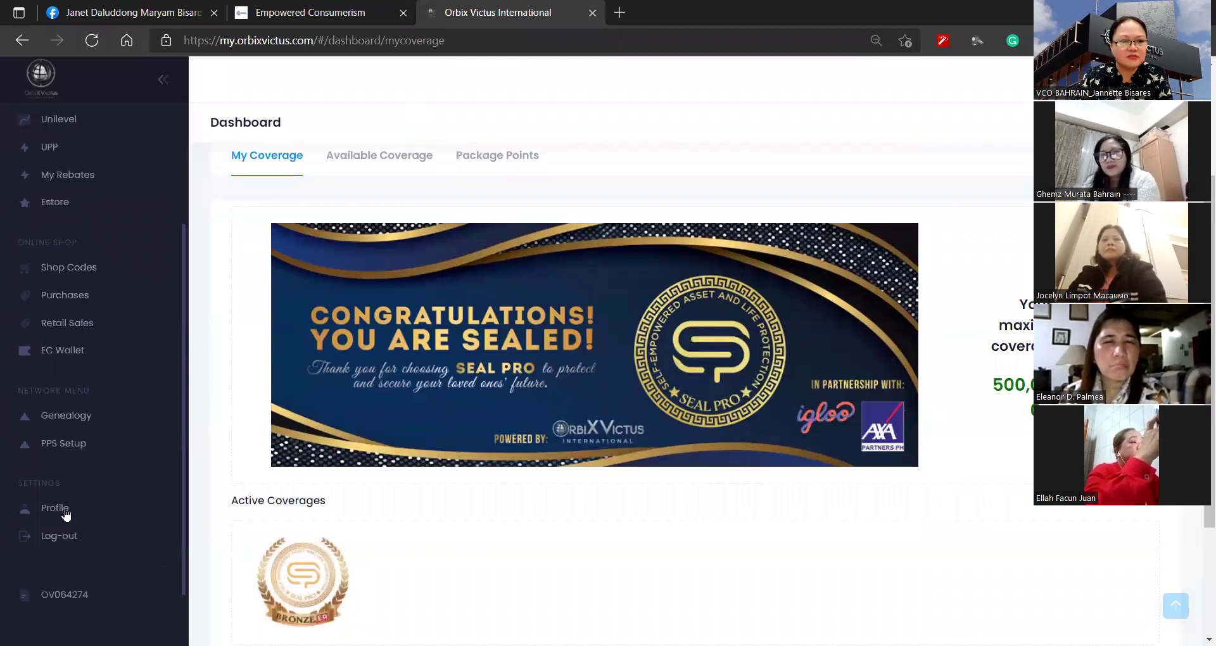
pyautogui.scroll(3, 444, 385)
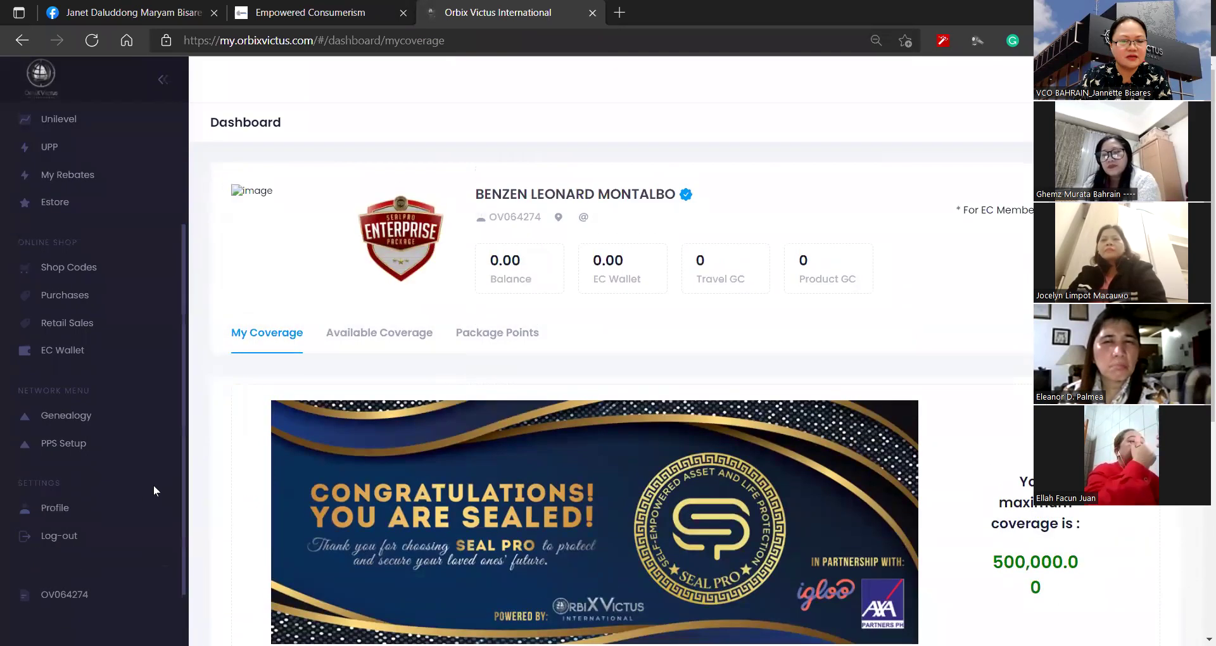
pyautogui.click(71, 499)
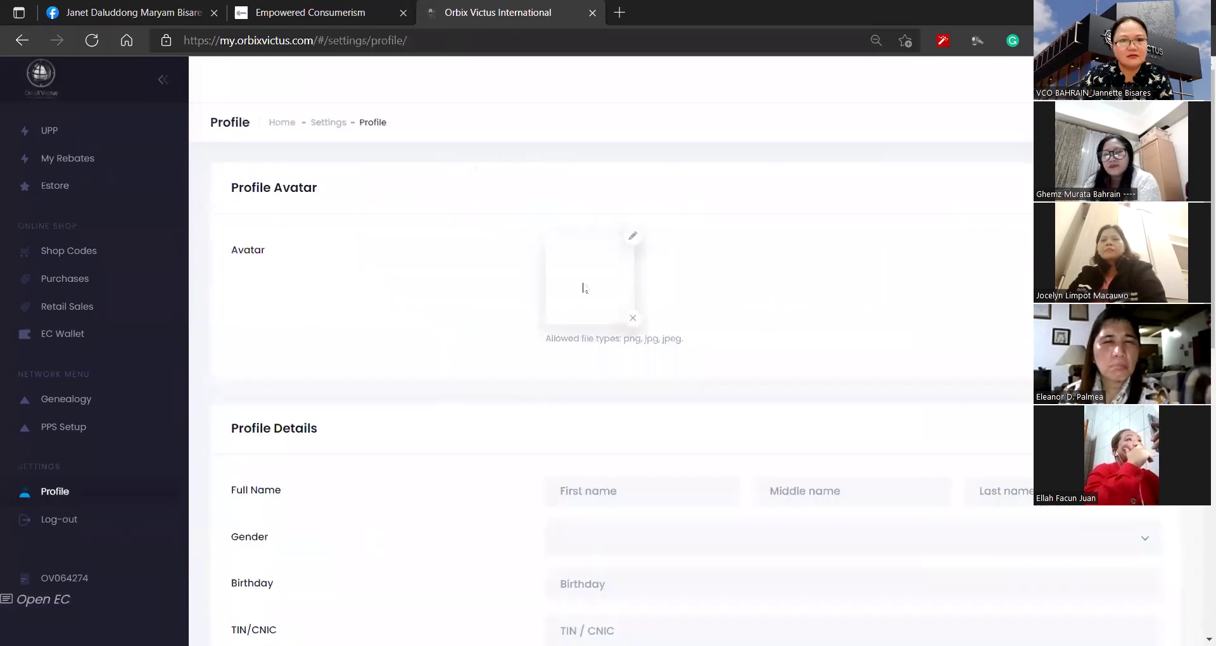
# Step: Use the Profile Avatar's pencil icon to start changing the avatar
pyautogui.scroll(-4, 597, 333)
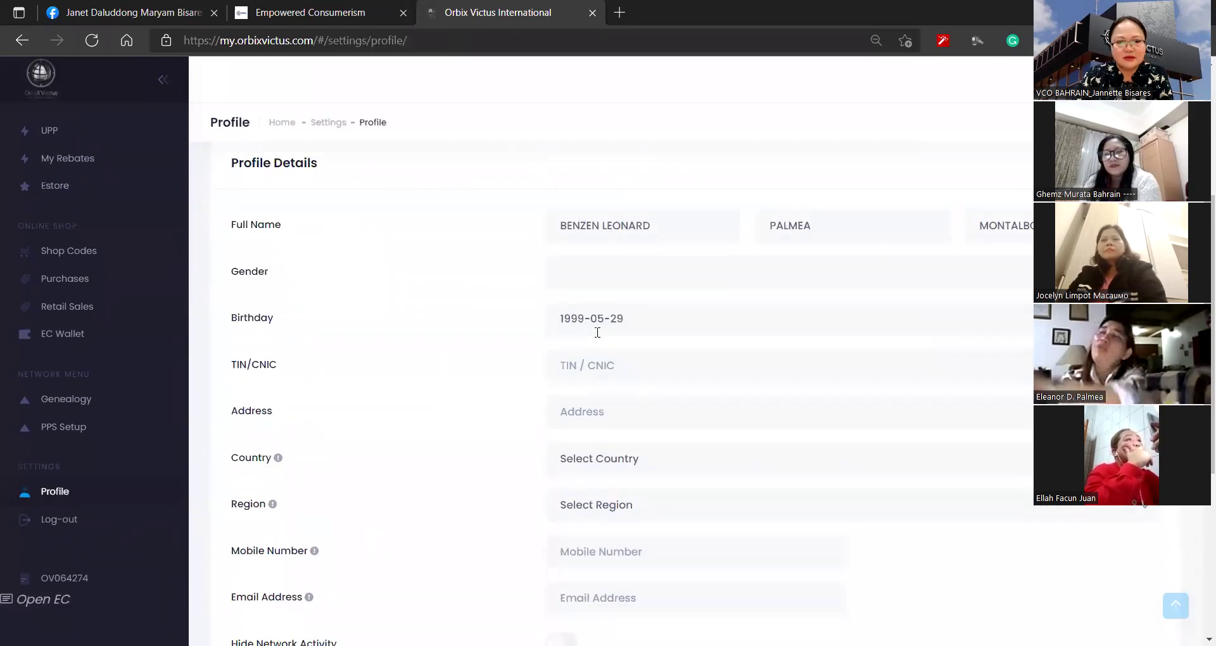
pyautogui.scroll(4, 673, 356)
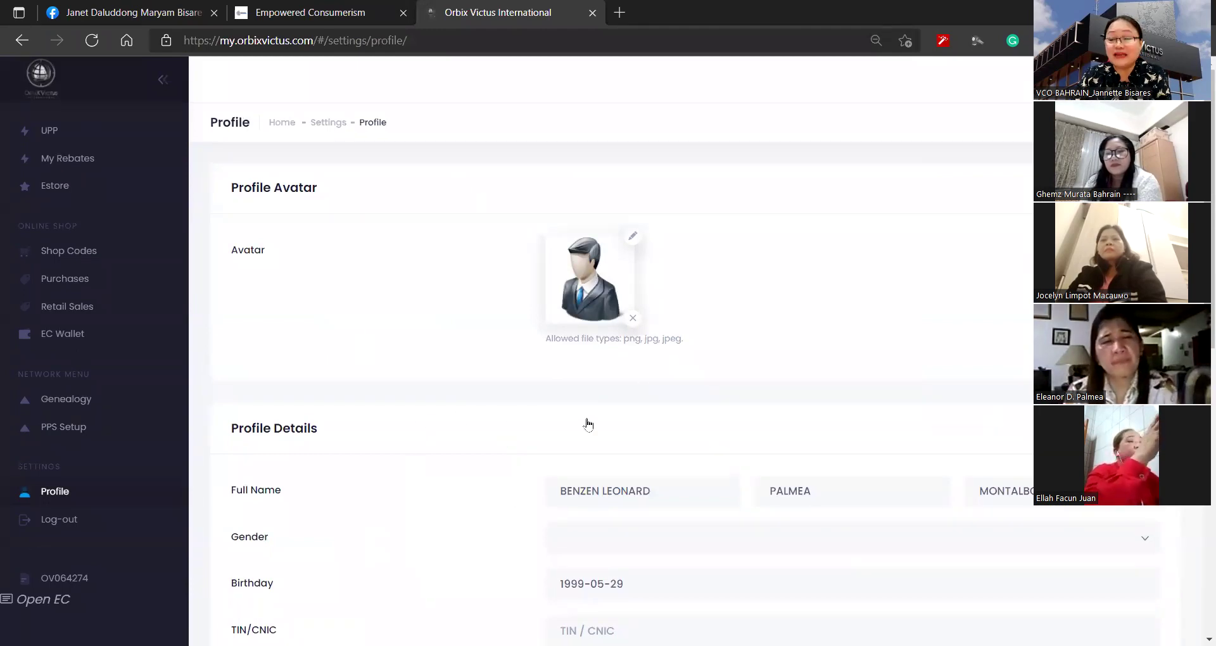
pyautogui.click(633, 243)
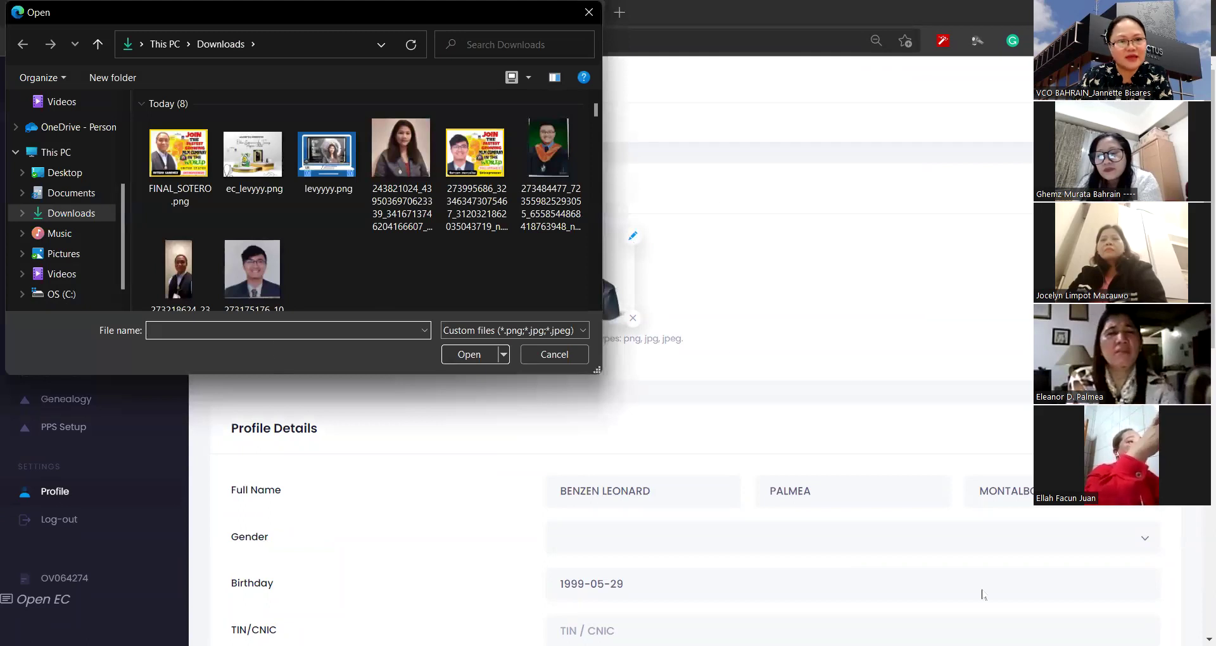
# Step: Upload the yellow promo photo from Downloads as the avatar and reload the page
pyautogui.click(475, 162)
pyautogui.doubleClick(475, 163)
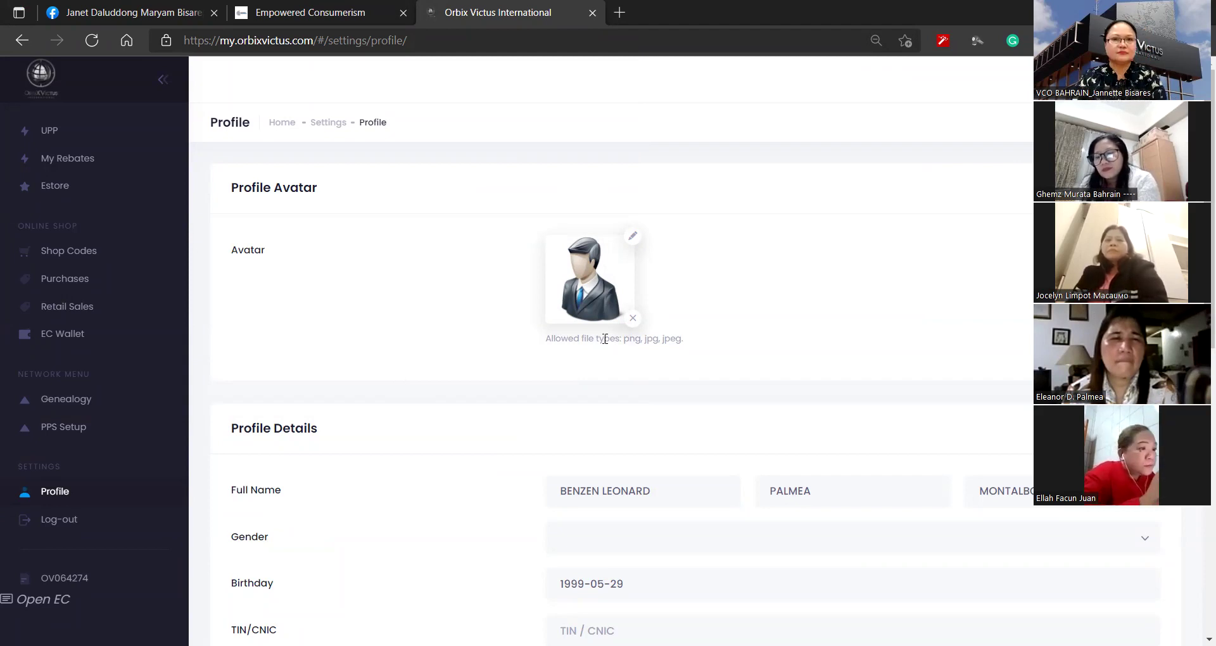
pyautogui.press('F5')
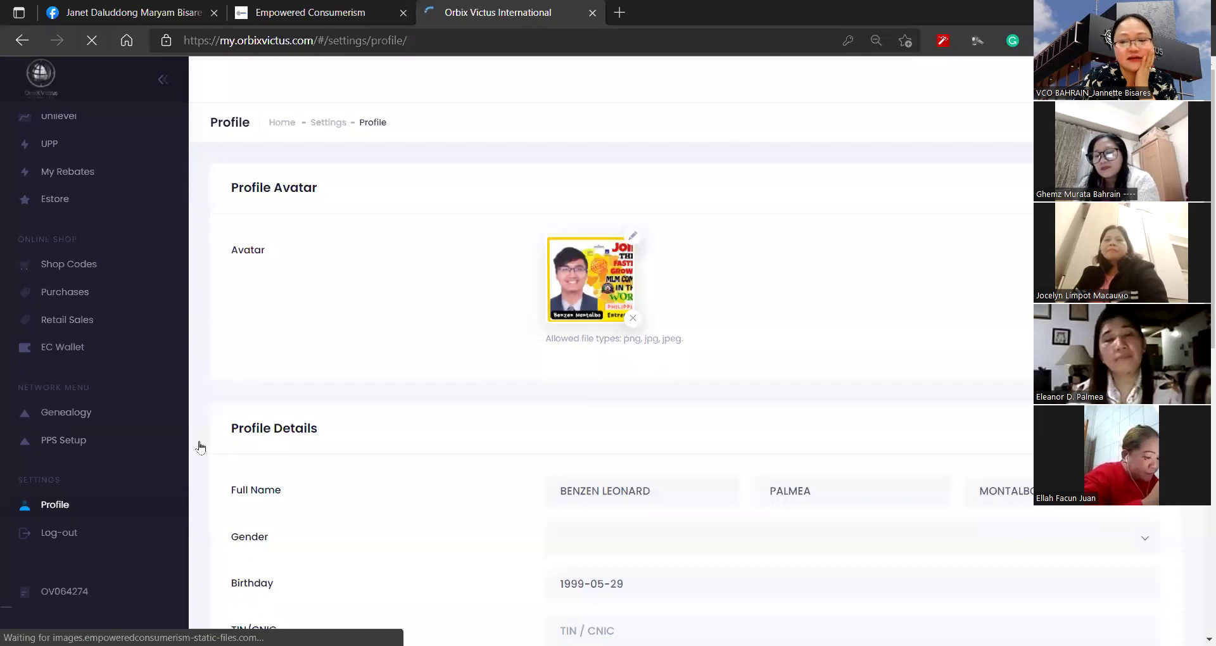
# Step: Return to the coverage dashboard
pyautogui.scroll(-4, 307, 415)
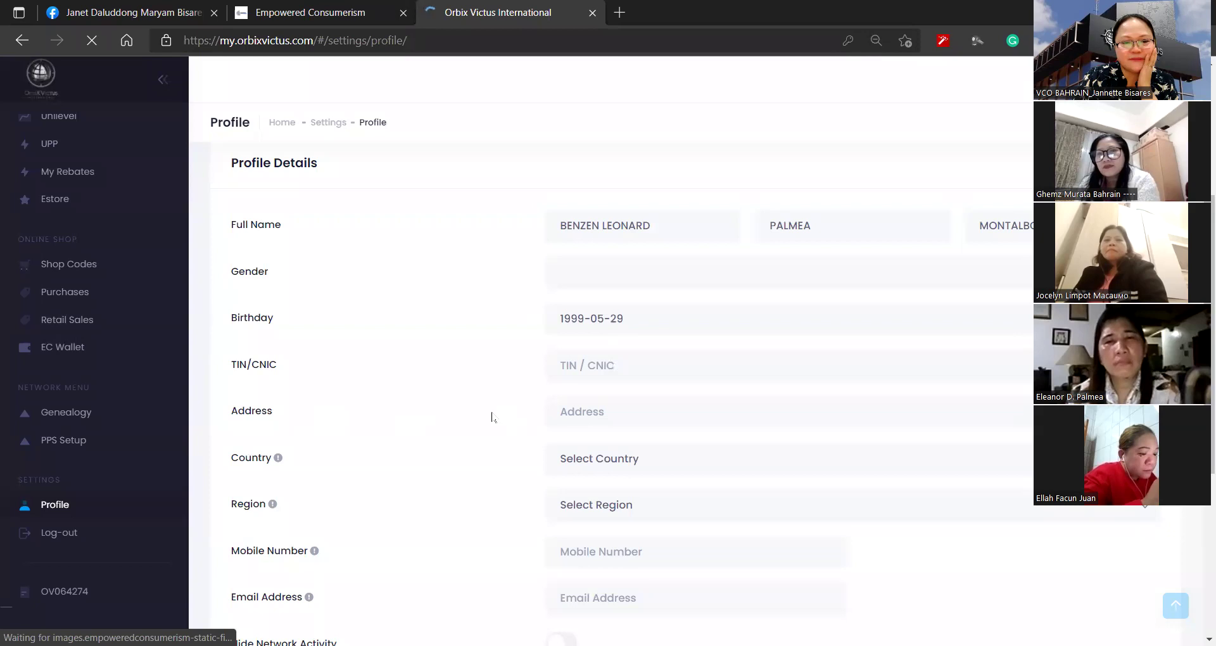
pyautogui.scroll(4, 492, 416)
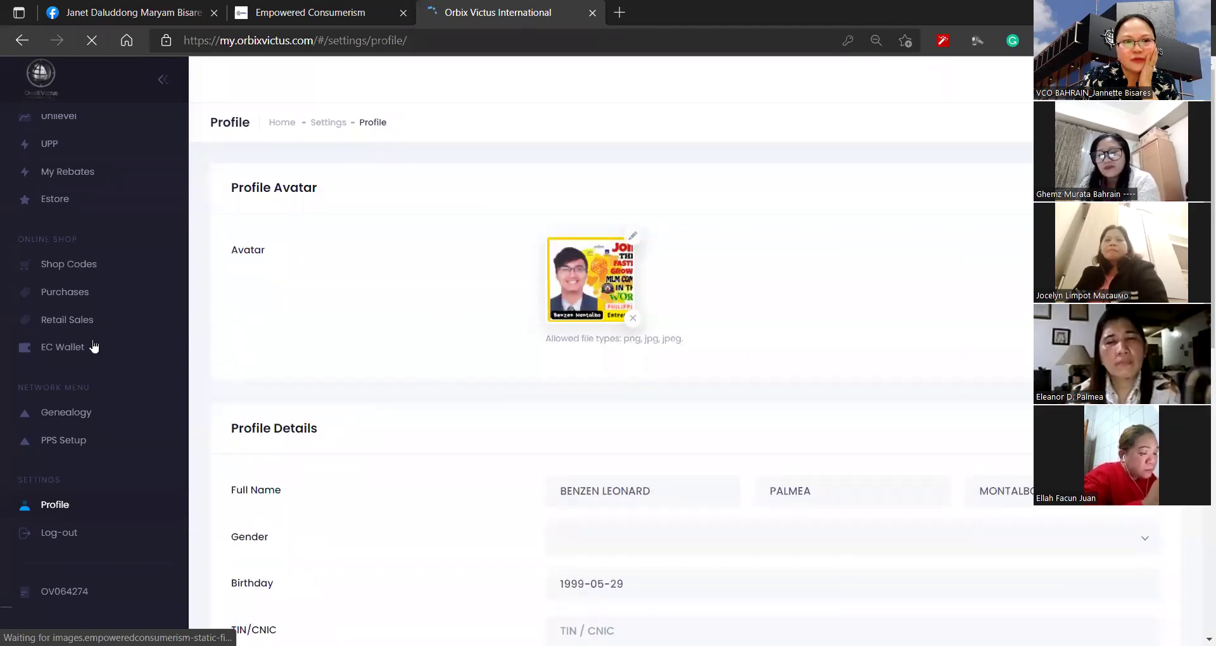
pyautogui.click(67, 136)
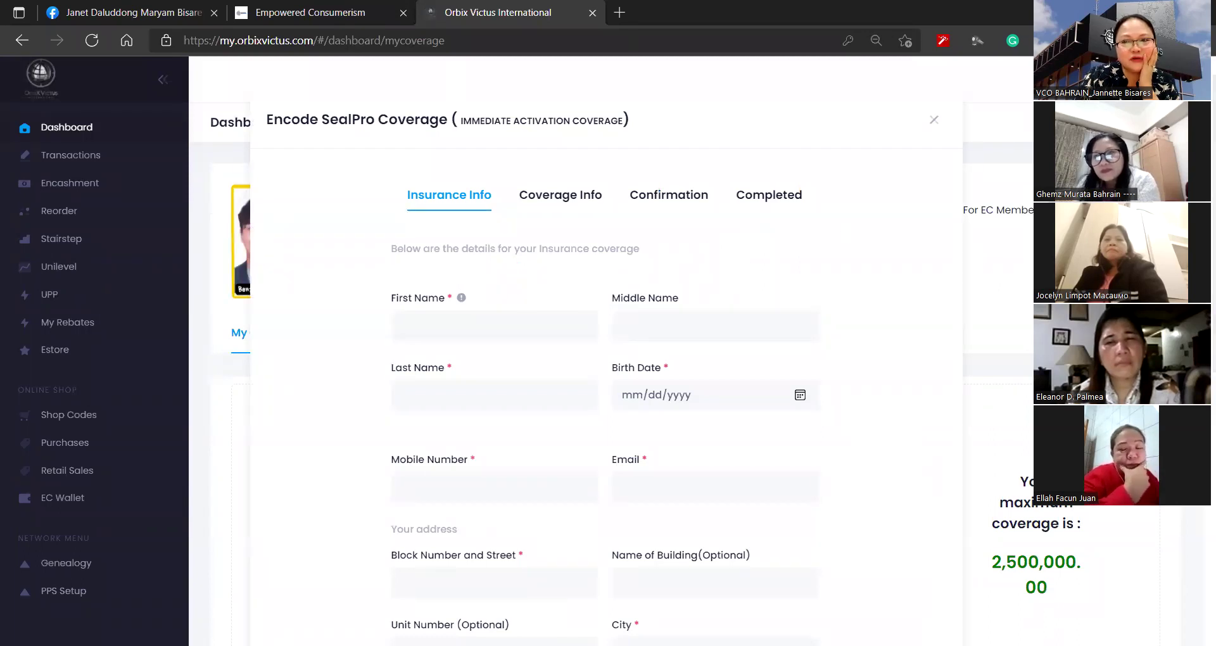
# Step: Look through the Encode SealPro Coverage form's fields and close it without filling anything in
pyautogui.scroll(-2, 1013, 315)
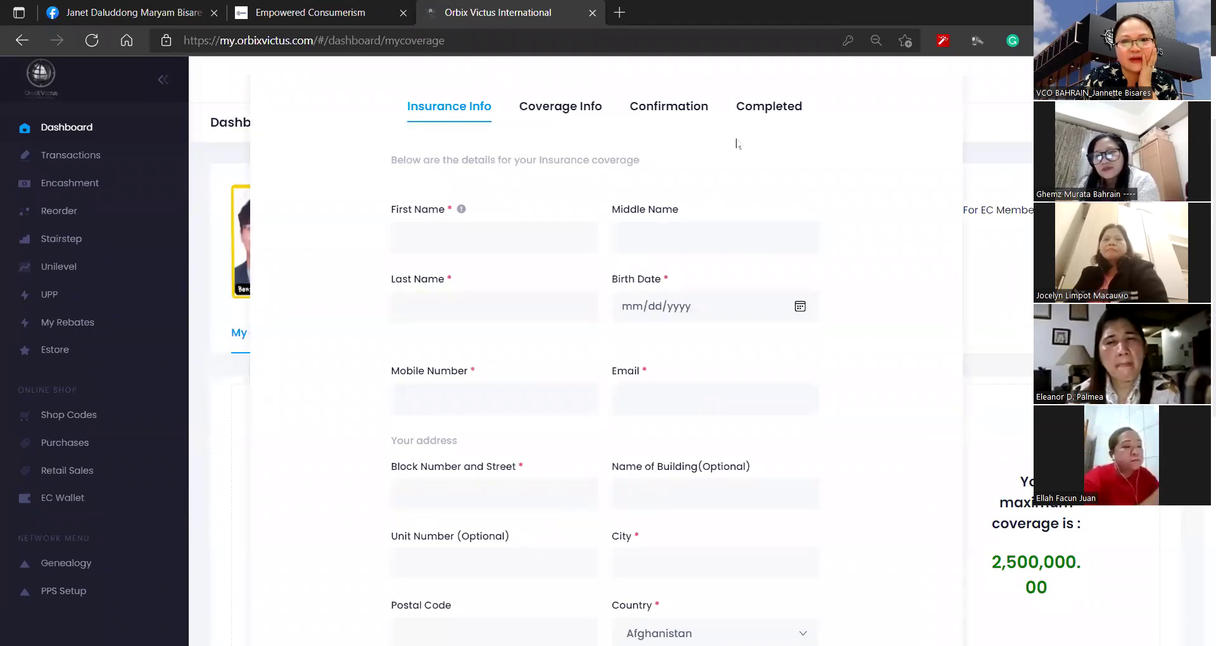
pyautogui.scroll(2, 736, 146)
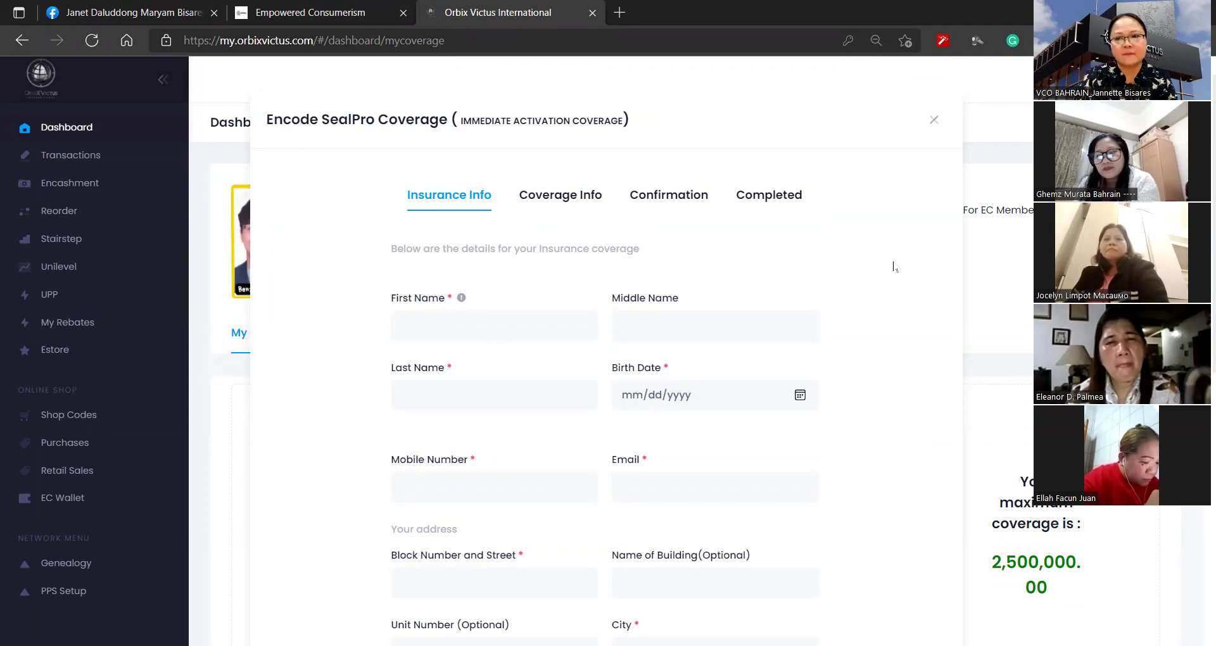
pyautogui.scroll(-2, 893, 266)
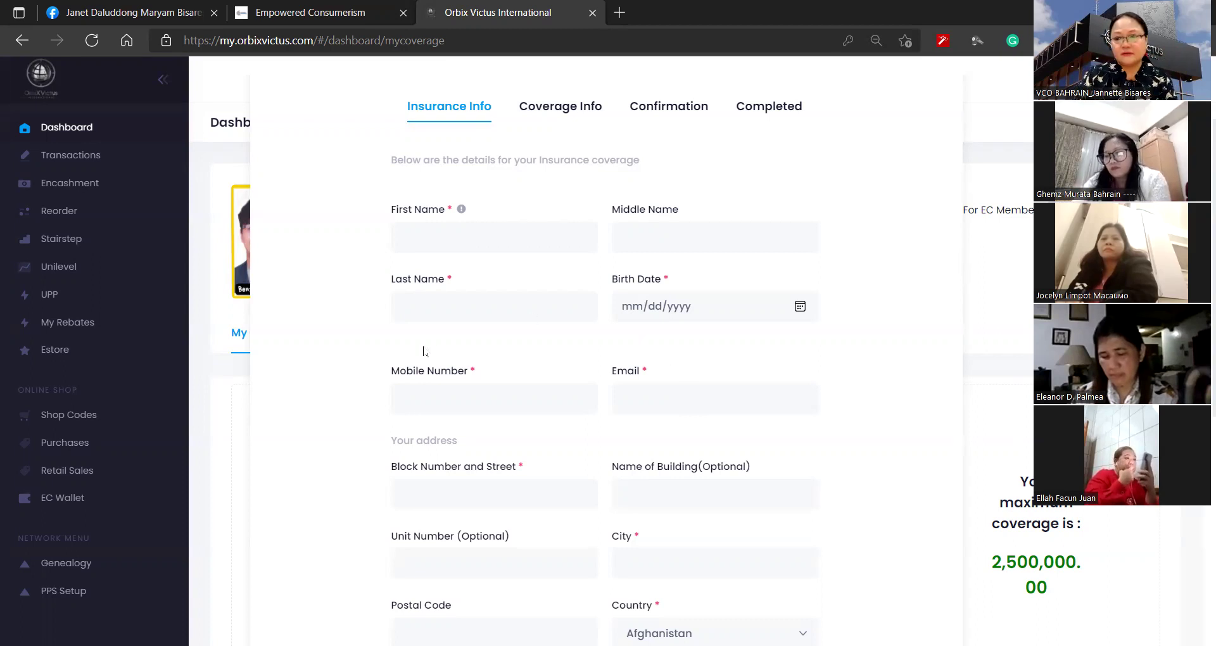
pyautogui.scroll(-5, 613, 424)
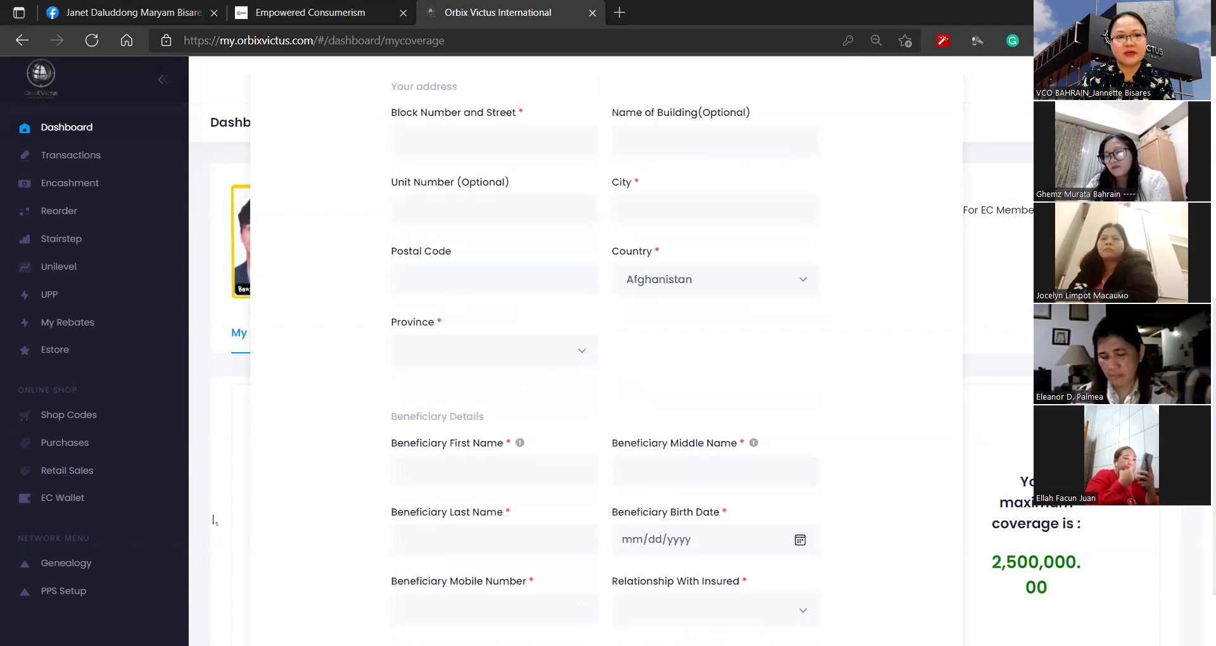
pyautogui.scroll(5, 643, 396)
pyautogui.scroll(1, 643, 396)
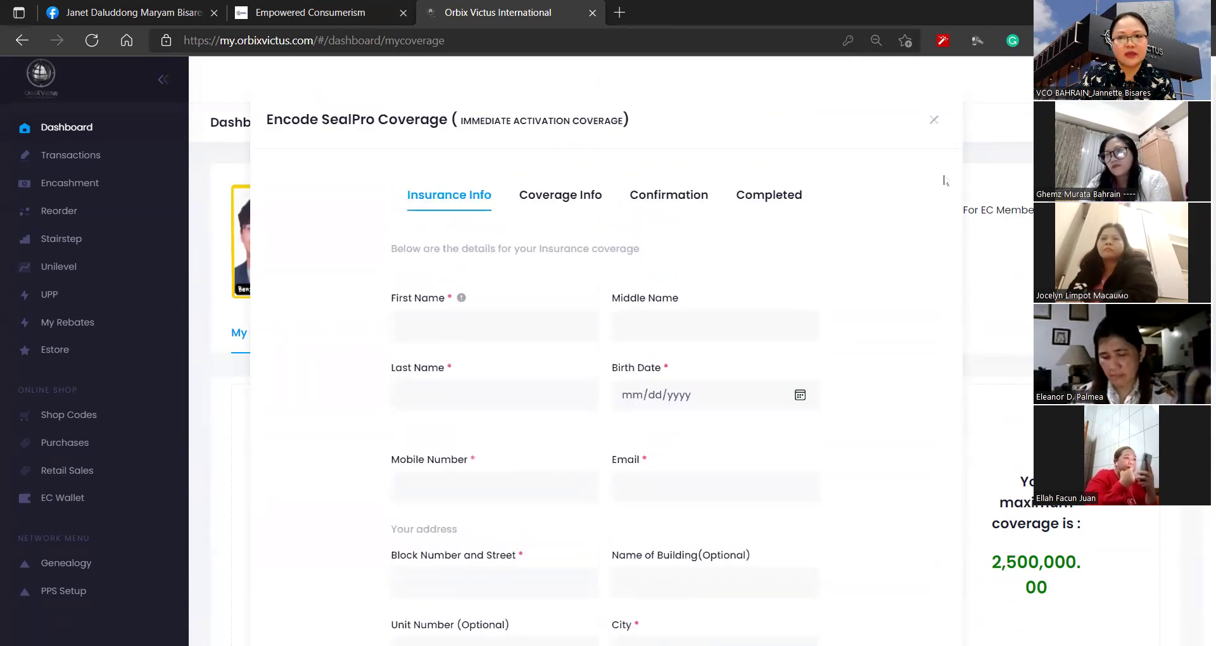
pyautogui.click(933, 123)
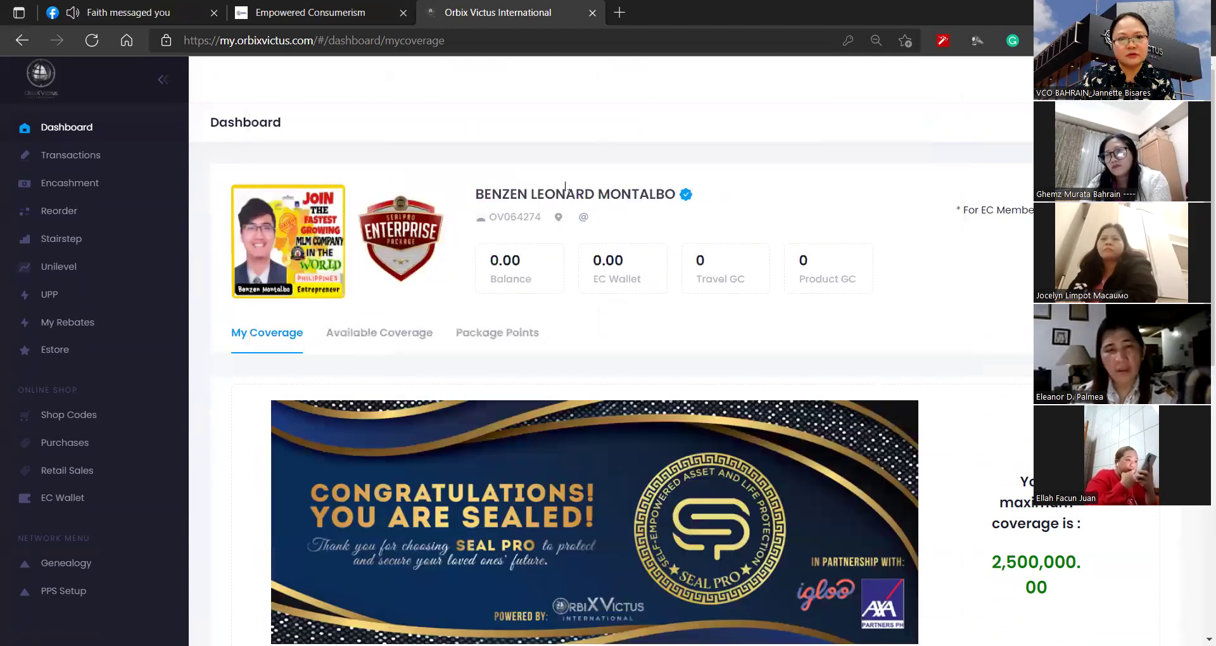
# Step: Check the three Active Coverages totalling 2,500,000.00, then collapse the sidebar
pyautogui.scroll(-5, 633, 241)
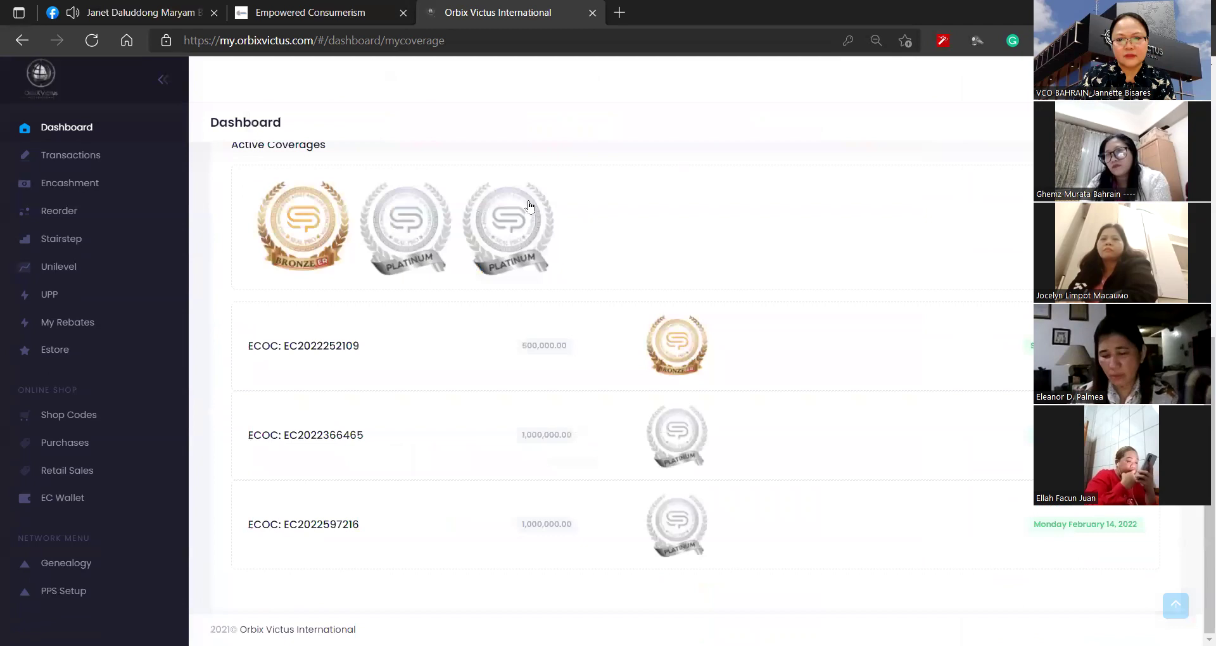
pyautogui.scroll(5, 749, 250)
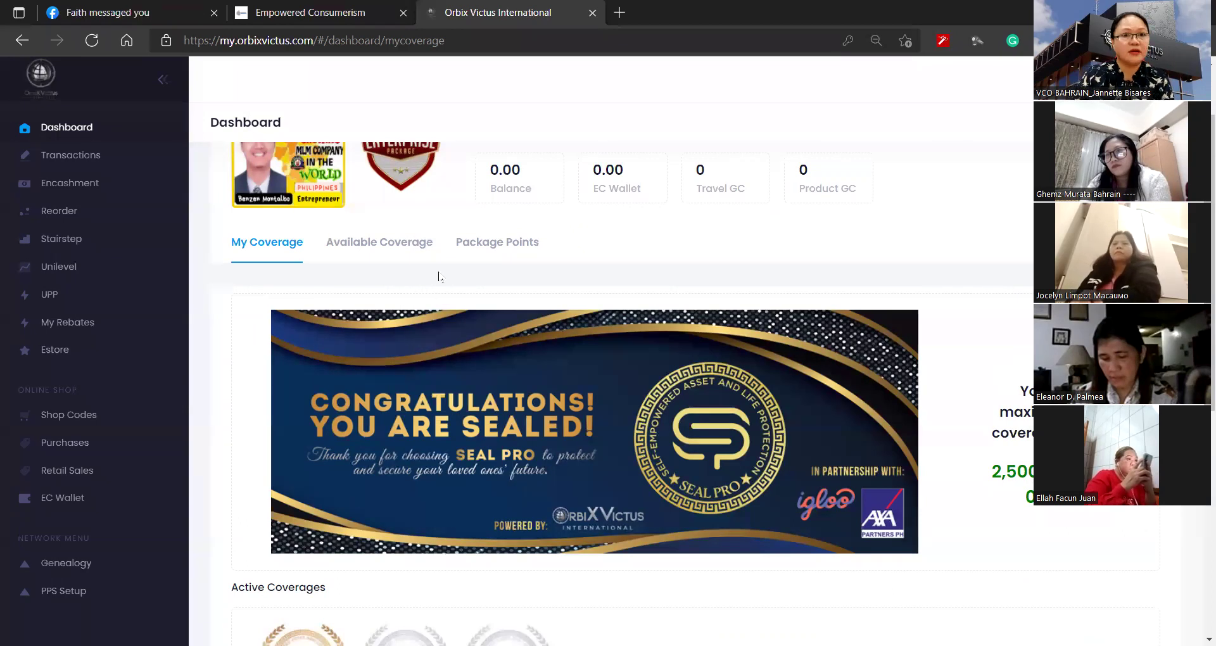
pyautogui.scroll(2, 571, 246)
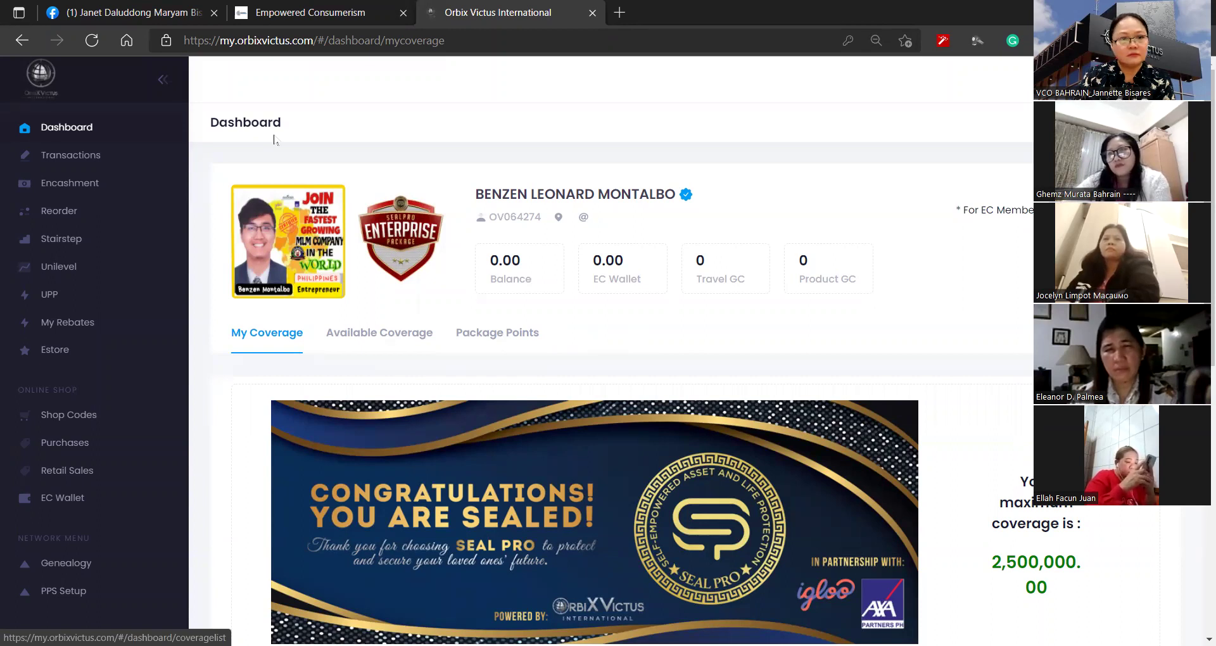
pyautogui.click(164, 81)
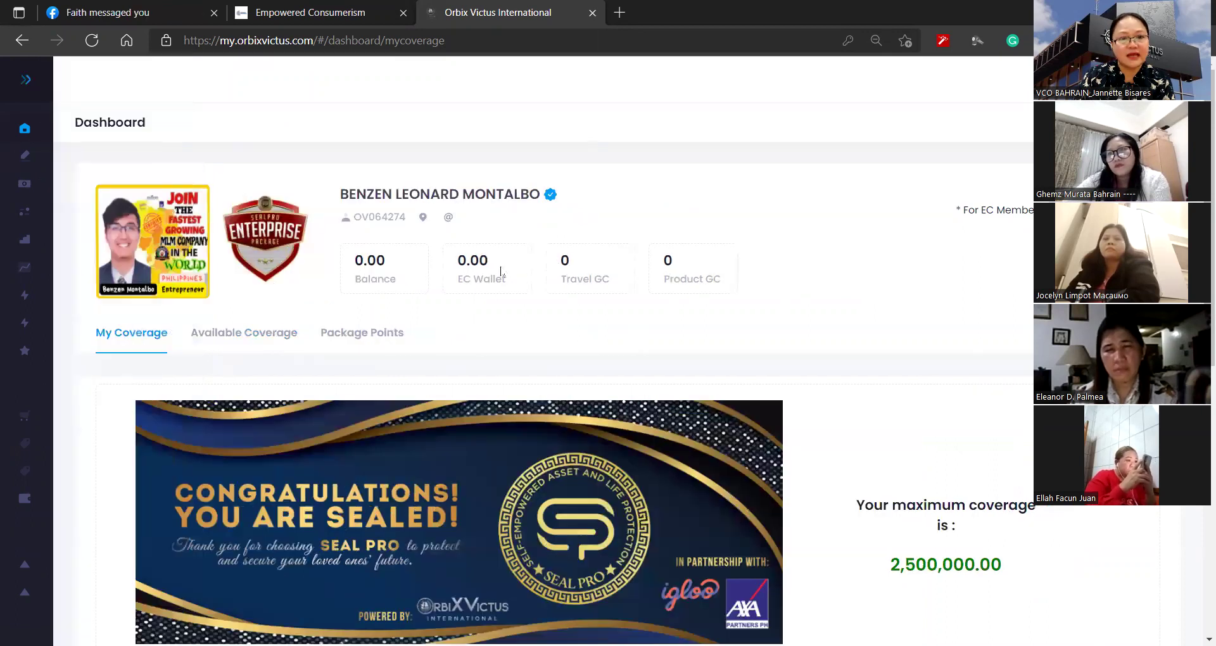
# Step: Browse the Available Coverage package cards and table, then go back to My Coverage
pyautogui.click(241, 334)
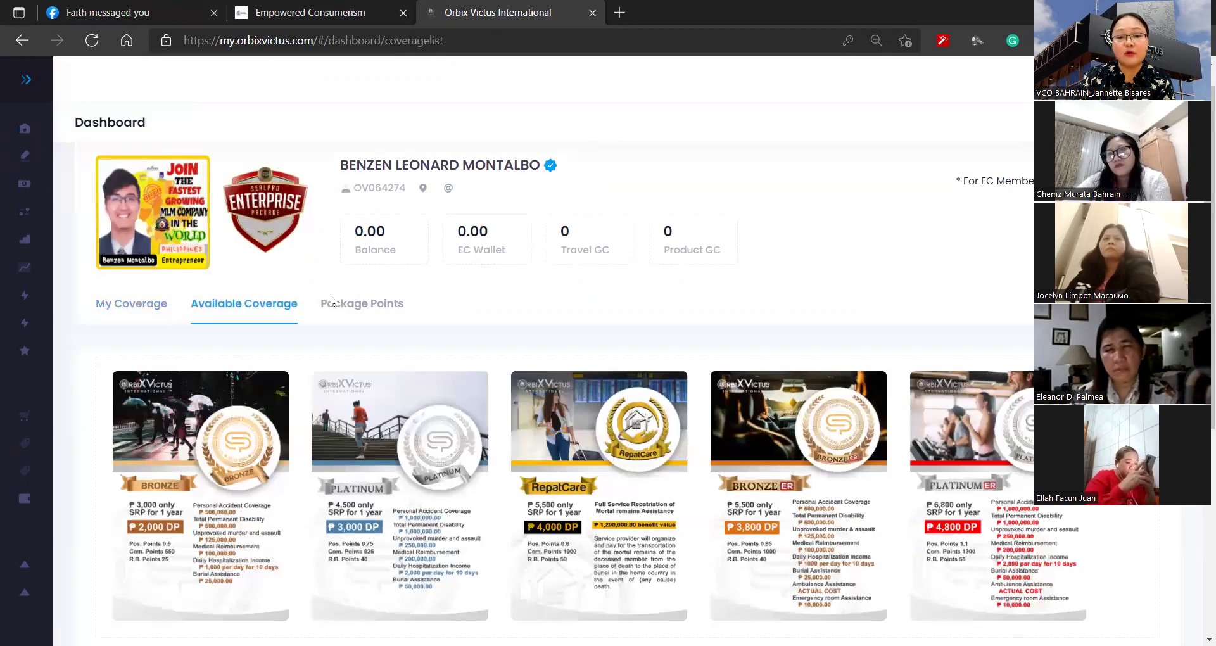
pyautogui.scroll(-10, 345, 293)
pyautogui.scroll(-2, 345, 293)
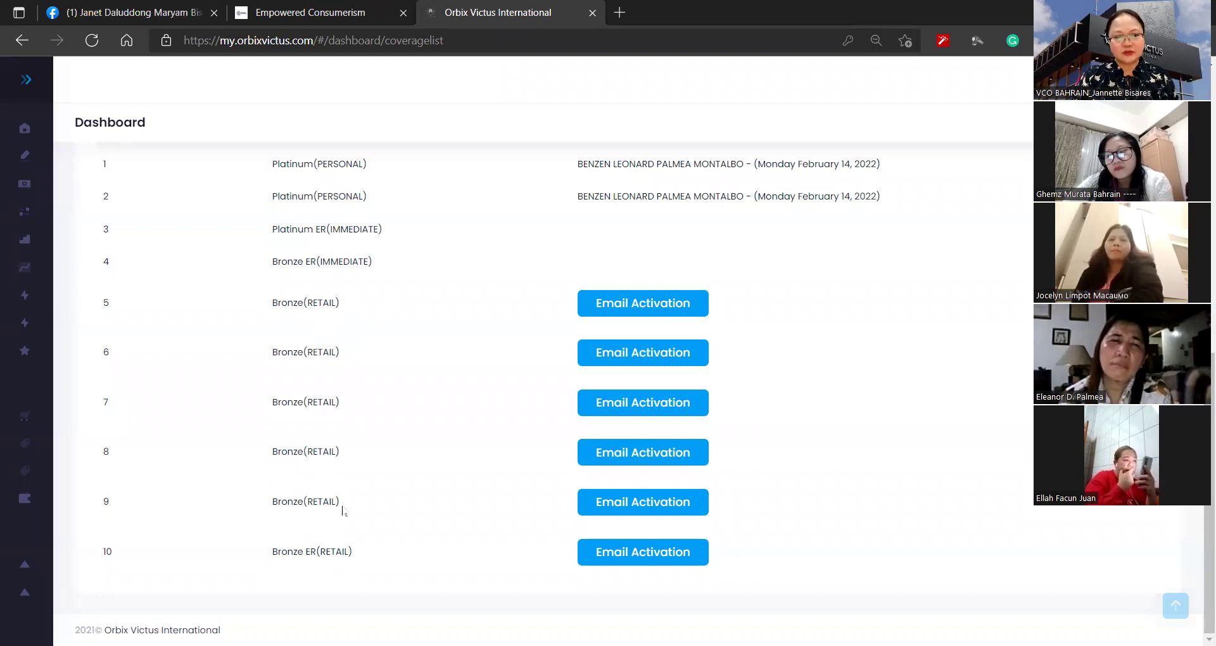
pyautogui.scroll(4, 487, 452)
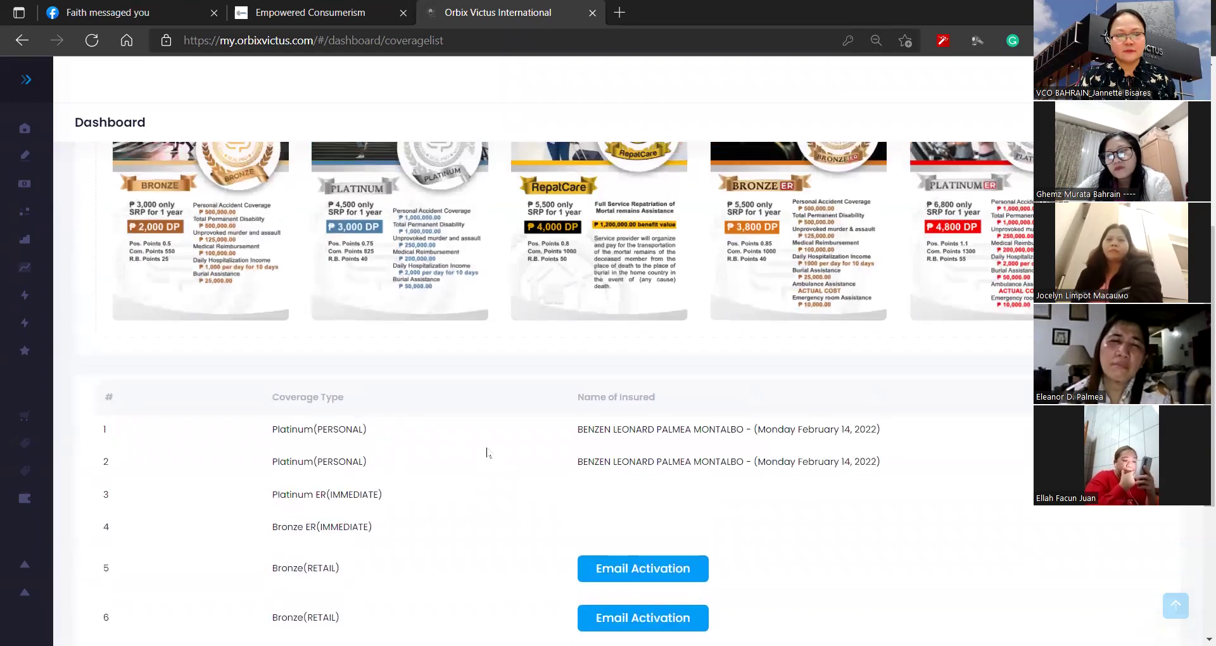
pyautogui.scroll(-4, 492, 448)
pyautogui.scroll(8, 495, 447)
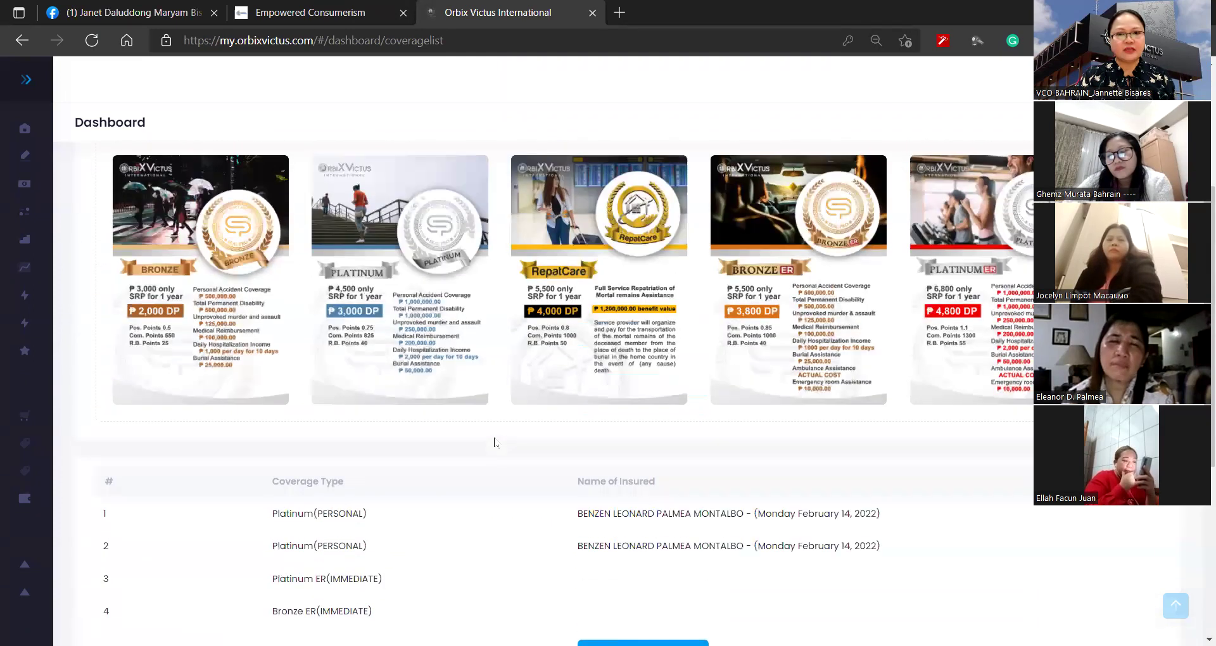
pyautogui.scroll(-3, 284, 458)
pyautogui.scroll(4, 284, 458)
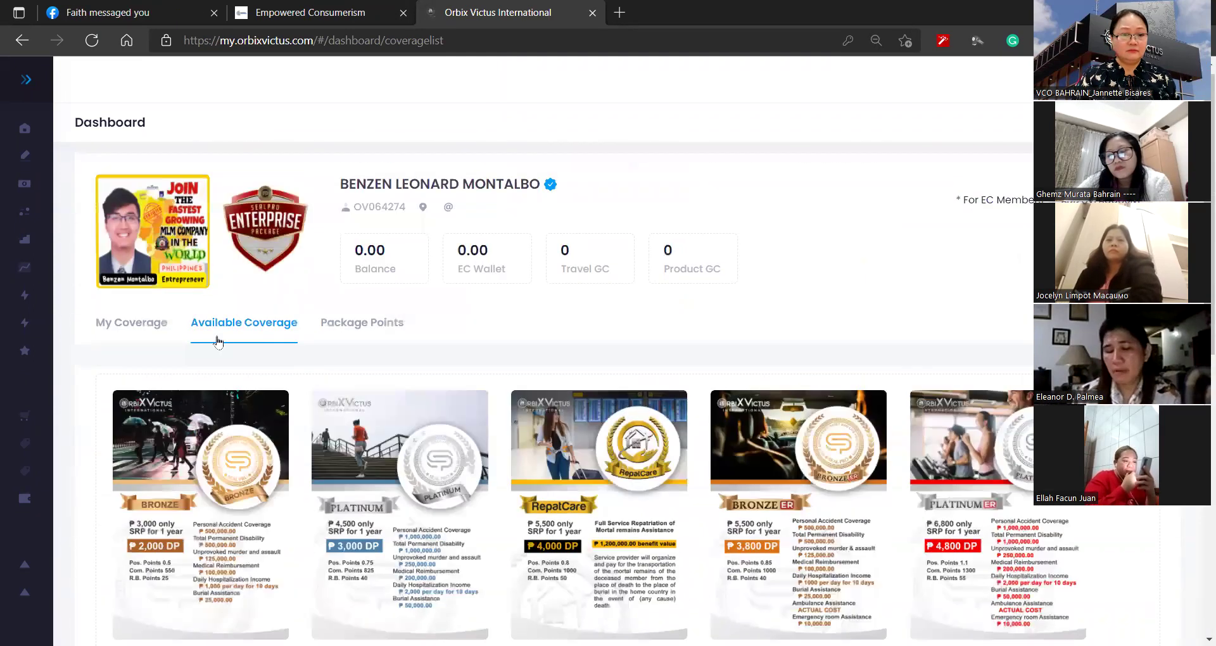
pyautogui.click(127, 339)
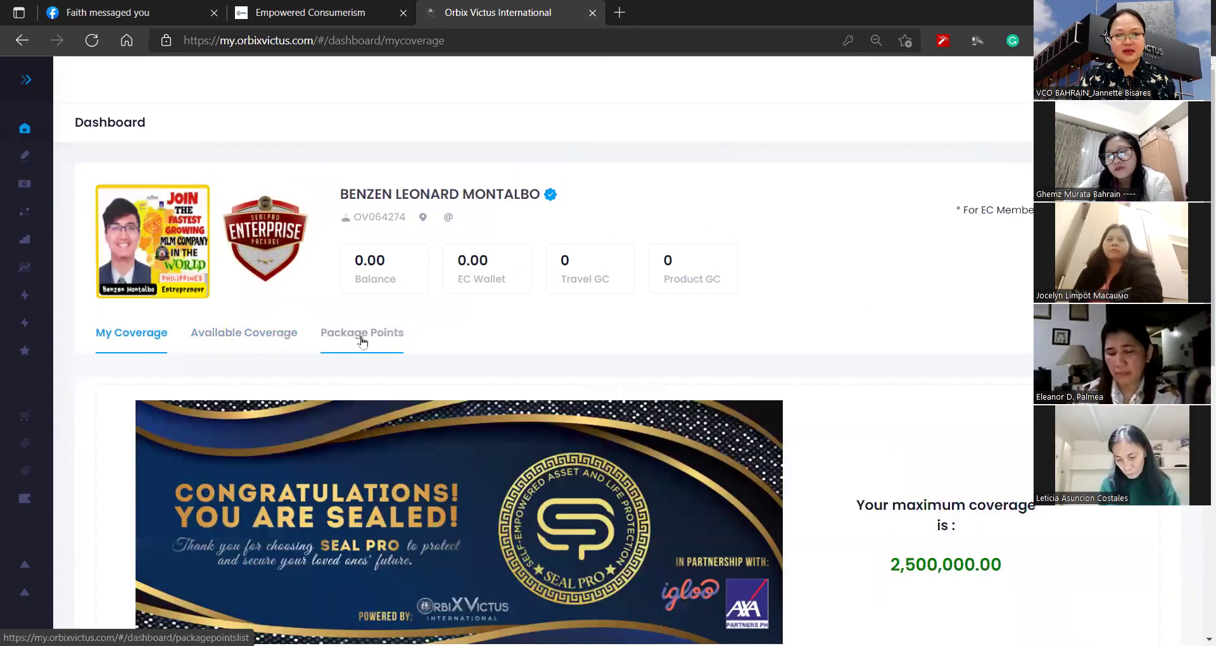
# Step: View the empty Package Points list, then launch Empowered Consumerism via Open EC in the sidebar
pyautogui.click(362, 342)
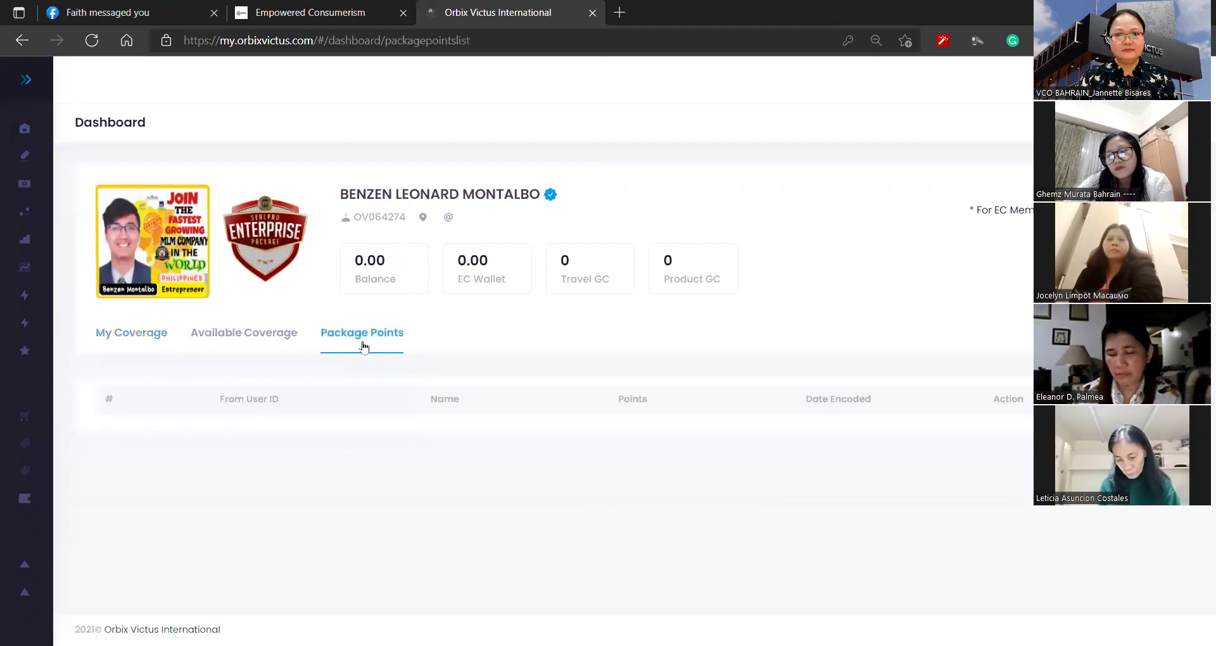
pyautogui.moveTo(5, 352)
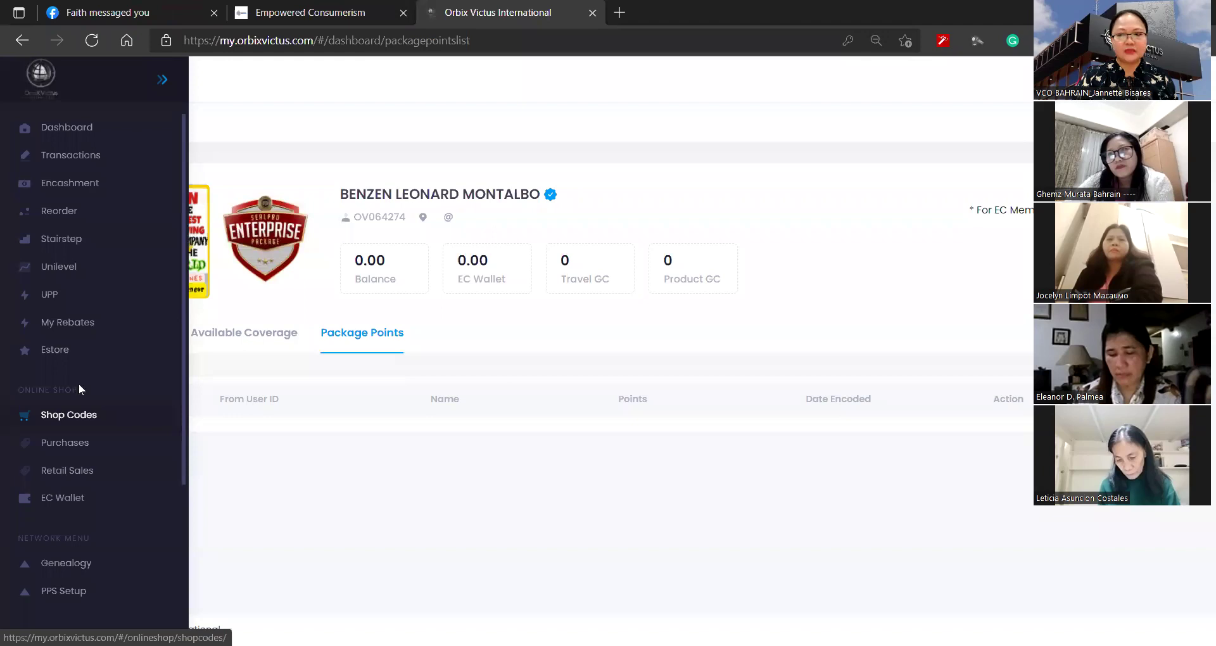
pyautogui.scroll(-3, 115, 373)
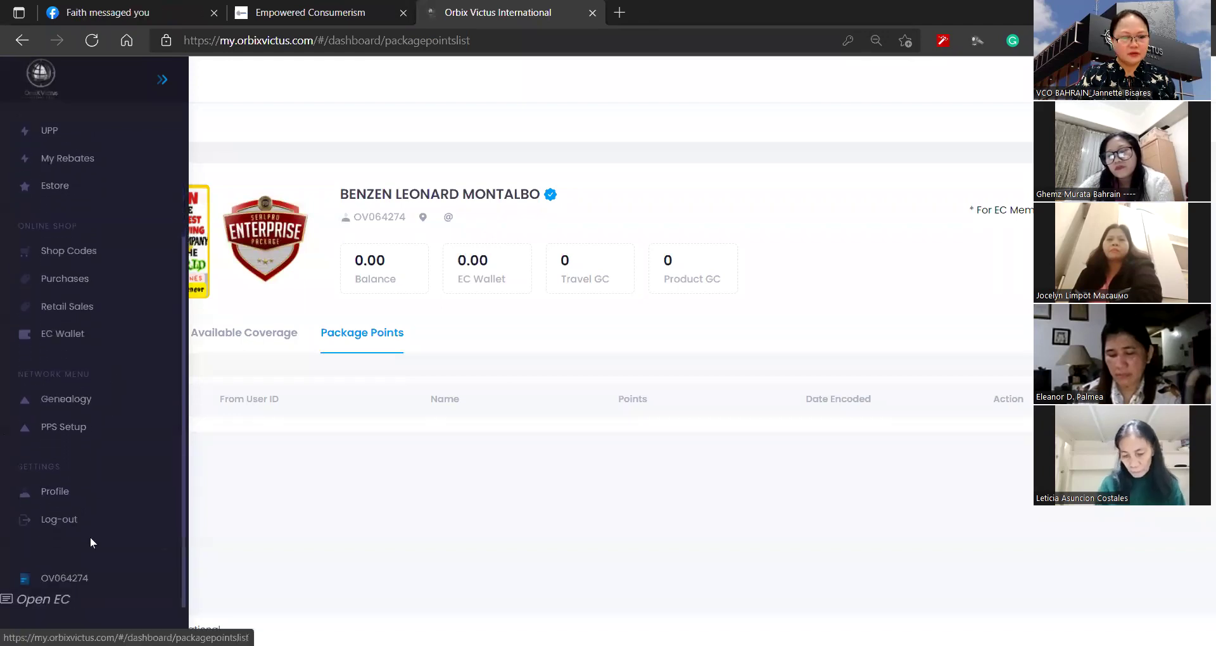
pyautogui.click(58, 599)
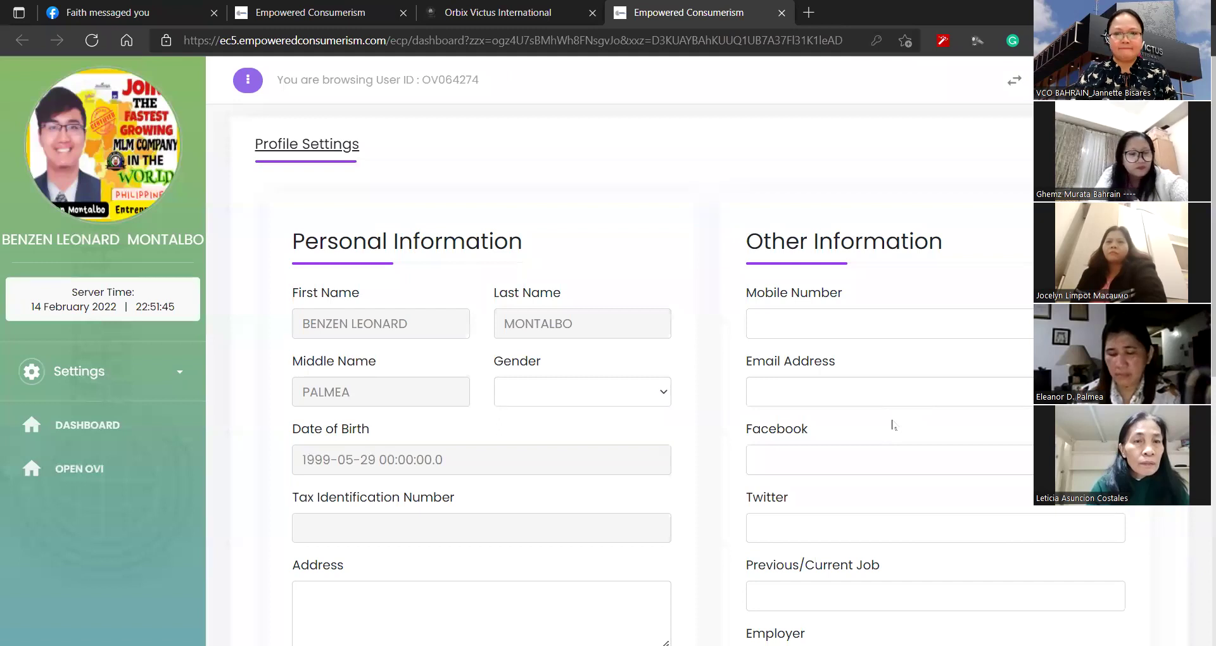
# Step: Enter the mobile number, autofill the saved contact details, and choose Batangas as the region
pyautogui.click(847, 323)
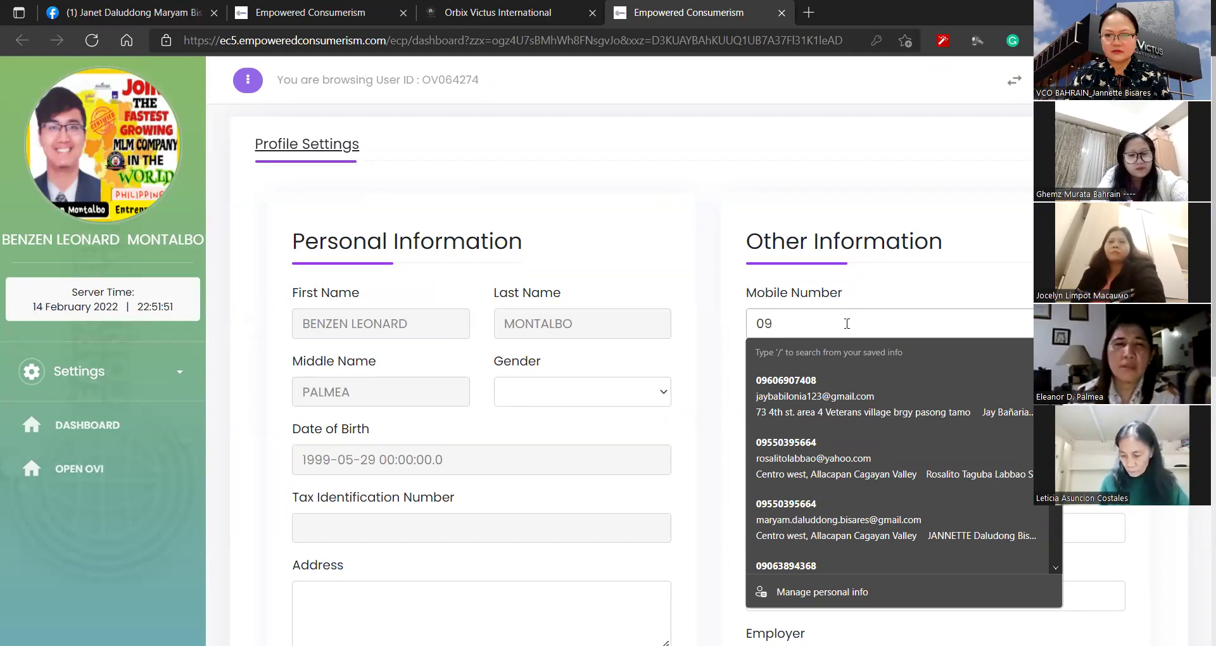
pyautogui.write('09')
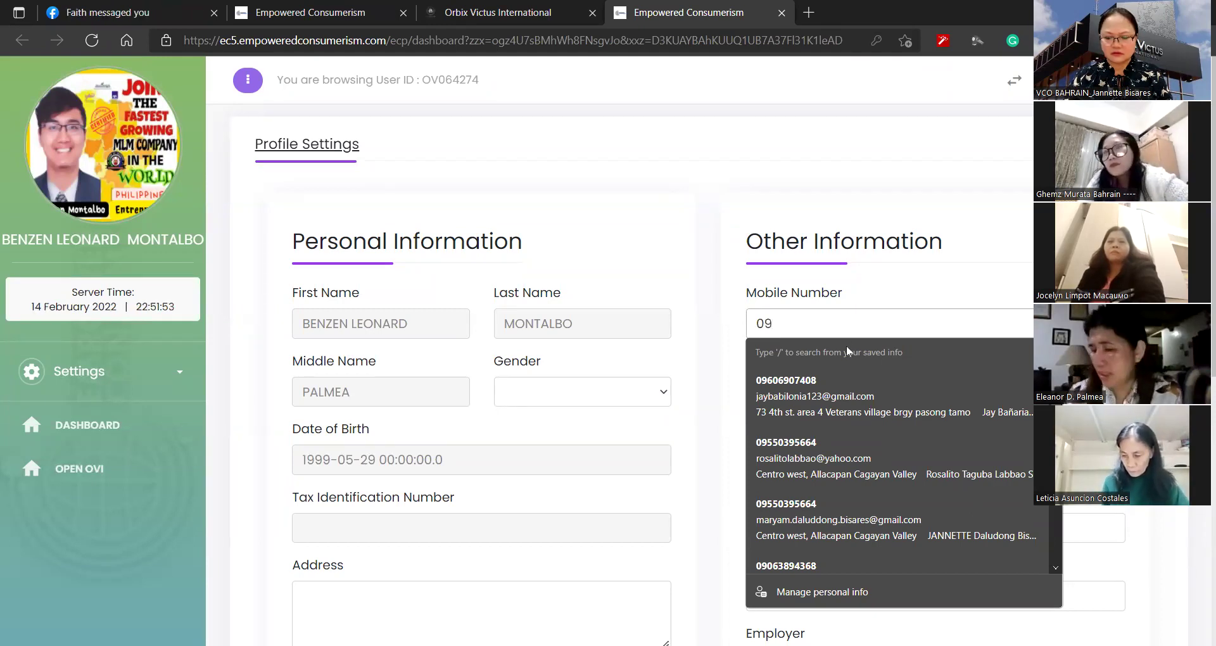
pyautogui.write('06')
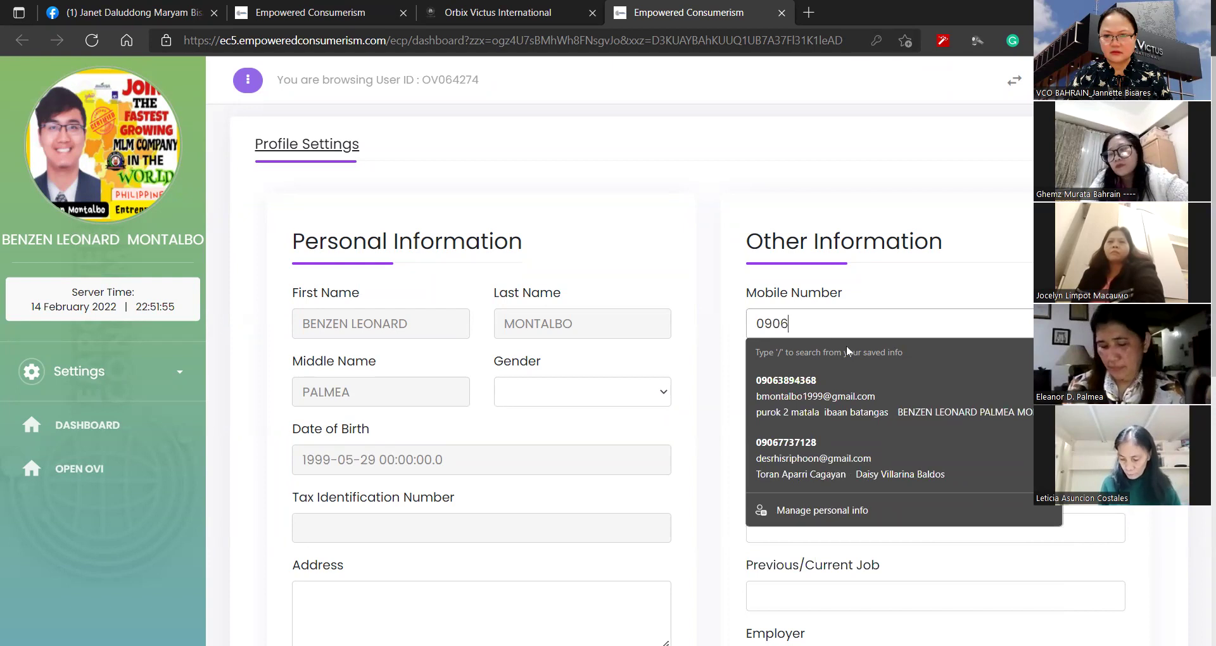
pyautogui.click(806, 381)
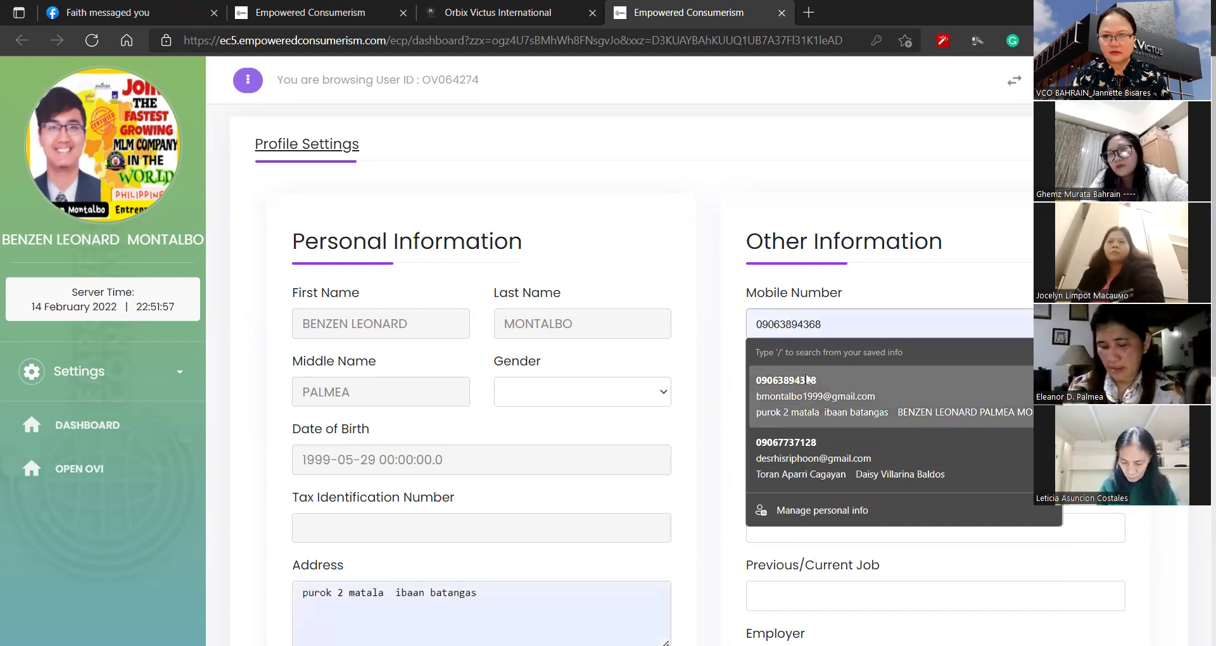
pyautogui.click(806, 381)
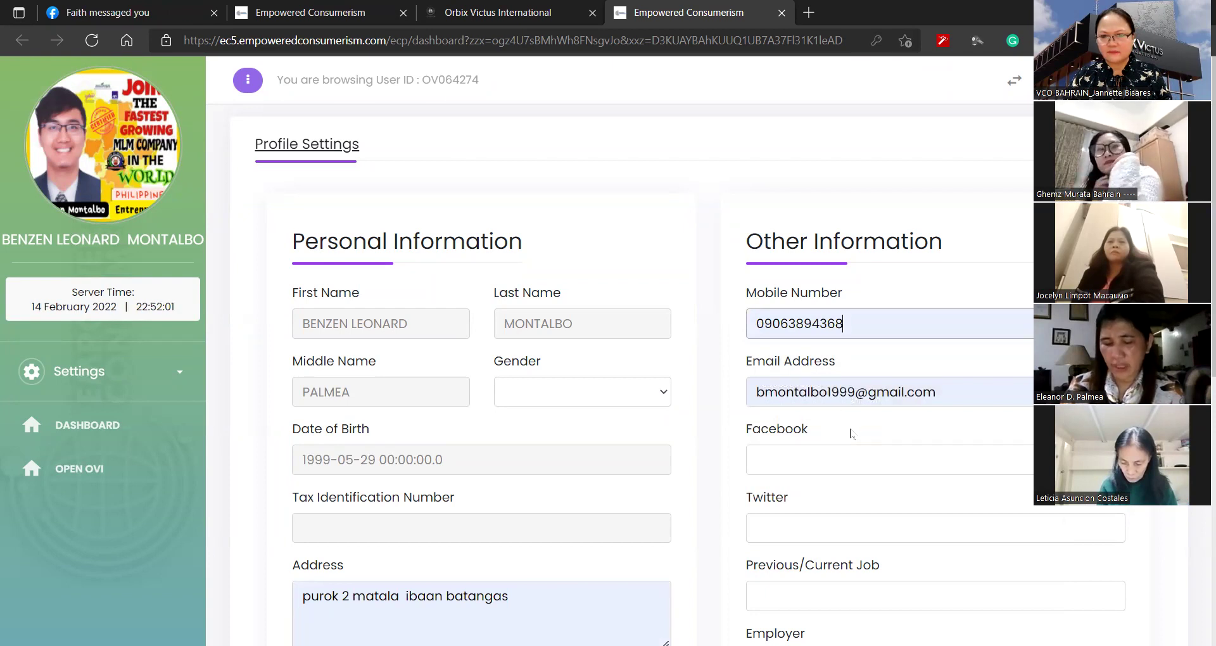
pyautogui.scroll(-3, 903, 360)
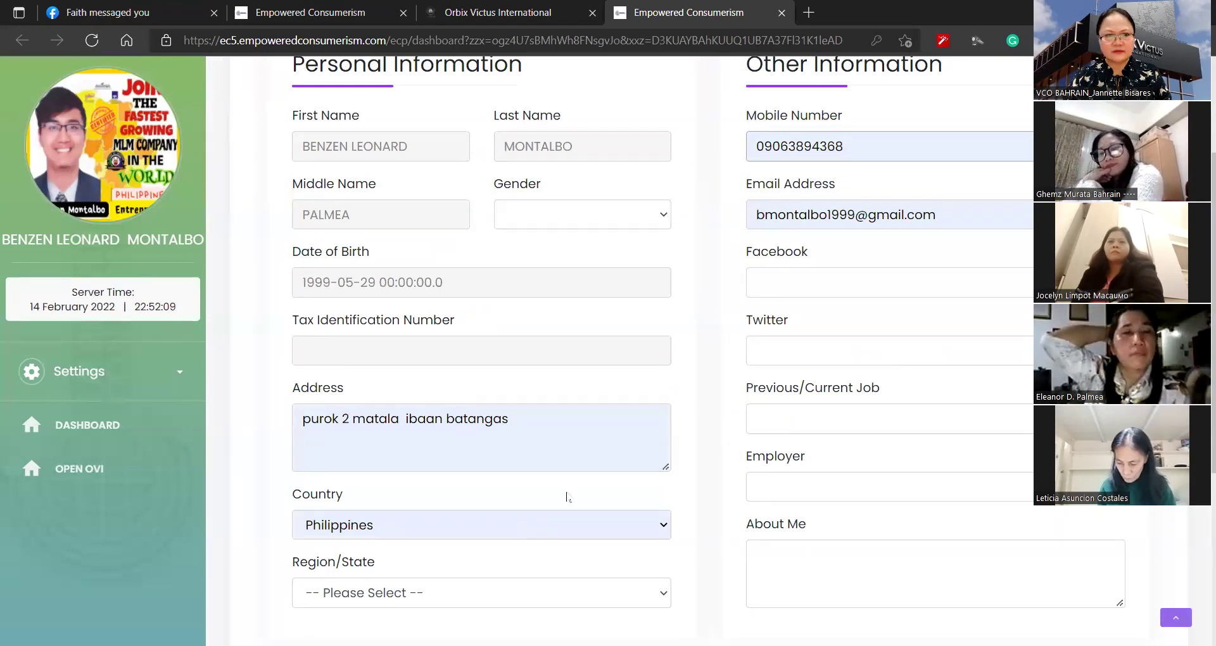
pyautogui.scroll(-2, 567, 497)
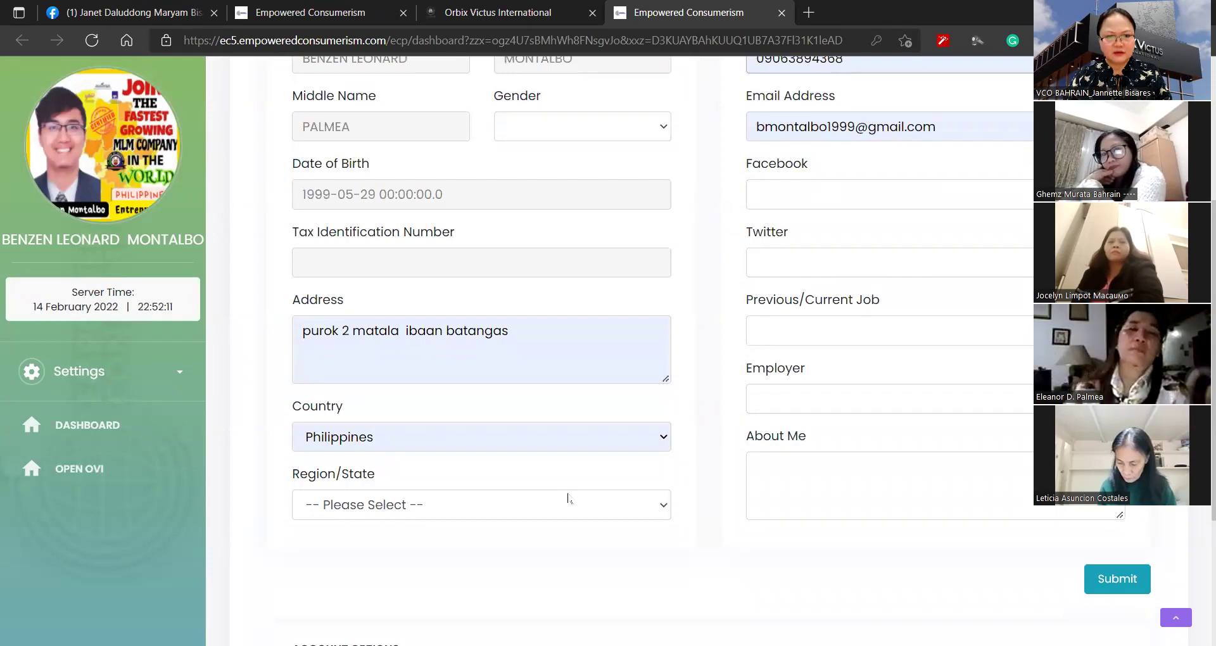
pyautogui.click(665, 510)
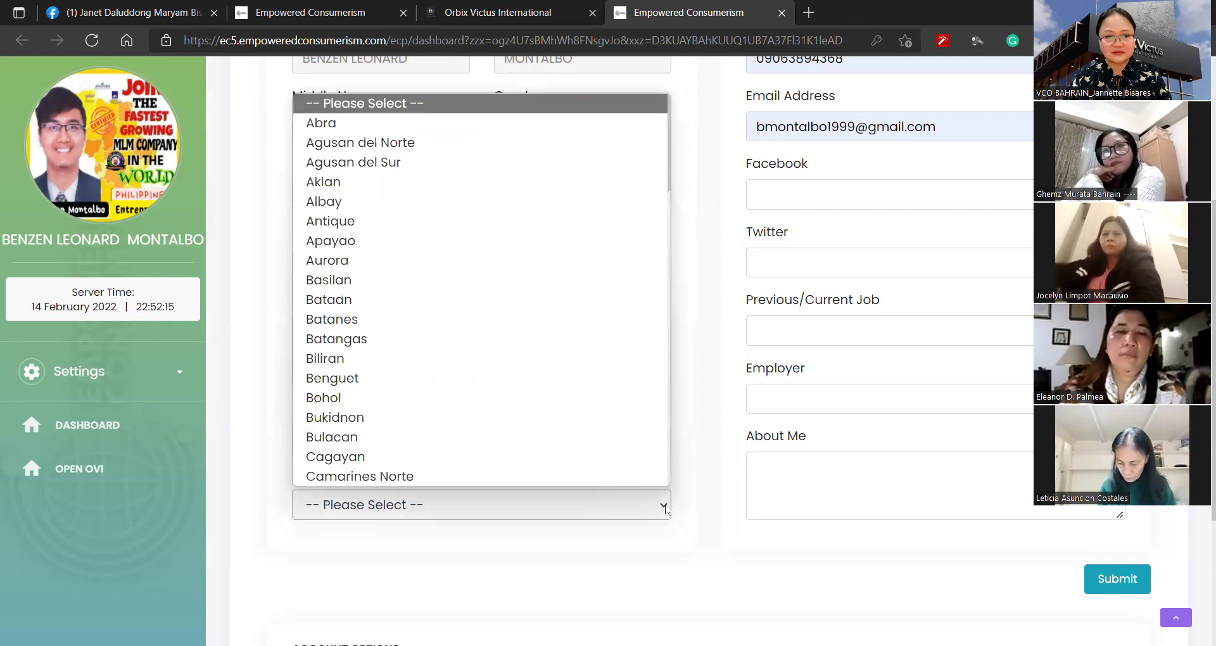
pyautogui.scroll(-1, 354, 456)
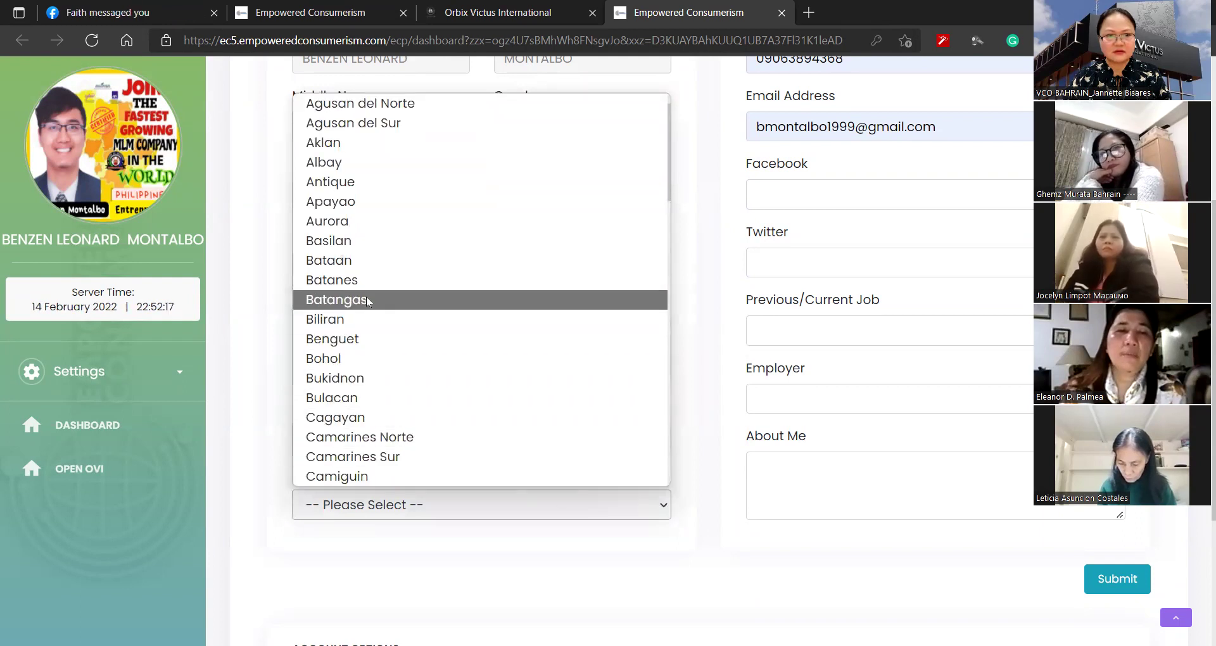
pyautogui.click(345, 300)
# Step: Type 'PROUD TO BE ONE IN THIS COMPANY' into the About Me field
pyautogui.click(845, 514)
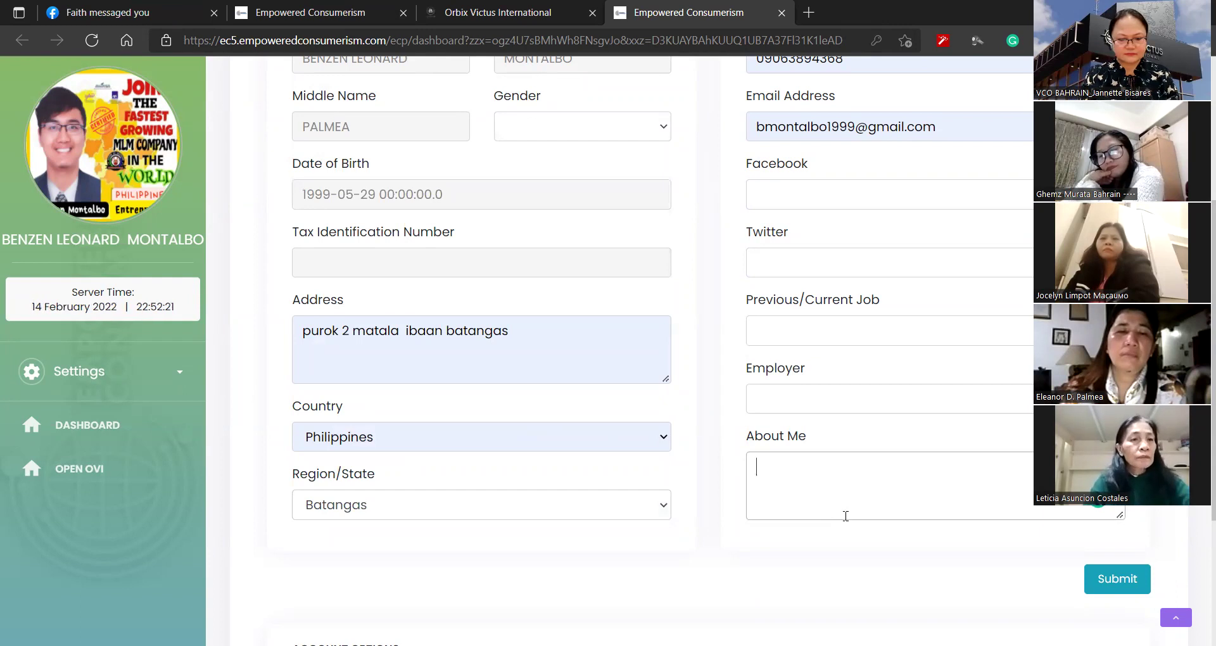
pyautogui.write('PRO')
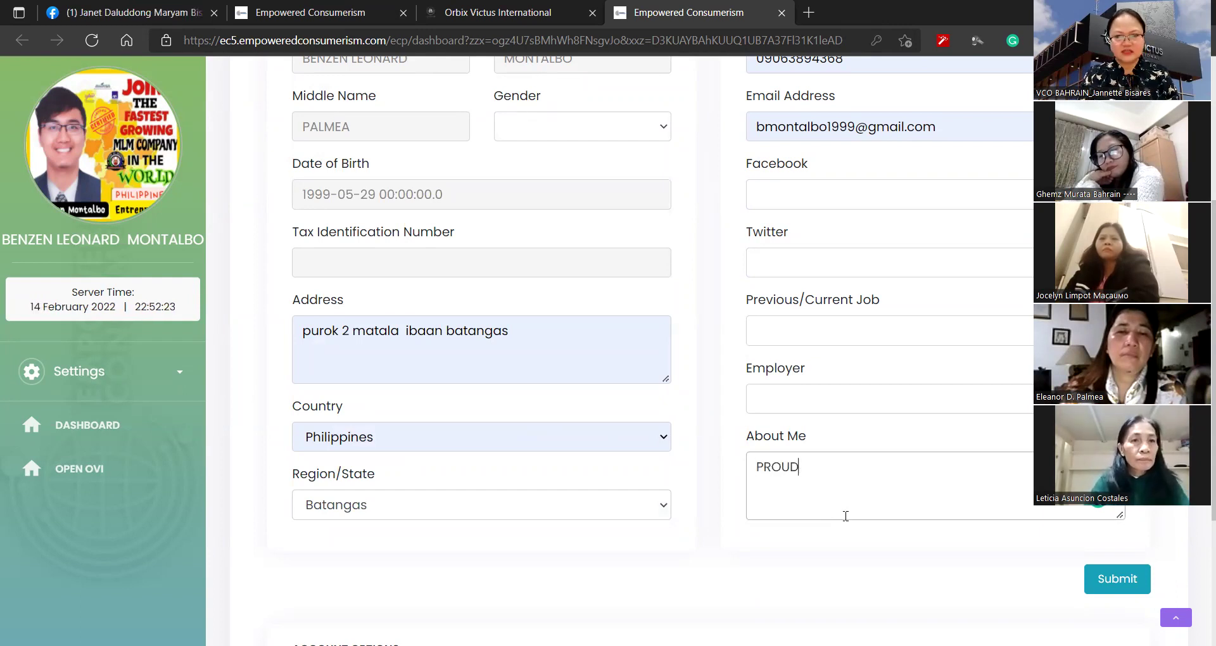
pyautogui.write('UD ')
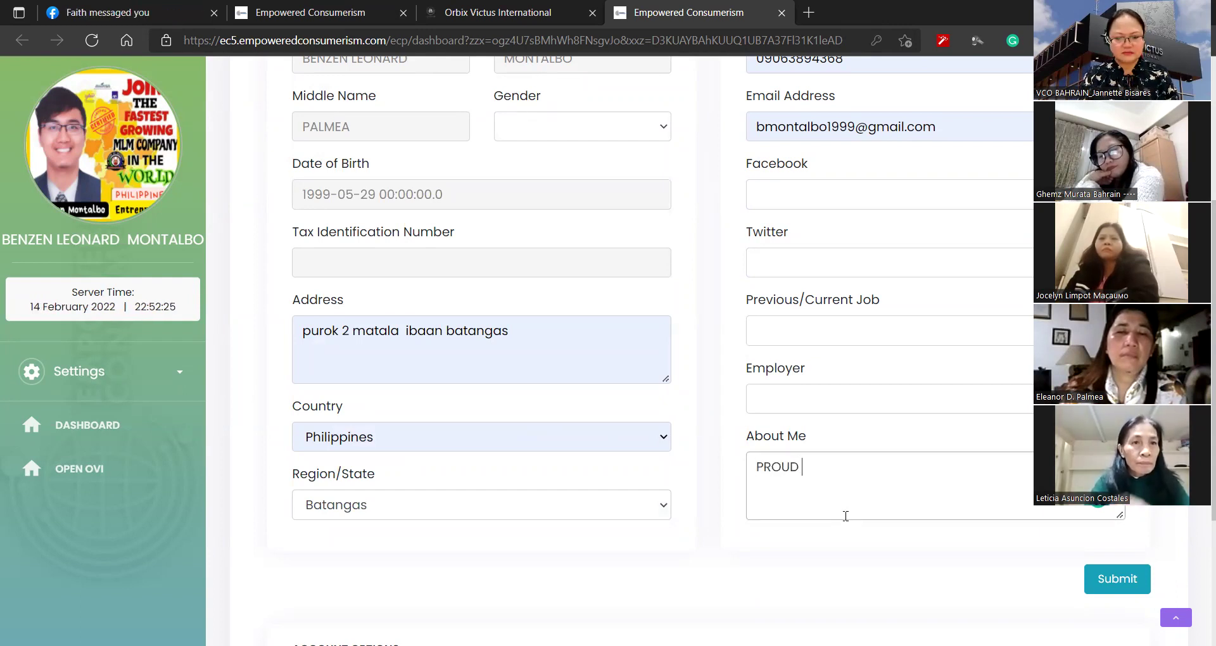
pyautogui.write('OVI')
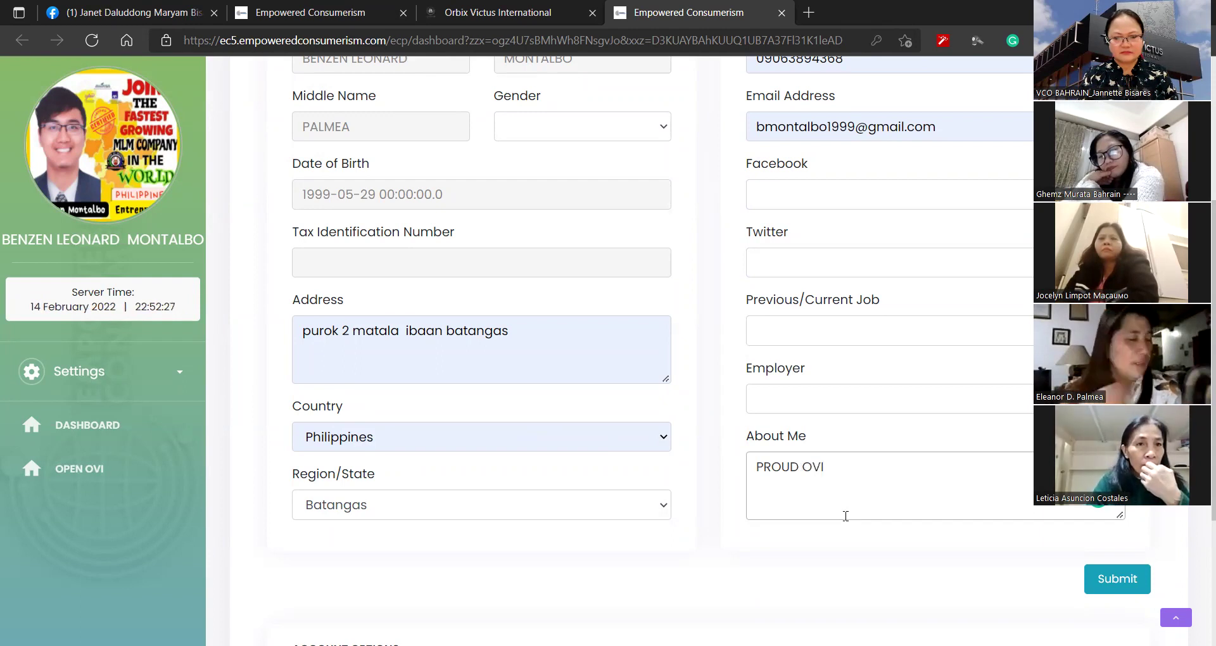
pyautogui.press('BackSpace')
pyautogui.press('BackSpace')
pyautogui.press('BackSpace')
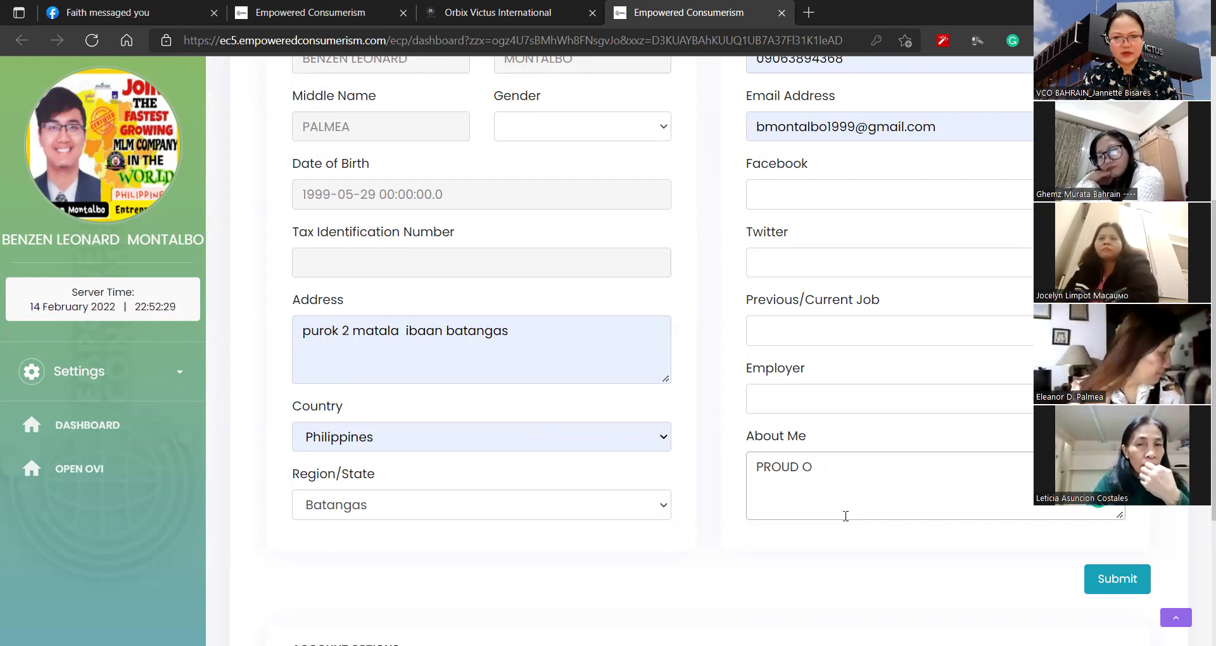
pyautogui.write('TO BE ONE')
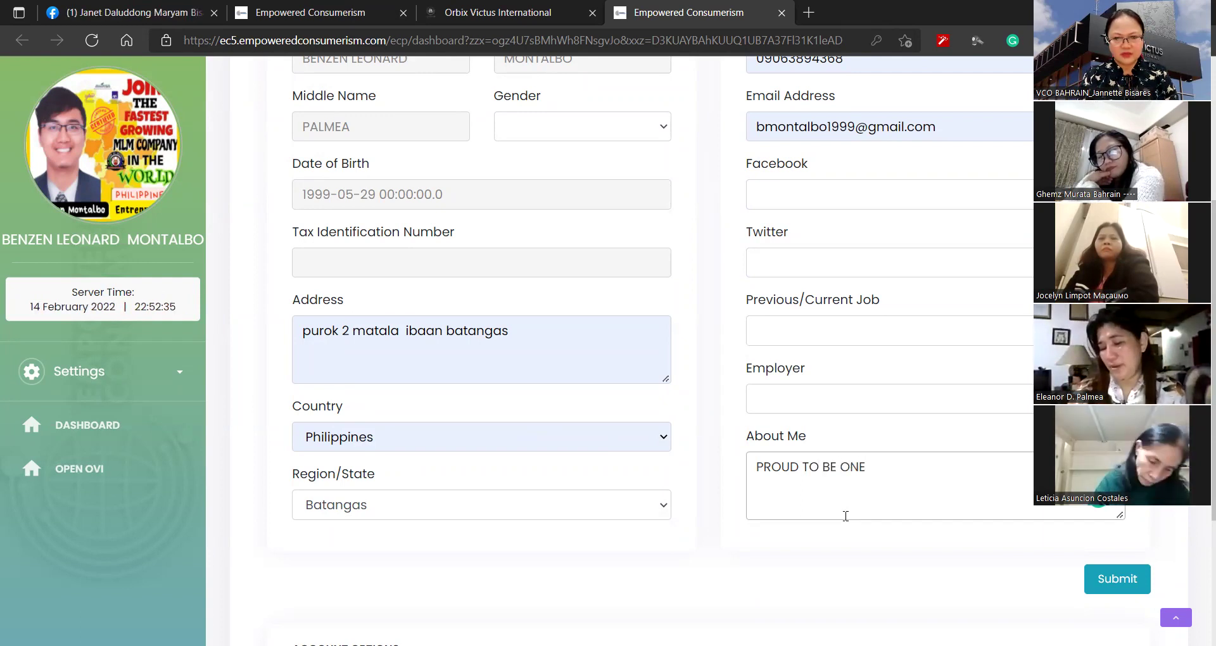
pyautogui.write(' IN THIS VCOM')
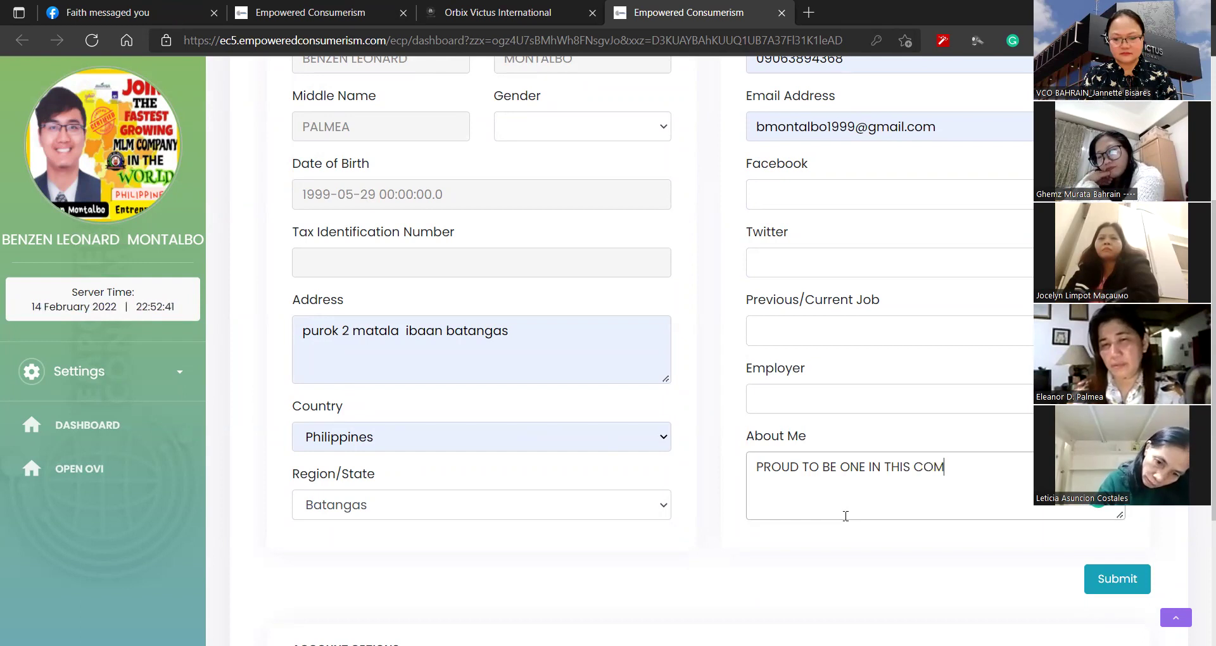
pyautogui.write('PANY')
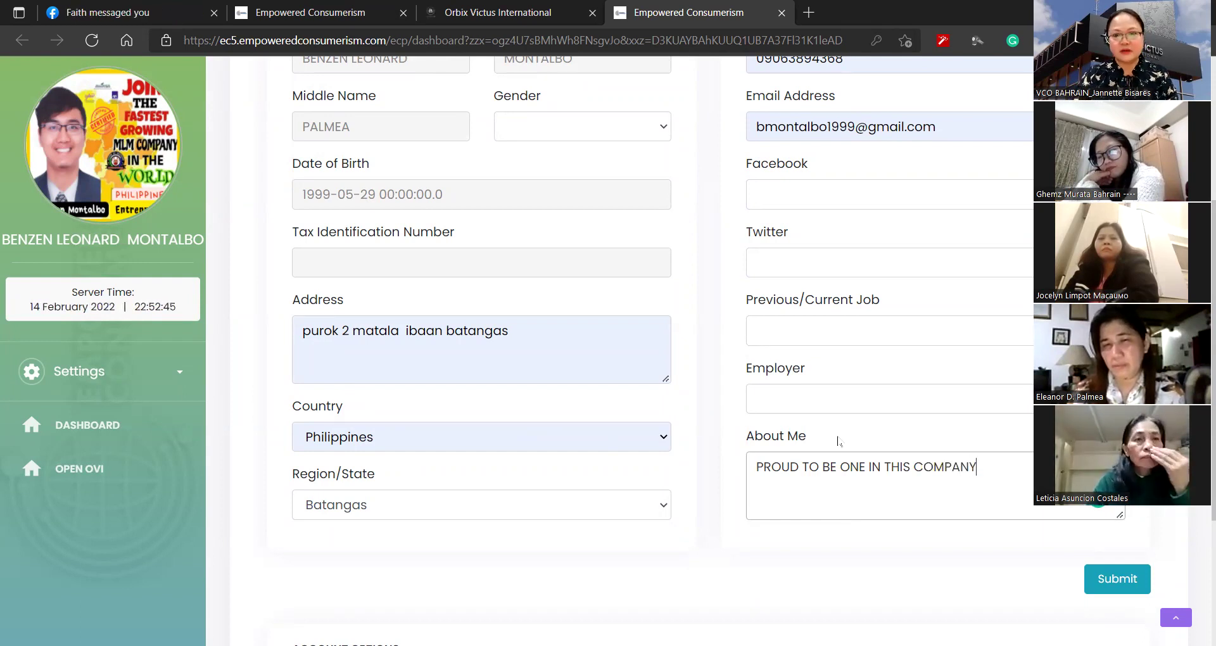
pyautogui.scroll(-3, 838, 441)
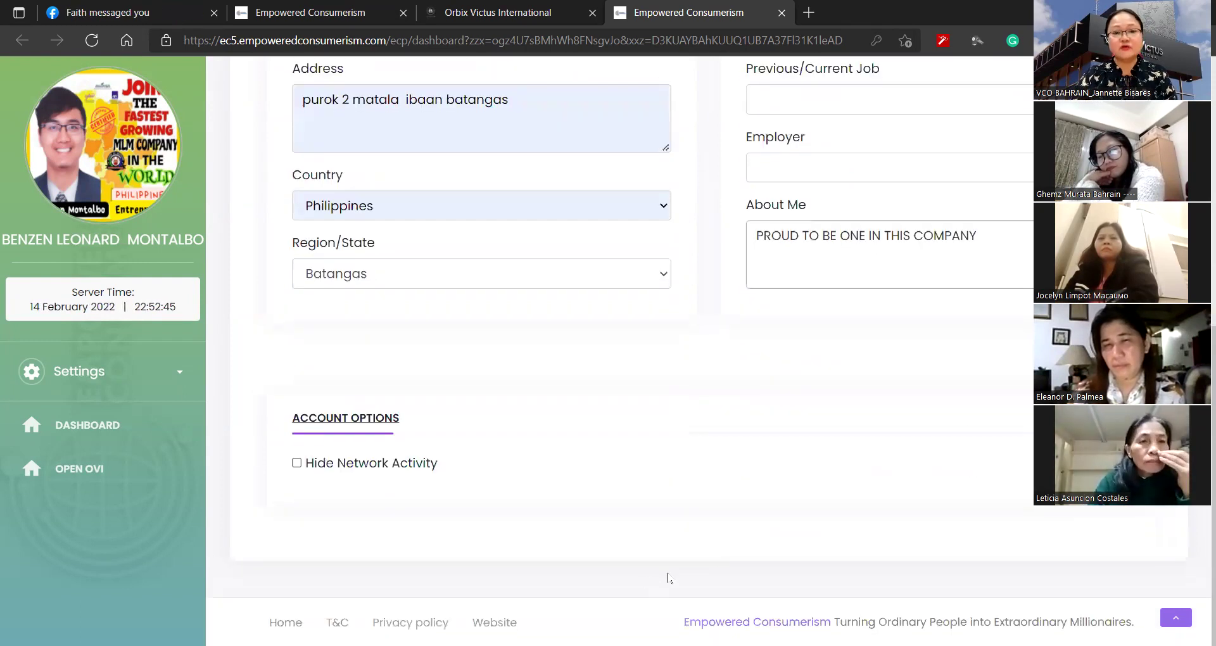
pyautogui.scroll(6, 692, 534)
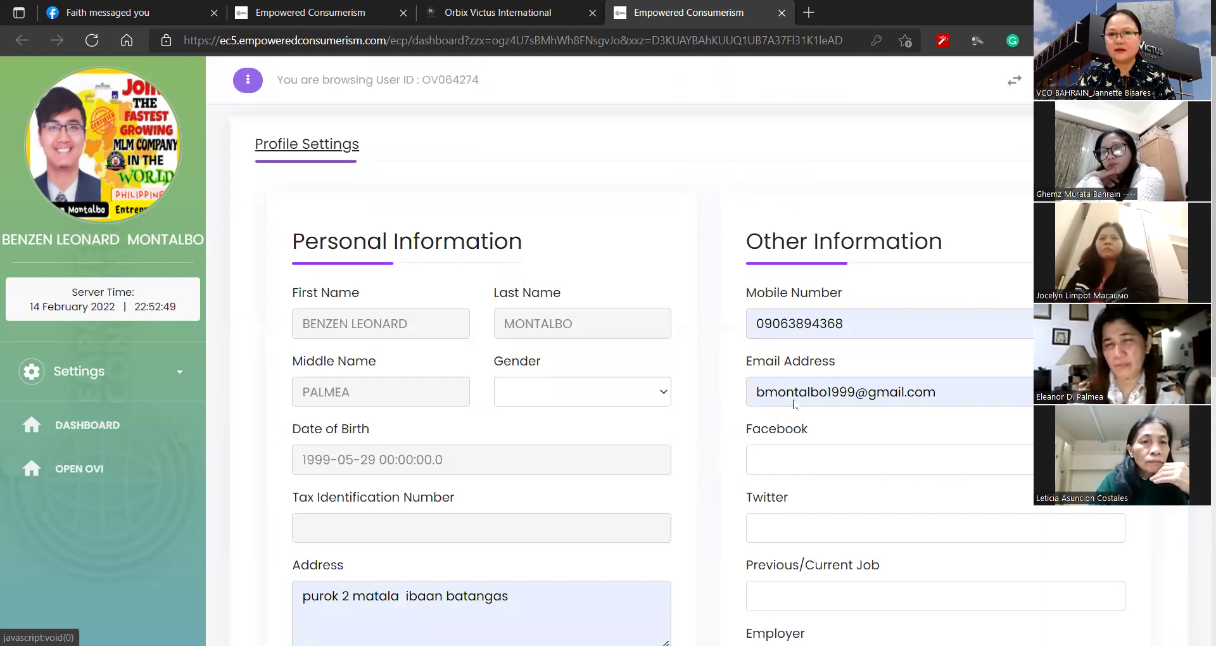
pyautogui.scroll(-8, 794, 403)
# Step: Accept the 'OF' suggestion so About Me reads 'PROUD TO BE ONE OF THIS COMPANY', then dismiss the update notice
pyautogui.moveTo(875, 240)
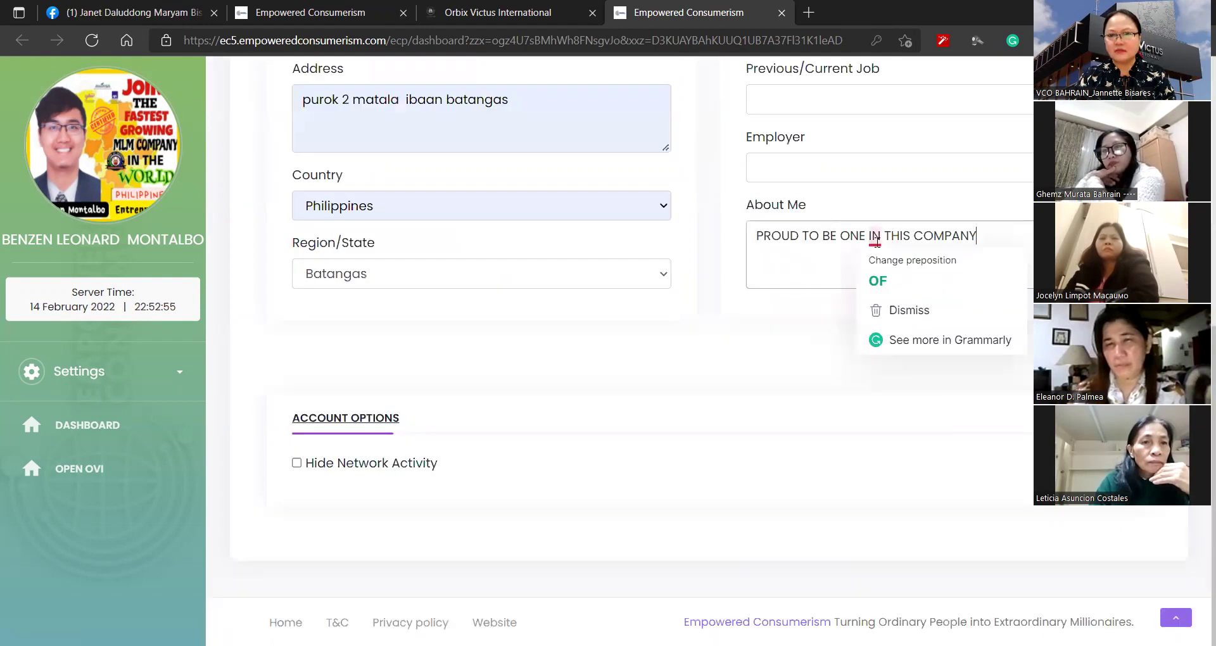
pyautogui.click(876, 352)
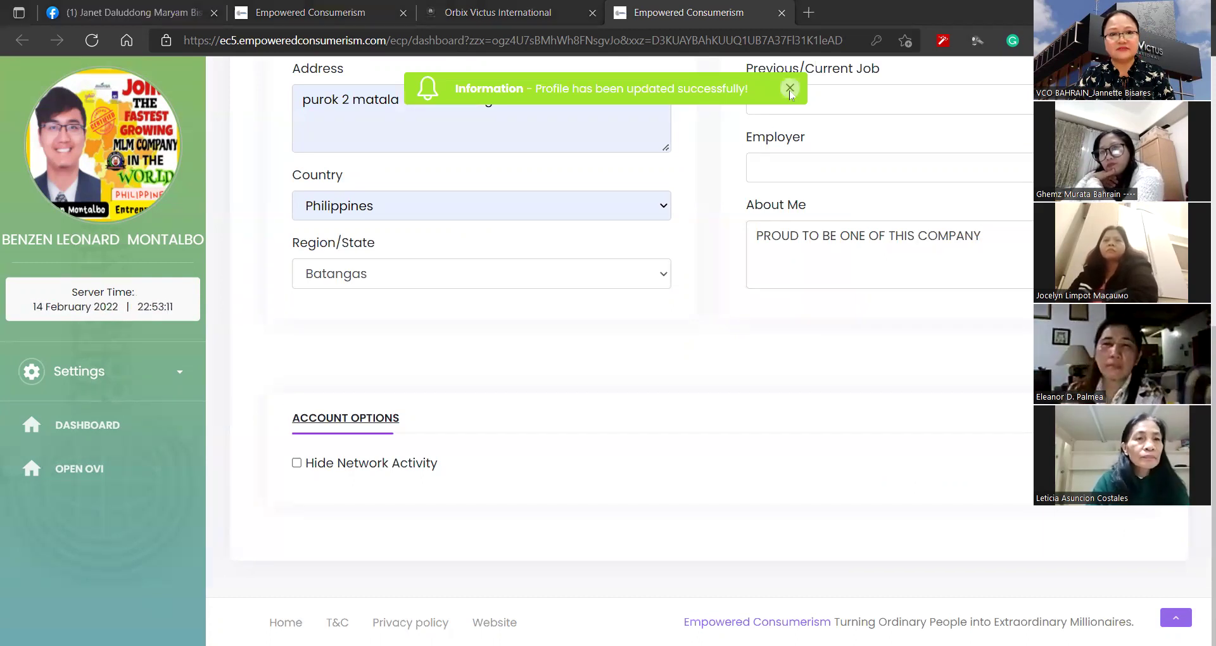
pyautogui.click(790, 89)
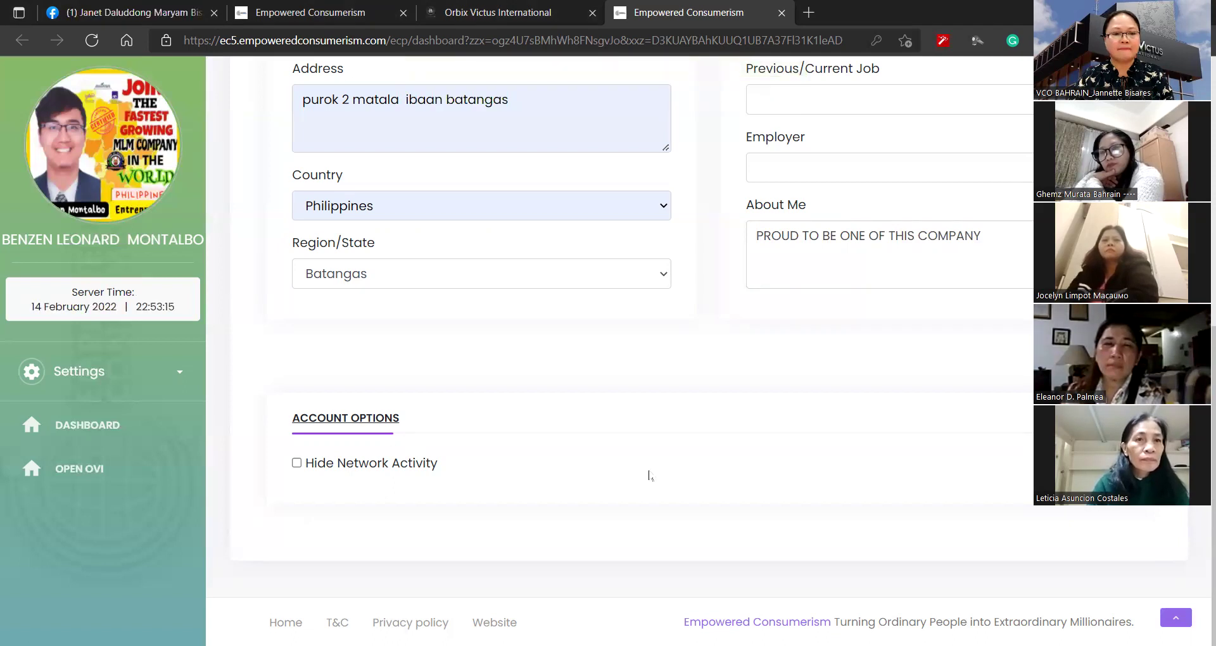
pyautogui.scroll(5, 649, 475)
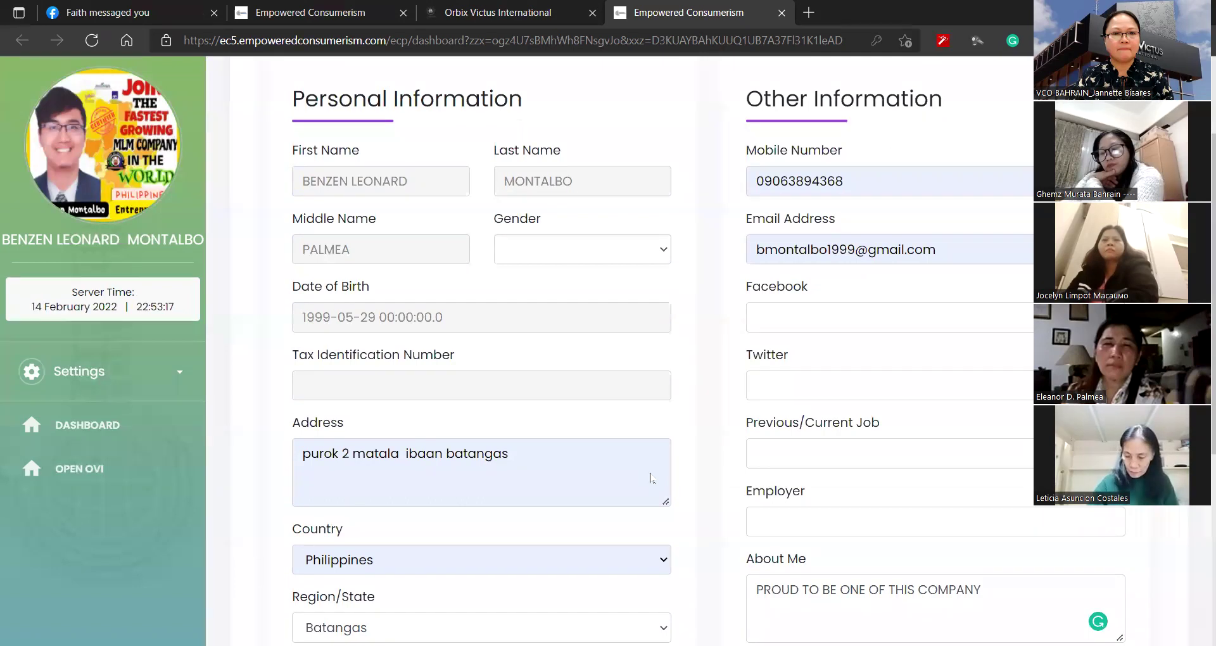
pyautogui.scroll(-5, 650, 477)
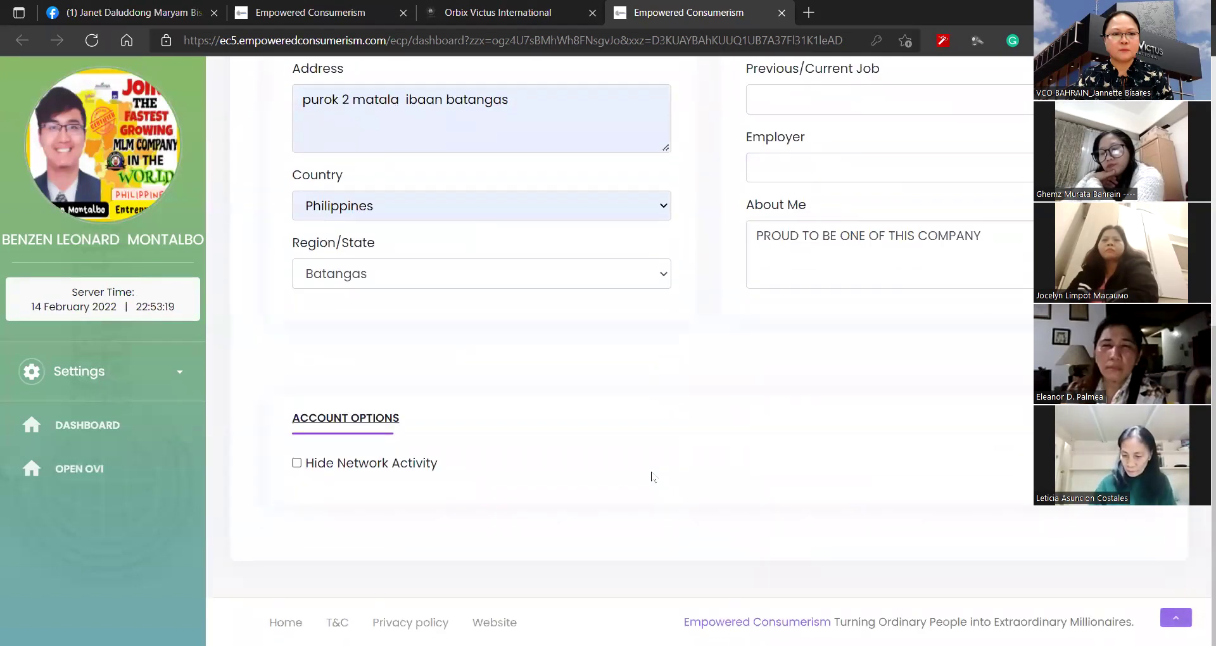
pyautogui.scroll(1, 653, 476)
pyautogui.scroll(4, 652, 474)
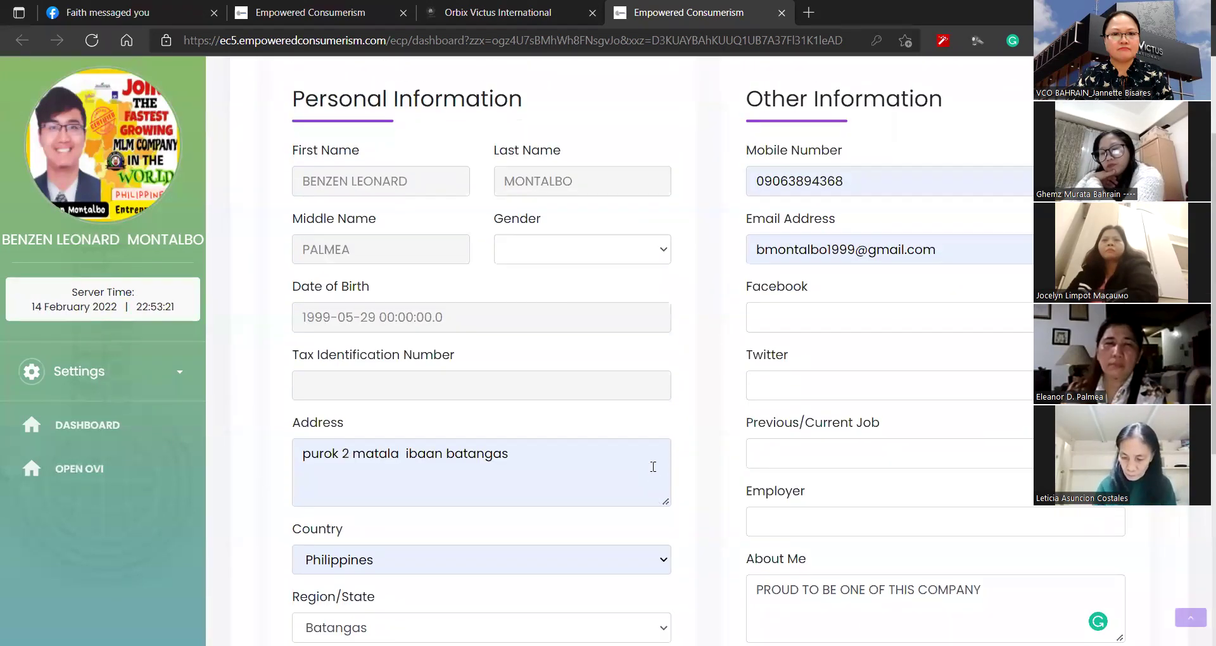
pyautogui.scroll(-3, 409, 345)
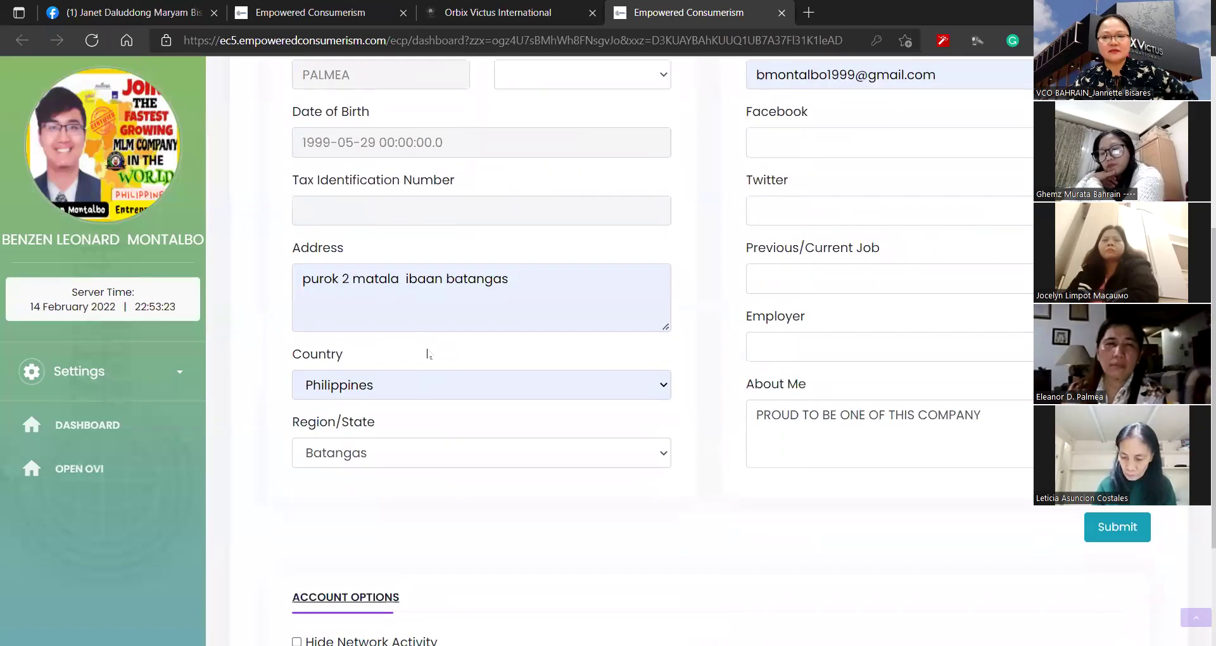
pyautogui.scroll(-3, 424, 335)
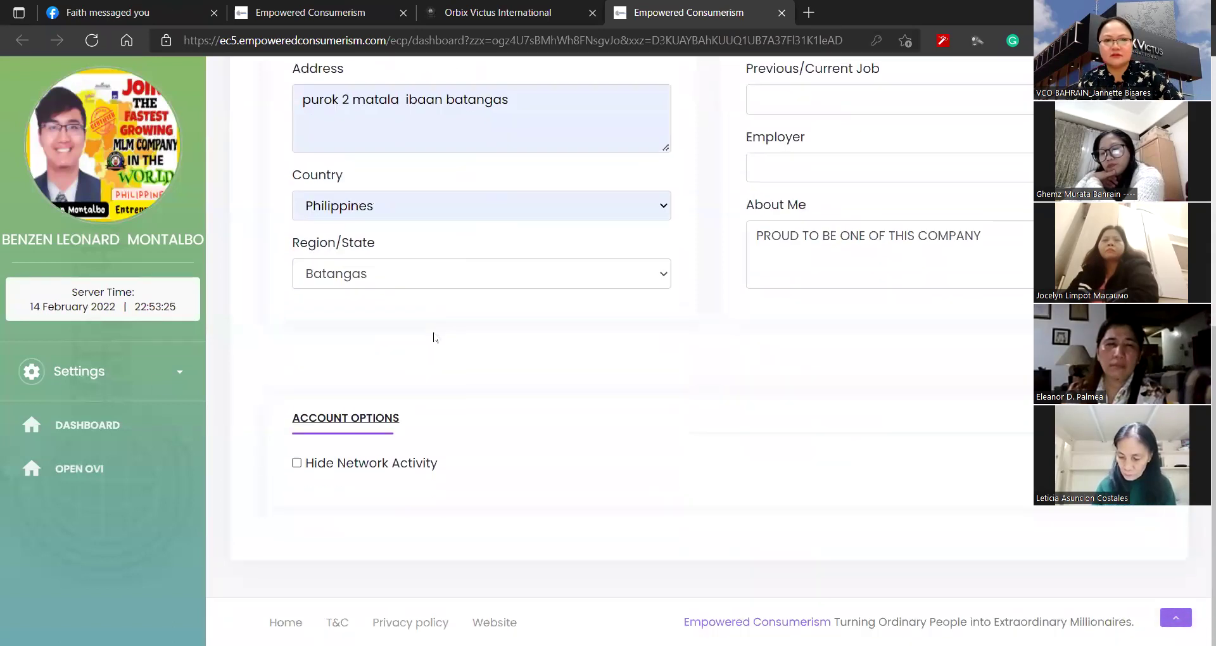
pyautogui.scroll(8, 434, 336)
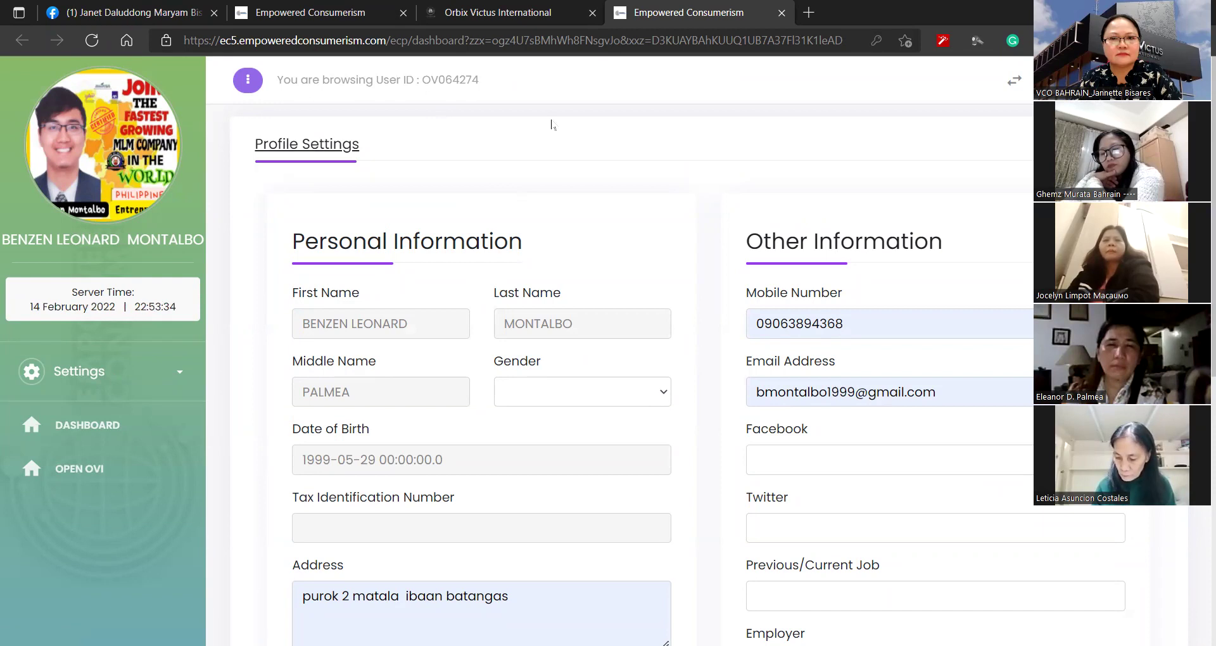
# Step: Log the other member out of the second Empowered Consumerism tab via Settings, then close the 403 error tab
pyautogui.click(285, 13)
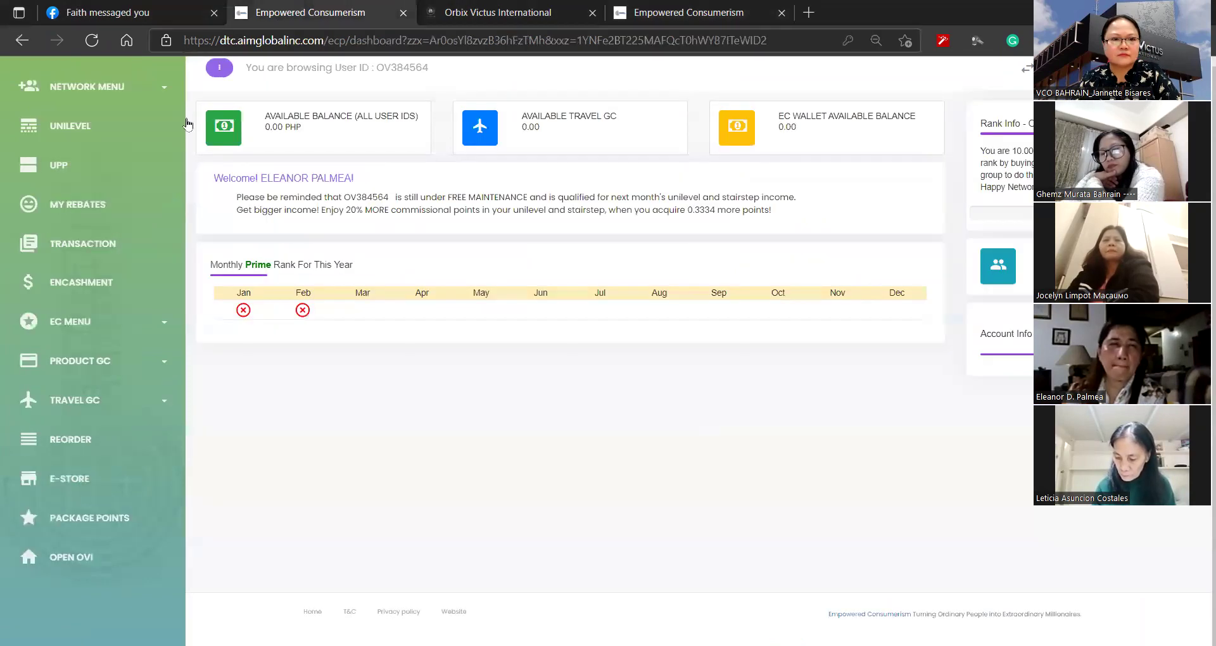
pyautogui.scroll(5, 123, 243)
pyautogui.scroll(-5, 123, 246)
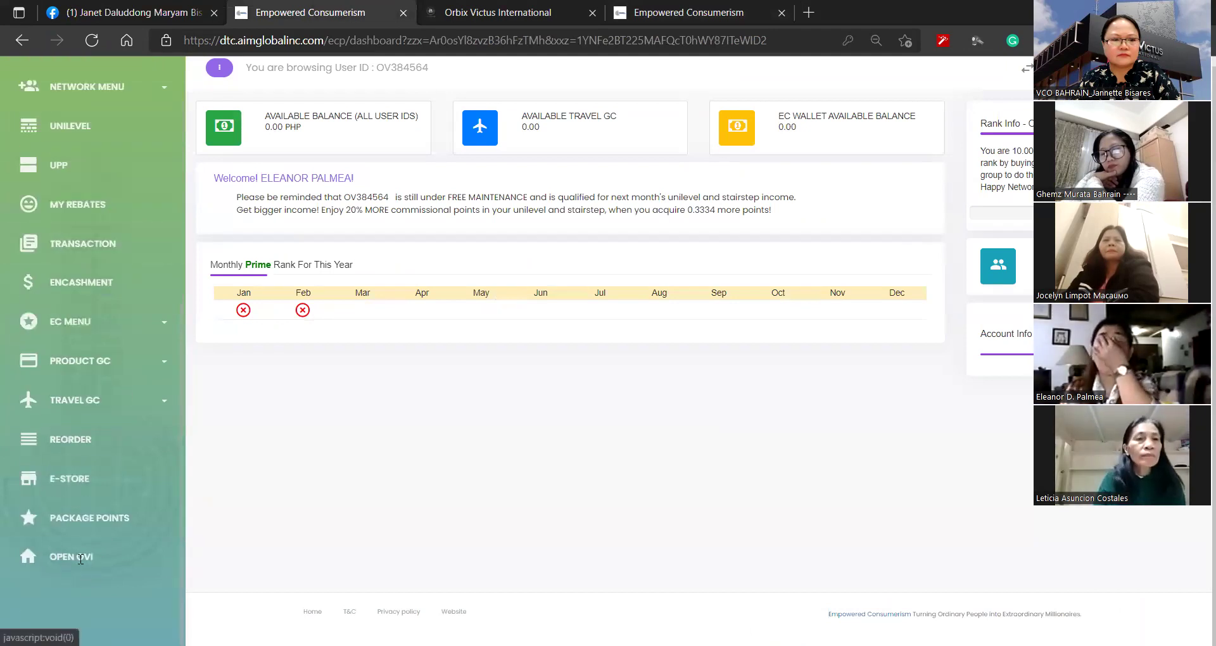
pyautogui.click(168, 92)
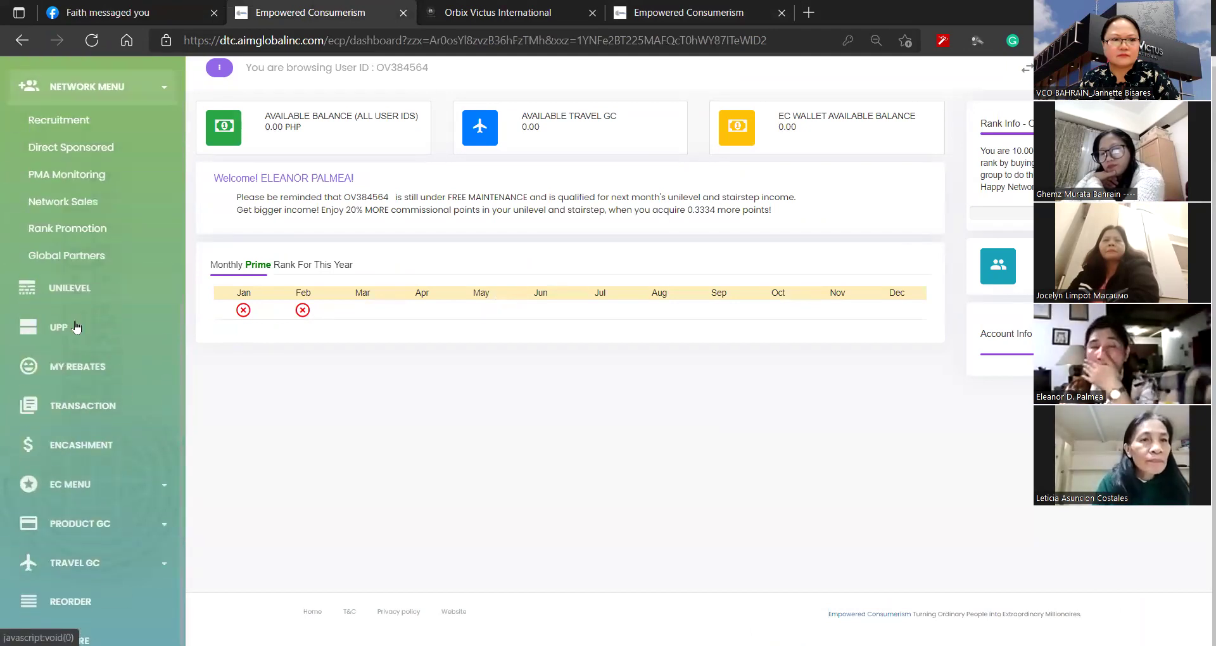
pyautogui.scroll(5, 95, 323)
pyautogui.click(157, 283)
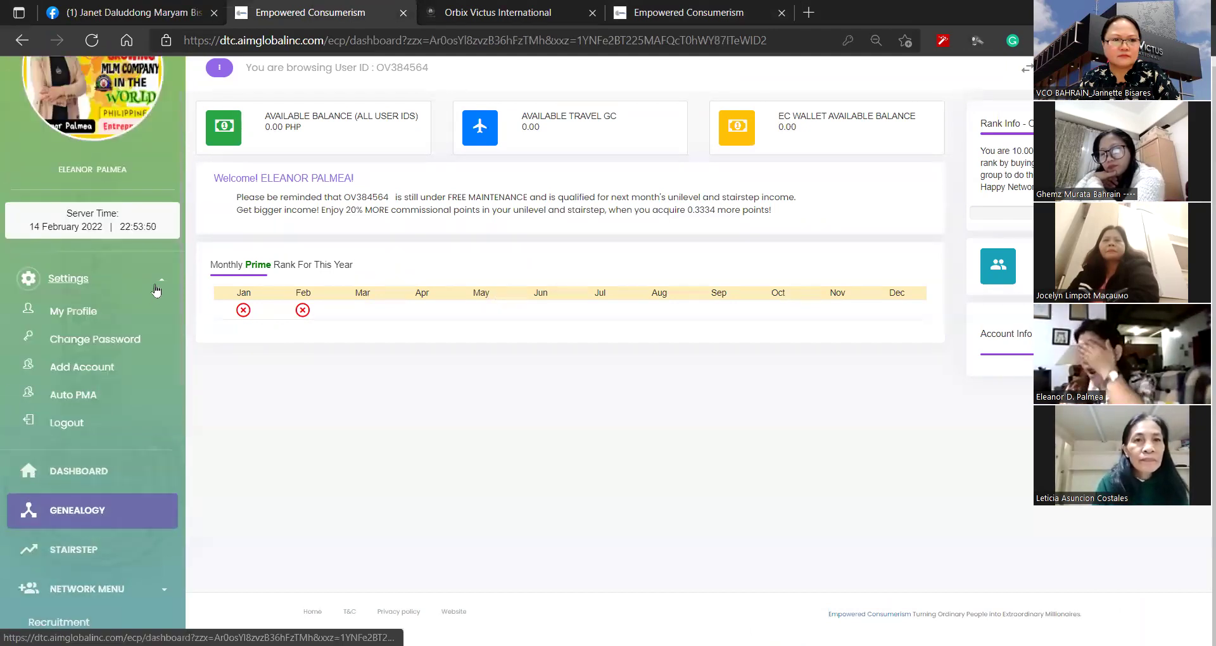
pyautogui.click(76, 431)
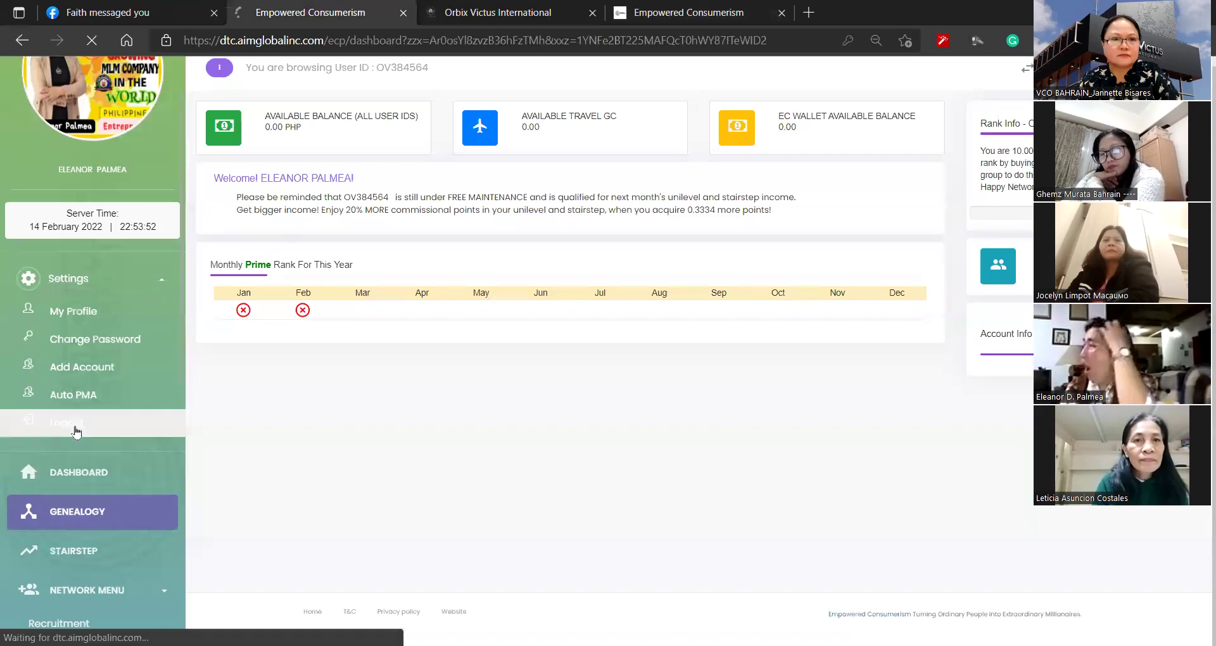
pyautogui.click(402, 13)
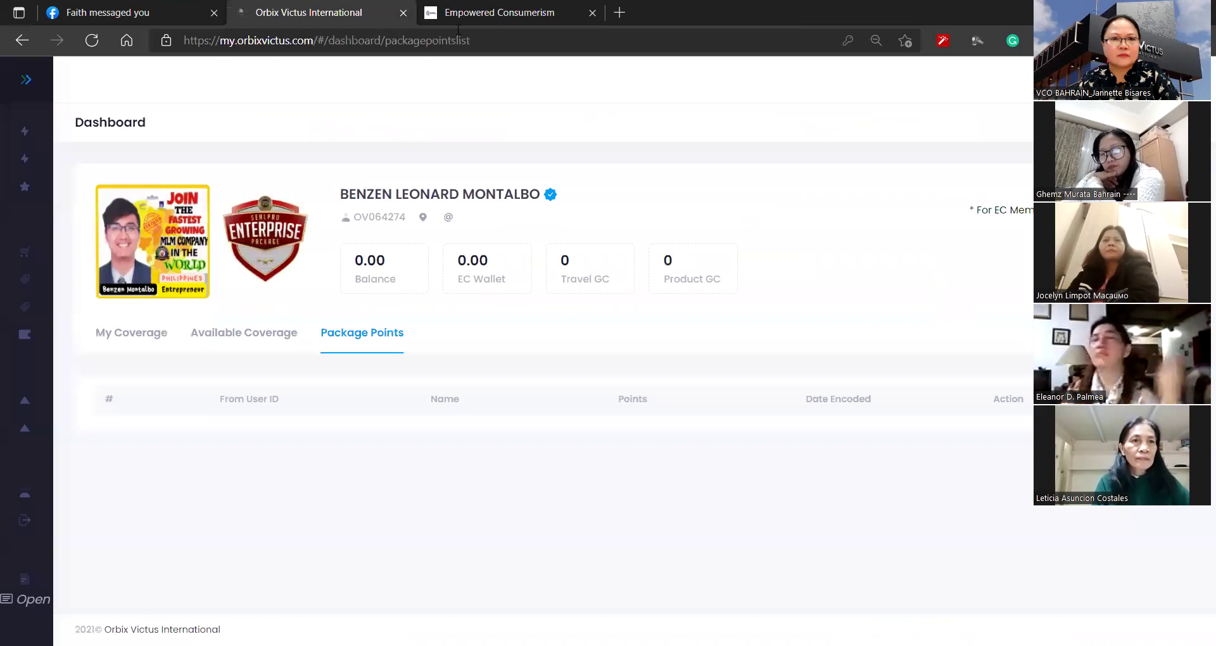
# Step: Review the completed Empowered Consumerism profile and submit it again to save
pyautogui.click(471, 12)
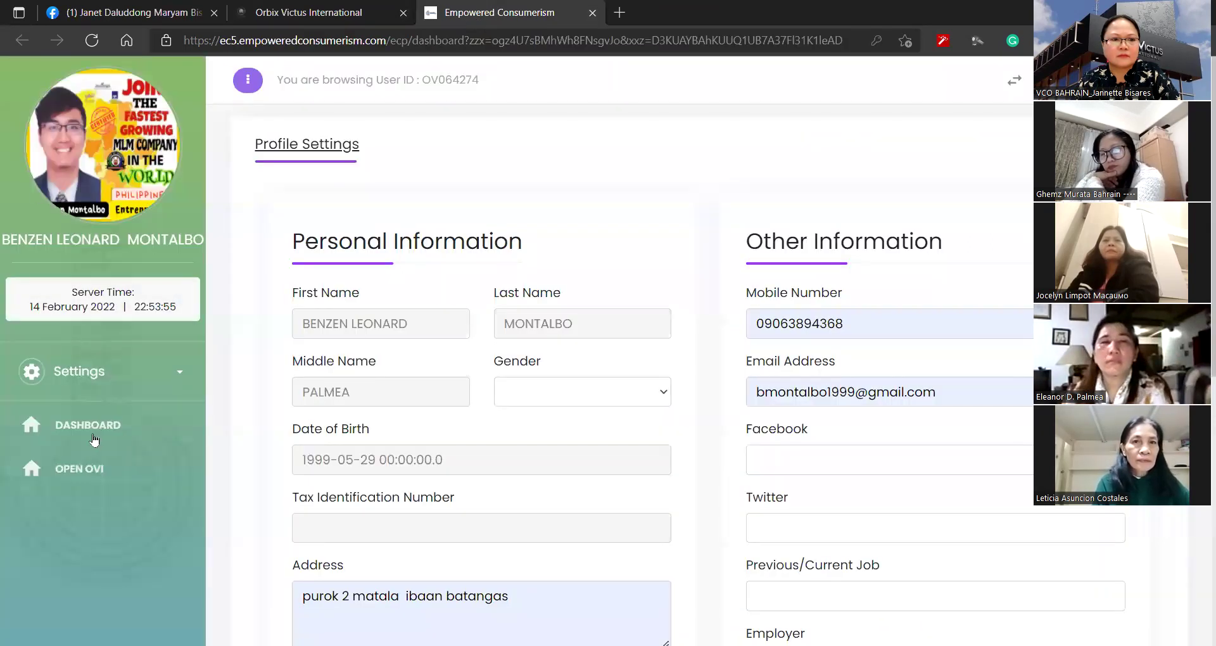
pyautogui.scroll(-4, 329, 551)
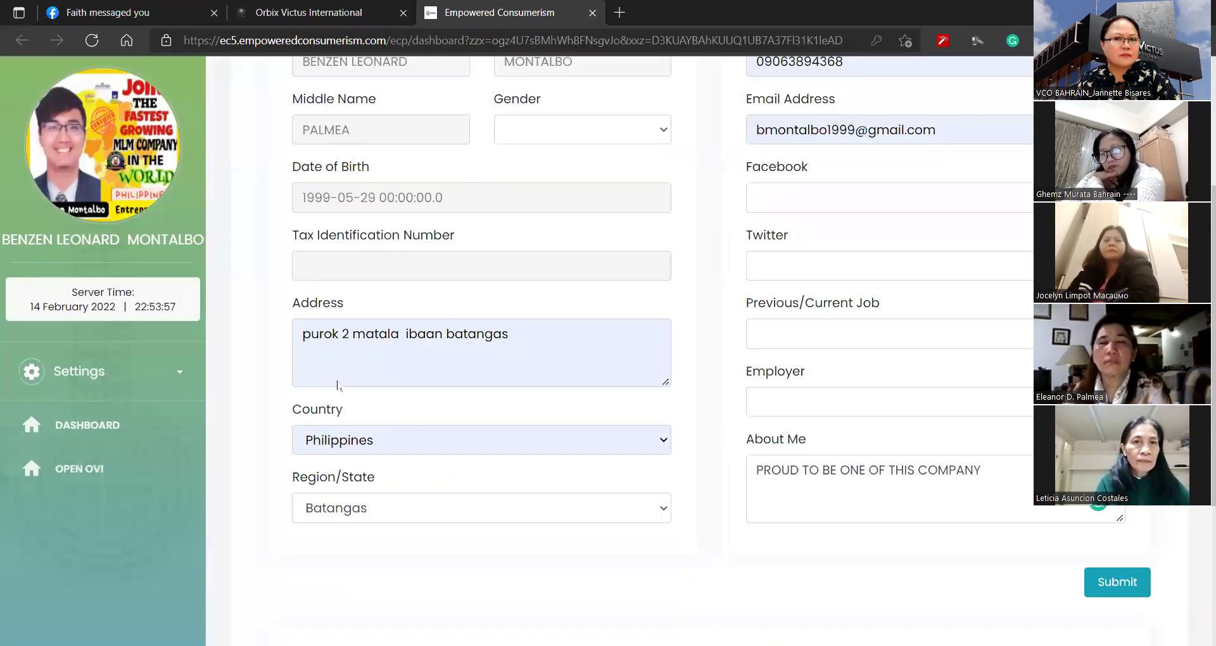
pyautogui.scroll(-4, 337, 384)
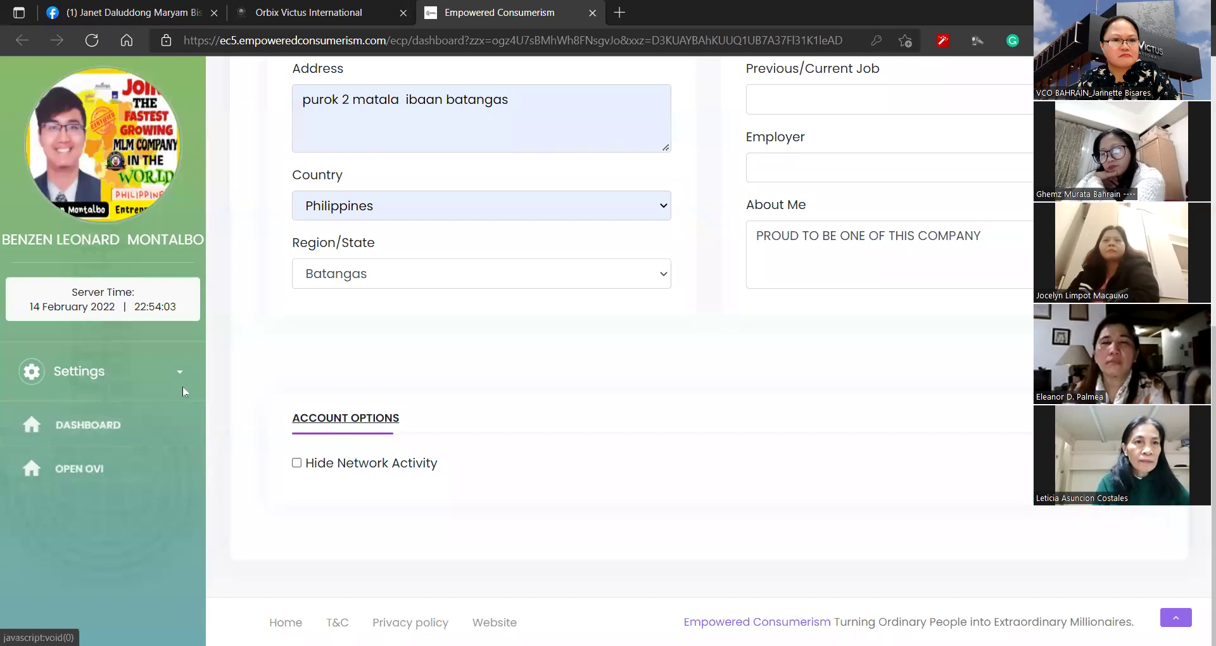
pyautogui.scroll(8, 773, 304)
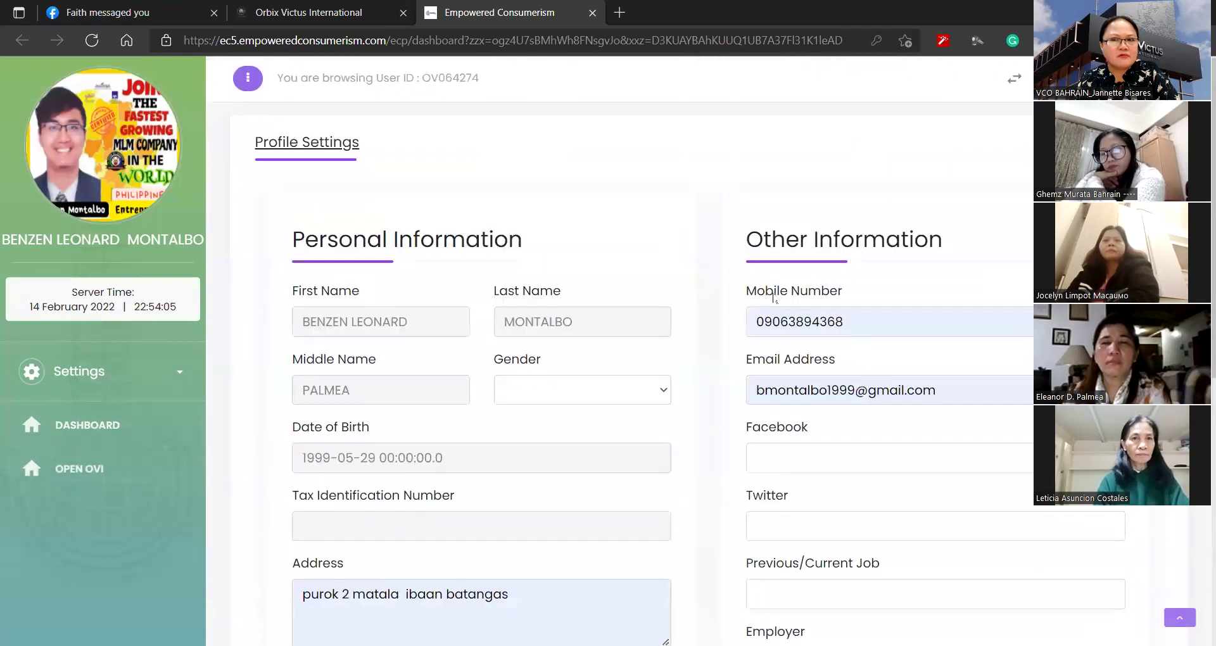
pyautogui.scroll(-8, 774, 298)
pyautogui.scroll(4, 773, 297)
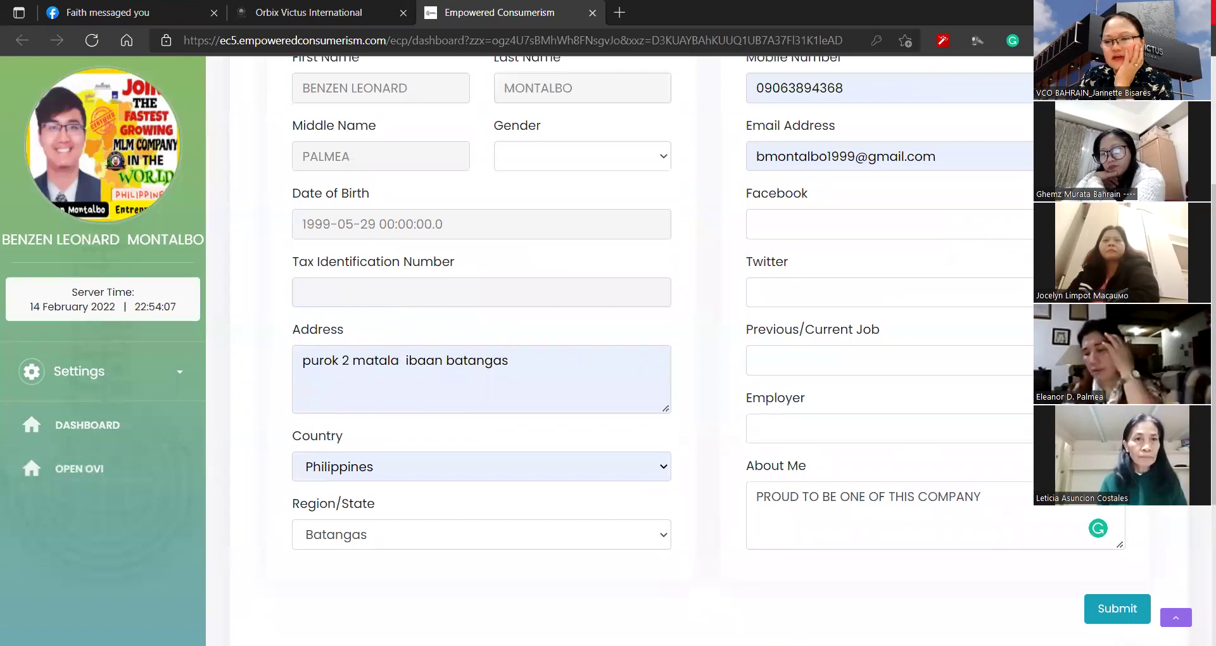
pyautogui.click(1127, 617)
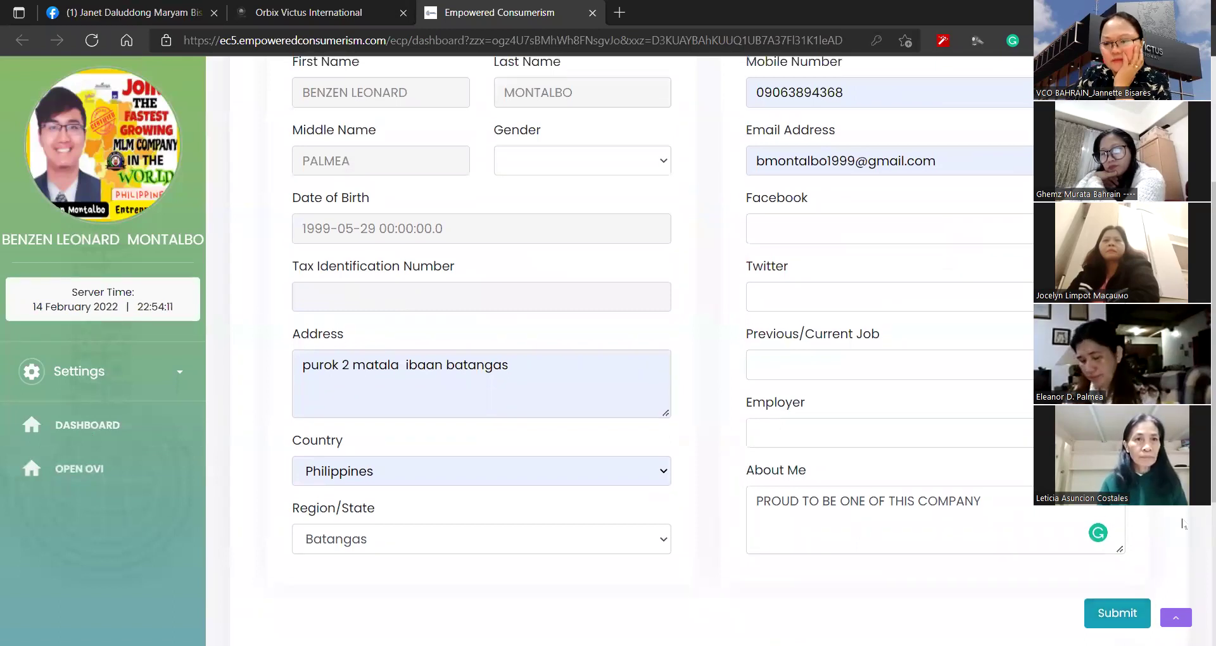
pyautogui.click(1118, 619)
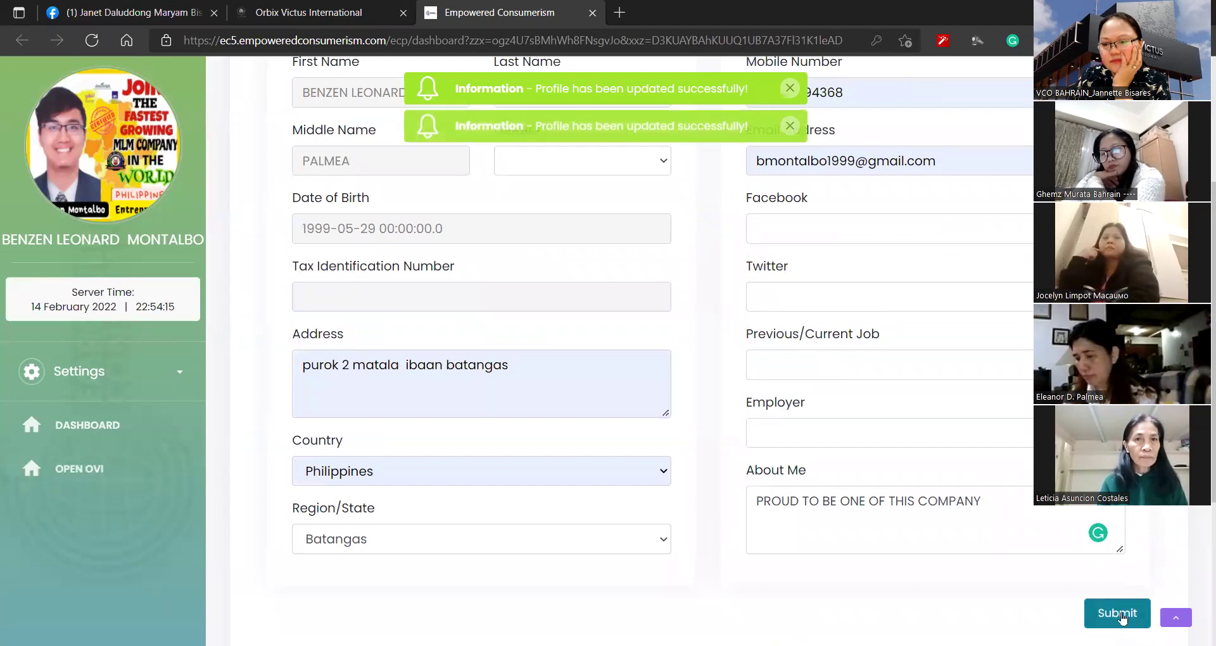
# Step: Launch a new Empowered Consumerism session from the Orbix Victus sidebar's Open EC link
pyautogui.scroll(1, 664, 507)
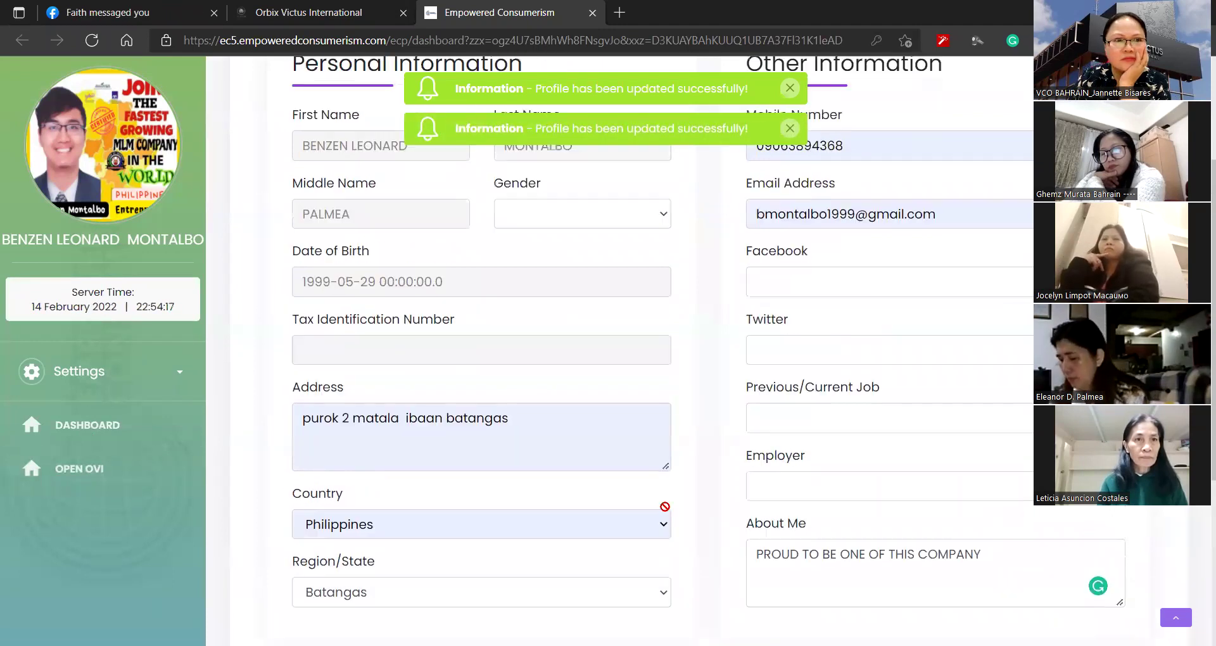
pyautogui.scroll(3, 664, 507)
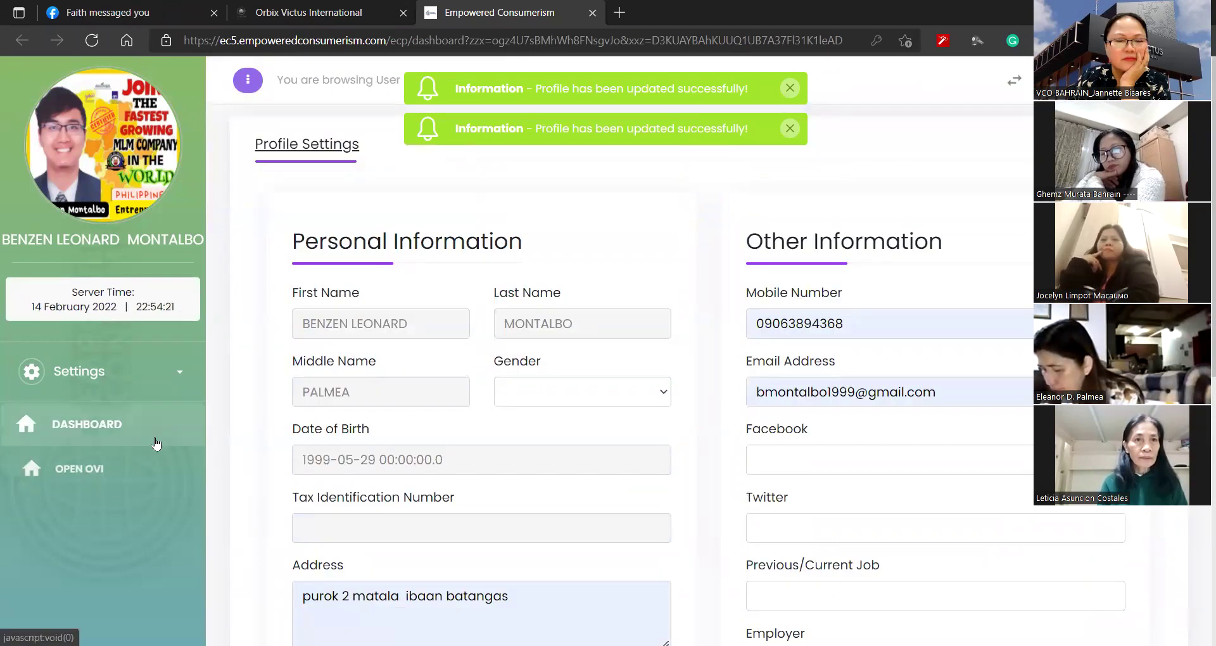
pyautogui.click(310, 14)
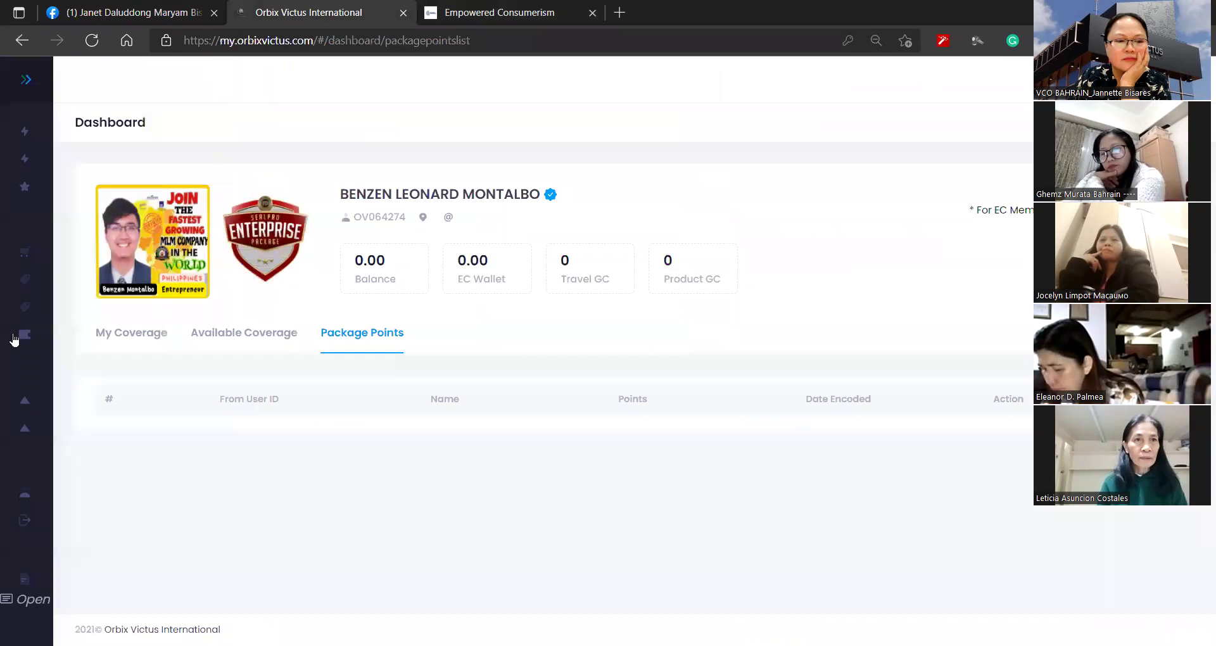
pyautogui.click(61, 609)
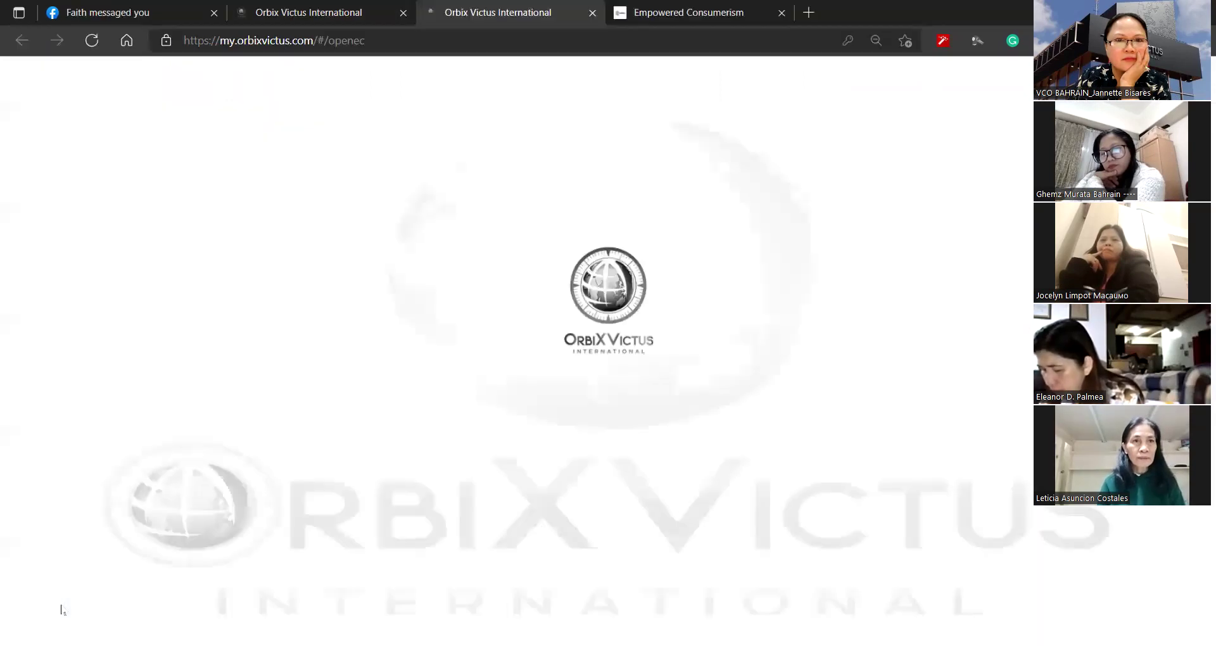
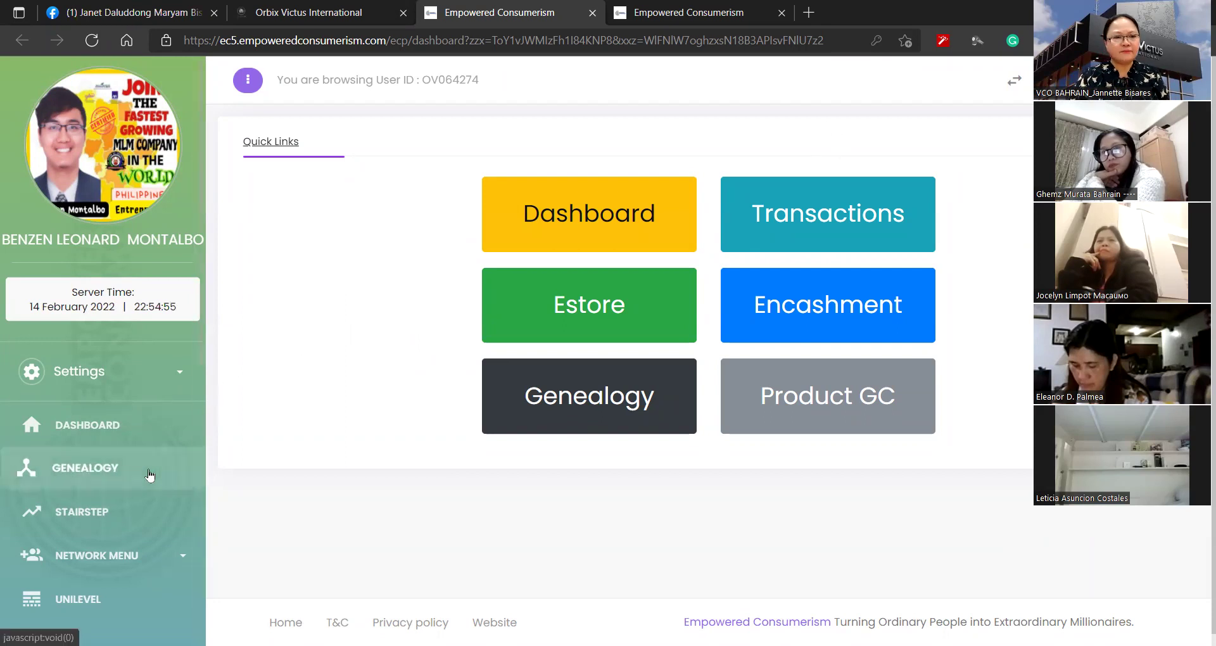
# Step: Reload the member dashboard via the Dashboard quick link so the Details Update Required form appears
pyautogui.scroll(-5, 89, 459)
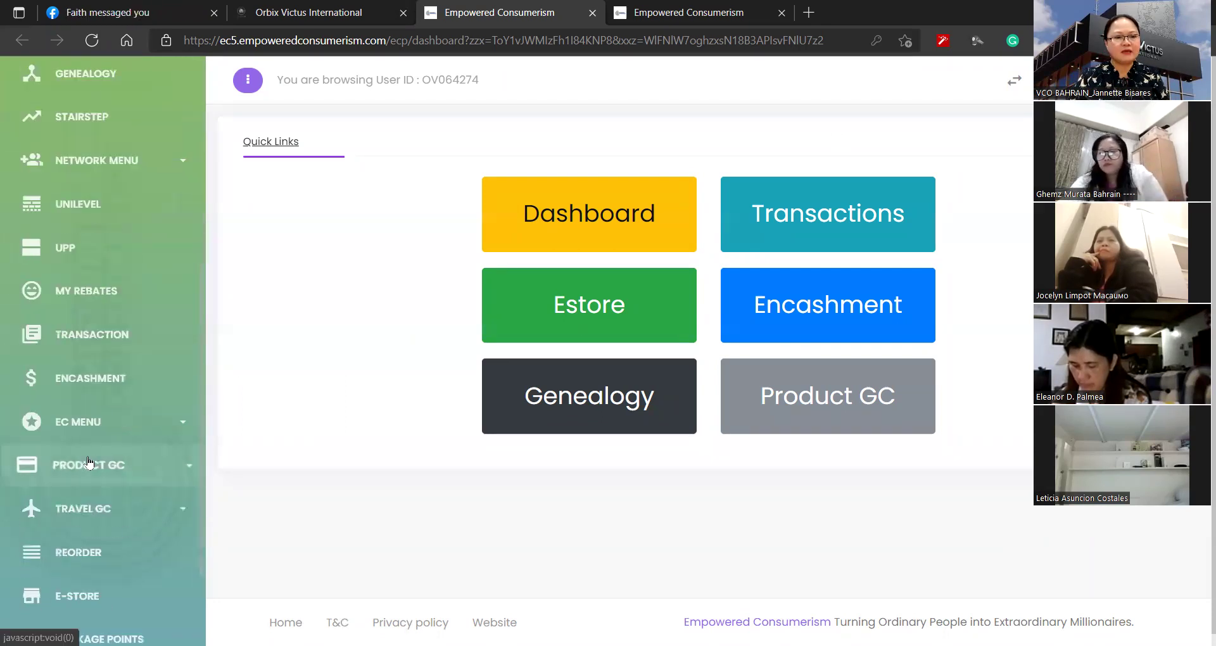
pyautogui.scroll(5, 89, 459)
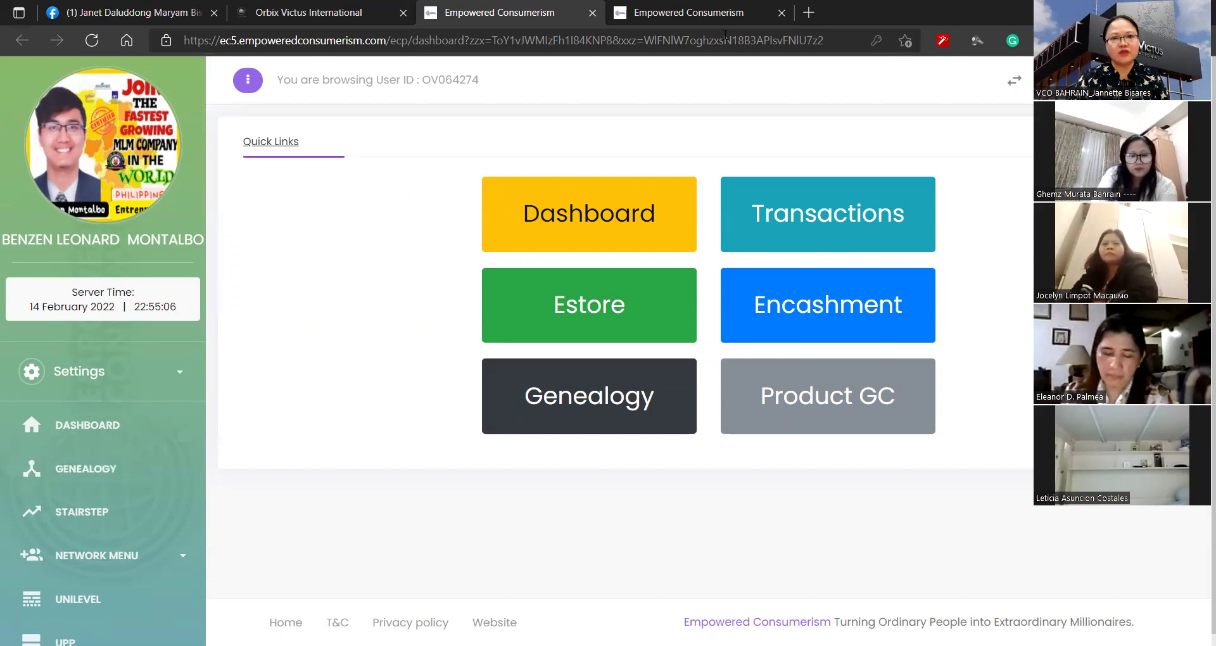
pyautogui.scroll(-3, 101, 492)
pyautogui.scroll(3, 101, 493)
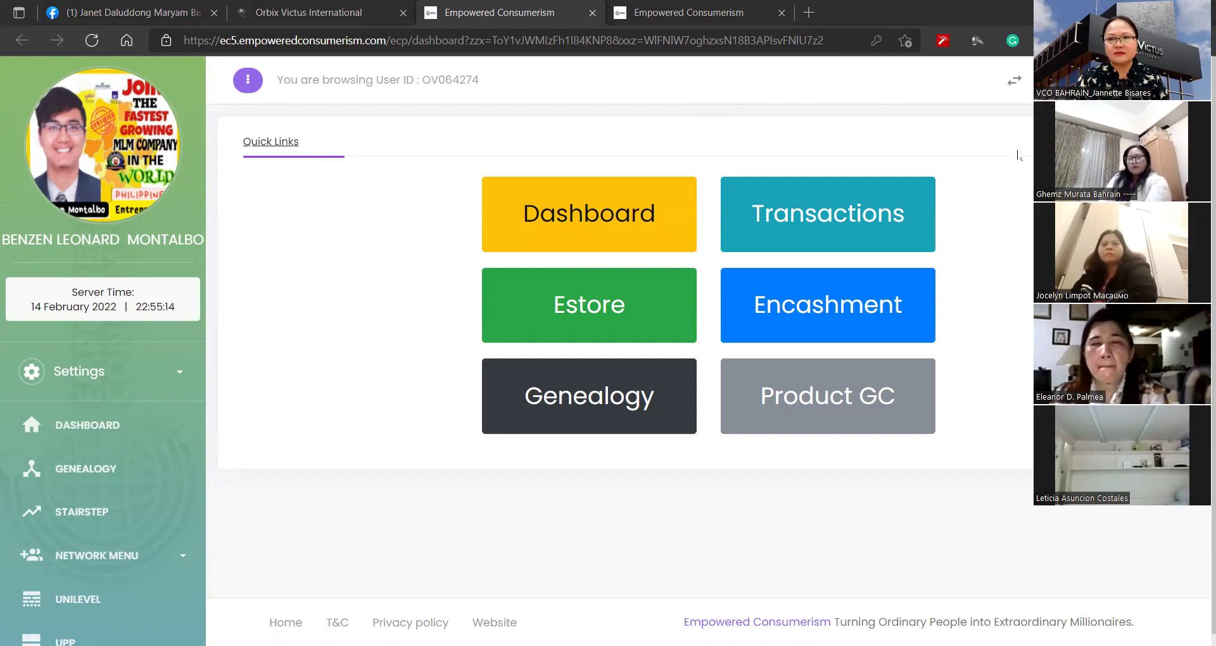
pyautogui.click(516, 227)
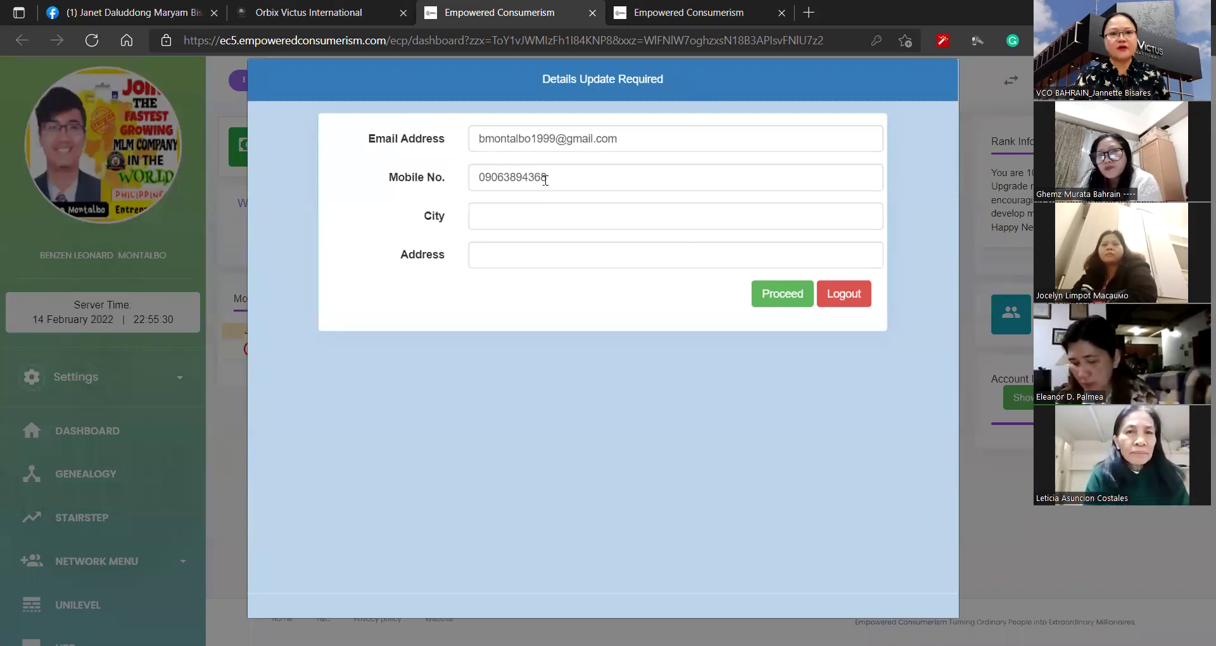
# Step: Enter Batangas as the city, fill the address from the saved entry, submit, and close the success notice
pyautogui.click(535, 222)
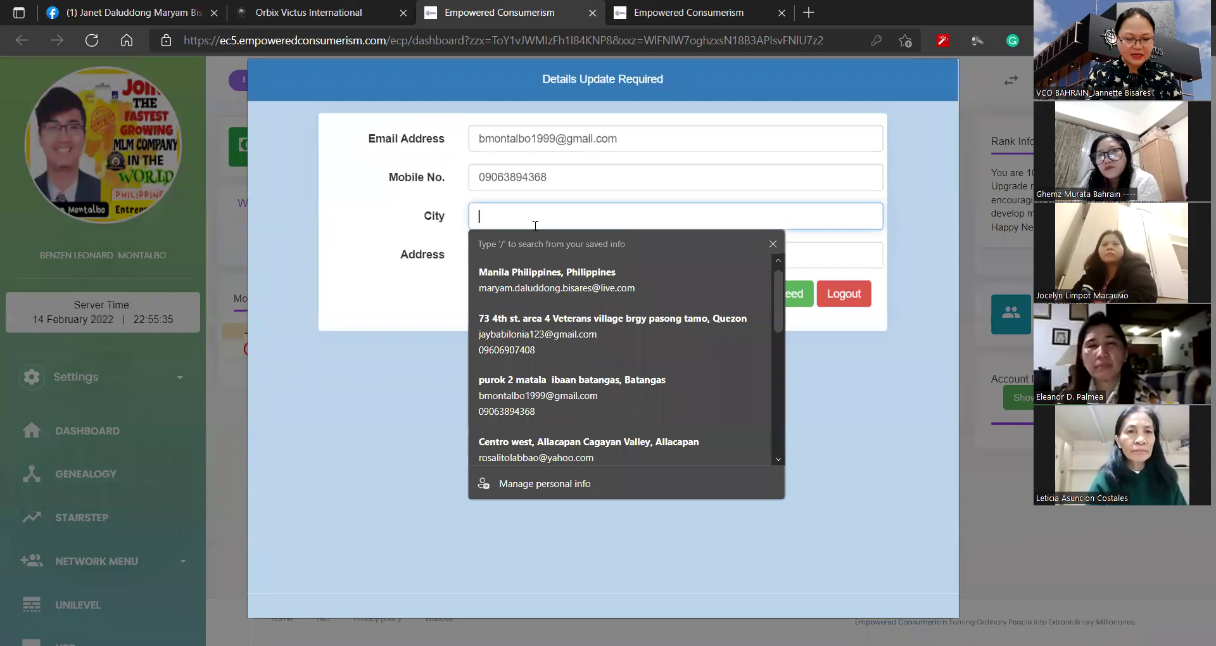
pyautogui.write('Bata')
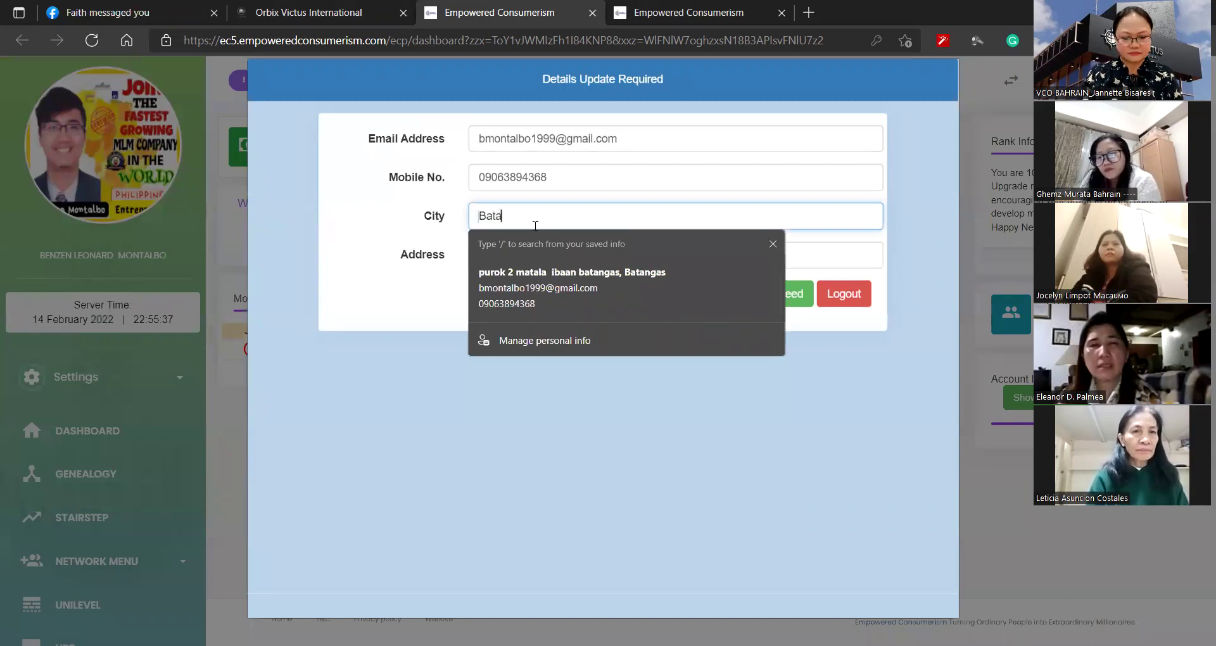
pyautogui.write('ngas')
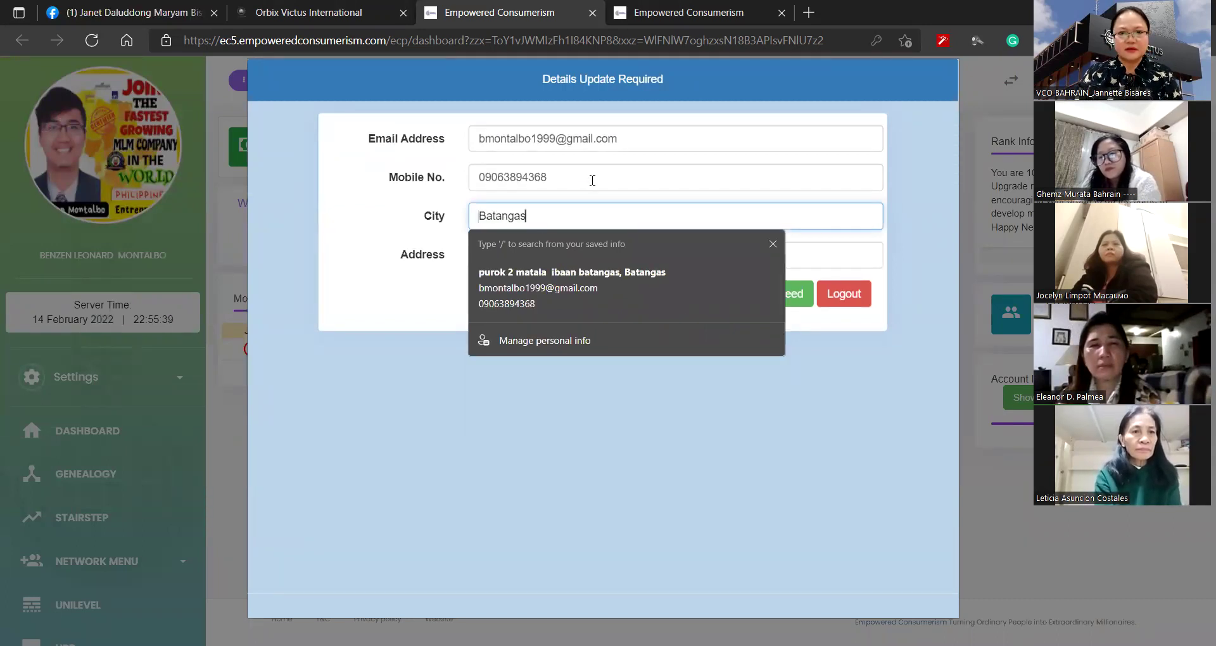
pyautogui.click(774, 244)
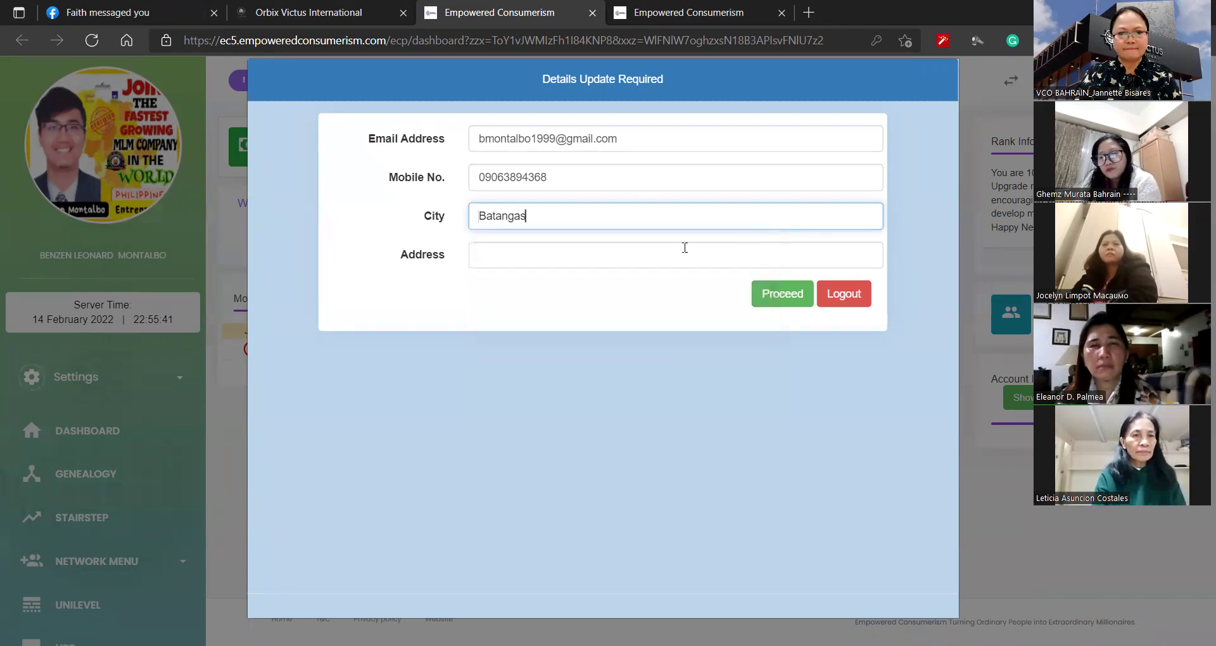
pyautogui.click(563, 267)
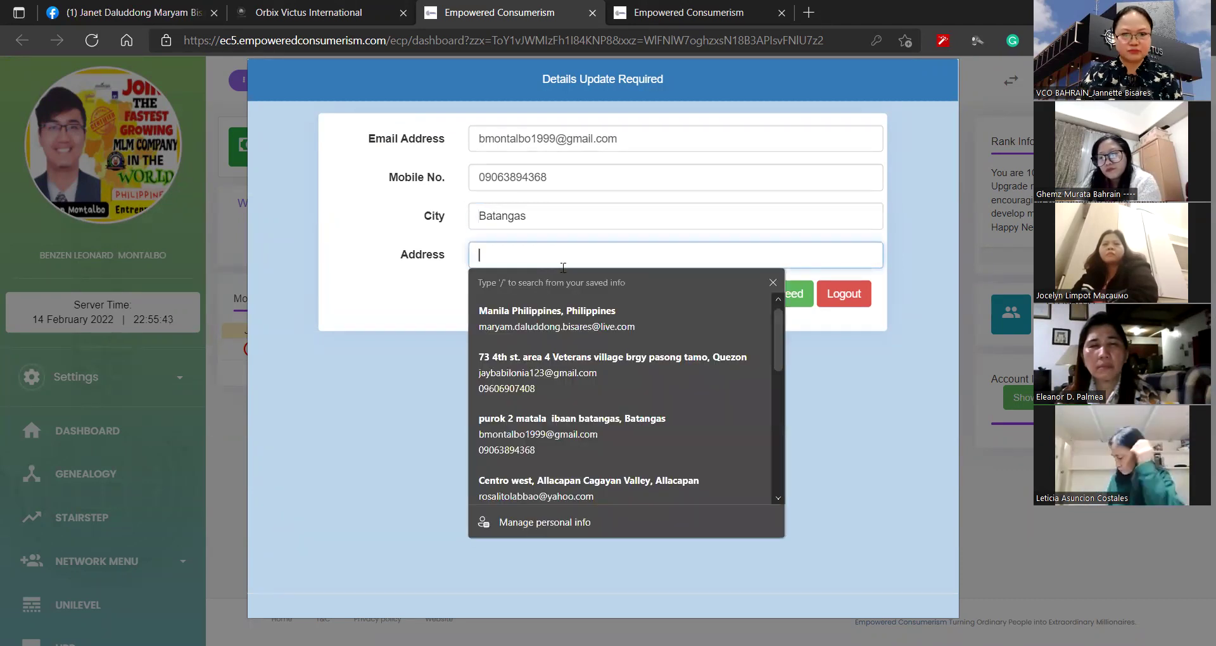
pyautogui.click(583, 383)
pyautogui.click(585, 417)
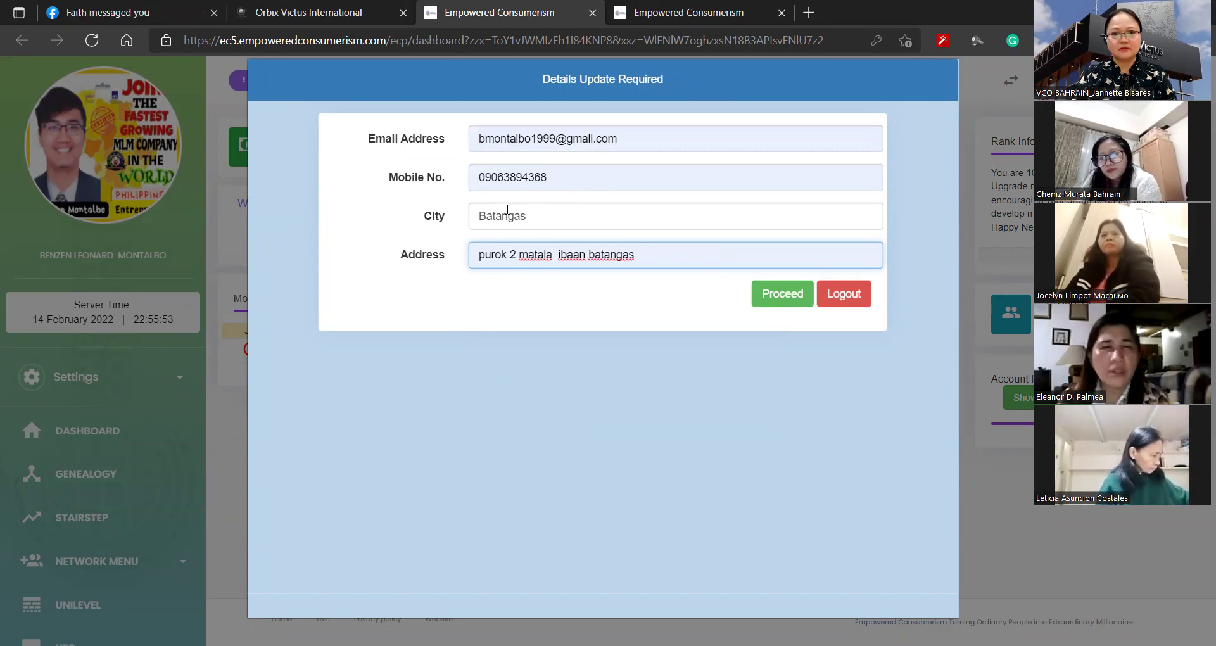
pyautogui.click(771, 295)
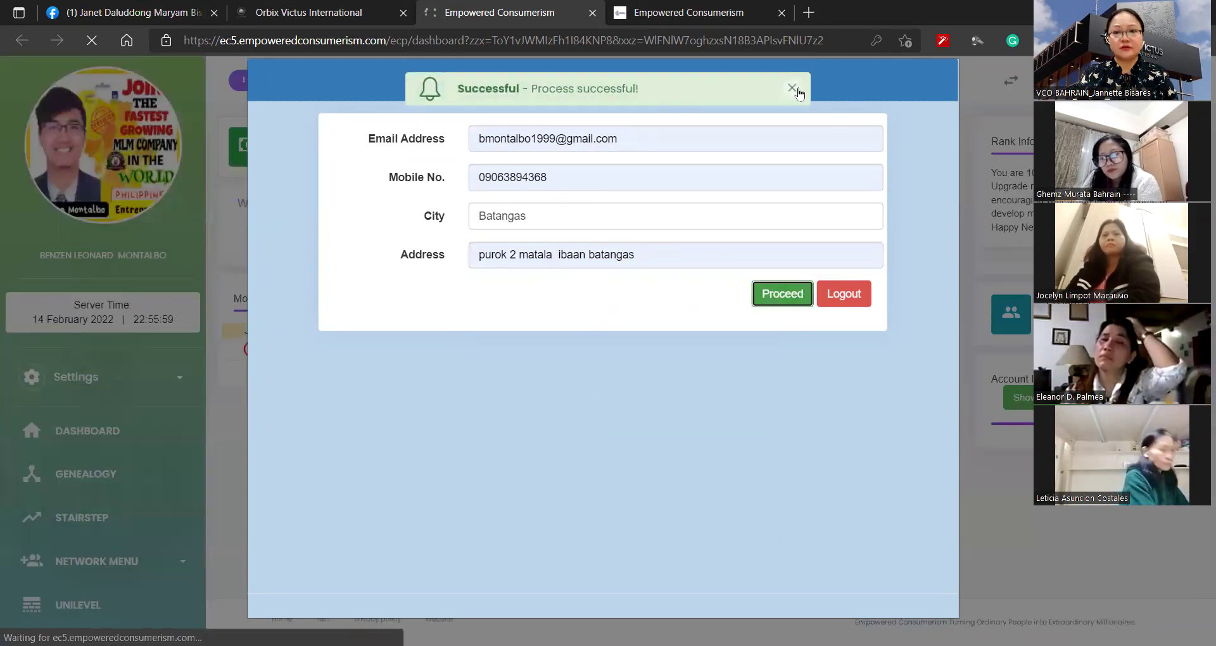
pyautogui.click(797, 89)
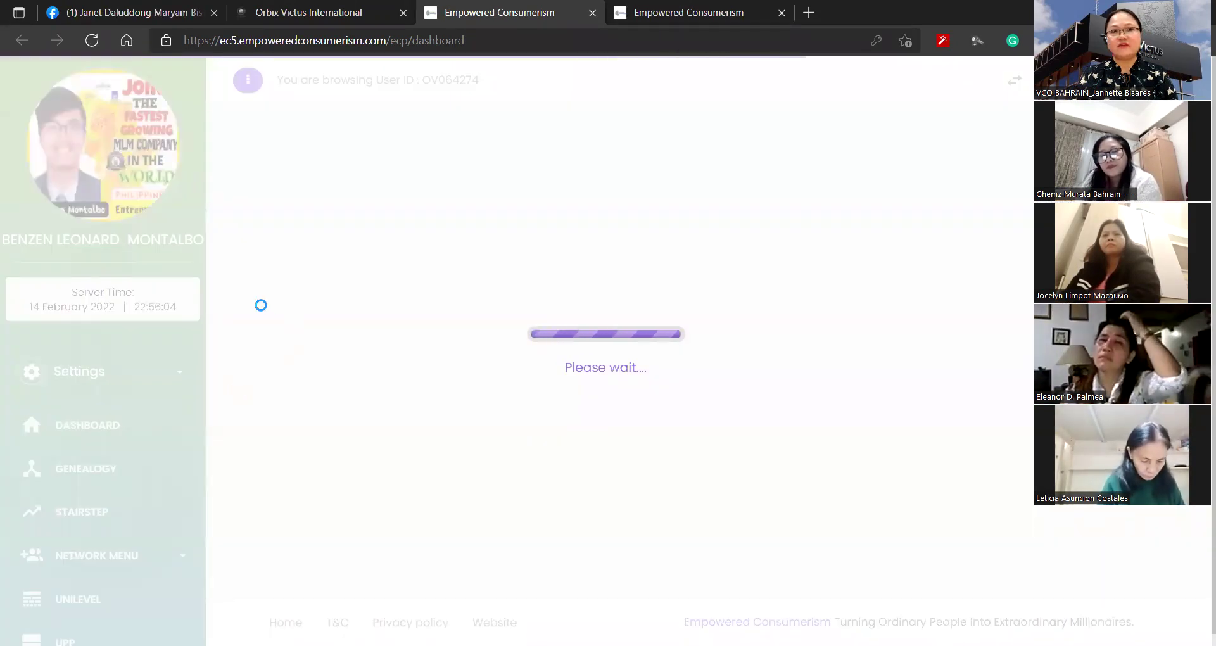
# Step: Reload the dashboard, now showing 0.00 balances, and reveal the Account Info details
pyautogui.scroll(-8, 181, 326)
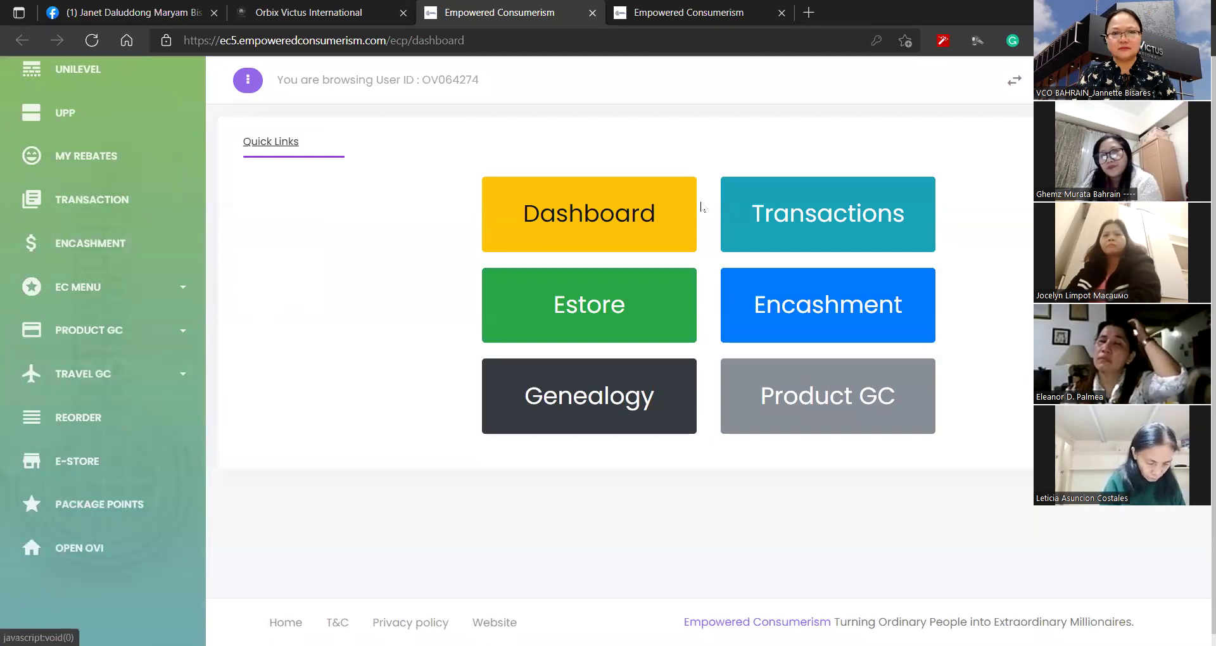
pyautogui.click(561, 203)
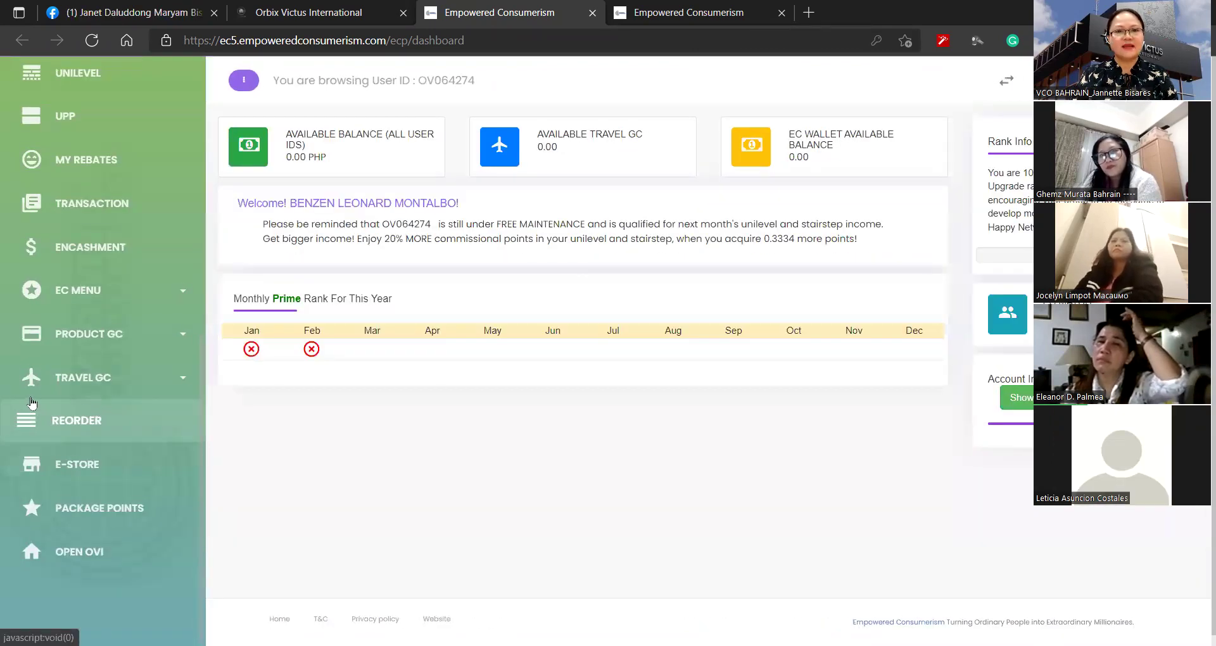
pyautogui.scroll(7, 94, 410)
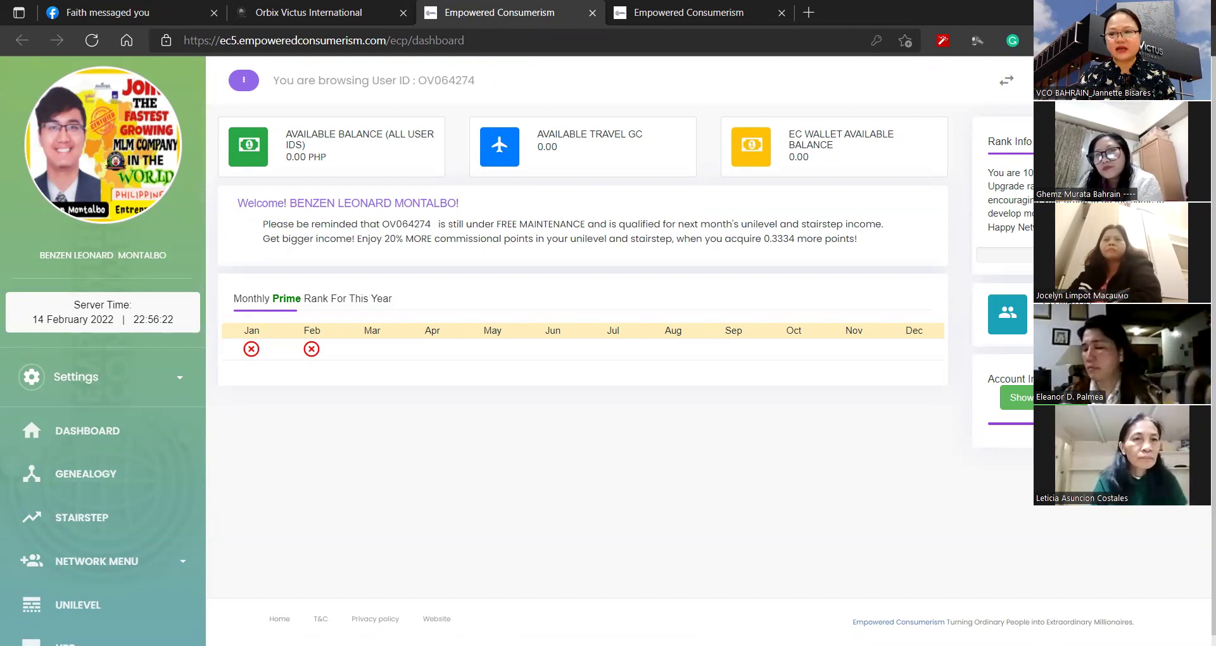
pyautogui.click(1016, 397)
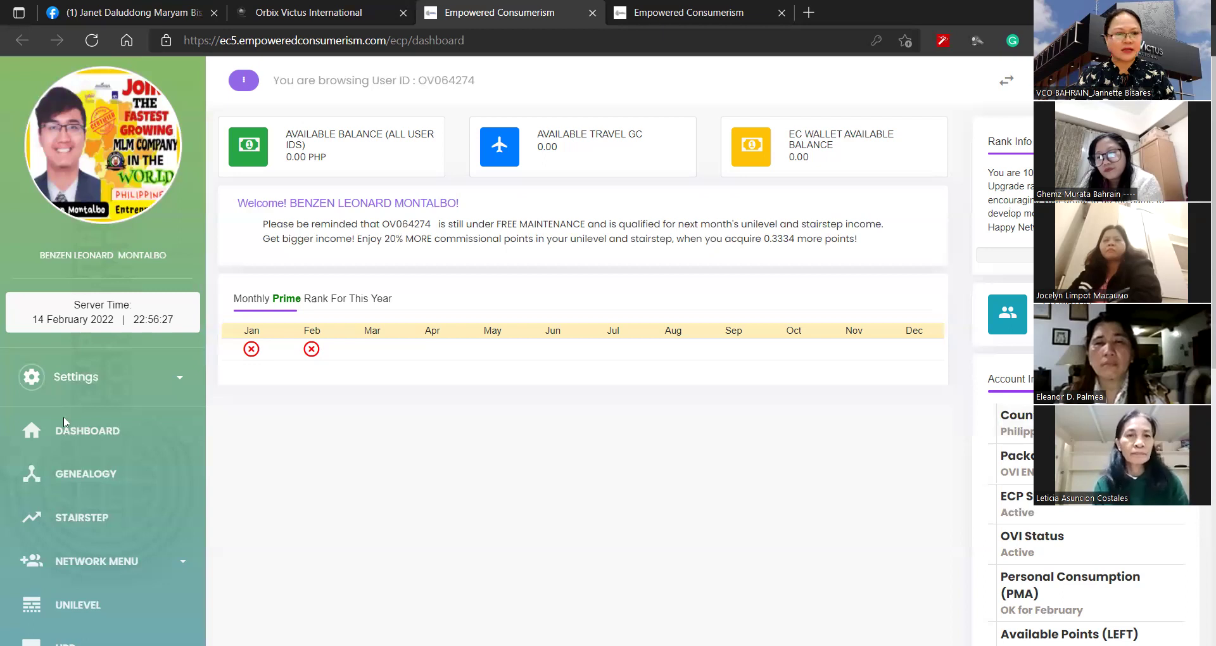
# Step: Log out of the member account from the Settings menu in the left sidebar
pyautogui.click(179, 381)
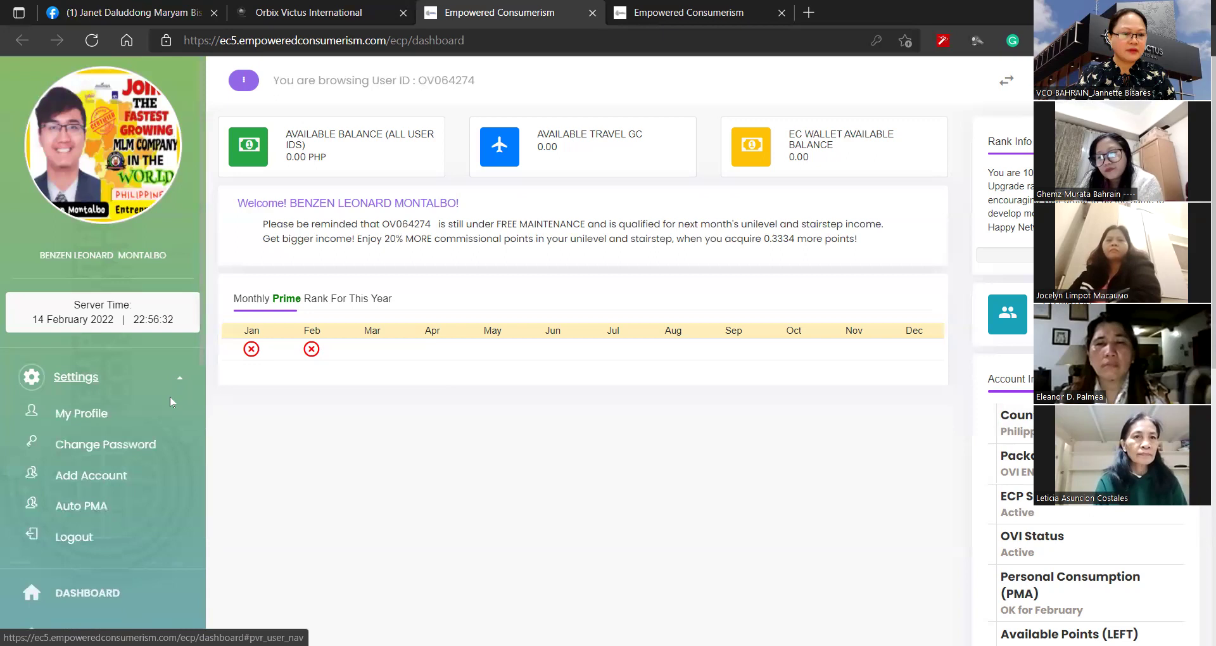
pyautogui.click(88, 538)
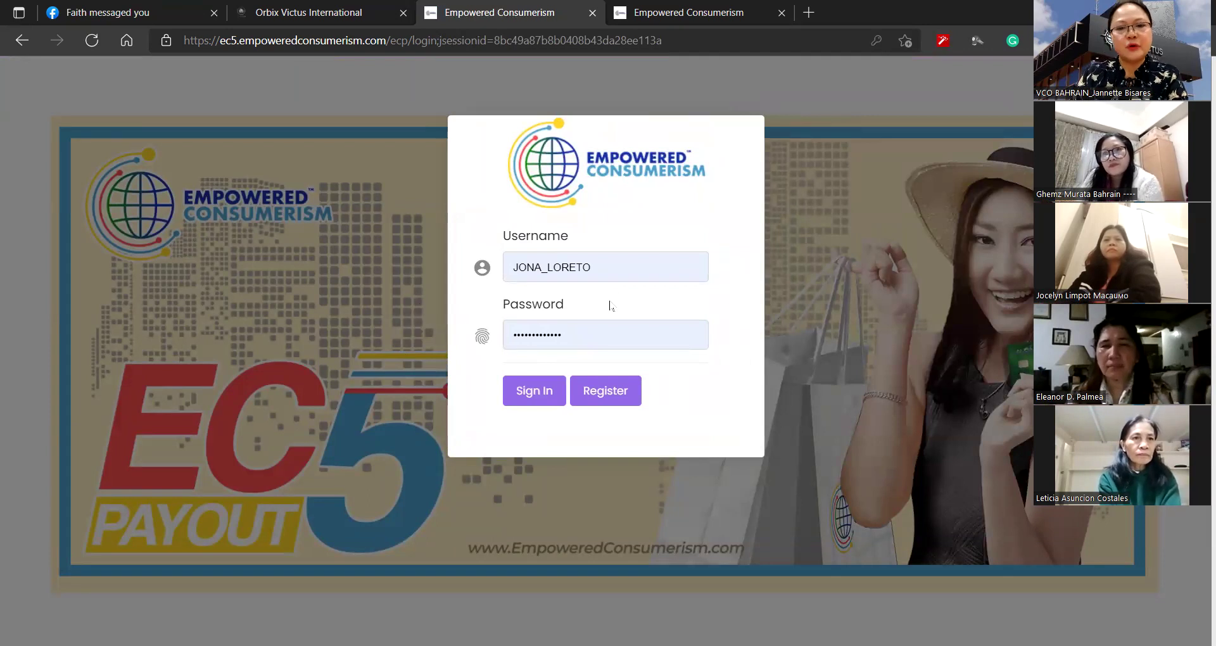
# Step: Erase the saved username on the login form and start typing a different member's username
pyautogui.click(619, 267)
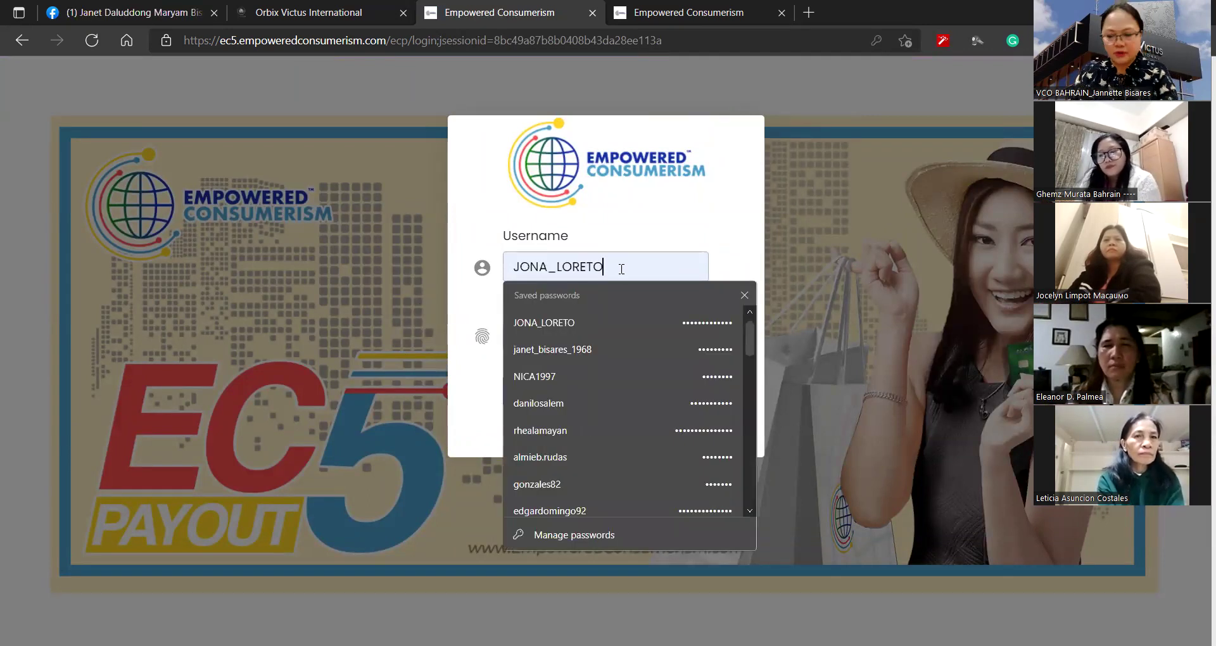
pyautogui.press('BackSpace')
pyautogui.press('BackSpace')
pyautogui.press('BackSpace')
pyautogui.press('BackSpace')
pyautogui.press('BackSpace')
pyautogui.press('BackSpace')
pyautogui.press('BackSpace')
pyautogui.press('BackSpace')
pyautogui.press('BackSpace')
pyautogui.press('BackSpace')
pyautogui.press('BackSpace')
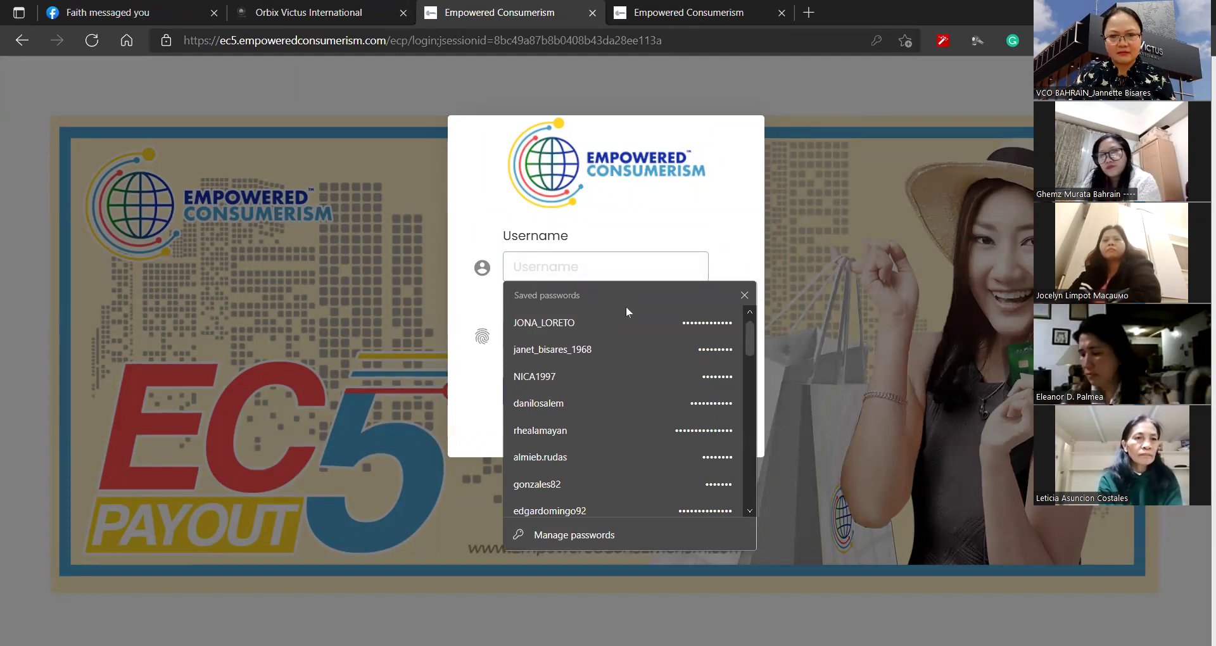
pyautogui.write('b')
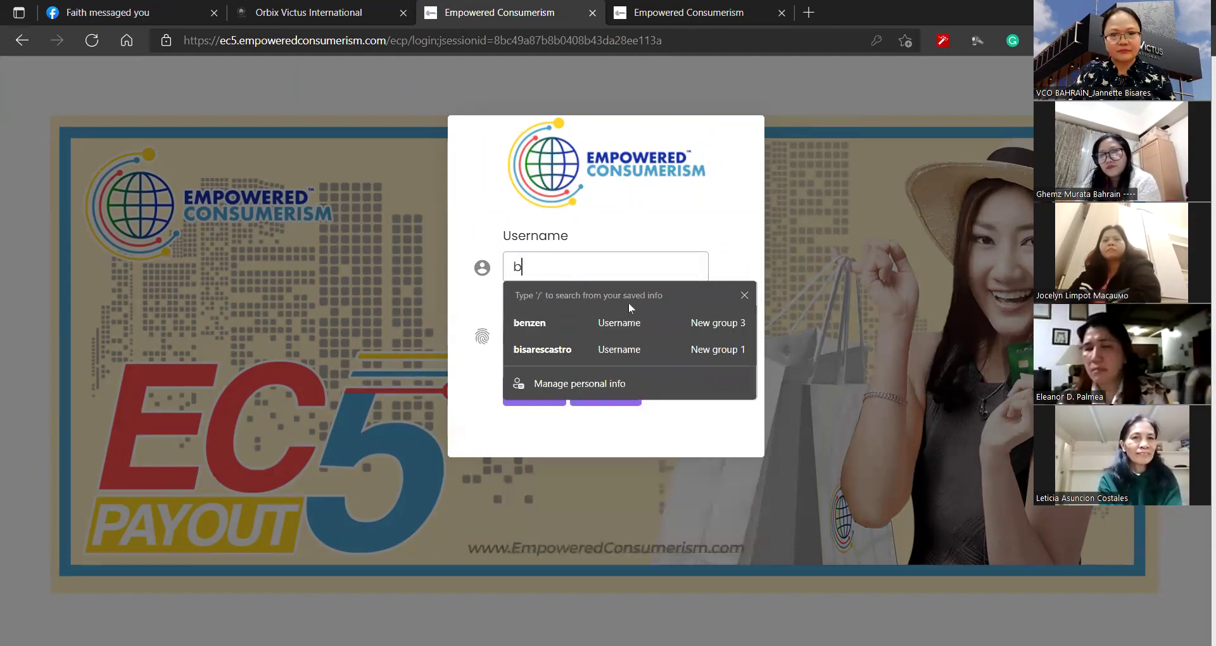
pyautogui.click(801, 196)
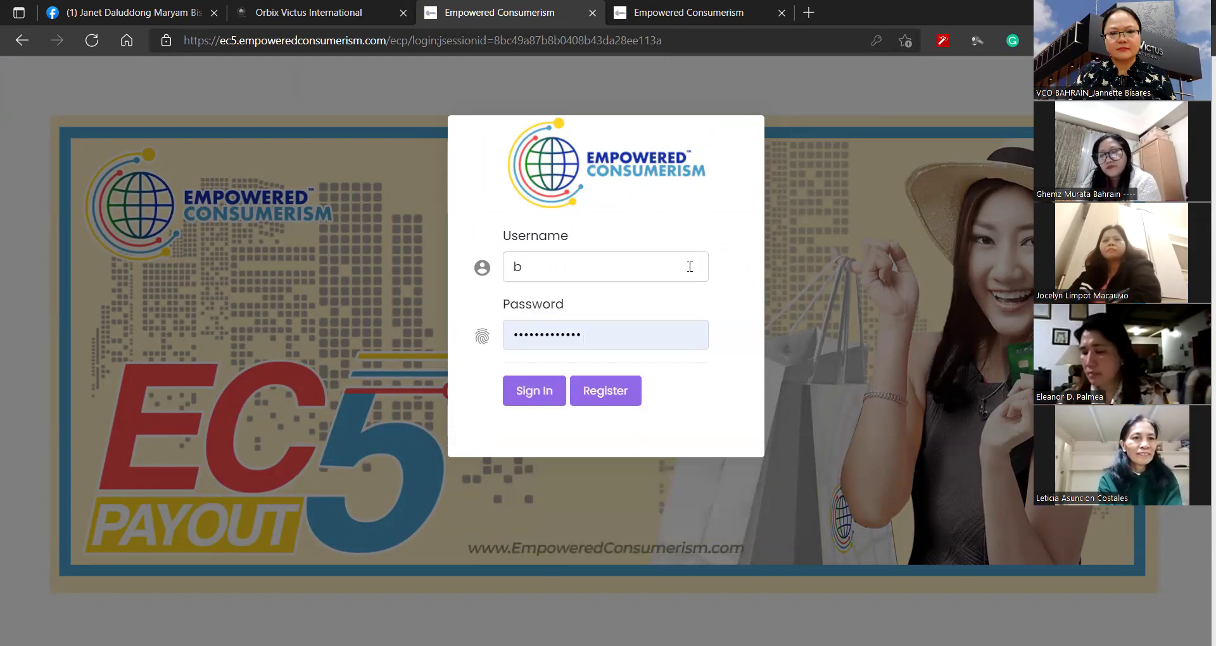
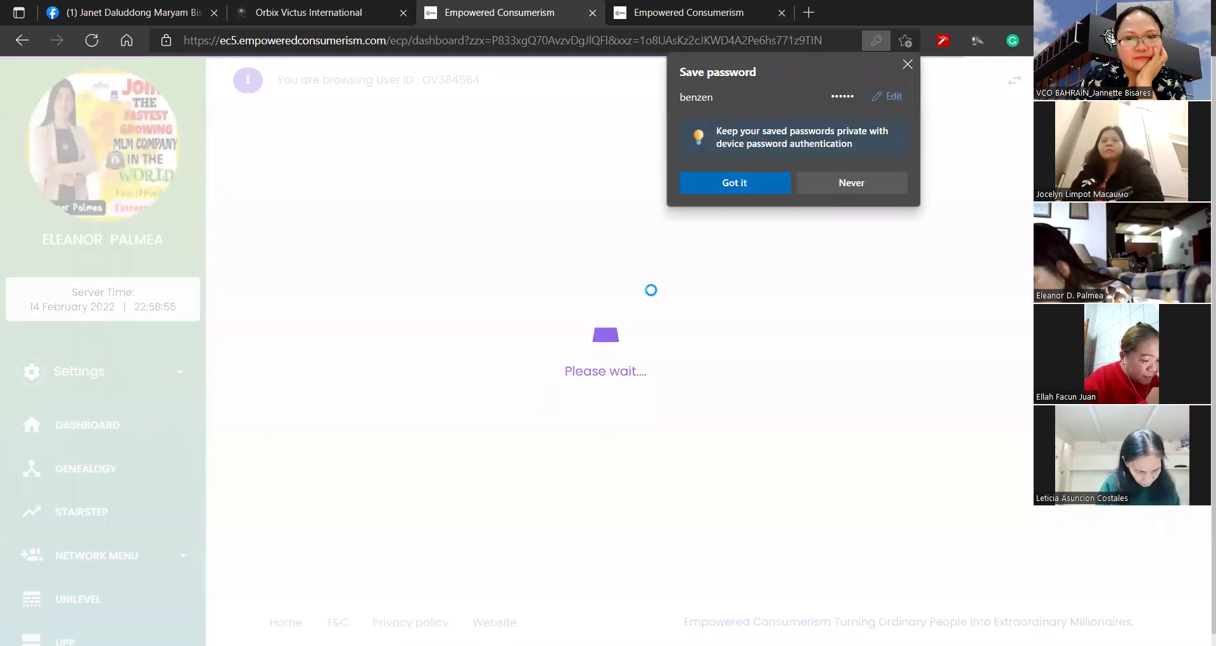
# Step: Dismiss the save-password prompt and open the member dashboard showing the 6,000.00 PHP balance
pyautogui.click(774, 184)
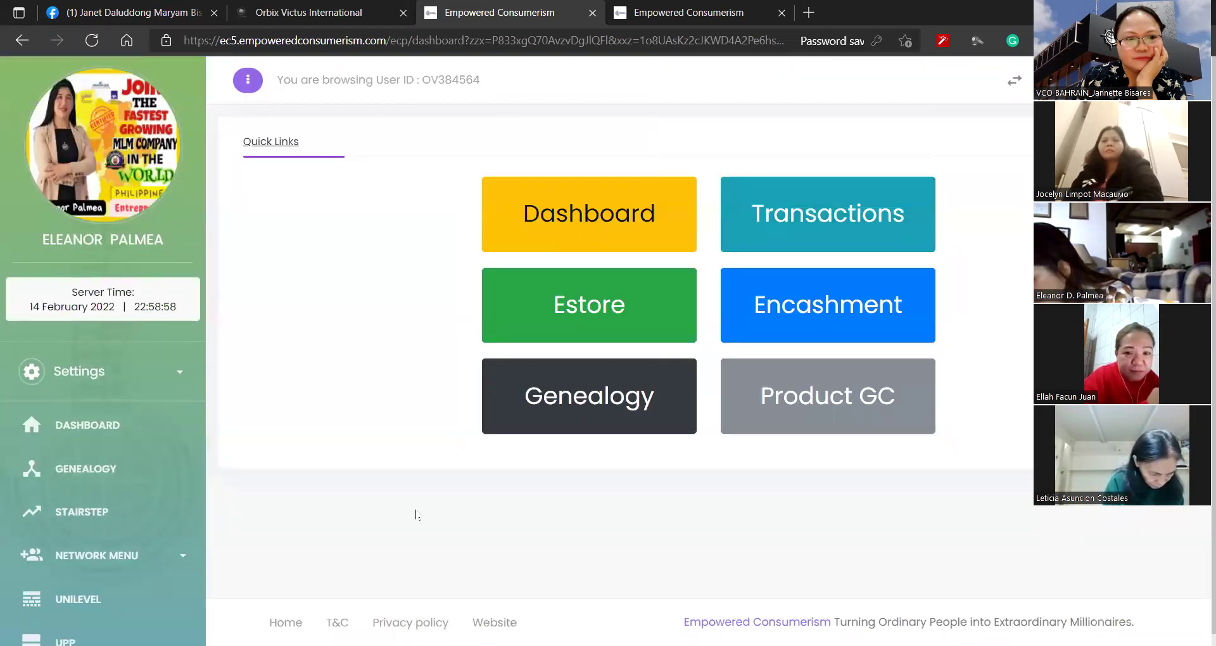
pyautogui.click(599, 229)
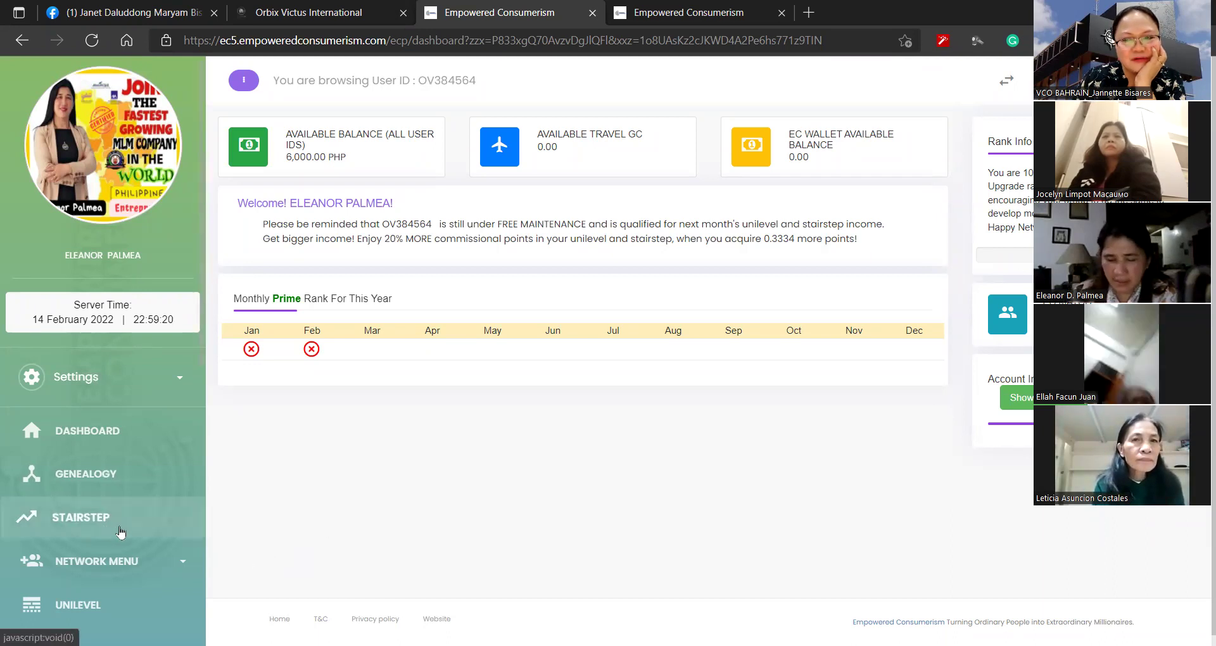
# Step: Check the UPP earnings page for February 2022, then return to the dashboard and expand Account Info
pyautogui.scroll(-5, 120, 531)
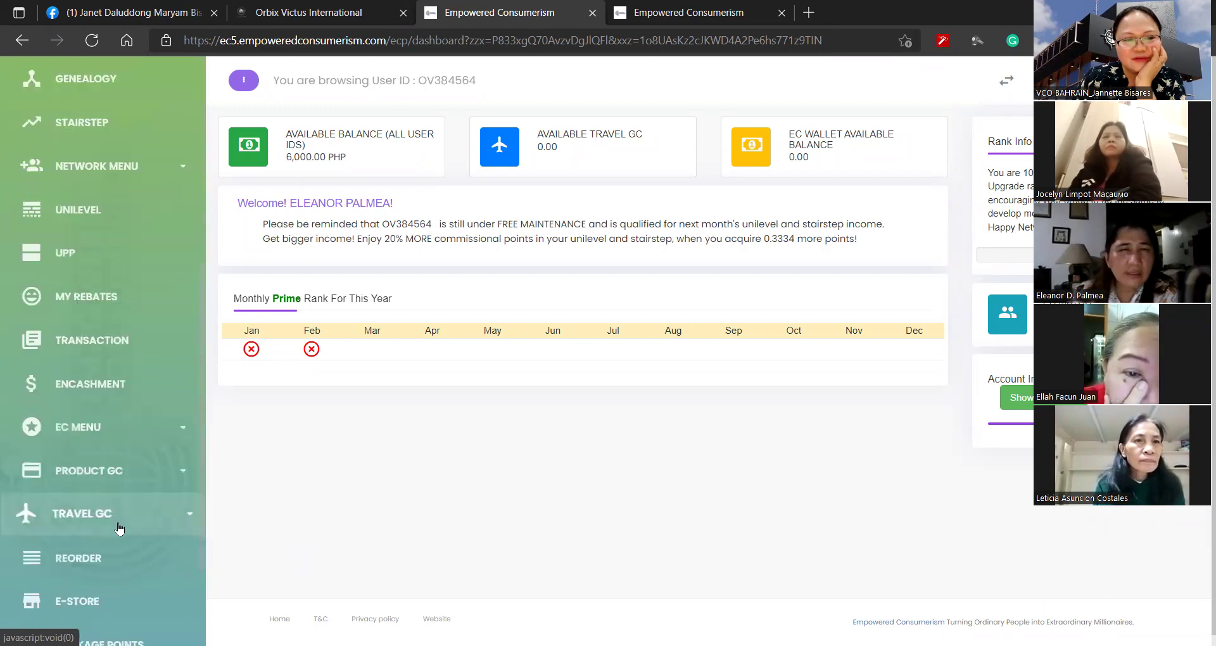
pyautogui.click(75, 258)
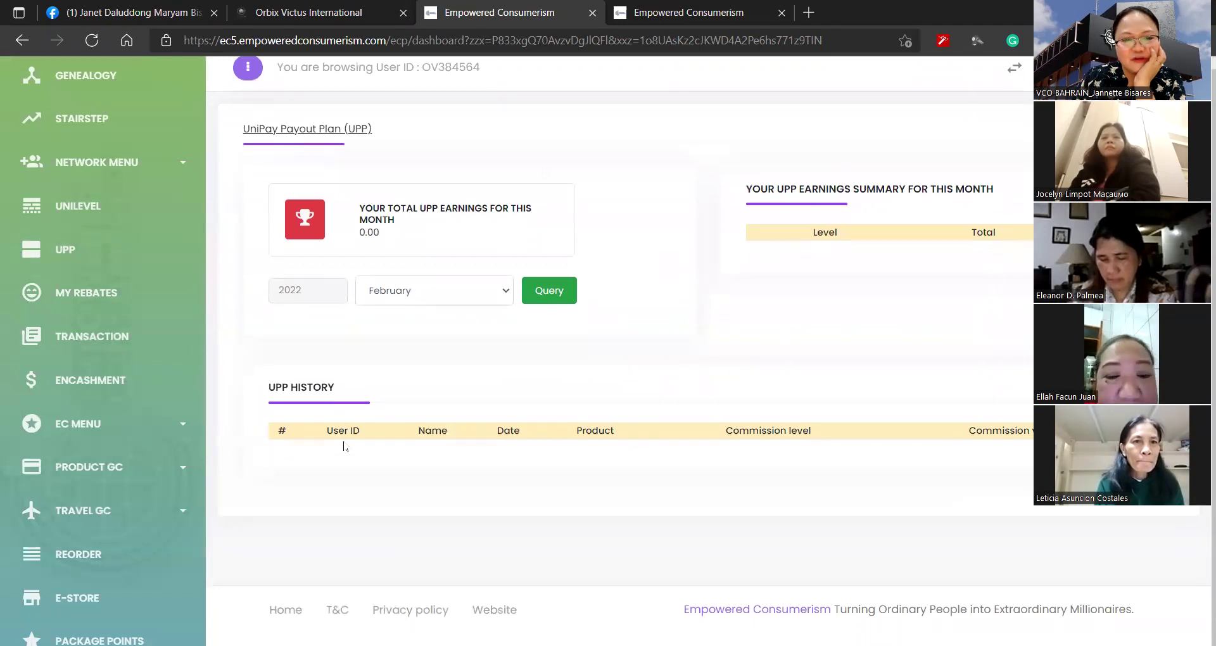
pyautogui.scroll(5, 195, 398)
pyautogui.scroll(2, 195, 398)
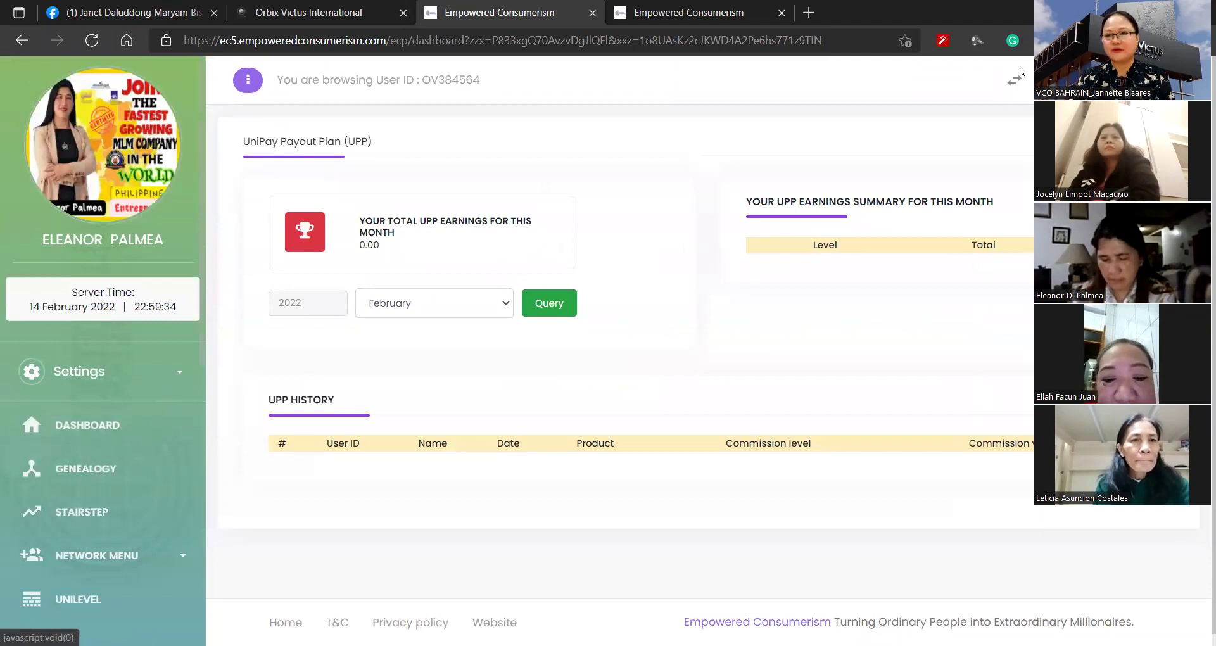
pyautogui.click(104, 428)
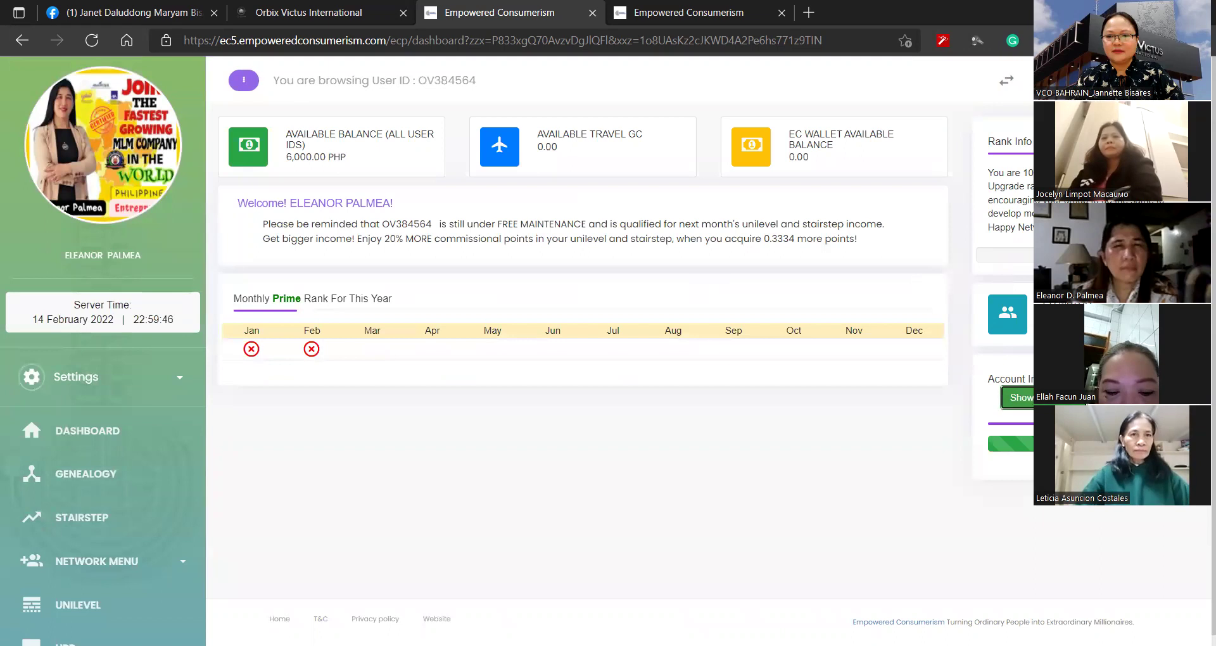
pyautogui.click(1019, 398)
pyautogui.scroll(-3, 1030, 403)
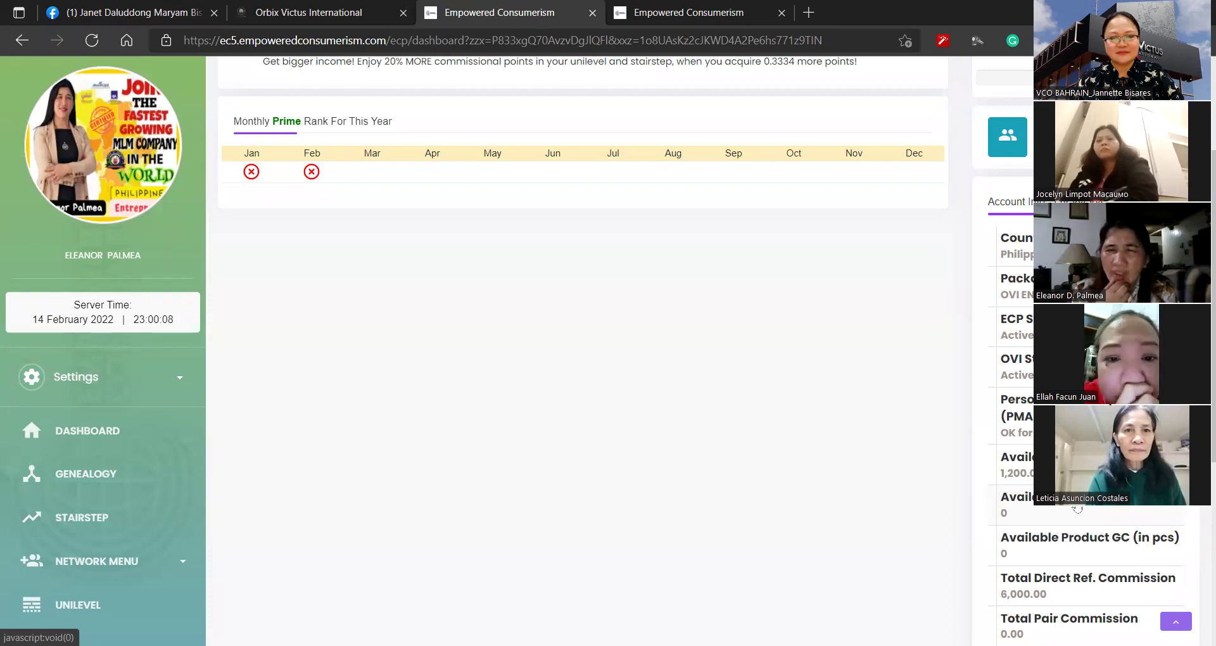
pyautogui.scroll(-3, 836, 469)
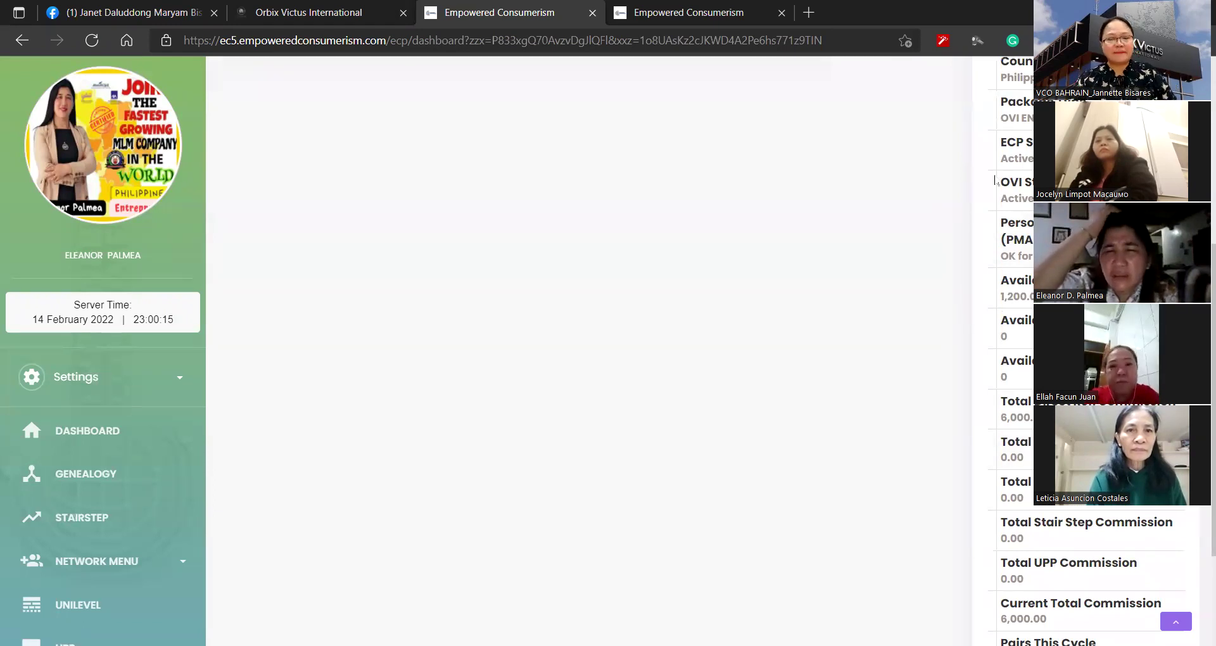
pyautogui.scroll(5, 574, 150)
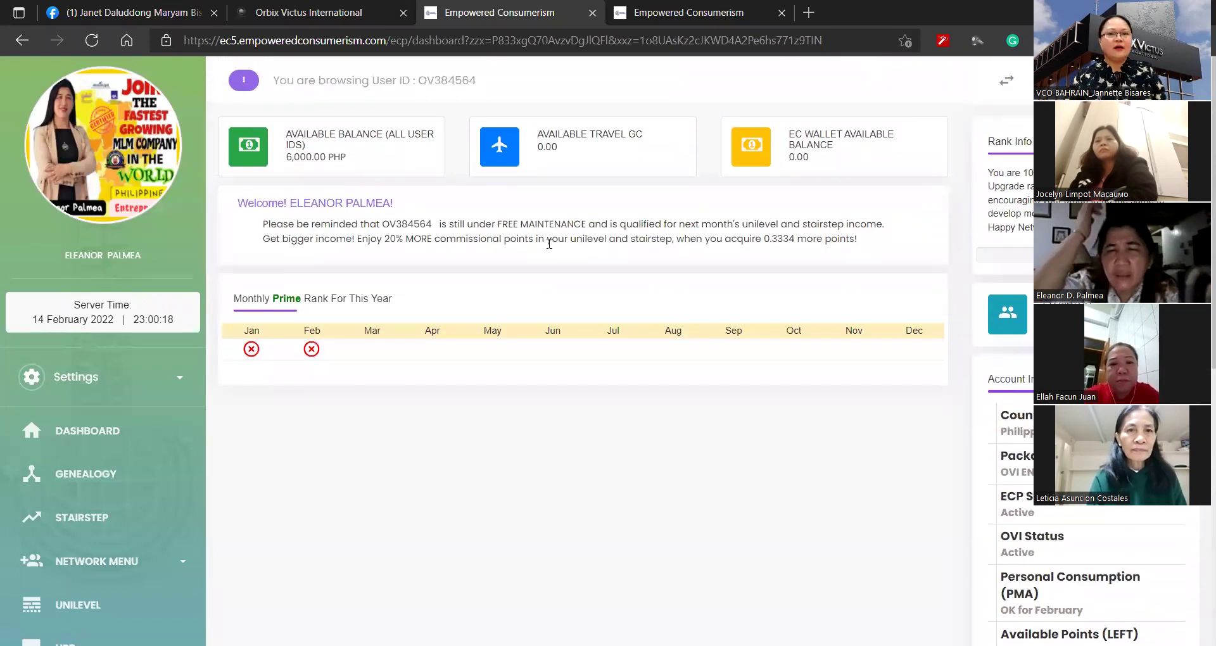
pyautogui.scroll(-8, 104, 531)
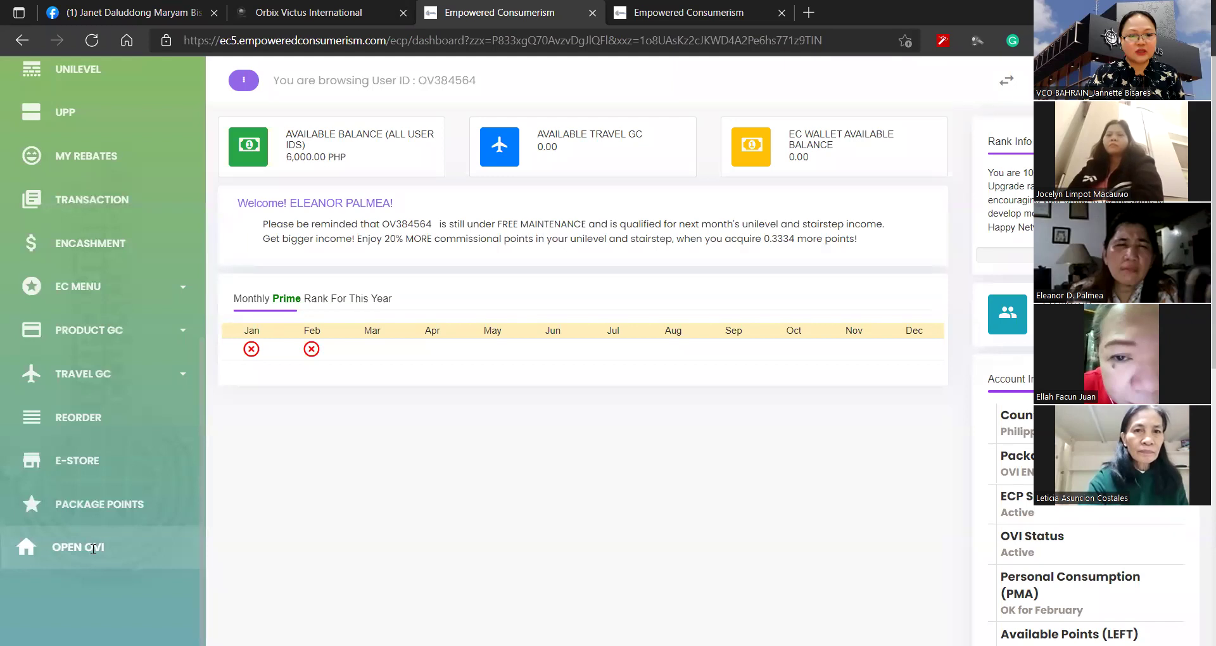
# Step: Sign in to the Orbix Victus International portal and list the Available Coverage packages
pyautogui.click(80, 548)
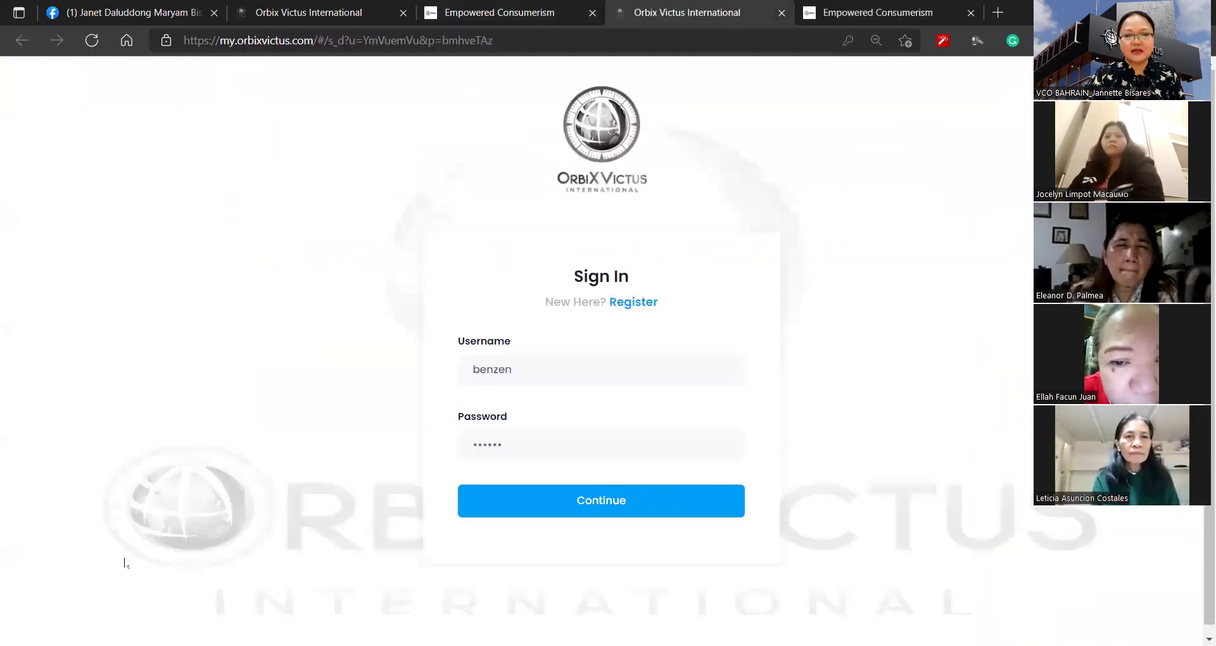
pyautogui.click(567, 510)
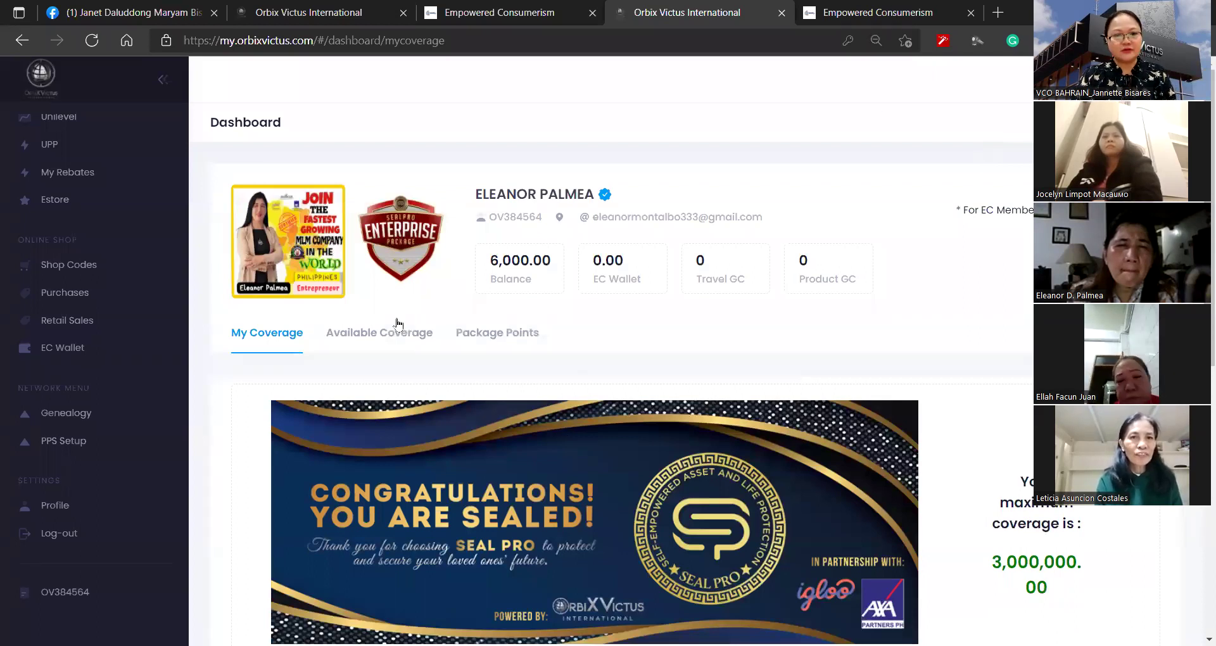
pyautogui.click(382, 332)
pyautogui.scroll(-10, 544, 305)
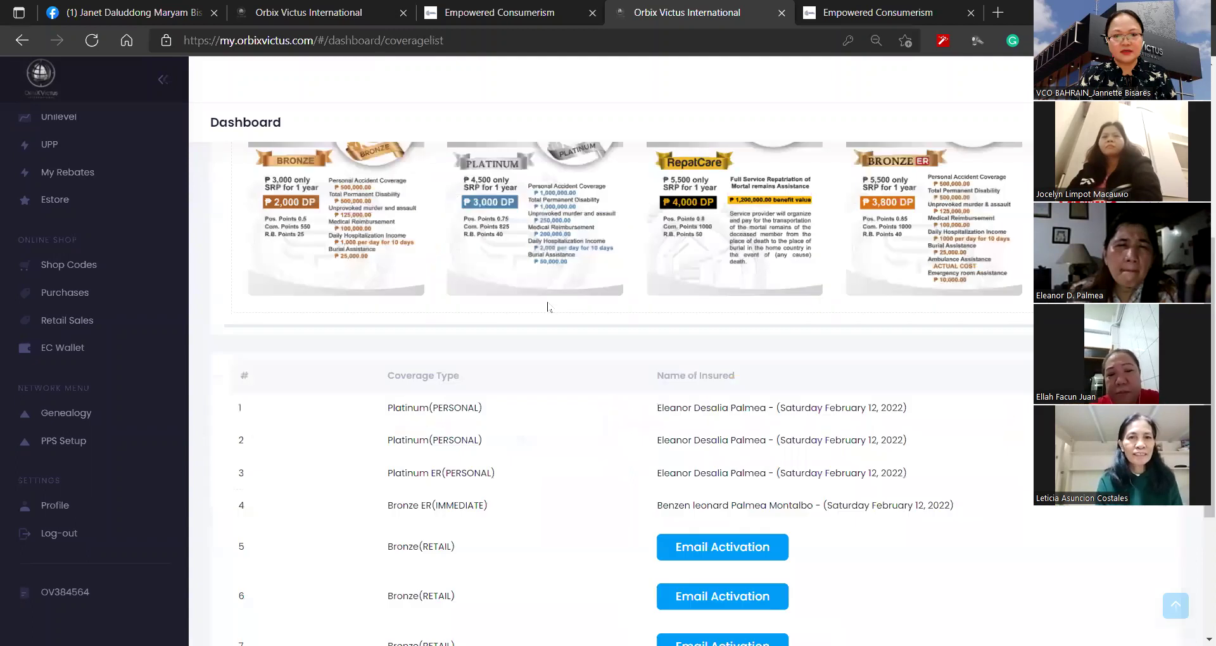
pyautogui.scroll(10, 549, 307)
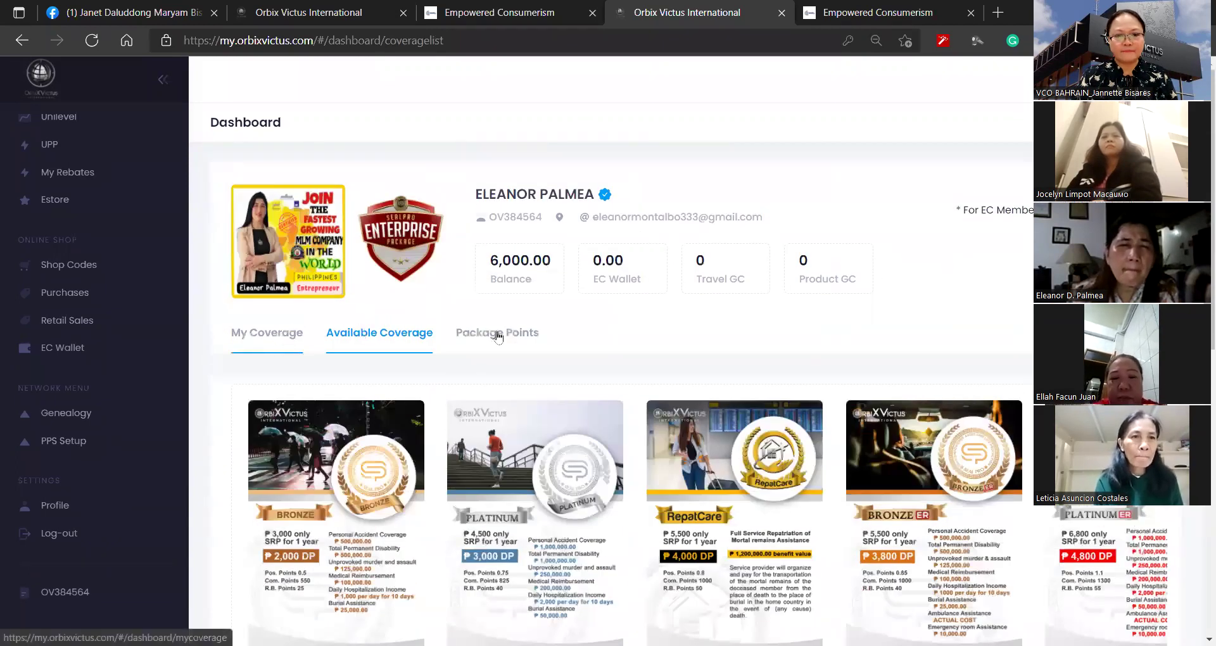
# Step: Review the Package Points tab's single 1,200.00-point entry dated 2022-02-14
pyautogui.click(496, 336)
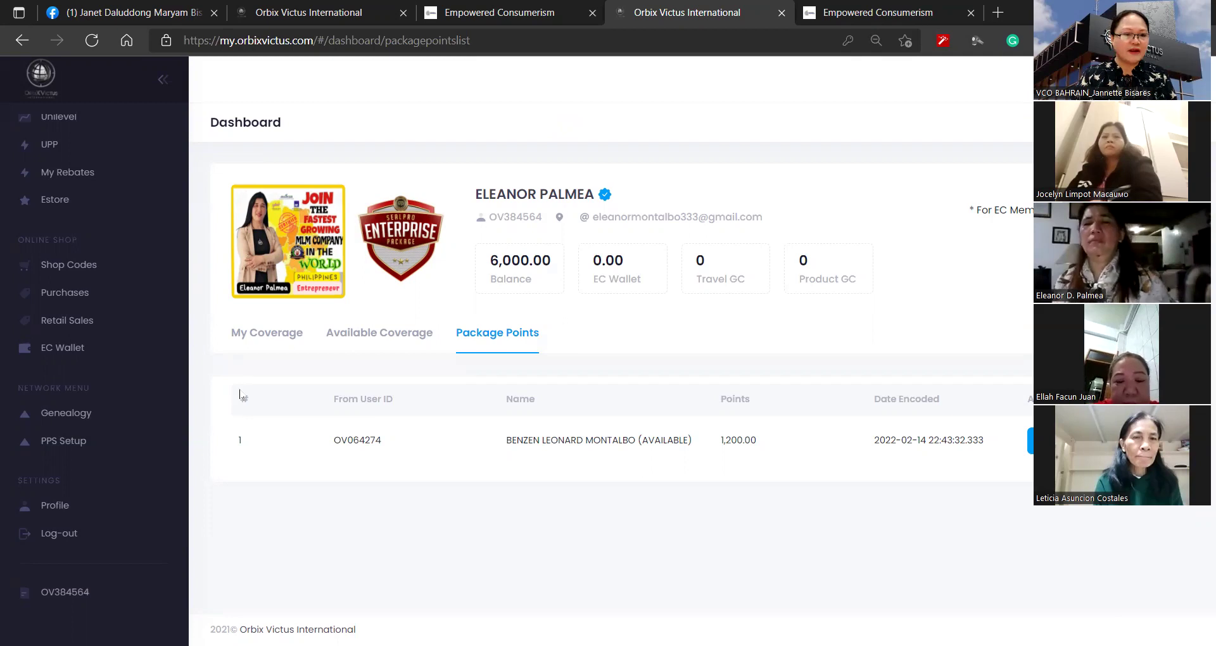
pyautogui.scroll(-1, 105, 386)
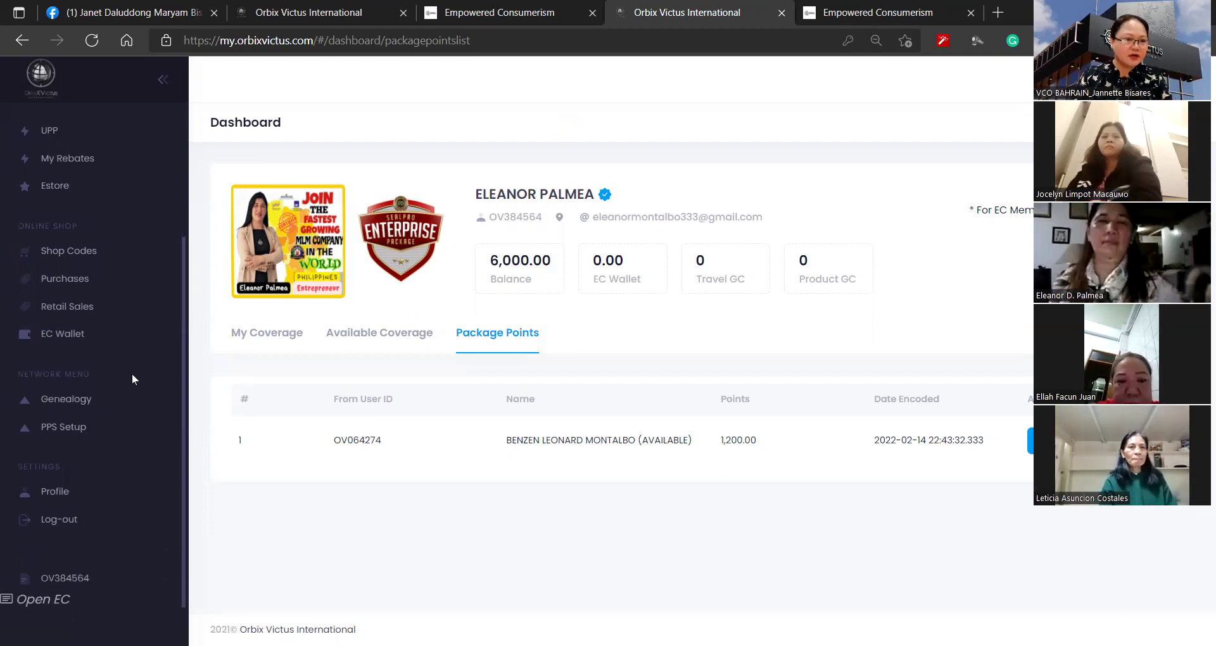
pyautogui.click(60, 433)
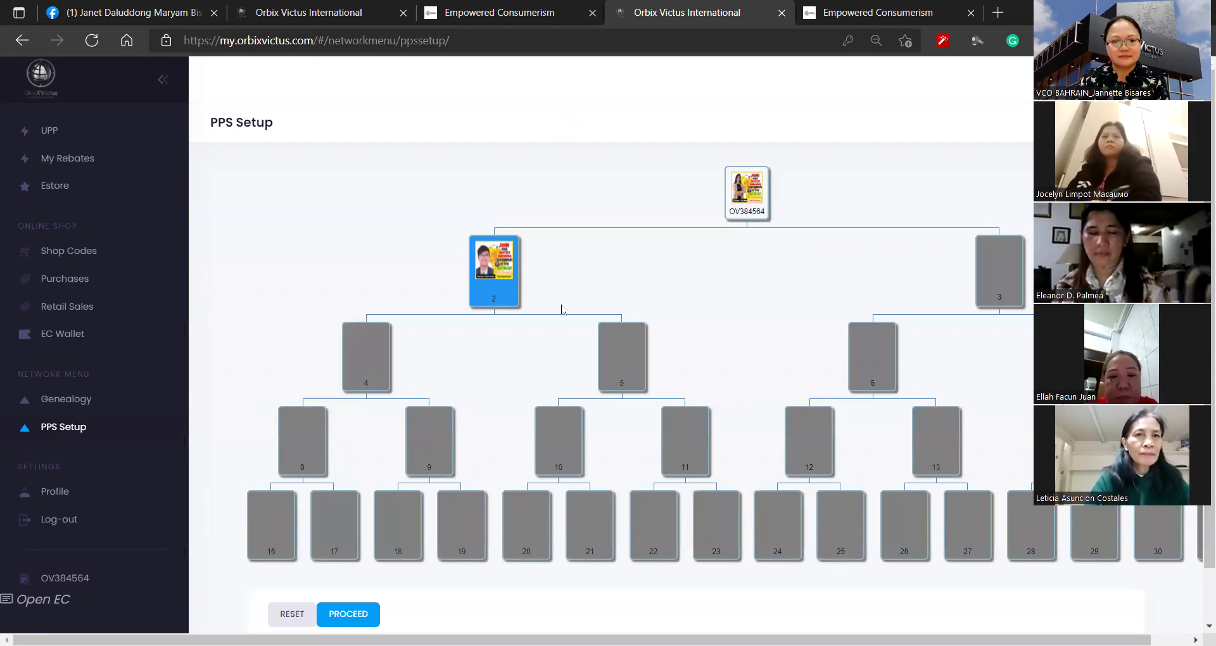
# Step: Try to proceed with PPS positioning and dismiss the 'repositioning not allowed' warning
pyautogui.click(357, 615)
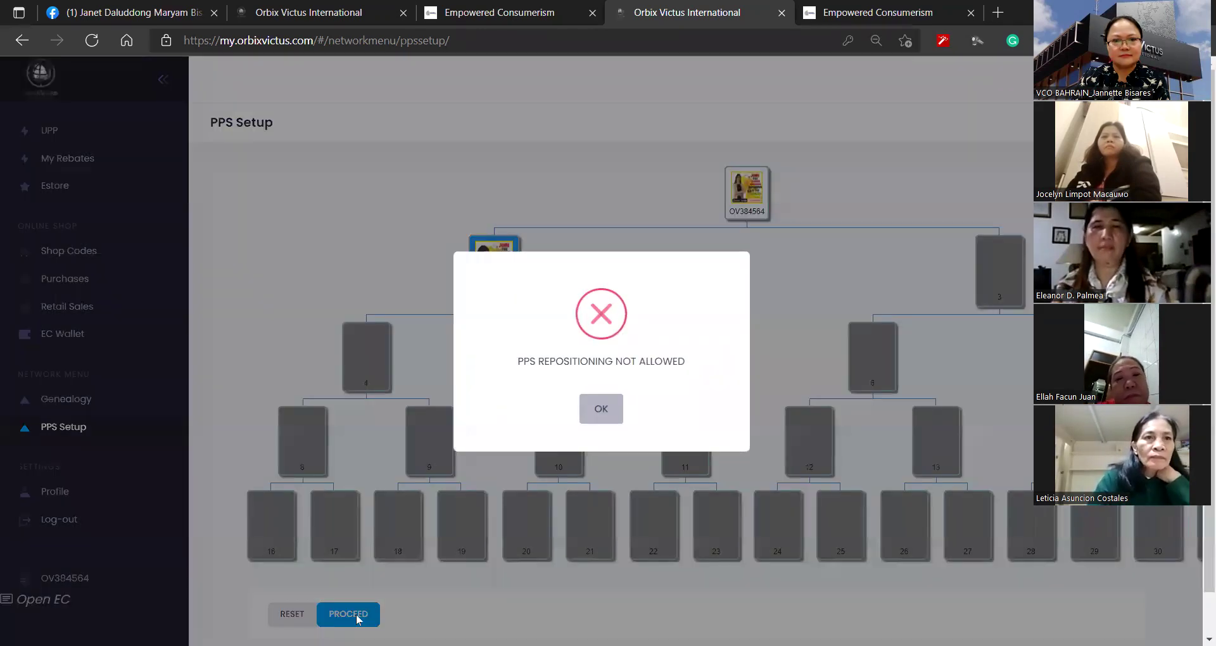
pyautogui.click(603, 412)
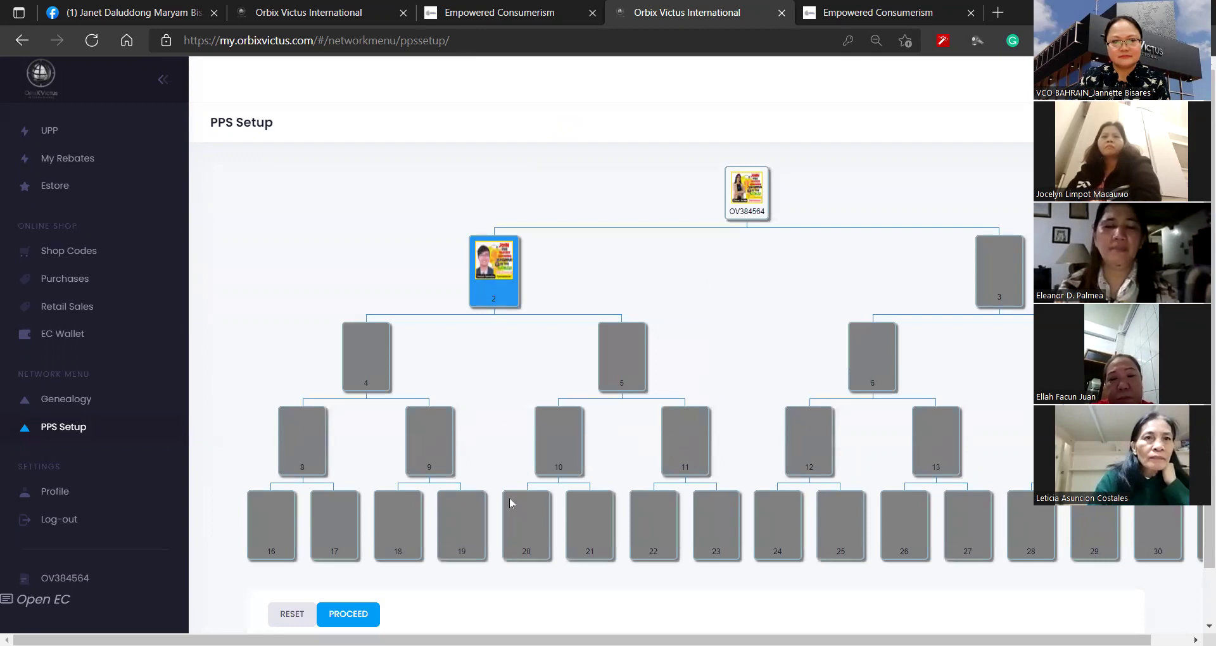
pyautogui.click(550, 437)
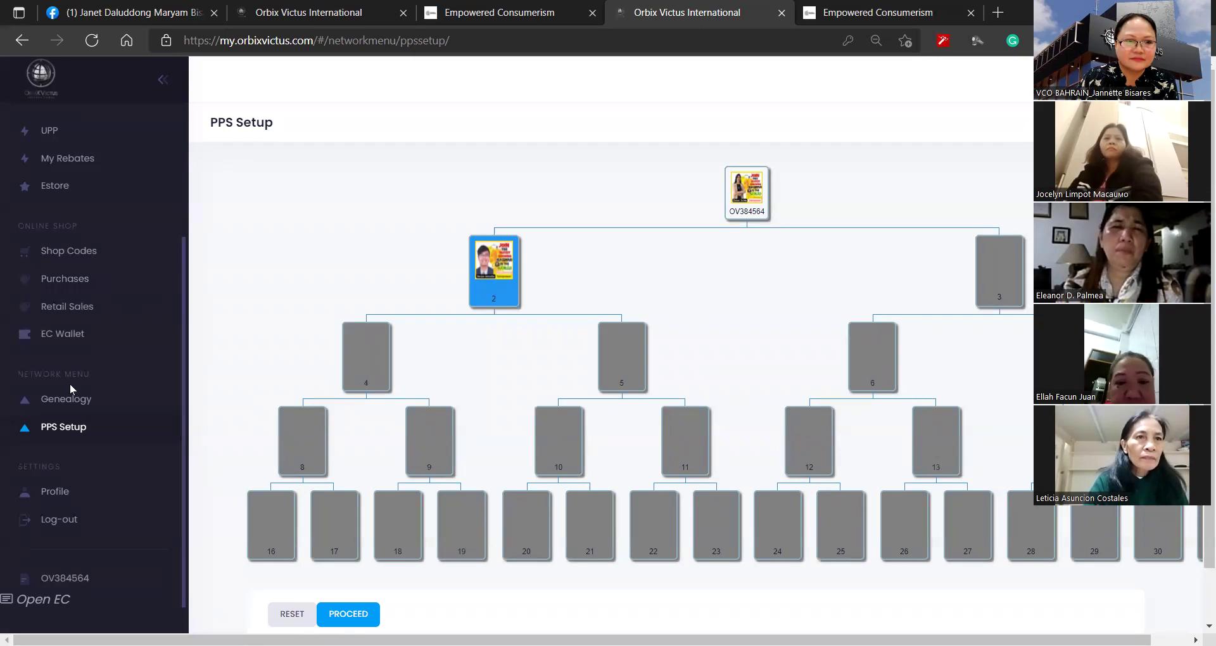
pyautogui.scroll(3, 69, 382)
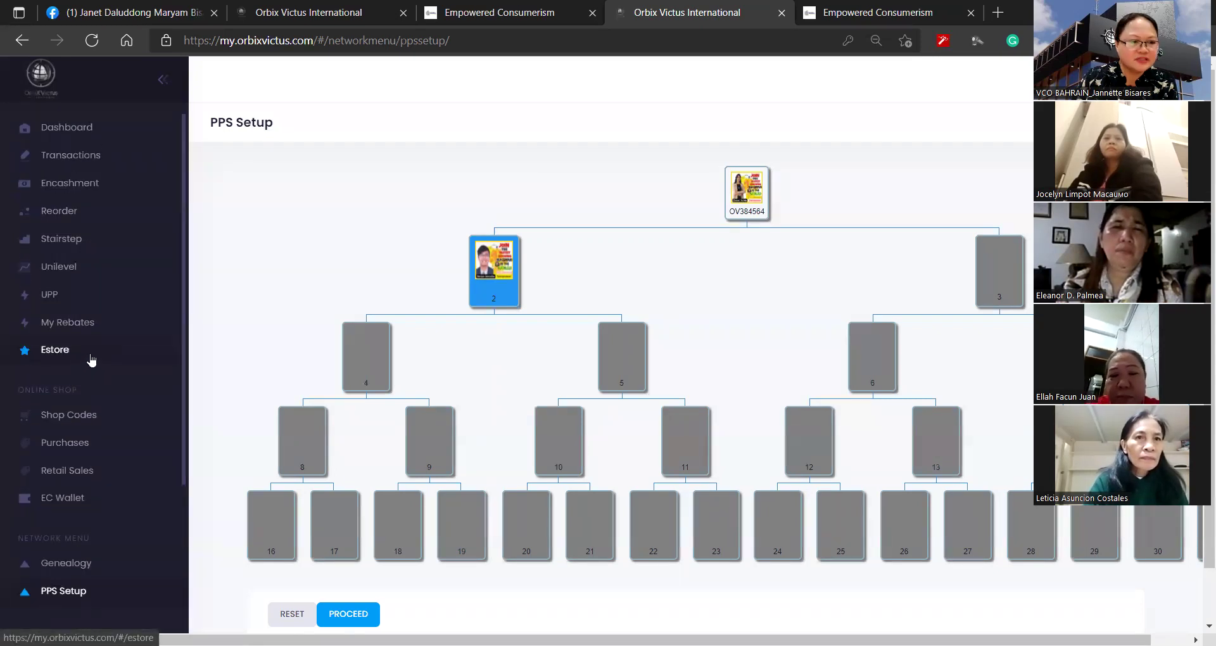
pyautogui.scroll(-3, 93, 354)
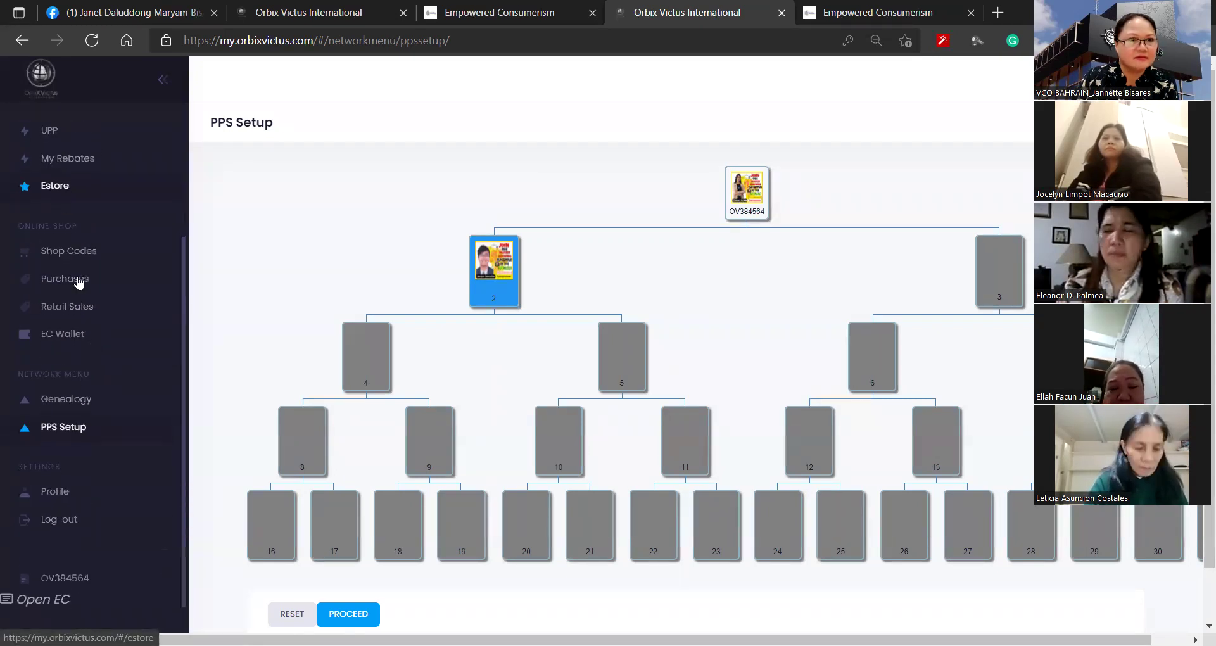
pyautogui.scroll(3, 77, 134)
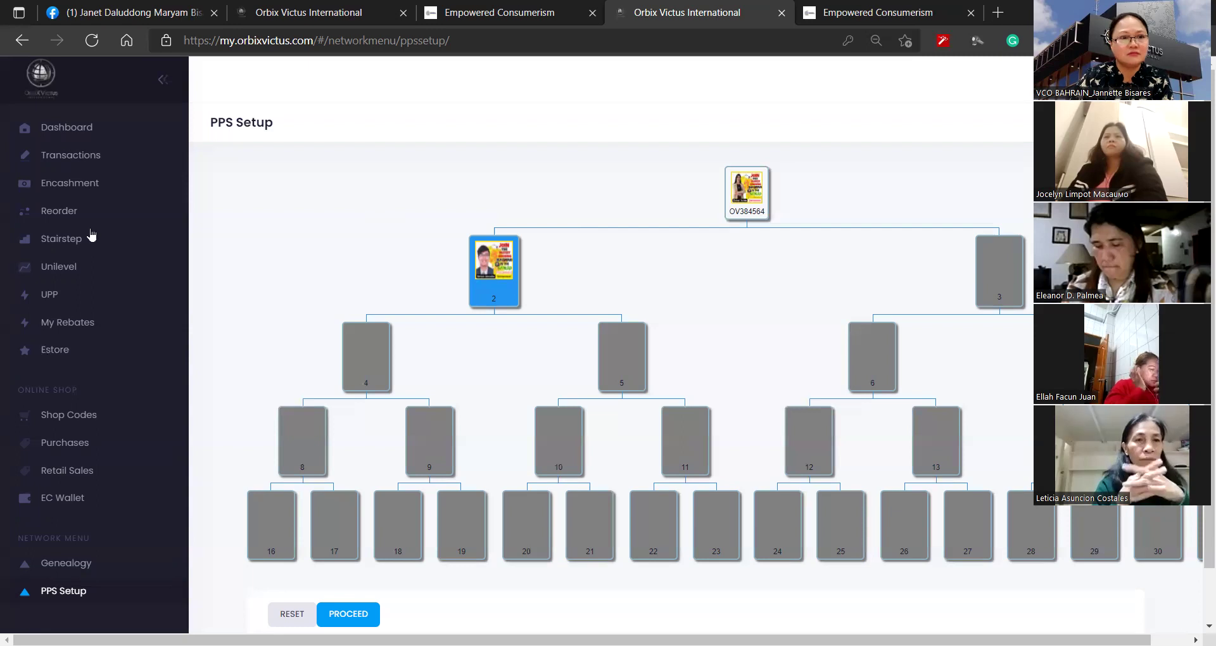
pyautogui.click(163, 79)
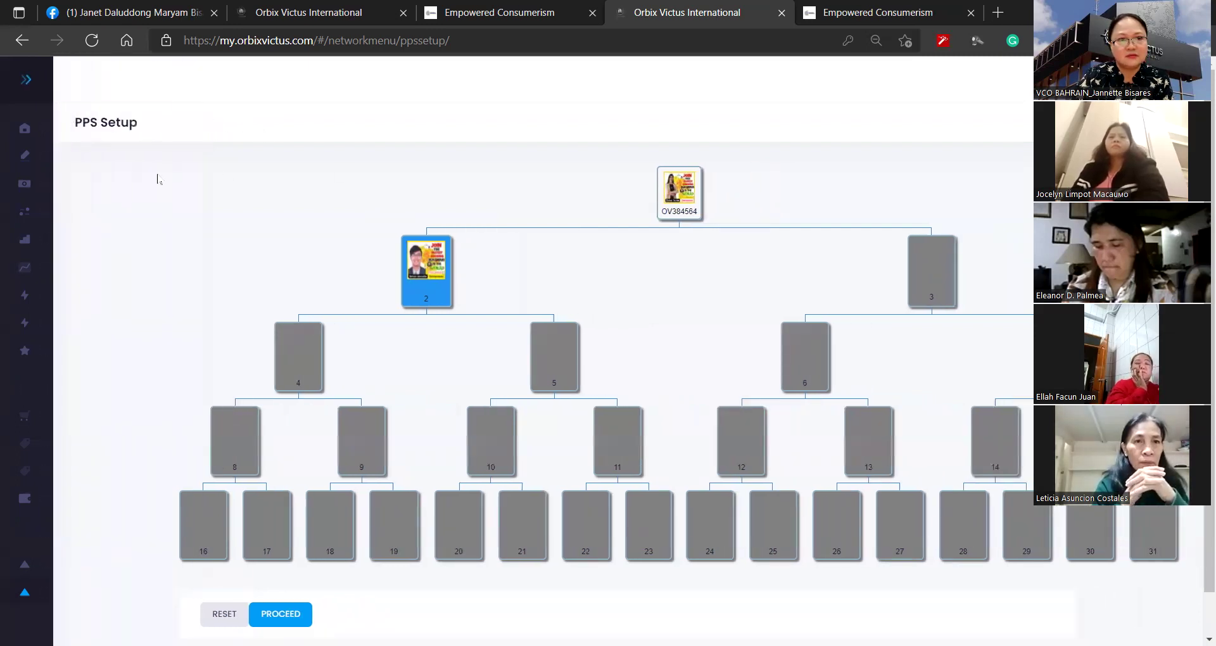
pyautogui.click(96, 131)
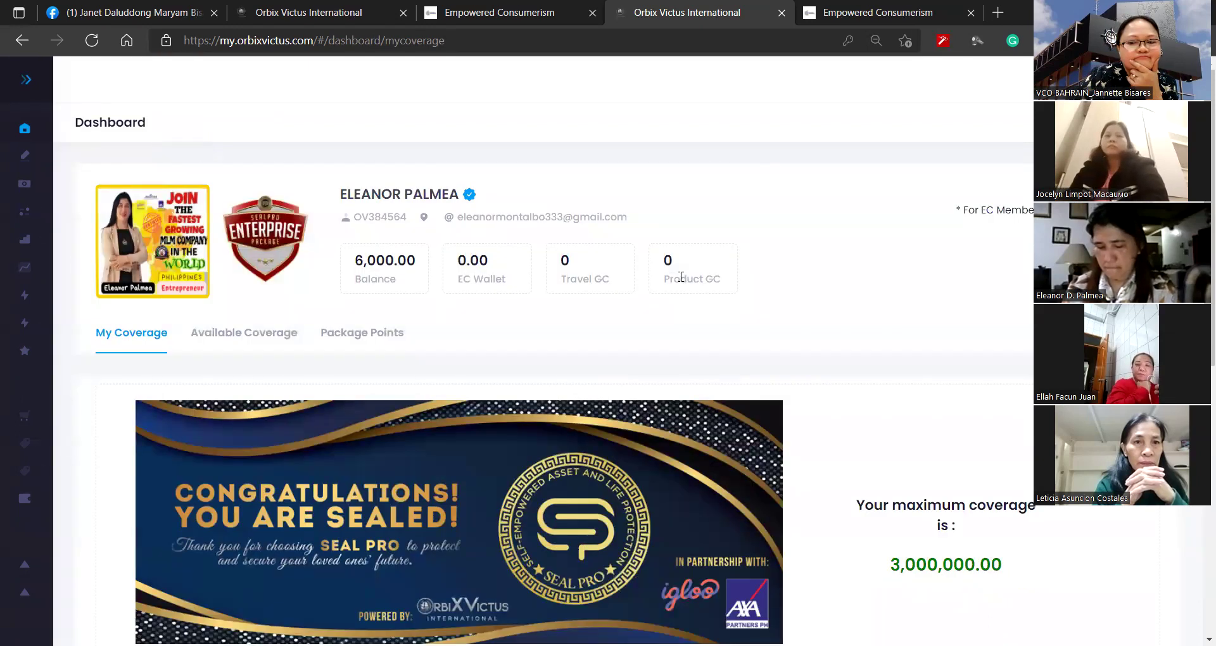
pyautogui.scroll(-4, 682, 278)
pyautogui.scroll(-4, 681, 271)
pyautogui.scroll(10, 316, 279)
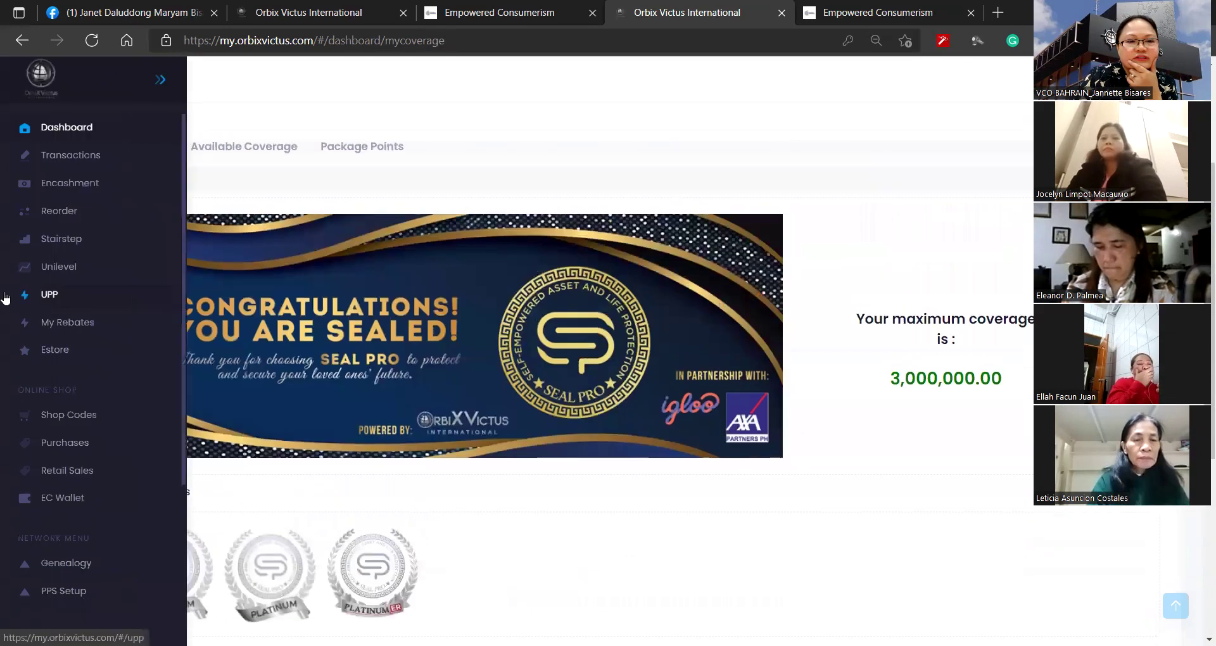
pyautogui.scroll(-3, 46, 333)
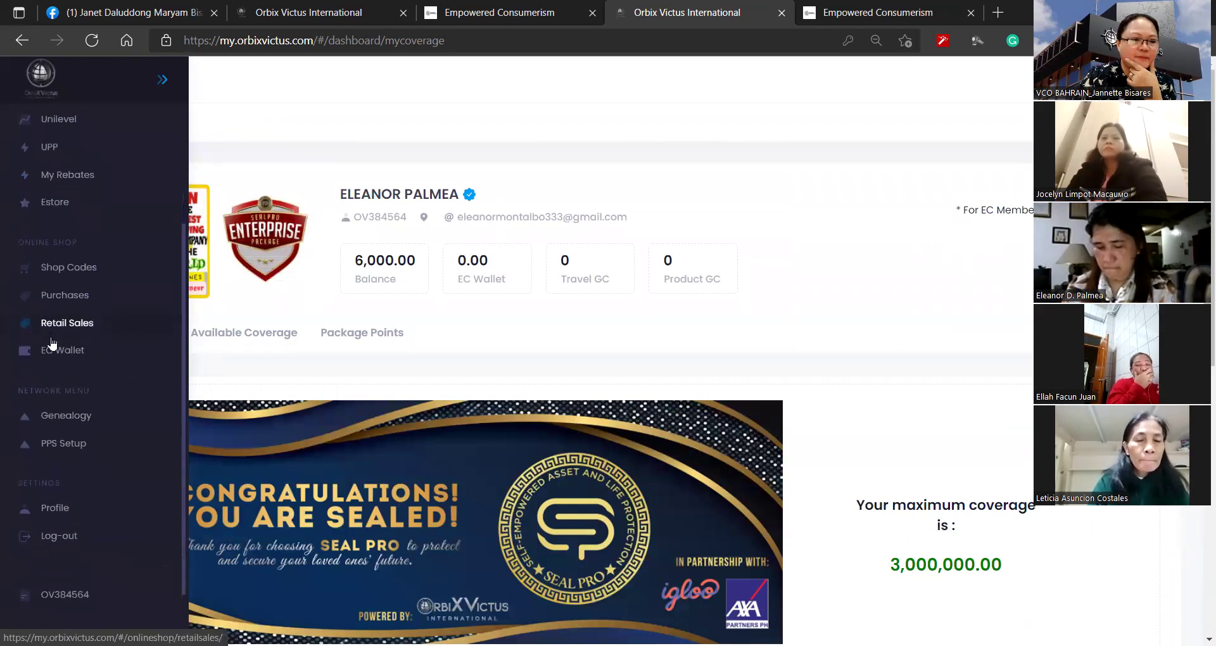
# Step: Log out and sign back in with a saved Edge login to reload the coverage dashboard
pyautogui.click(59, 537)
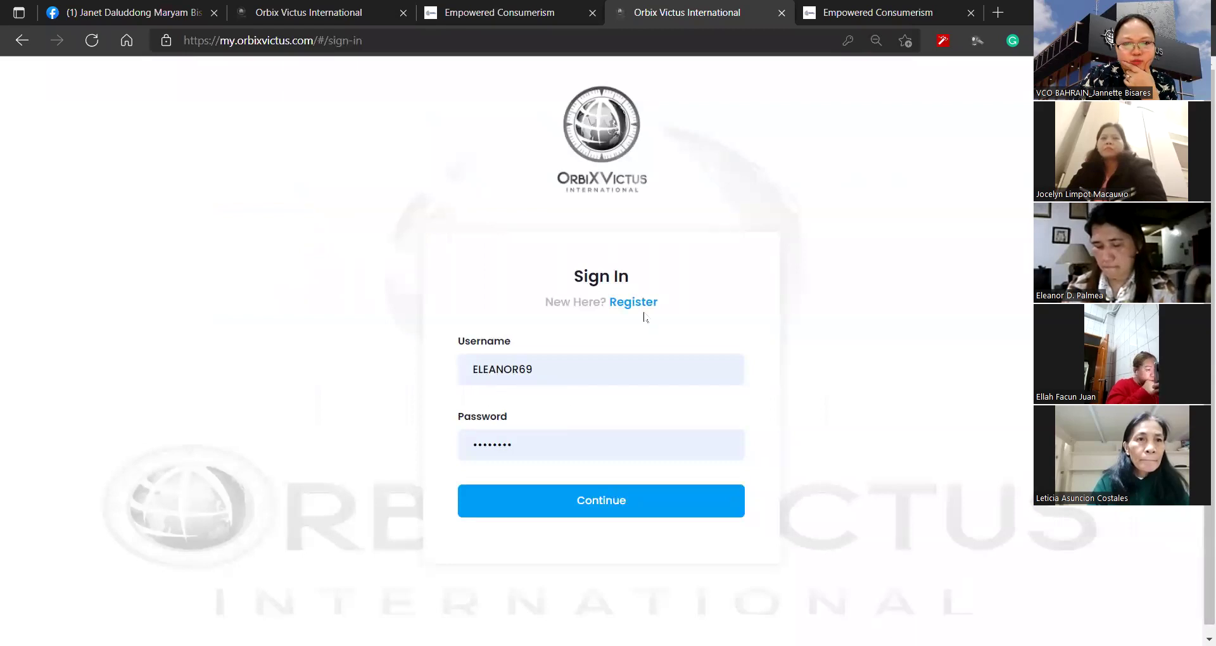
pyautogui.click(583, 367)
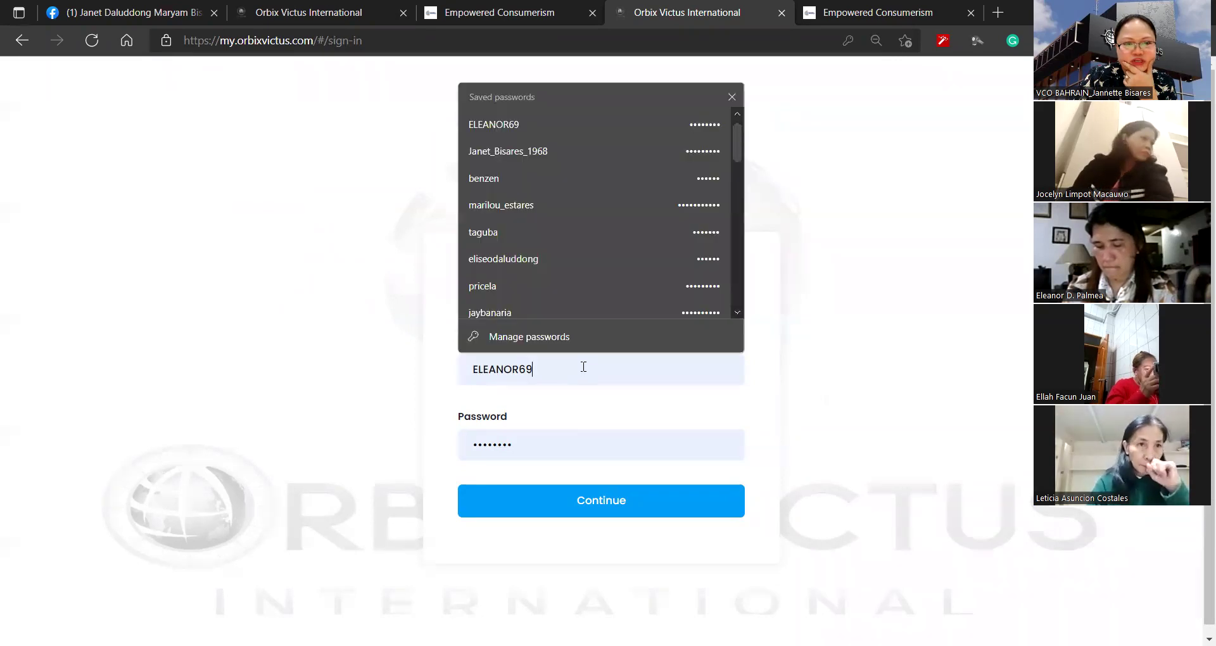
pyautogui.click(498, 171)
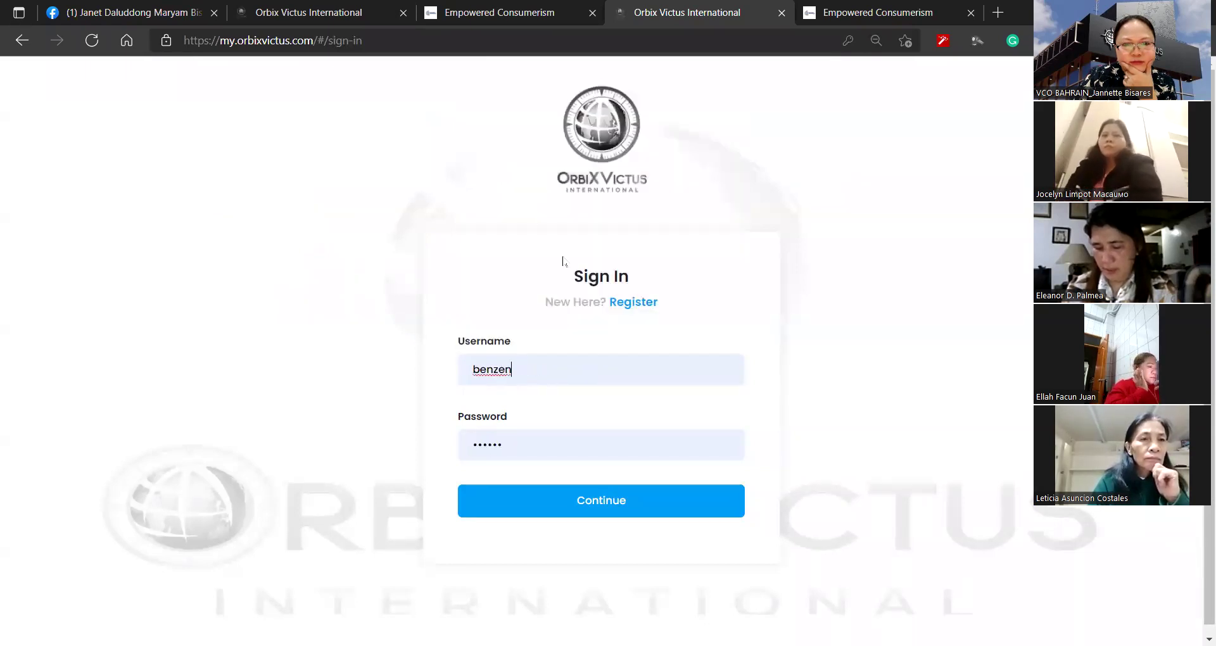
pyautogui.click(611, 504)
pyautogui.click(613, 505)
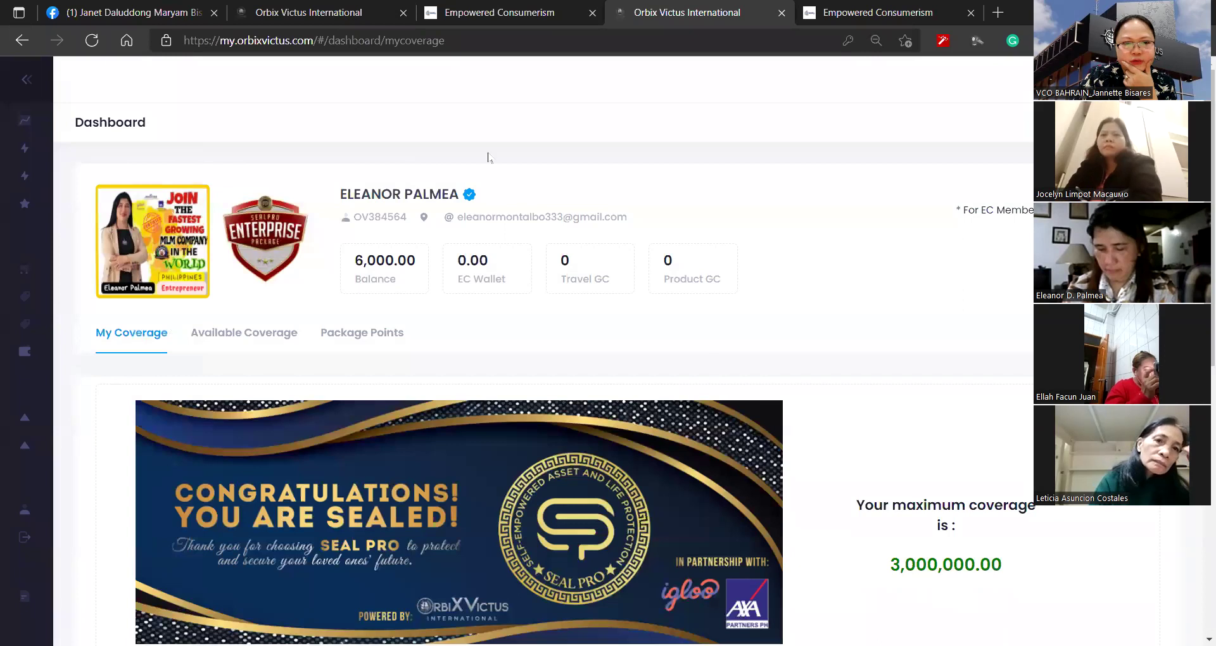
# Step: Log out from the sidebar, returning to the Sign In page with saved credentials prefilled
pyautogui.moveTo(56, 537)
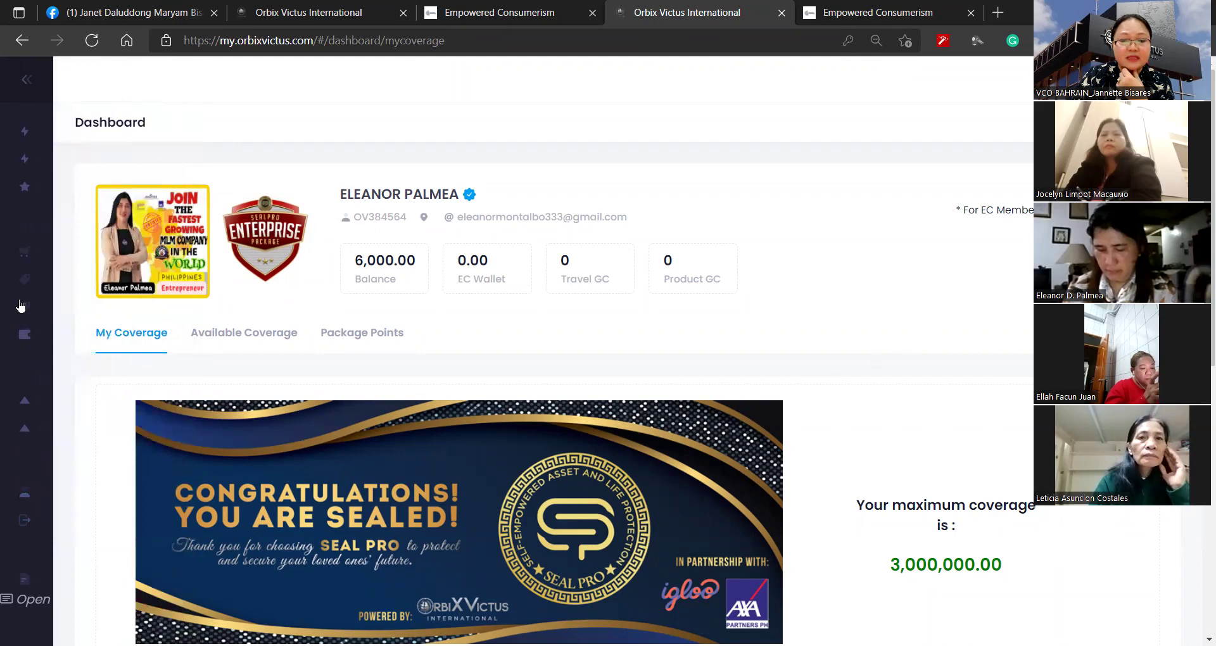
pyautogui.moveTo(35, 413)
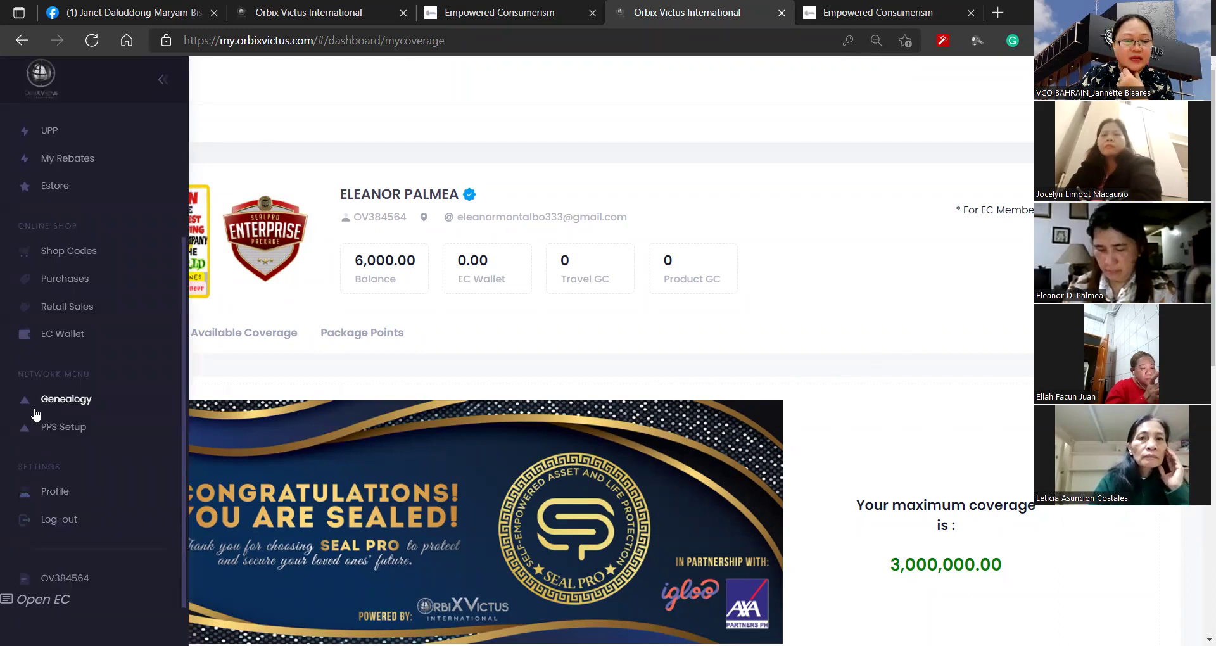
pyautogui.click(60, 519)
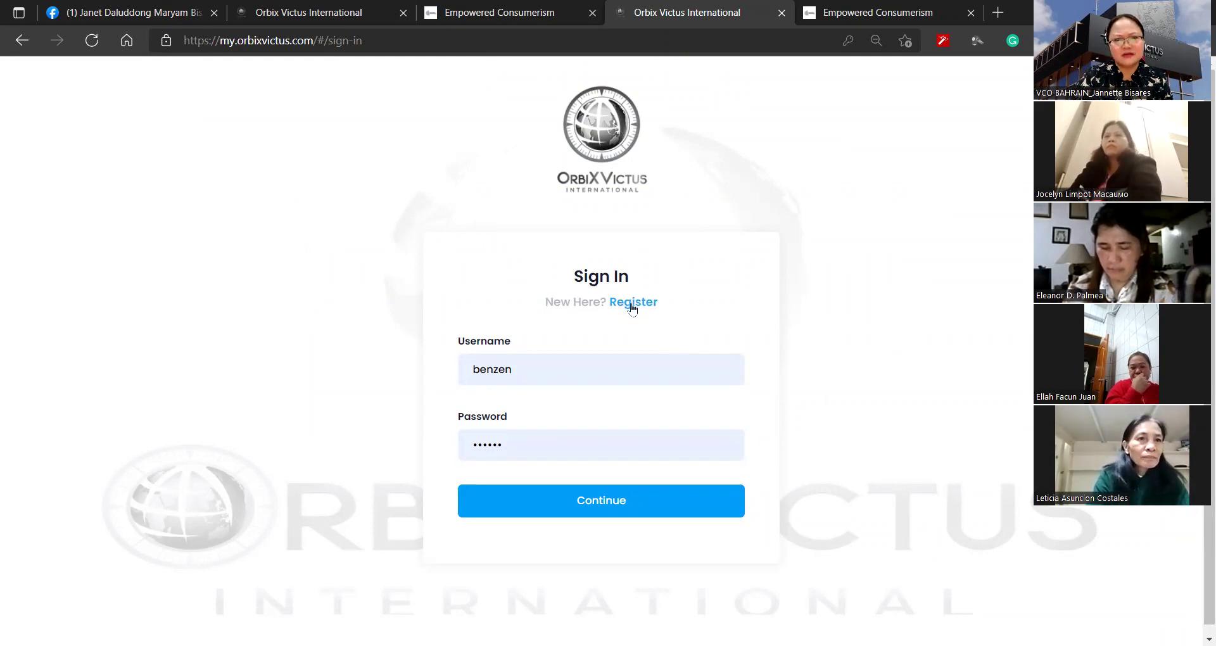
# Step: Open the Register account form from the Sign In page's Register link
pyautogui.click(630, 302)
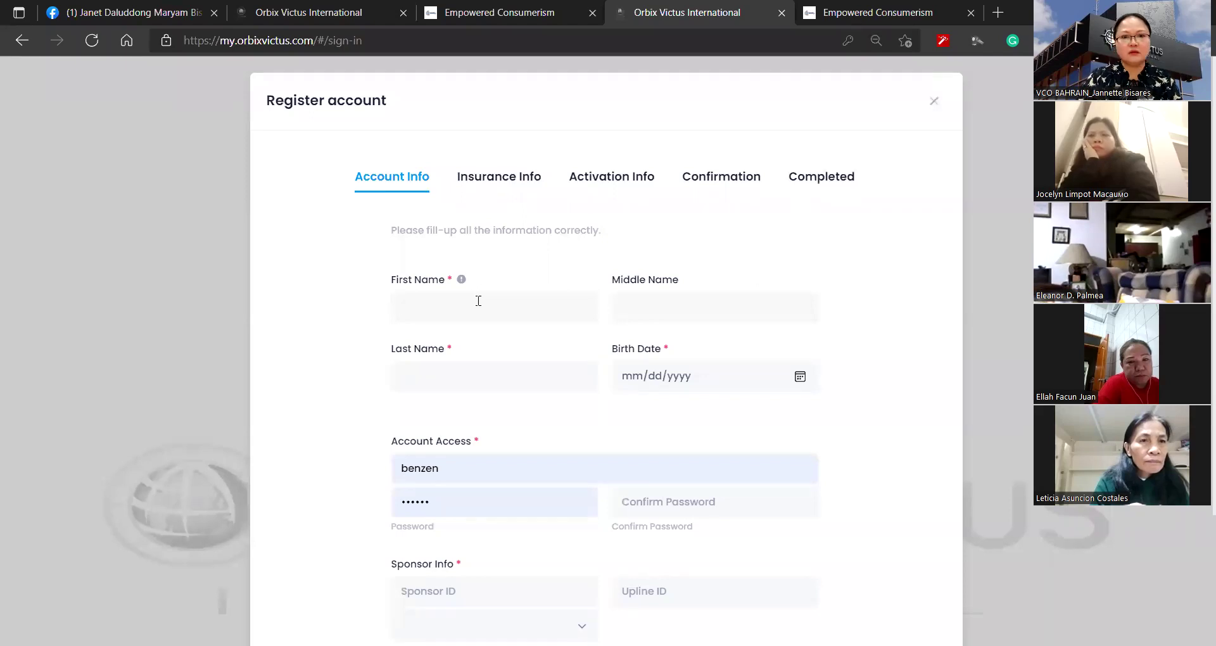
# Step: Type the new member's first, middle and last names into the Account Info name fields
pyautogui.click(478, 301)
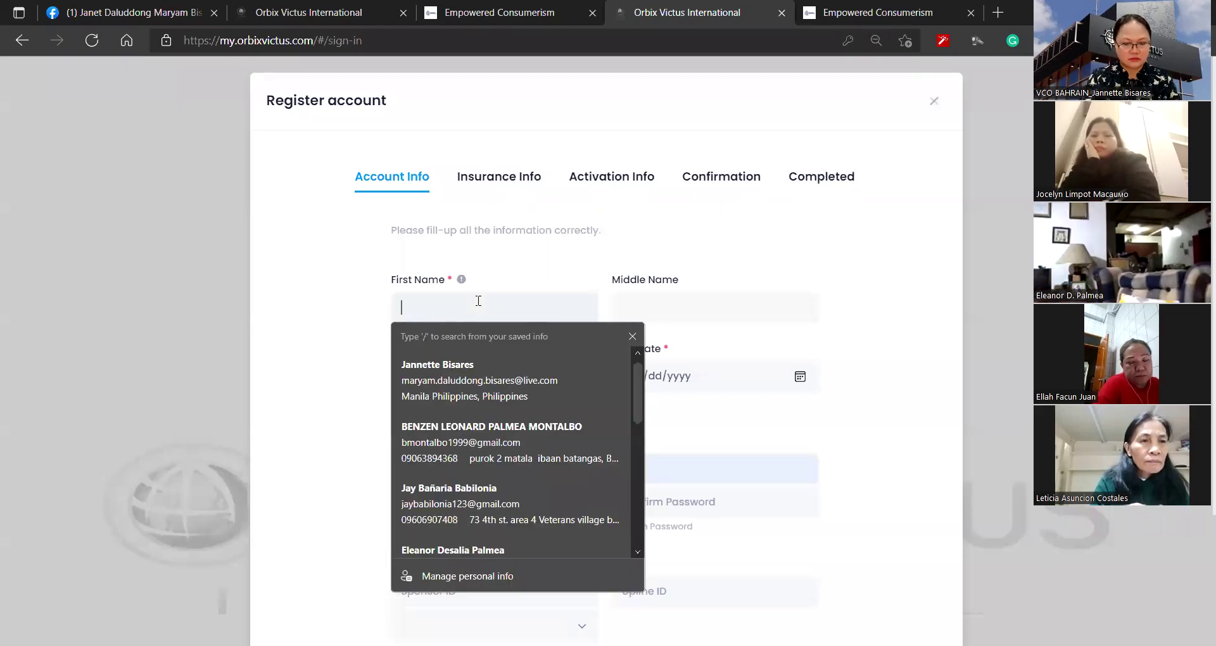
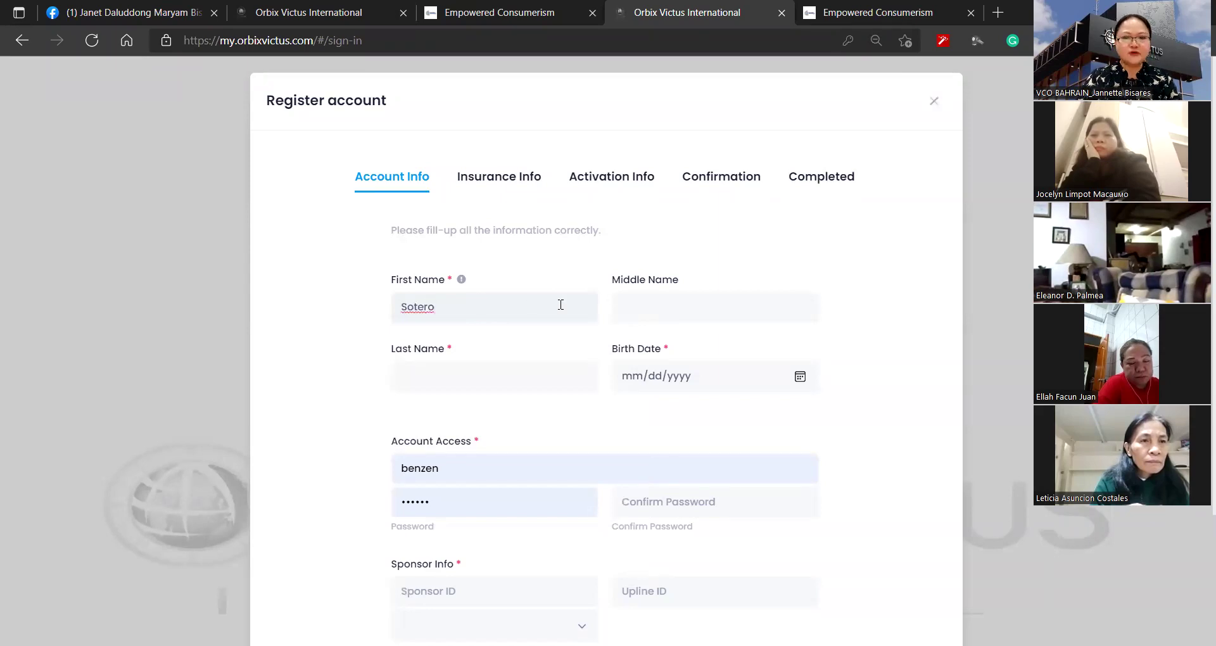
pyautogui.click(644, 311)
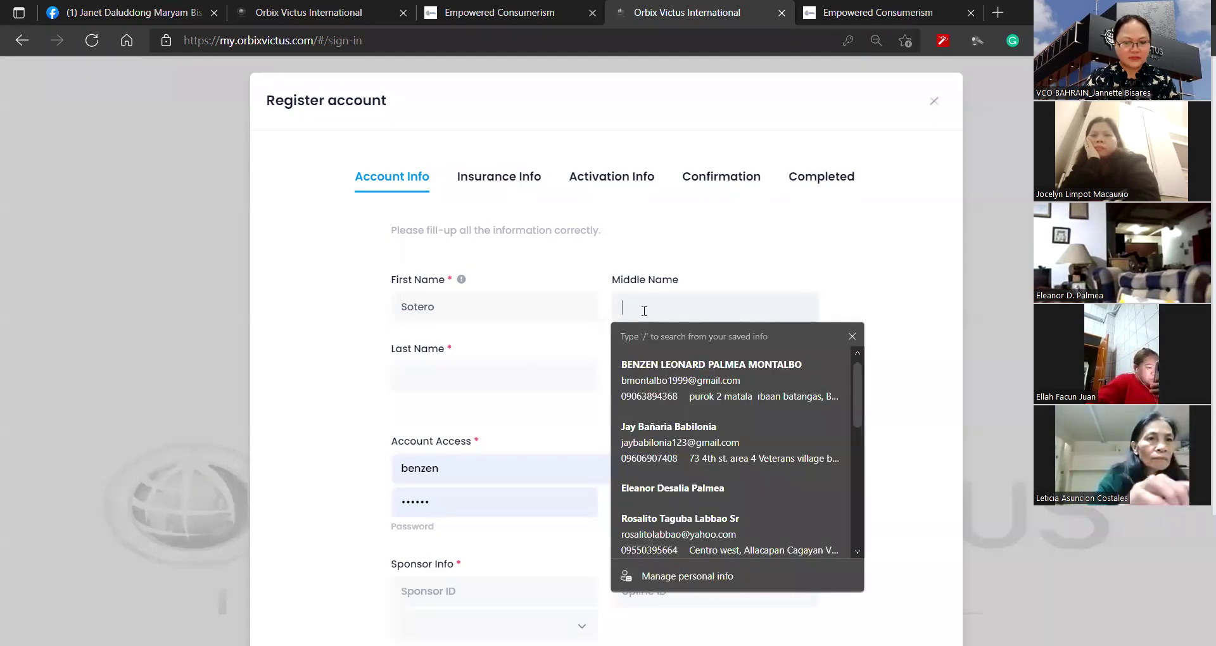
pyautogui.write('Al')
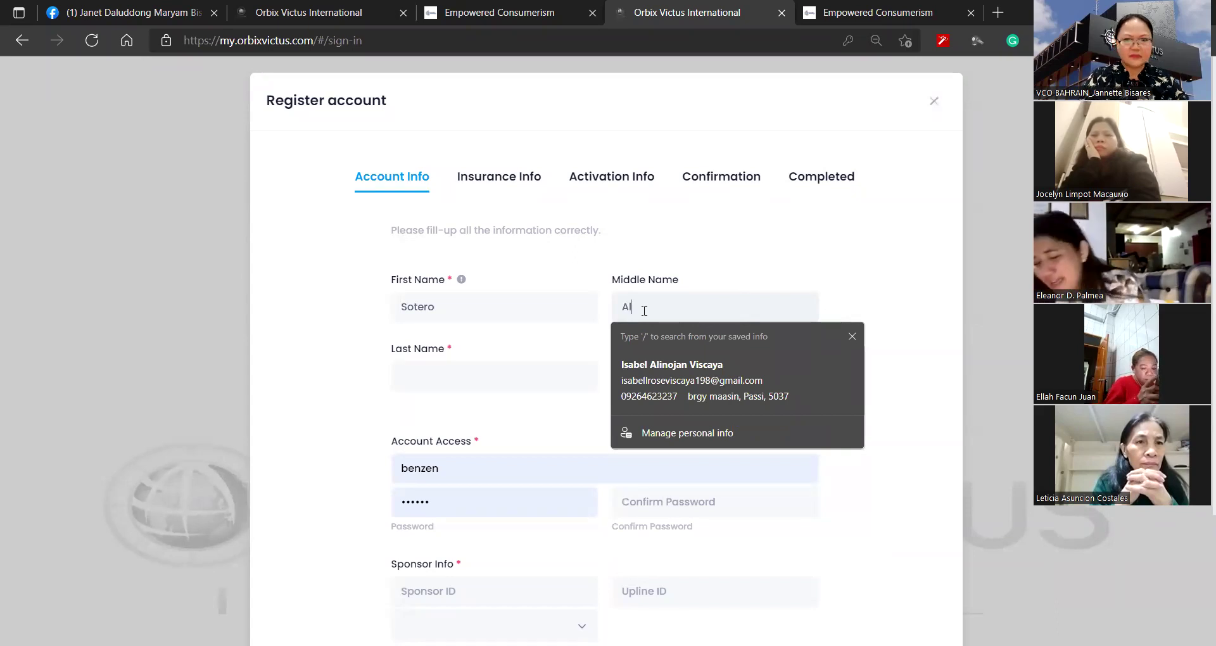
pyautogui.click(470, 378)
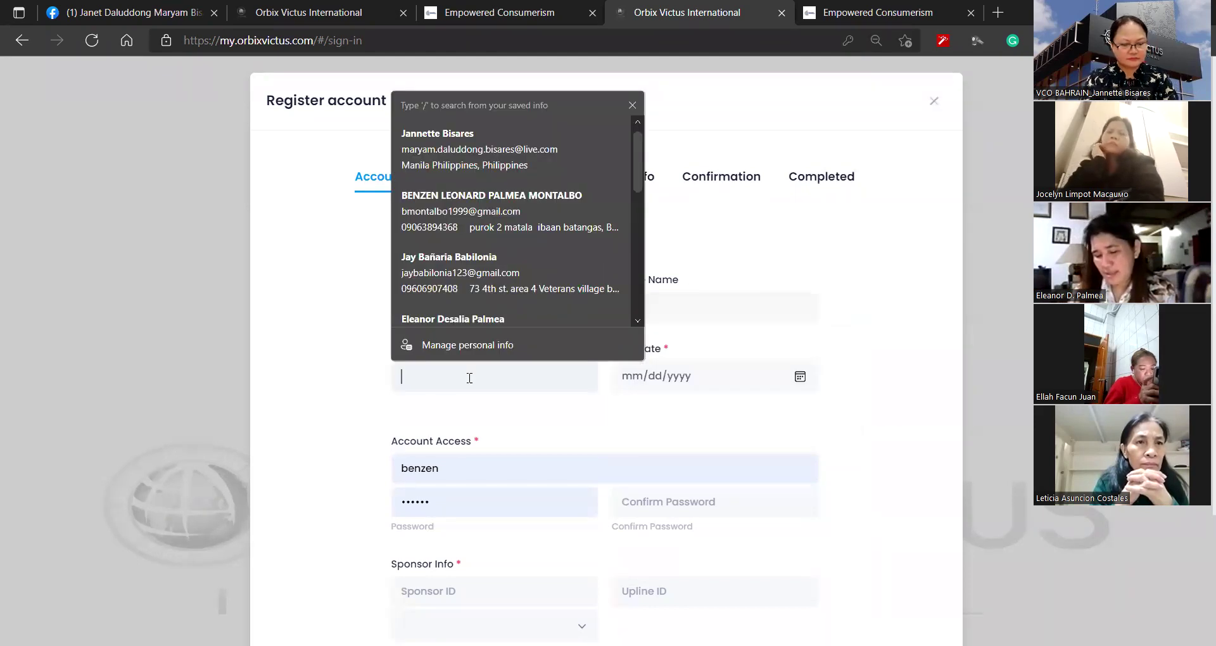
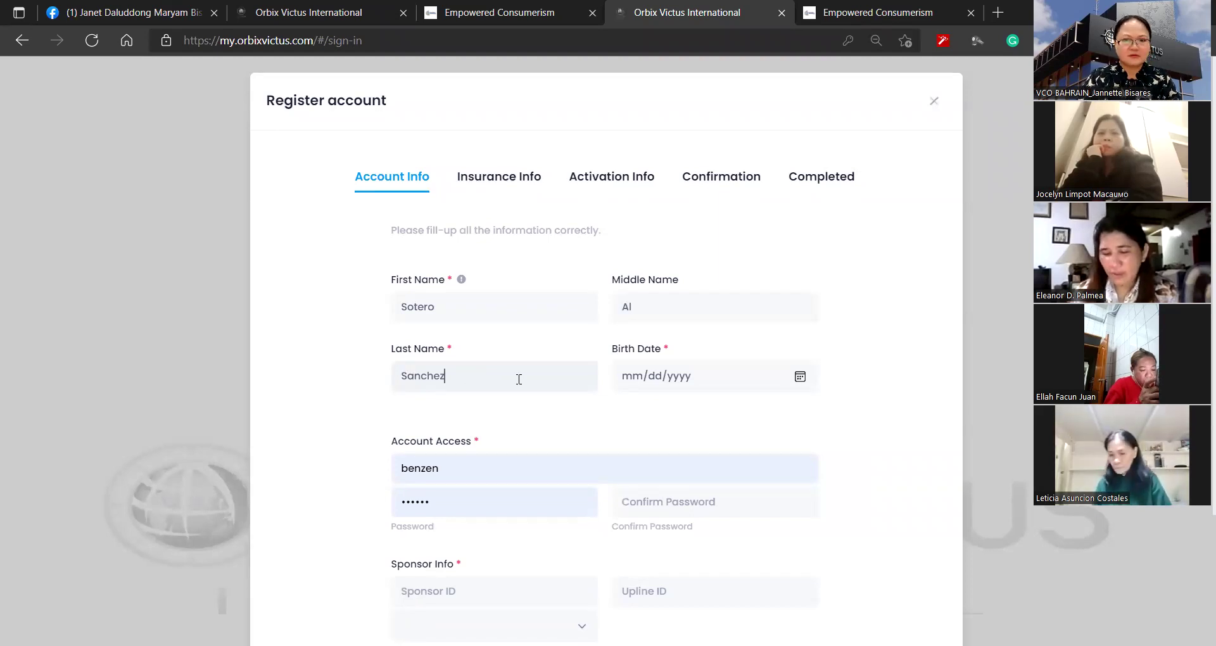
pyautogui.click(666, 308)
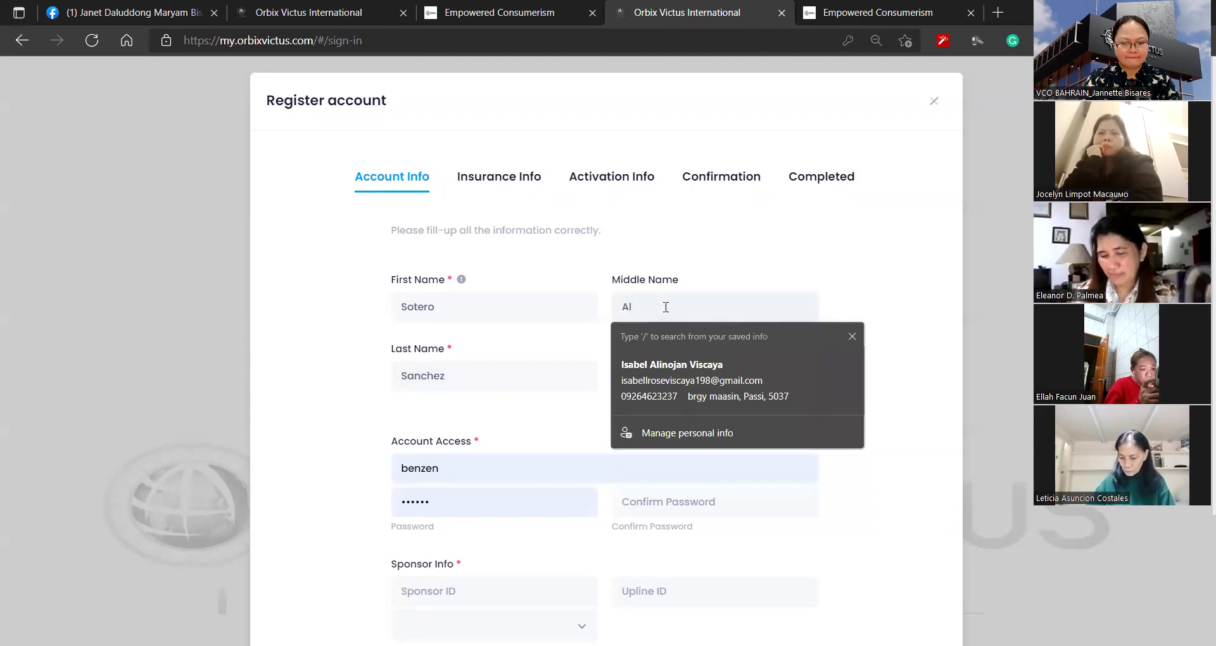
pyautogui.write('ag')
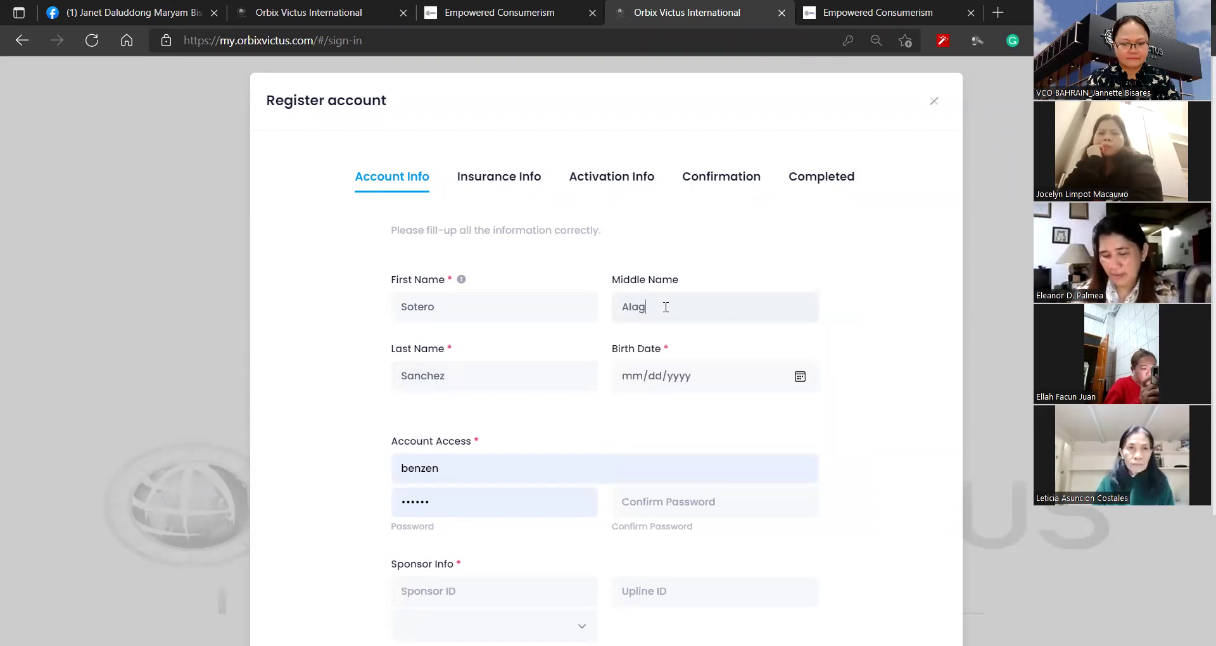
pyautogui.write('uia')
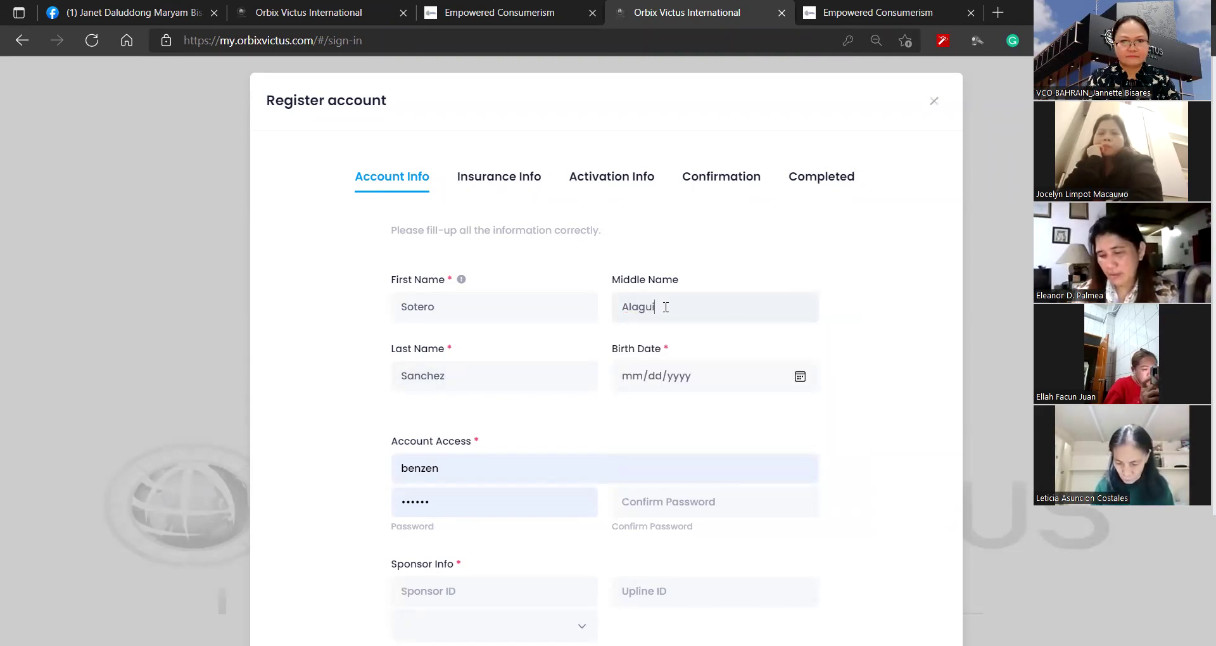
# Step: Enter 06/28/1965 as the Birth Date
pyautogui.click(638, 381)
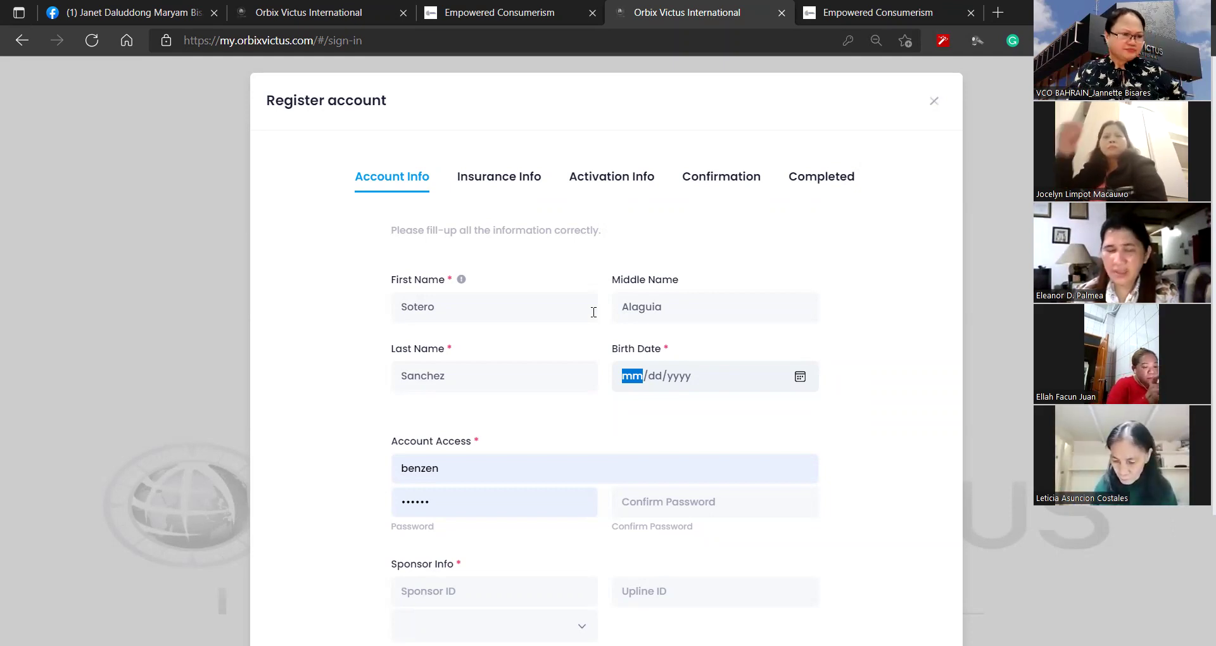
pyautogui.write('06/dd/yyyy')
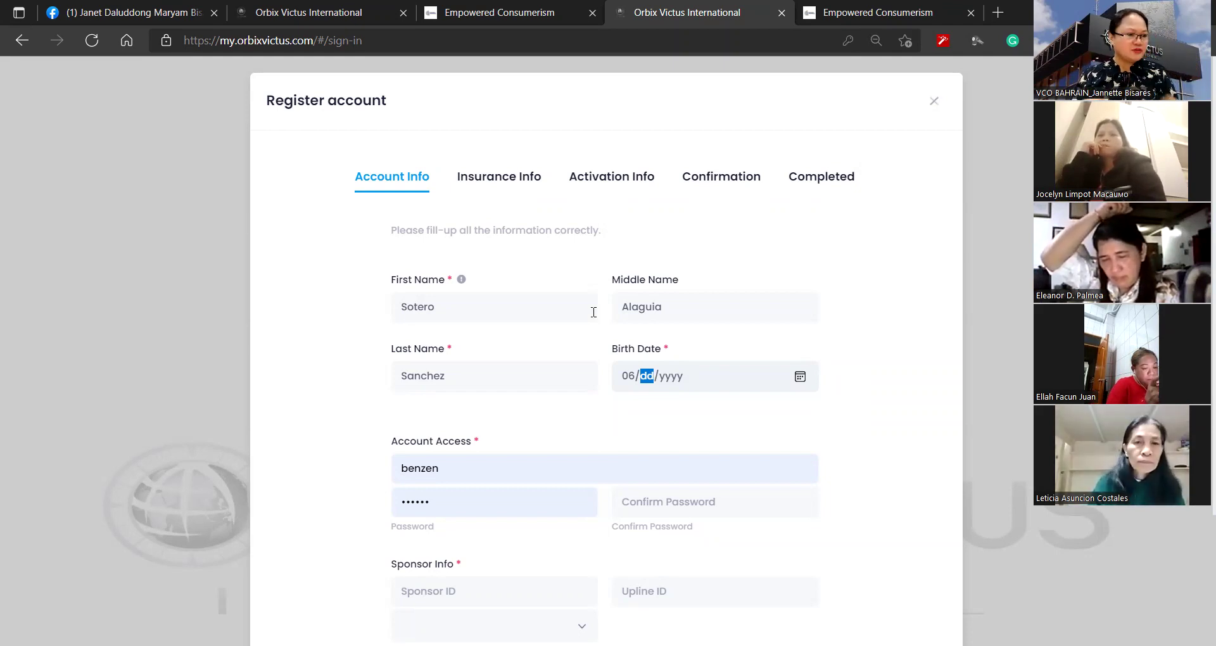
pyautogui.write('28/')
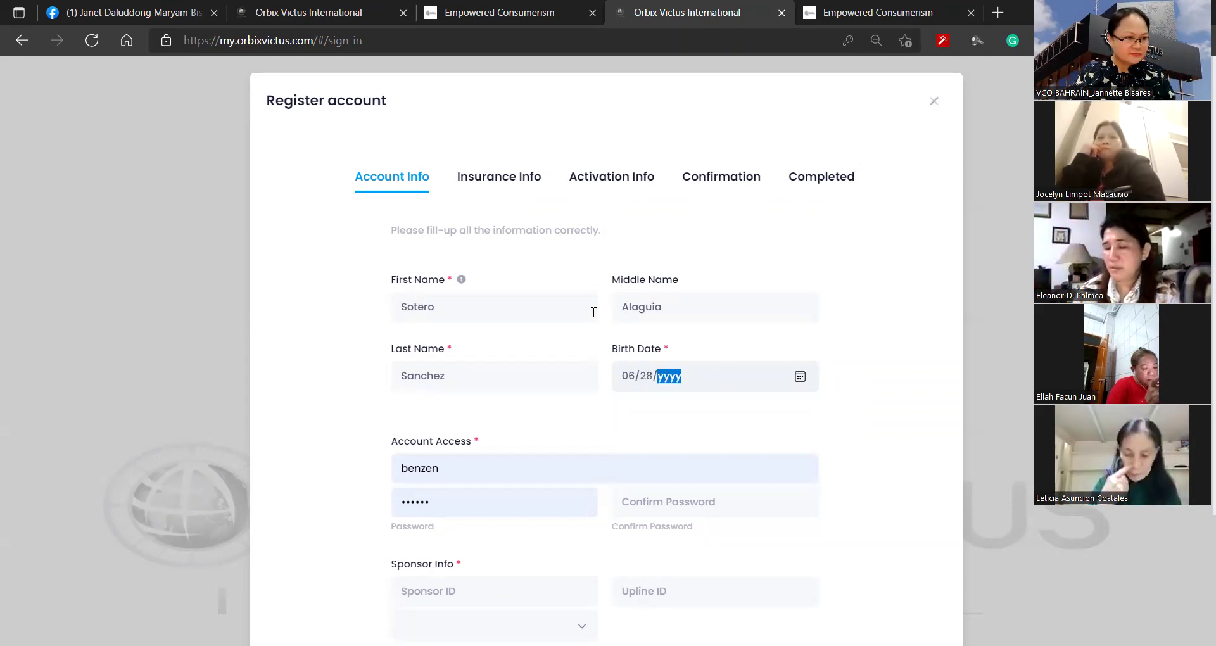
pyautogui.write('0019')
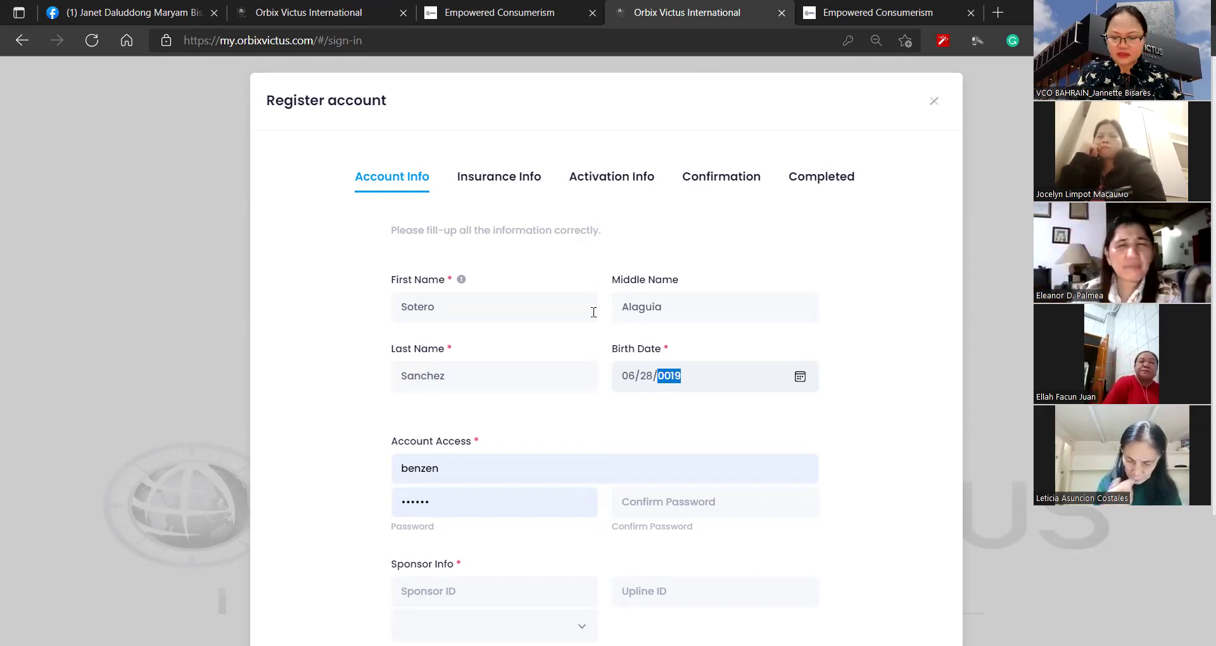
pyautogui.write('65')
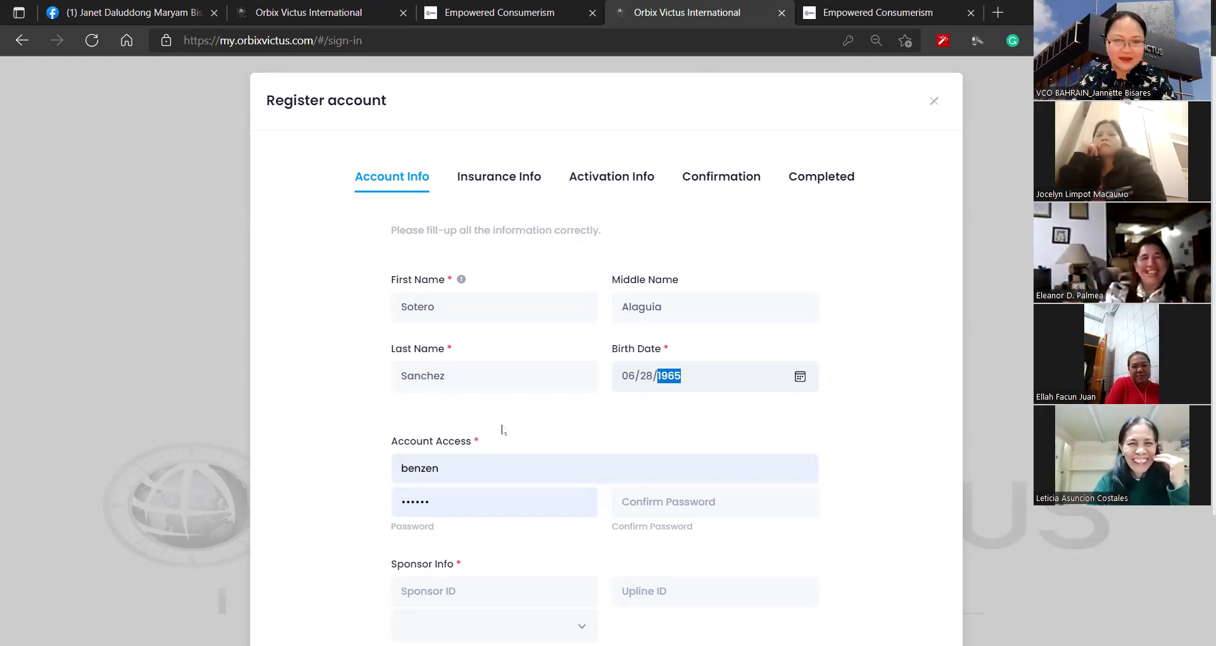
# Step: Type the member's username into the Account Access Username field, fixing a mistyped start
pyautogui.click(492, 470)
pyautogui.write('ben')
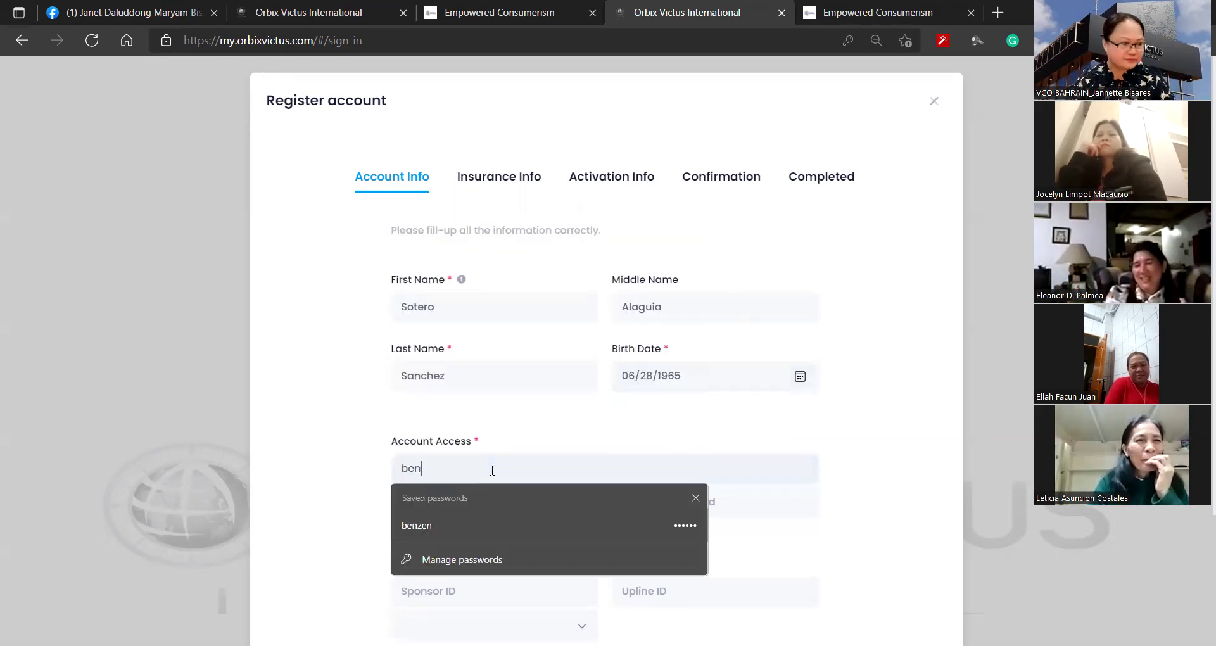
pyautogui.press('BackSpace')
pyautogui.press('BackSpace')
pyautogui.press('BackSpace')
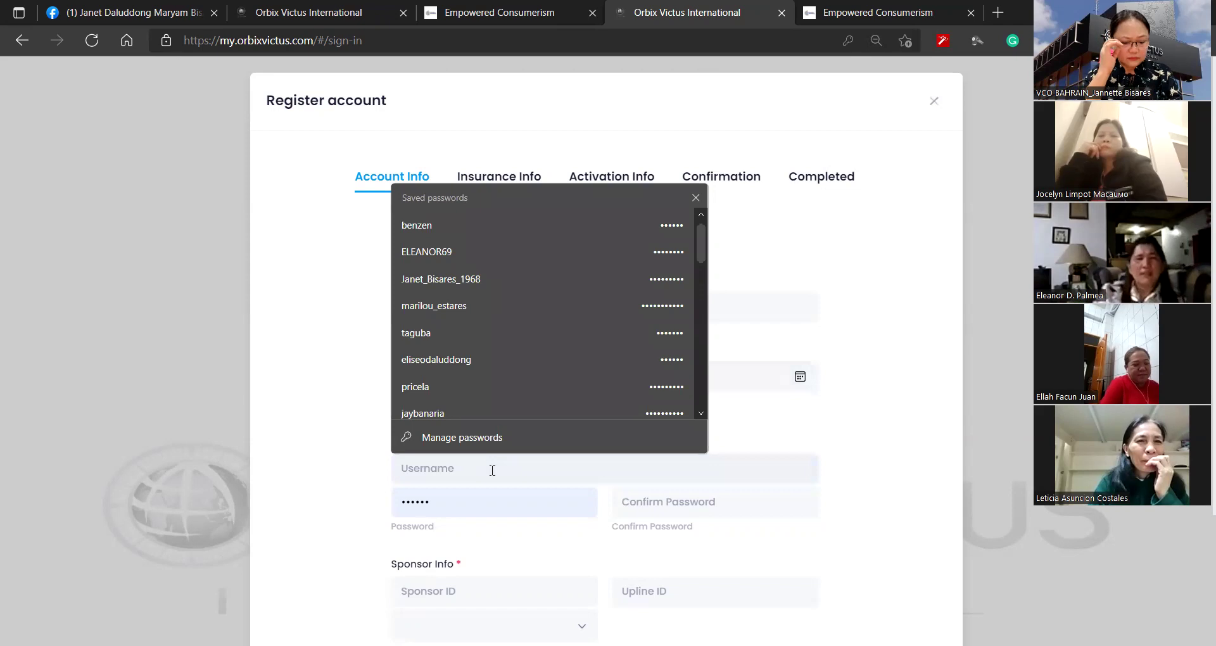
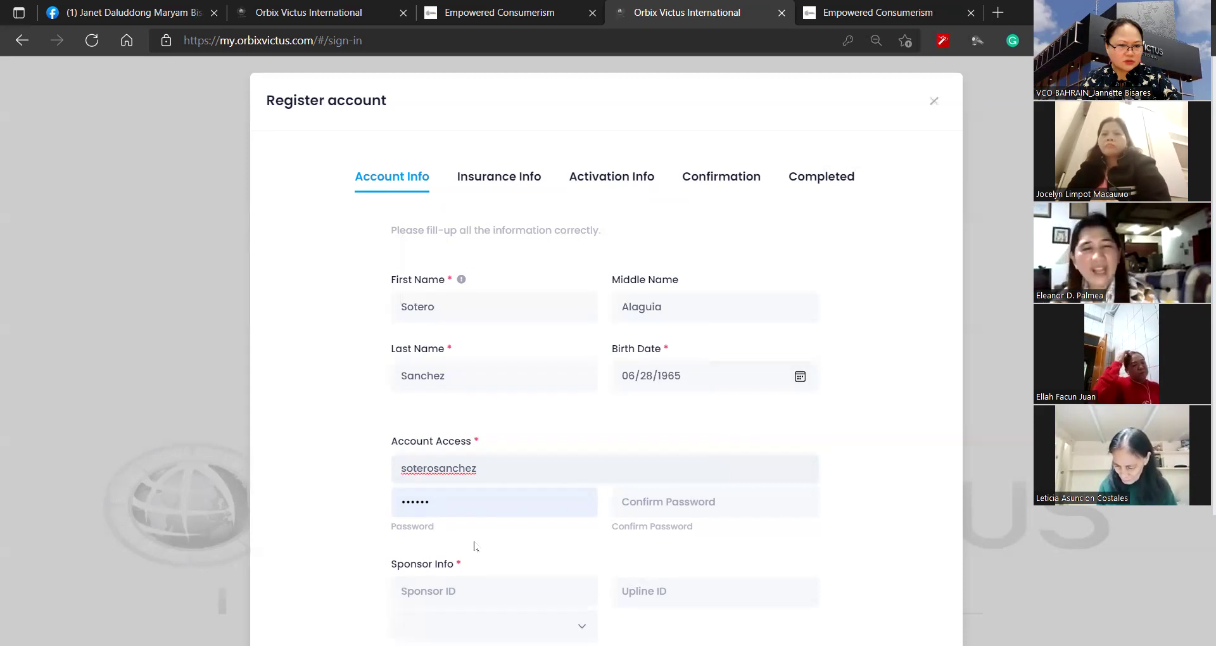
# Step: Replace the old password with a new eight-character password and repeat it in Confirm Password
pyautogui.click(469, 506)
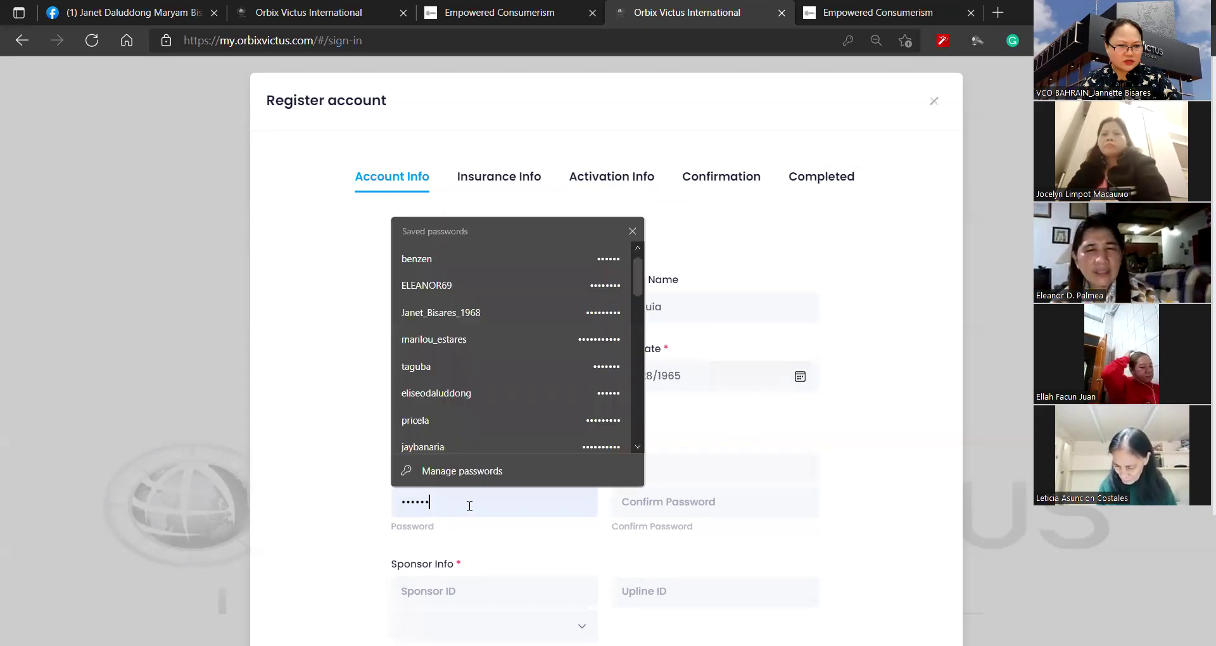
pyautogui.press('BackSpace')
pyautogui.press('BackSpace')
pyautogui.press('BackSpace')
pyautogui.press('BackSpace')
pyautogui.press('BackSpace')
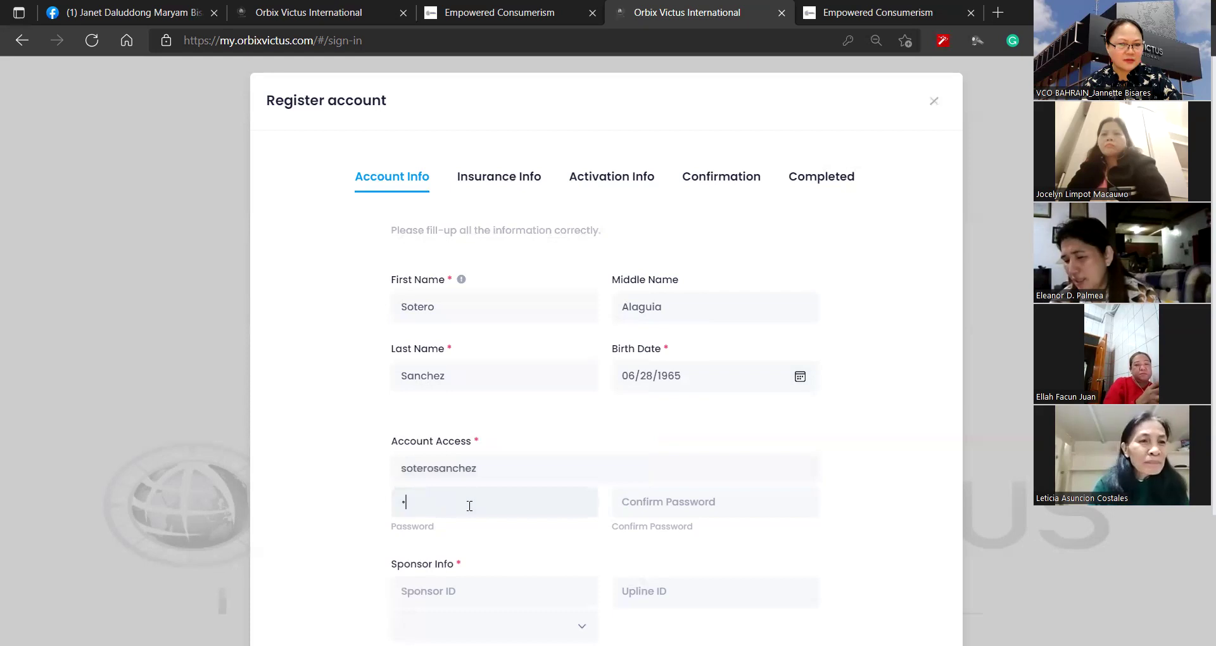
pyautogui.press('BackSpace')
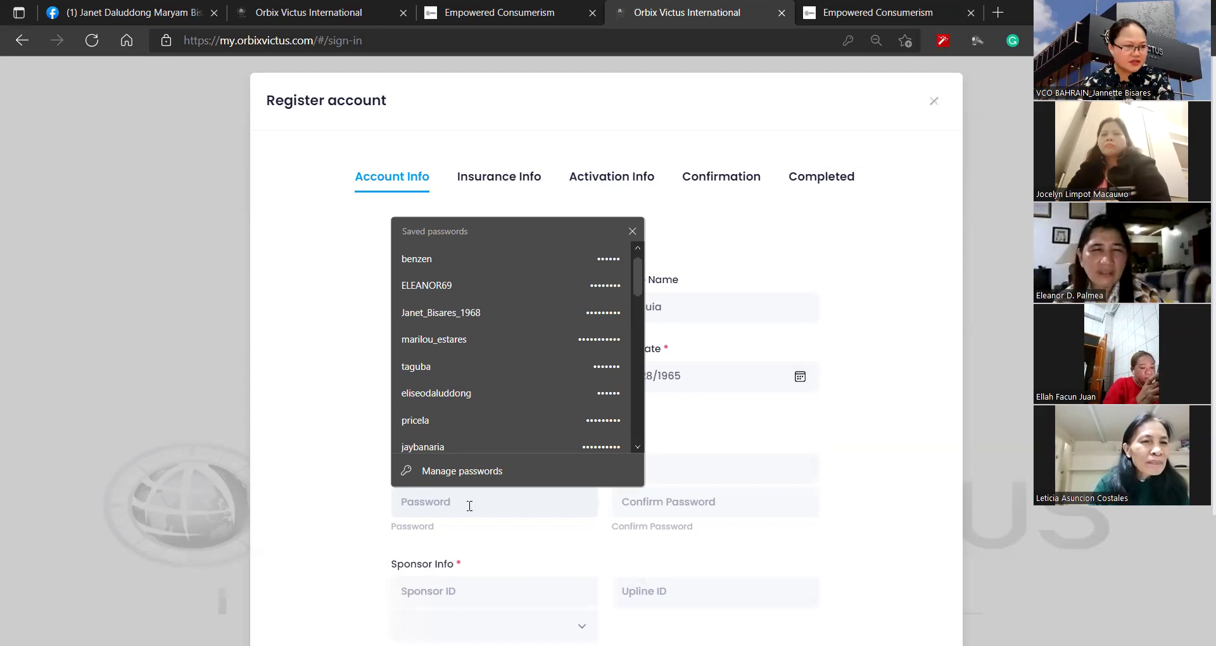
pyautogui.write('****')
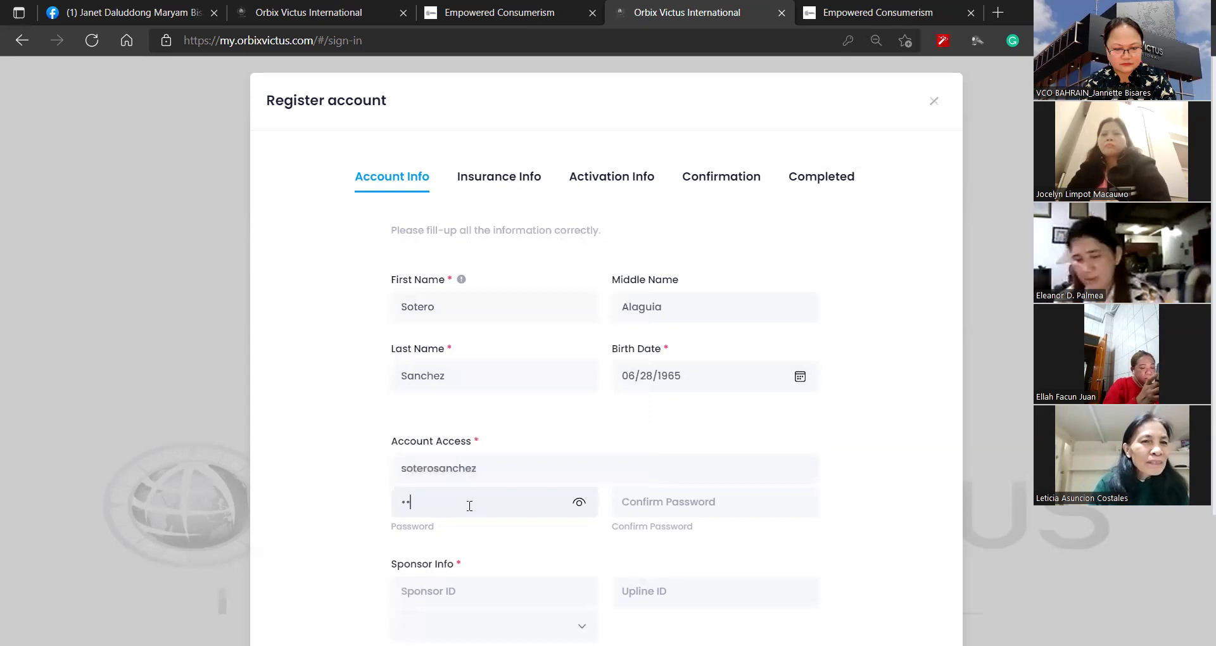
pyautogui.write('**')
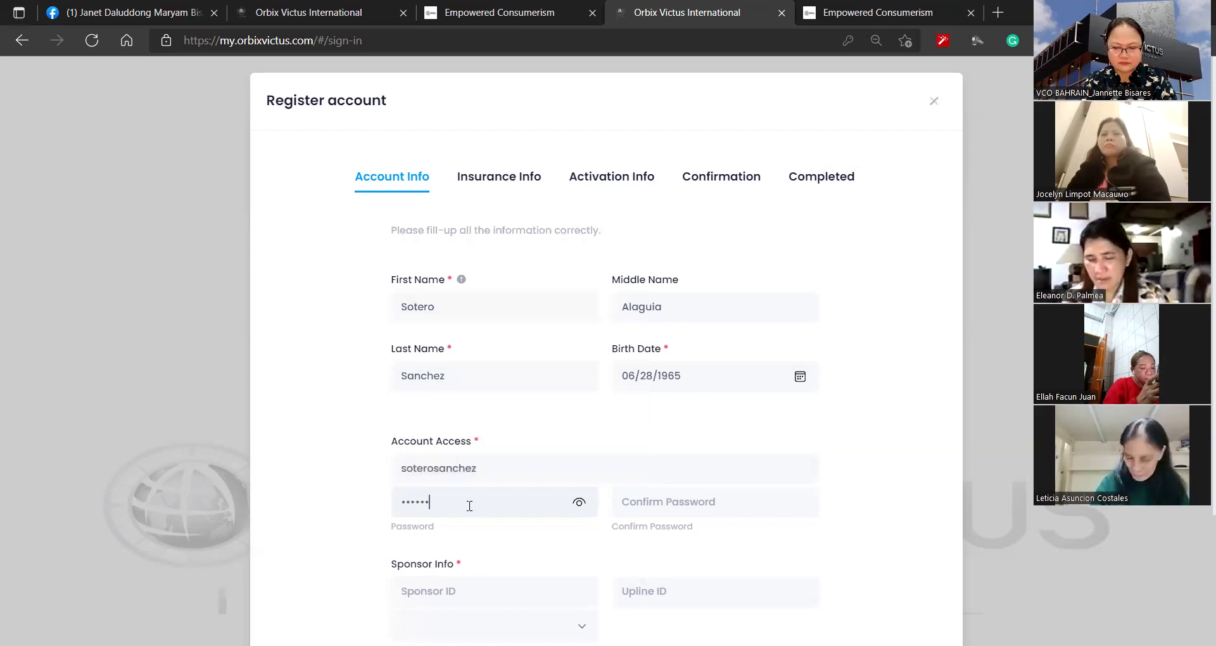
pyautogui.write('**')
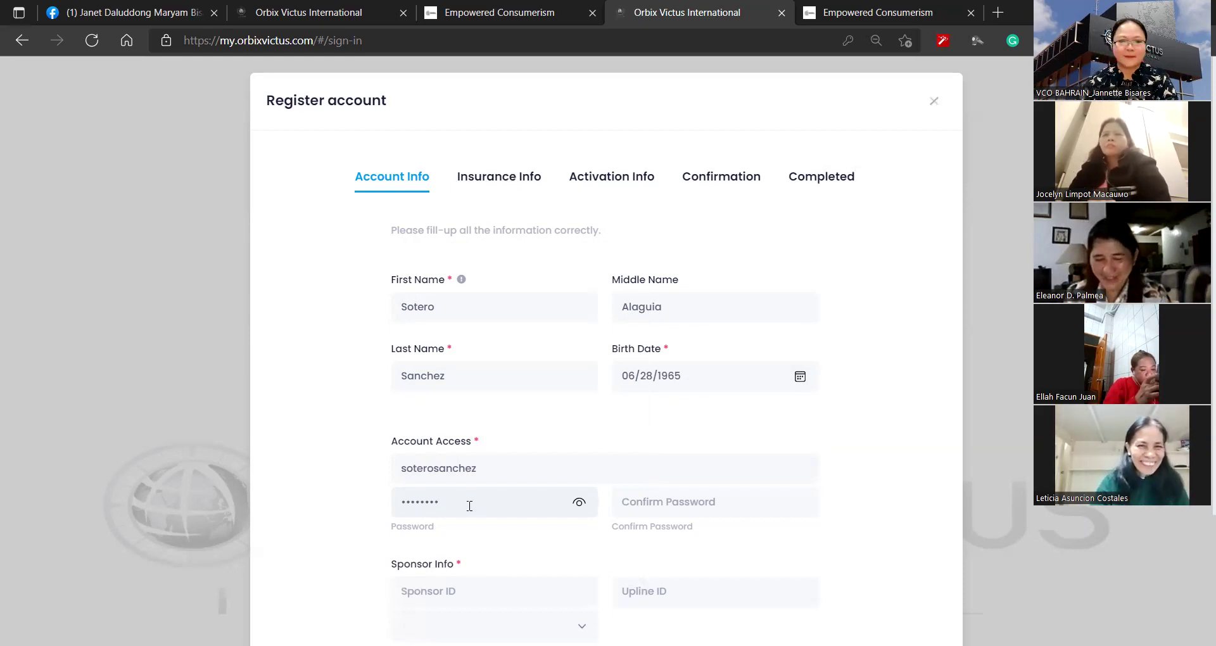
pyautogui.click(667, 503)
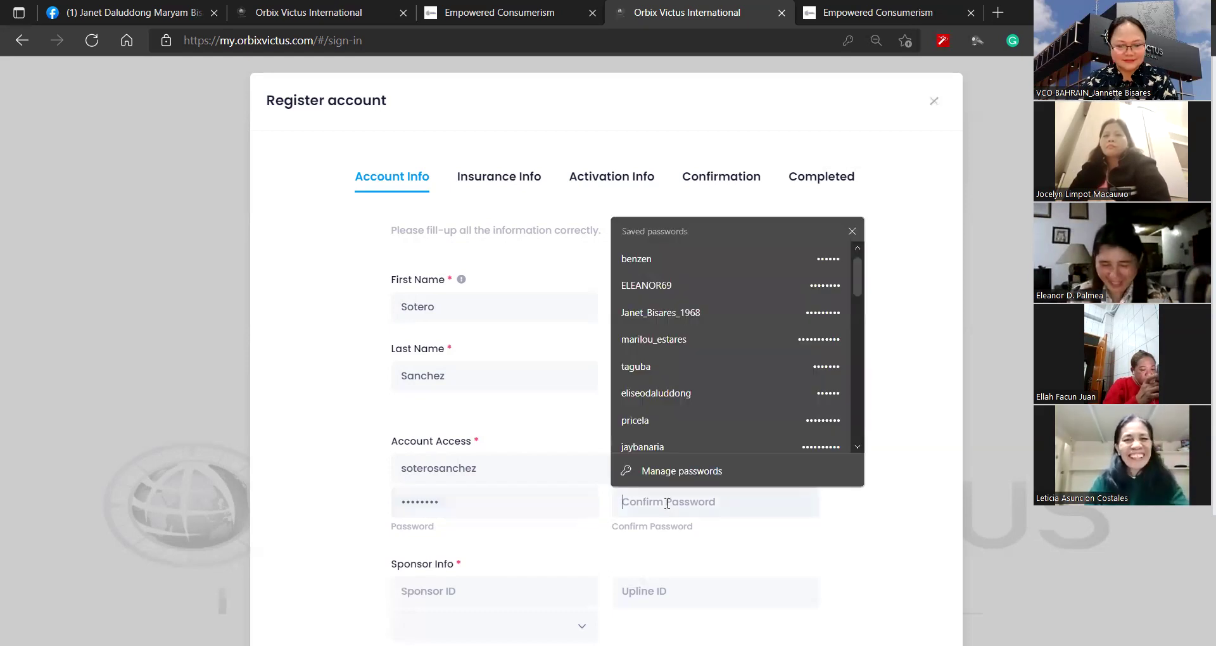
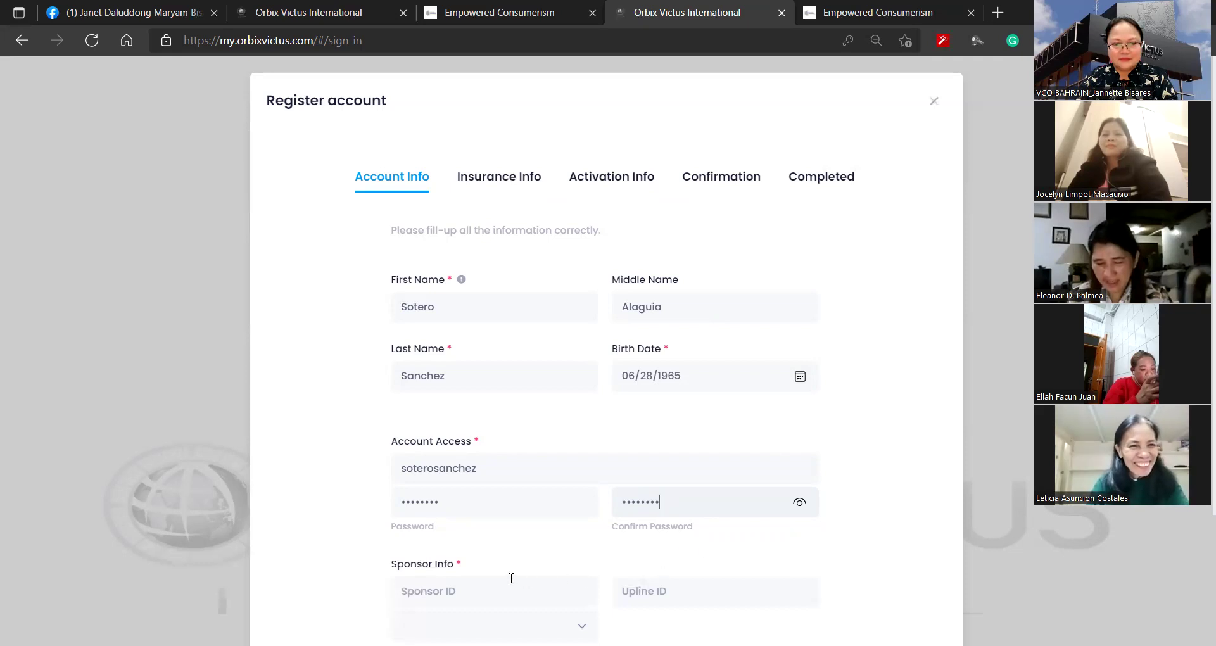
pyautogui.scroll(-1, 508, 578)
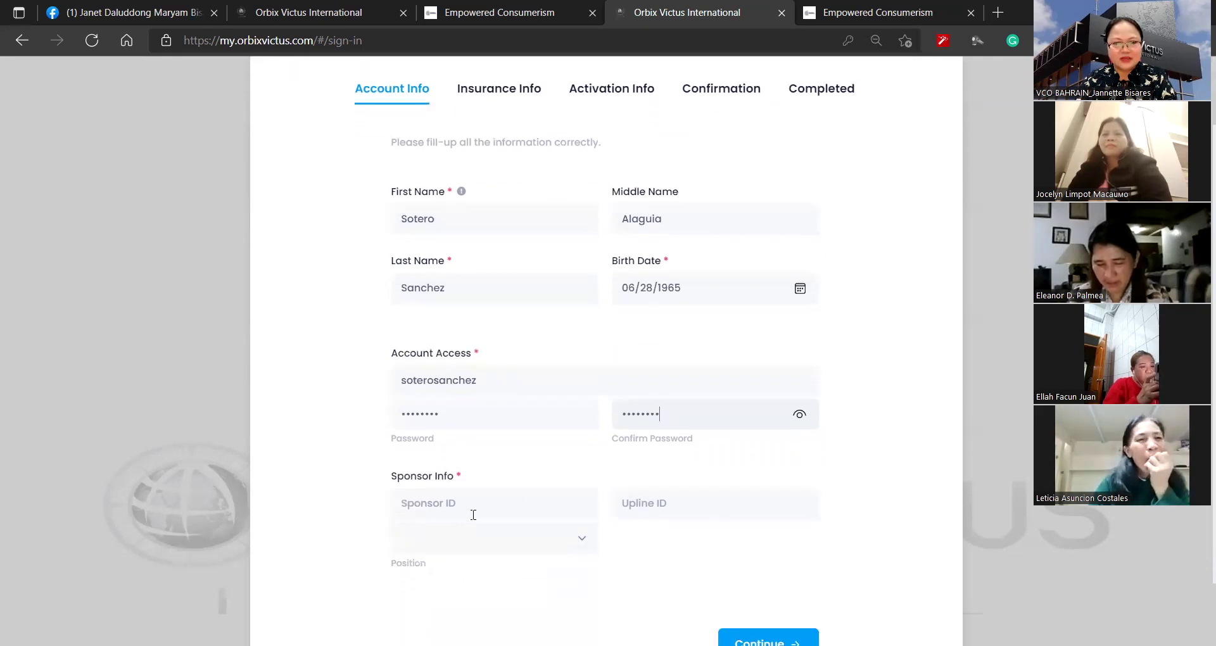
# Step: Enter the sponsor's member ID in Sponsor ID and the same ID in Upline ID
pyautogui.click(495, 502)
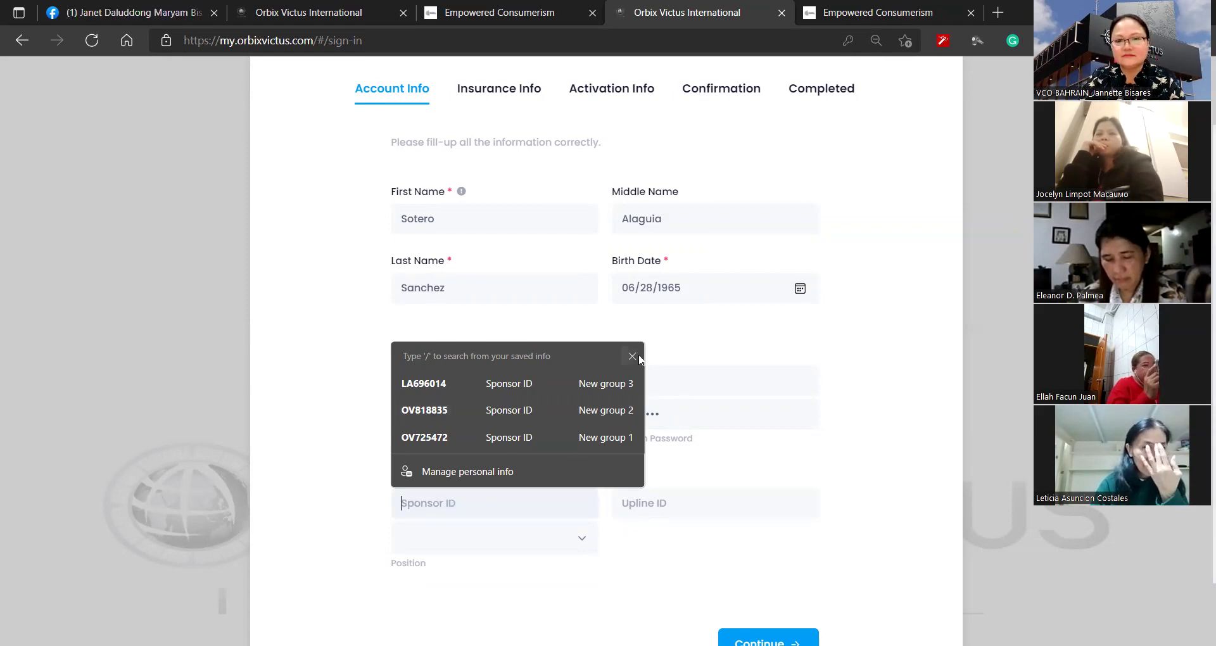
pyautogui.click(887, 337)
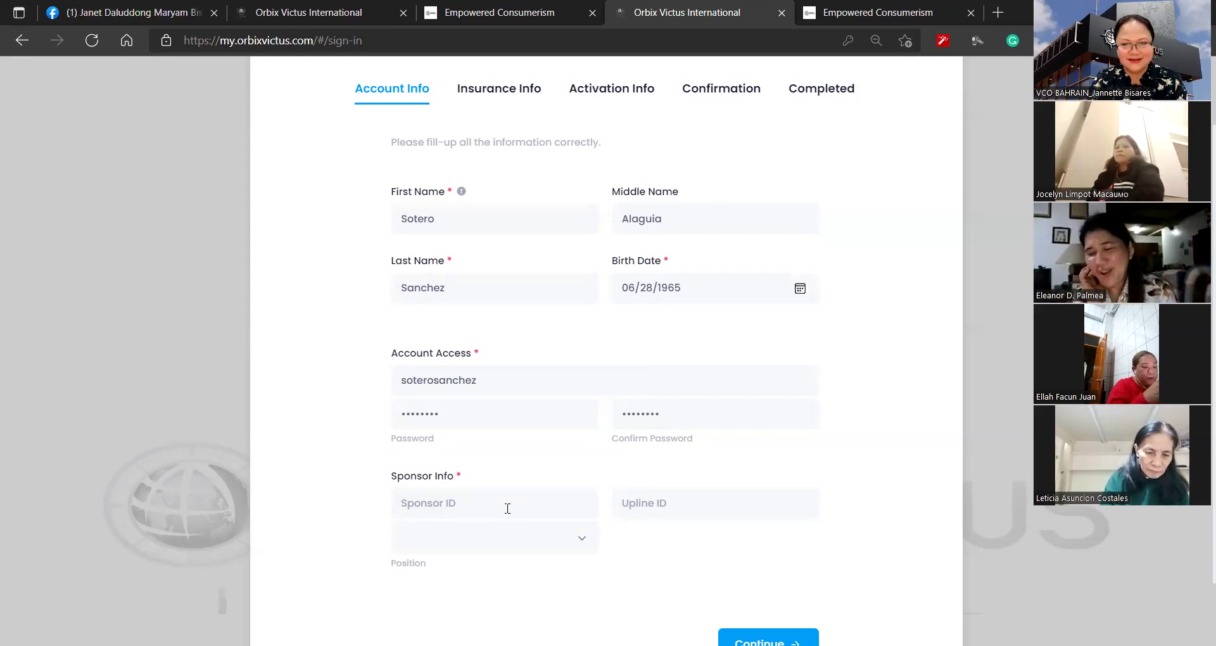
pyautogui.click(477, 543)
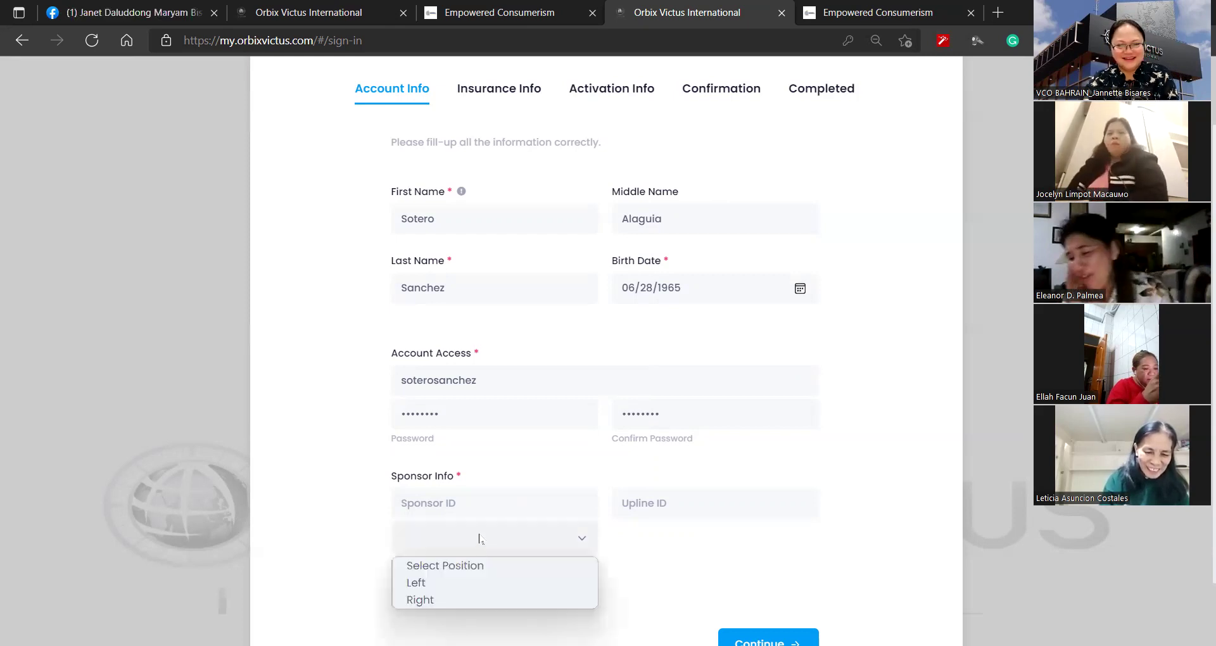
pyautogui.click(468, 507)
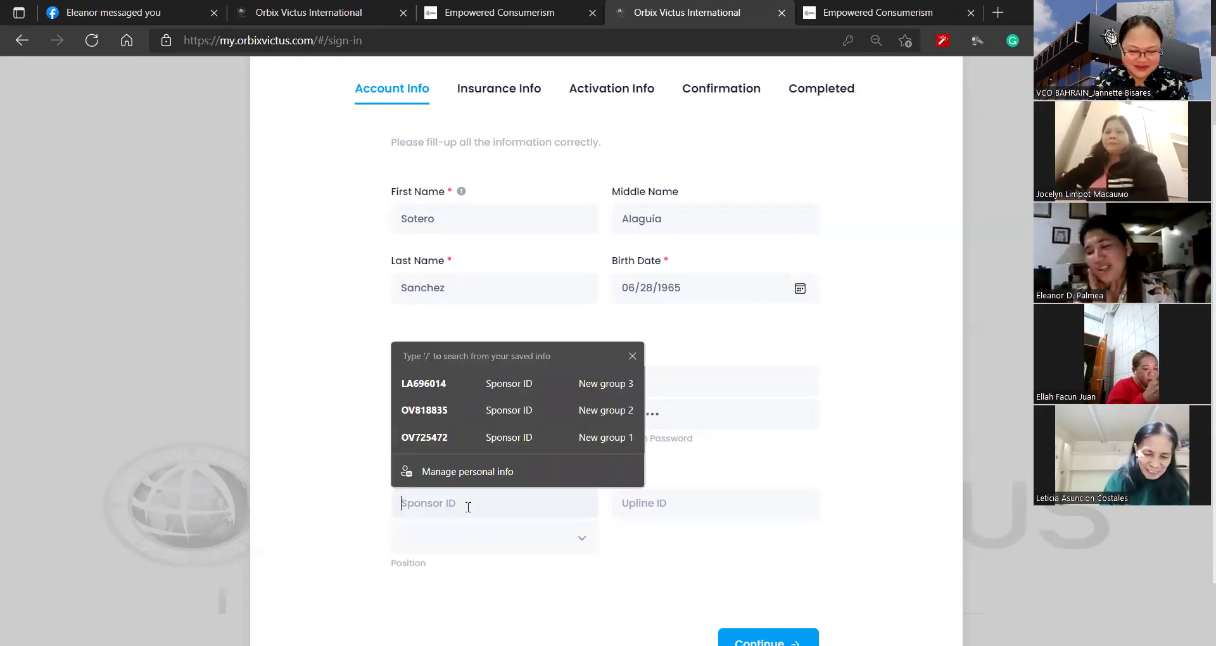
pyautogui.write('OV')
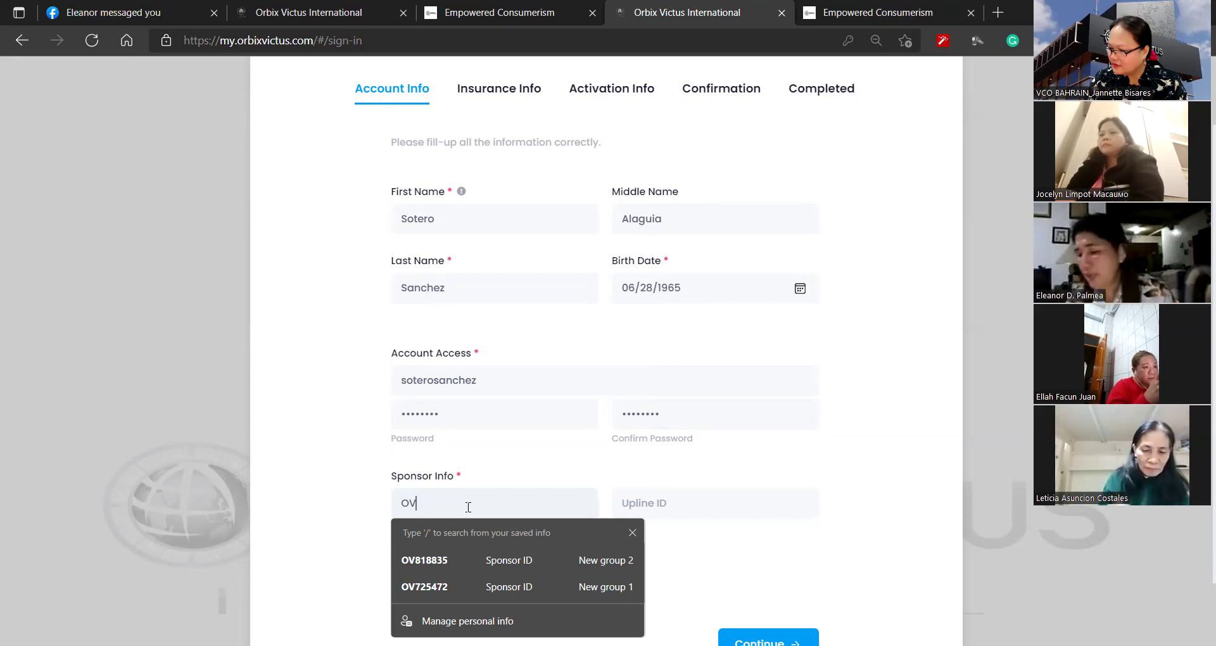
pyautogui.write('38')
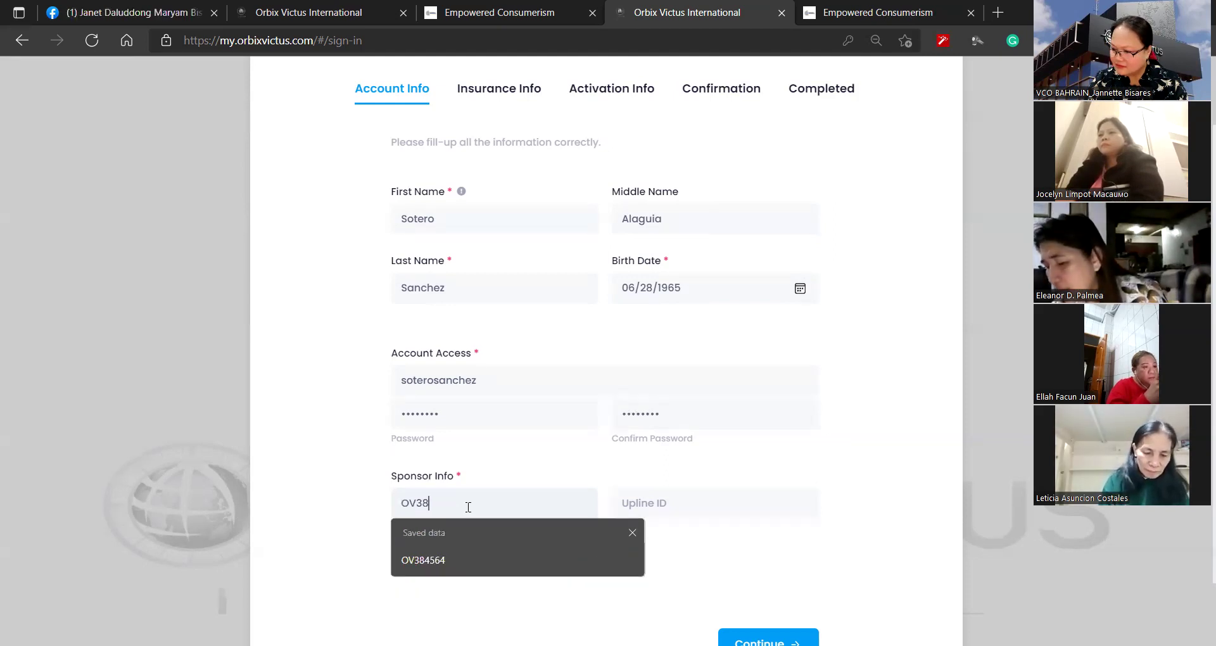
pyautogui.write('4564')
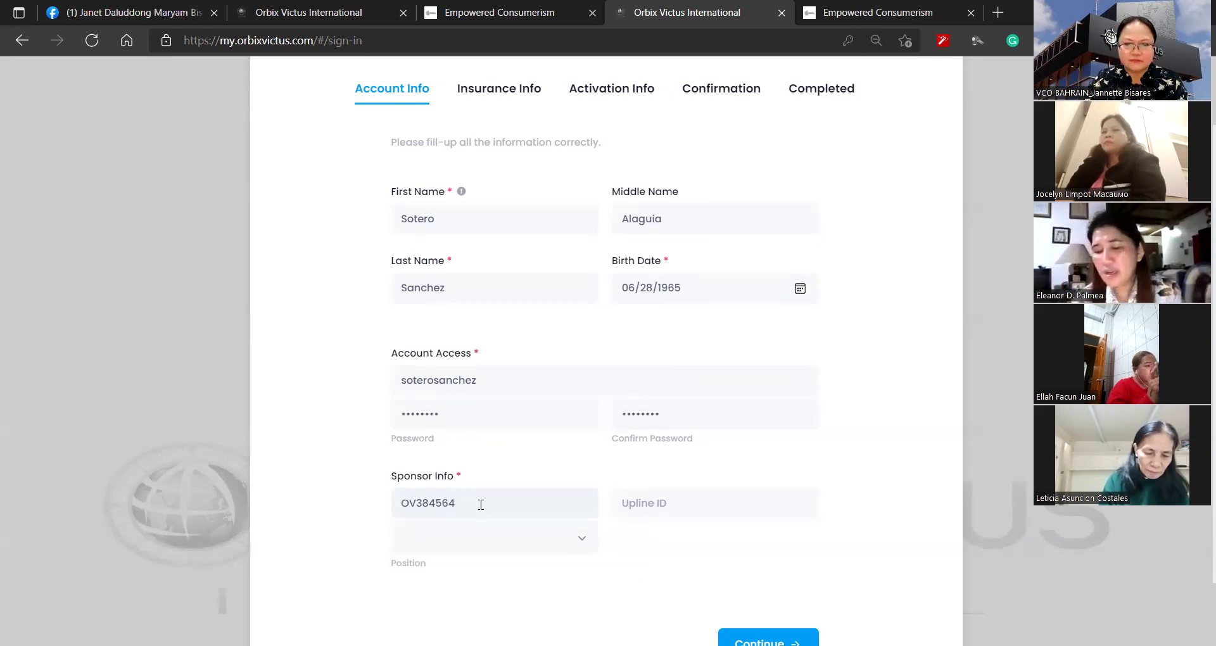
pyautogui.click(691, 503)
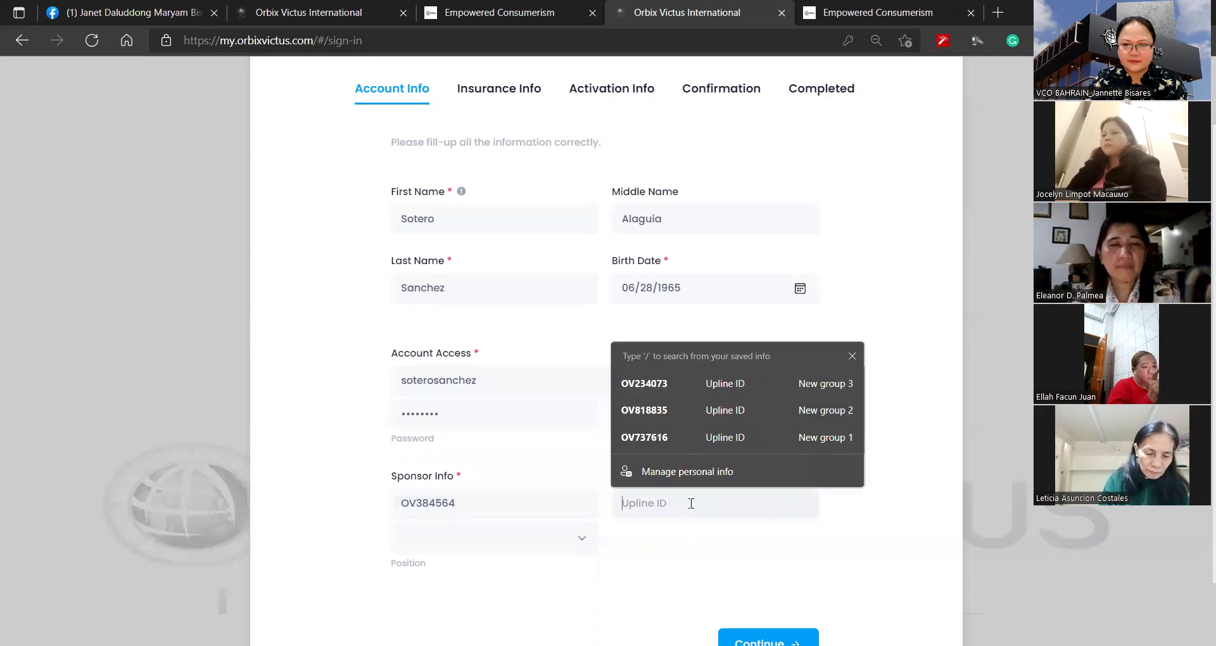
pyautogui.write('OV')
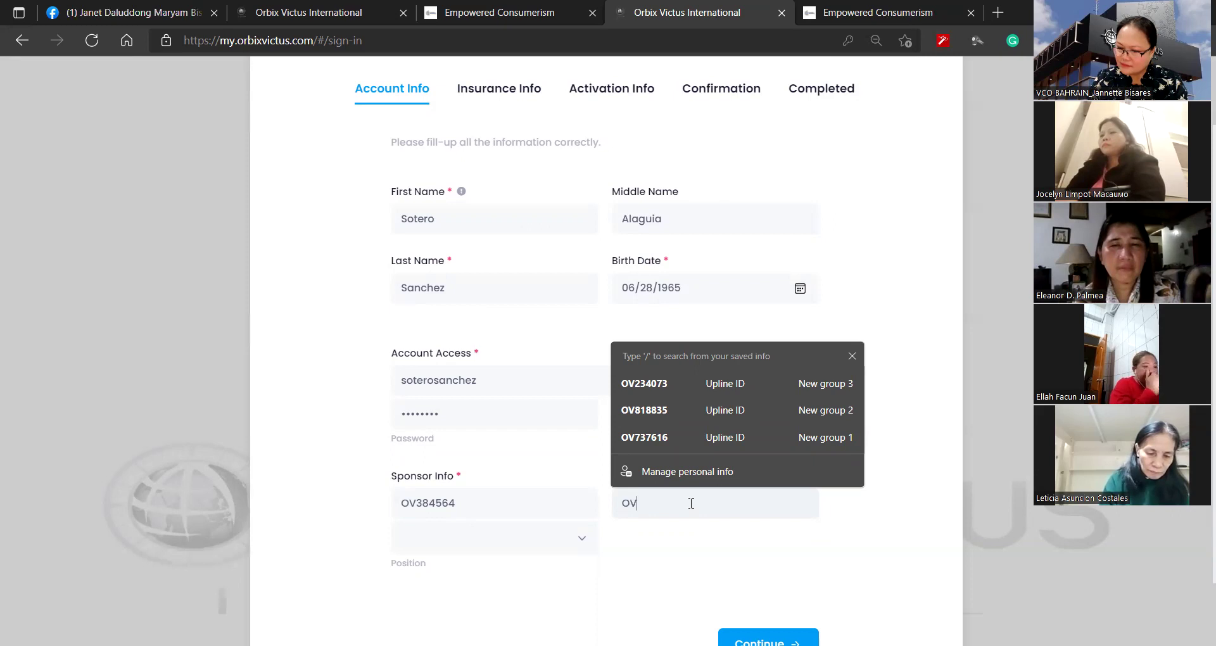
pyautogui.write('384')
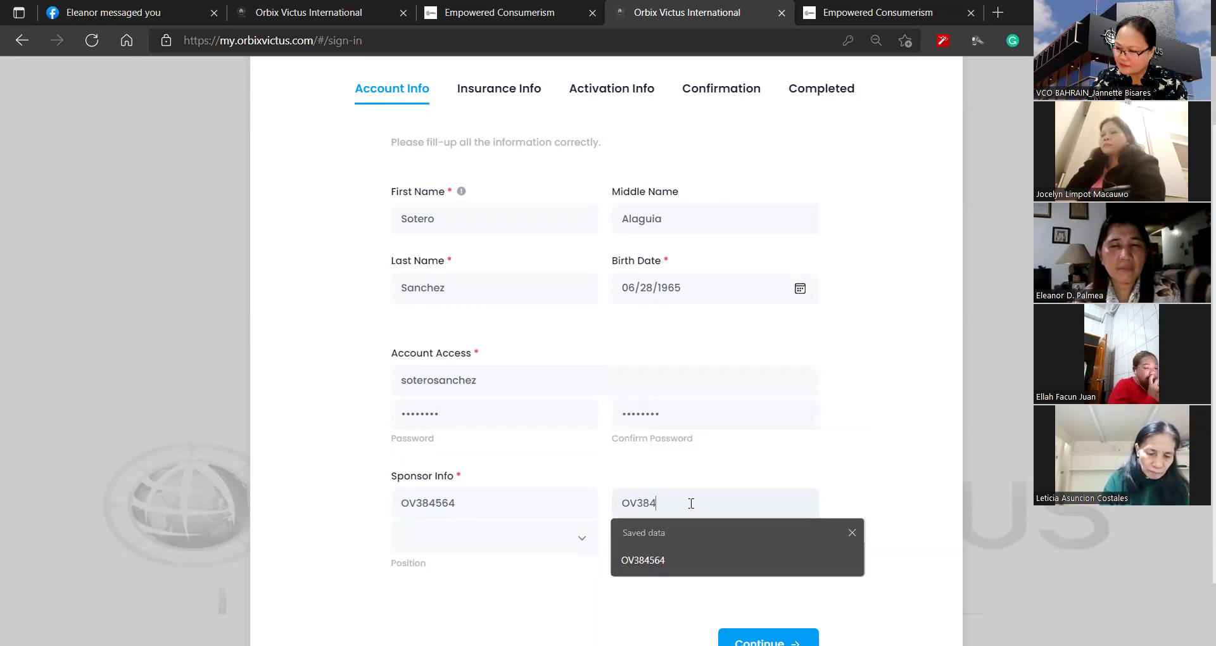
pyautogui.write('564')
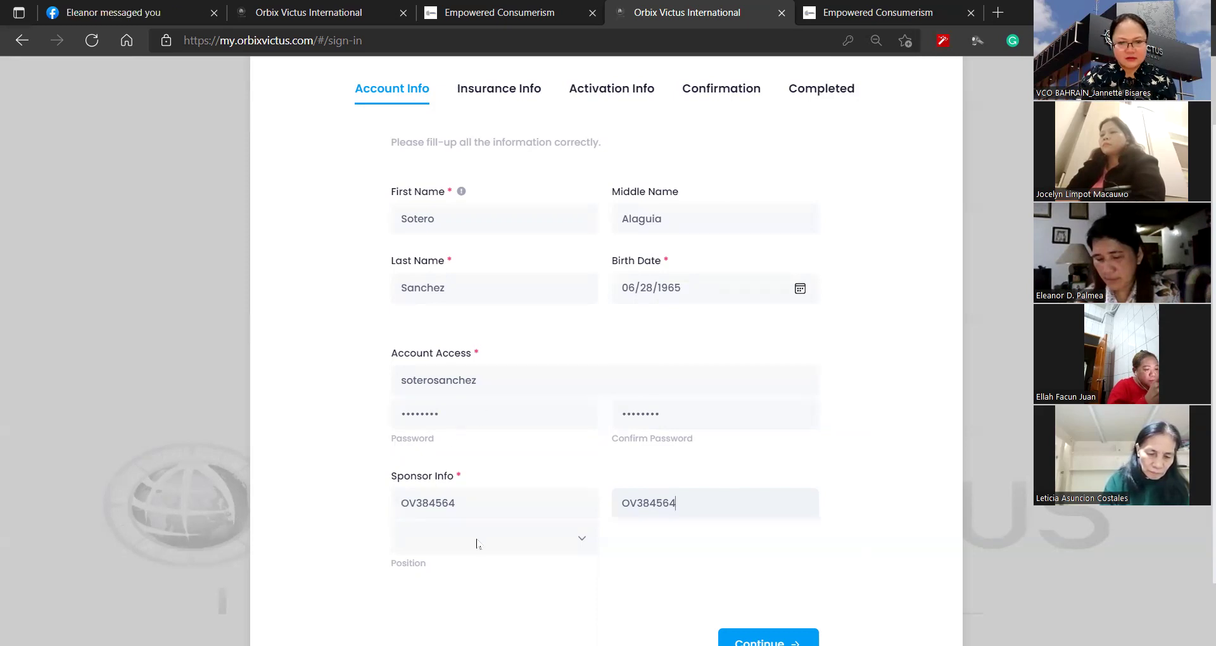
# Step: Clear and retype the member's chosen username in the Account Access Username field
pyautogui.click(581, 542)
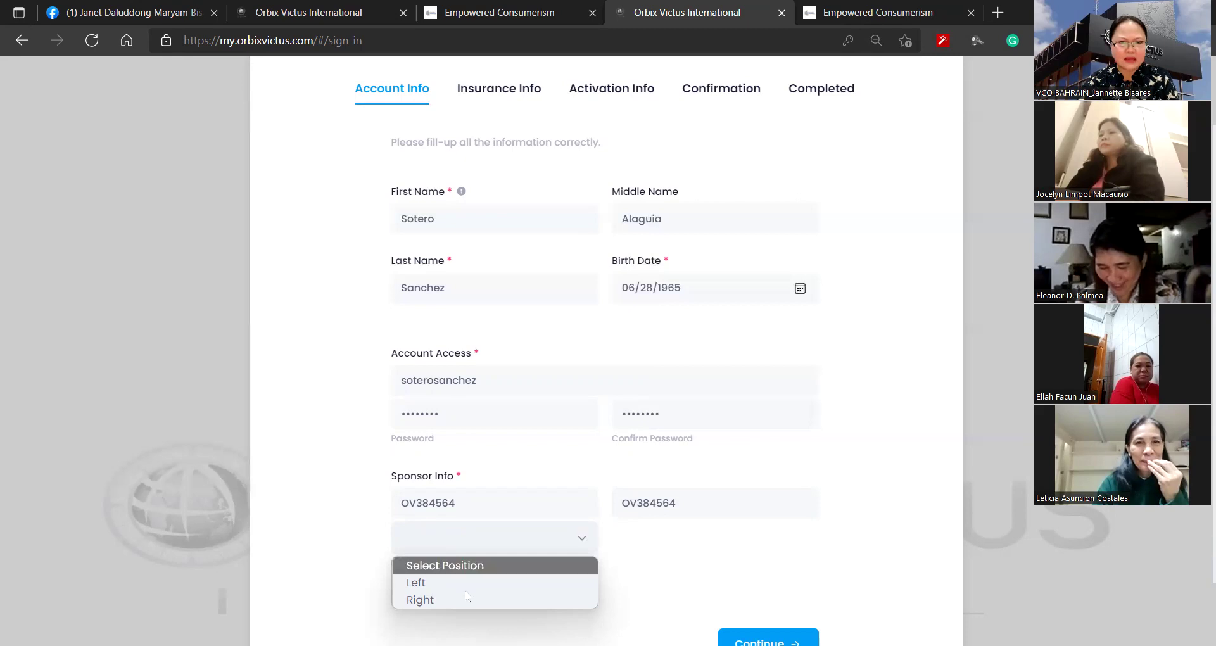
pyautogui.click(529, 379)
pyautogui.press('BackSpace')
pyautogui.press('BackSpace')
pyautogui.press('BackSpace')
pyautogui.press('BackSpace')
pyautogui.press('BackSpace')
pyautogui.press('BackSpace')
pyautogui.press('BackSpace')
pyautogui.press('BackSpace')
pyautogui.press('BackSpace')
pyautogui.press('BackSpace')
pyautogui.press('BackSpace')
pyautogui.press('BackSpace')
pyautogui.press('BackSpace')
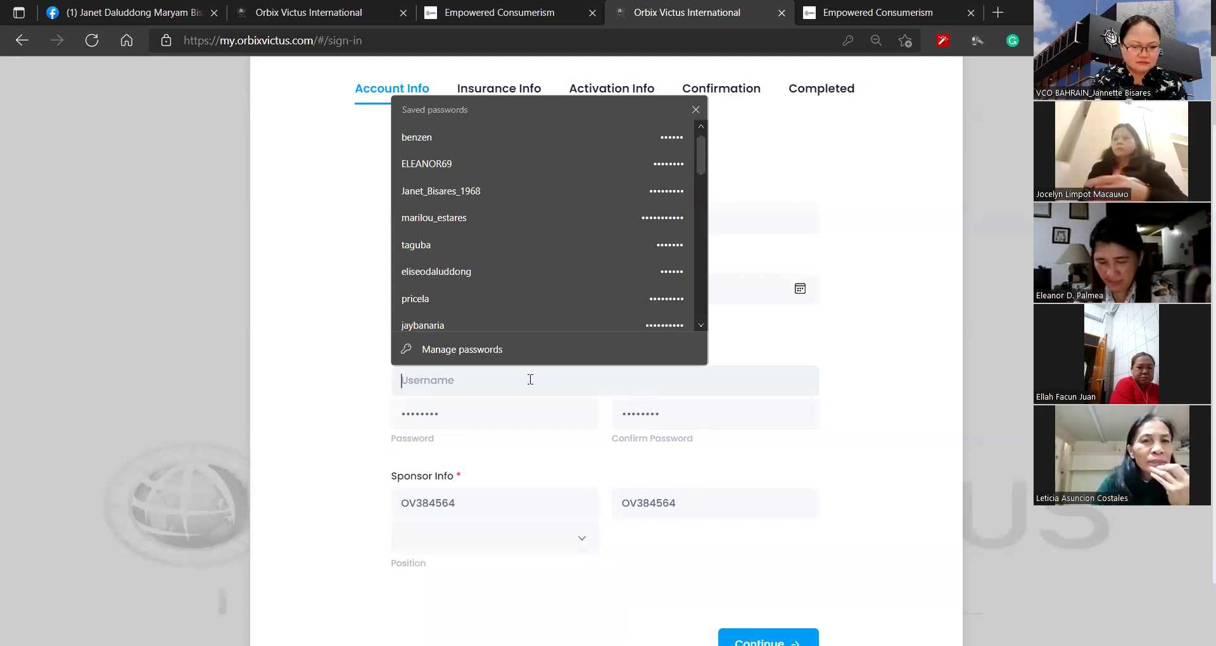
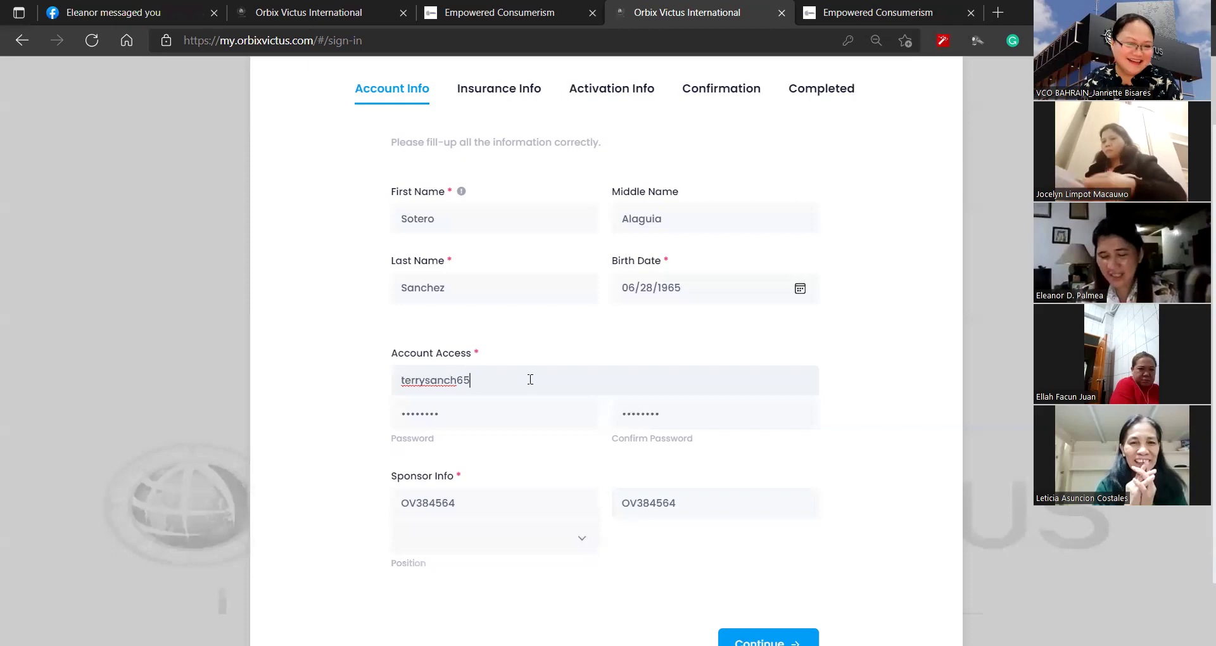
# Step: Clear and re-enter the eight-character password in both Password and Confirm Password
pyautogui.click(499, 419)
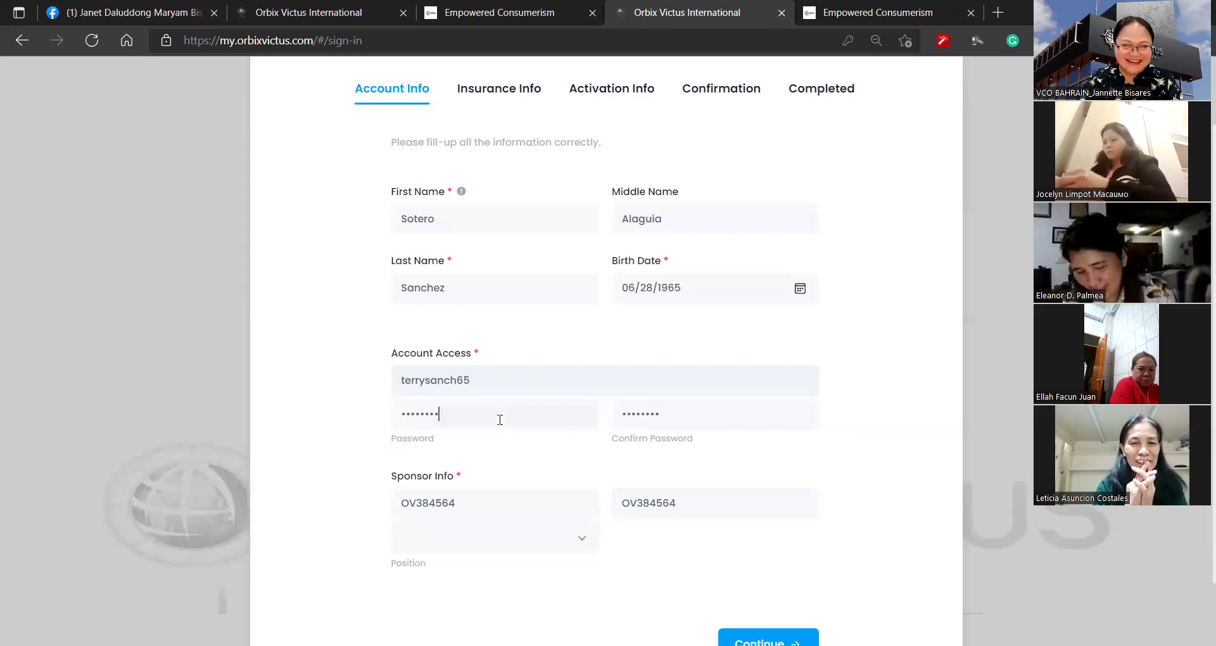
pyautogui.press('BackSpace')
pyautogui.press('BackSpace')
pyautogui.press('BackSpace')
pyautogui.press('BackSpace')
pyautogui.press('BackSpace')
pyautogui.press('BackSpace')
pyautogui.press('BackSpace')
pyautogui.press('BackSpace')
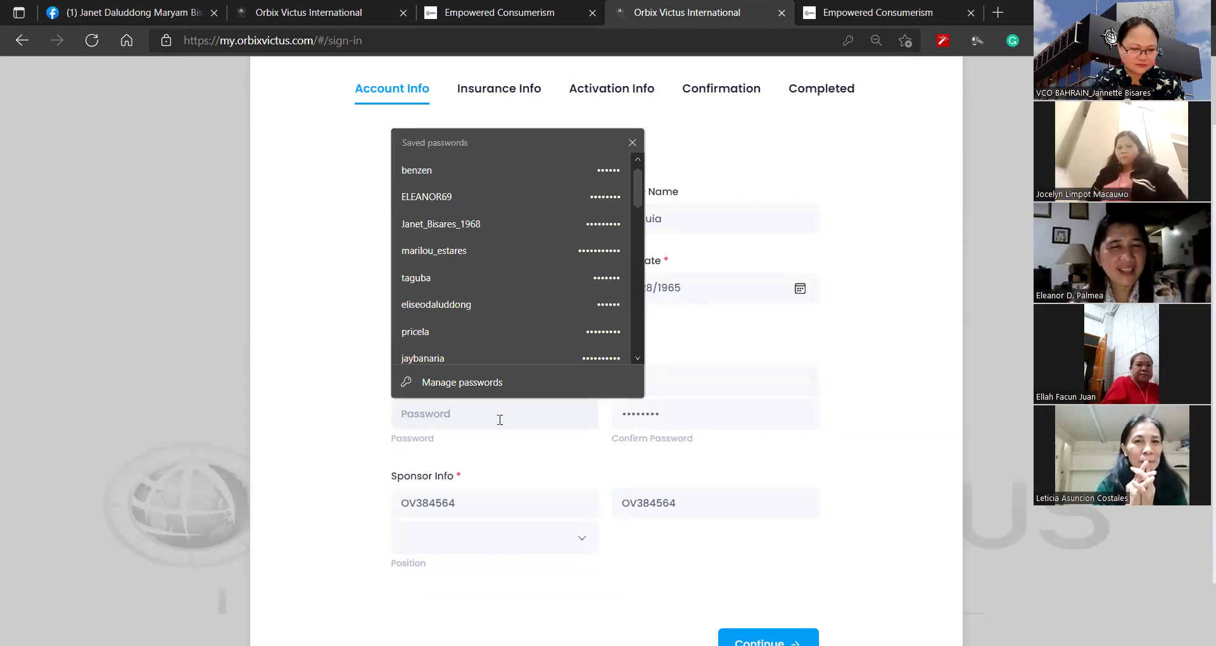
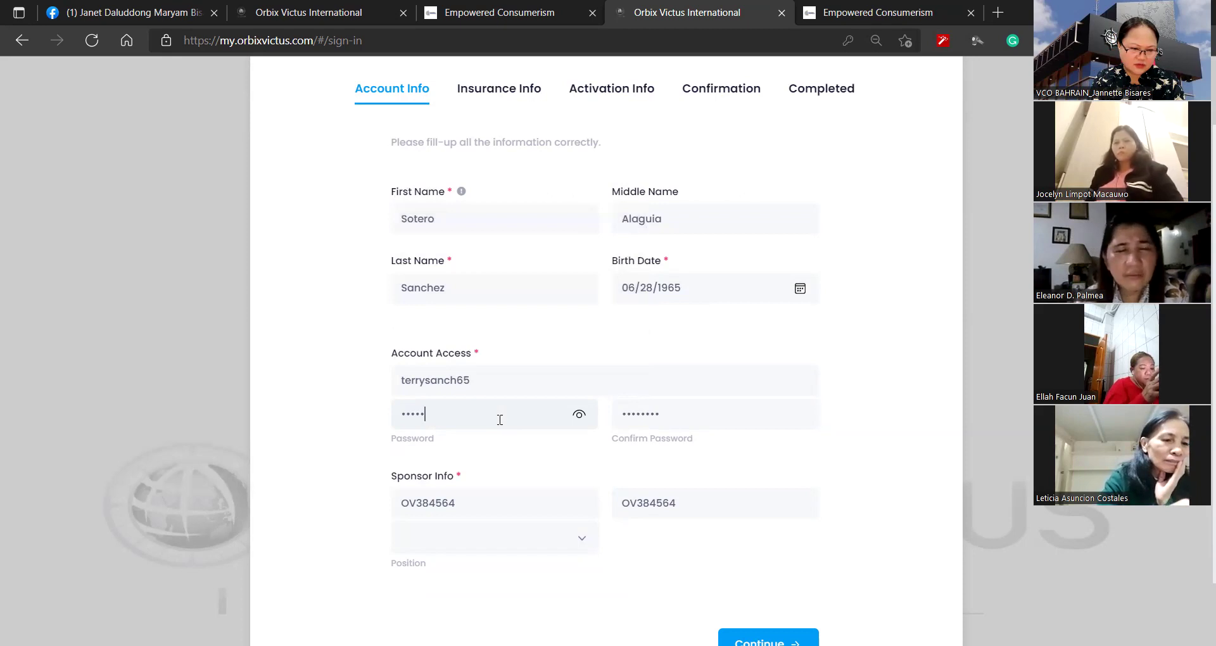
pyautogui.click(694, 409)
pyautogui.press('BackSpace')
pyautogui.press('BackSpace')
pyautogui.press('BackSpace')
pyautogui.press('BackSpace')
pyautogui.press('BackSpace')
pyautogui.press('BackSpace')
pyautogui.press('BackSpace')
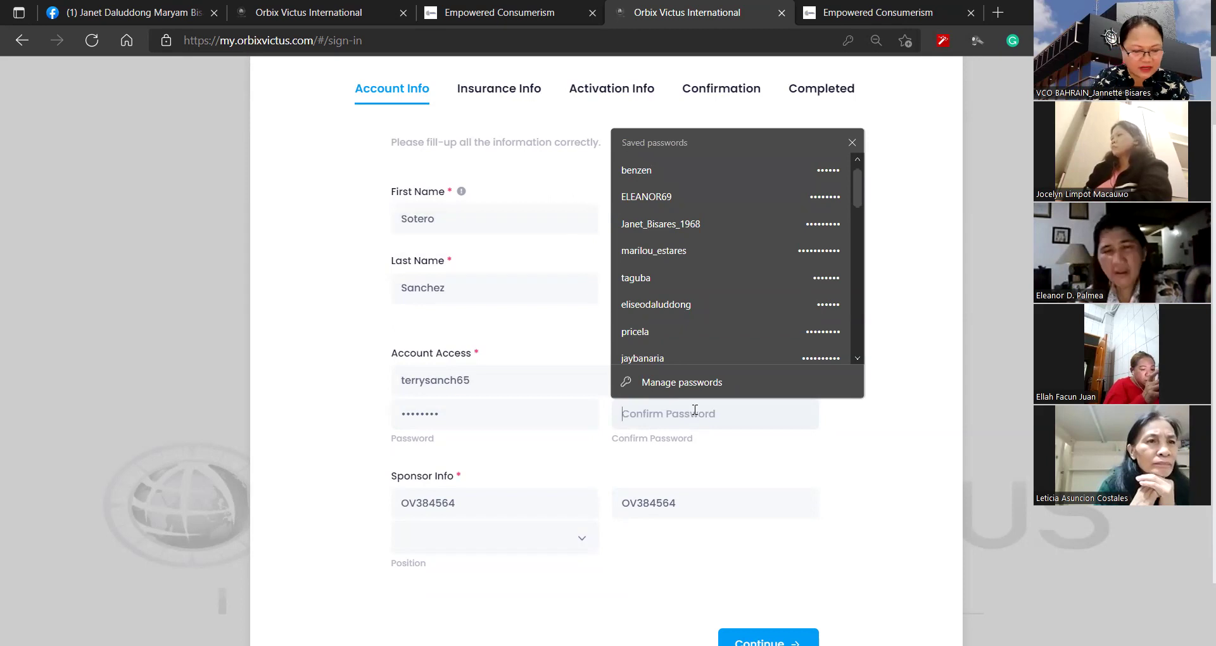
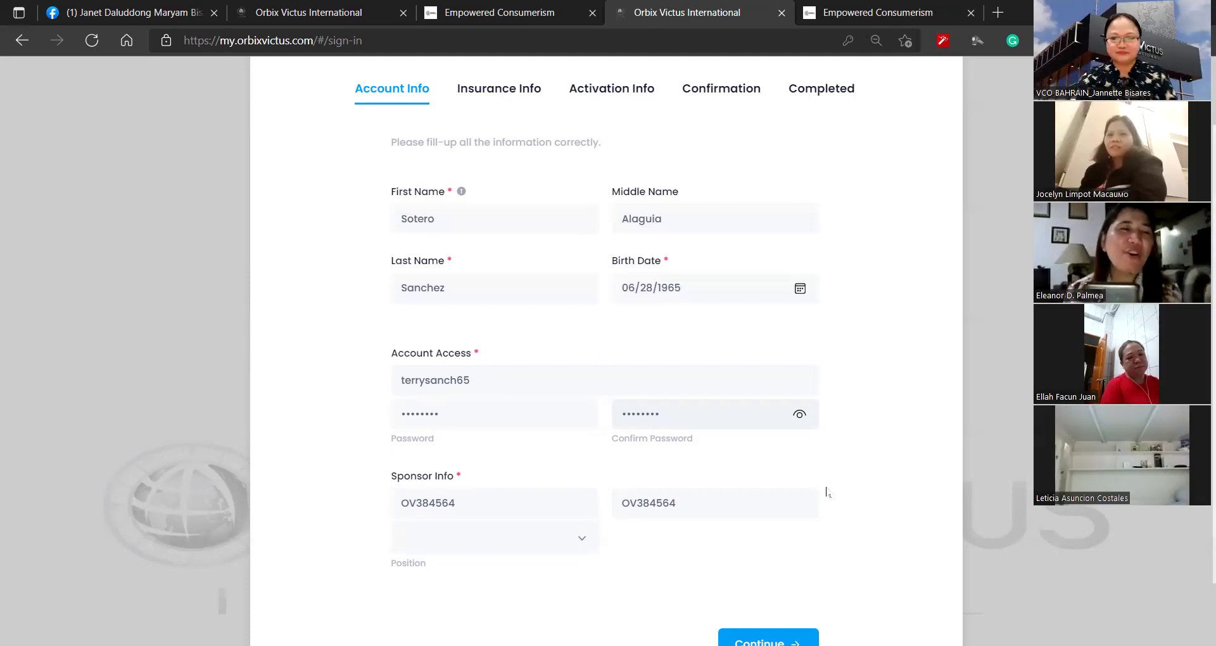
pyautogui.scroll(-1, 822, 488)
# Step: Scroll up the Account Info form to review the entered details
pyautogui.scroll(1, 822, 494)
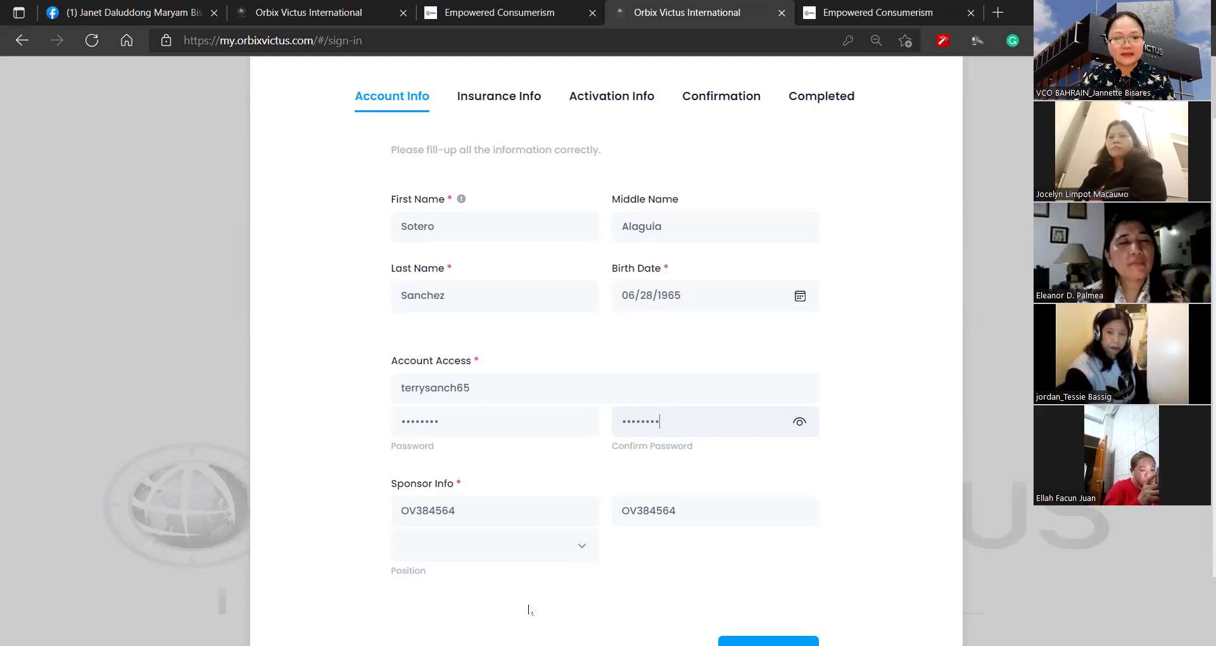
# Step: Pick Right from the sponsor Position dropdown on the Account Info form
pyautogui.click(547, 560)
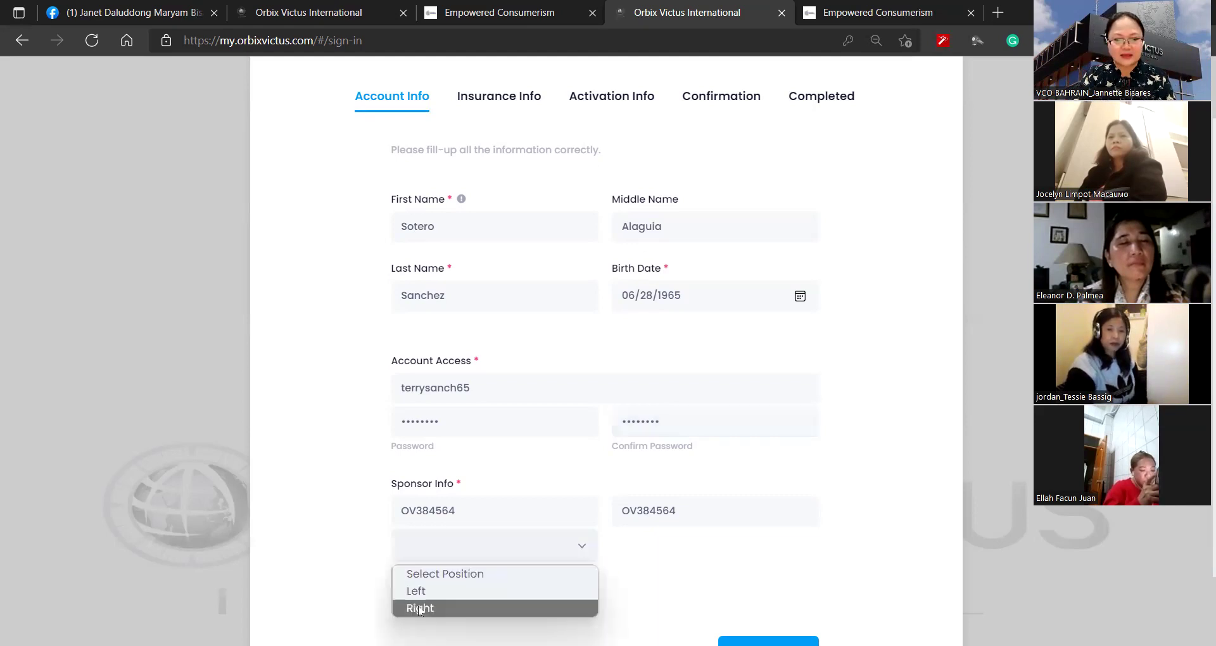
pyautogui.click(419, 610)
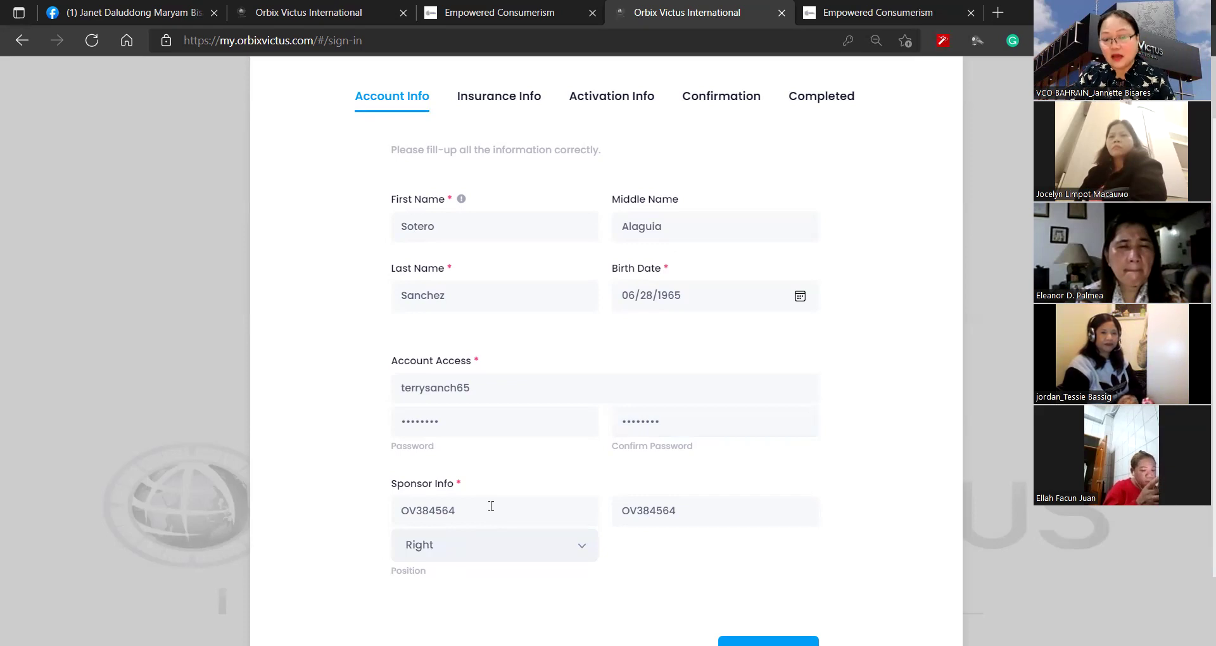
pyautogui.scroll(-2, 641, 502)
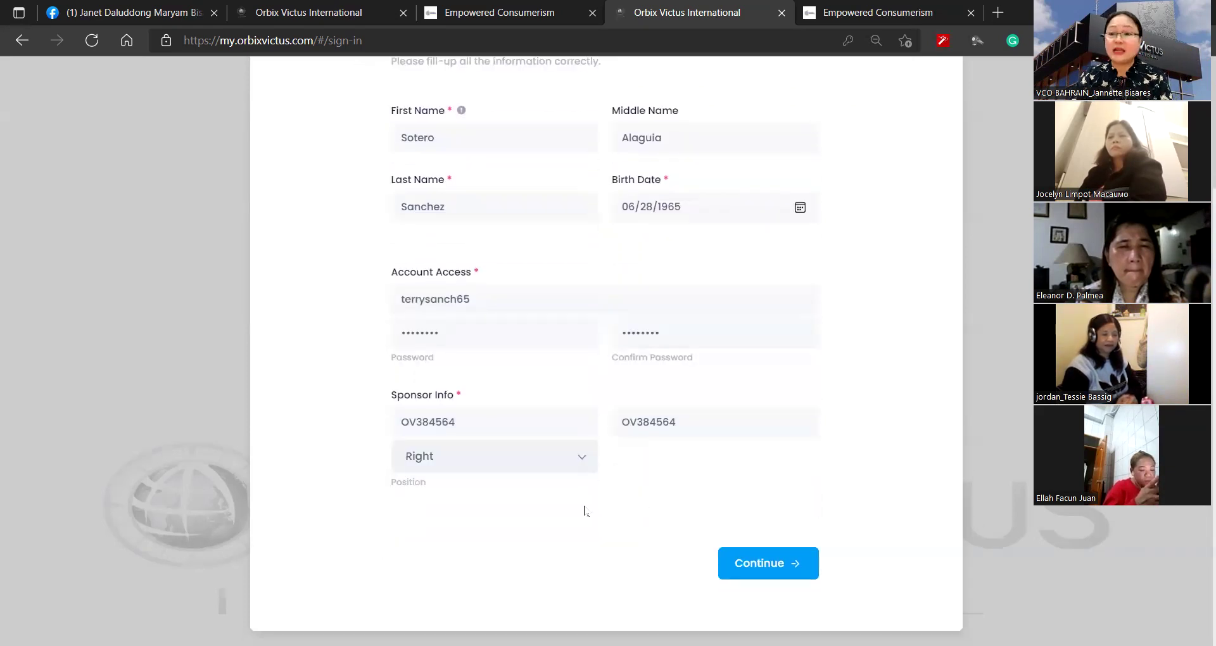
# Step: Continue to the Insurance Info step and fill in the member's mobile number and e-mail address
pyautogui.click(752, 570)
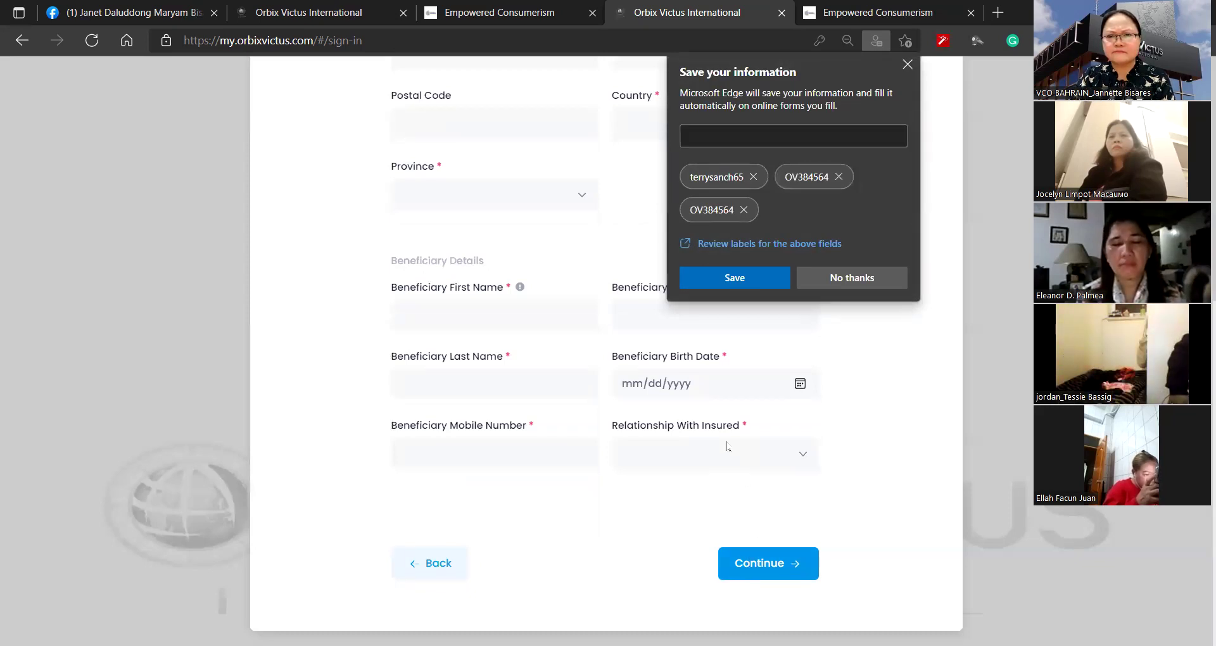
pyautogui.click(761, 277)
pyautogui.scroll(6, 589, 425)
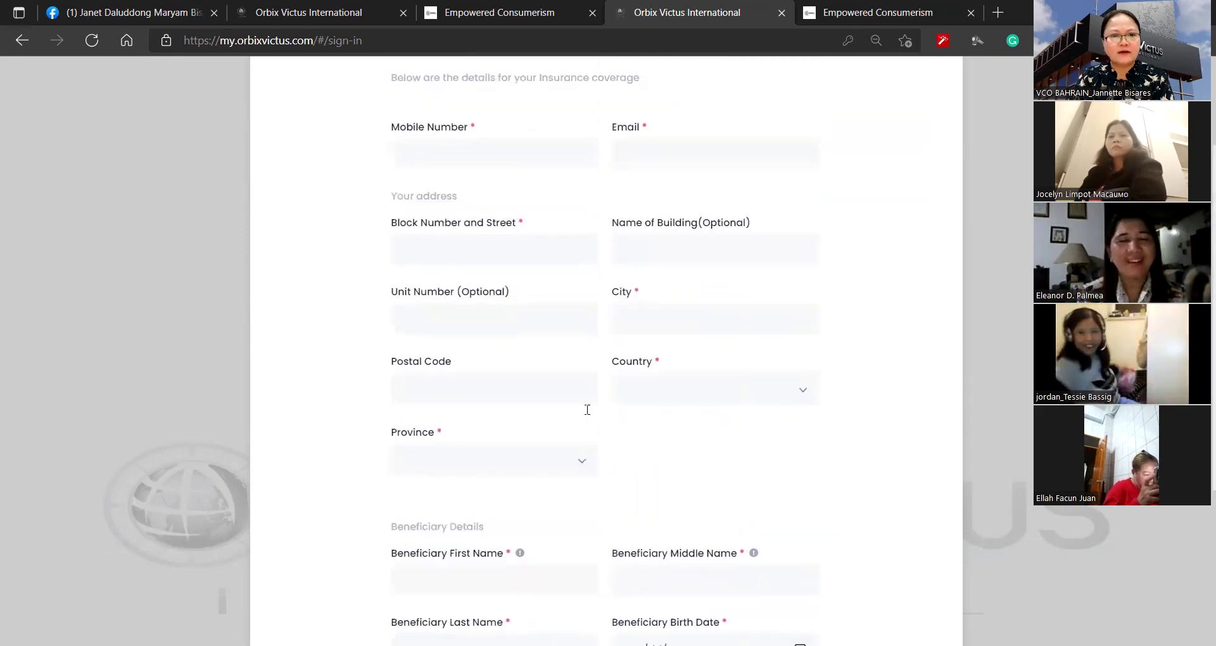
pyautogui.click(509, 308)
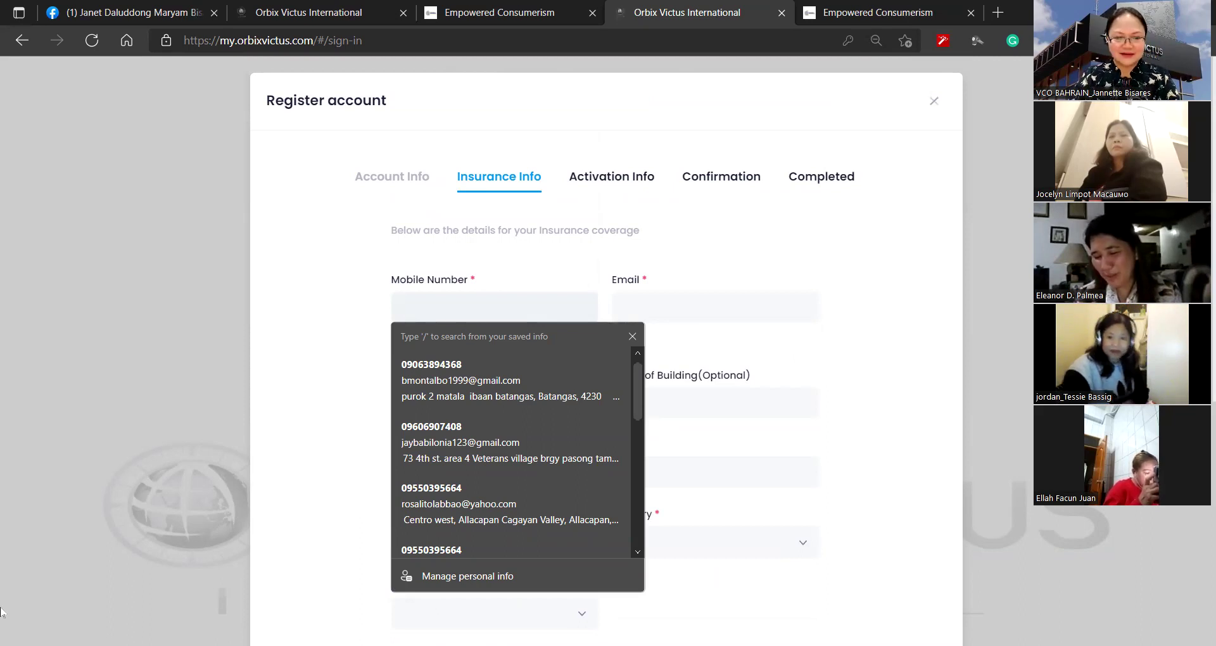
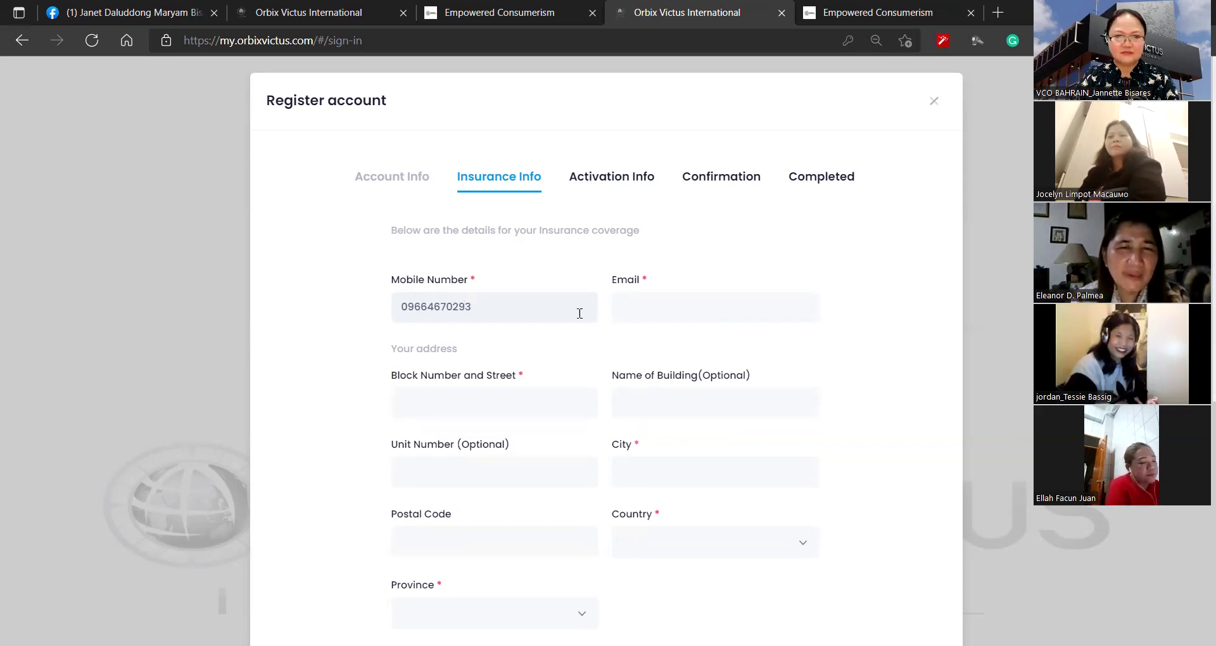
pyautogui.click(691, 308)
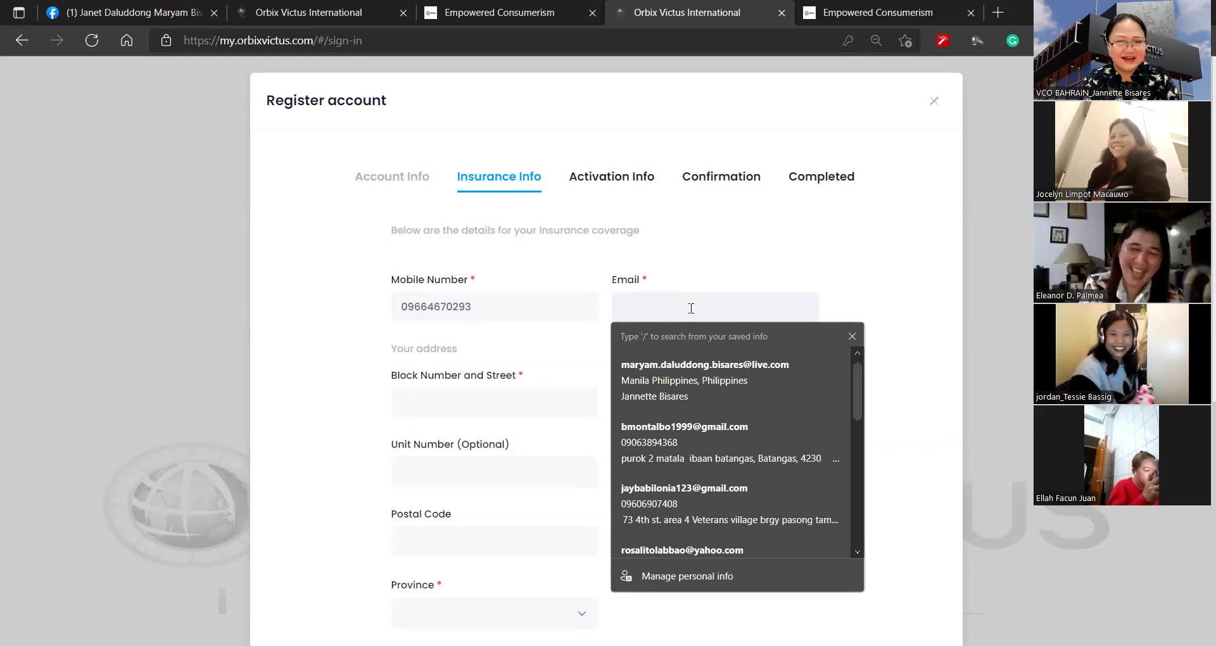
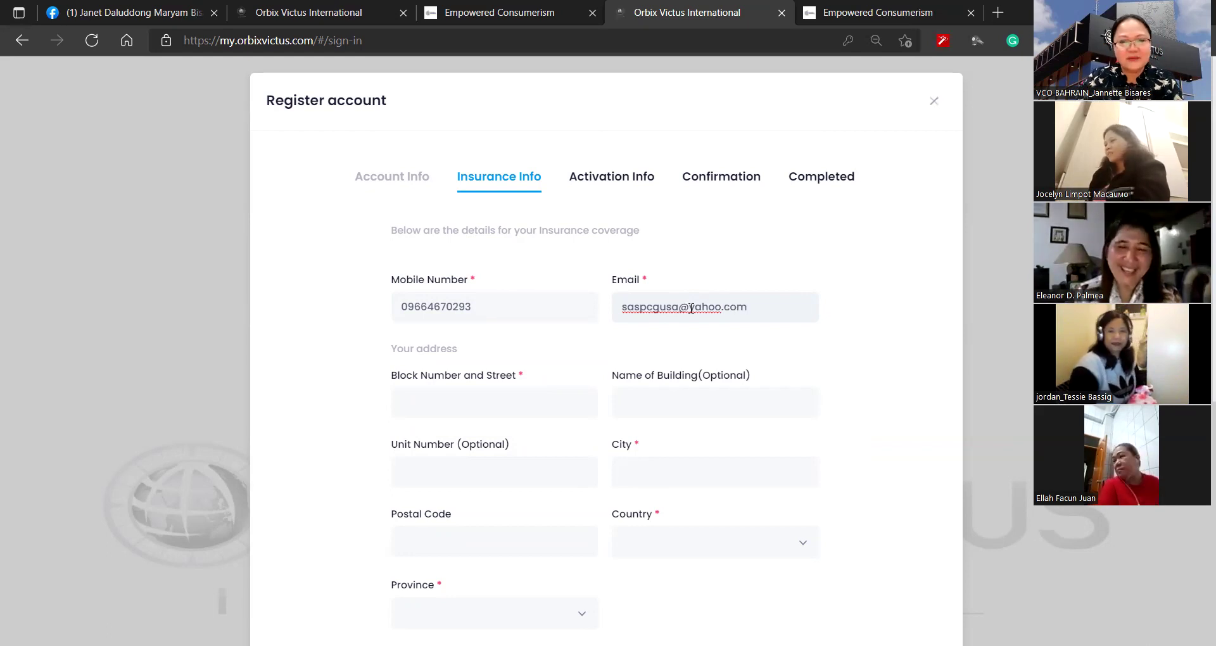
# Step: Type the member's street address into the Block Number and Street field
pyautogui.click(500, 402)
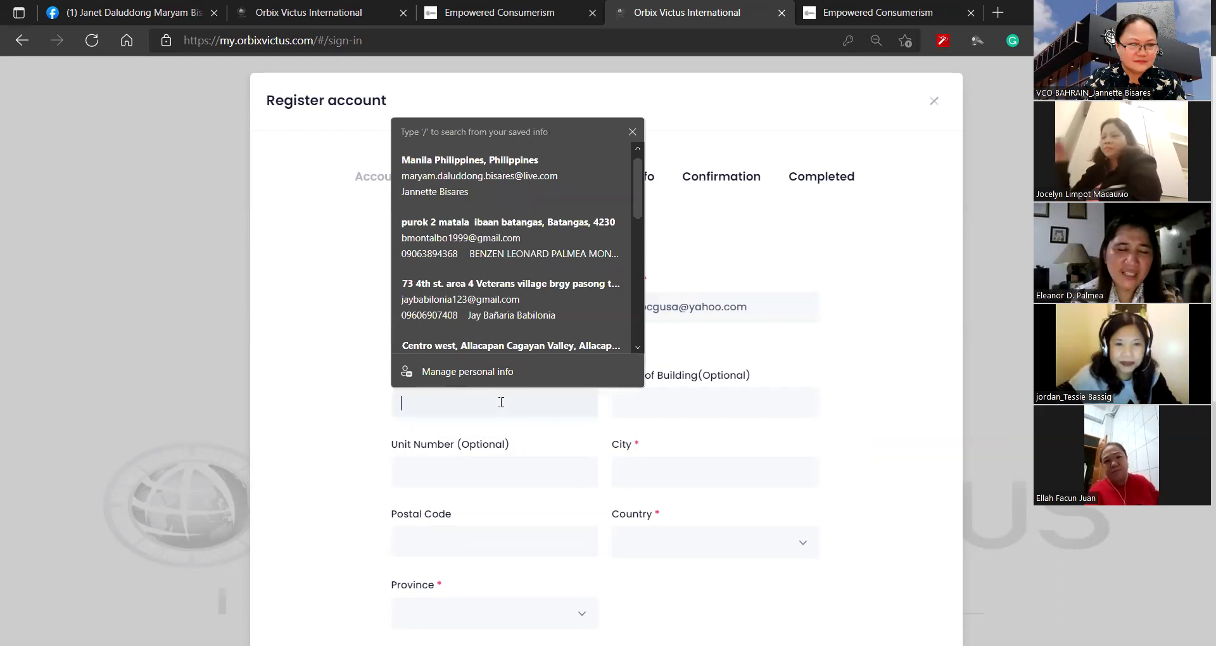
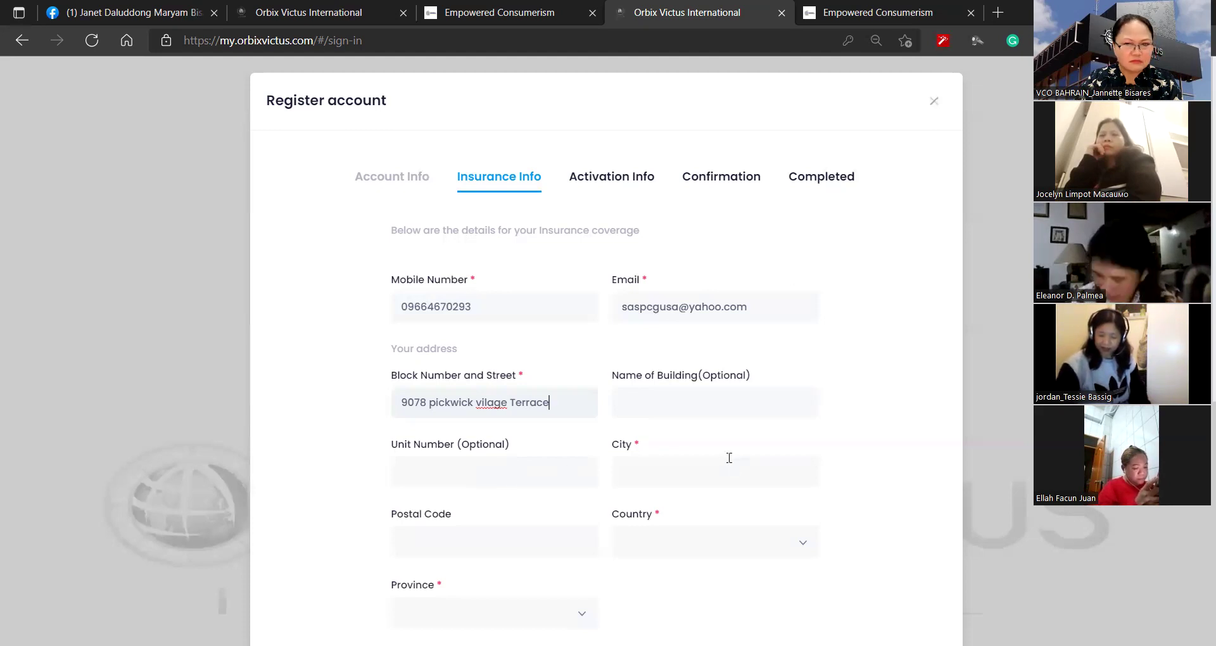
# Step: Select United States as the Country, which sets the Province to Alabama
pyautogui.click(801, 549)
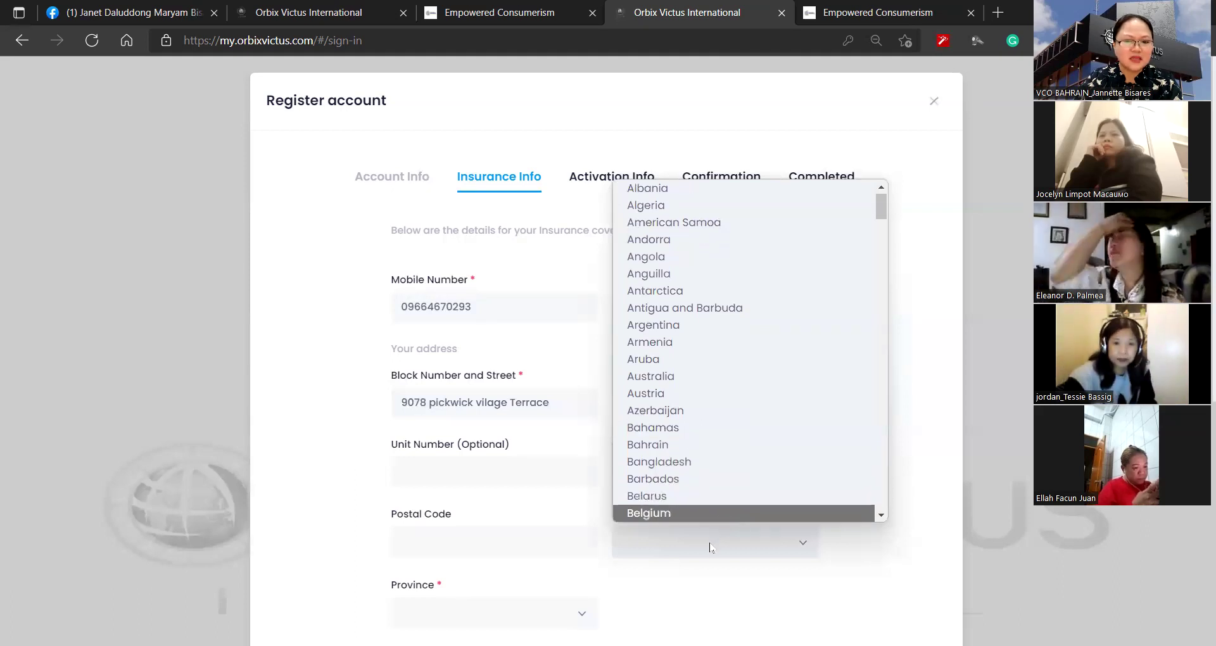
pyautogui.scroll(-8, 747, 420)
pyautogui.scroll(-8, 753, 410)
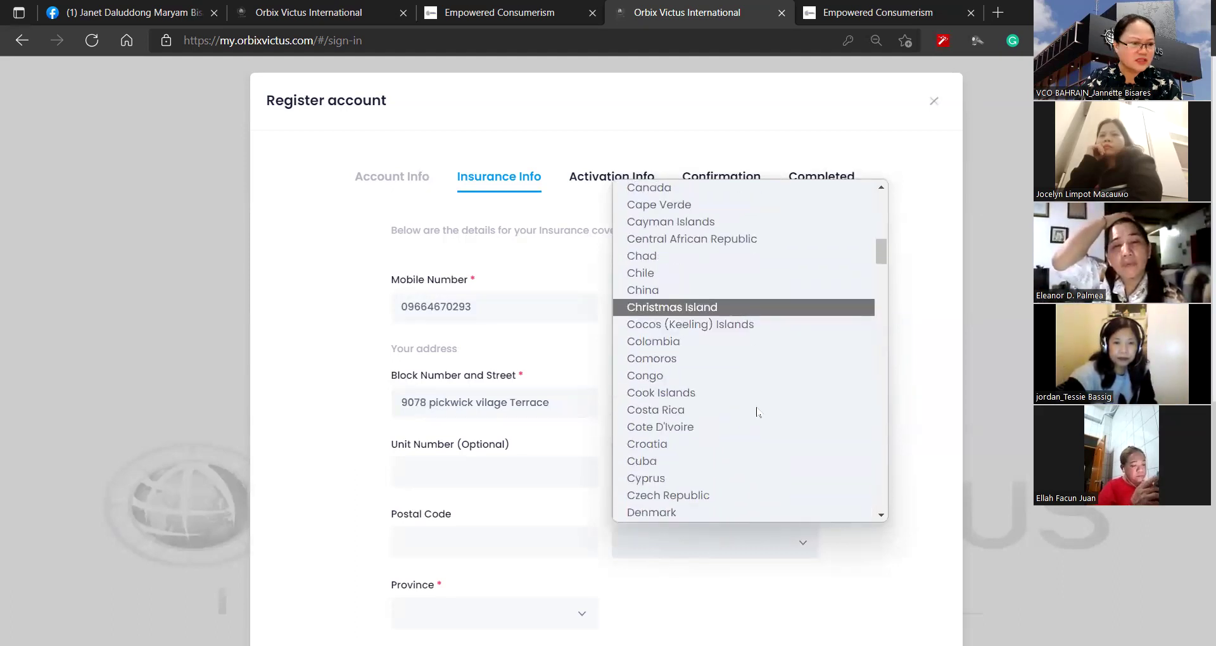
pyautogui.scroll(-4, 751, 413)
pyautogui.scroll(-9, 750, 416)
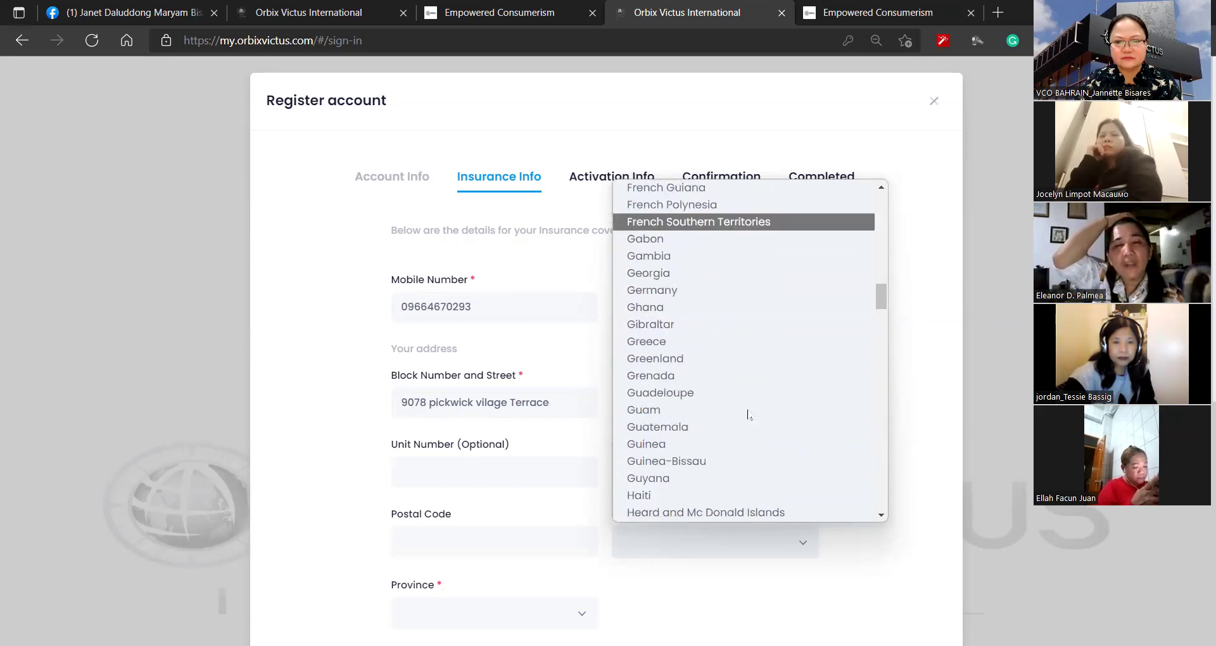
pyautogui.scroll(-4, 751, 414)
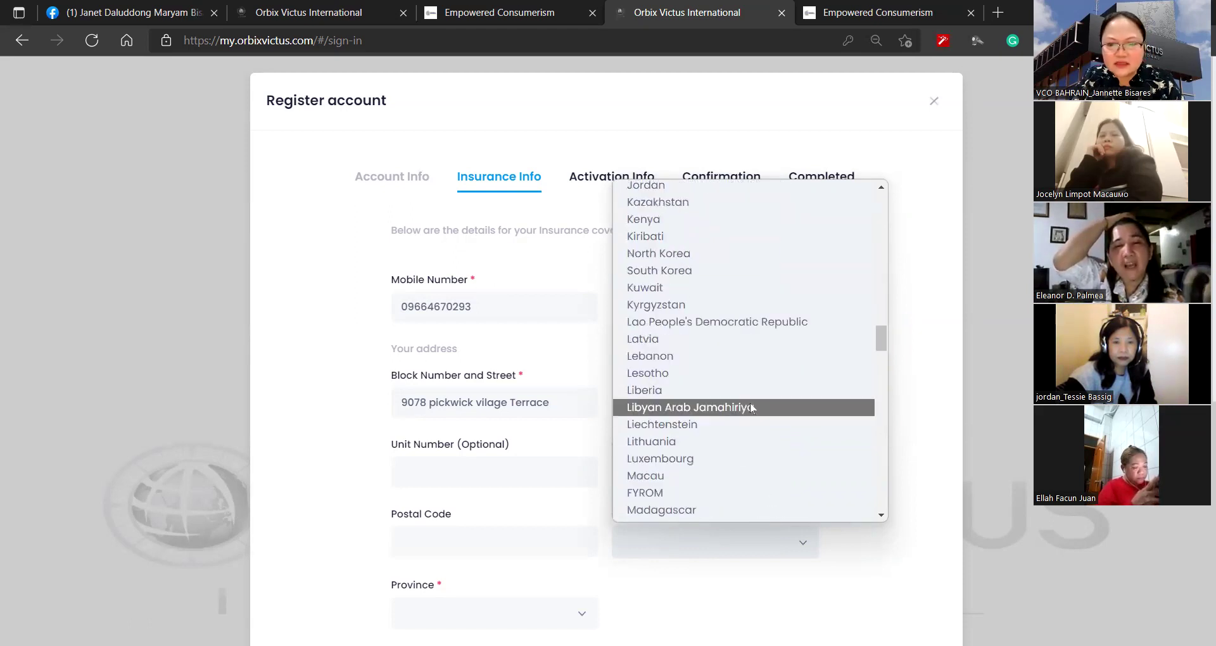
pyautogui.scroll(-15, 752, 407)
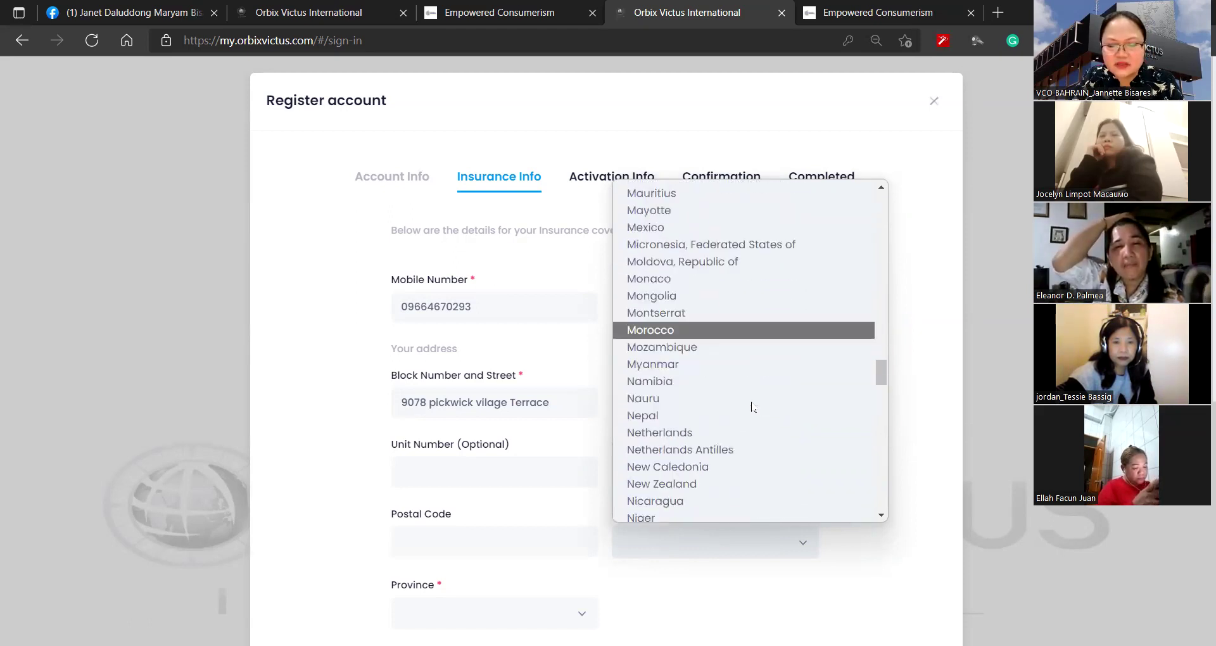
pyautogui.scroll(-5, 753, 407)
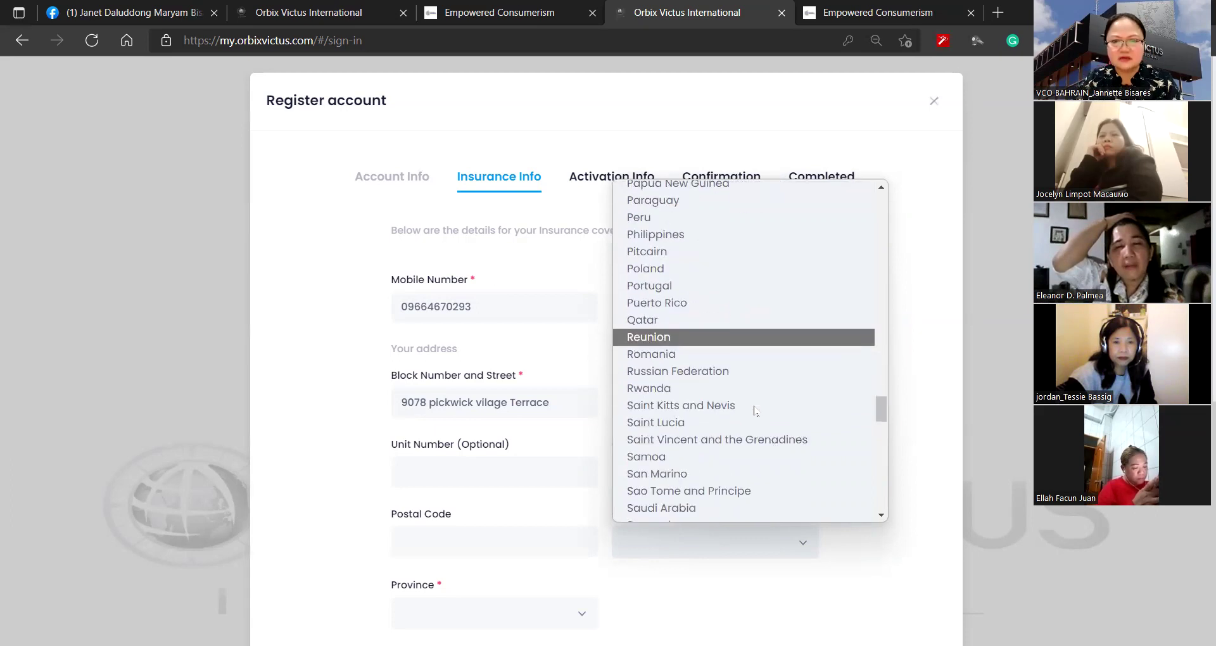
pyautogui.scroll(-12, 755, 410)
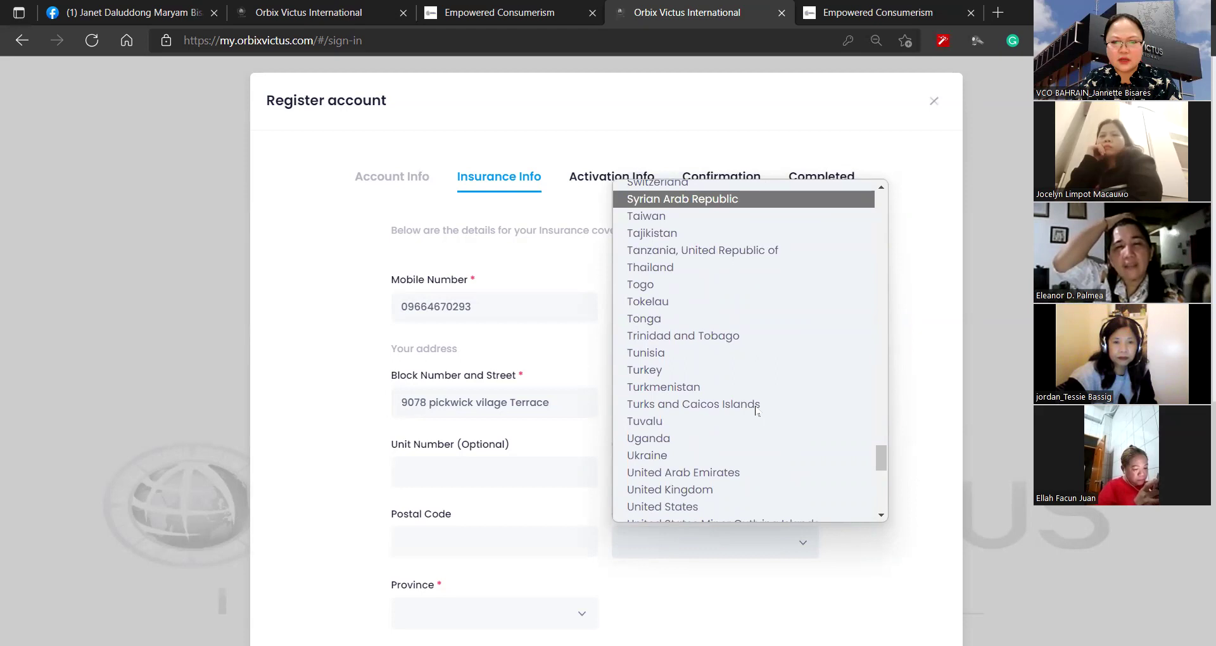
pyautogui.scroll(-2, 754, 410)
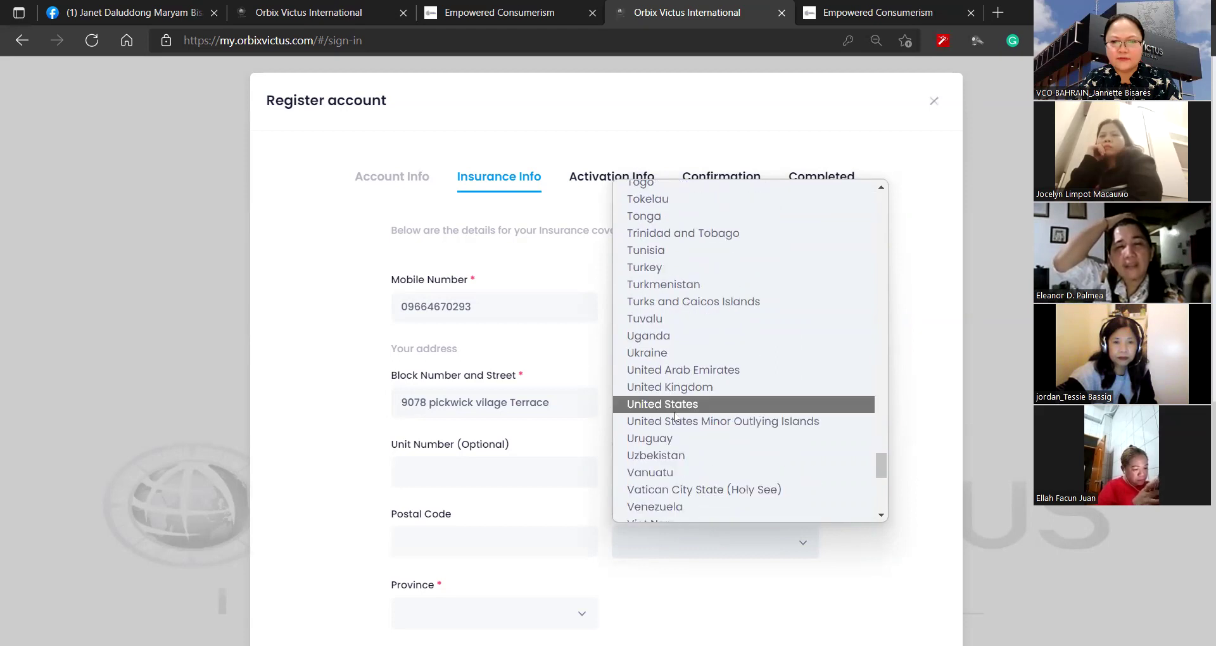
pyautogui.click(672, 409)
pyautogui.click(663, 461)
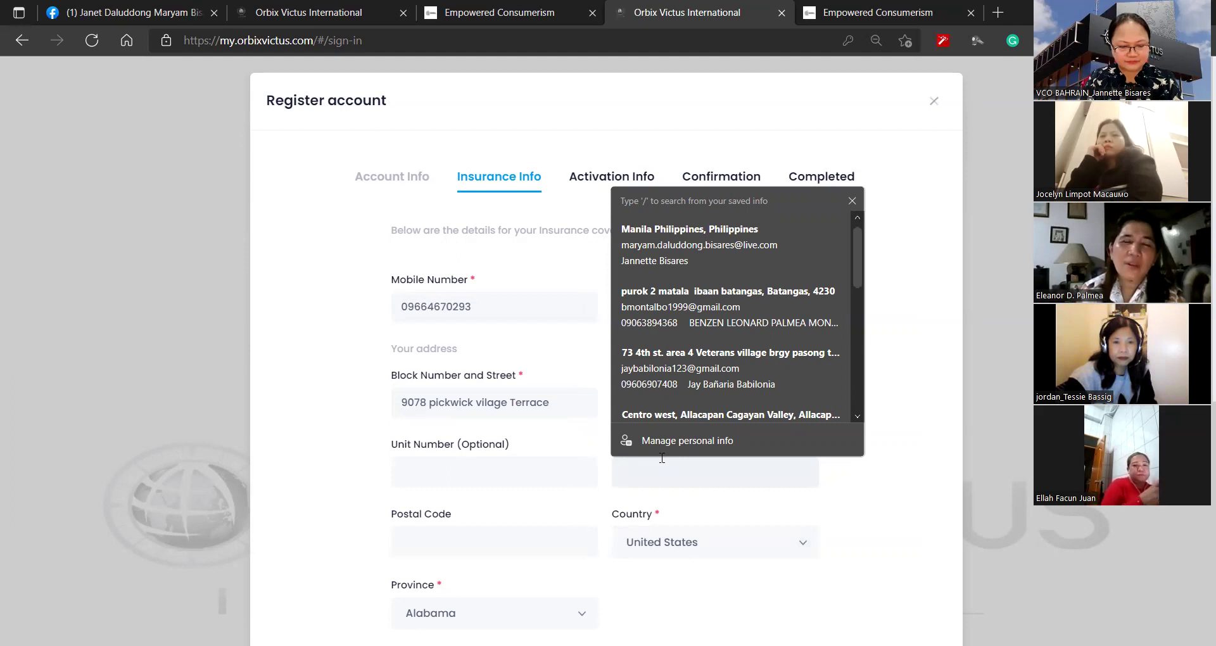
# Step: Correct the spelling of the city name in the member's insurance address
pyautogui.write('Wahi')
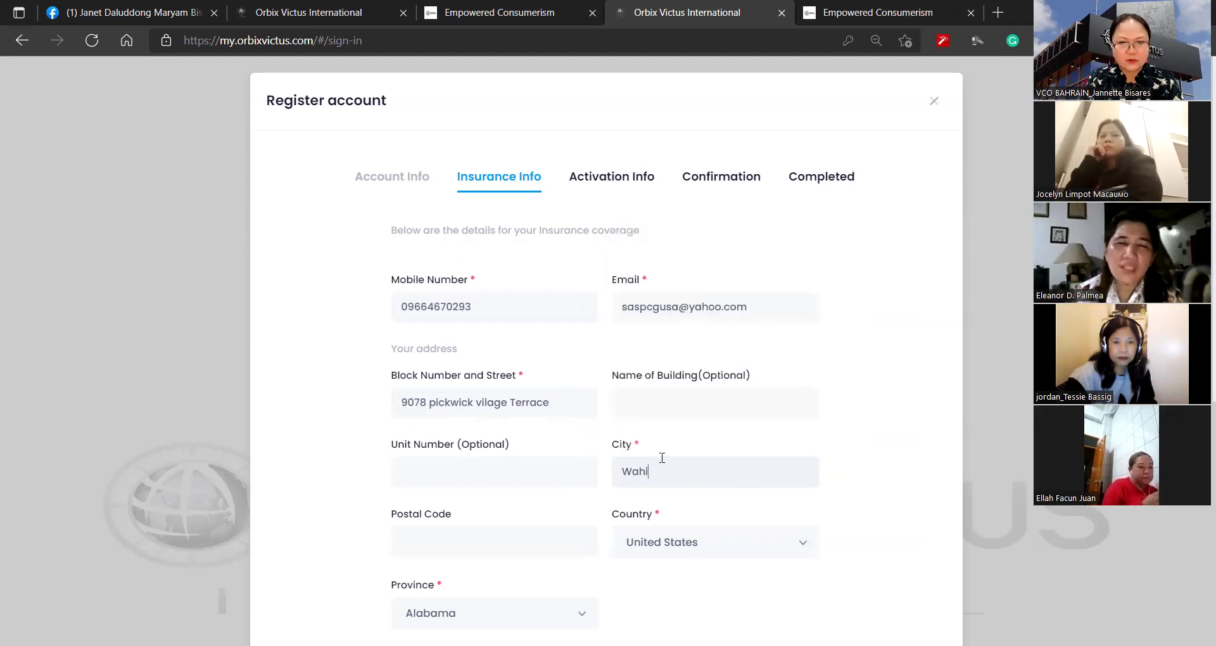
pyautogui.press('BackSpace')
pyautogui.press('BackSpace')
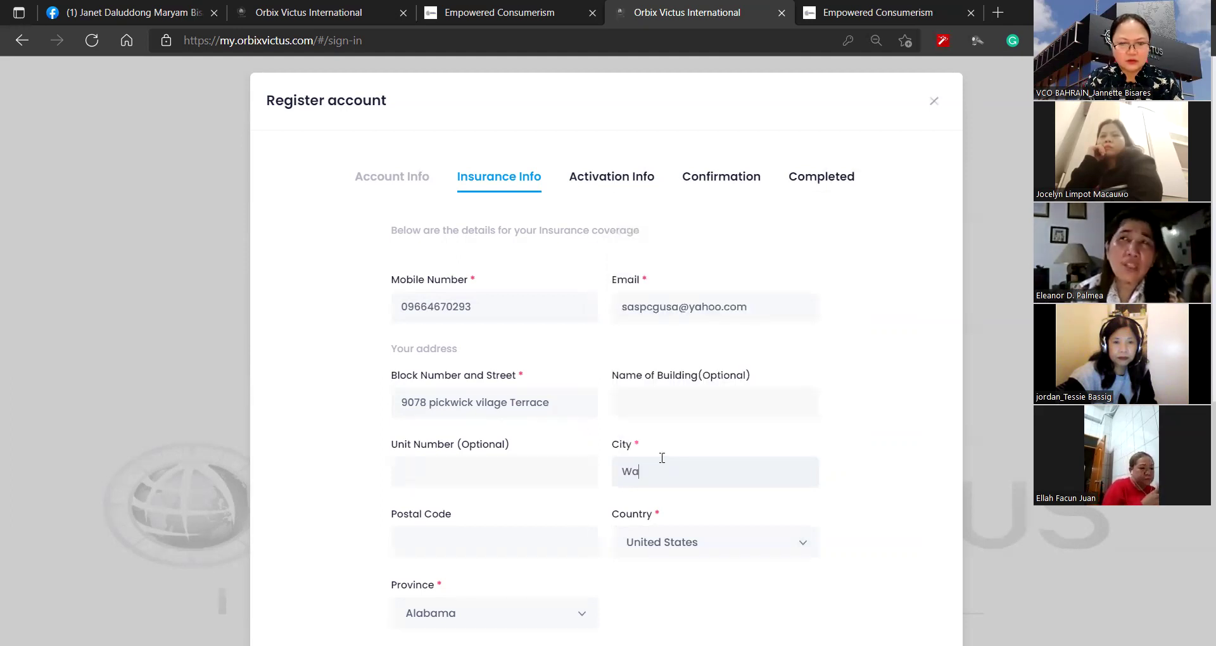
pyautogui.write('shin')
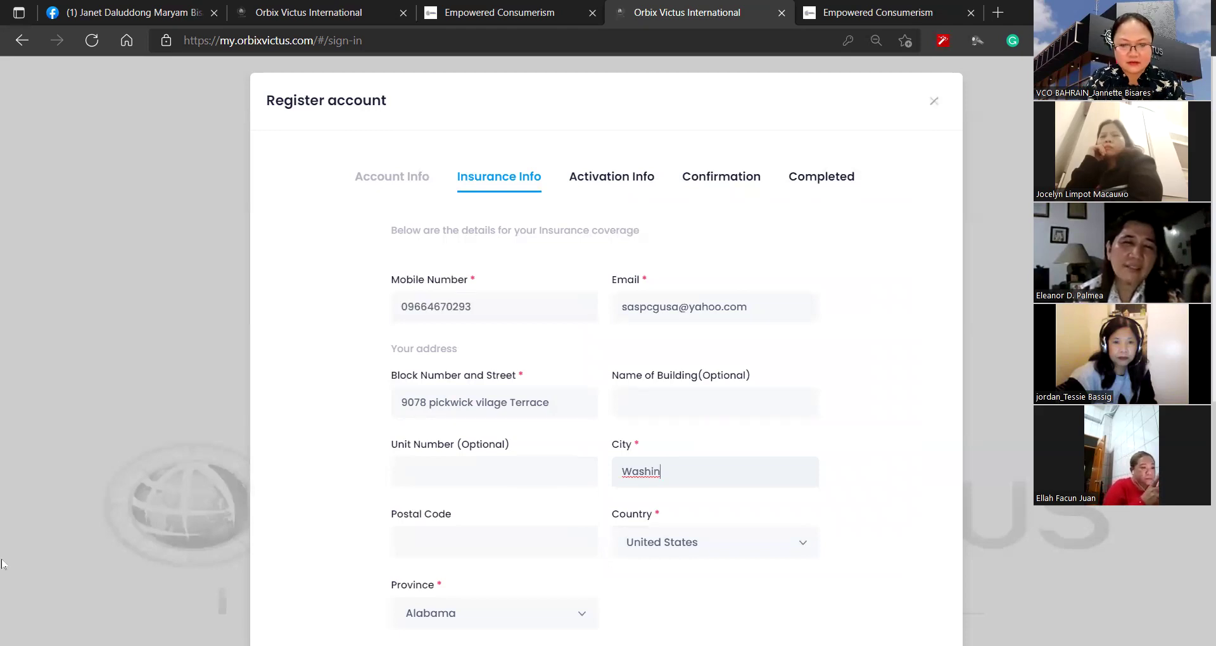
pyautogui.write('gton ')
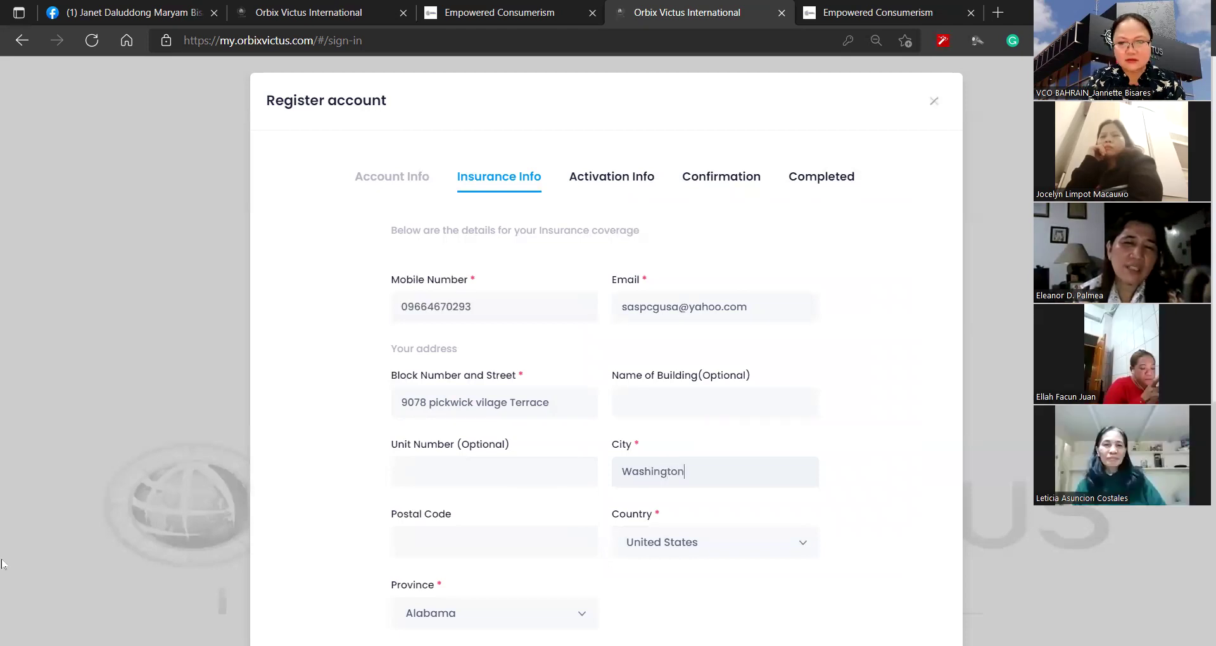
pyautogui.write('DC')
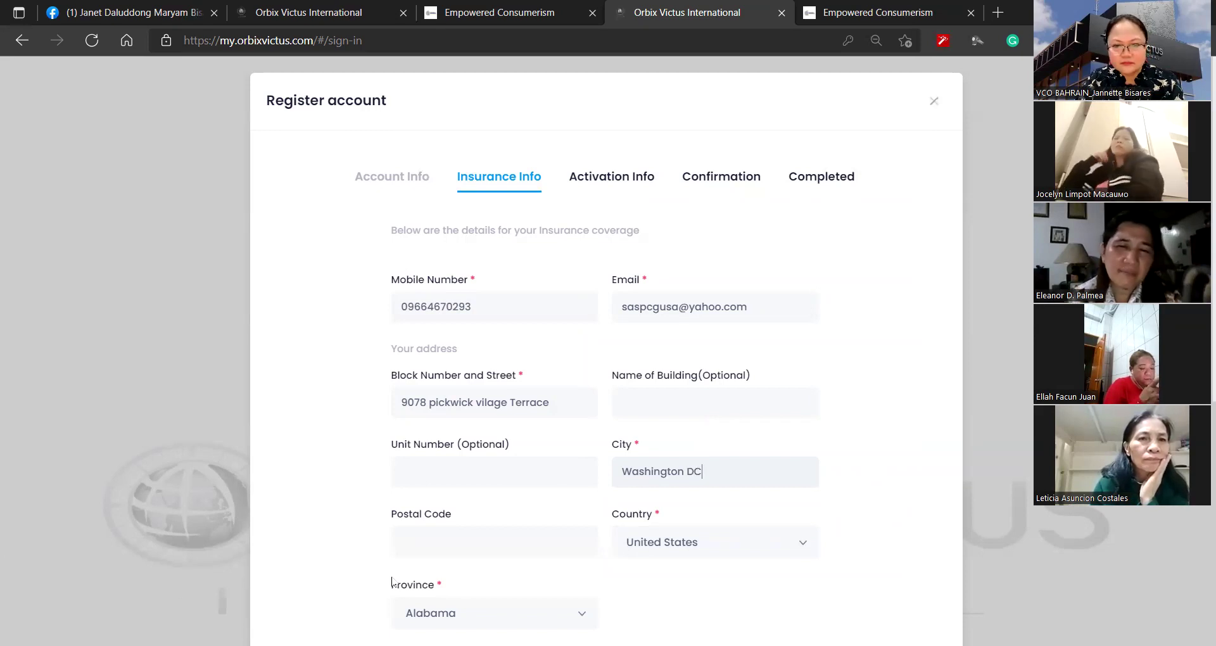
# Step: Fill in the postal code for the member's address
pyautogui.click(486, 541)
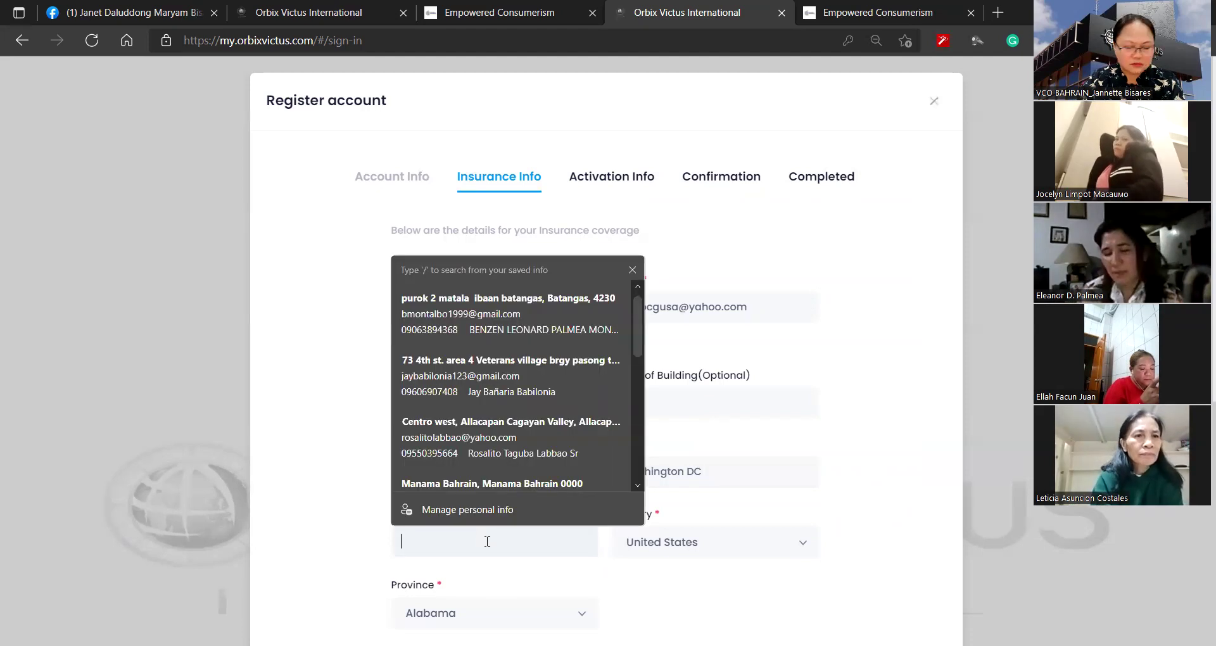
pyautogui.write('209')
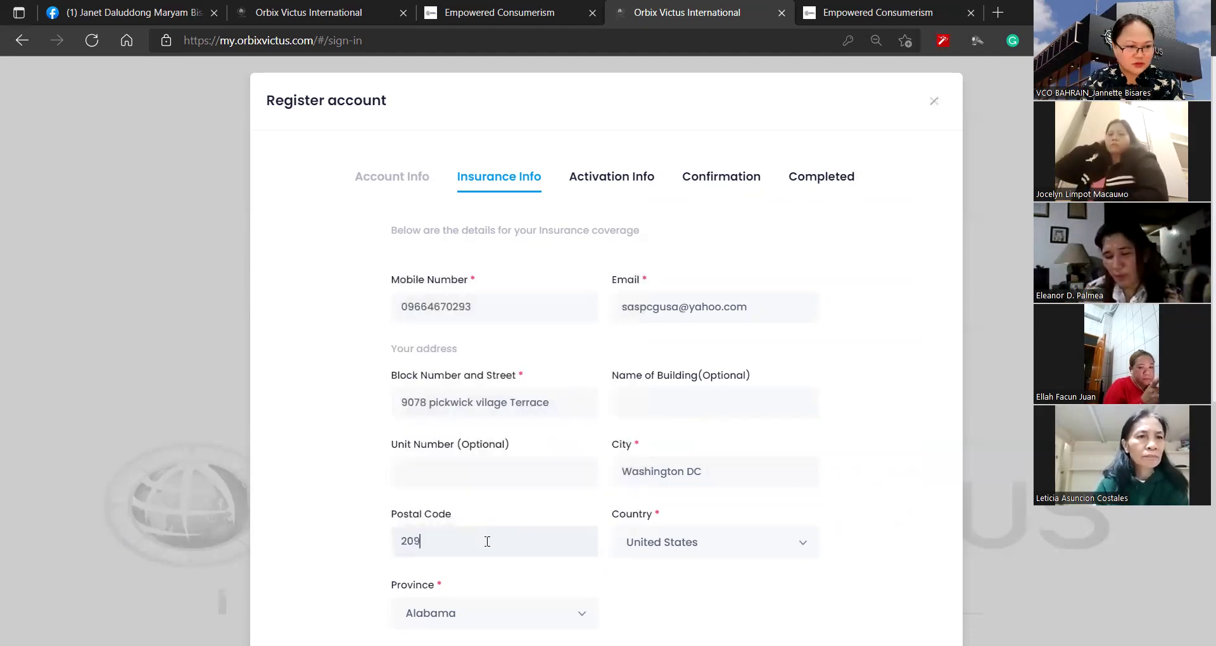
pyautogui.write('01')
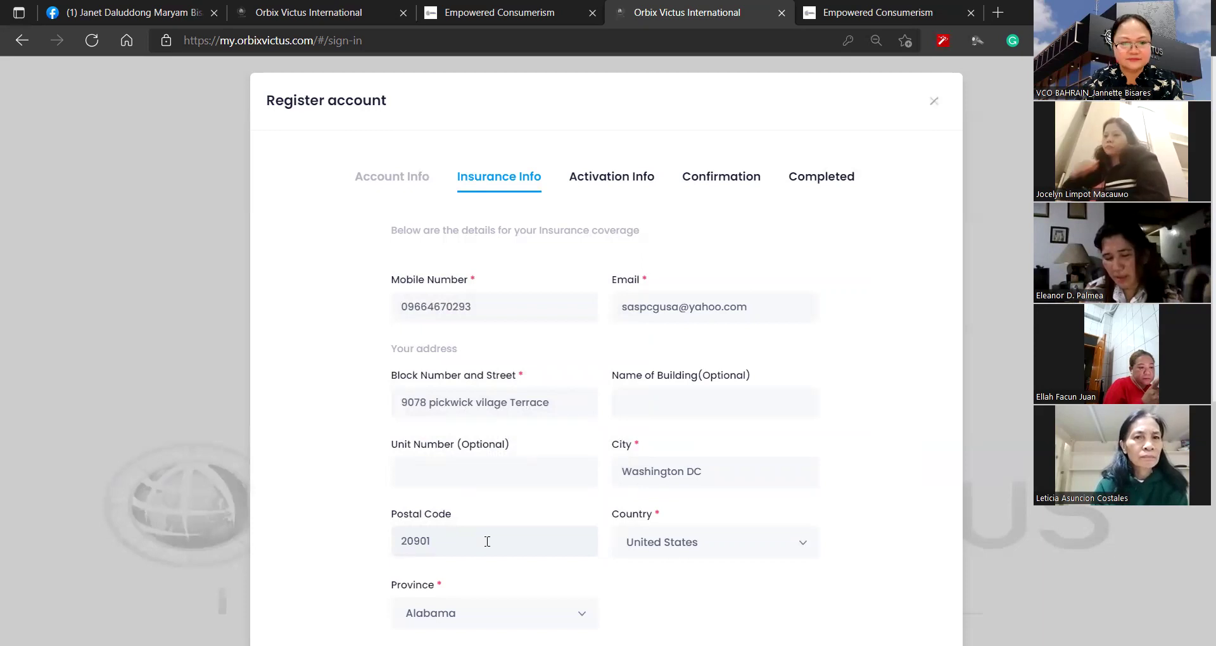
pyautogui.scroll(-3, 449, 516)
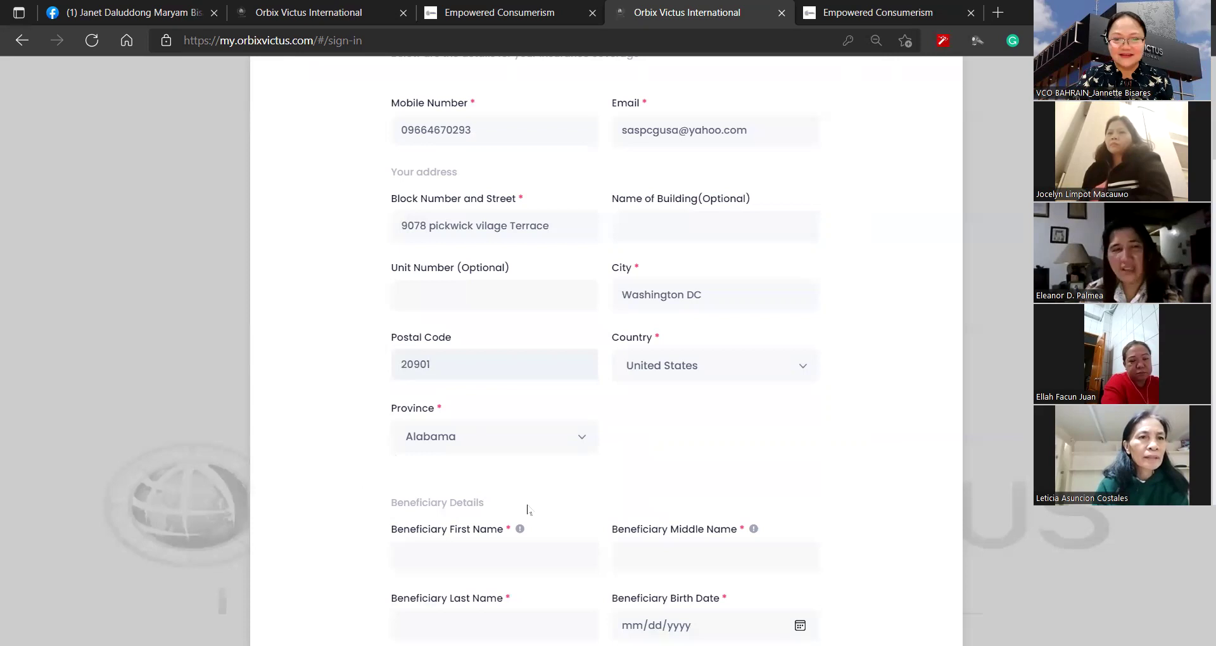
# Step: Change the address Province from Alabama to the correct state in the state list
pyautogui.click(581, 439)
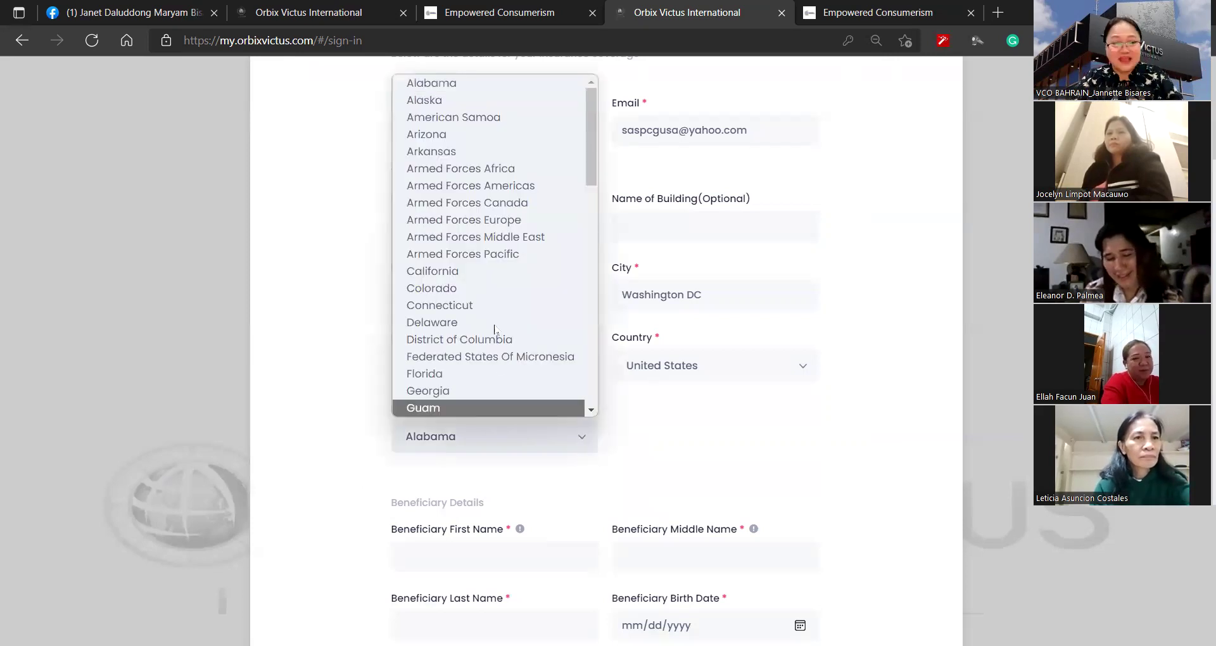
pyautogui.scroll(-2, 494, 304)
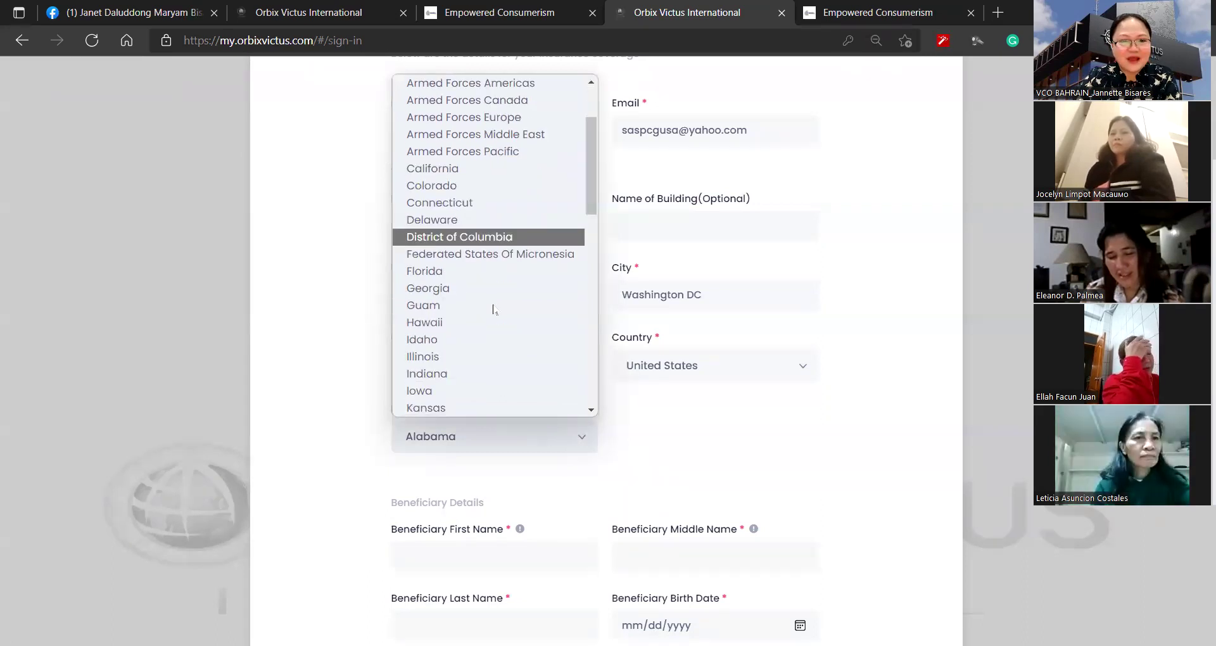
pyautogui.scroll(-3, 494, 309)
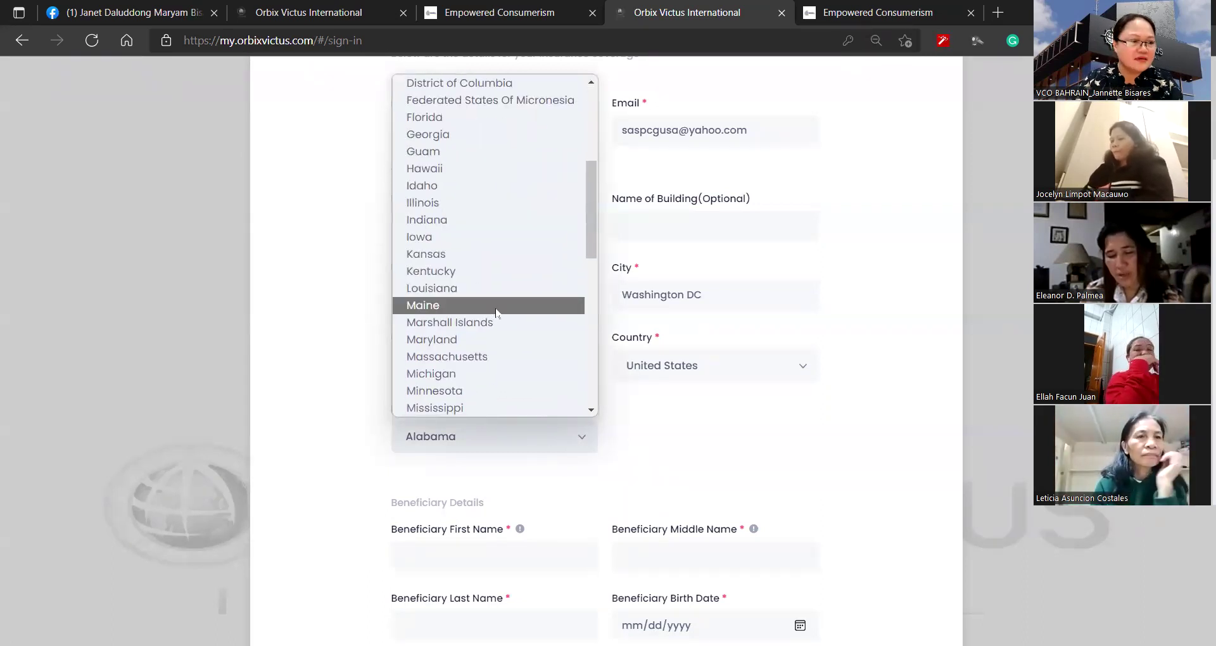
pyautogui.scroll(-4, 486, 282)
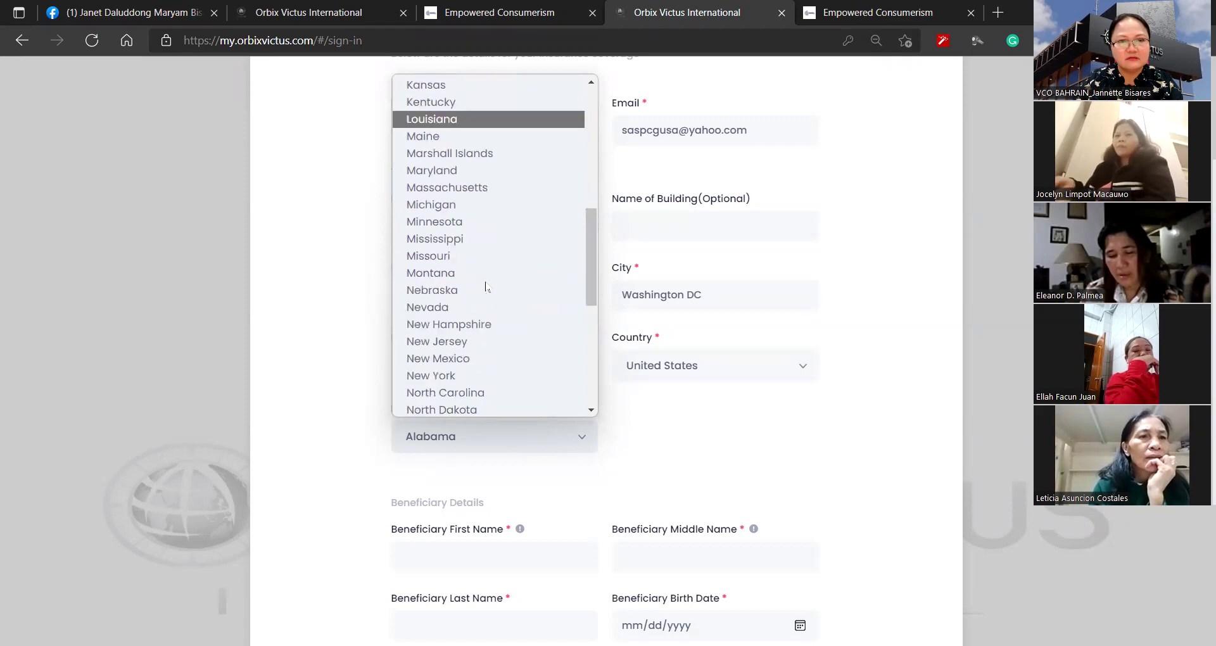
pyautogui.scroll(-4, 486, 288)
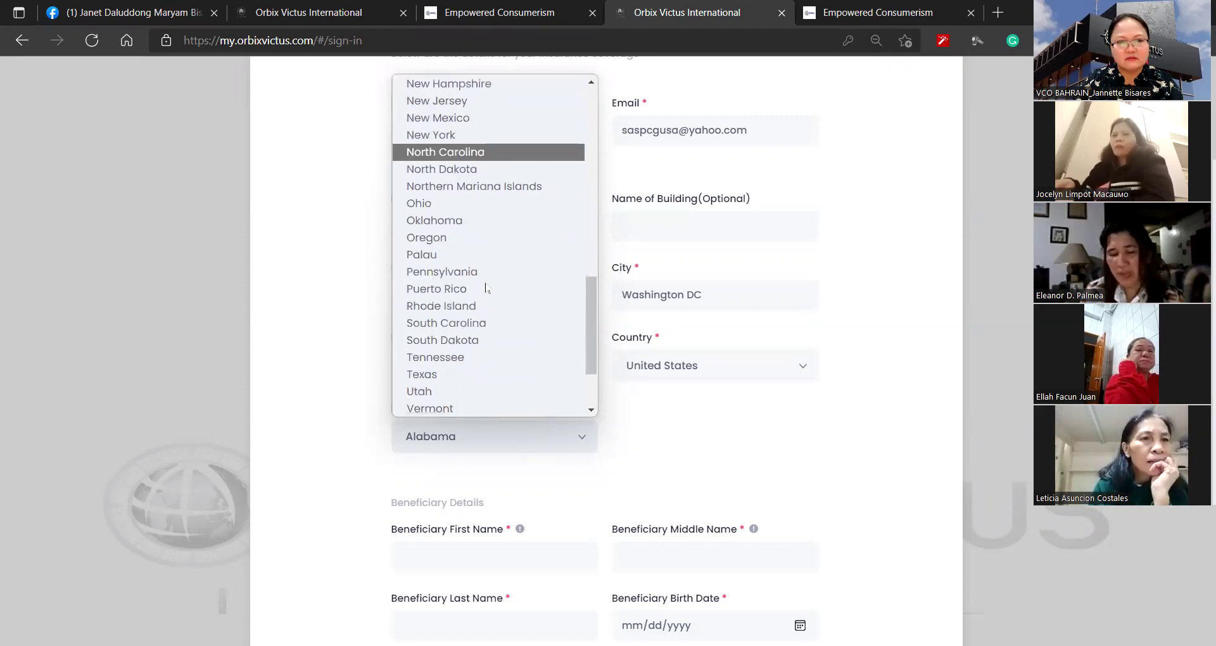
pyautogui.scroll(-2, 486, 288)
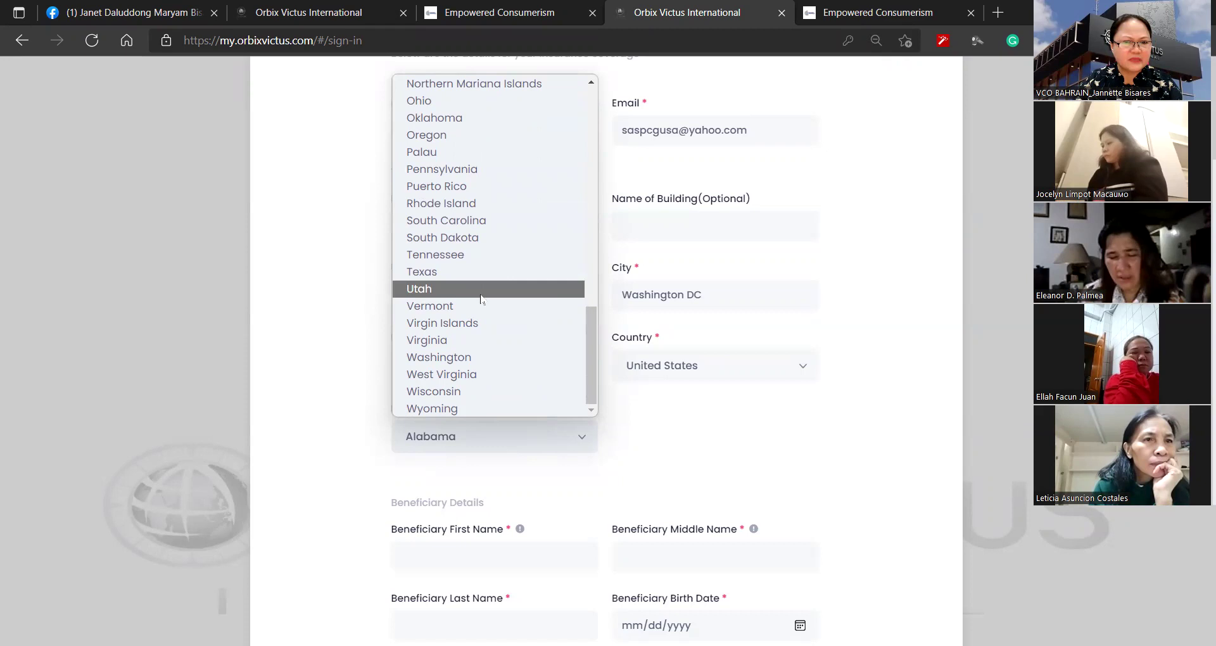
pyautogui.scroll(4, 466, 352)
pyautogui.scroll(-4, 472, 332)
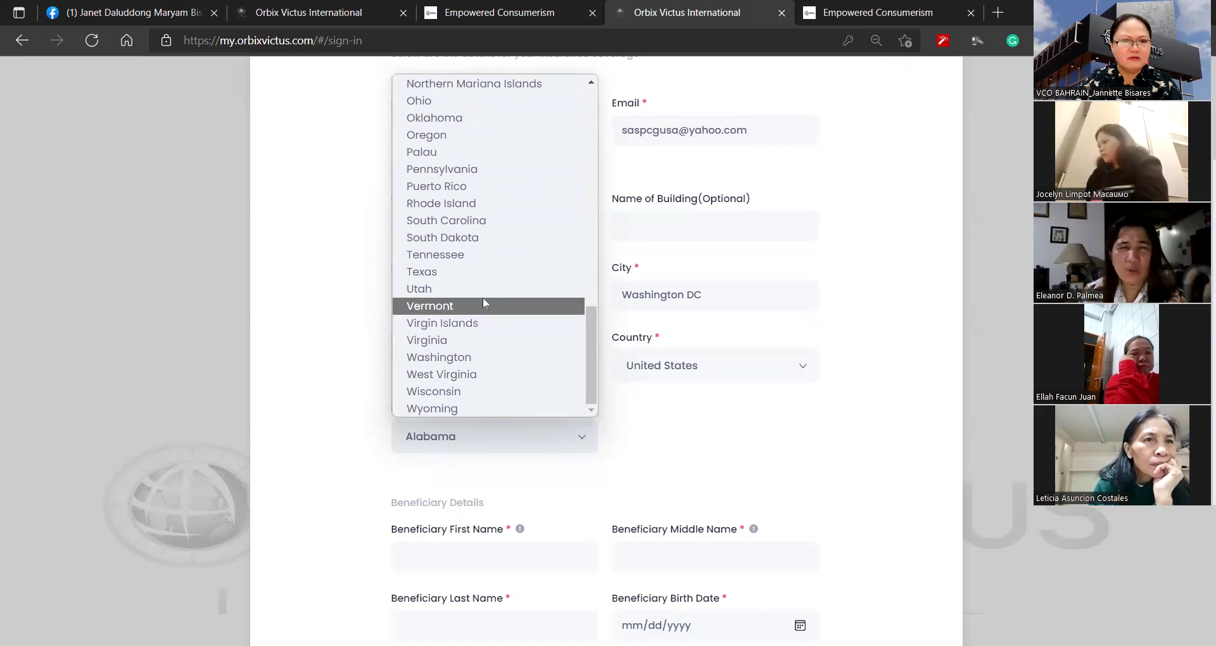
pyautogui.scroll(3, 483, 299)
pyautogui.scroll(3, 482, 303)
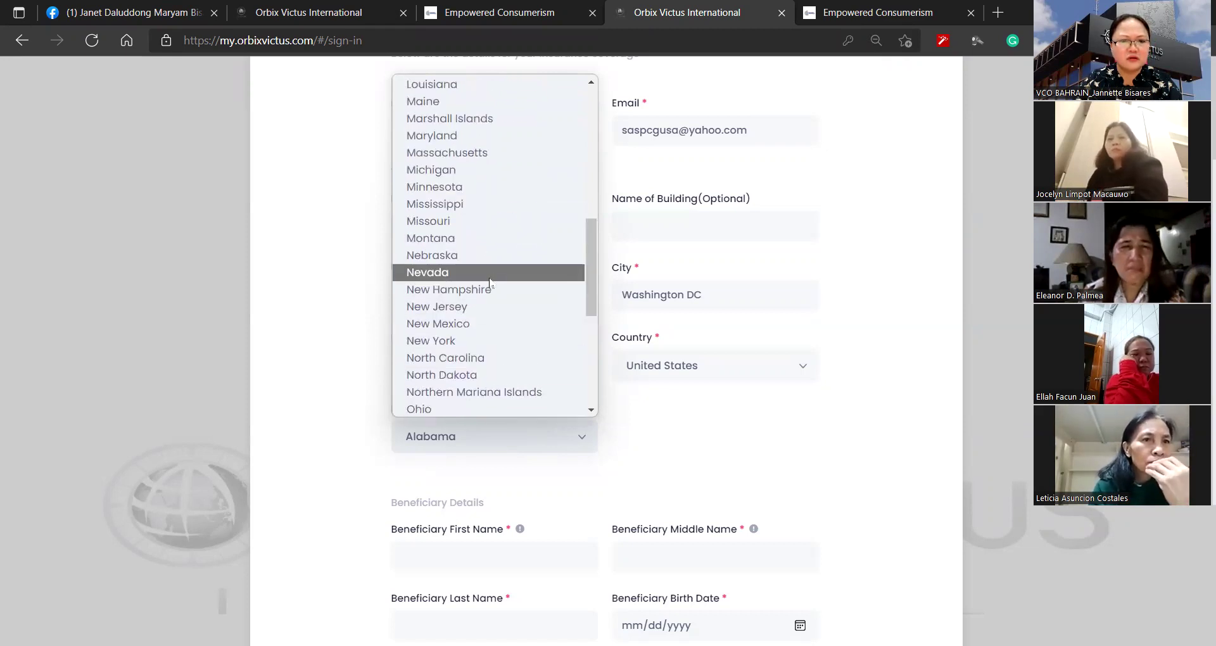
pyautogui.scroll(3, 489, 283)
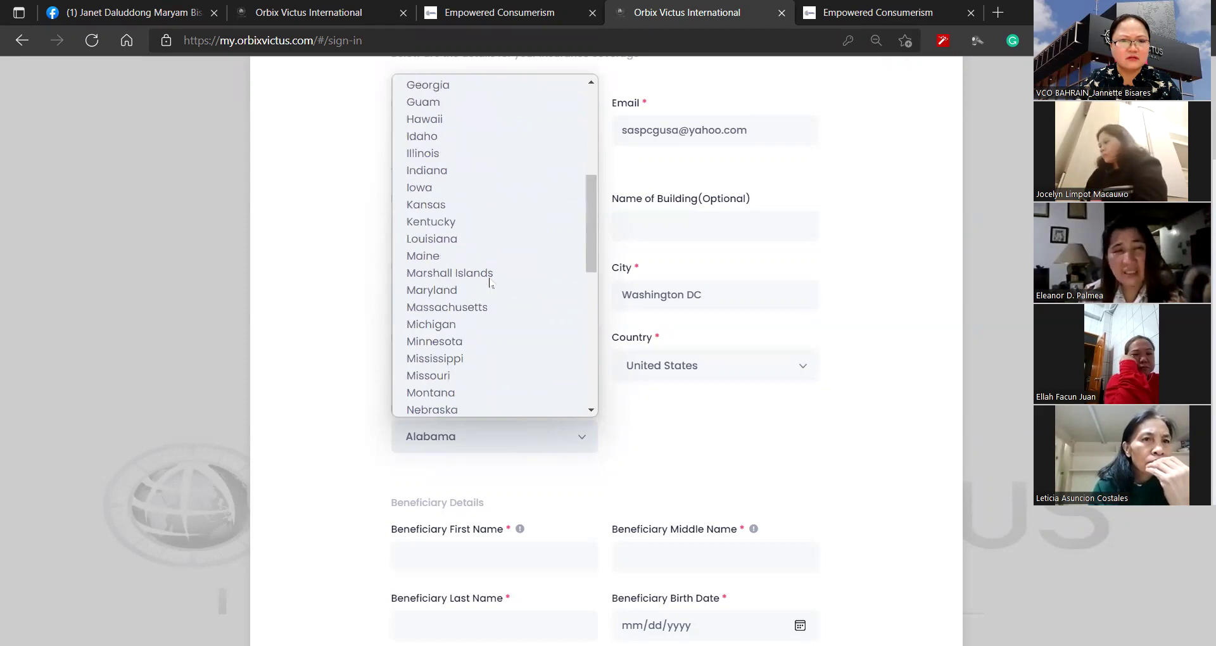
pyautogui.scroll(6, 490, 283)
pyautogui.scroll(1, 489, 283)
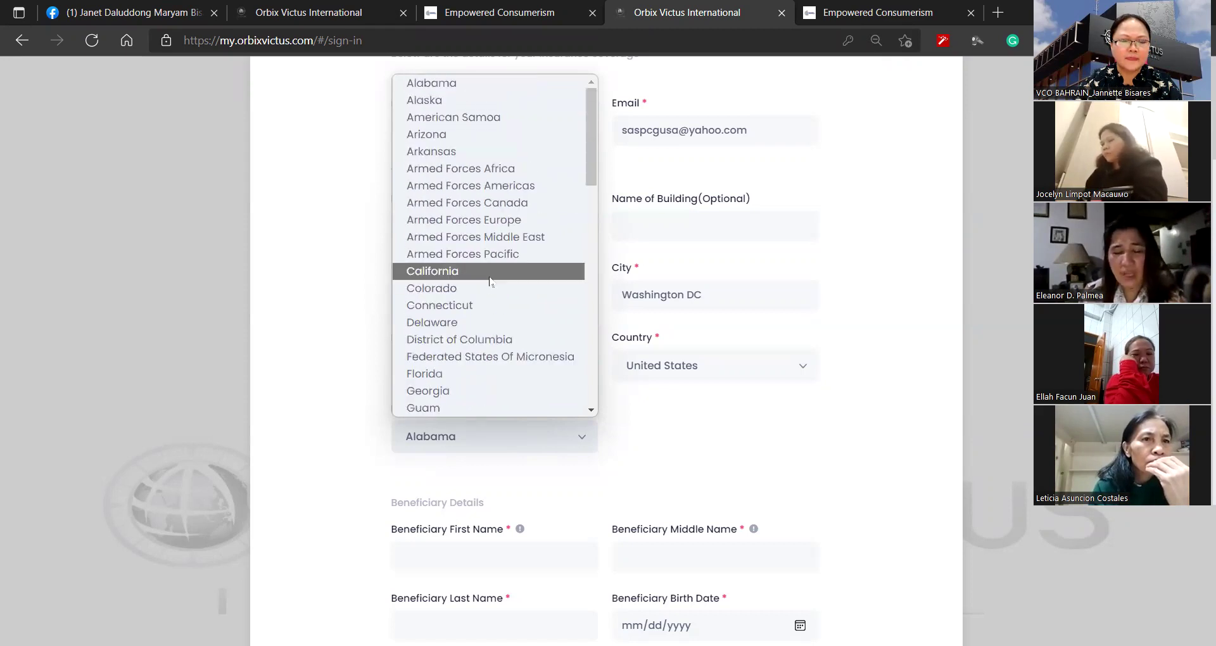
pyautogui.scroll(-9, 489, 283)
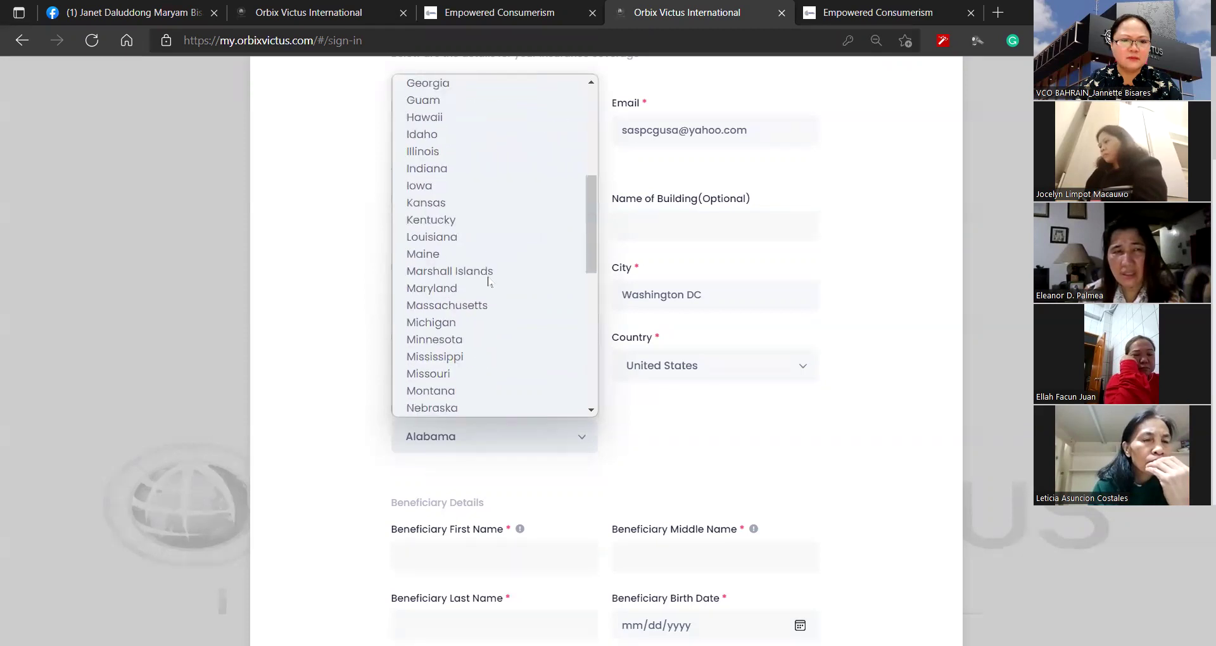
pyautogui.scroll(-9, 488, 283)
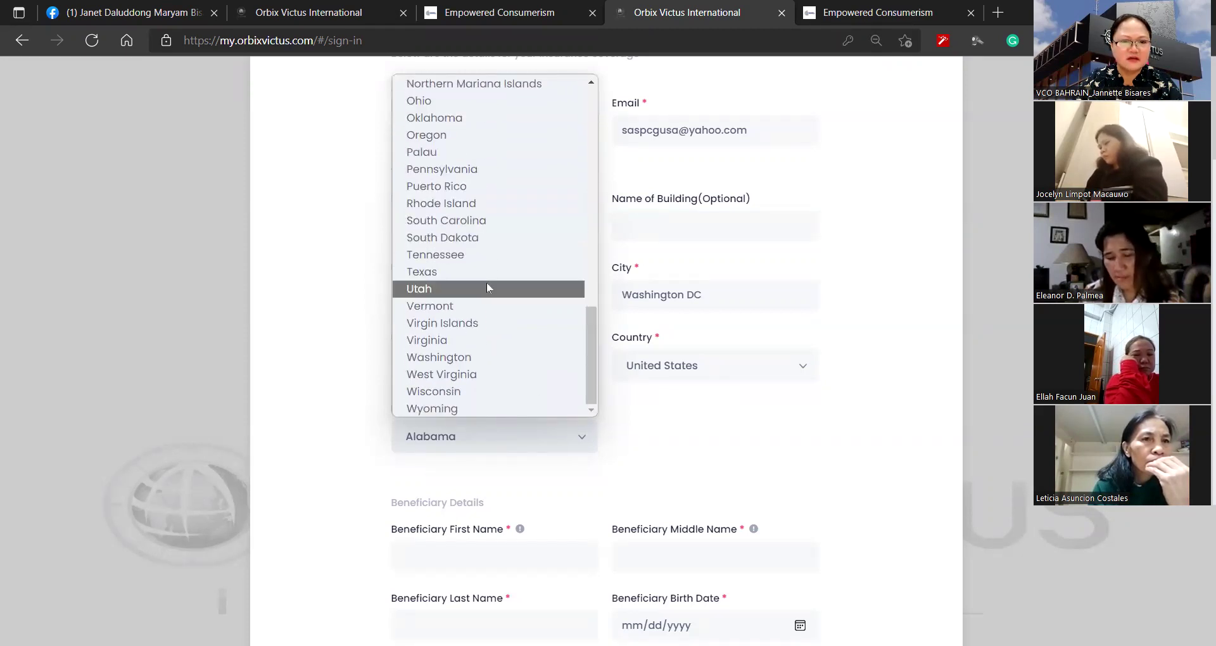
pyautogui.click(469, 357)
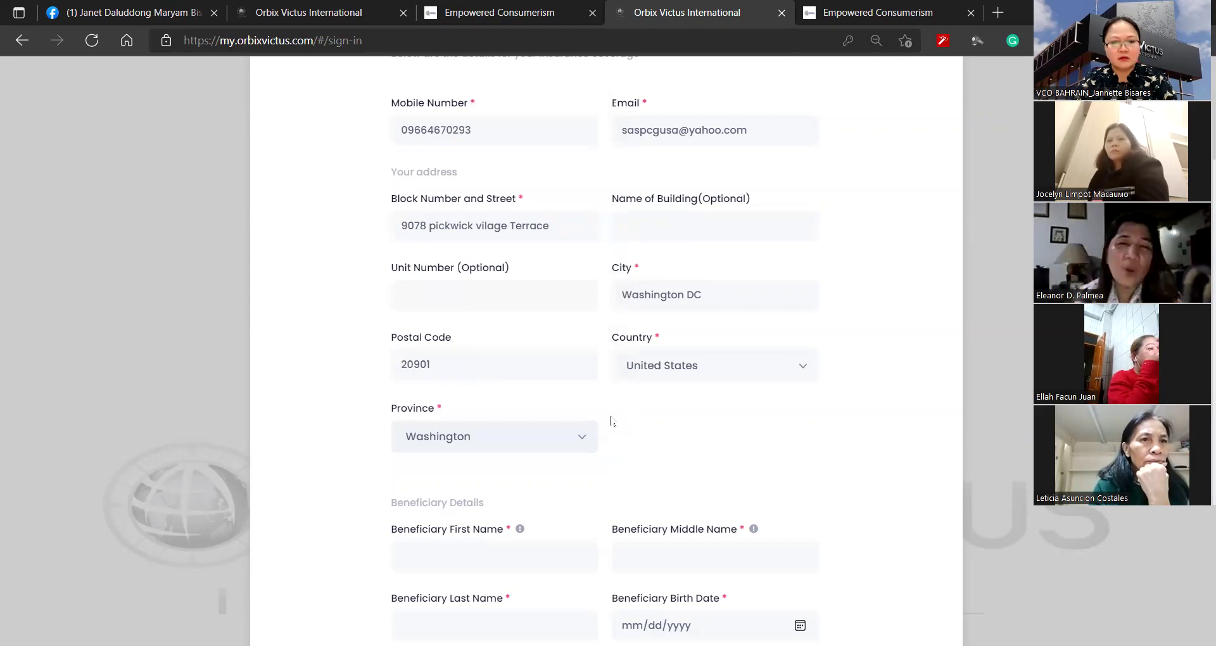
pyautogui.scroll(-2, 523, 464)
# Step: Enter the beneficiary's first name in the Beneficiary First Name field
pyautogui.click(517, 473)
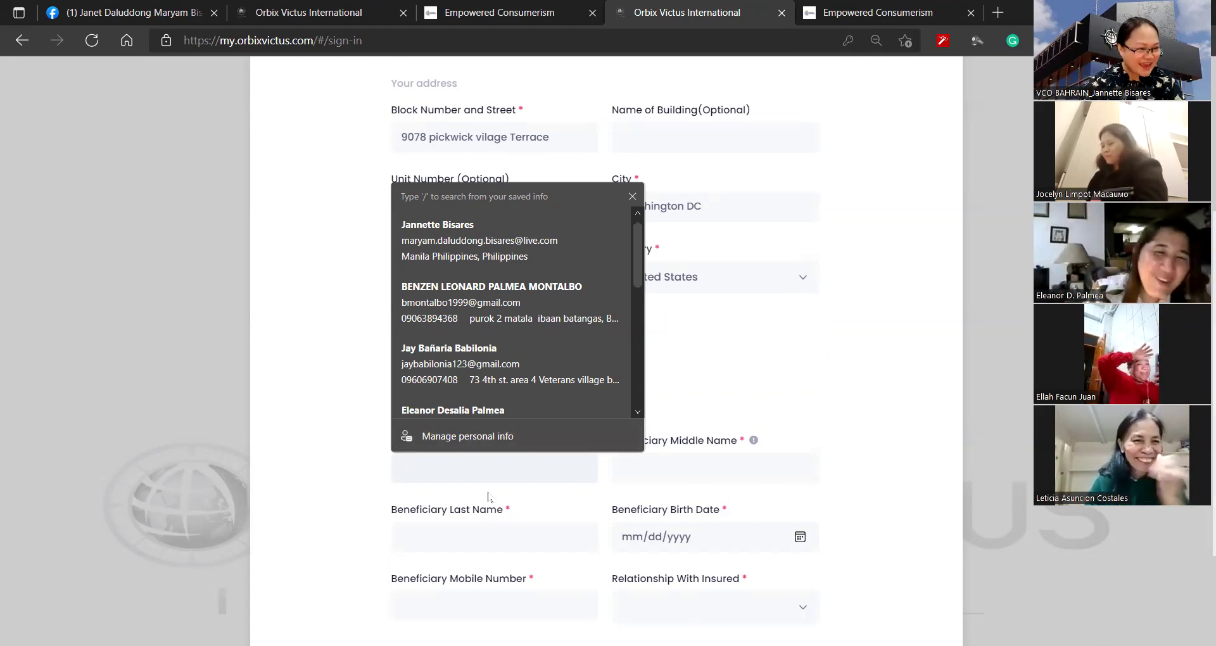
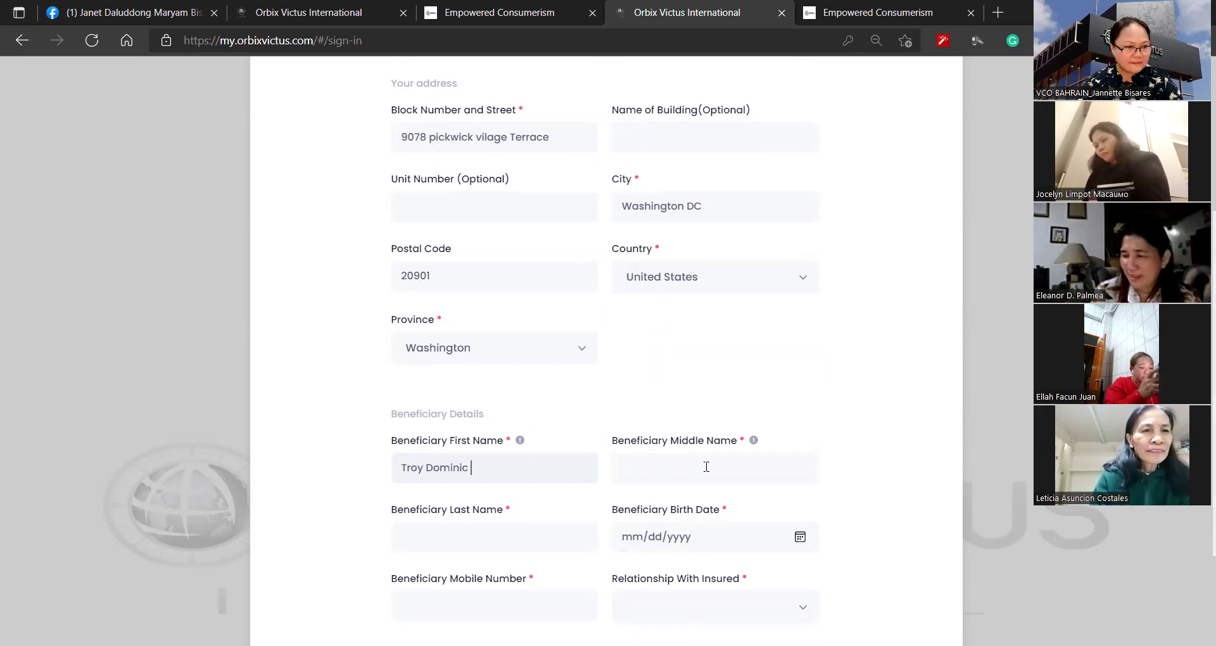
# Step: Enter the beneficiary's surname in the Beneficiary Last Name field
pyautogui.click(496, 537)
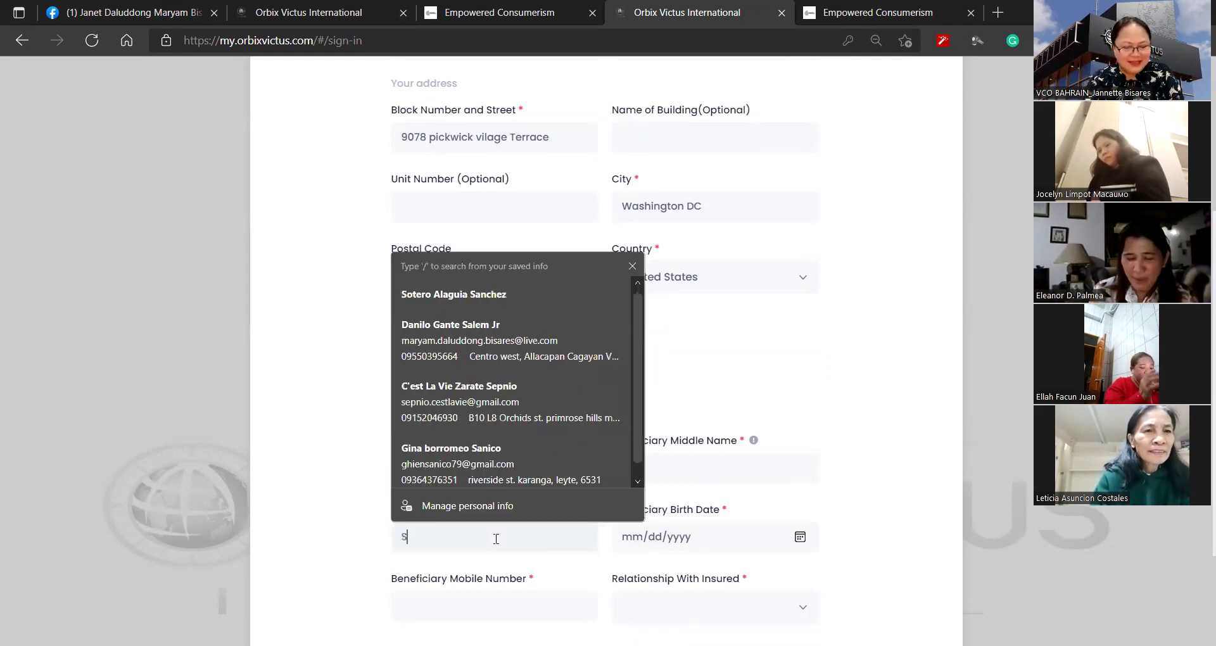
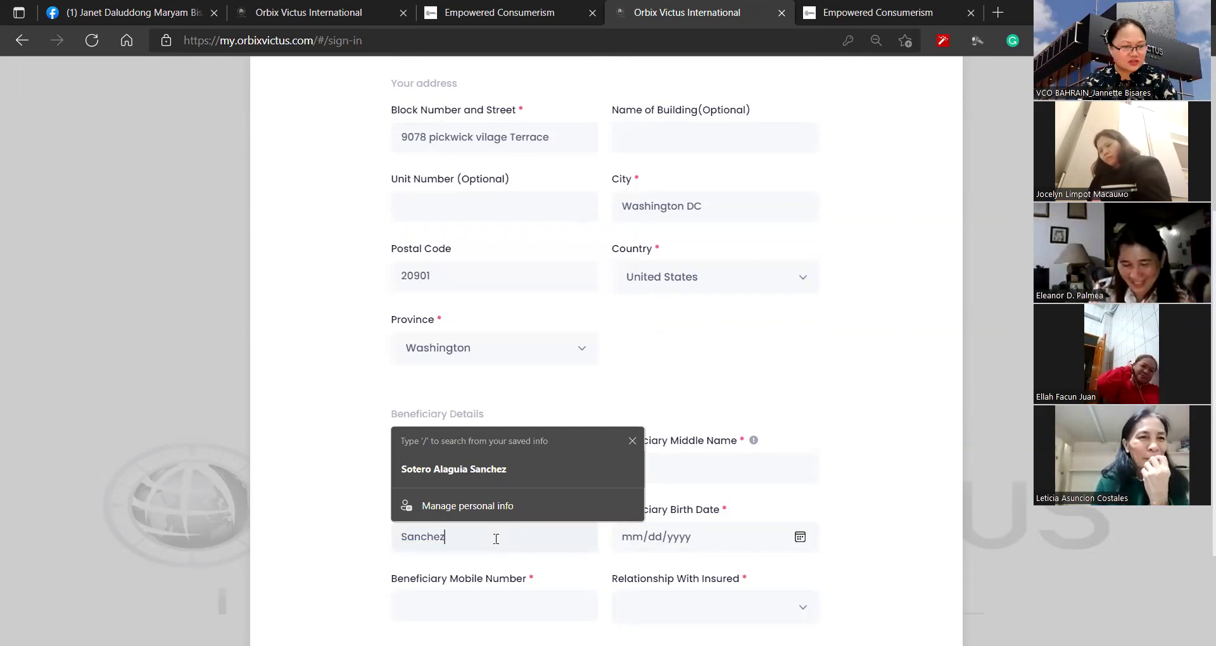
pyautogui.click(715, 460)
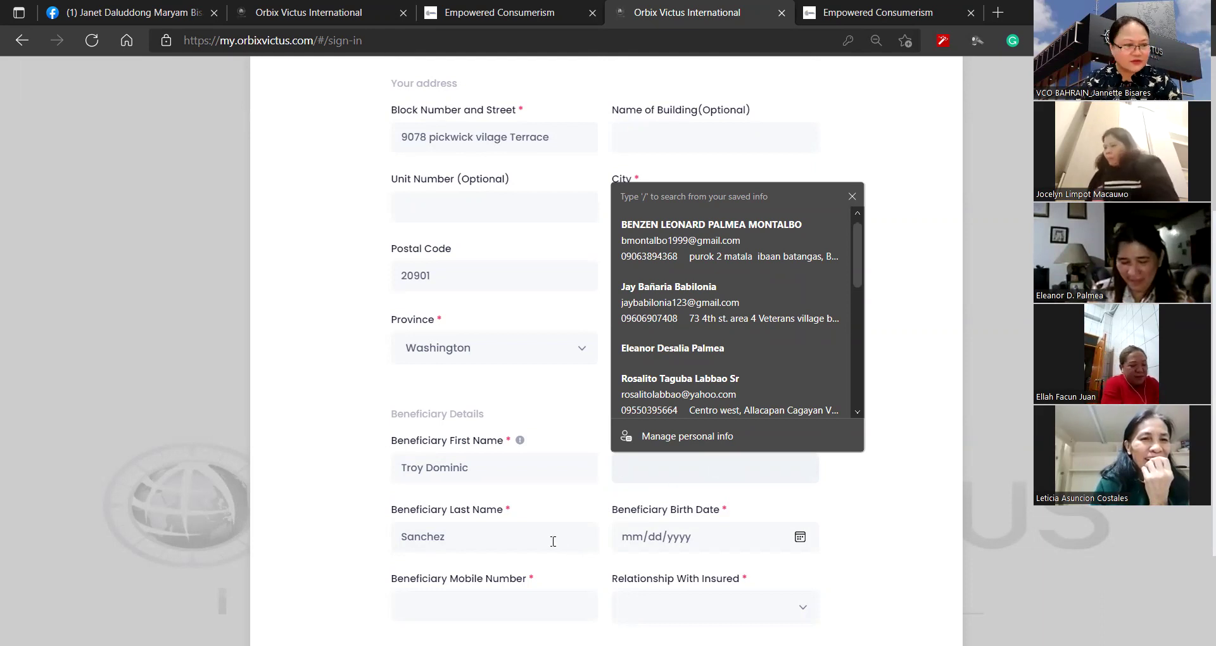
pyautogui.click(632, 538)
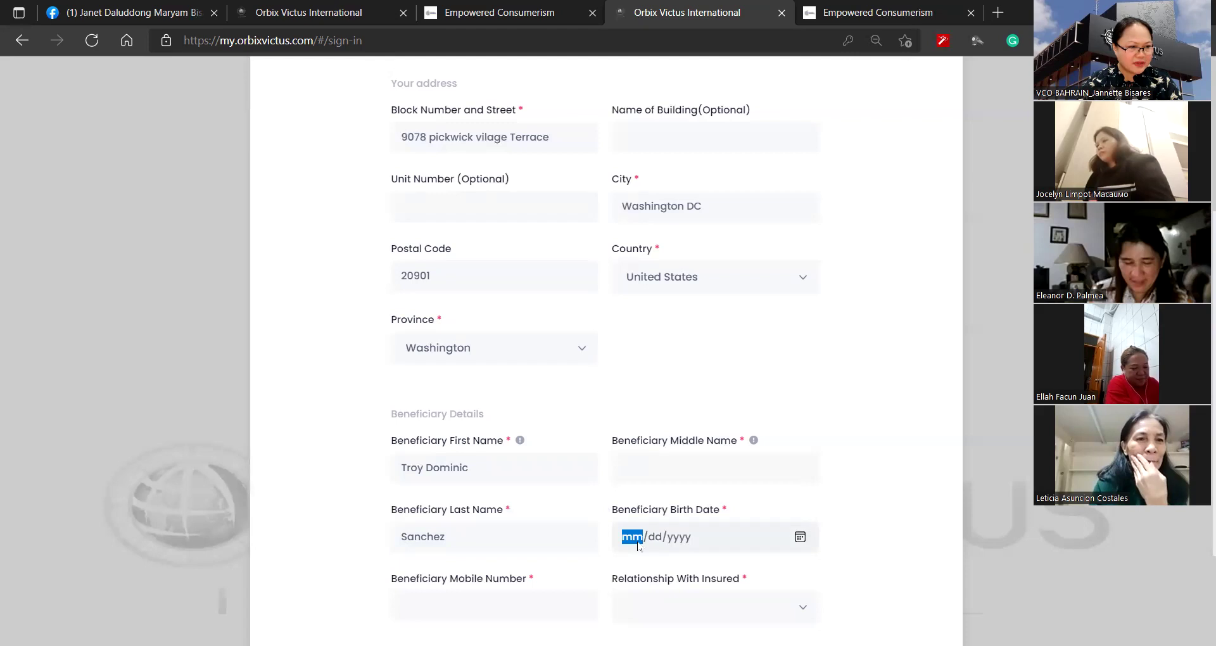
# Step: Enter the beneficiary's birth date in the Beneficiary Birth Date field
pyautogui.write('07/07/')
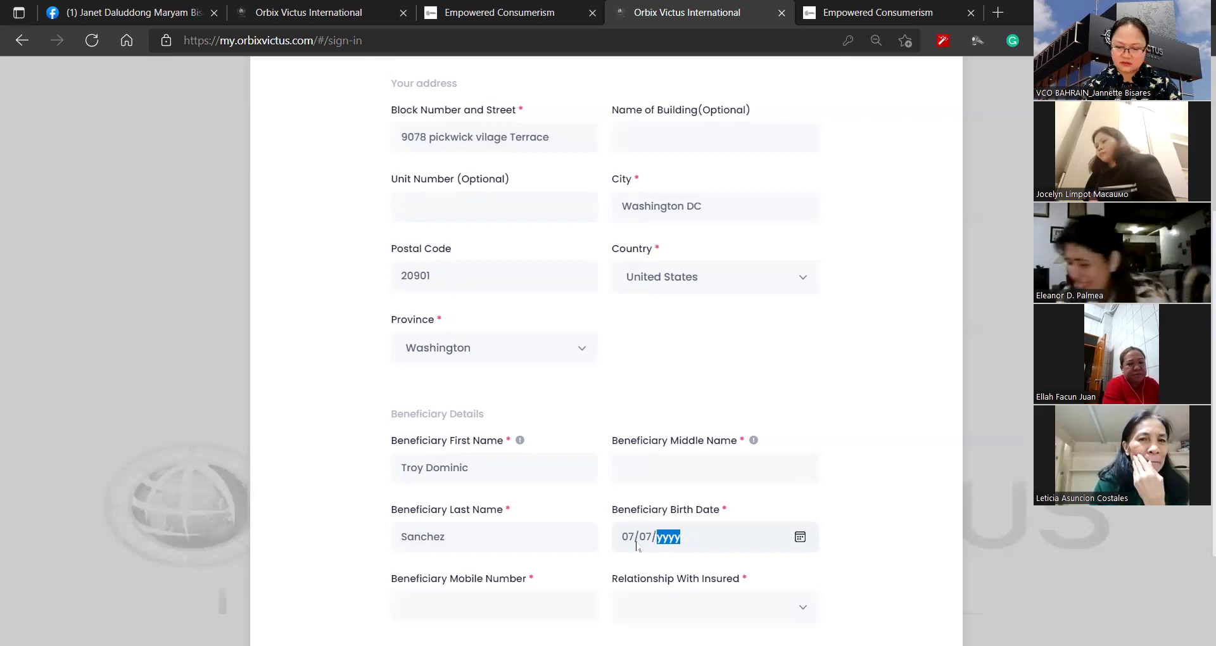
pyautogui.write('0019')
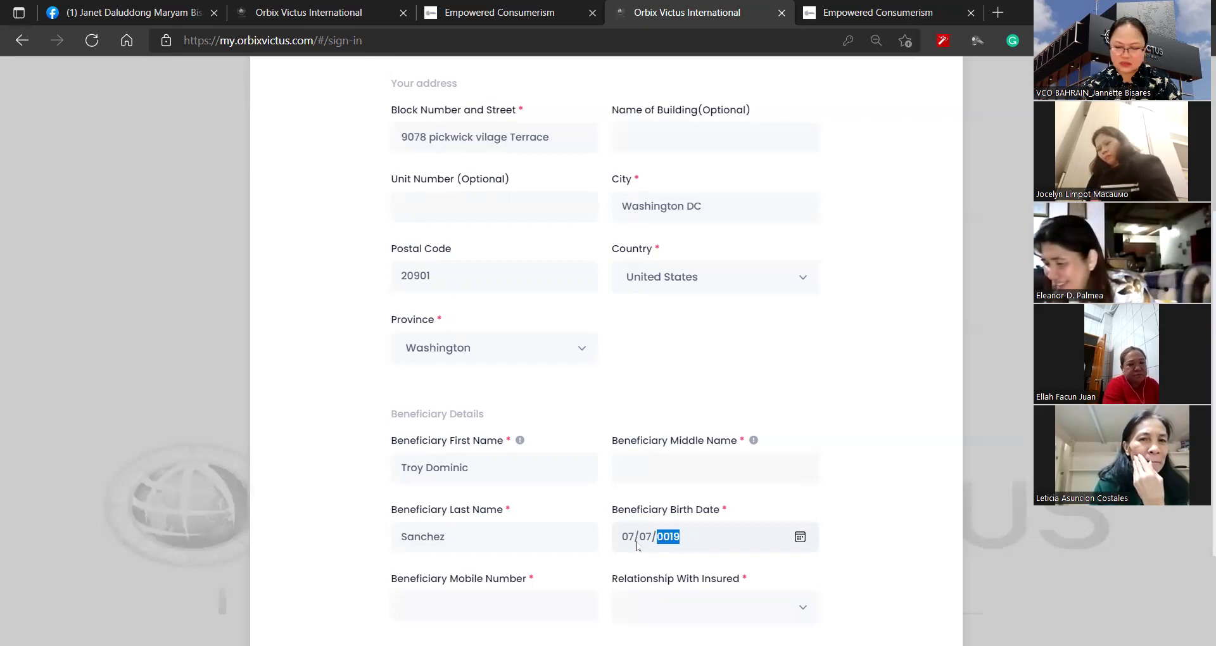
pyautogui.write('96')
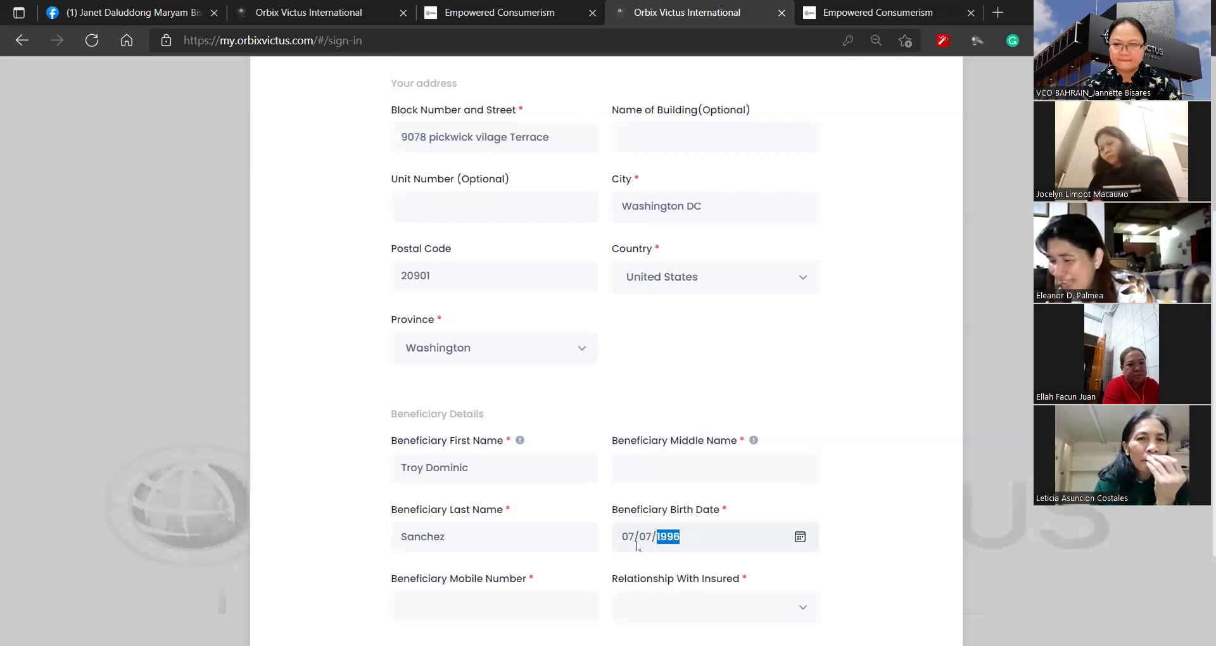
pyautogui.click(513, 602)
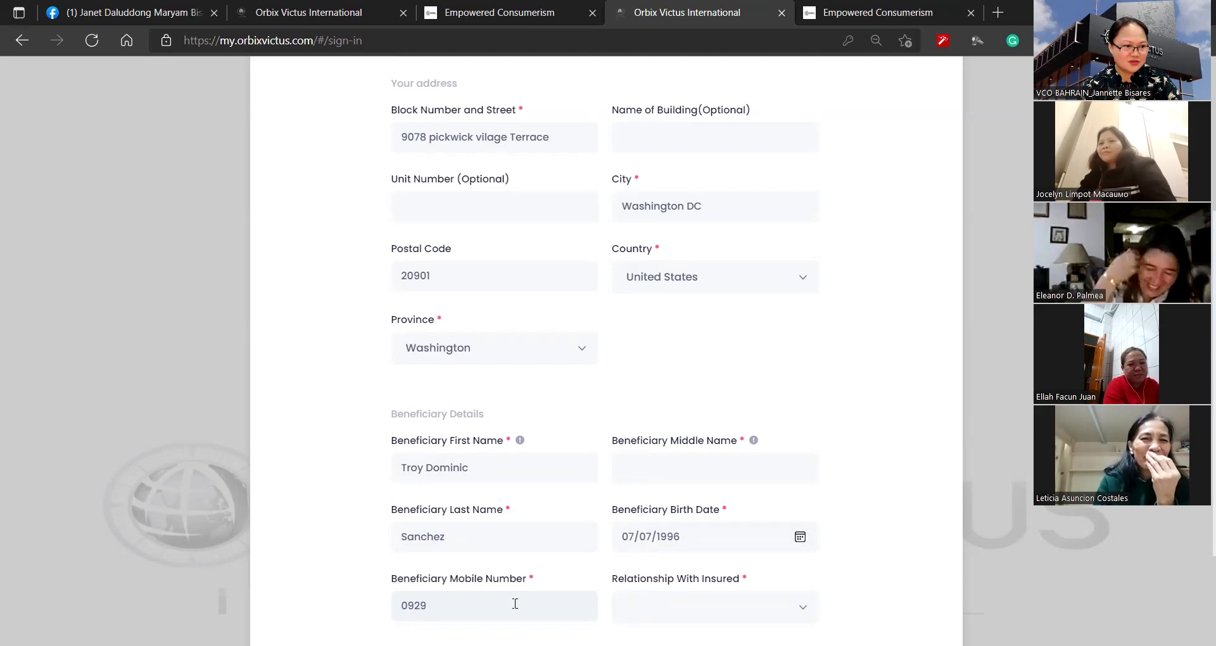
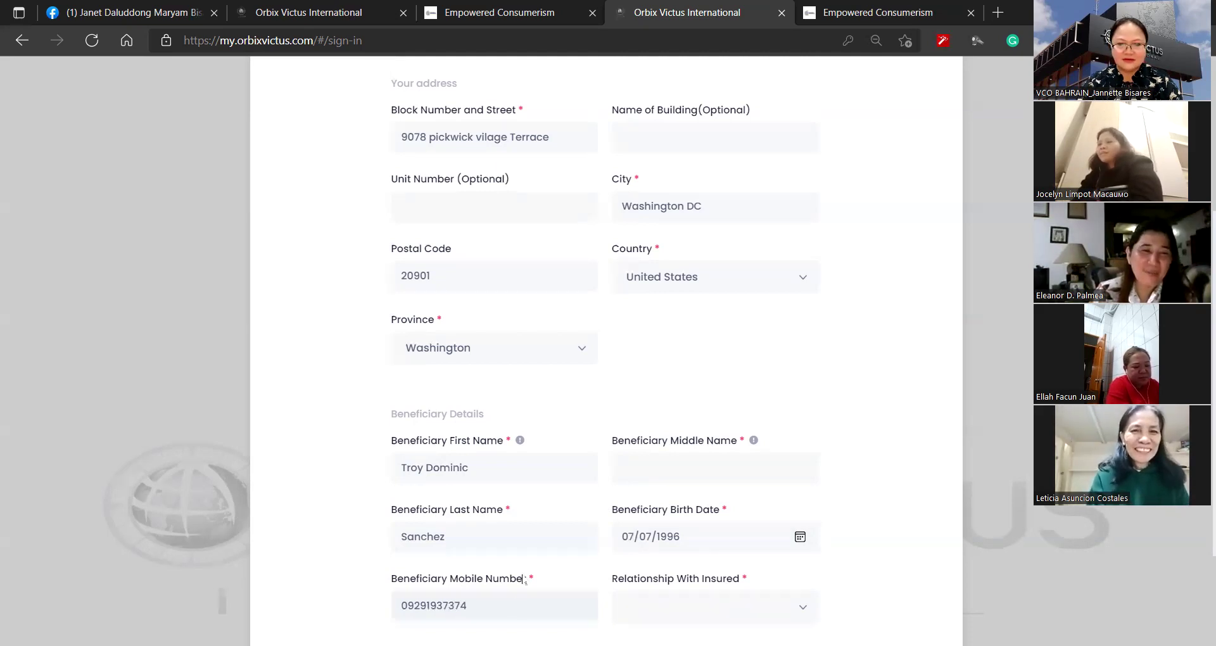
# Step: Enter the beneficiary's mobile number
pyautogui.scroll(-1, 510, 589)
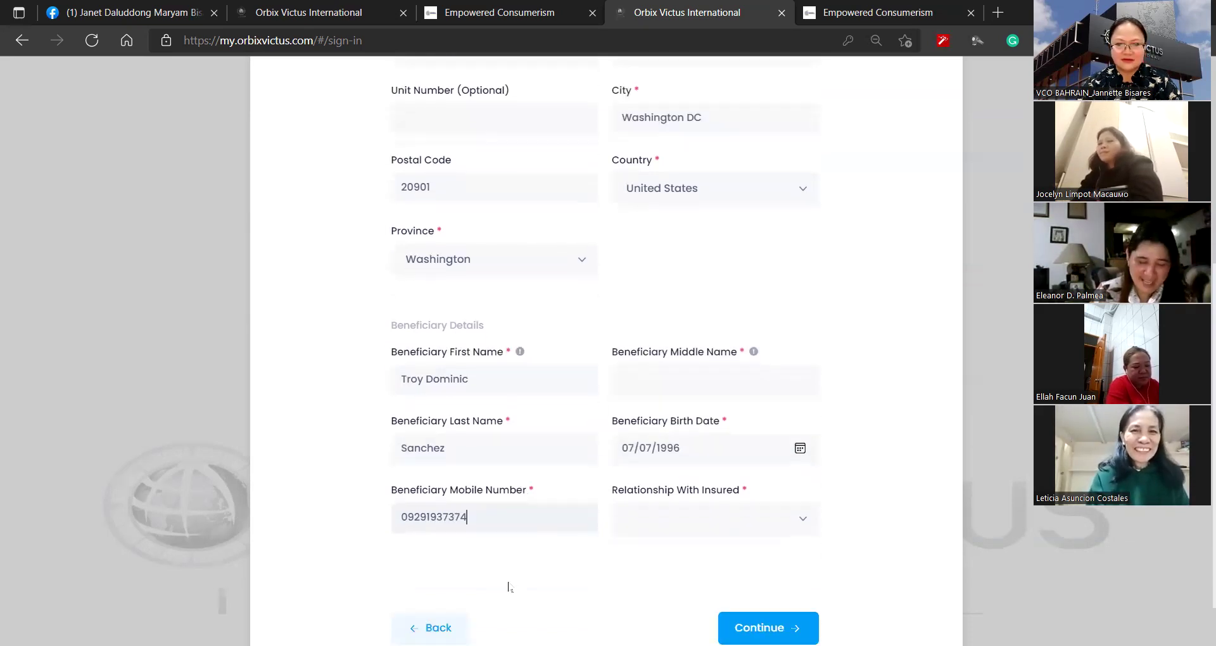
# Step: Set Relationship With Insured to Child
pyautogui.click(806, 521)
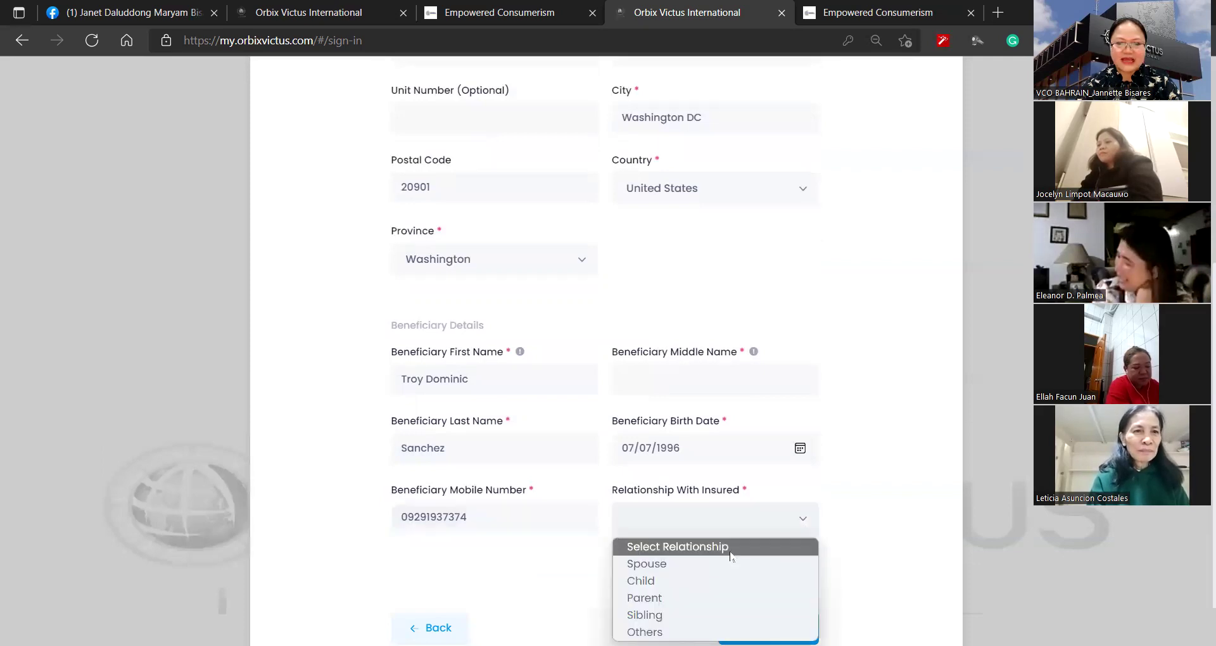
pyautogui.click(652, 581)
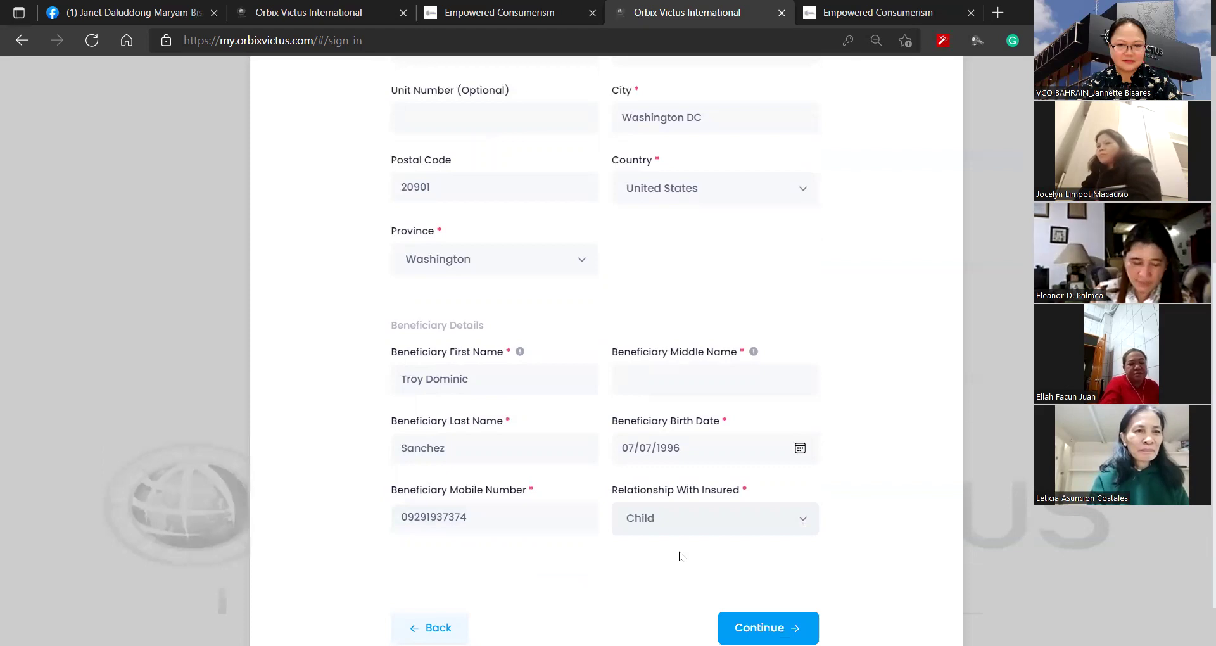
pyautogui.scroll(-1, 697, 532)
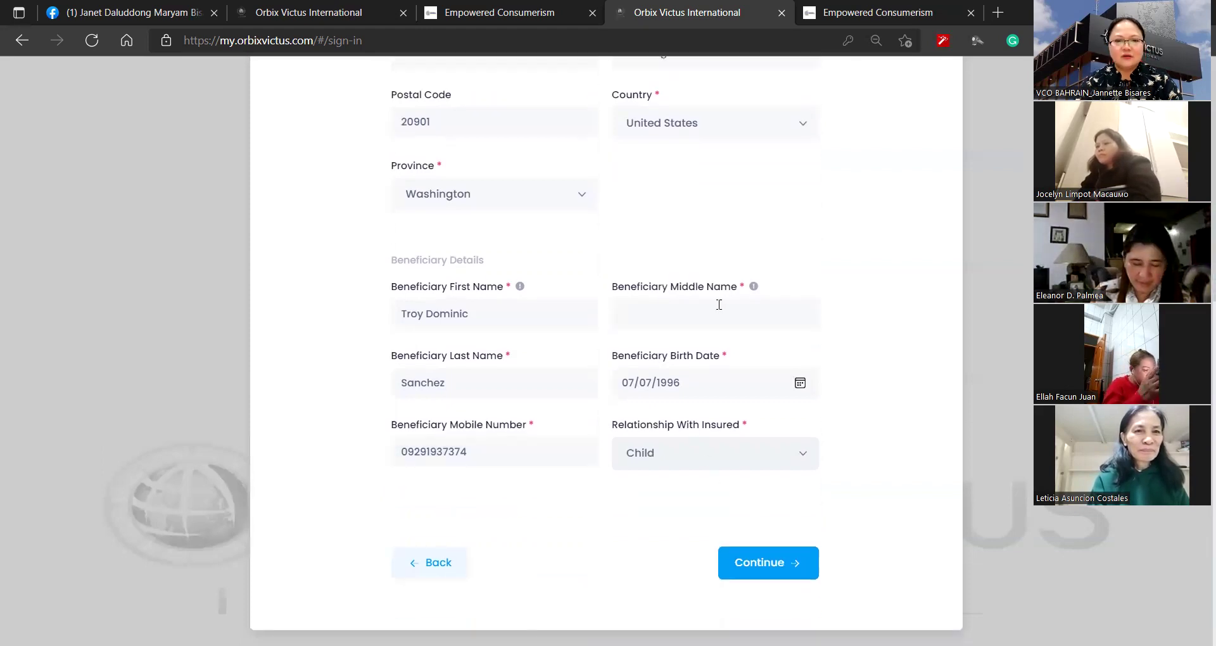
pyautogui.scroll(1, 719, 305)
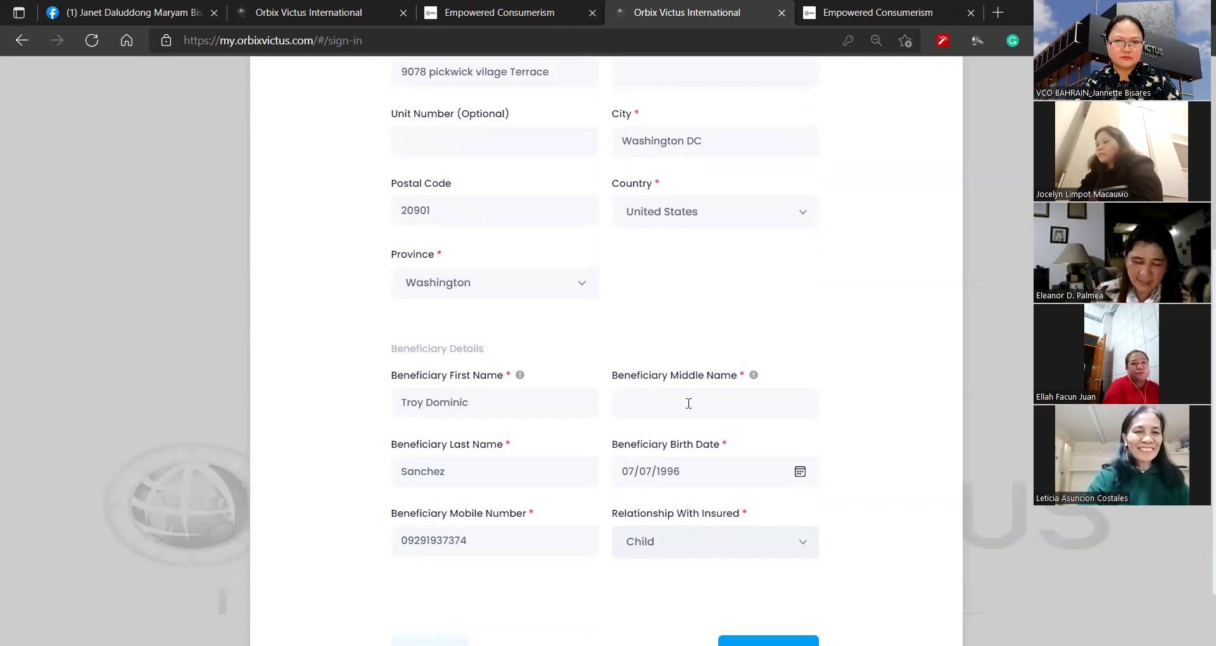
# Step: Fill in the beneficiary's middle name and review the form above
pyautogui.click(683, 403)
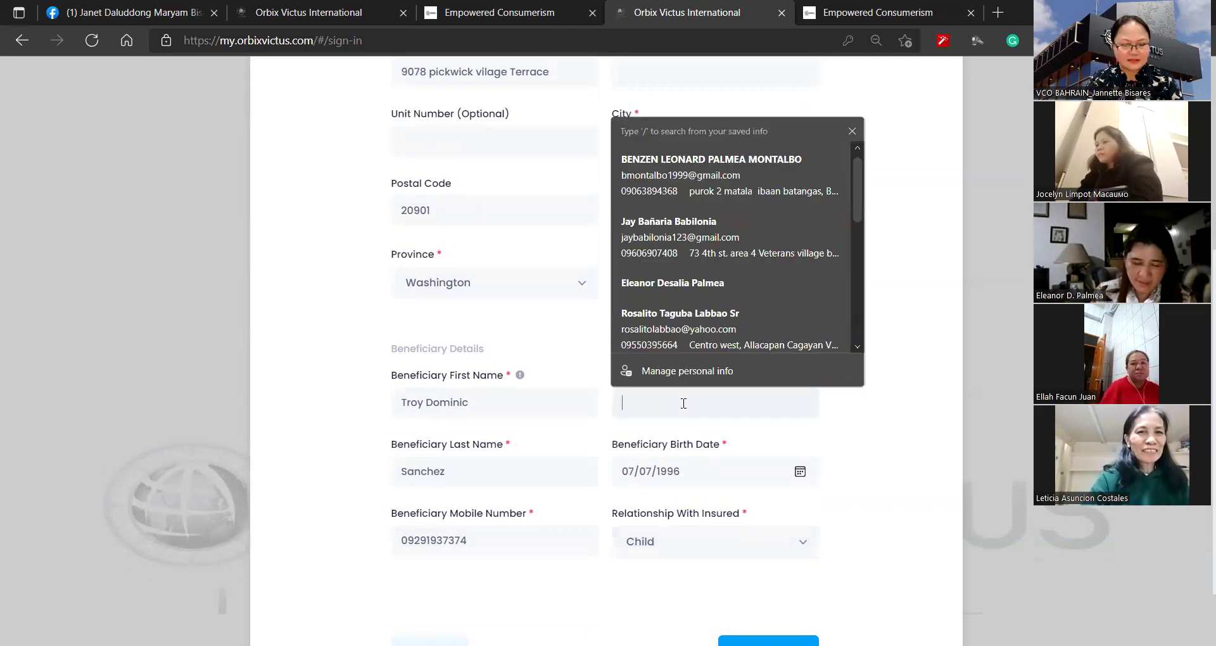
pyautogui.write('Ta')
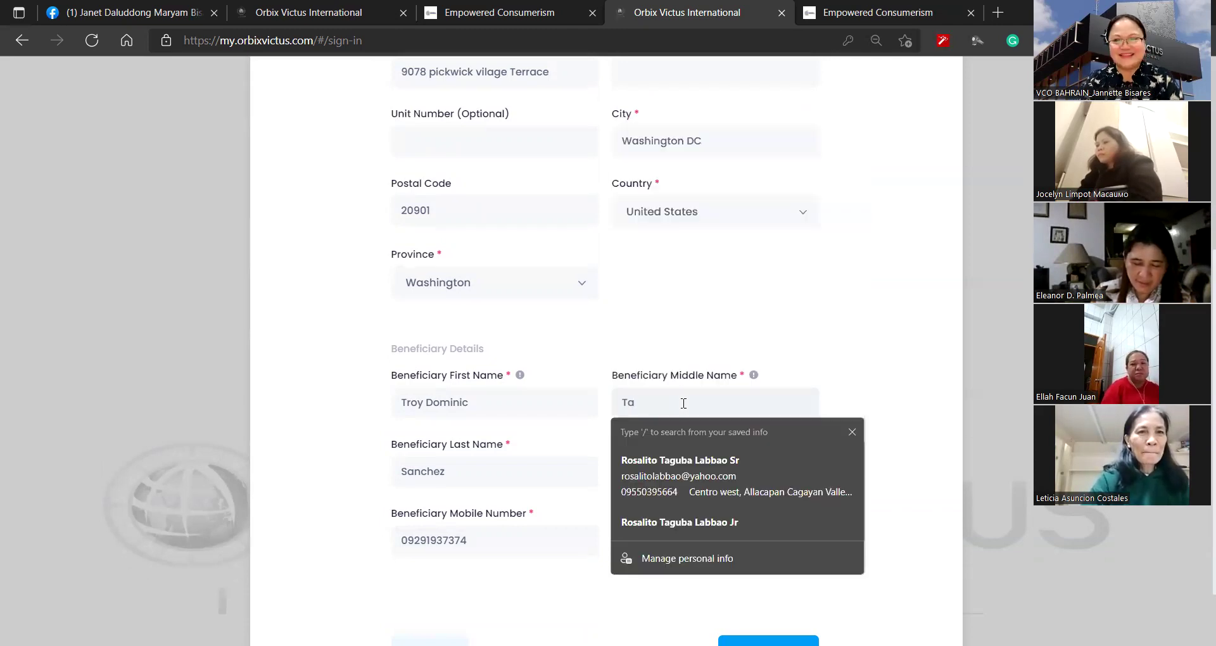
pyautogui.write('mayan')
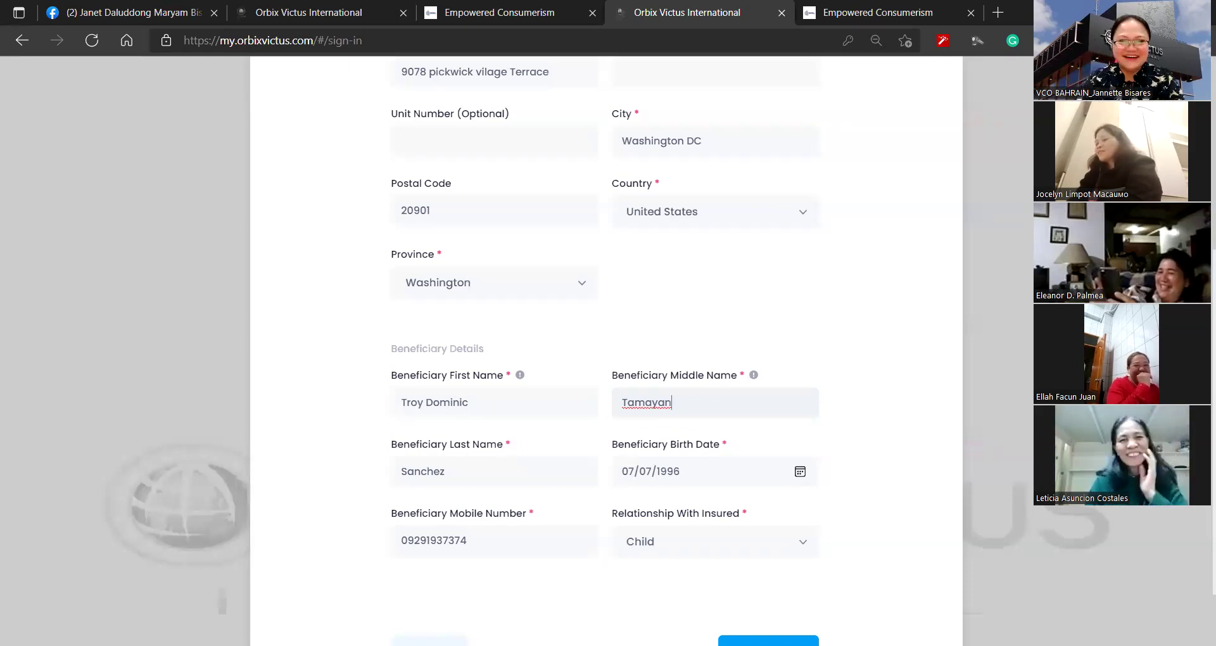
pyautogui.scroll(1, 657, 348)
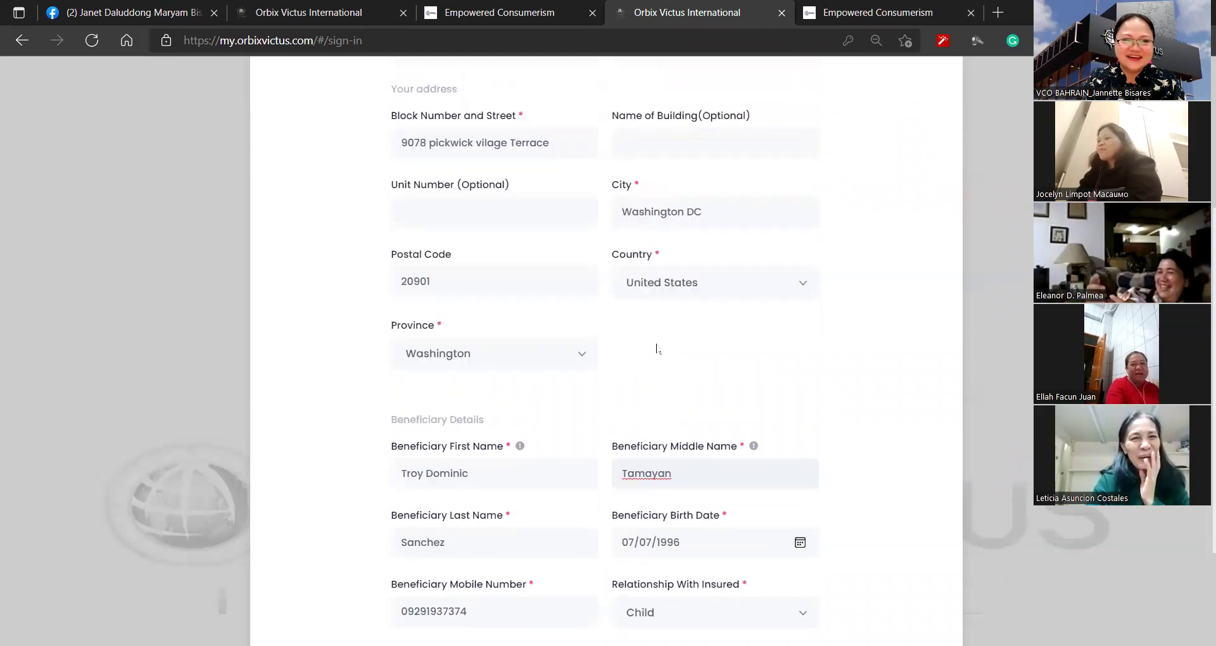
pyautogui.scroll(1, 656, 348)
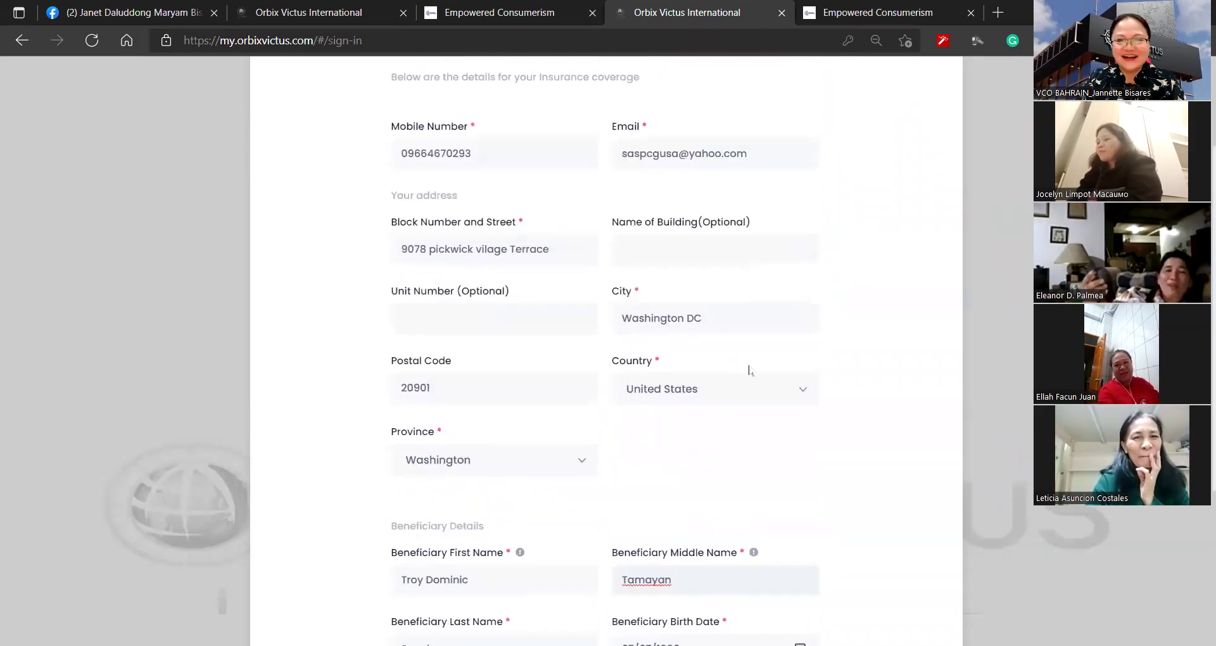
pyautogui.scroll(1, 748, 371)
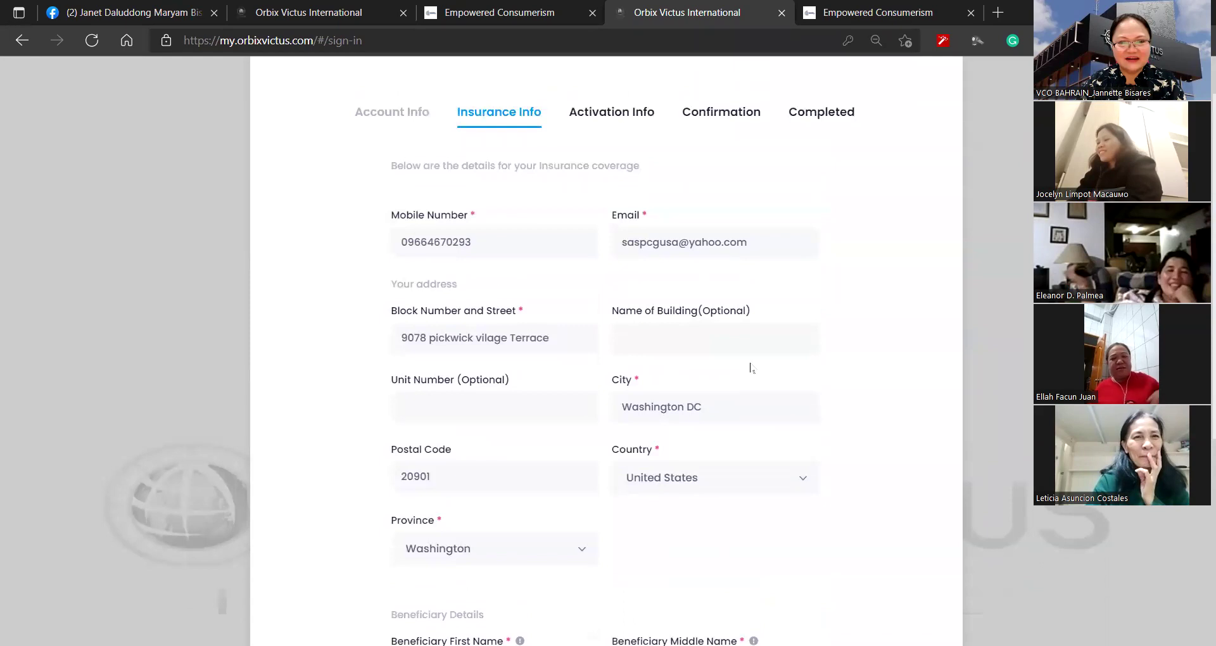
# Step: Submit the Insurance Info step to advance to Activation Info
pyautogui.scroll(-3, 779, 369)
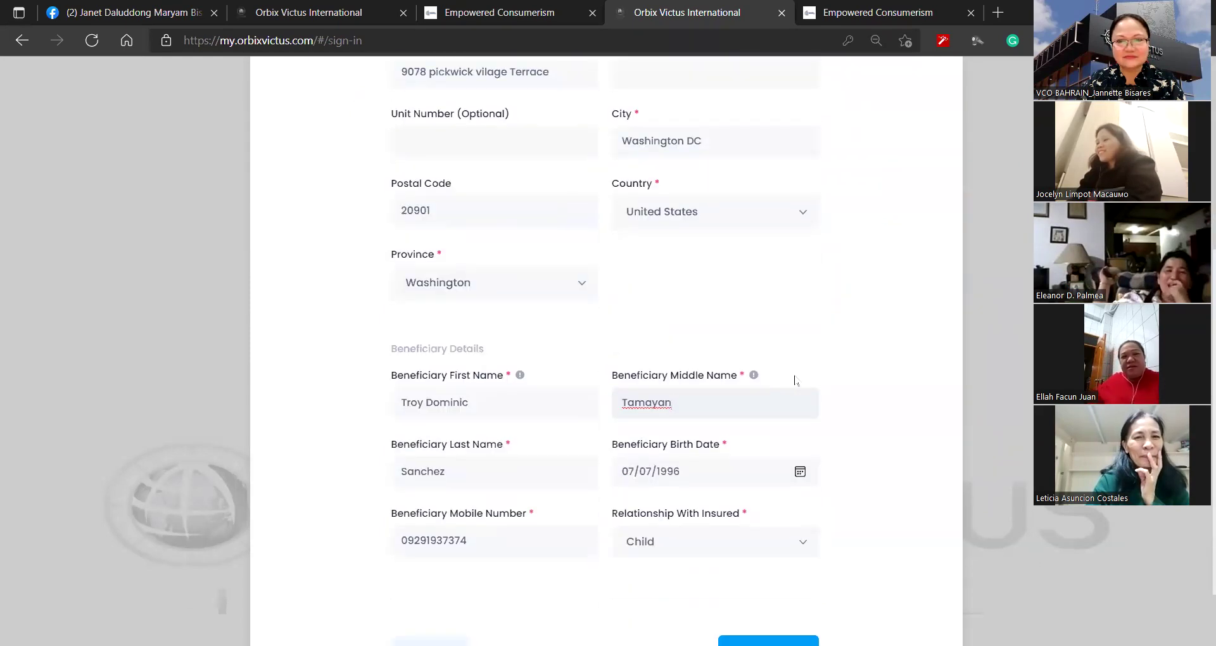
pyautogui.scroll(-1, 816, 378)
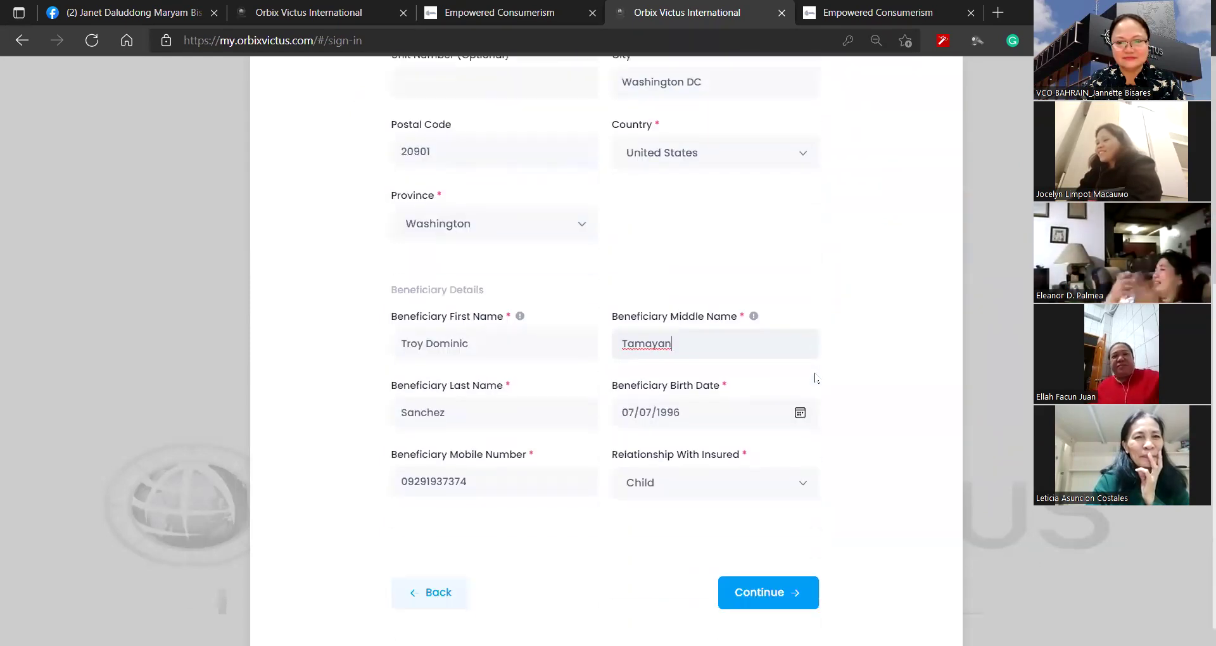
pyautogui.scroll(-1, 816, 378)
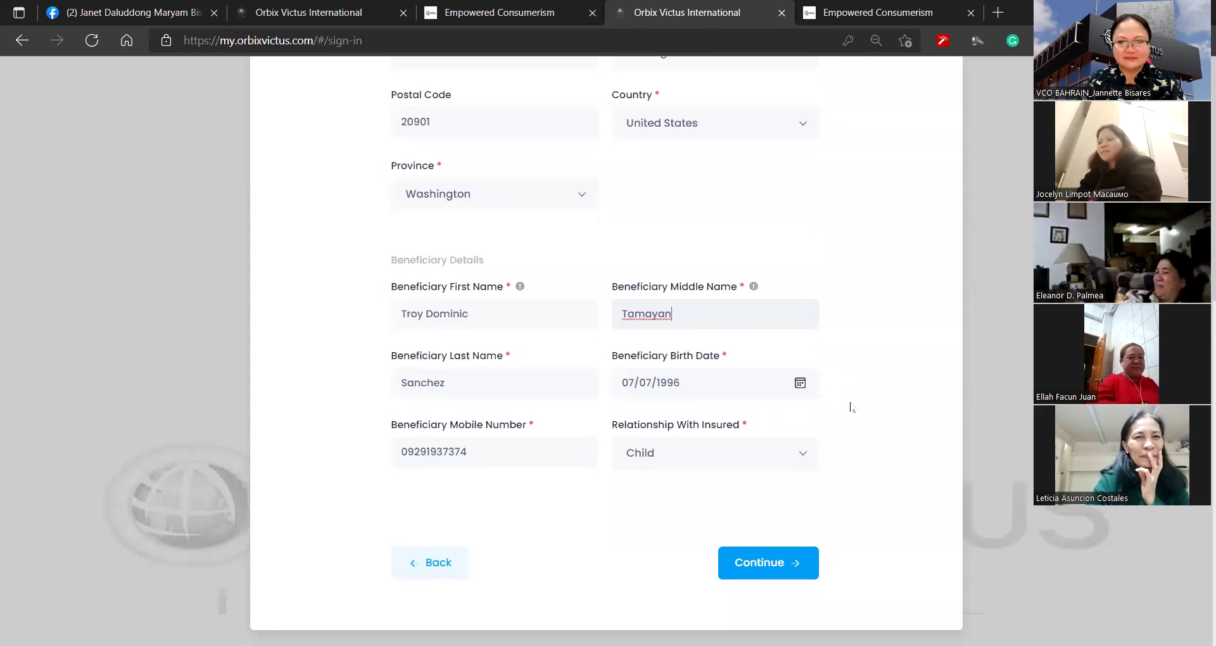
pyautogui.click(774, 562)
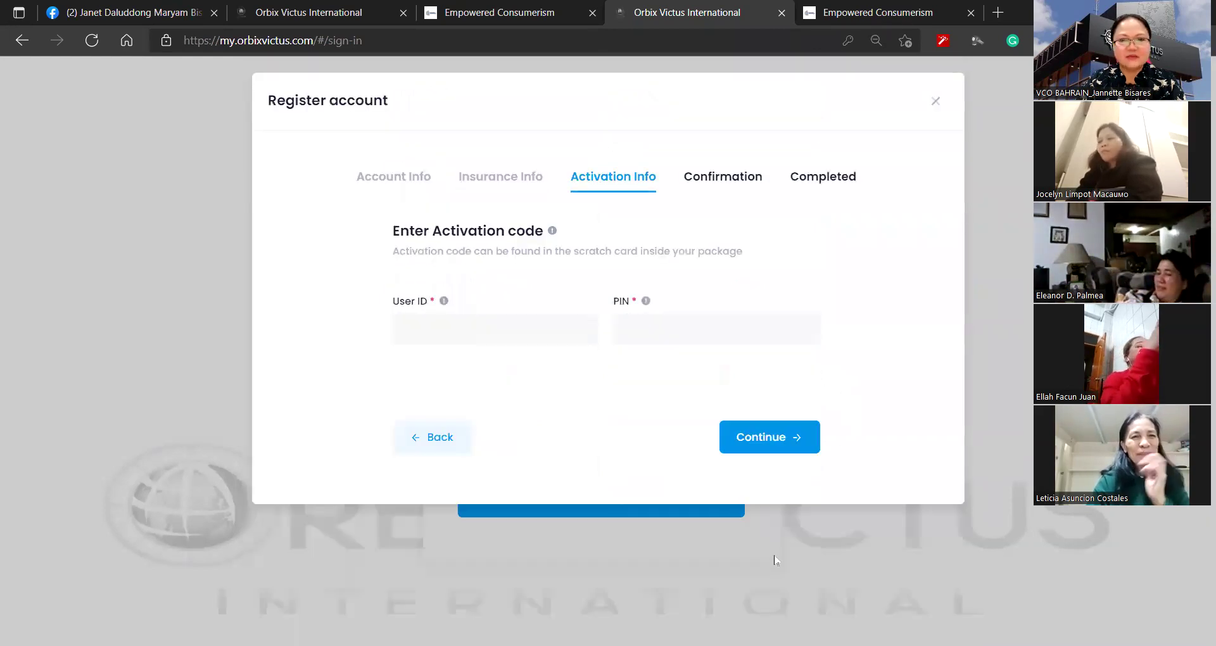
# Step: Enter the activation User ID and the scratch-card PIN
pyautogui.click(478, 328)
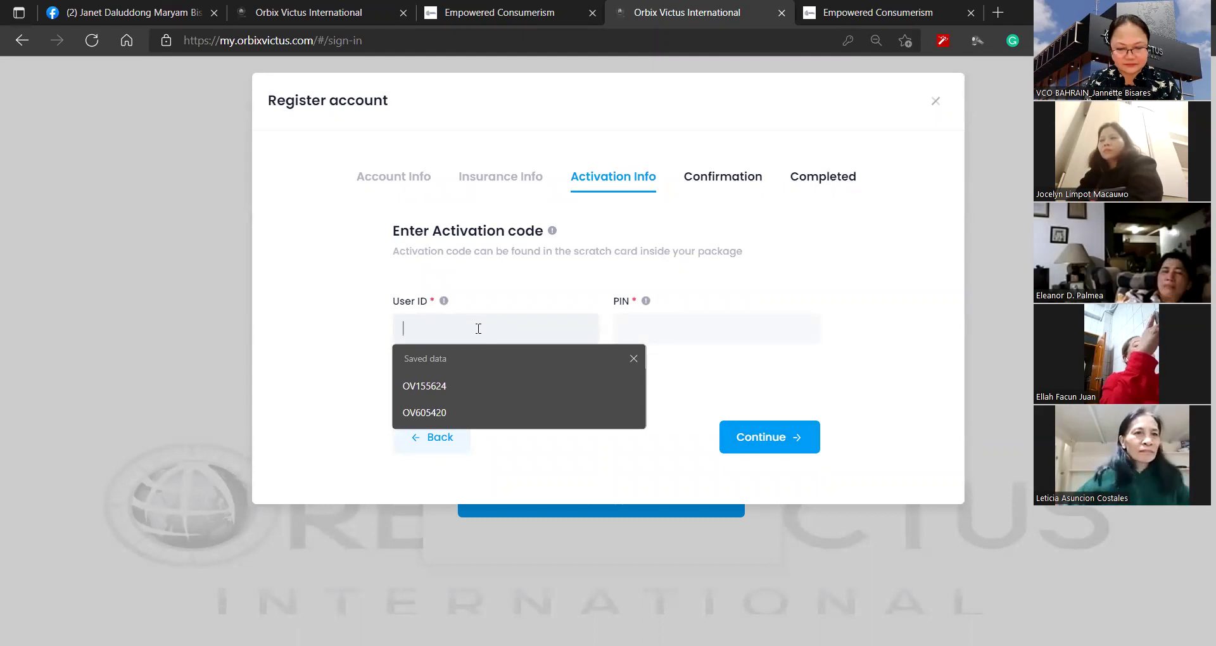
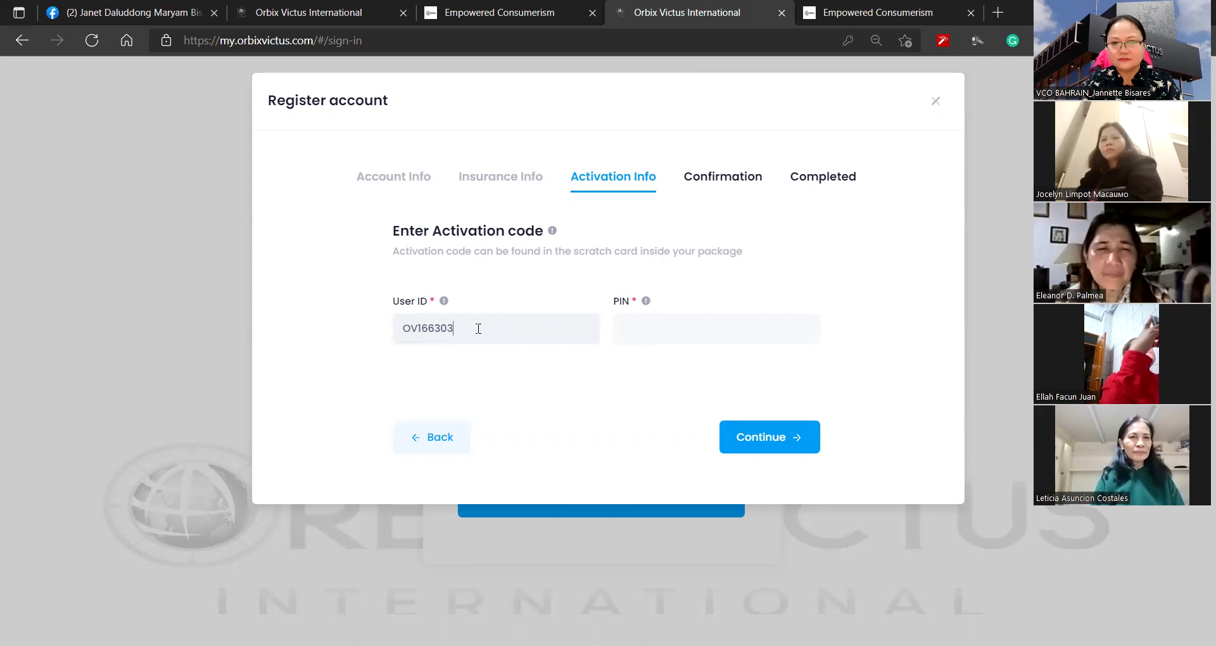
pyautogui.click(659, 323)
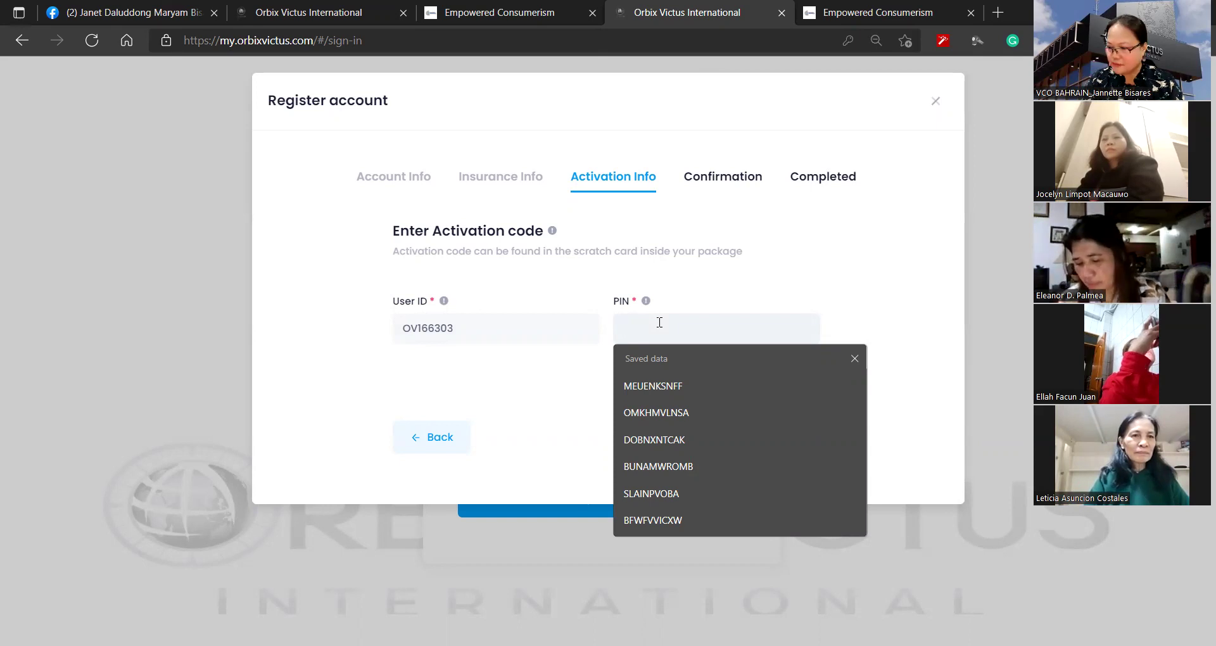
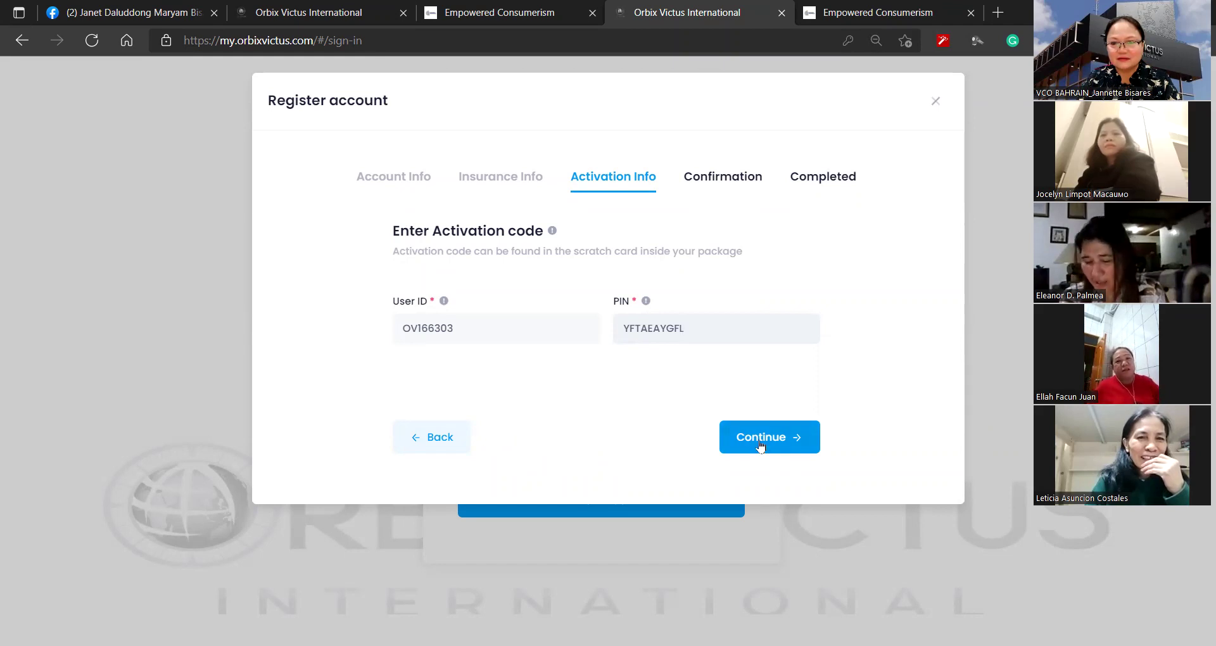
# Step: Continue to Confirmation and review member, beneficiary and Network Setup details down to Submit
pyautogui.click(760, 438)
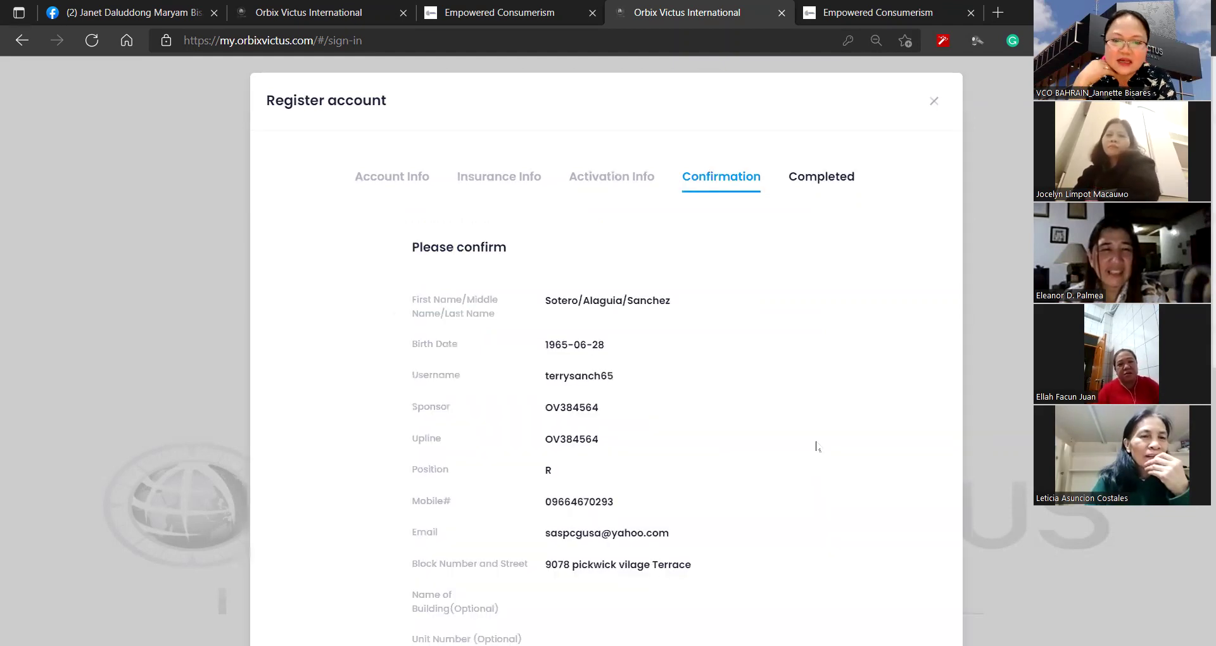
pyautogui.scroll(-4, 806, 386)
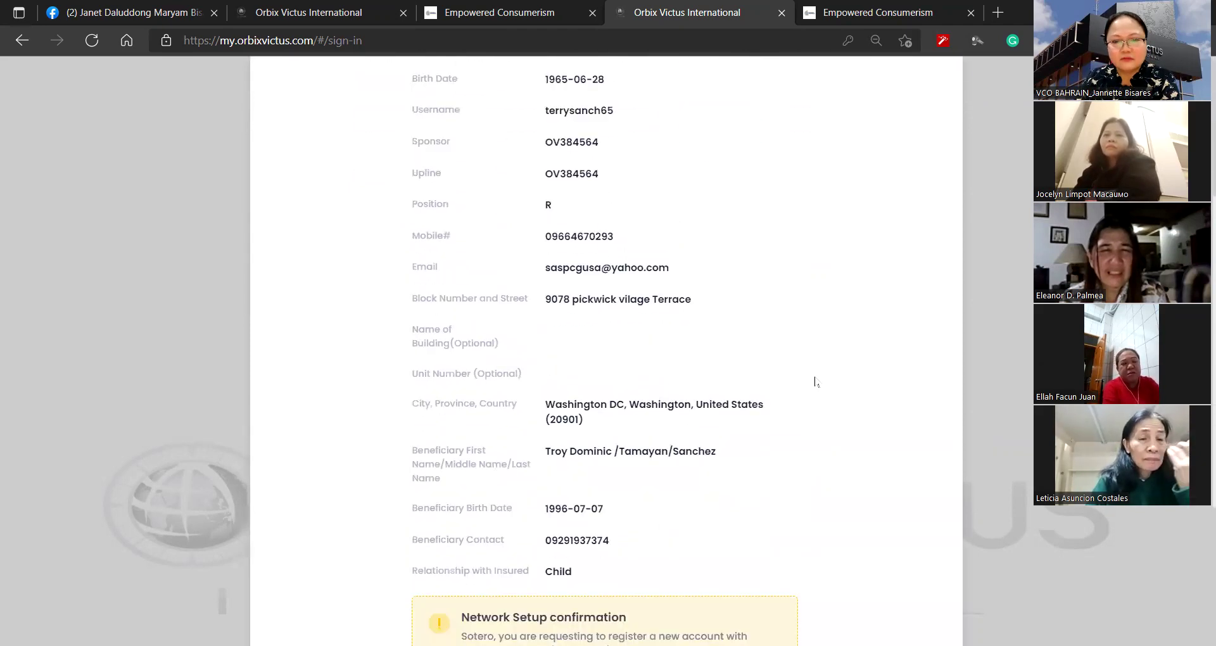
pyautogui.scroll(-3, 841, 377)
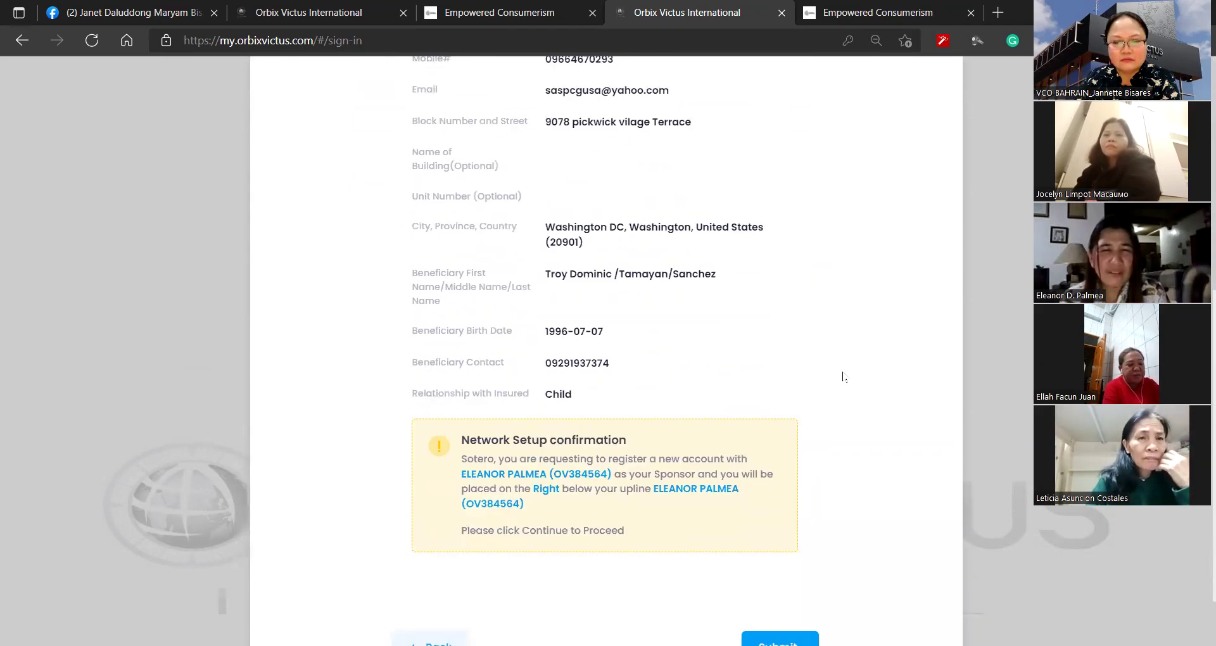
pyautogui.scroll(4, 842, 377)
pyautogui.scroll(1, 842, 377)
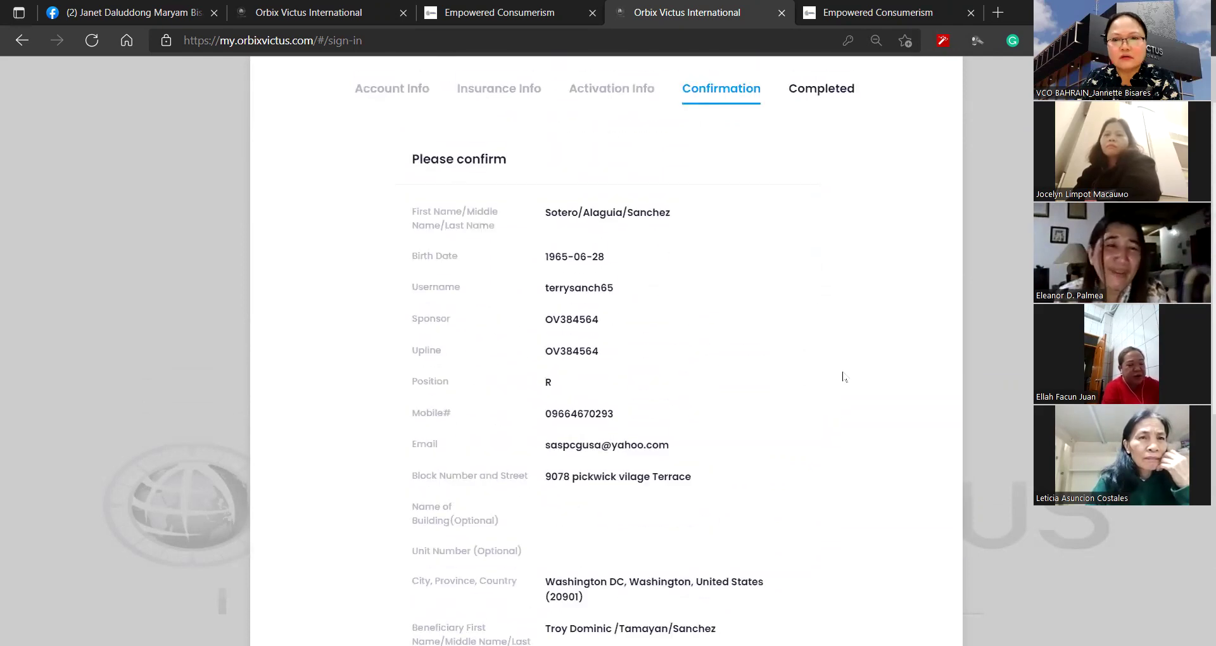
pyautogui.scroll(-1, 842, 376)
pyautogui.scroll(1, 842, 377)
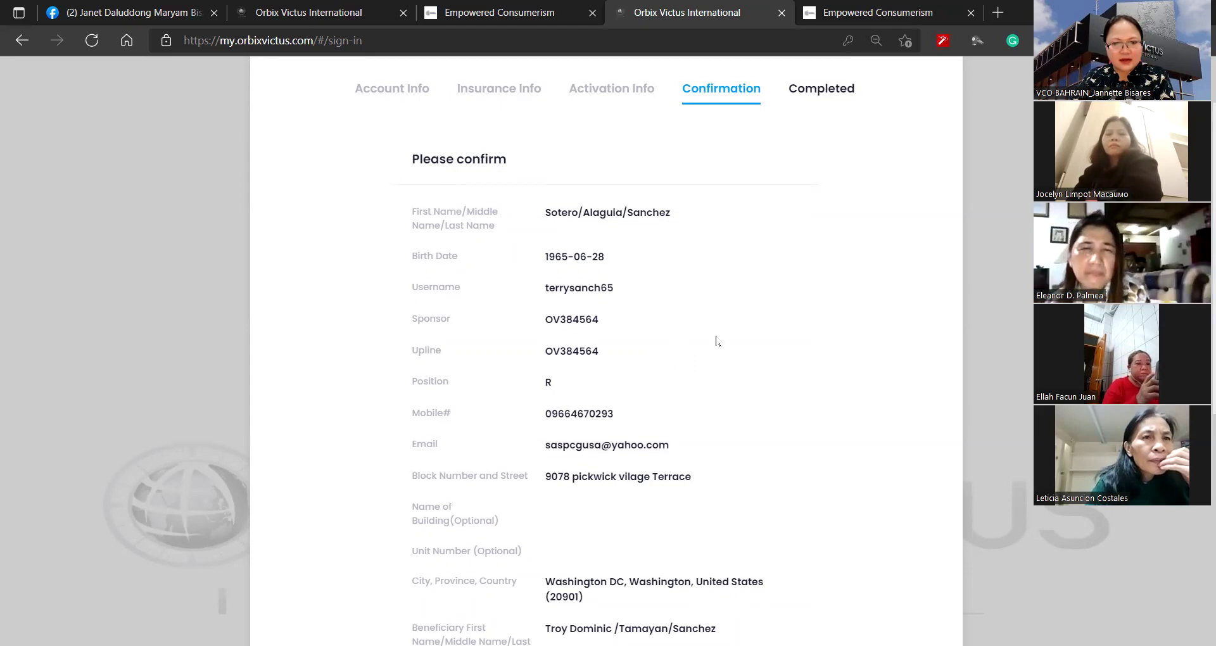
pyautogui.scroll(-1, 714, 340)
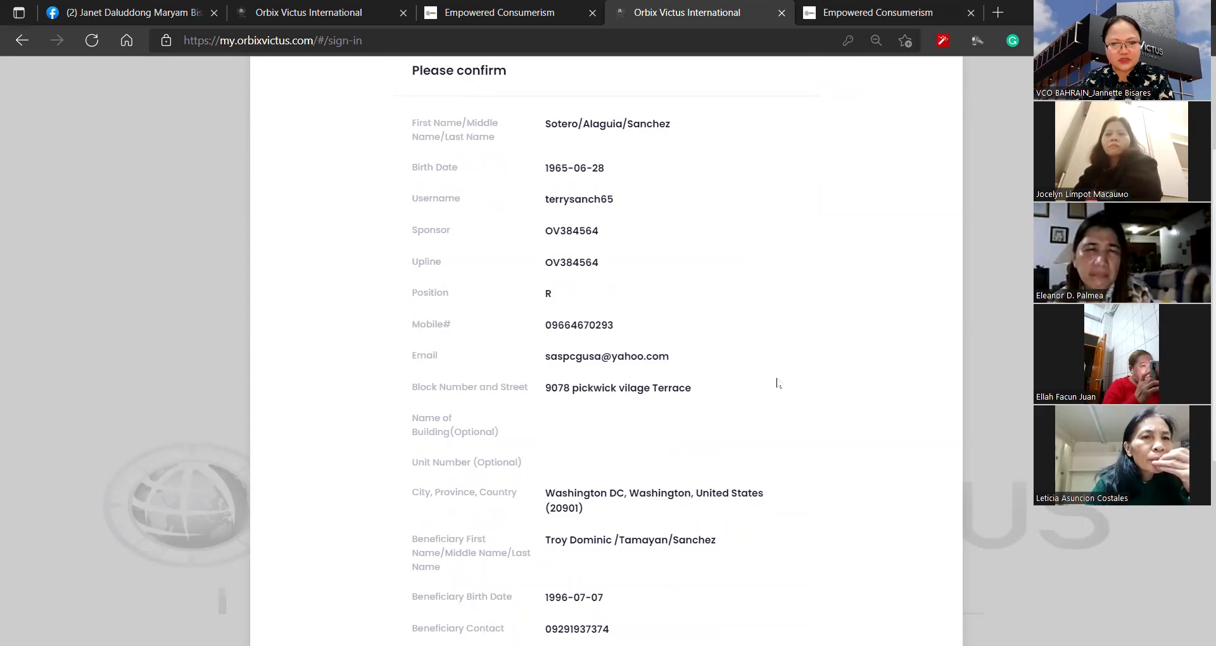
pyautogui.scroll(-1, 778, 380)
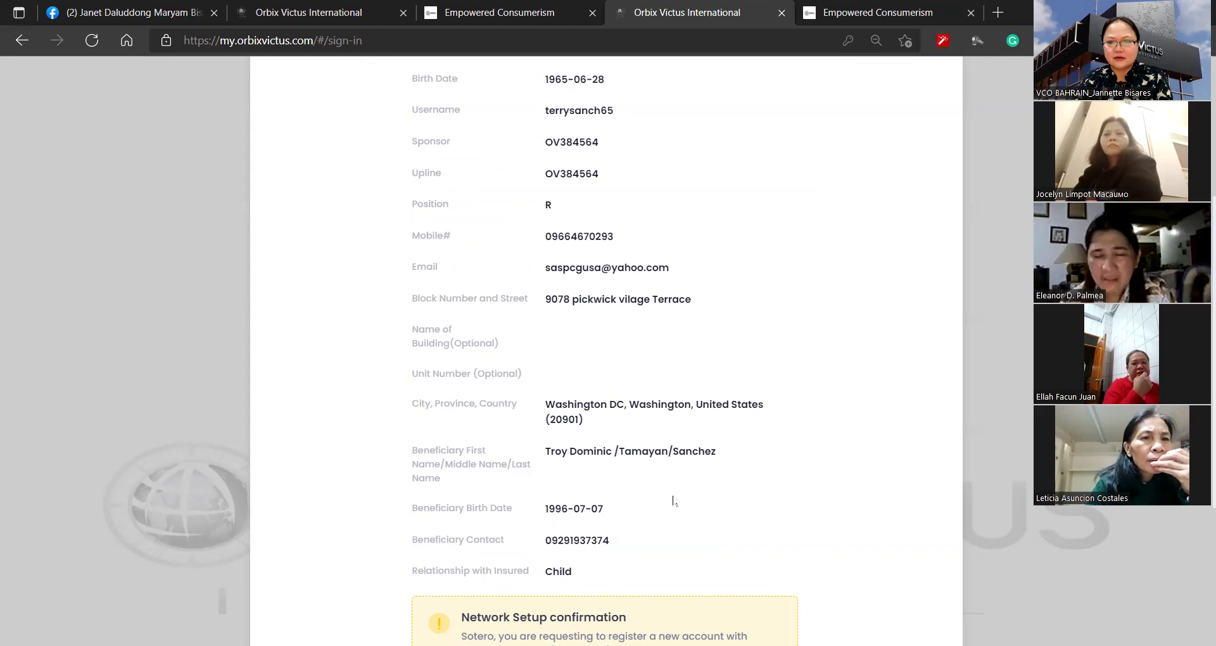
pyautogui.scroll(-4, 673, 500)
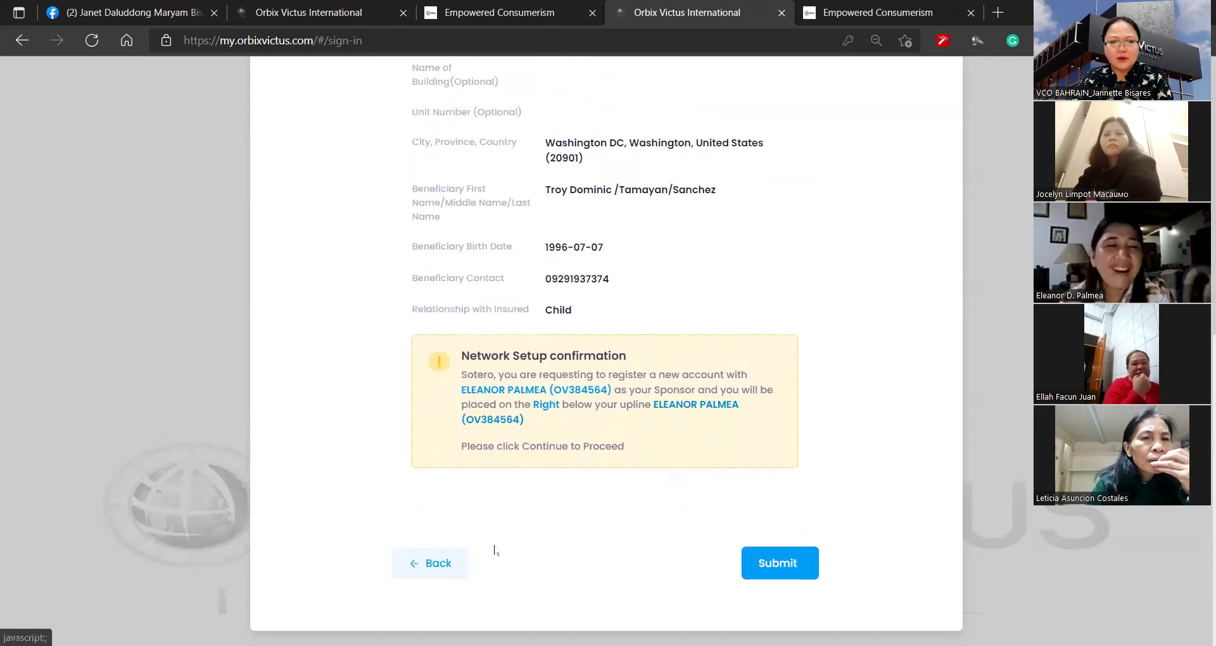
# Step: Go back two steps to the Beneficiary Details on Insurance Info
pyautogui.click(426, 564)
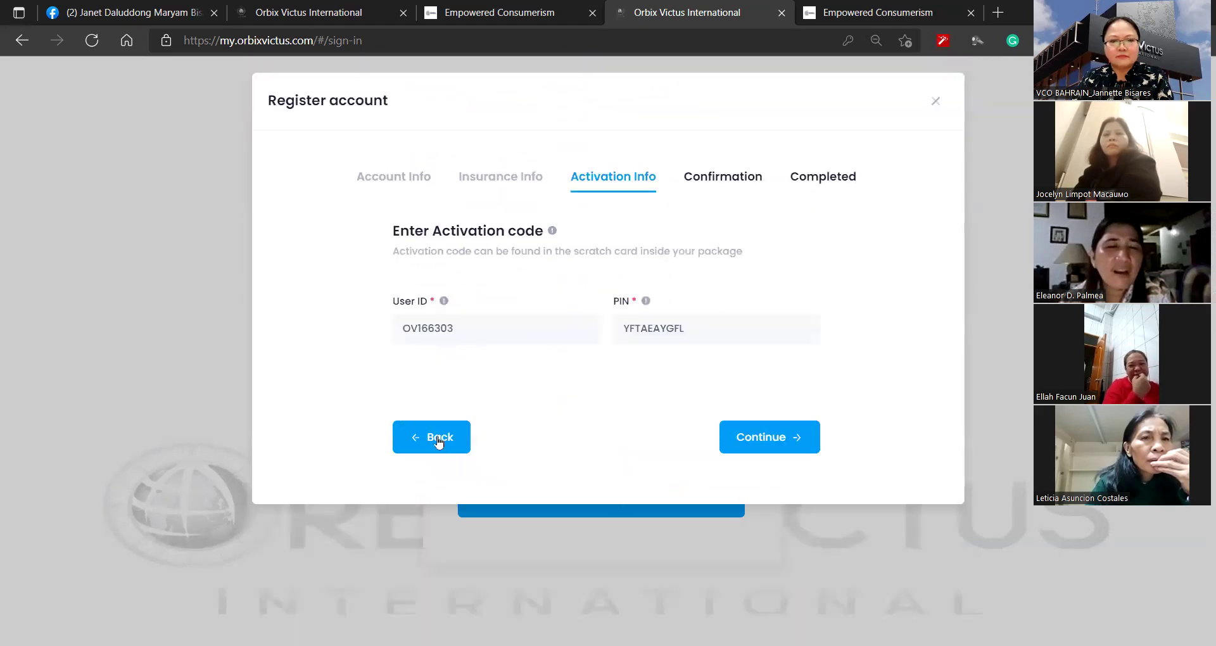
pyautogui.click(435, 439)
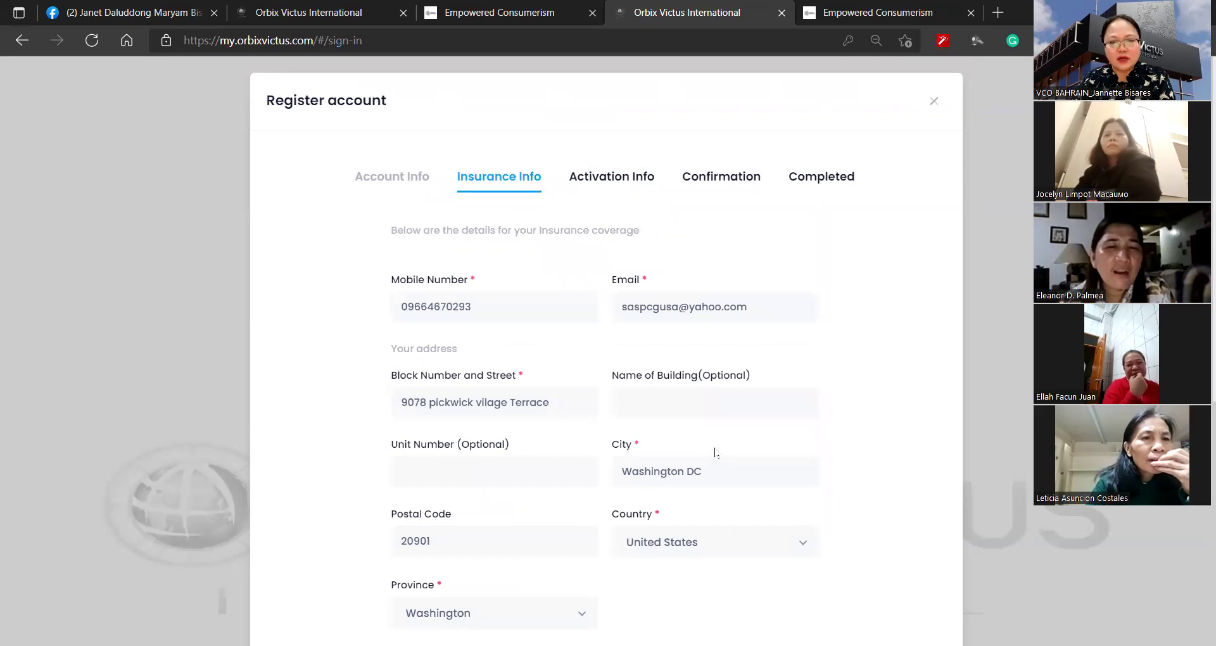
pyautogui.scroll(-4, 714, 460)
pyautogui.scroll(-3, 716, 452)
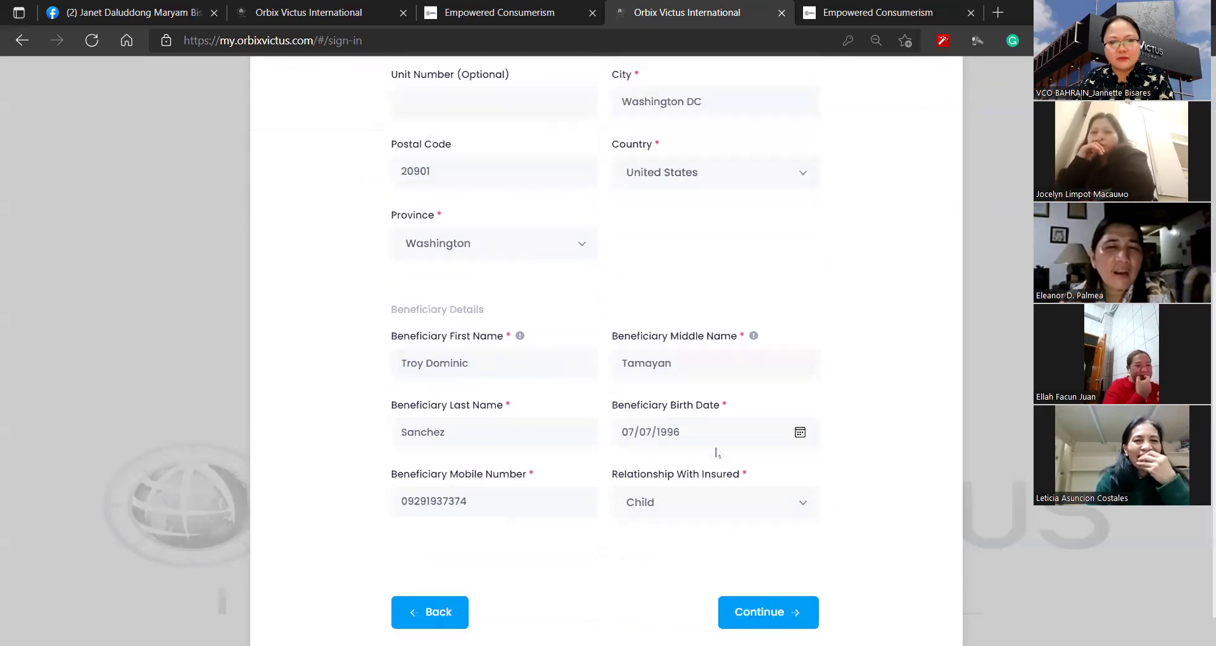
# Step: Clear the beneficiary's middle name and begin retyping it
pyautogui.click(687, 313)
pyautogui.press('BackSpace')
pyautogui.press('BackSpace')
pyautogui.press('BackSpace')
pyautogui.press('BackSpace')
pyautogui.press('BackSpace')
pyautogui.press('BackSpace')
pyautogui.press('BackSpace')
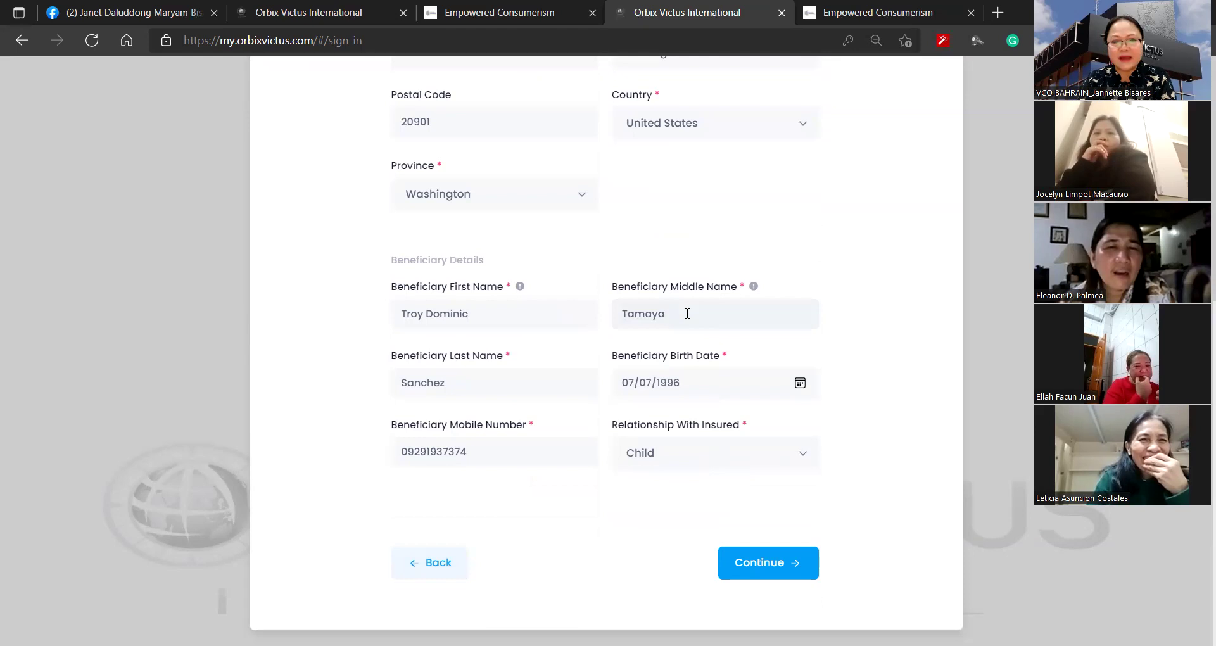
pyautogui.write('T')
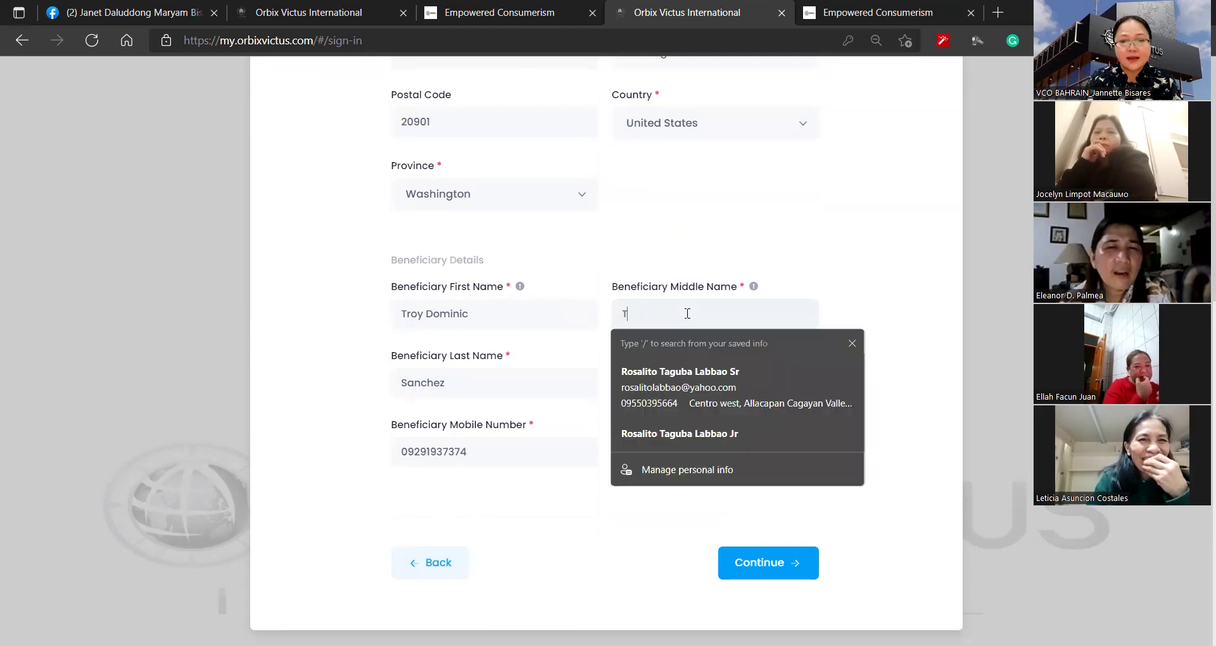
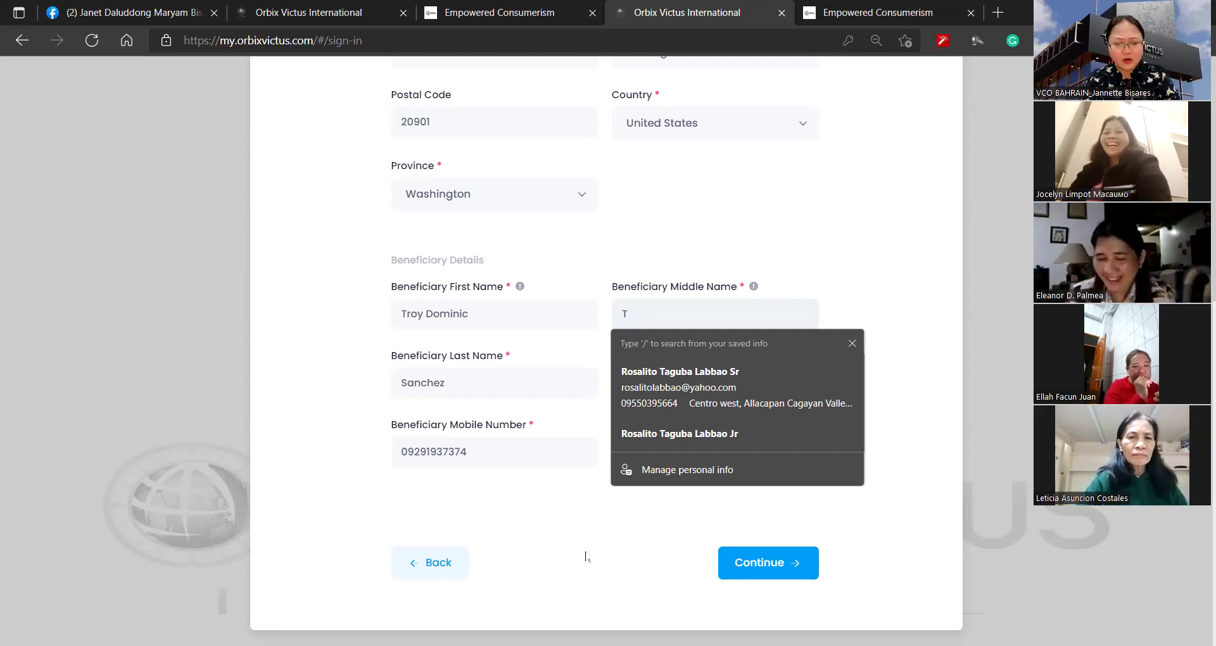
# Step: Finish the beneficiary's middle name, correct its last letter, and continue to the activation step
pyautogui.write('ahad')
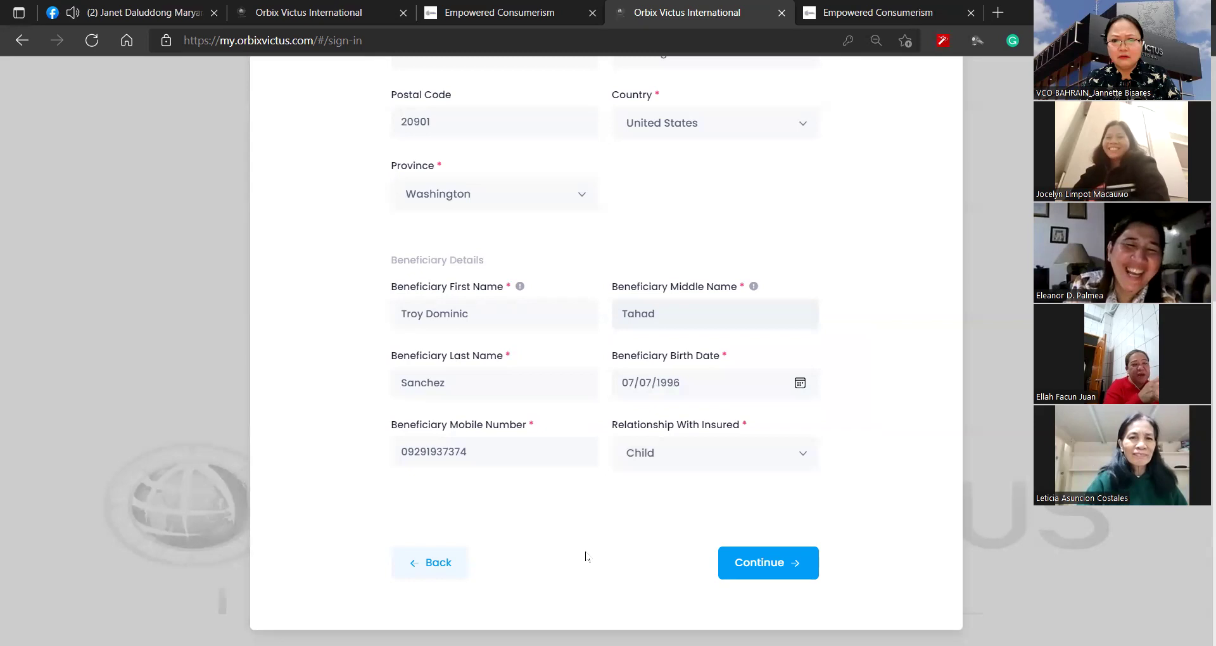
pyautogui.write('langin')
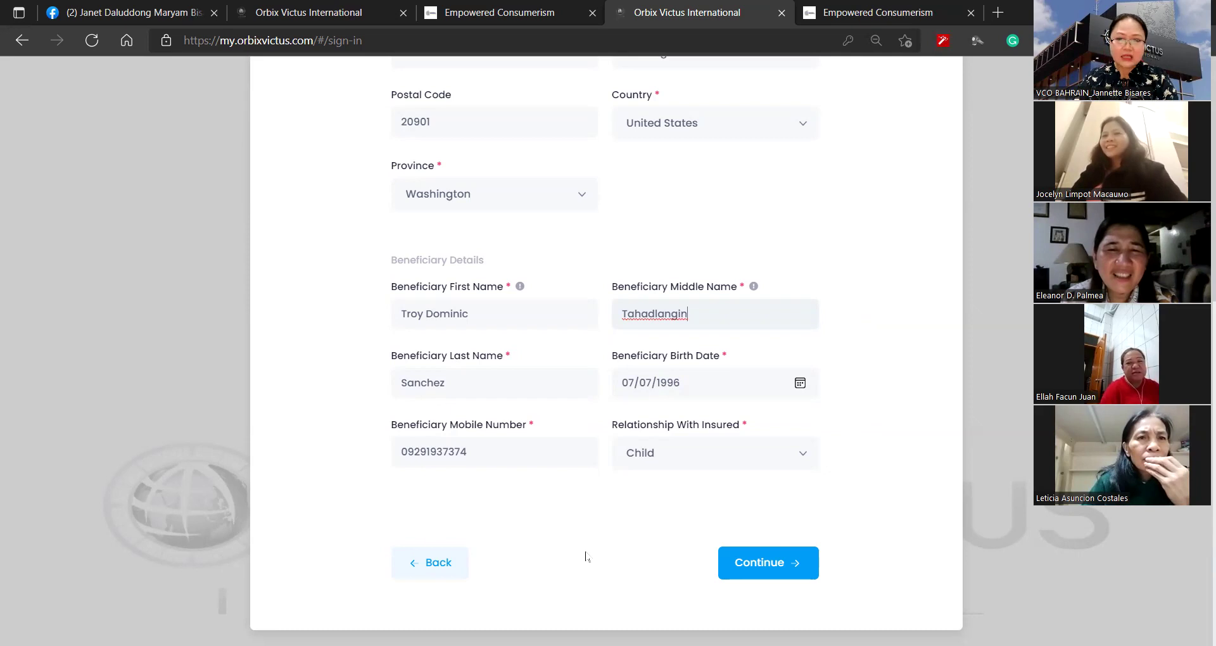
pyautogui.press('BackSpace')
pyautogui.write('t')
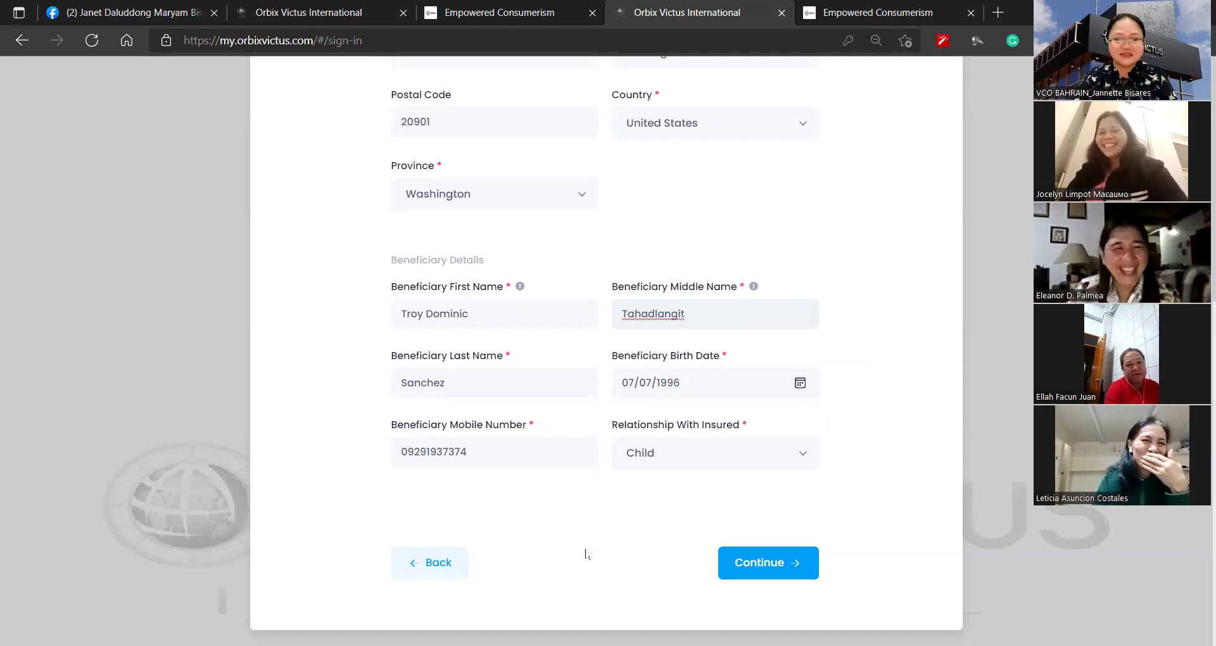
pyautogui.click(766, 569)
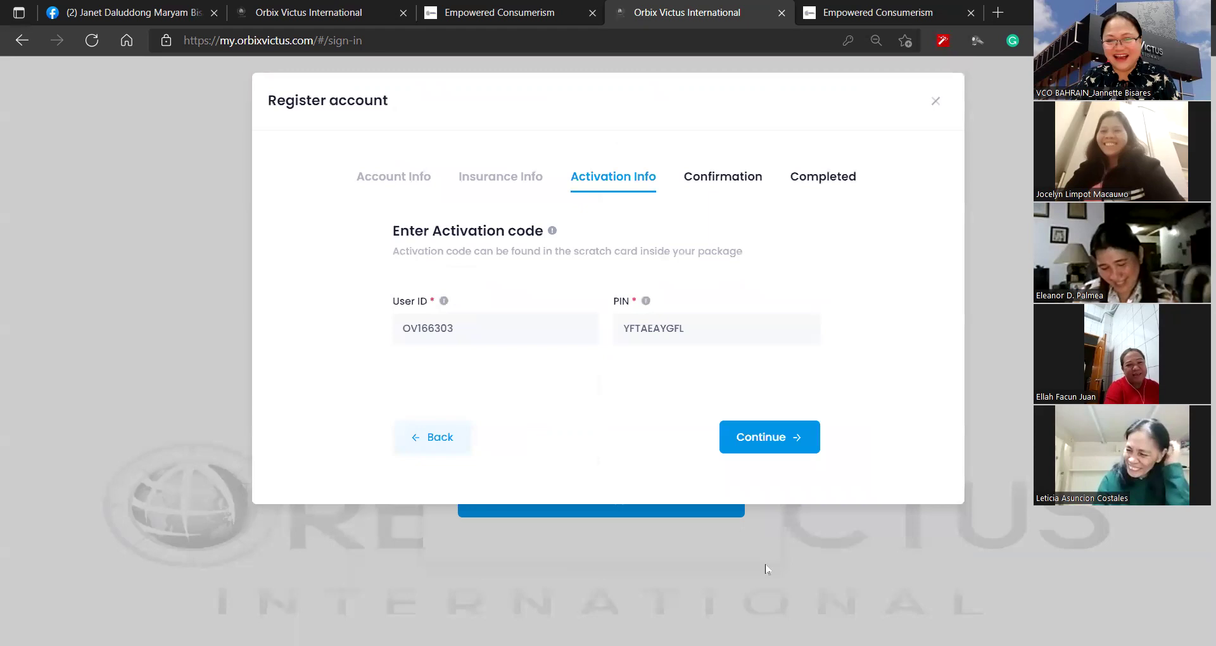
# Step: Continue past the filled Activation Info step to the Confirmation summary
pyautogui.click(772, 443)
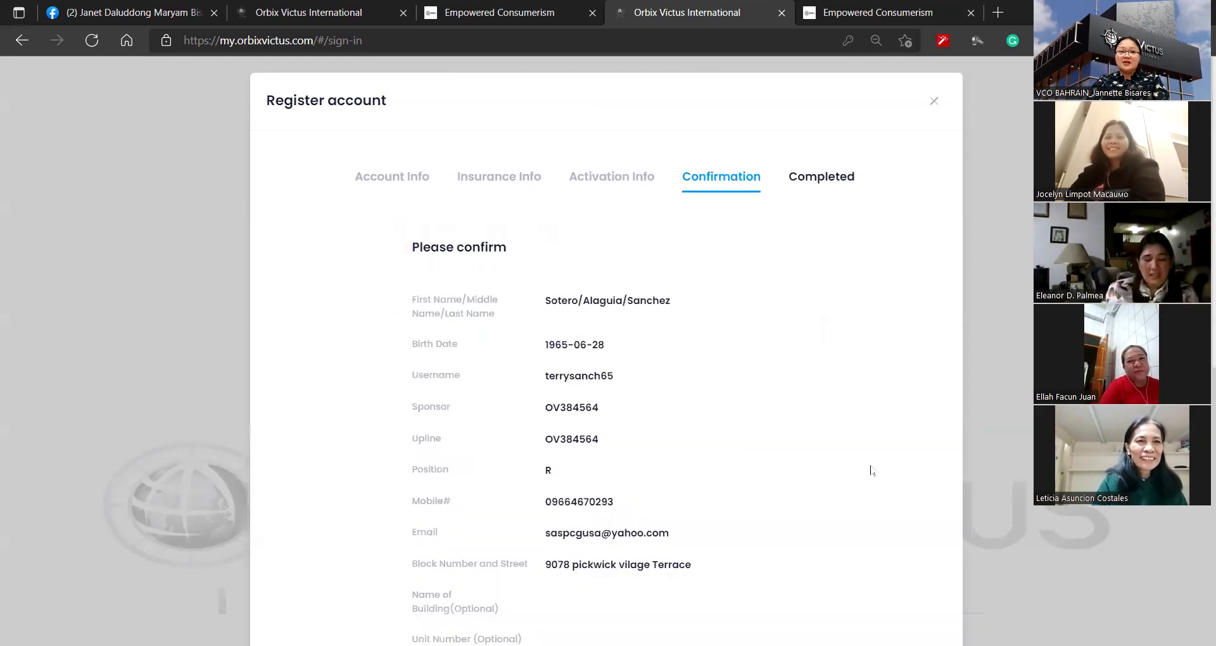
# Step: Review the confirmation summary of the member's details and submit the registration
pyautogui.scroll(-2, 719, 475)
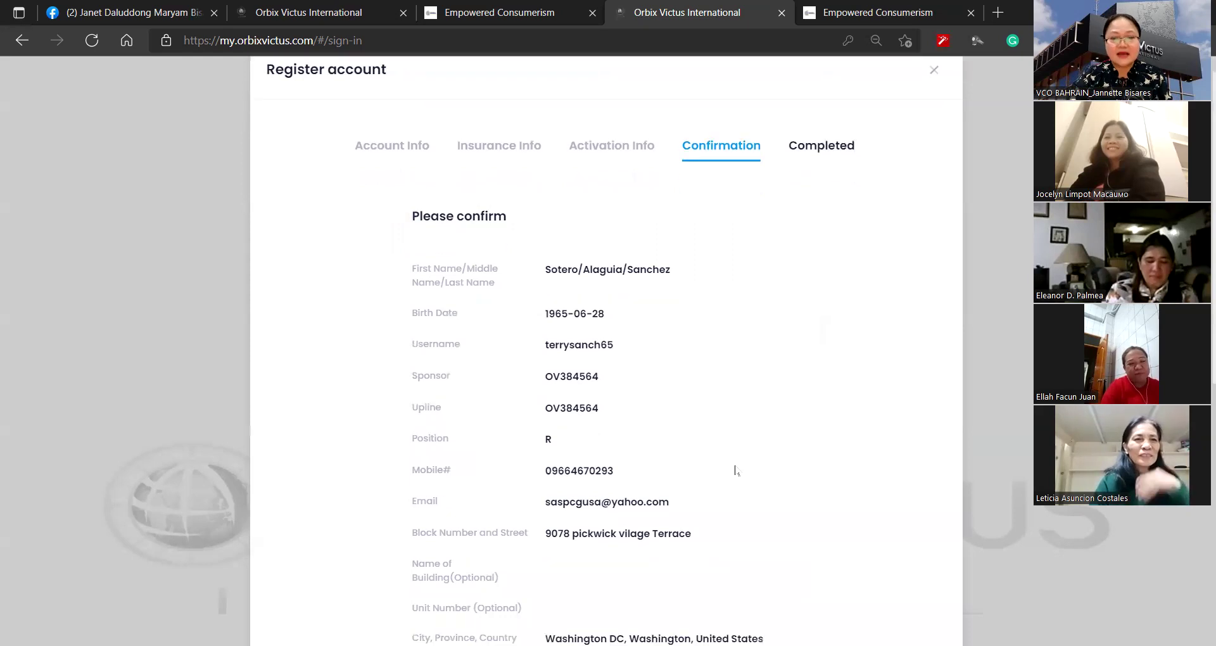
pyautogui.scroll(-2, 729, 471)
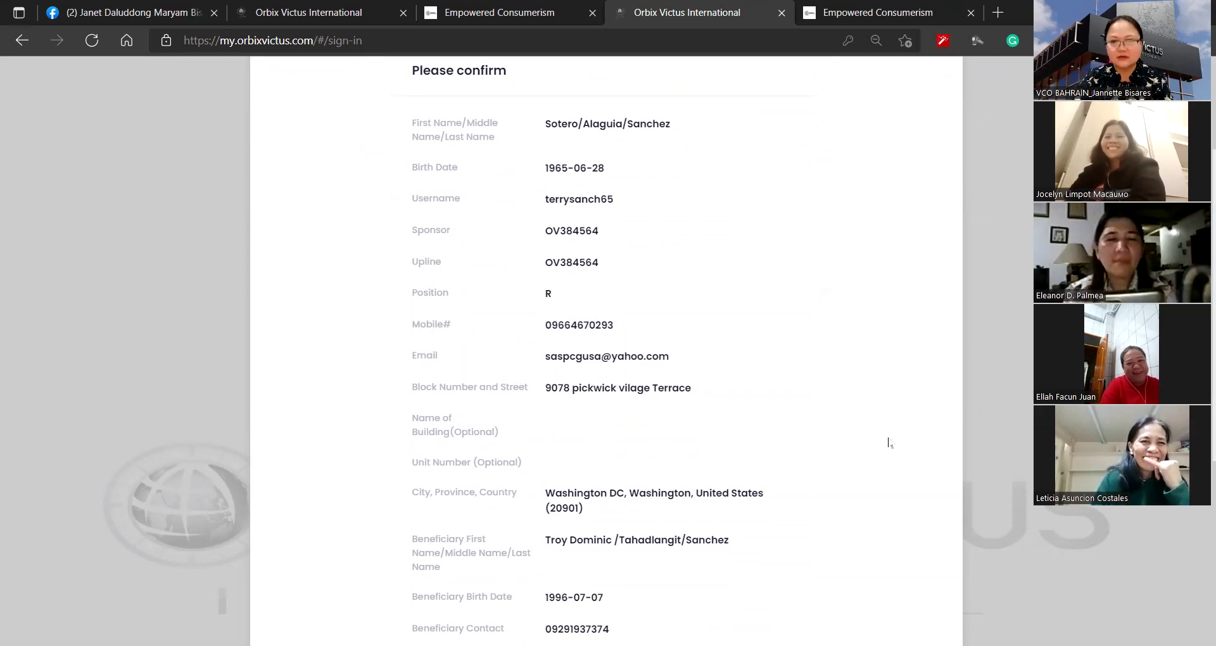
pyautogui.scroll(-4, 874, 430)
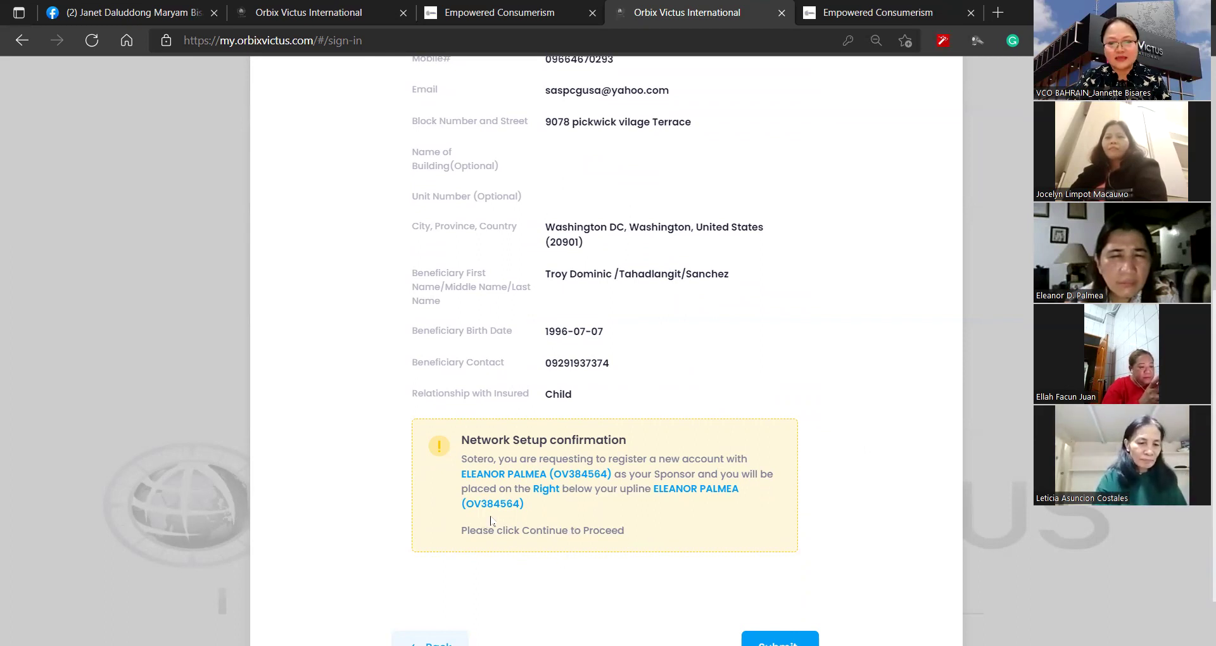
pyautogui.scroll(-1, 709, 507)
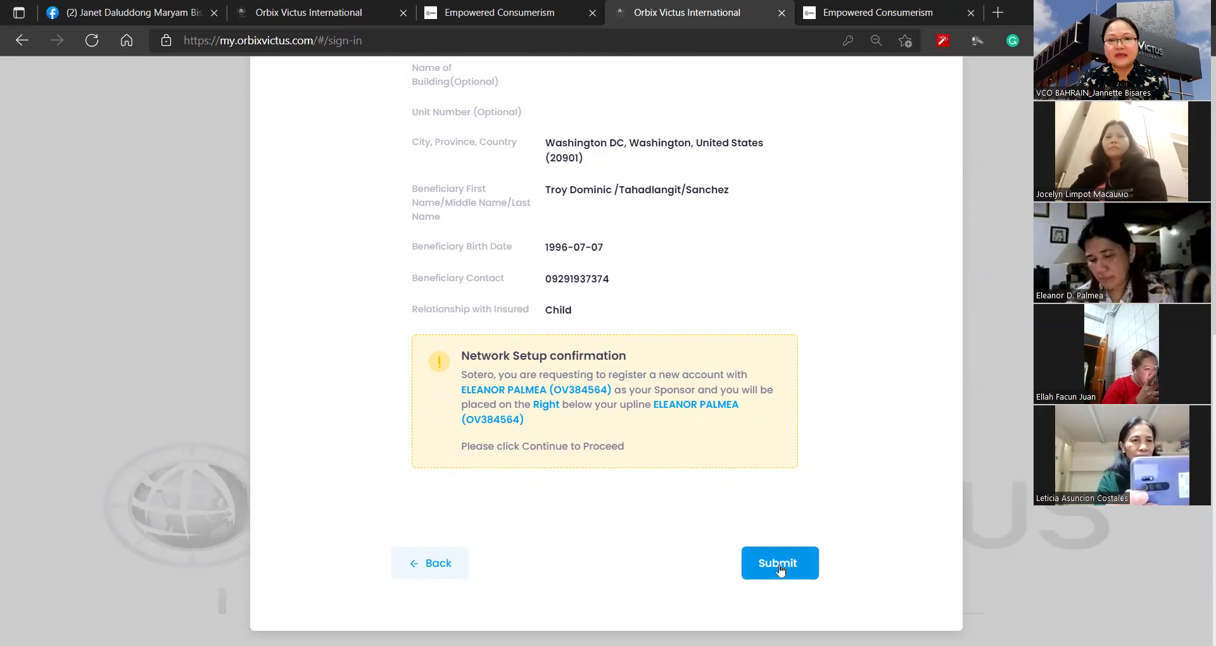
pyautogui.scroll(1, 875, 434)
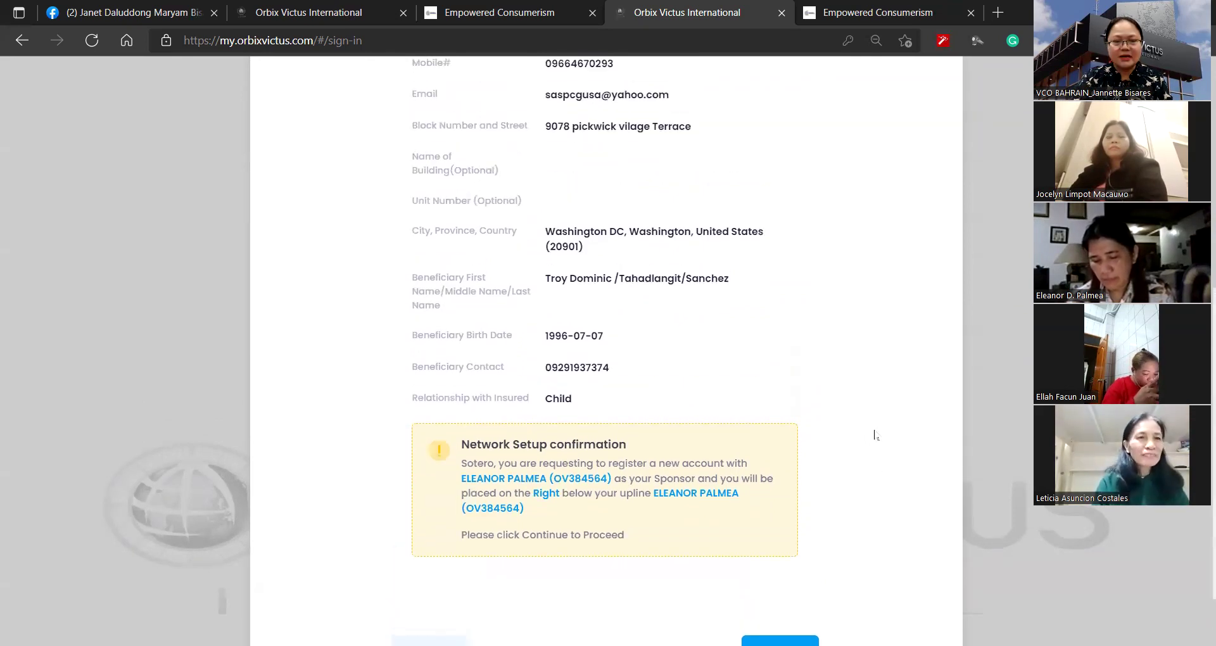
pyautogui.scroll(-1, 792, 426)
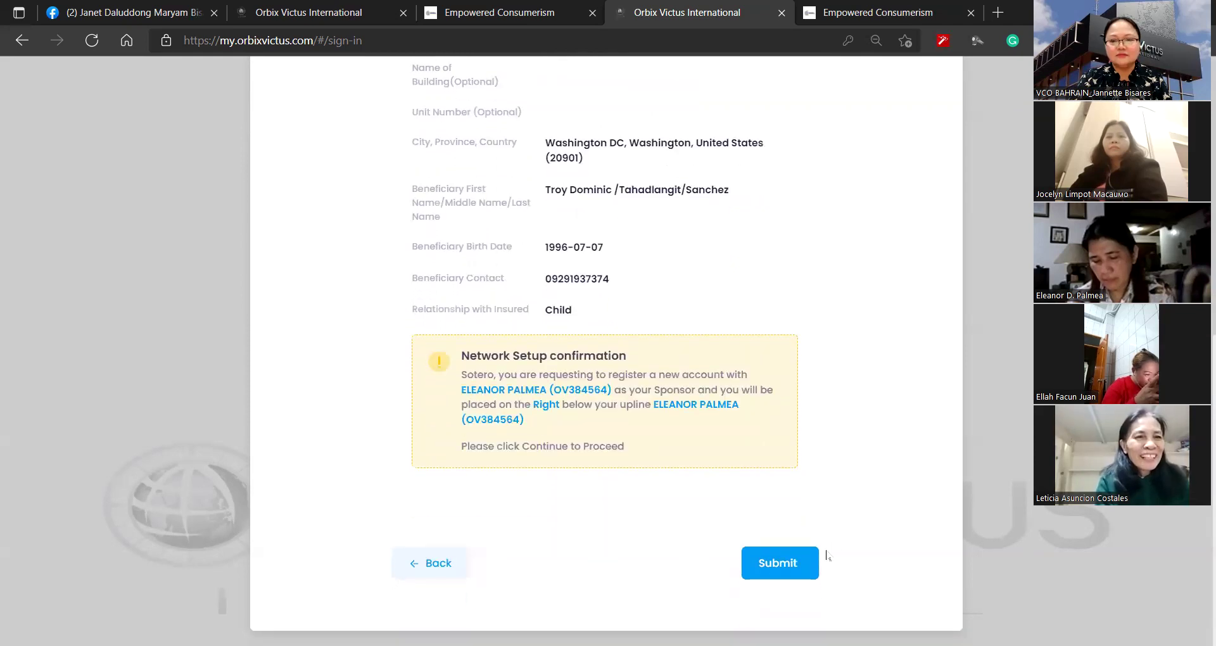
pyautogui.click(789, 566)
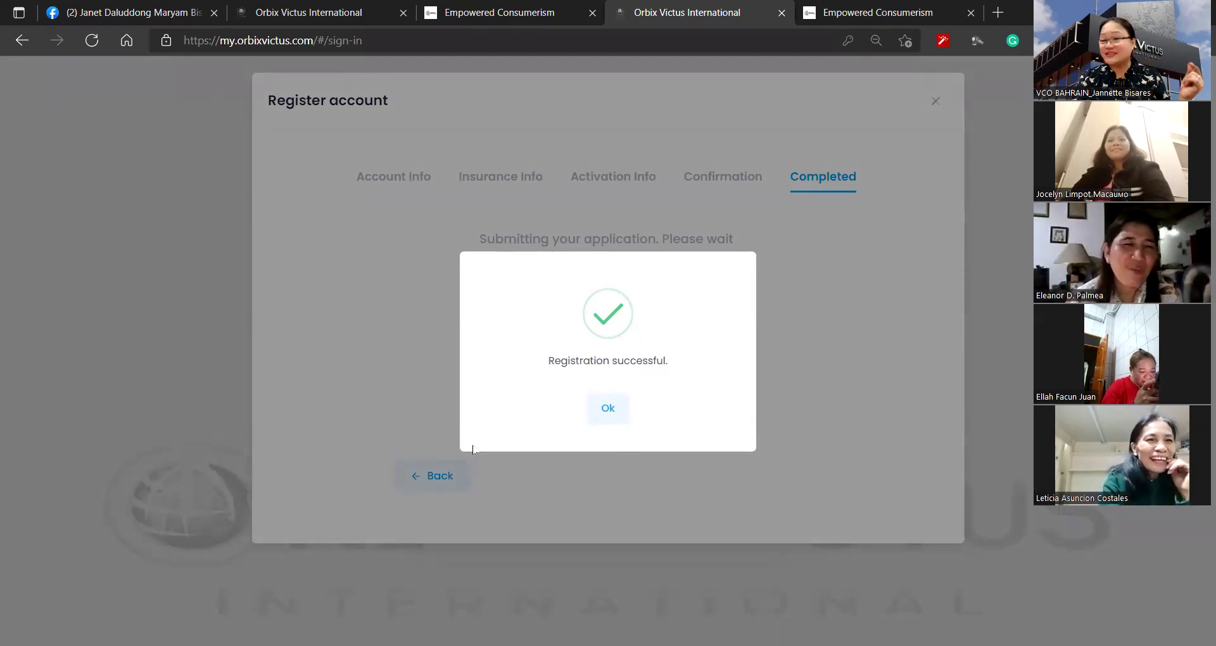
# Step: Dismiss the success message, accept saving the password, and sign in as the new member
pyautogui.click(609, 410)
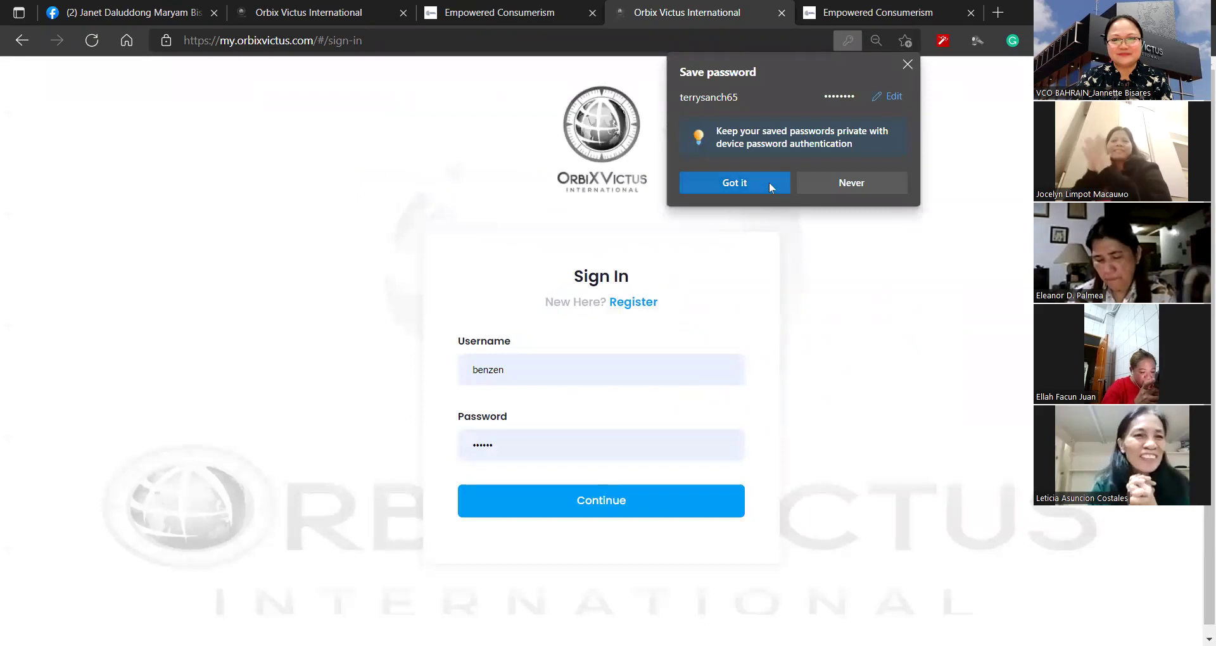
pyautogui.click(771, 183)
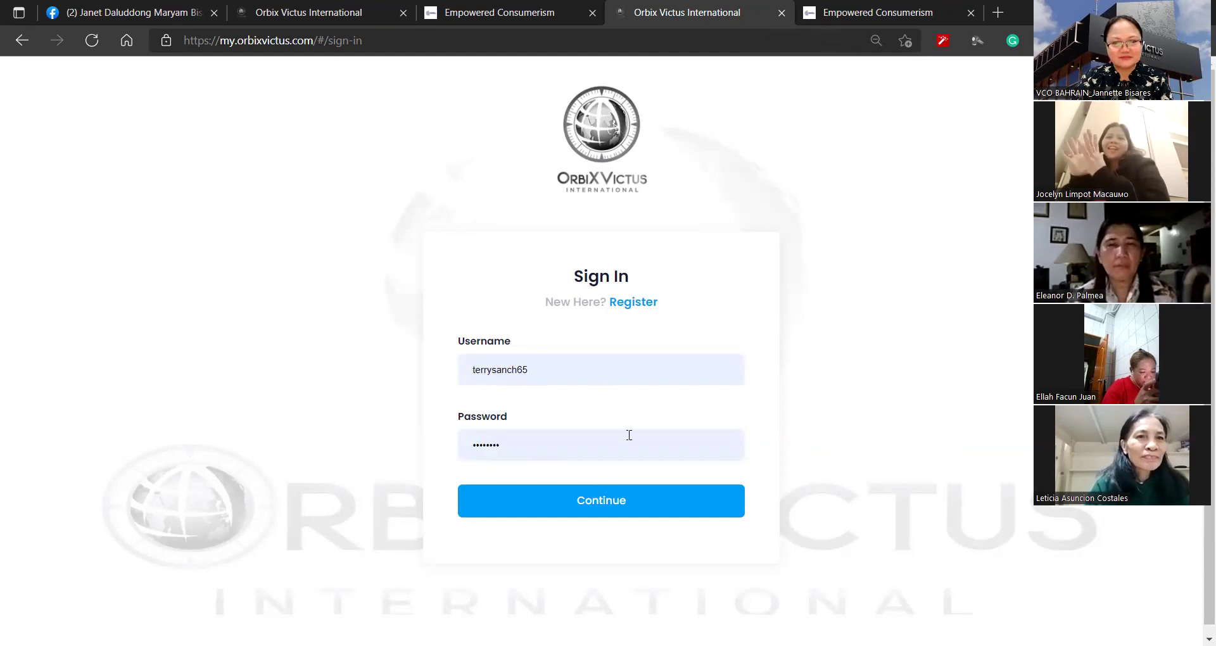
pyautogui.click(611, 505)
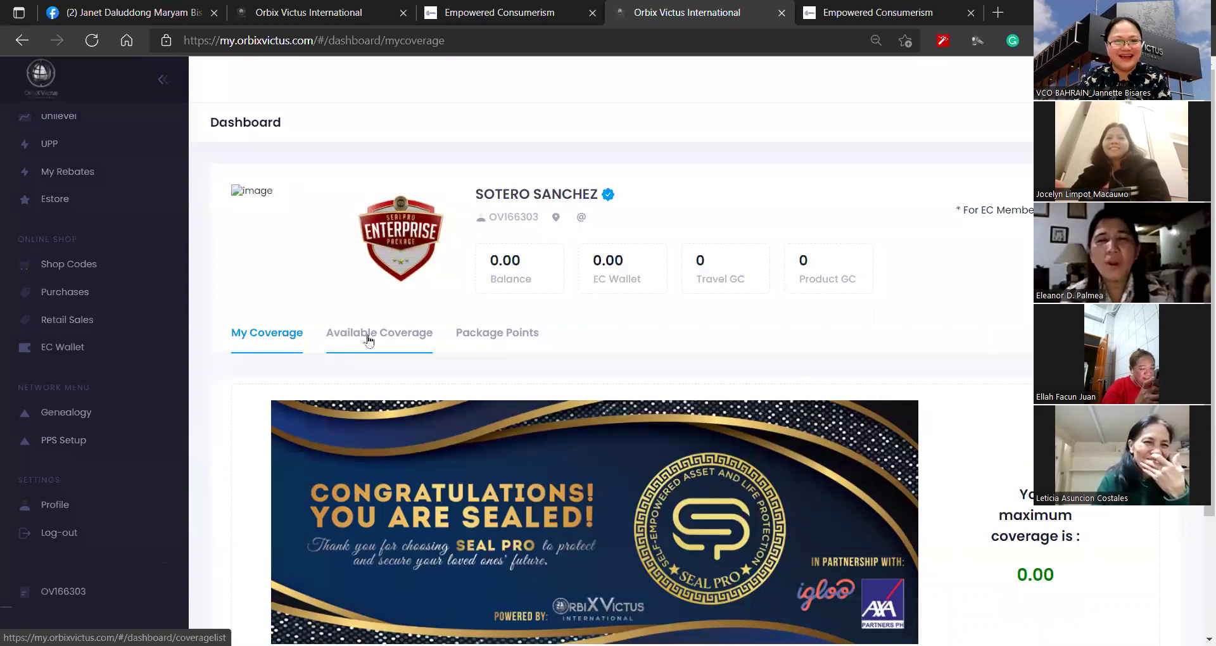
# Step: Set the profile avatar to the promotional photo from Downloads, then return to the Dashboard
pyautogui.click(65, 500)
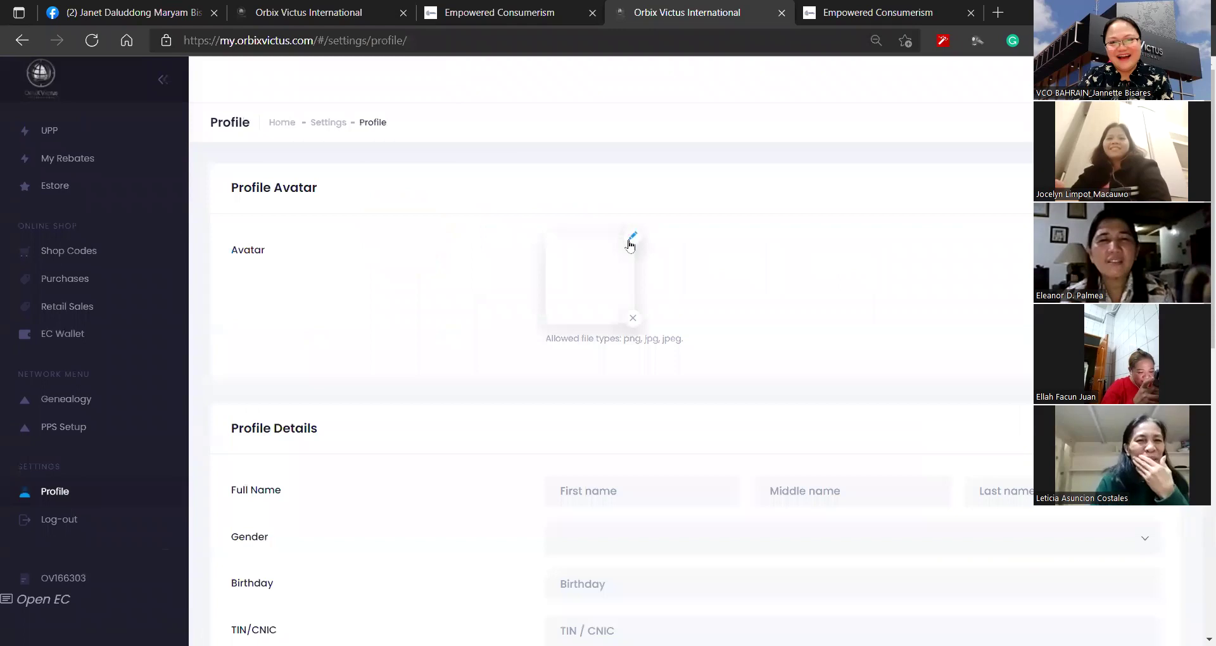
pyautogui.click(633, 238)
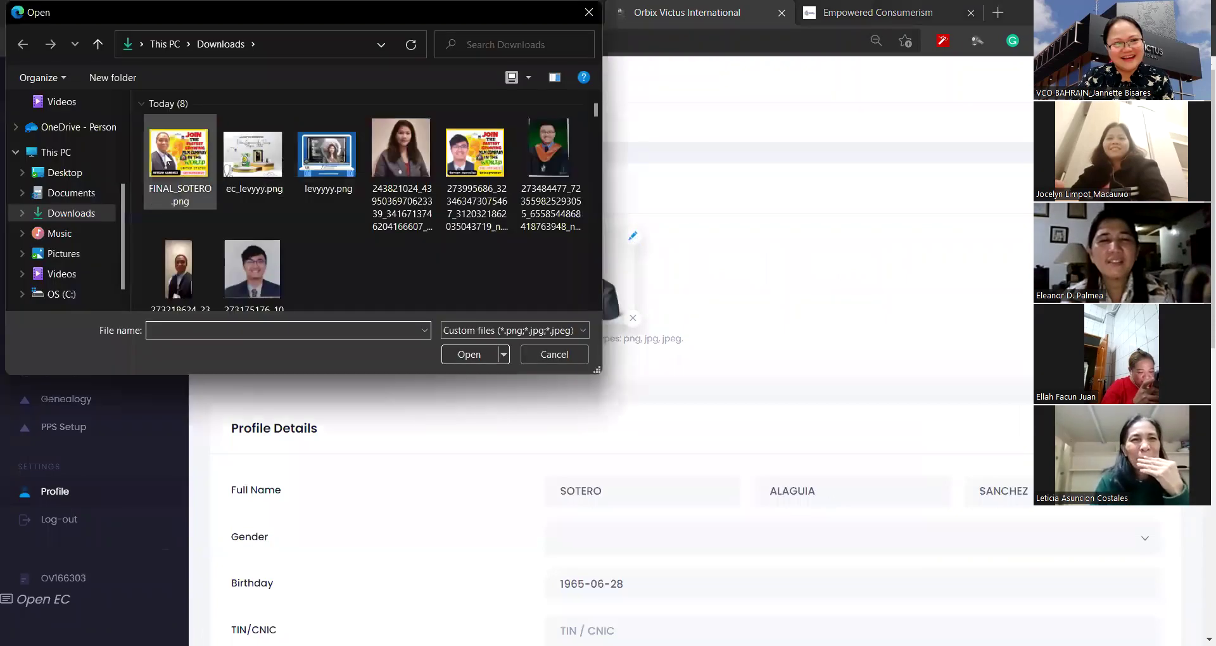
pyautogui.click(167, 159)
pyautogui.doubleClick(168, 160)
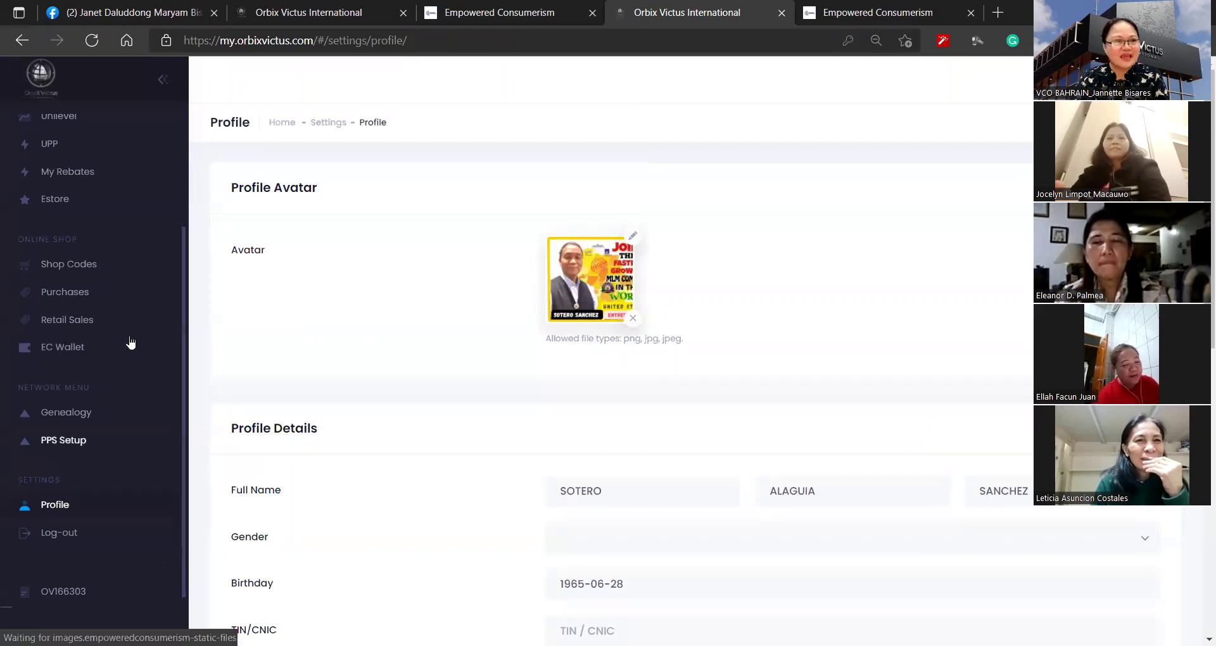
pyautogui.click(92, 139)
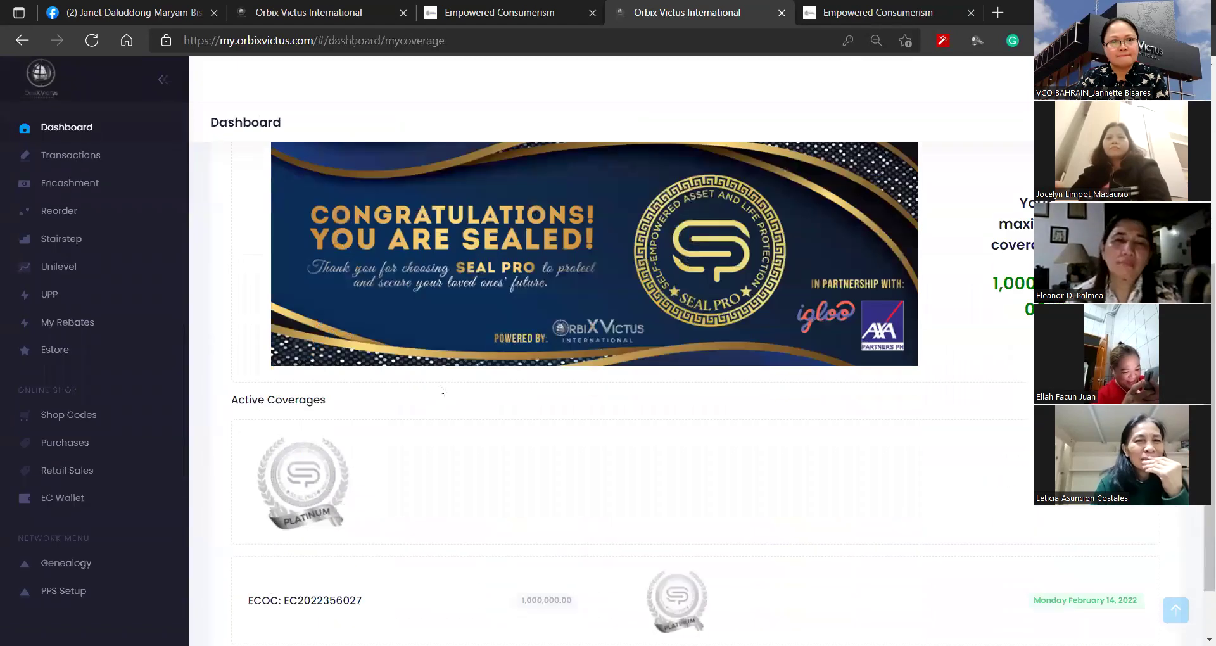
pyautogui.scroll(-2, 475, 348)
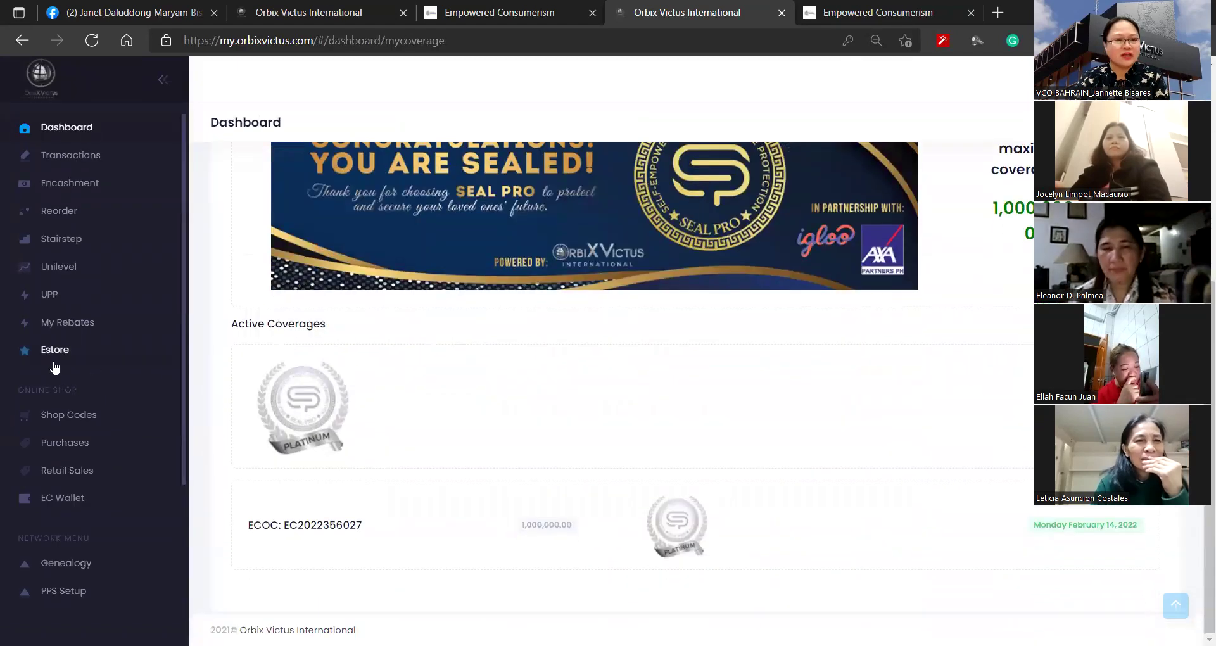
pyautogui.scroll(5, 85, 367)
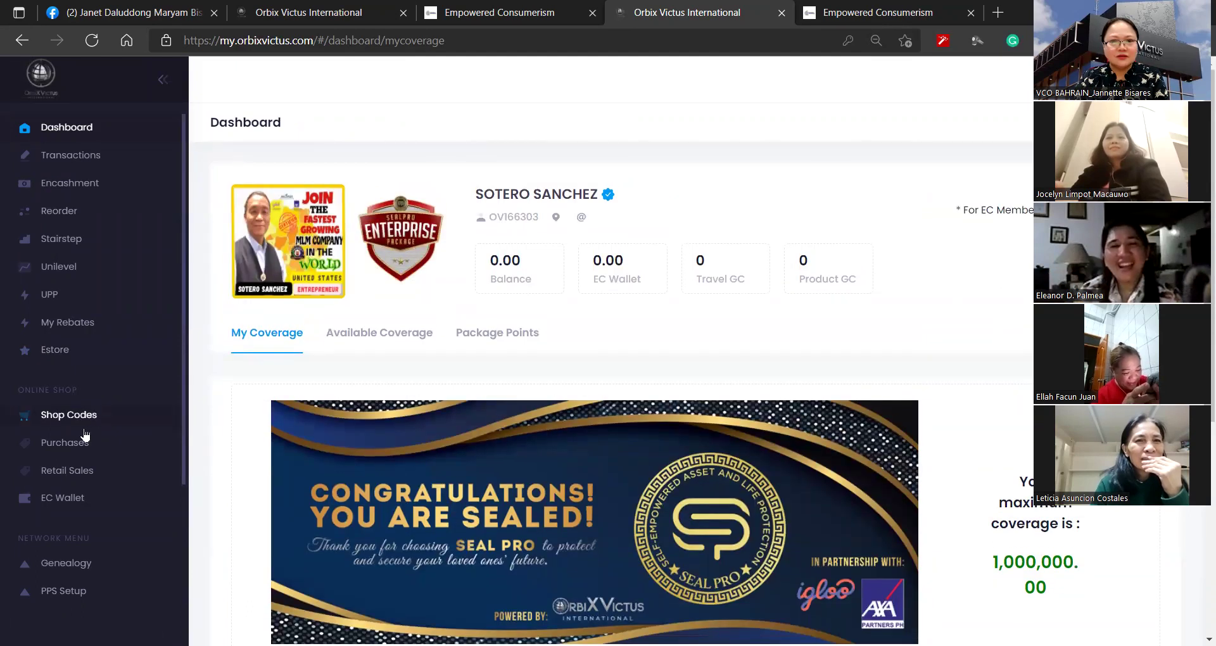
pyautogui.scroll(-5, 318, 421)
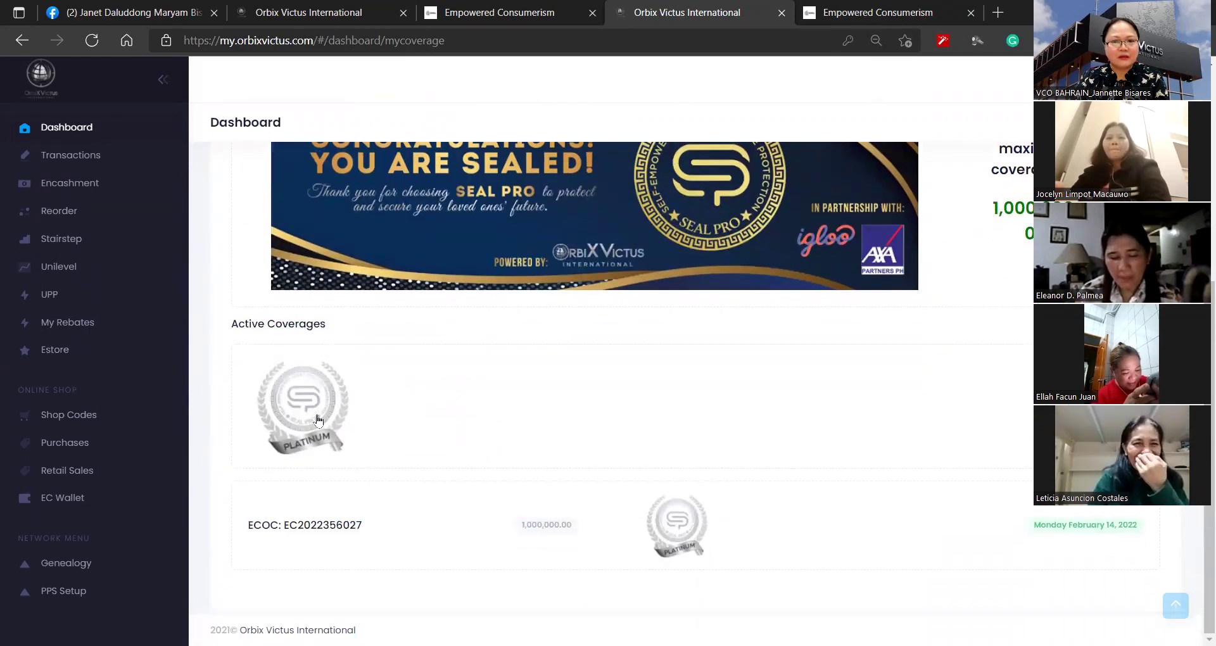
pyautogui.scroll(5, 634, 377)
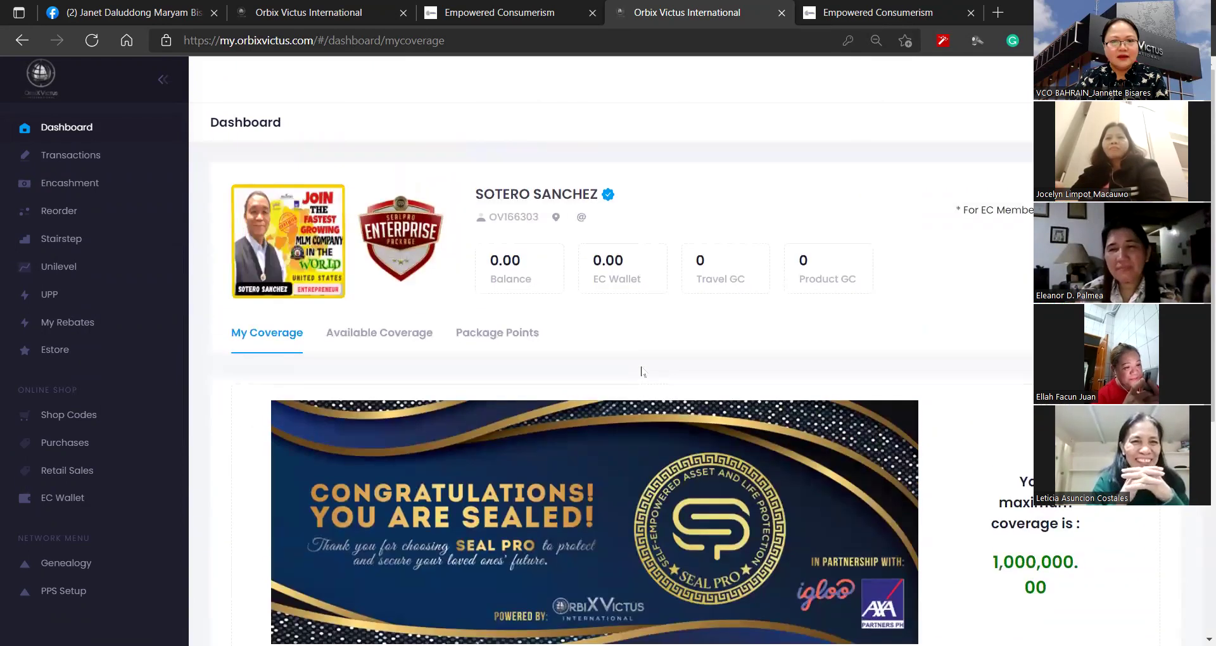
pyautogui.scroll(-5, 639, 377)
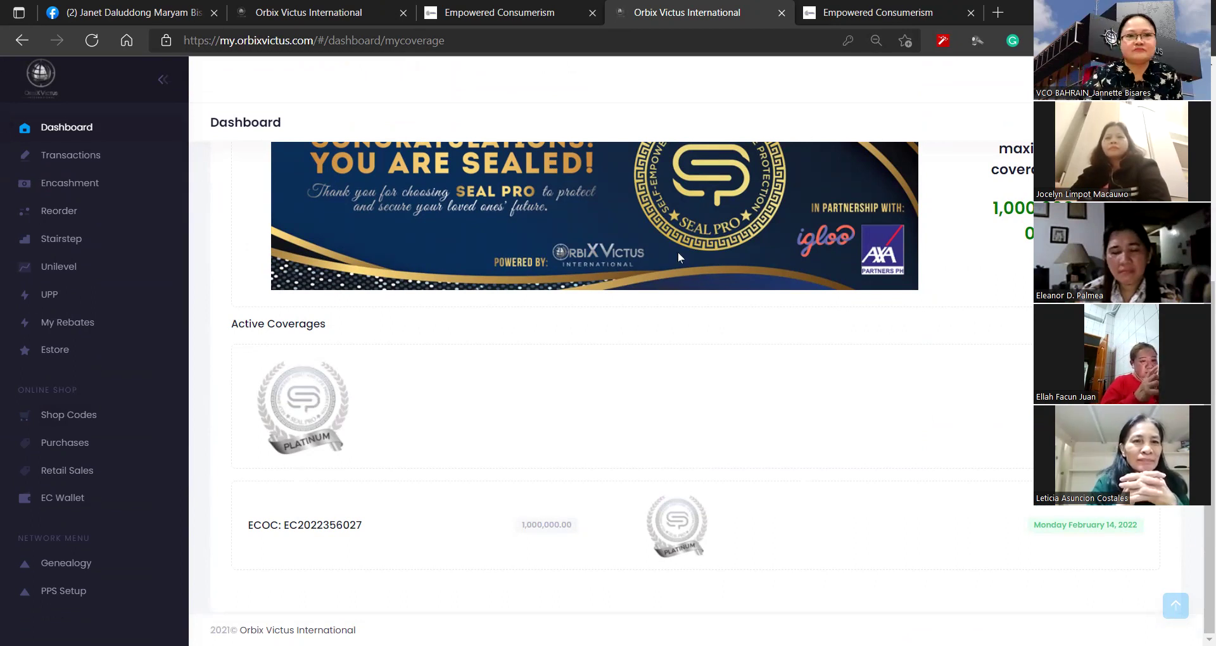
pyautogui.scroll(5, 100, 329)
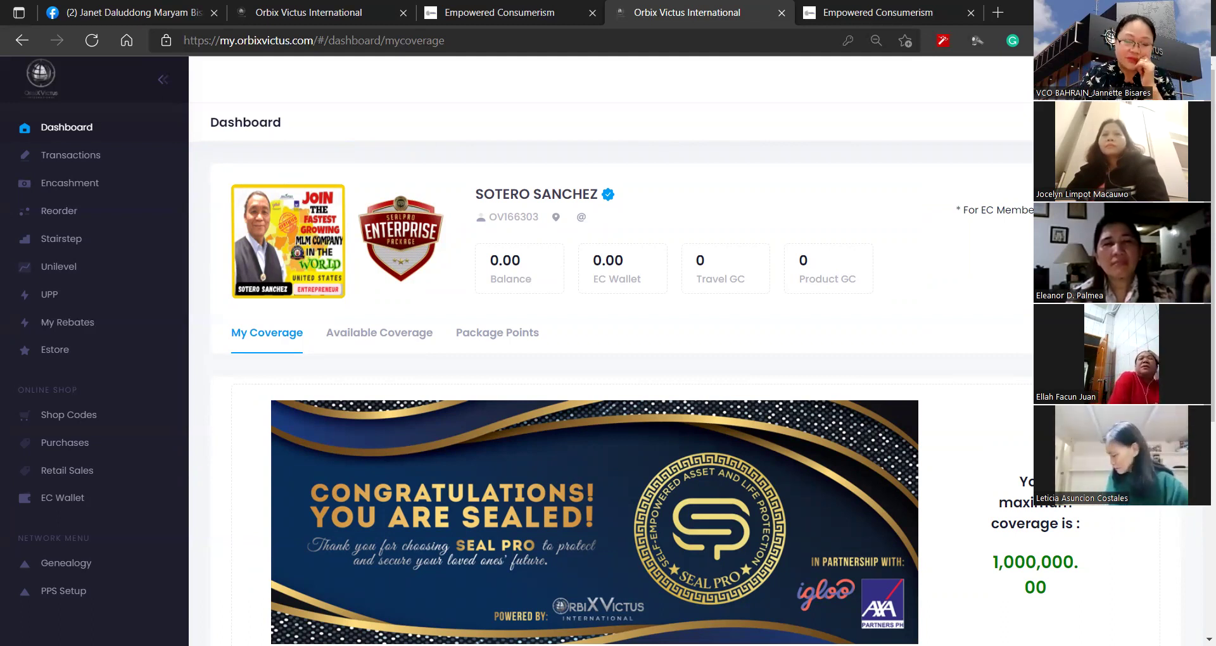
pyautogui.scroll(-4, 527, 430)
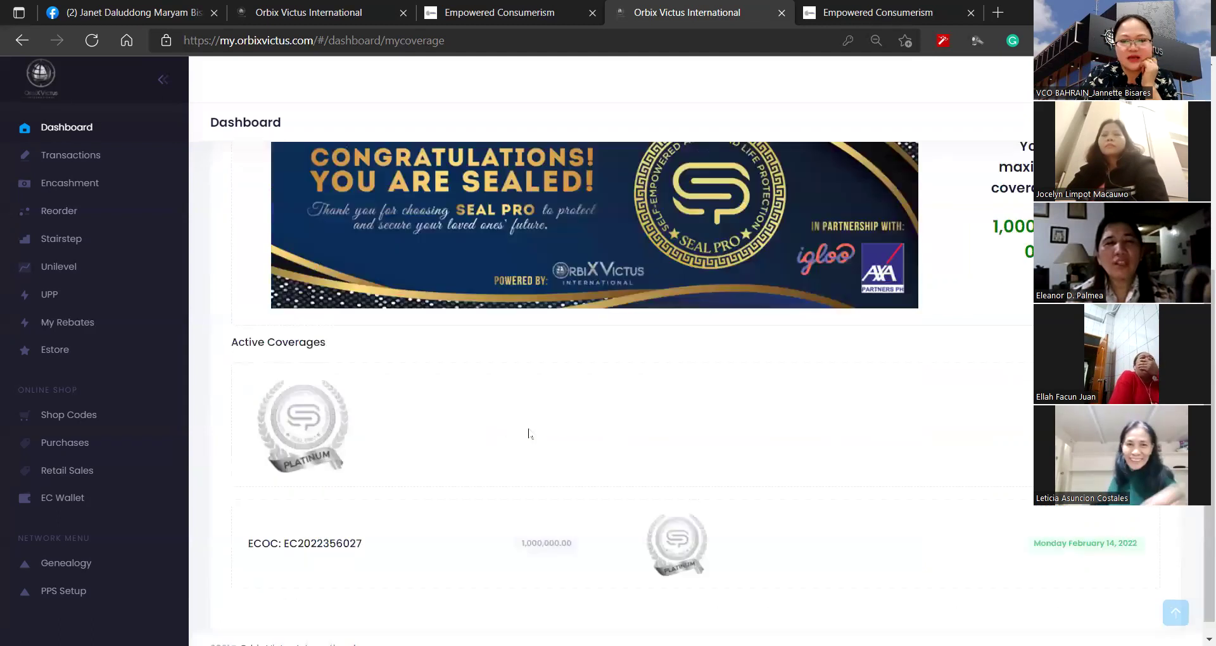
pyautogui.scroll(3, 157, 348)
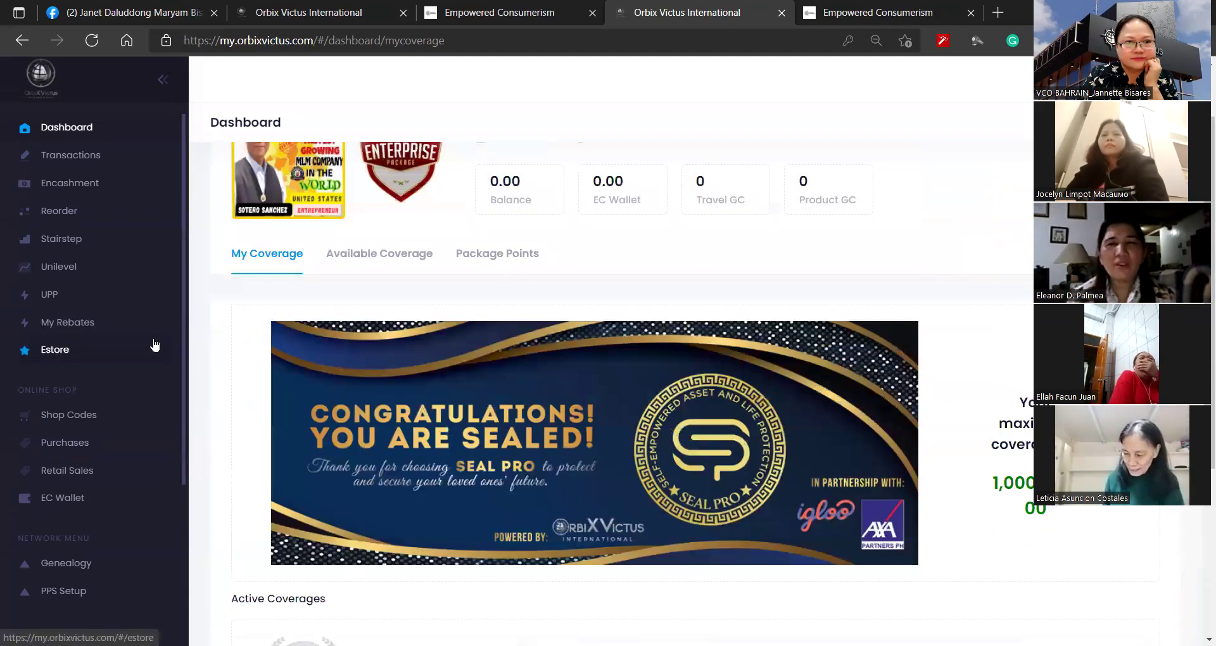
pyautogui.scroll(1, 81, 157)
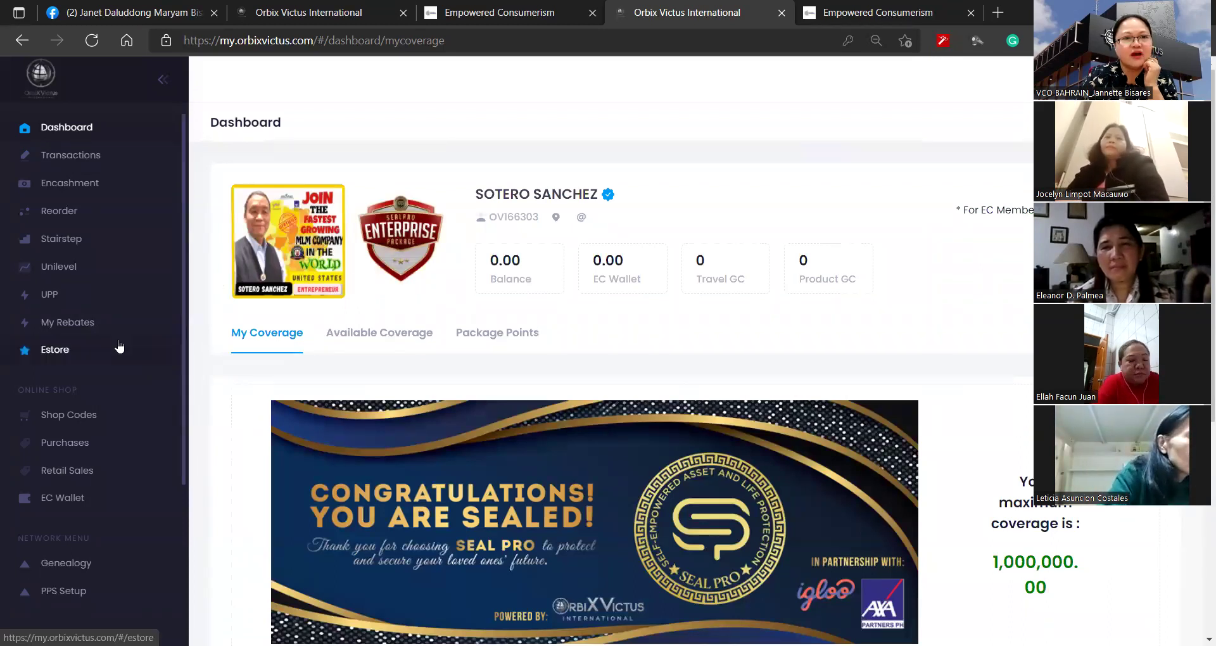
# Step: Check the member's transaction history, then return to the dashboard
pyautogui.click(76, 163)
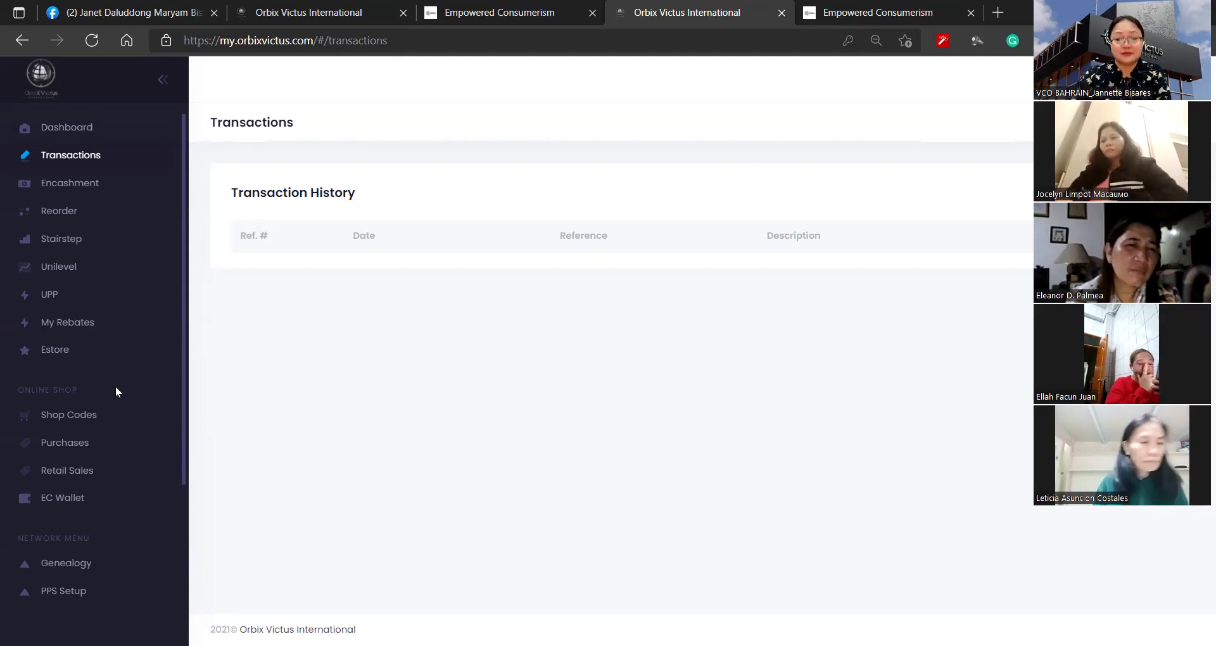
pyautogui.click(93, 128)
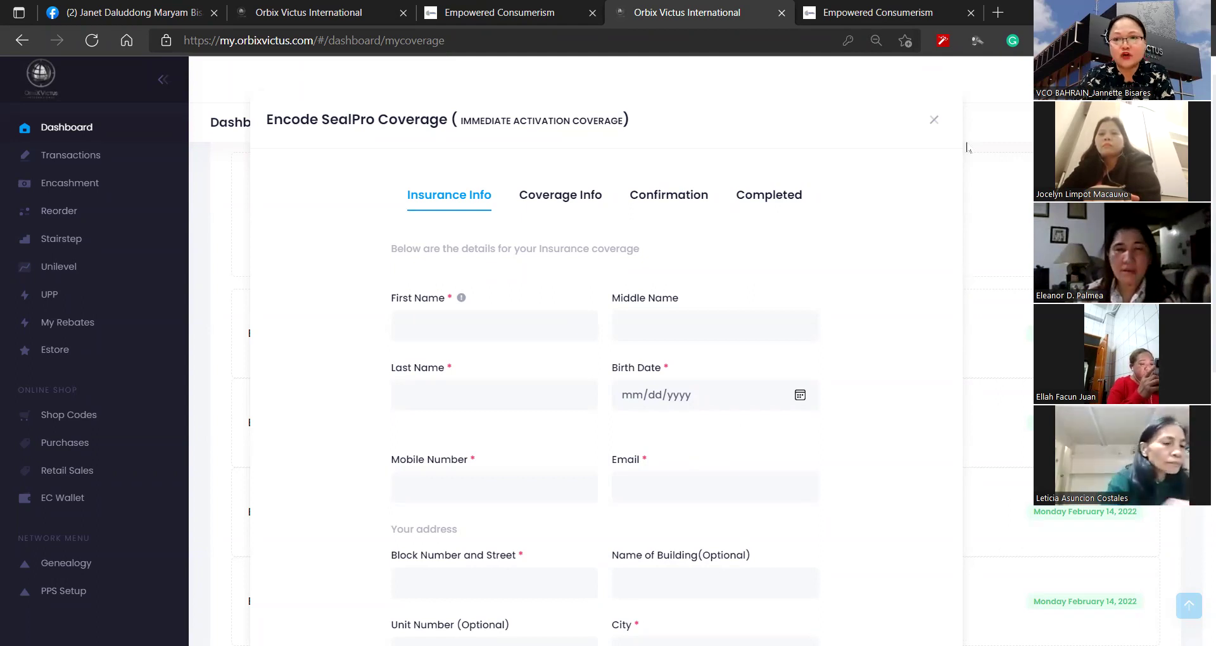
# Step: Close the SealPro form and review the four active coverages totaling 3,000,000.00
pyautogui.click(933, 120)
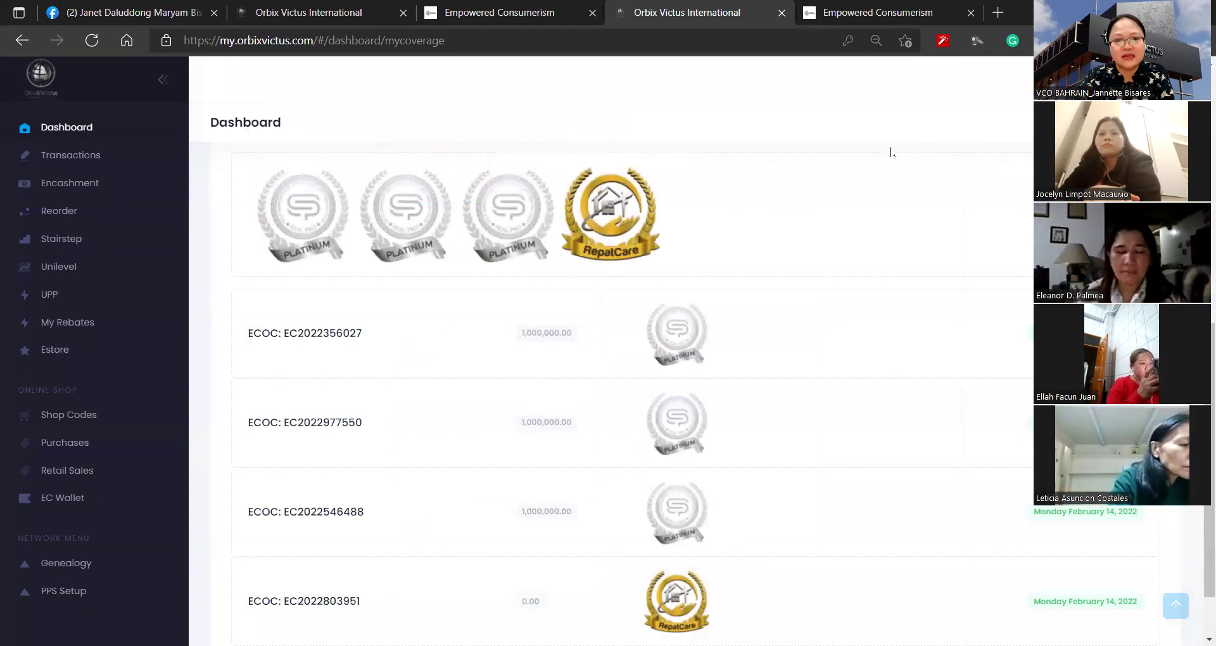
pyautogui.scroll(-1, 843, 385)
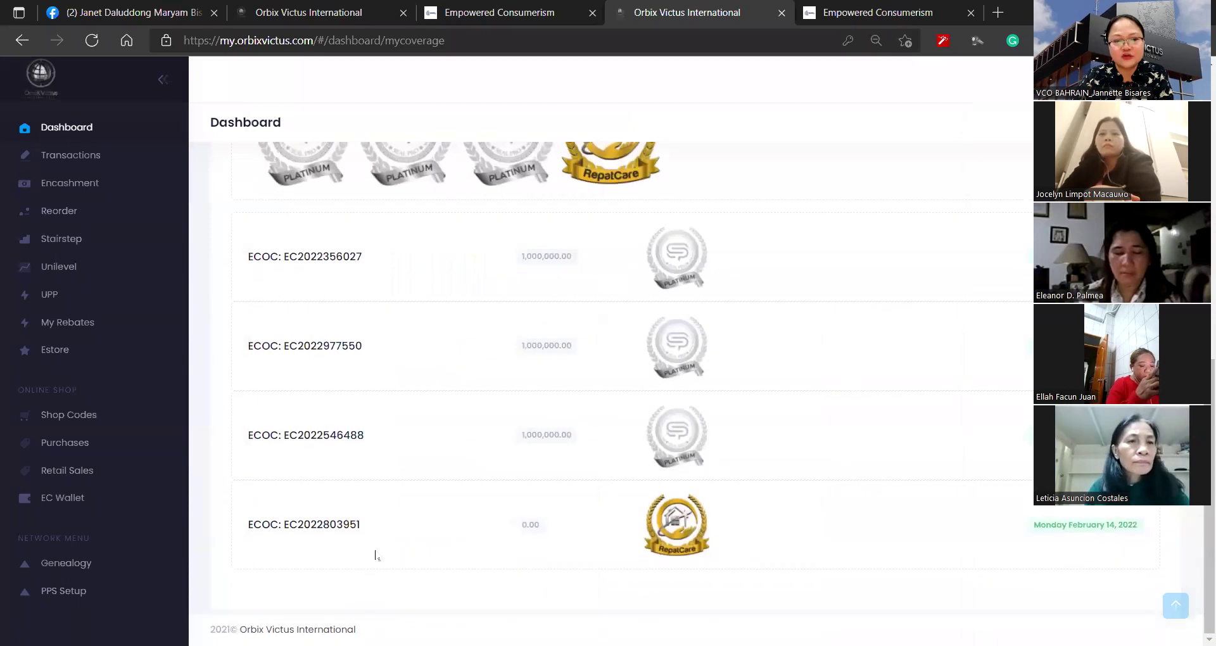
pyautogui.scroll(3, 405, 546)
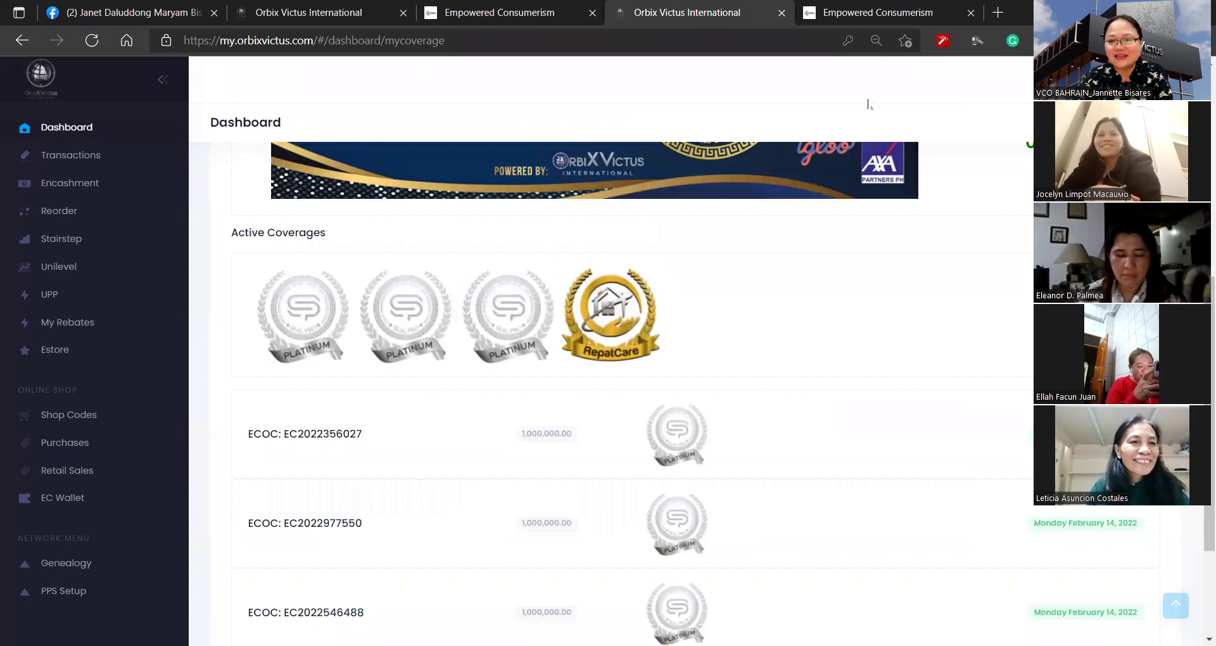
pyautogui.scroll(4, 917, 154)
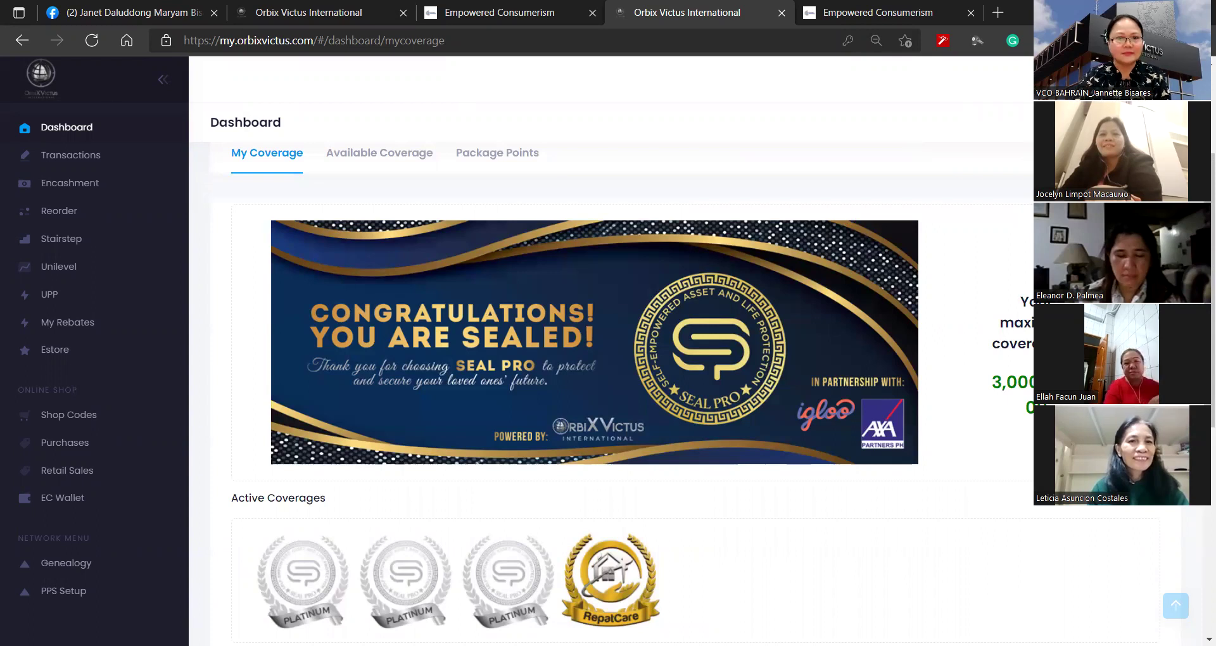
pyautogui.scroll(3, 575, 405)
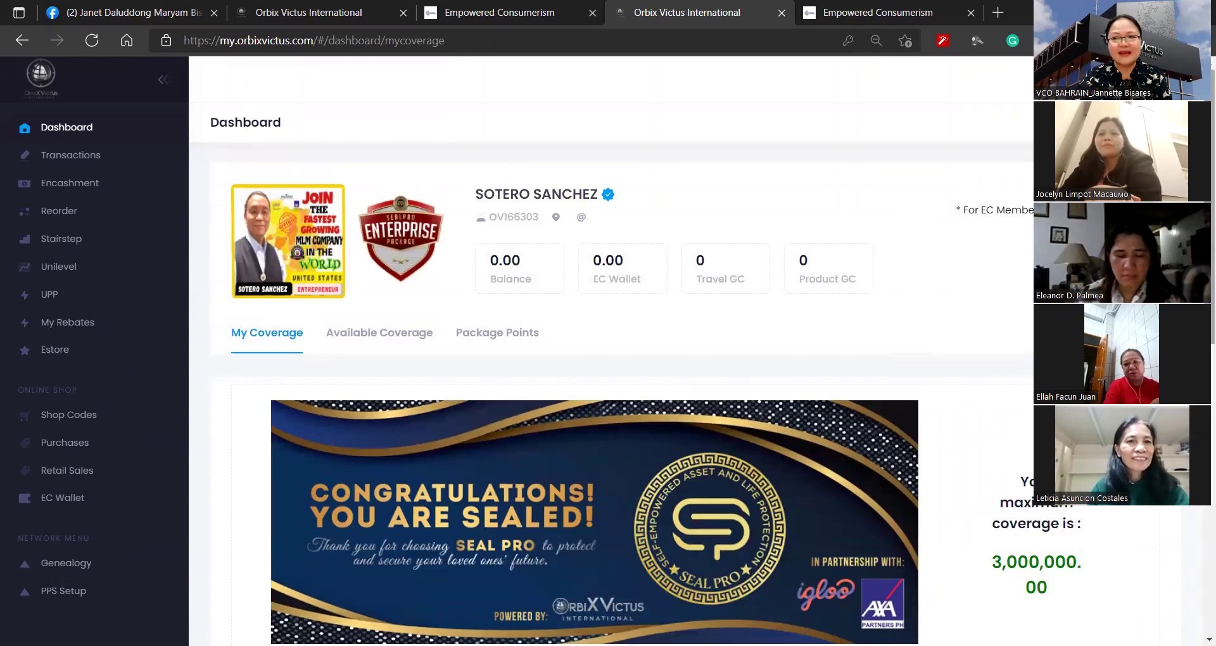
pyautogui.scroll(-1, 575, 405)
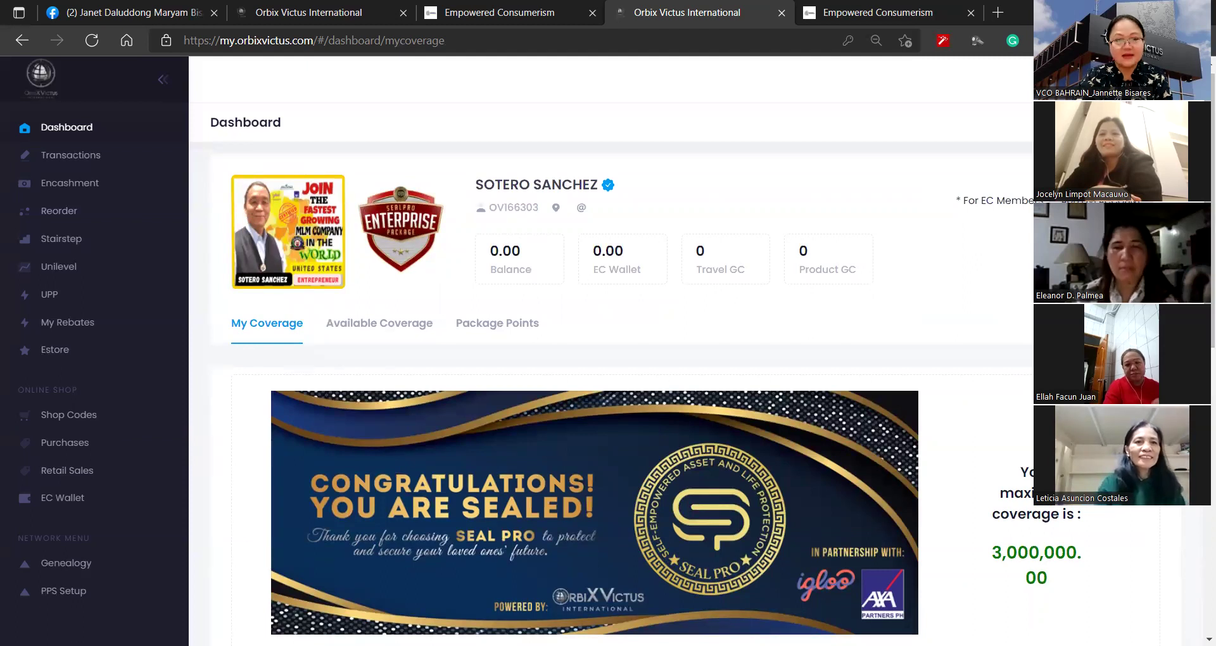
# Step: Show Available Coverage and browse the Bronze, Platinum, RepatCare and Bronze ER packages and table
pyautogui.click(392, 323)
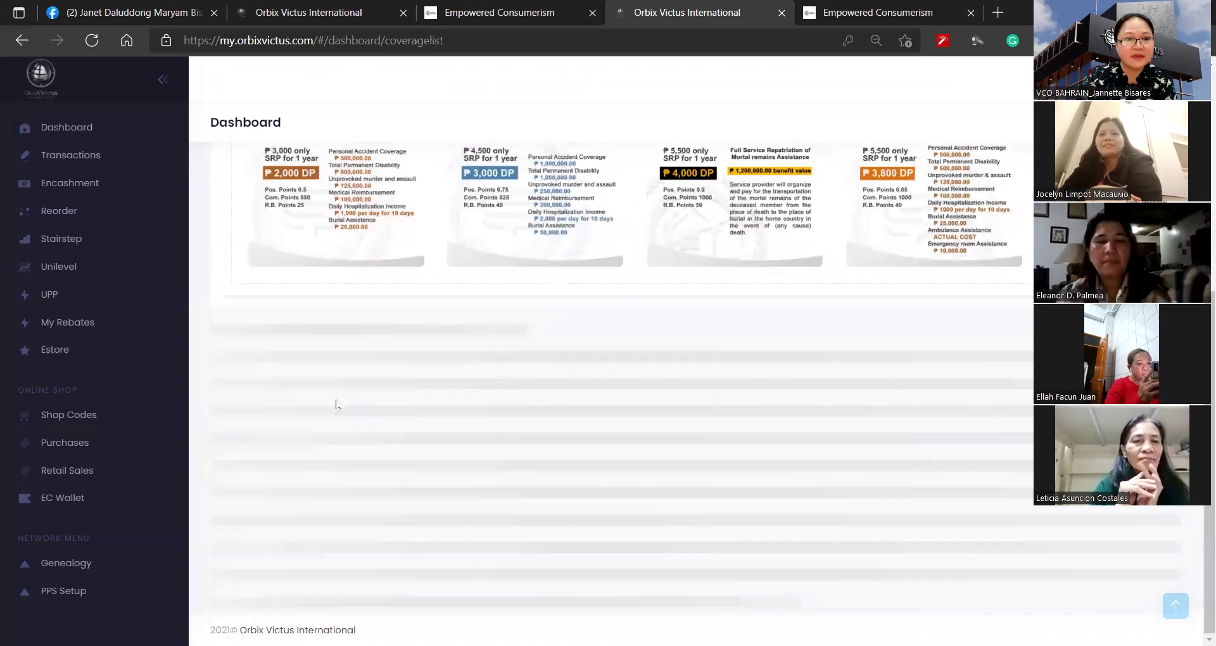
pyautogui.scroll(-3, 366, 466)
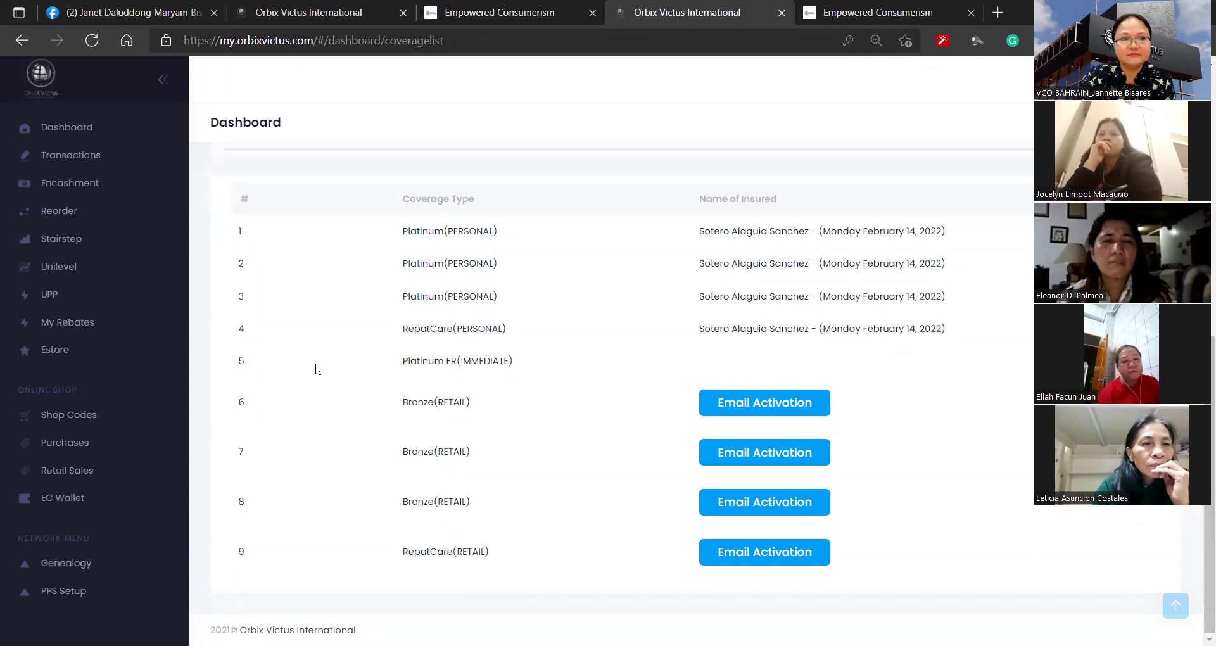
pyautogui.scroll(3, 565, 497)
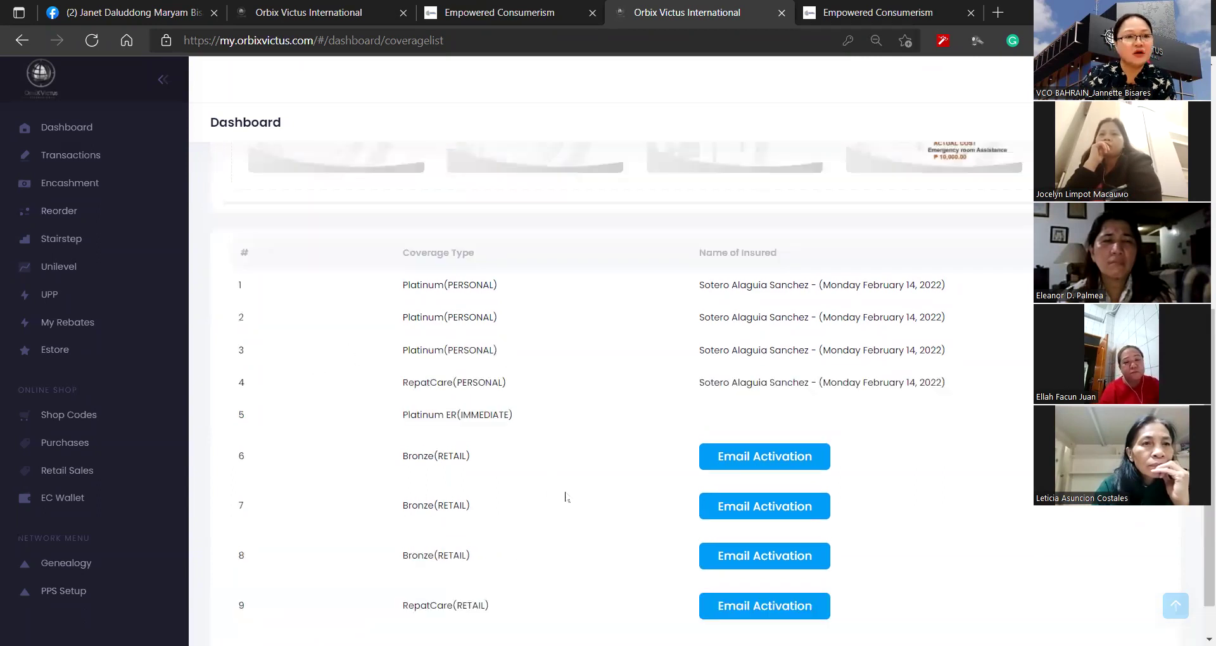
pyautogui.scroll(4, 573, 500)
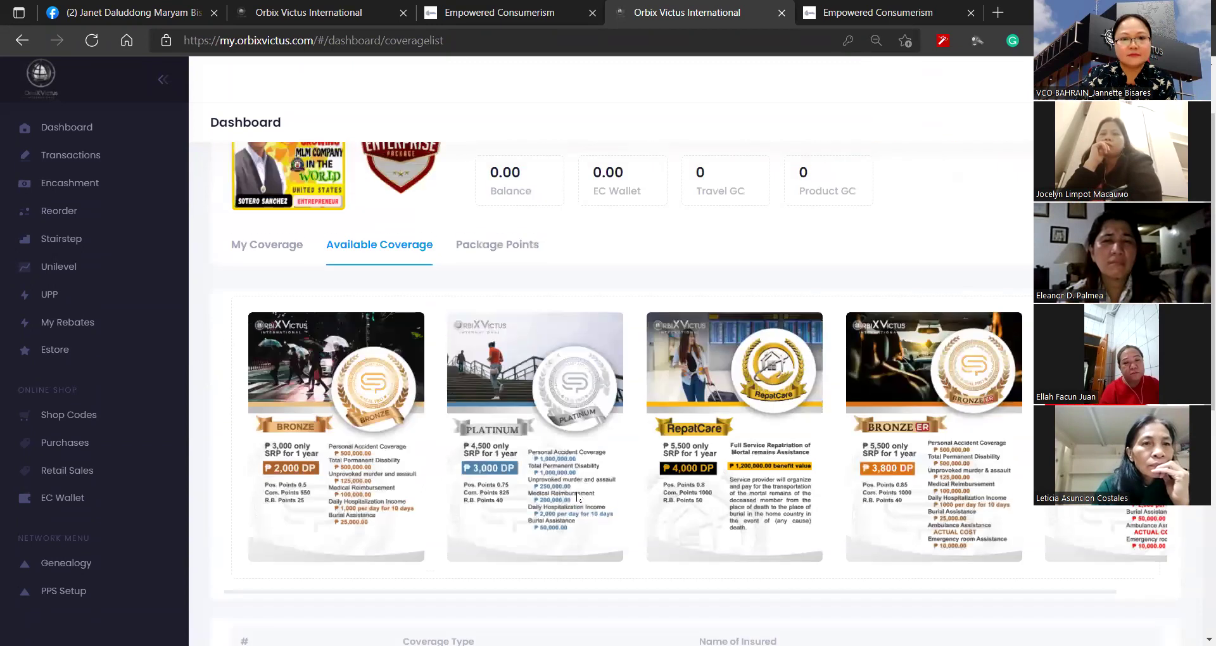
pyautogui.scroll(2, 576, 498)
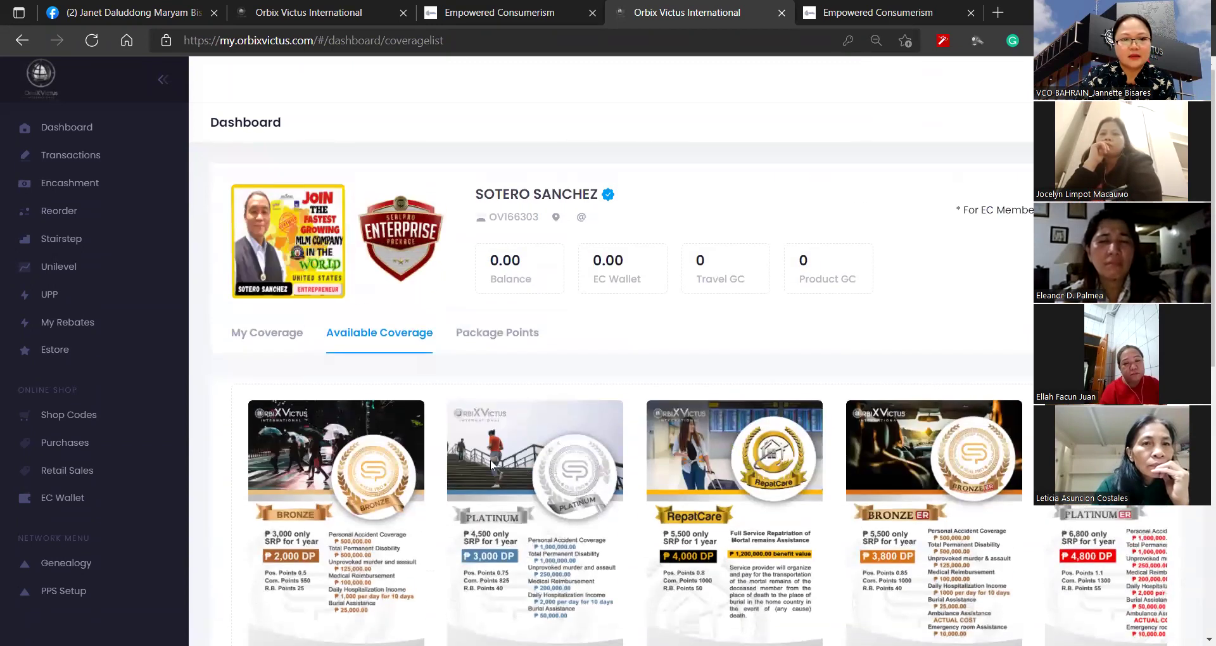
# Step: View the empty Package Points table and clear an accidental text selection
pyautogui.click(505, 340)
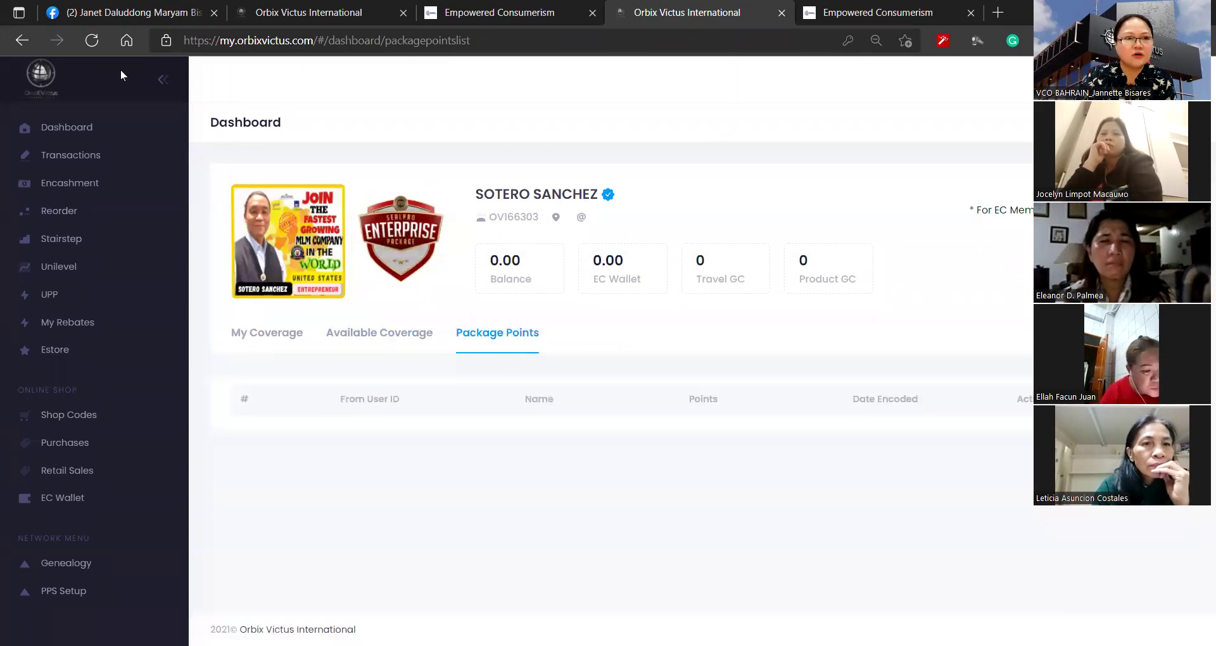
pyautogui.moveTo(464, 116); pyautogui.dragTo(450, 108)
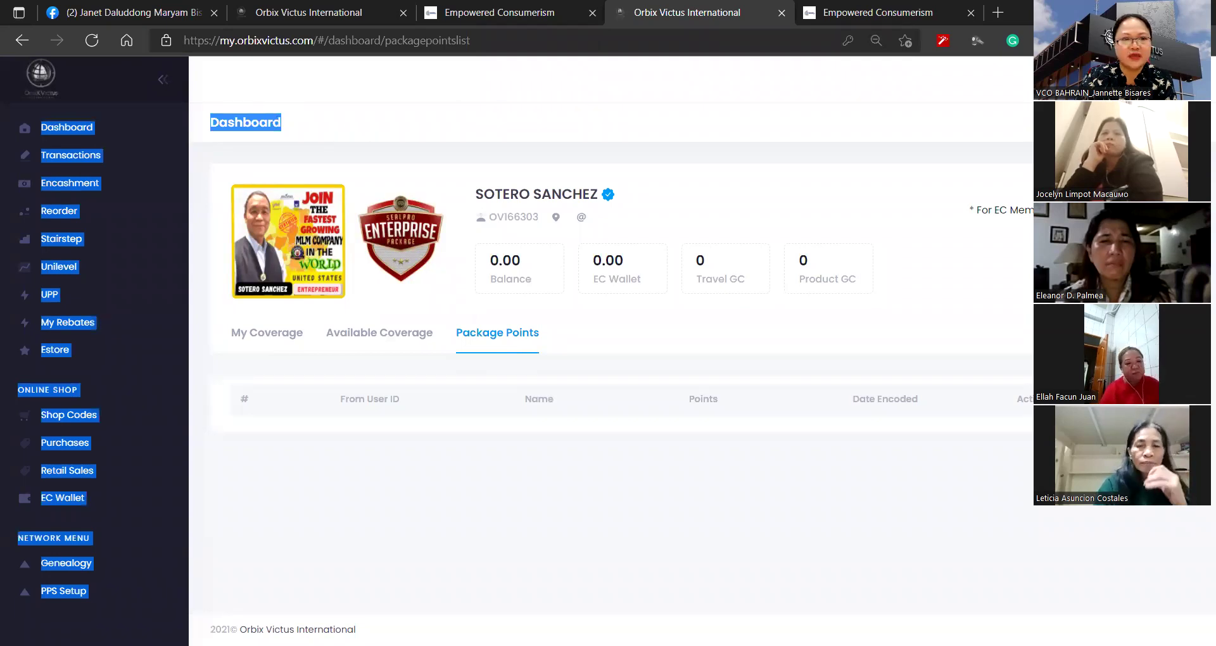
pyautogui.click(323, 553)
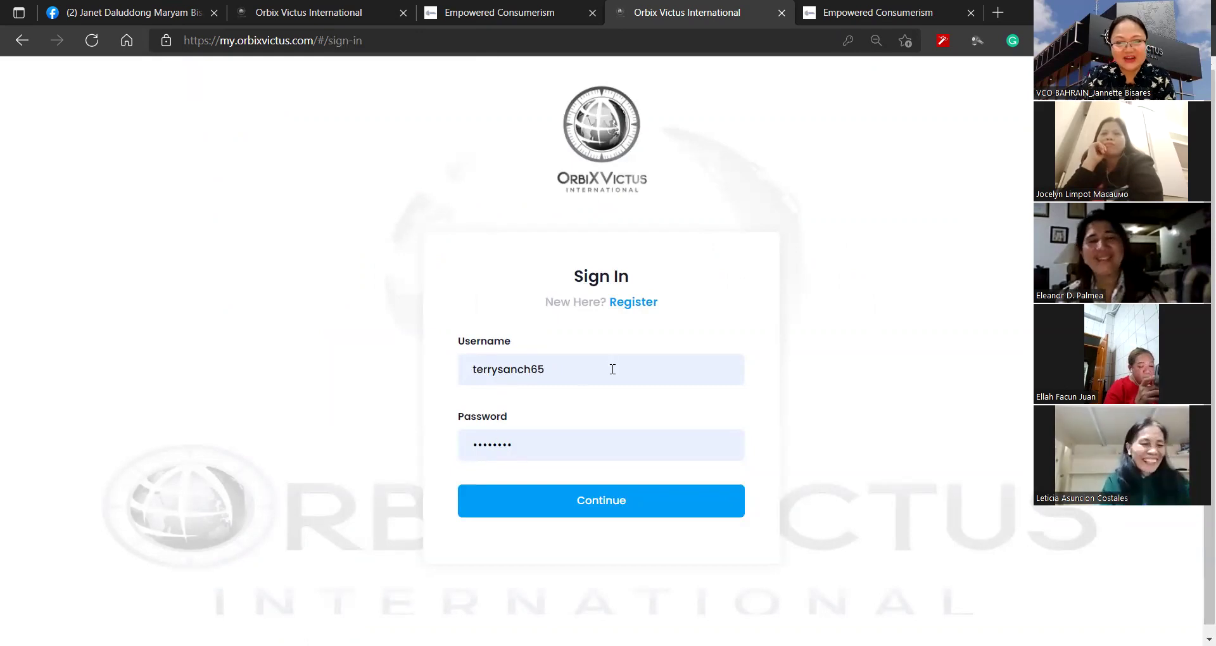
# Step: Sign in to the second member's account with the entered credentials
pyautogui.click(628, 508)
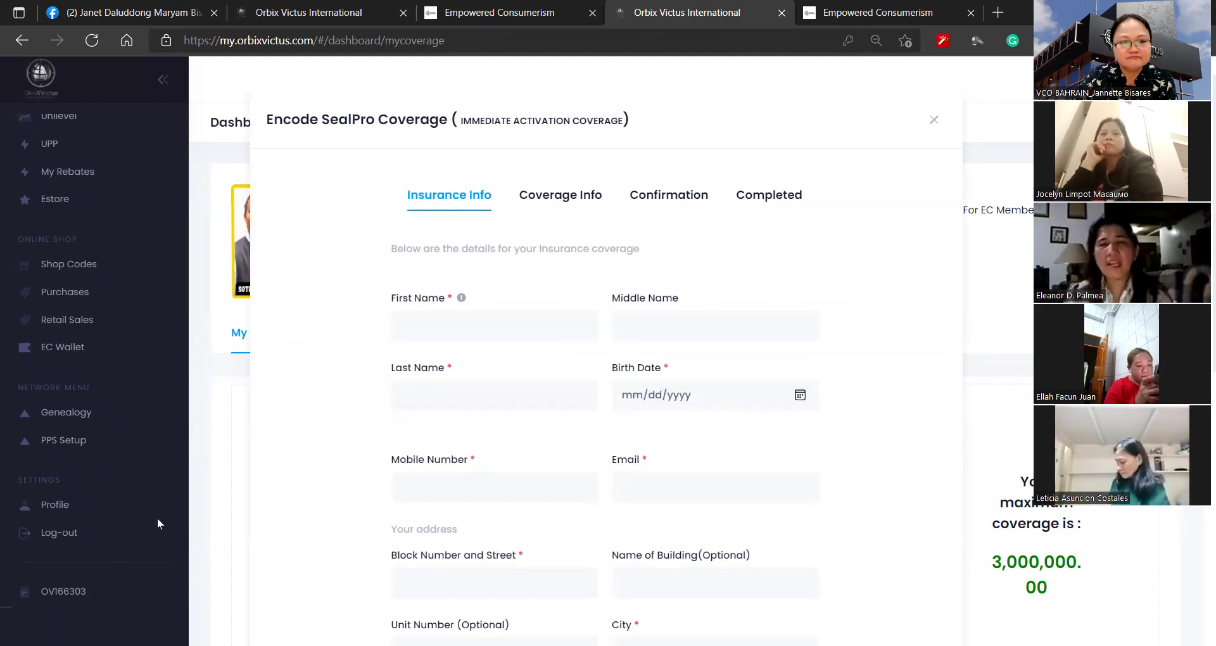
pyautogui.scroll(-7, 84, 556)
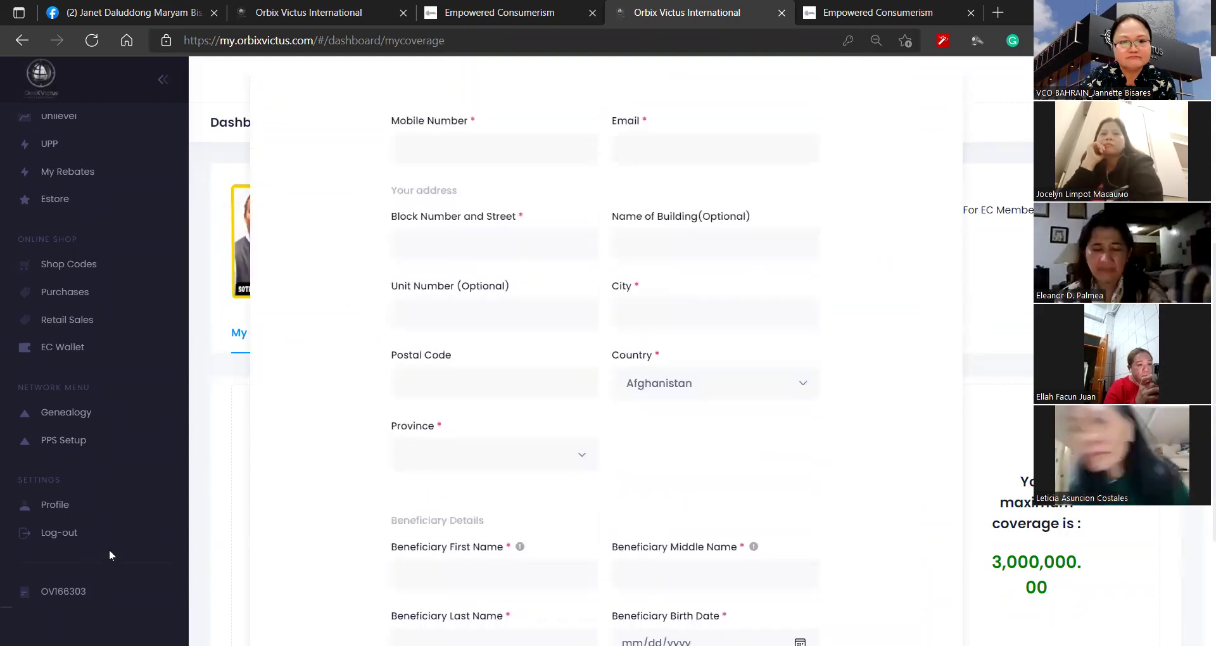
pyautogui.scroll(-2, 559, 456)
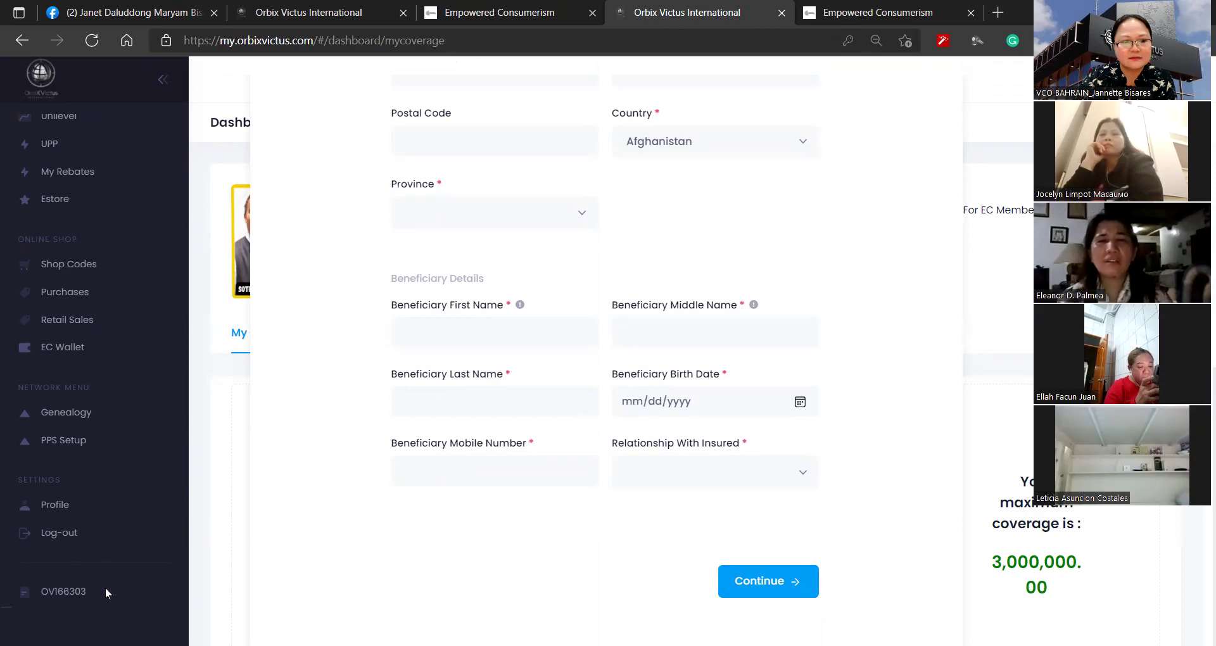
pyautogui.scroll(5, 162, 405)
pyautogui.scroll(-5, 162, 406)
pyautogui.scroll(1, 123, 475)
pyautogui.scroll(-1, 126, 472)
pyautogui.scroll(10, 120, 471)
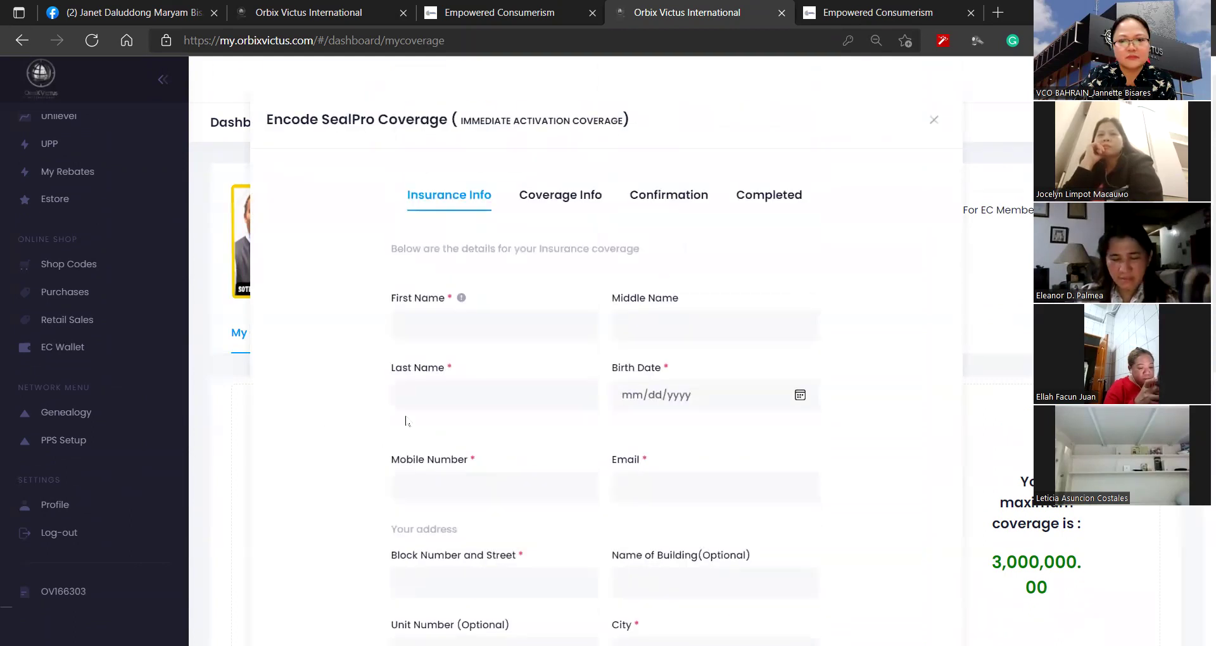
pyautogui.scroll(-6, 408, 421)
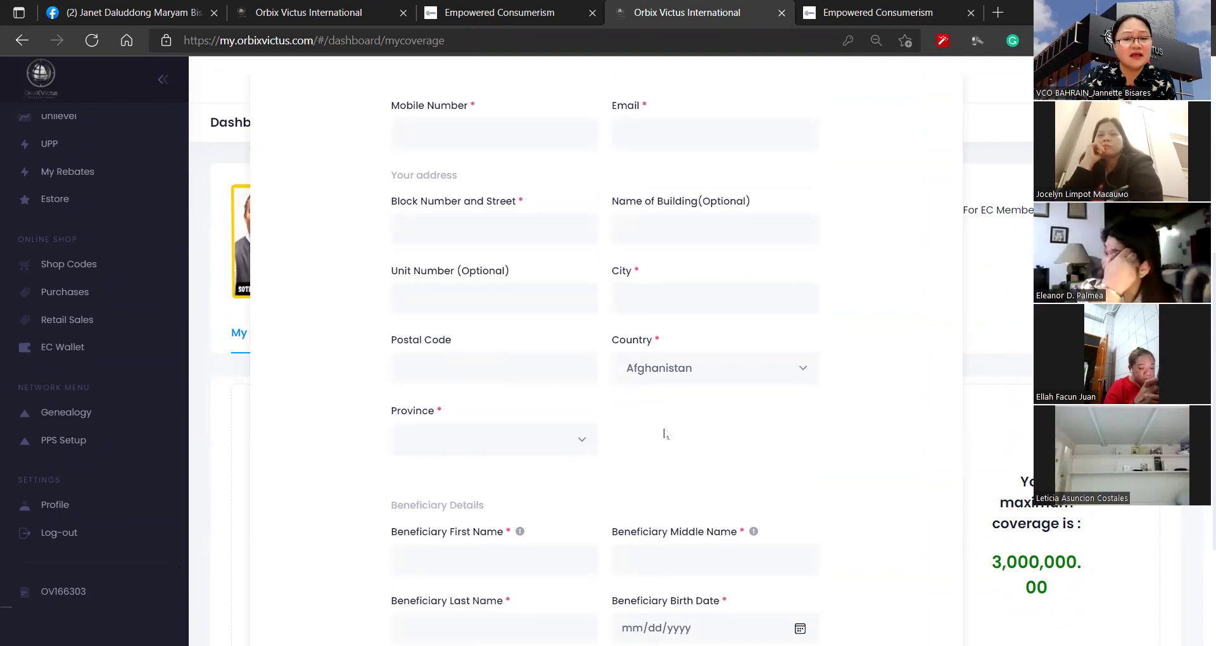
pyautogui.scroll(-4, 138, 469)
pyautogui.scroll(10, 452, 428)
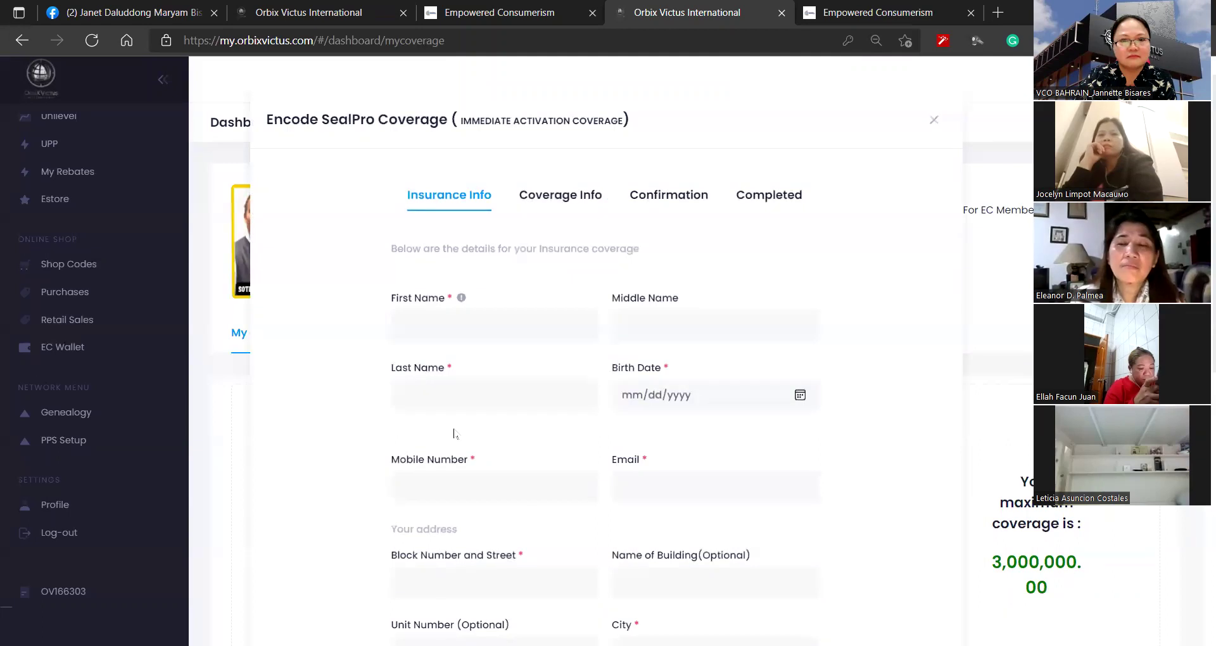
pyautogui.click(932, 122)
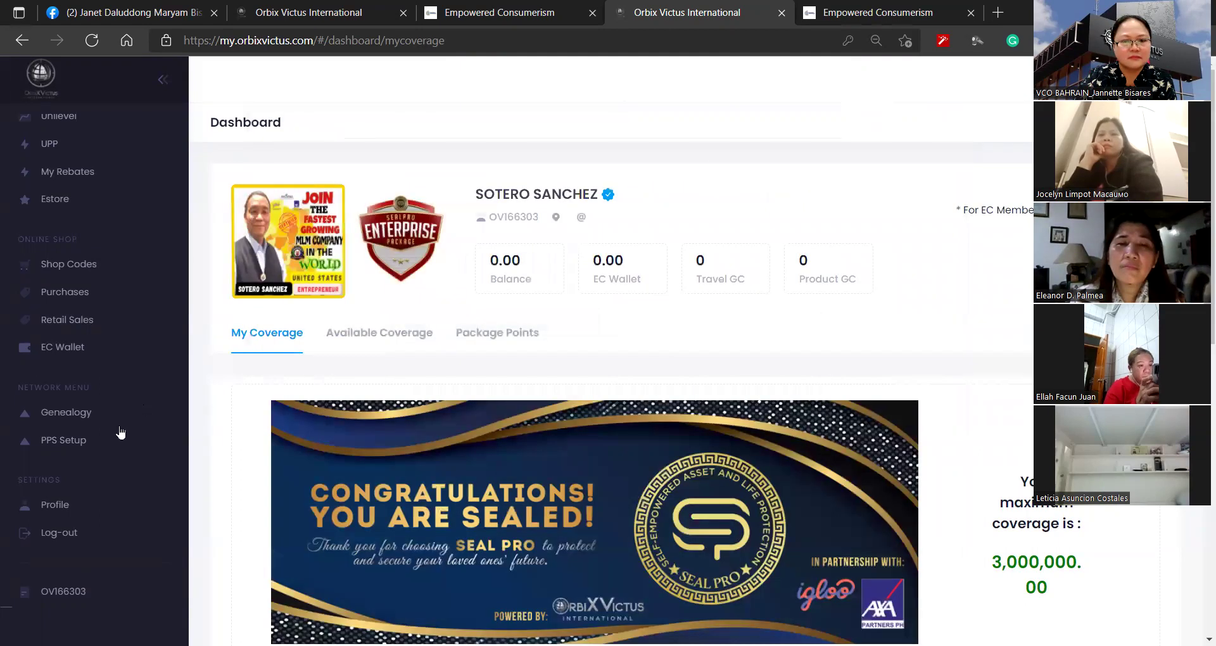
# Step: Open the member's Economy Driver 2.0 account in a new tab and go to its Profile Settings page
pyautogui.scroll(-1, 122, 426)
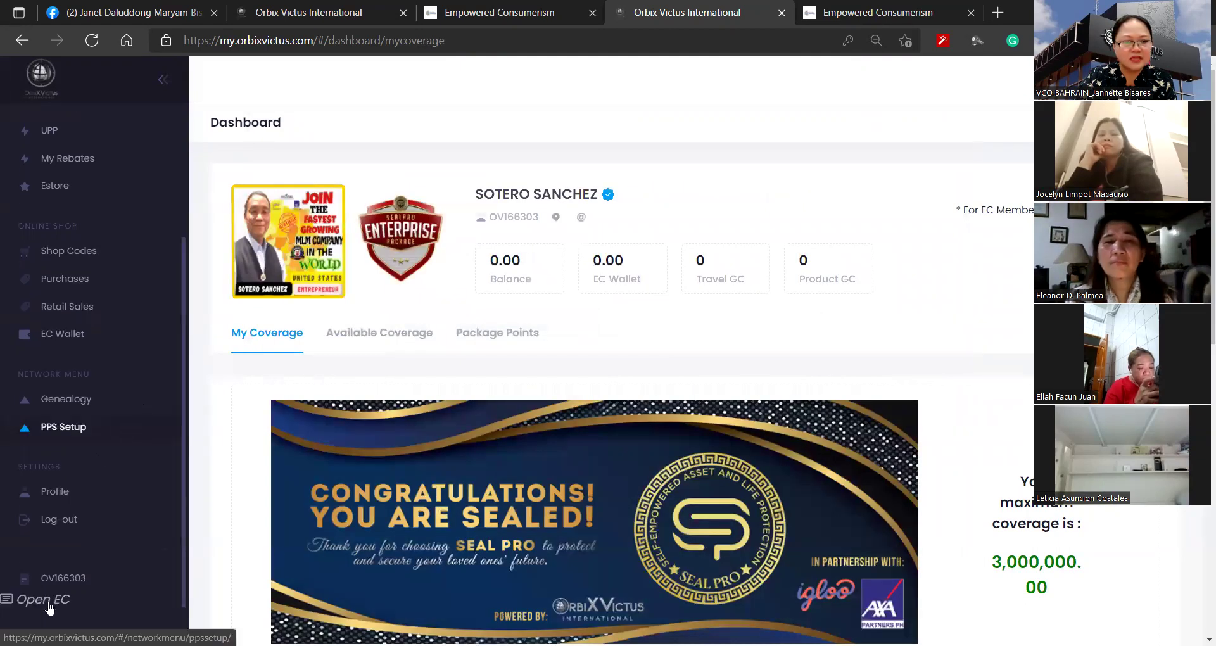
pyautogui.click(48, 599)
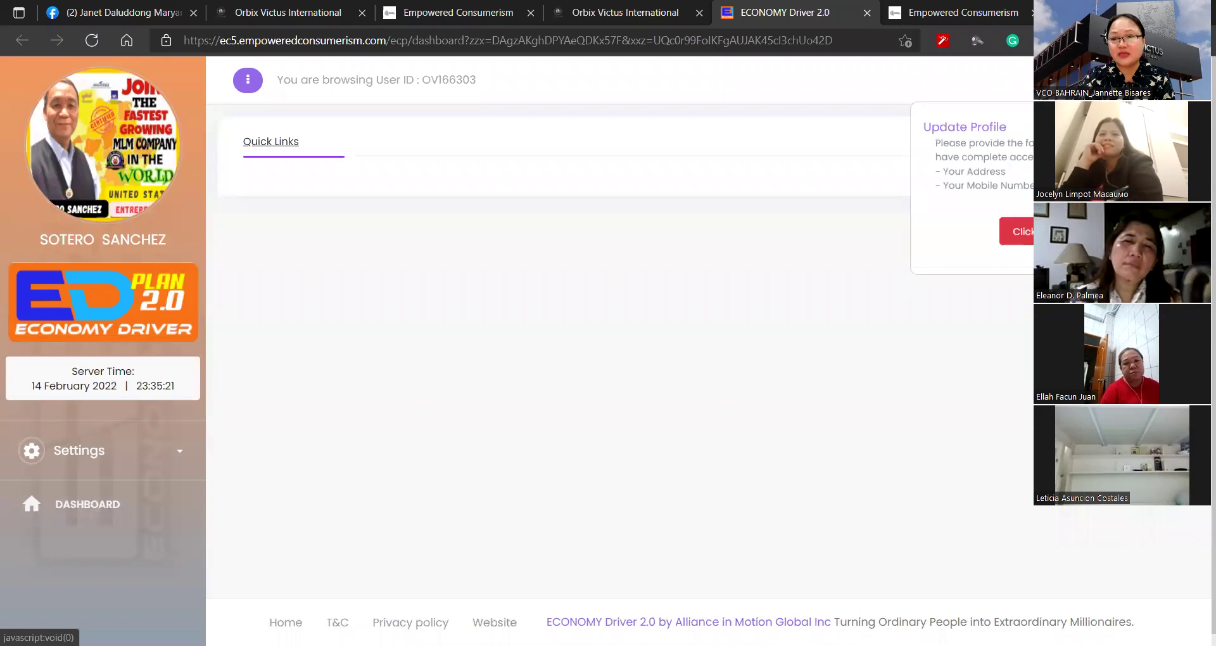
pyautogui.click(1027, 231)
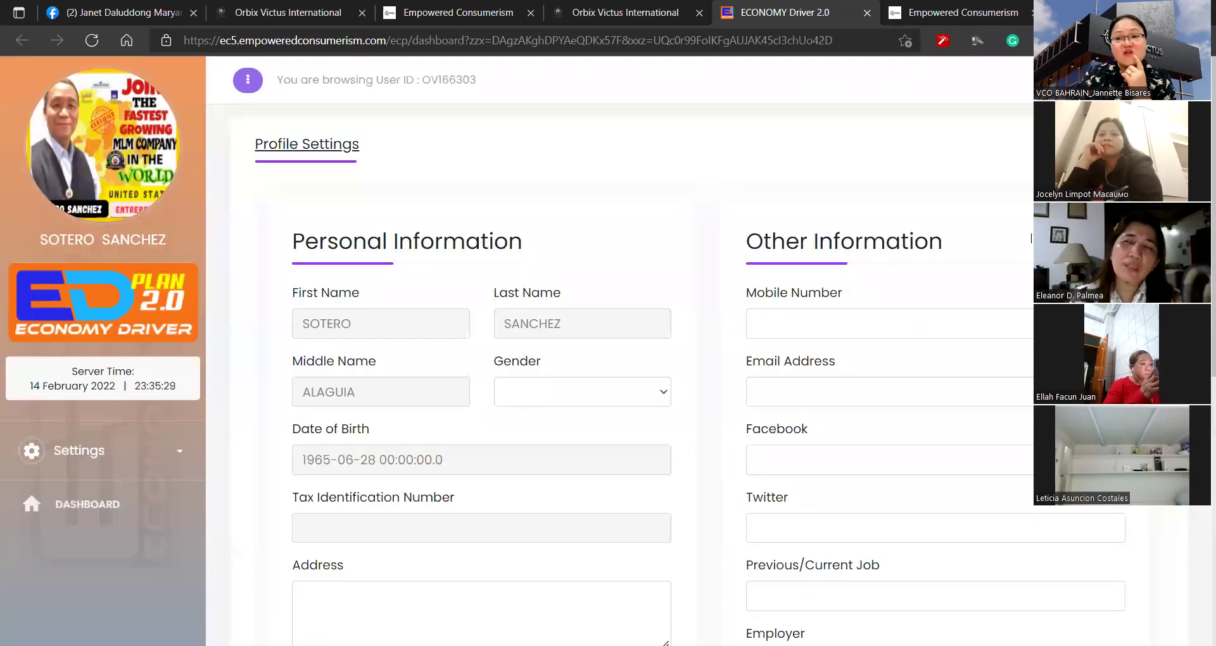
# Step: Enter the member's mobile number in the Mobile Number field
pyautogui.click(830, 325)
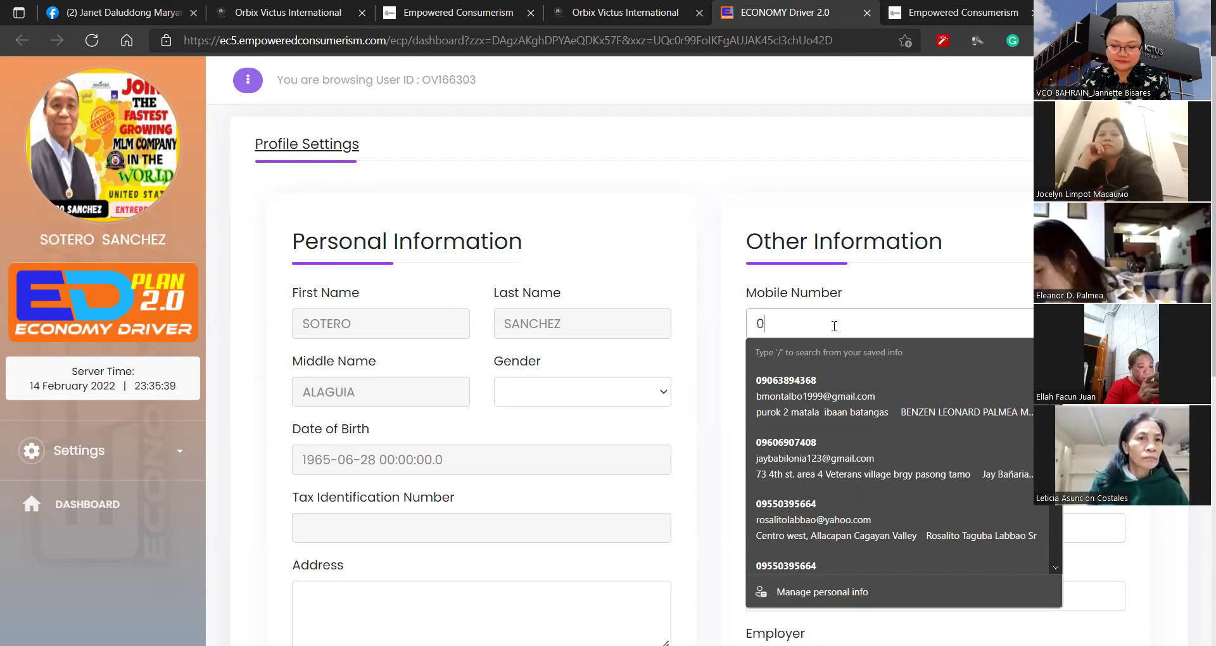
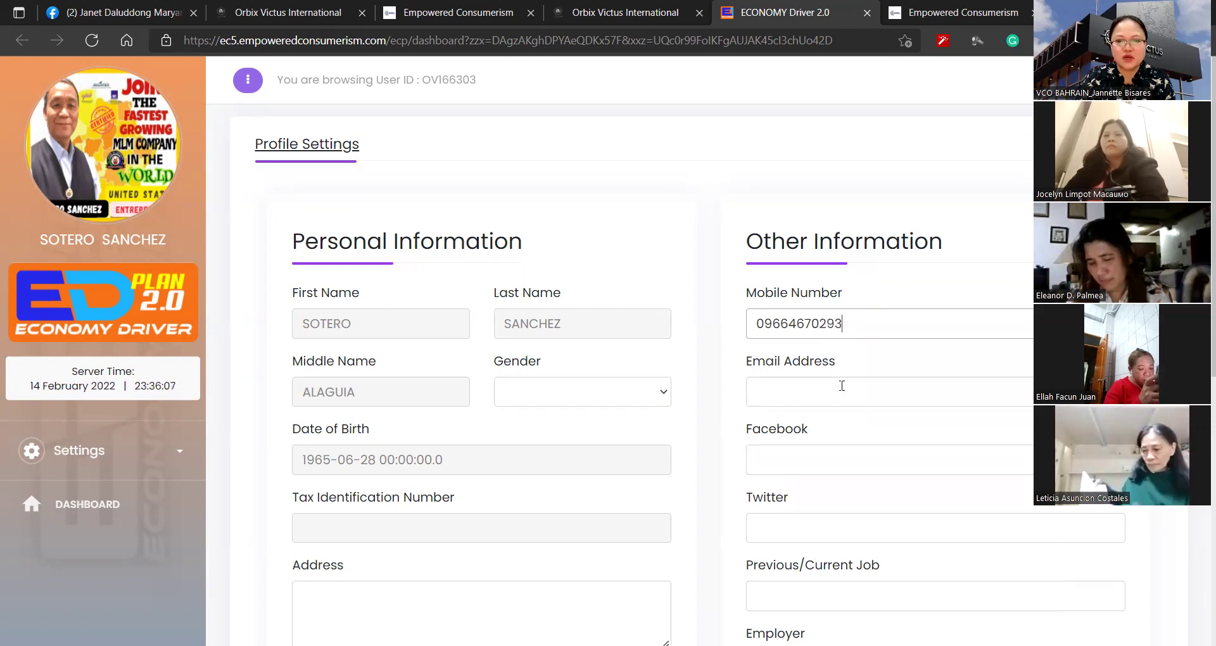
# Step: Type the member's e-mail address into the Email Address field
pyautogui.click(845, 386)
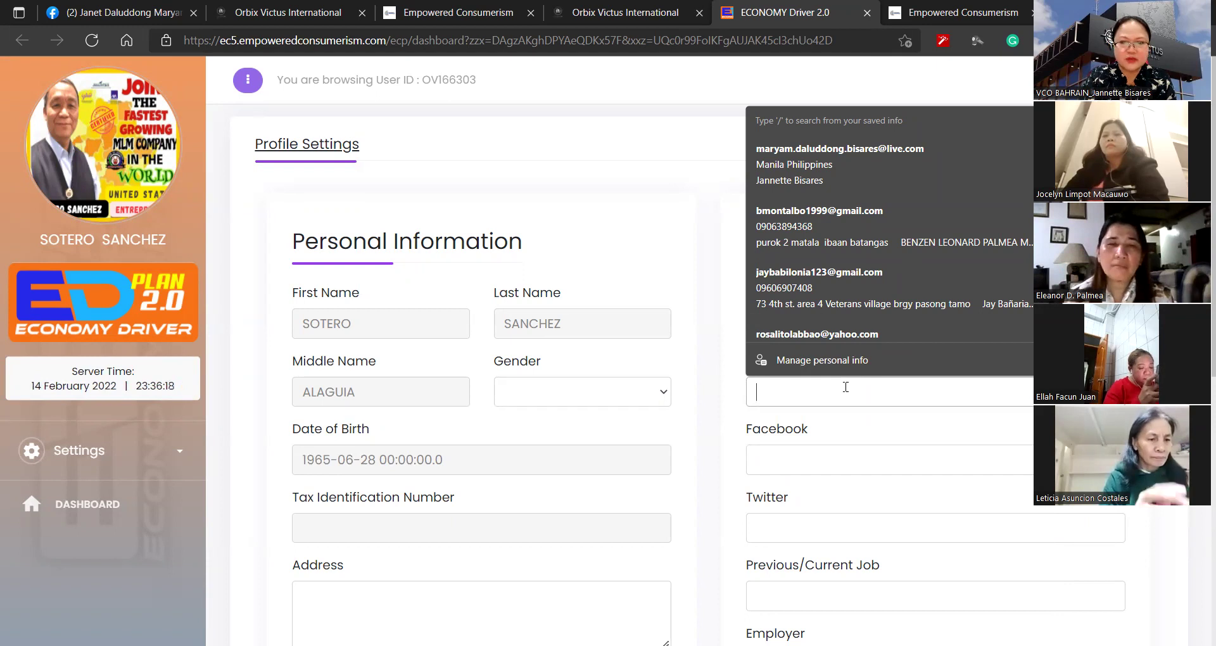
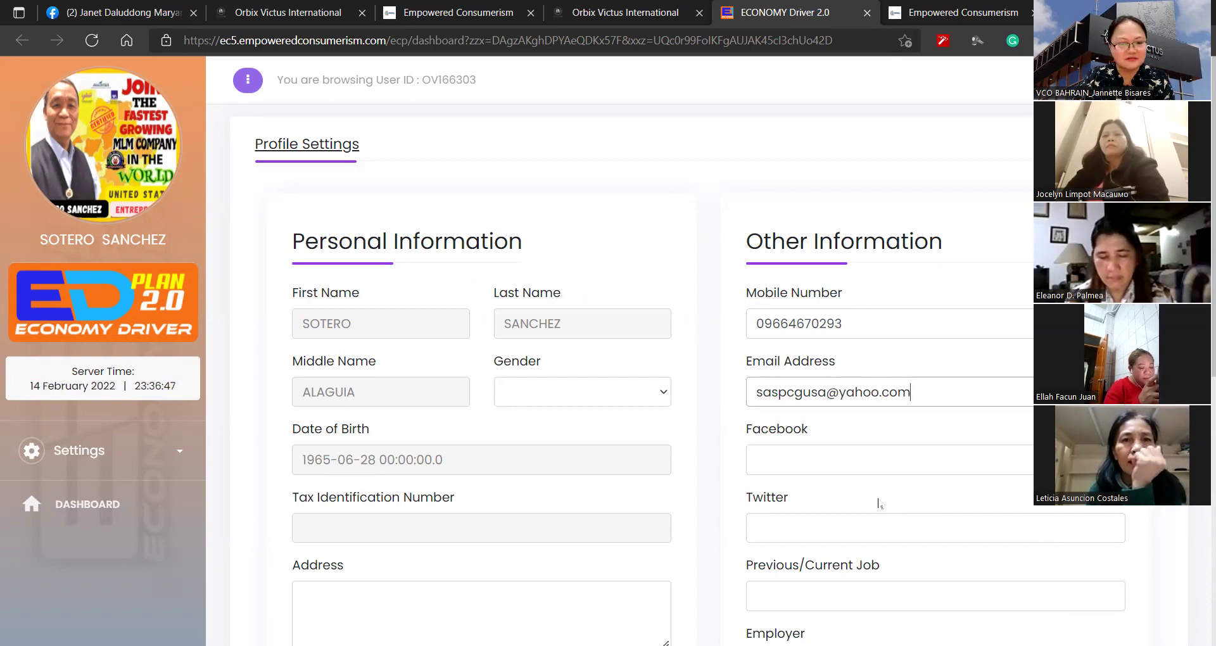
# Step: Write 'Happy to be one of this OVI' in the profile's About Me box
pyautogui.scroll(-1, 849, 472)
pyautogui.scroll(-2, 849, 473)
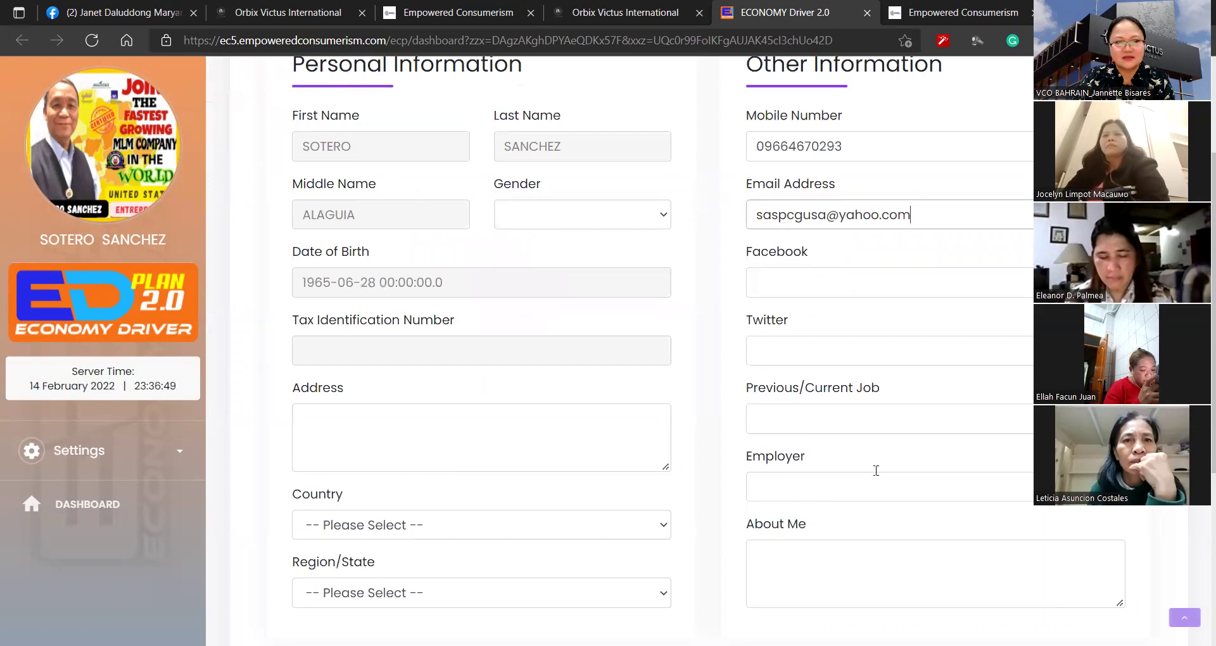
pyautogui.scroll(-1, 851, 463)
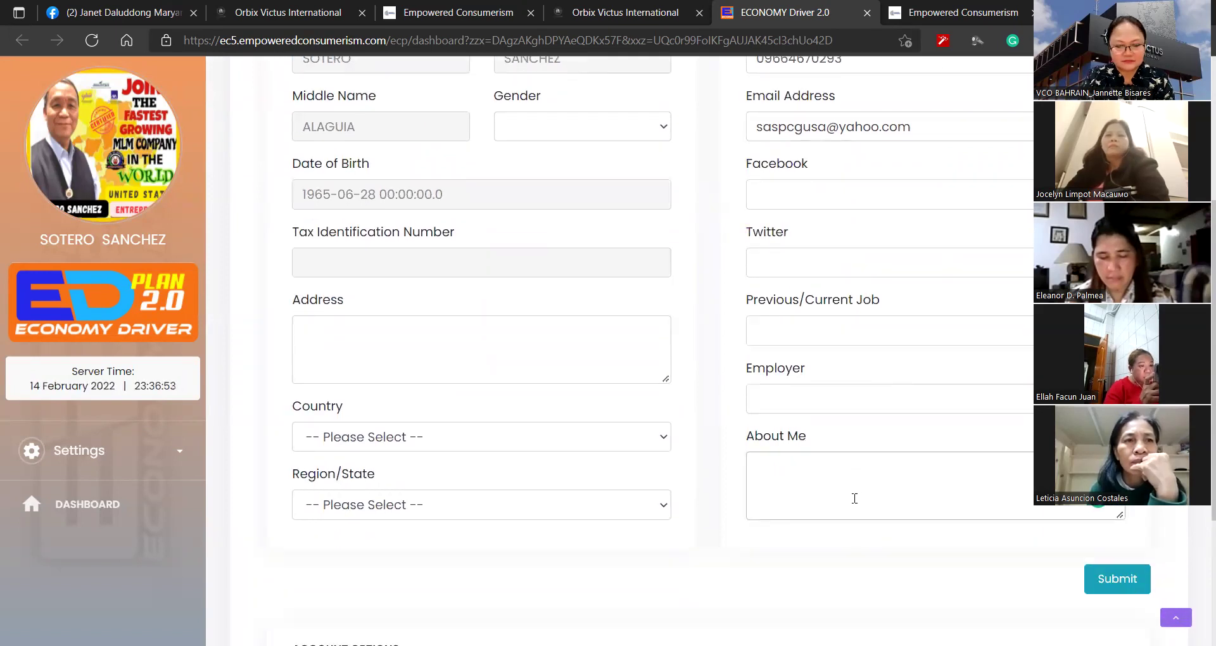
pyautogui.write('Happ')
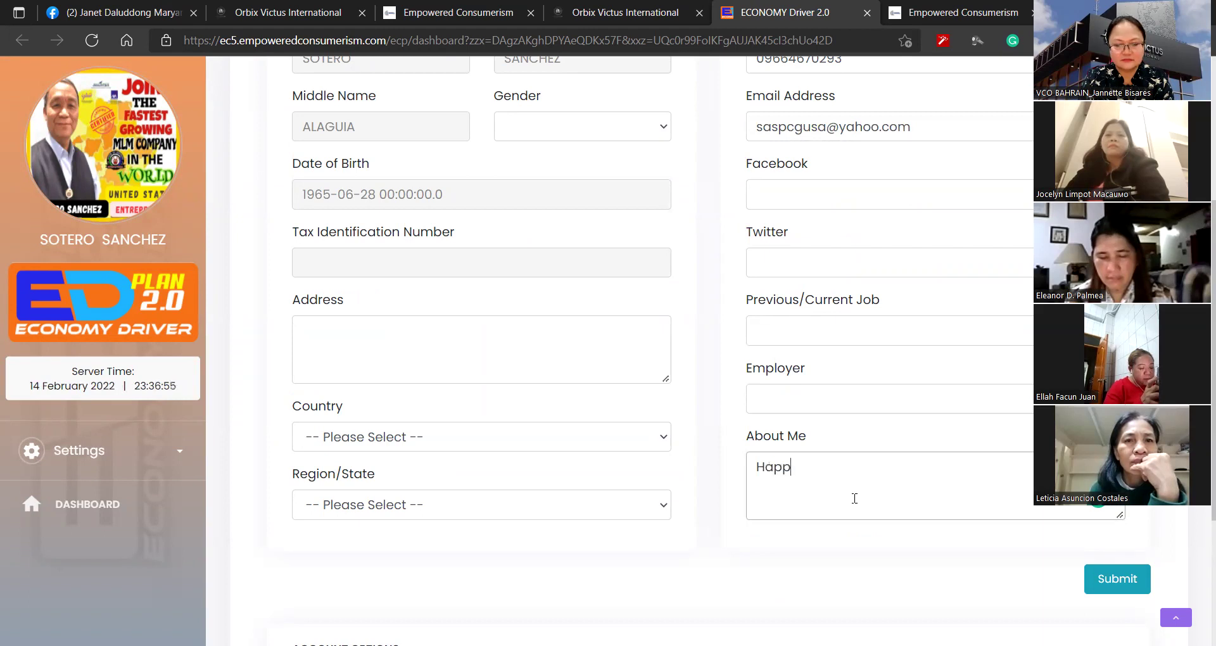
pyautogui.write('y to be one of this')
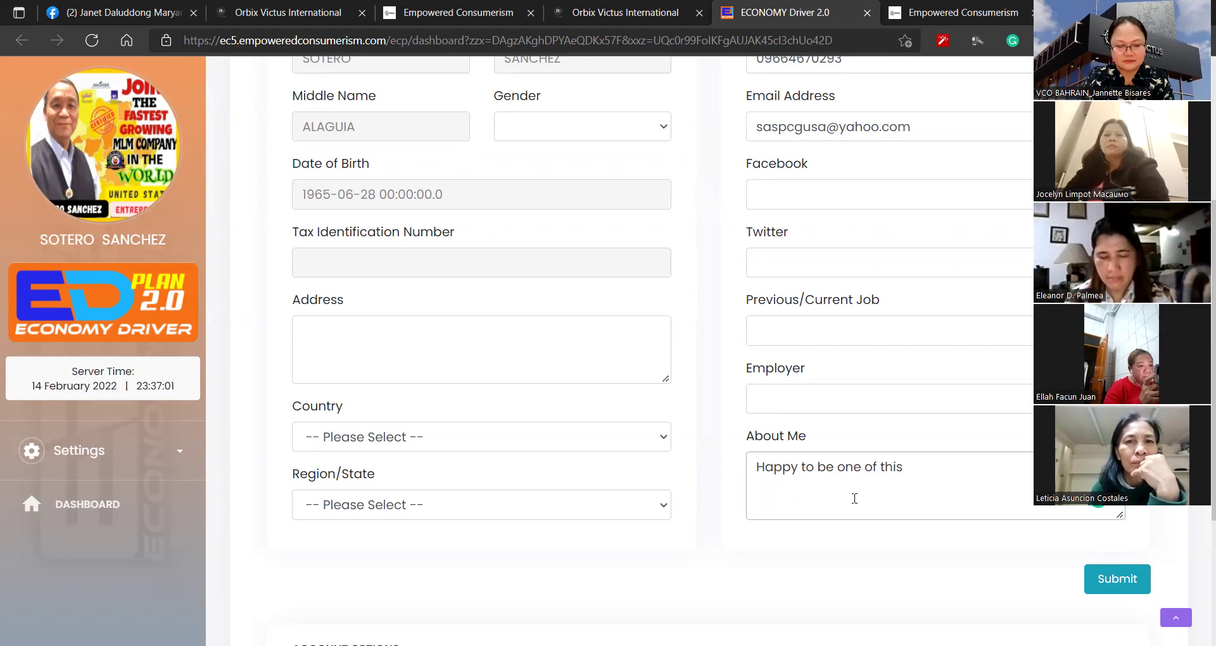
pyautogui.write(' OVI')
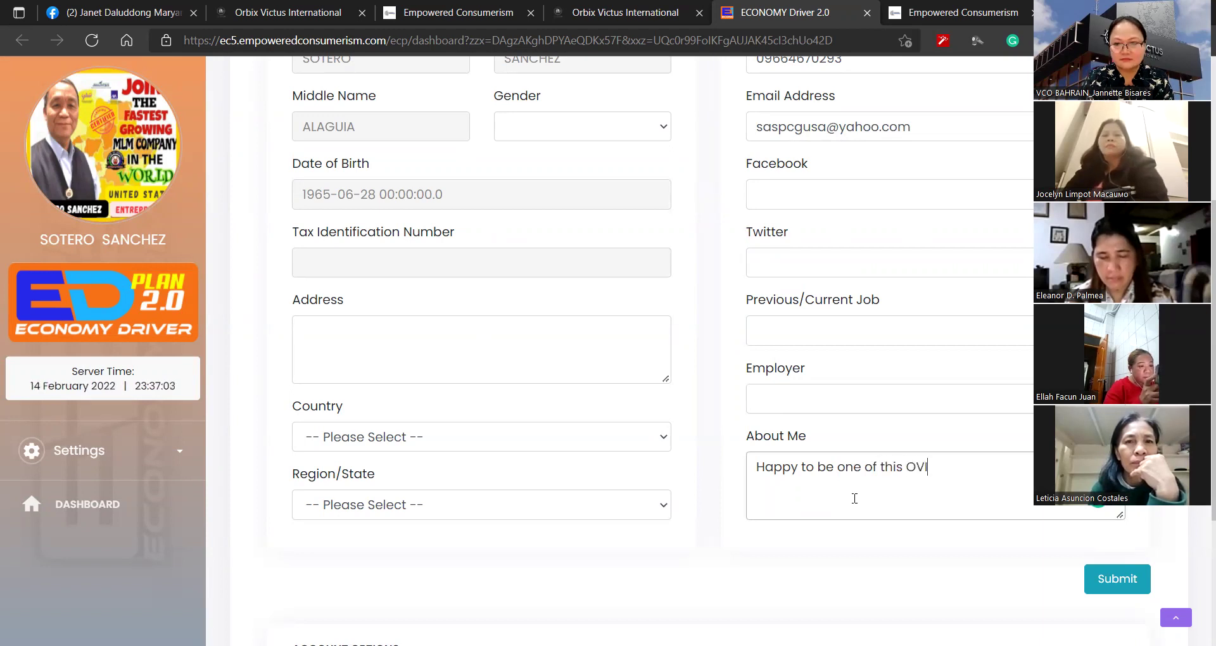
pyautogui.scroll(-3, 907, 507)
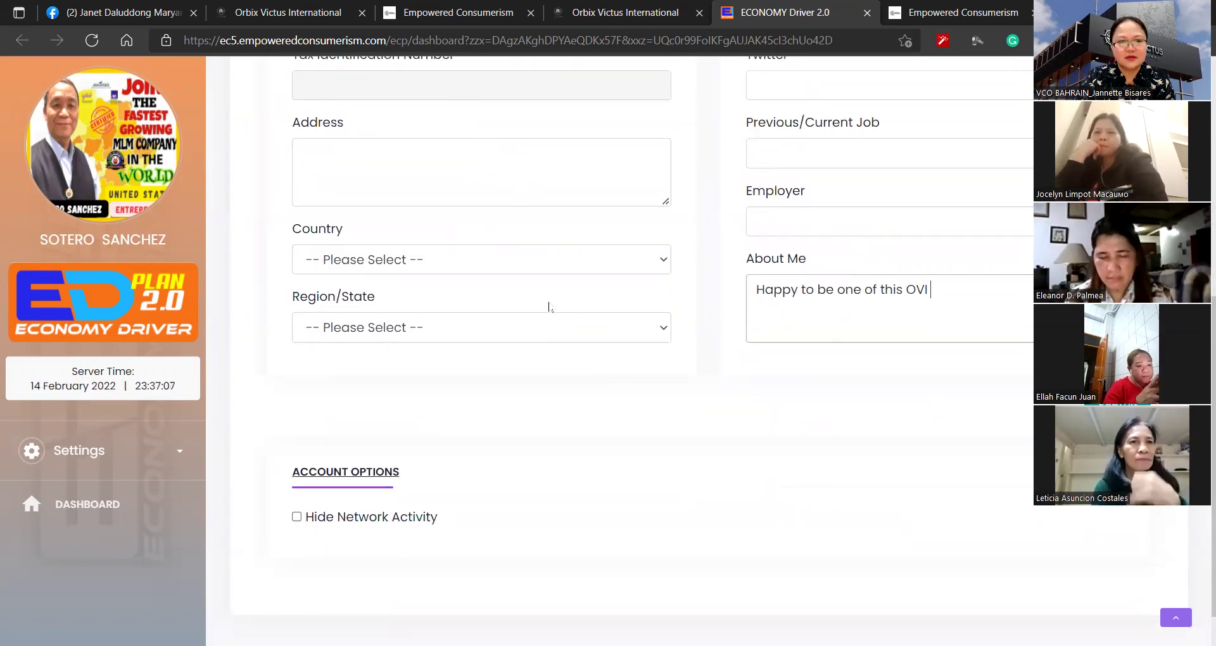
# Step: Choose United States from the profile's Country list
pyautogui.click(664, 266)
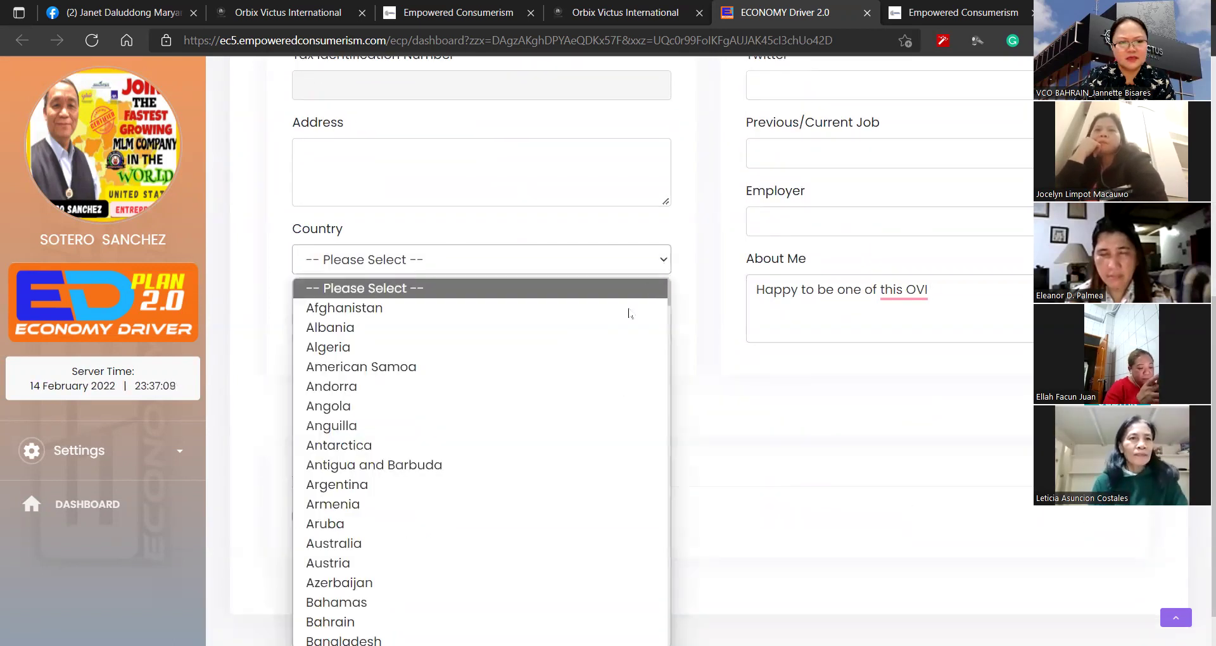
pyautogui.scroll(-10, 583, 383)
pyautogui.scroll(-12, 583, 386)
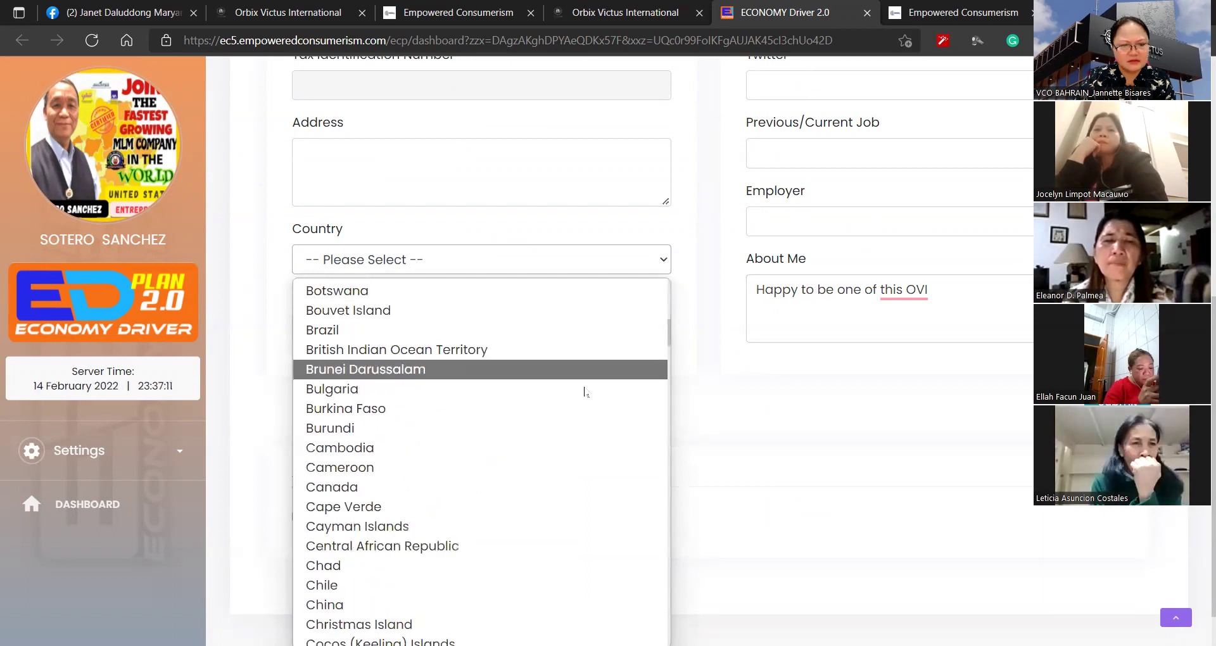
pyautogui.scroll(-10, 584, 395)
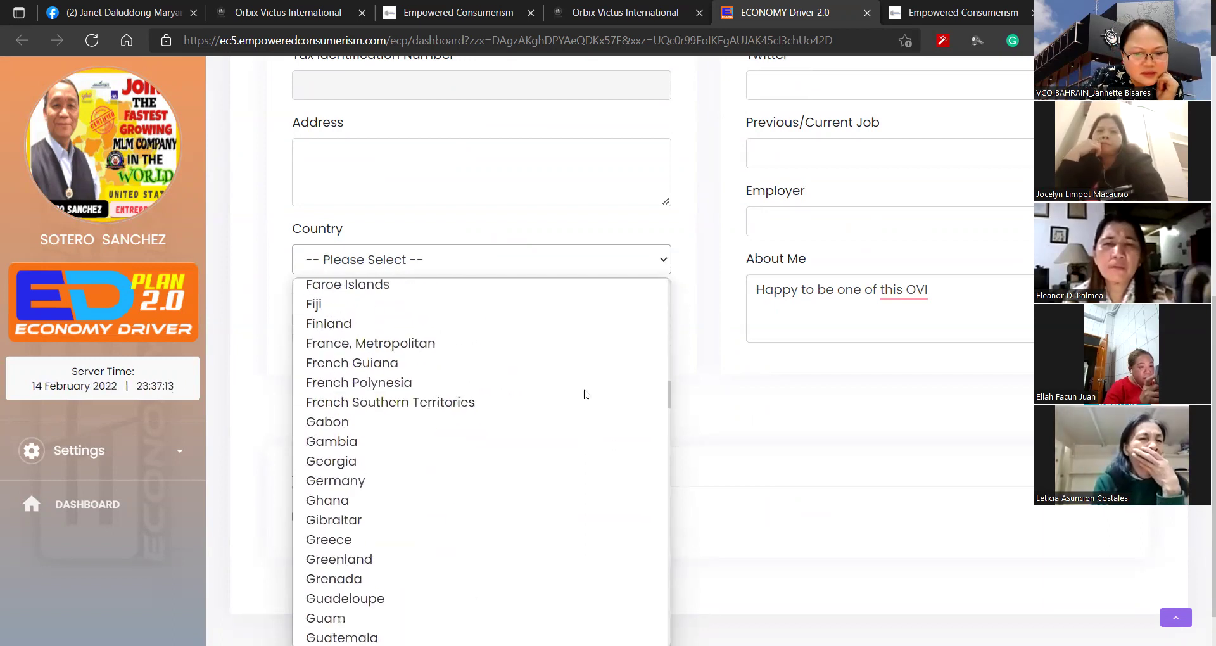
pyautogui.scroll(-5, 472, 523)
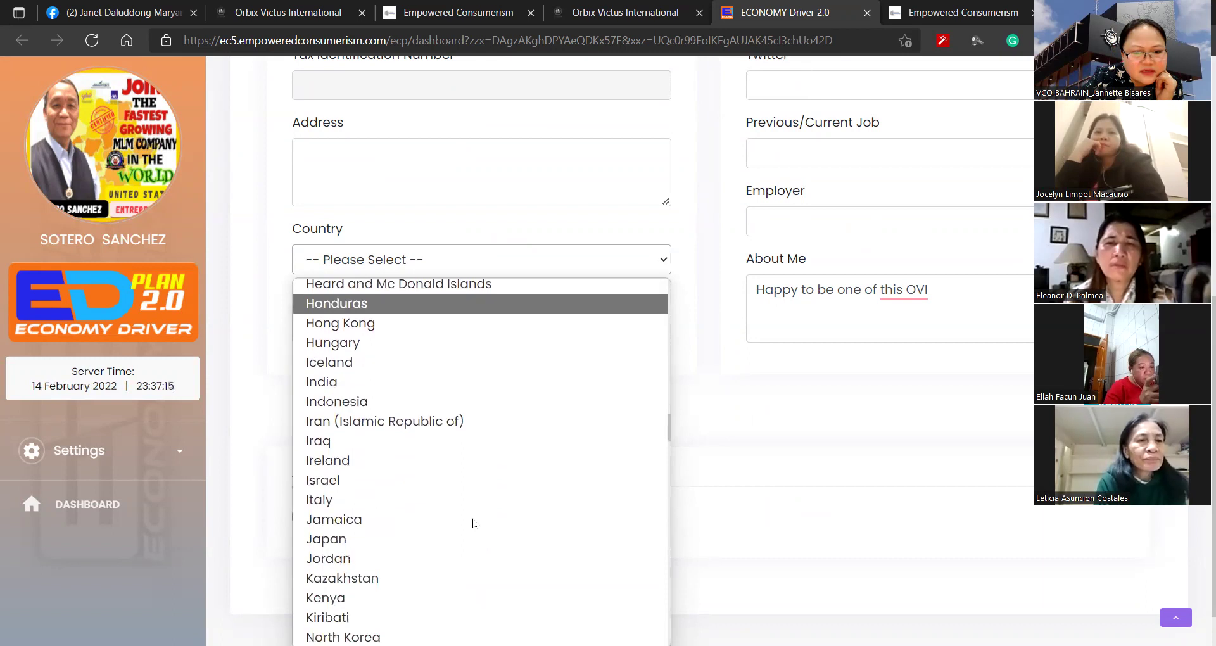
pyautogui.scroll(-12, 472, 522)
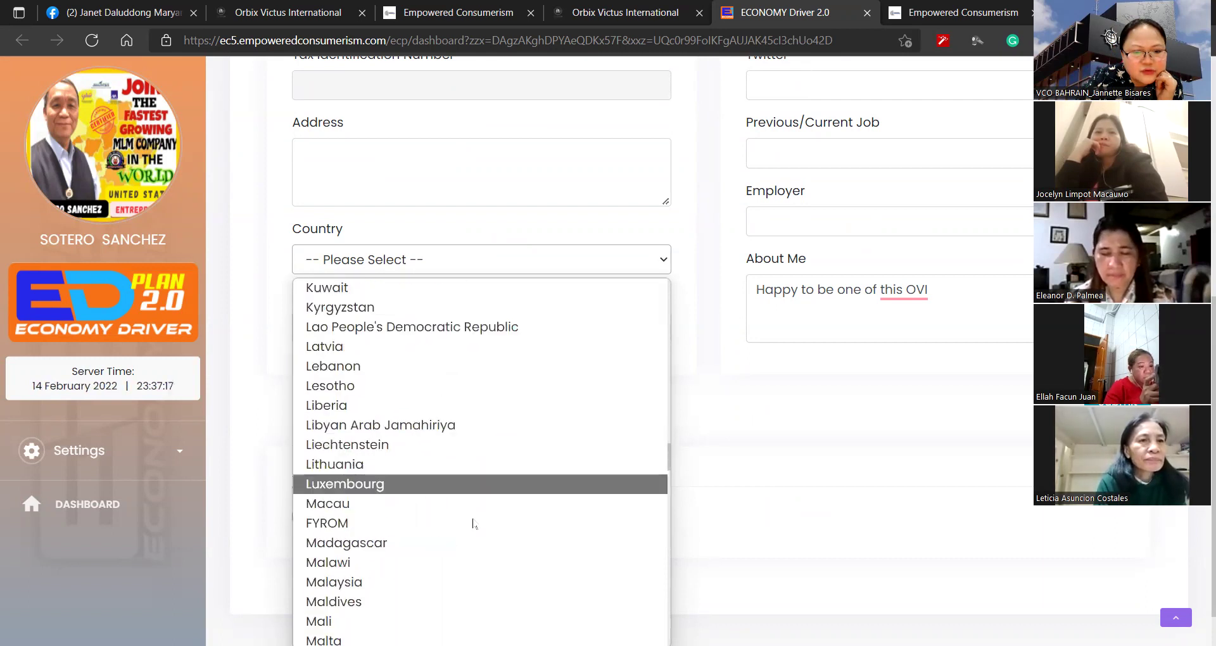
pyautogui.scroll(-6, 472, 523)
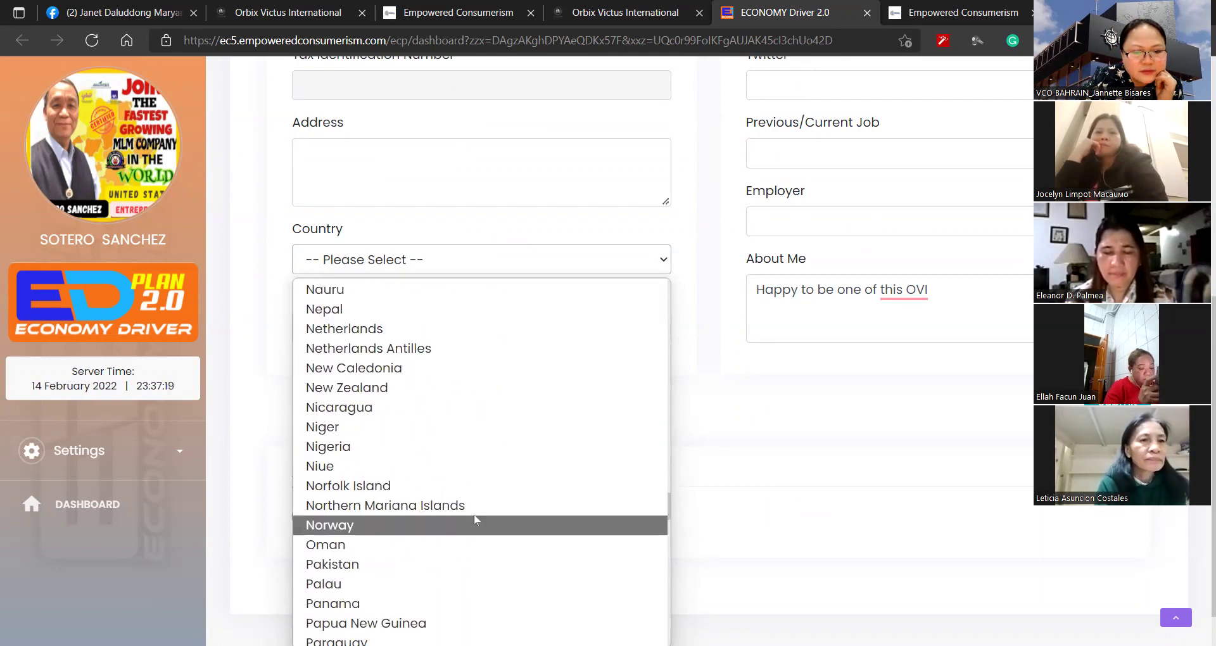
pyautogui.scroll(-10, 474, 518)
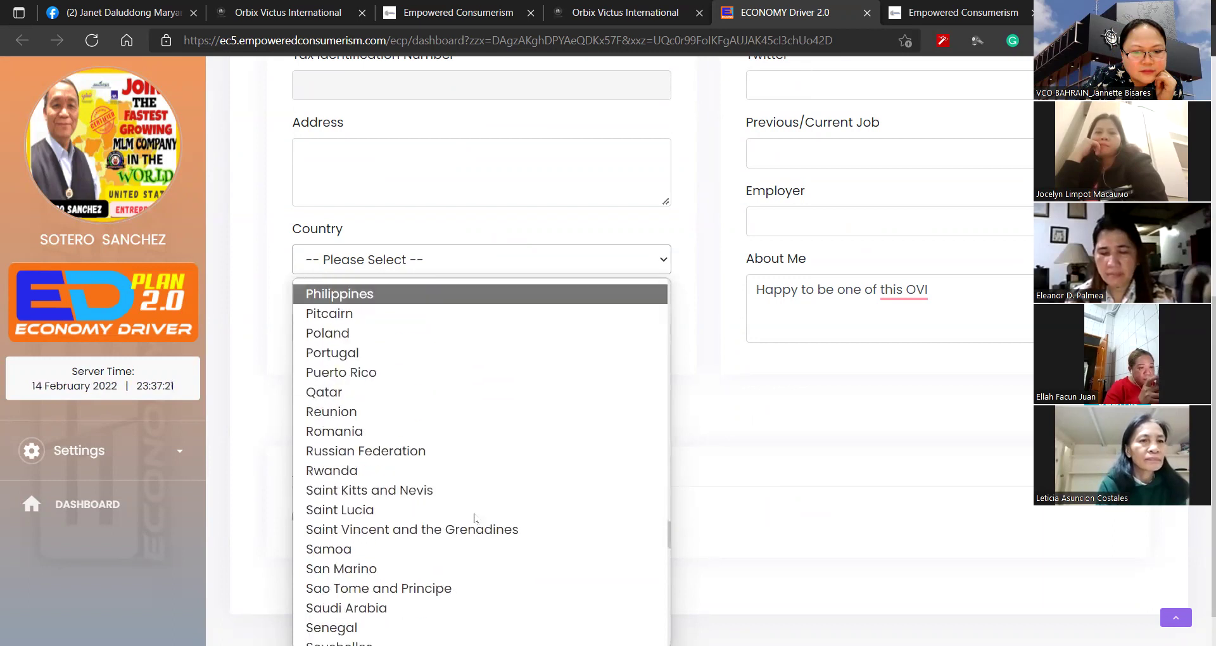
pyautogui.scroll(-5, 475, 513)
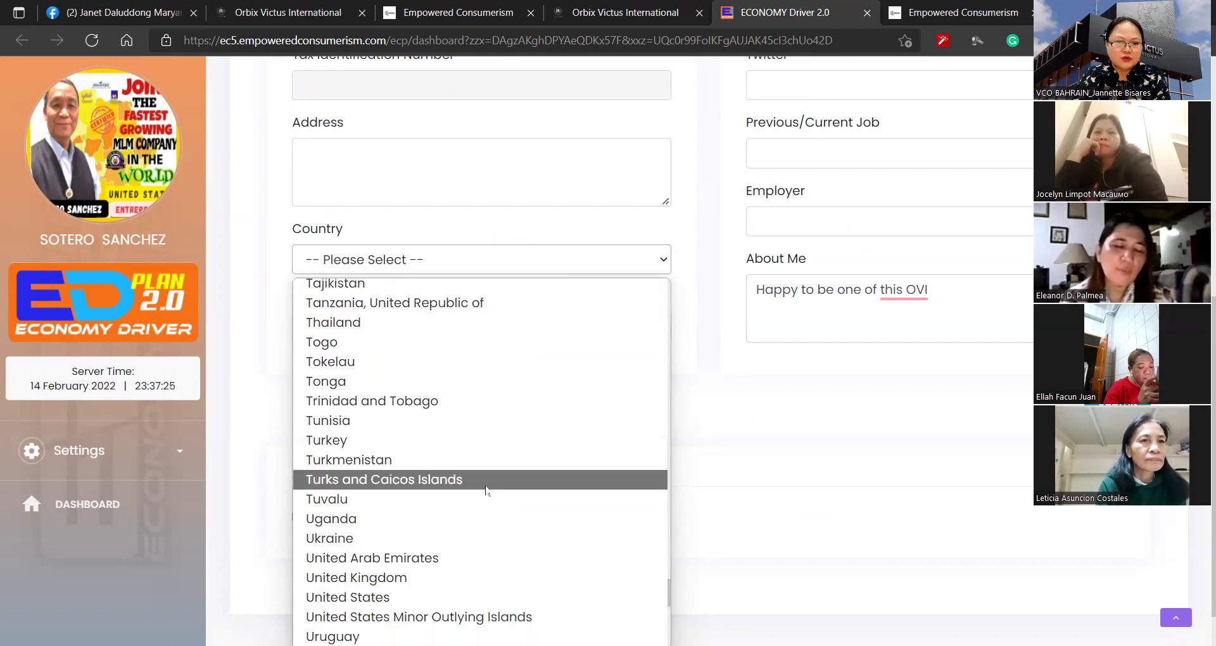
pyautogui.click(380, 600)
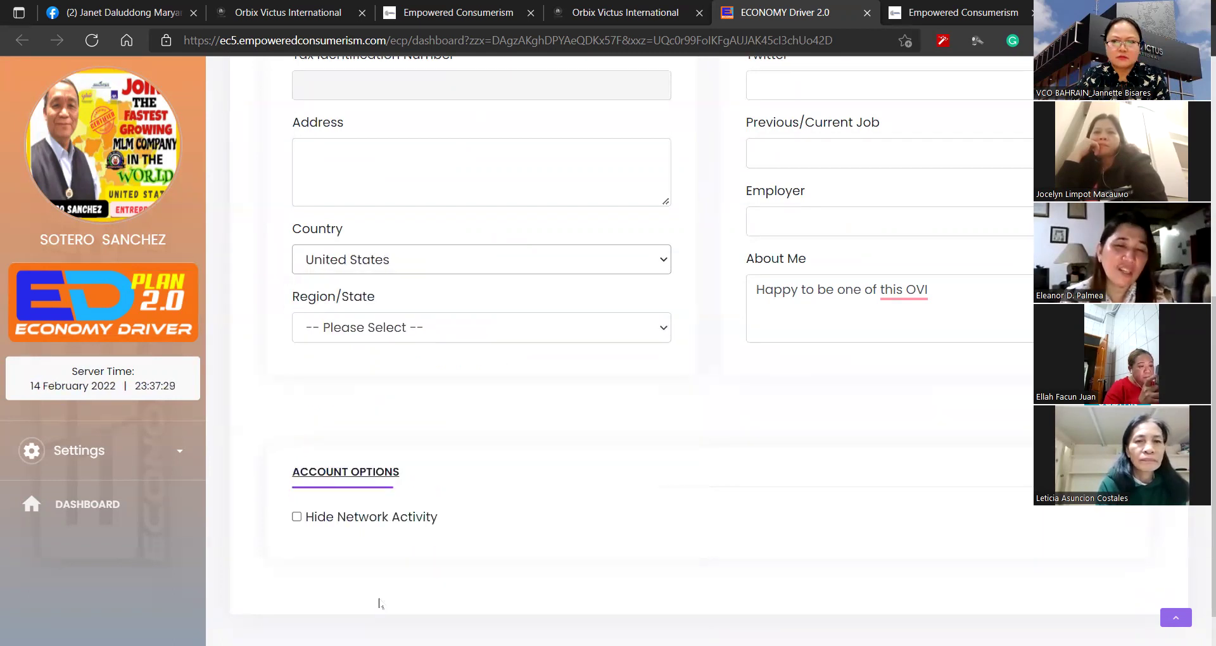
# Step: Reword the About Me text to 'Happy to be one of the Empowered Digital…'
pyautogui.moveTo(902, 290)
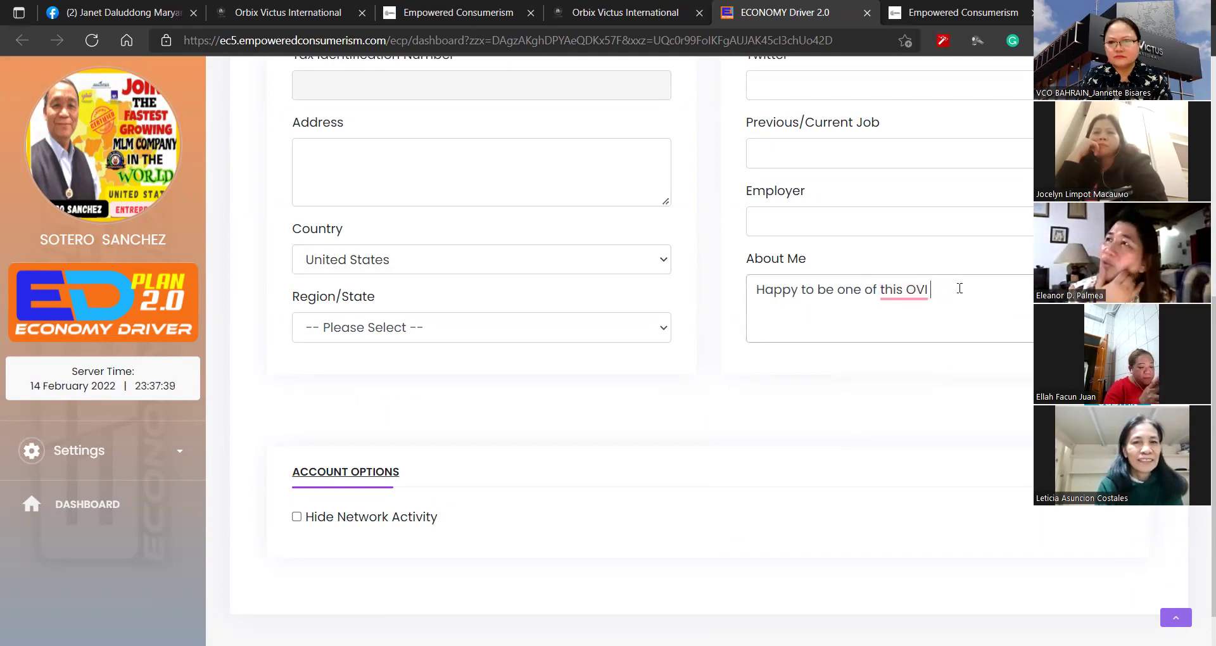
pyautogui.press('BackSpace')
pyautogui.press('BackSpace')
pyautogui.press('BackSpace')
pyautogui.write('#')
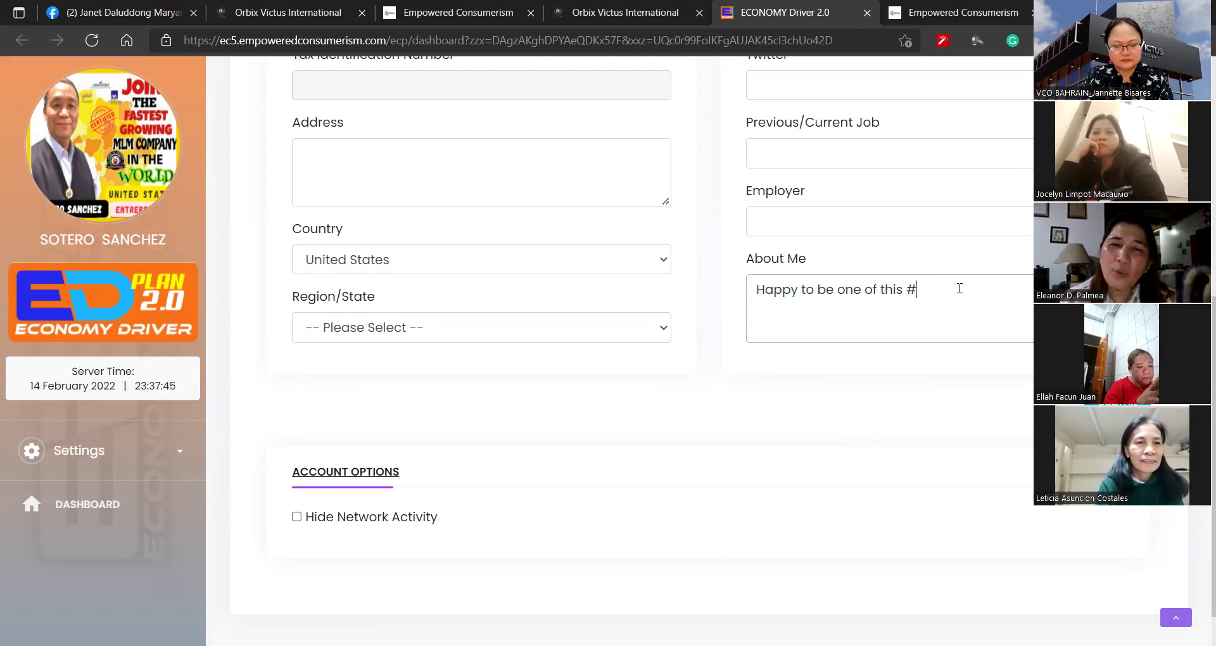
pyautogui.write('o')
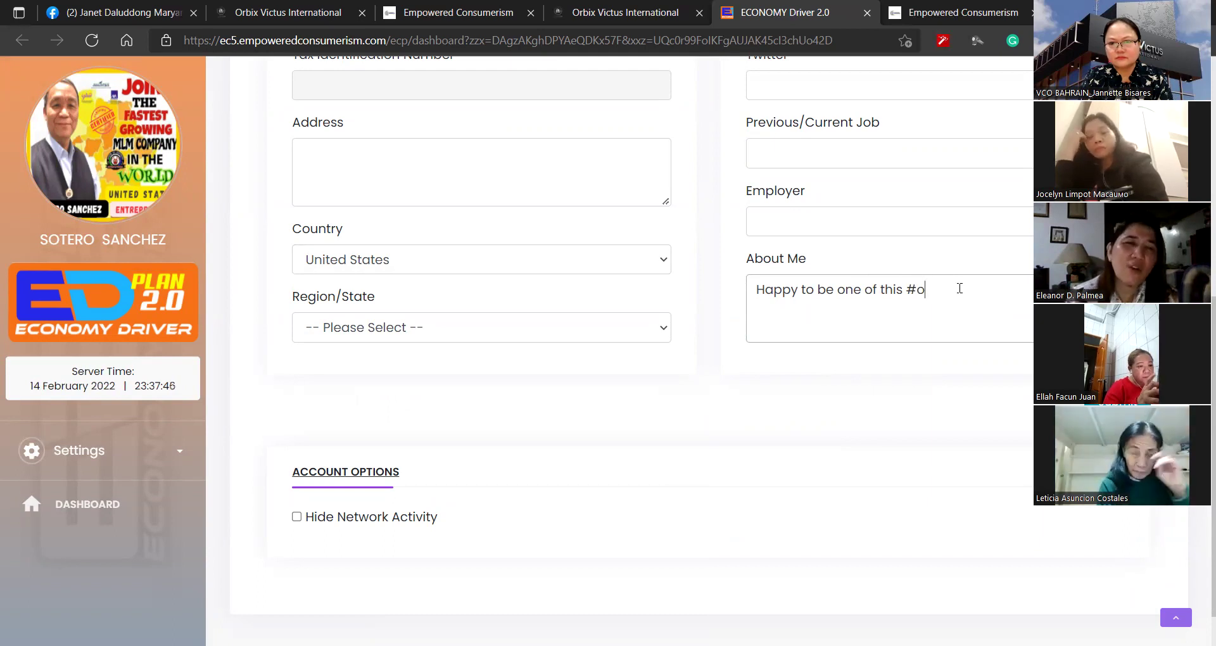
pyautogui.press('BackSpace')
pyautogui.press('BackSpace')
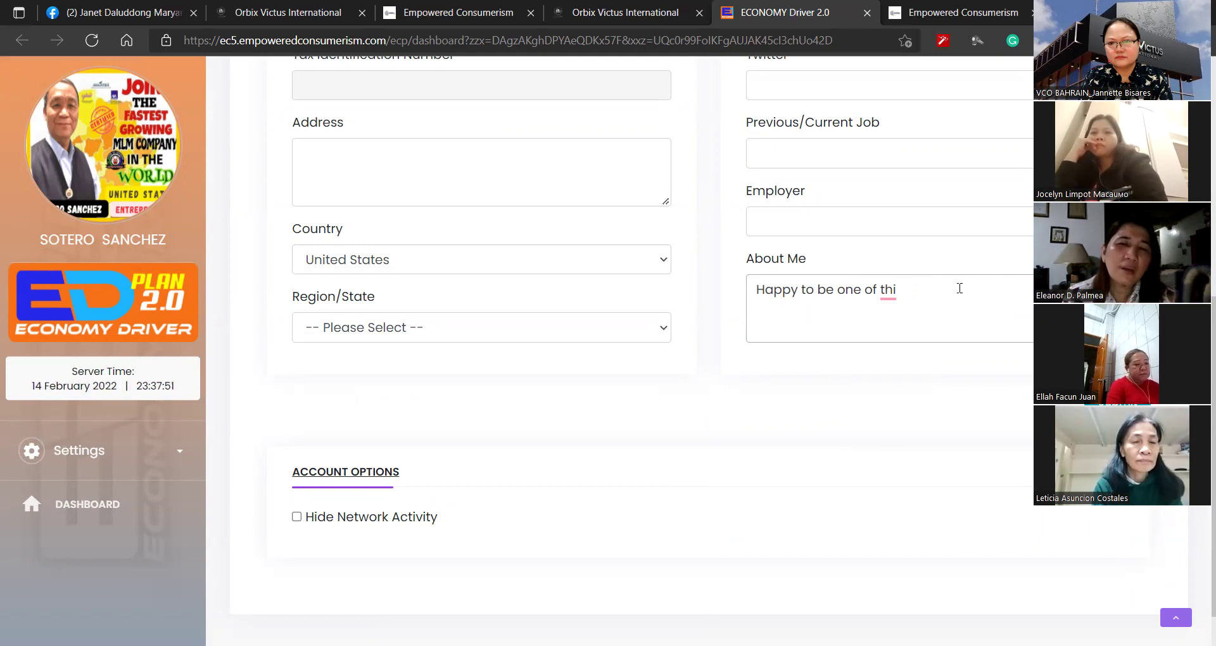
pyautogui.press('BackSpace')
pyautogui.press('BackSpace')
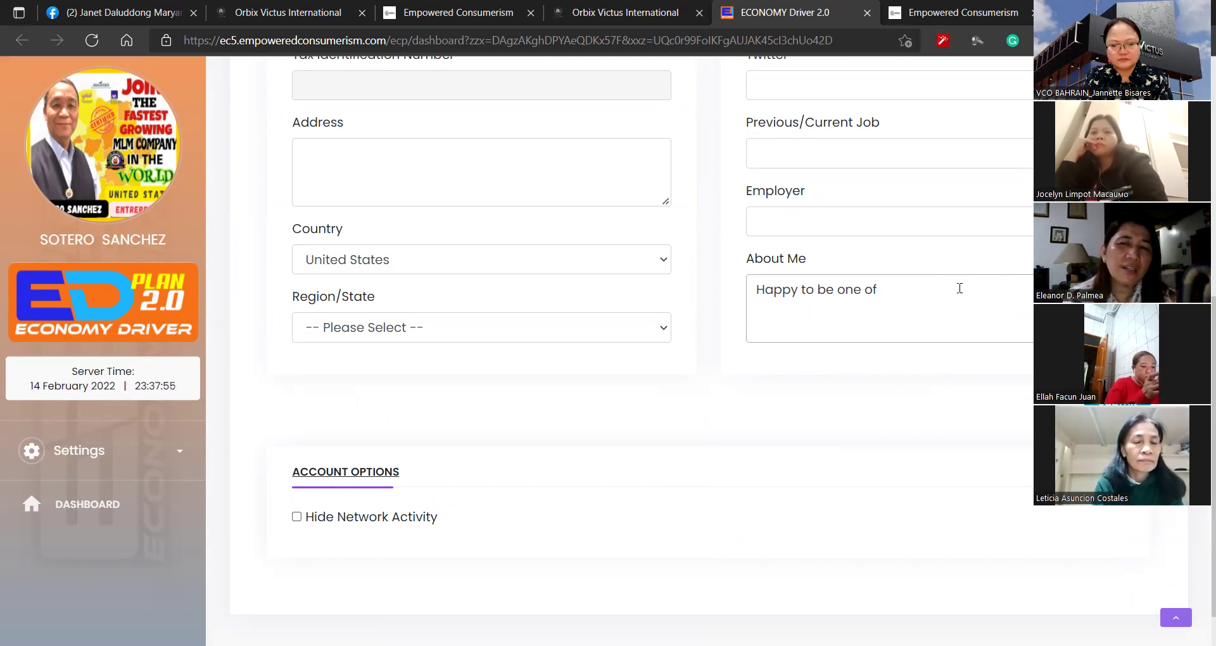
pyautogui.write('he Empowere')
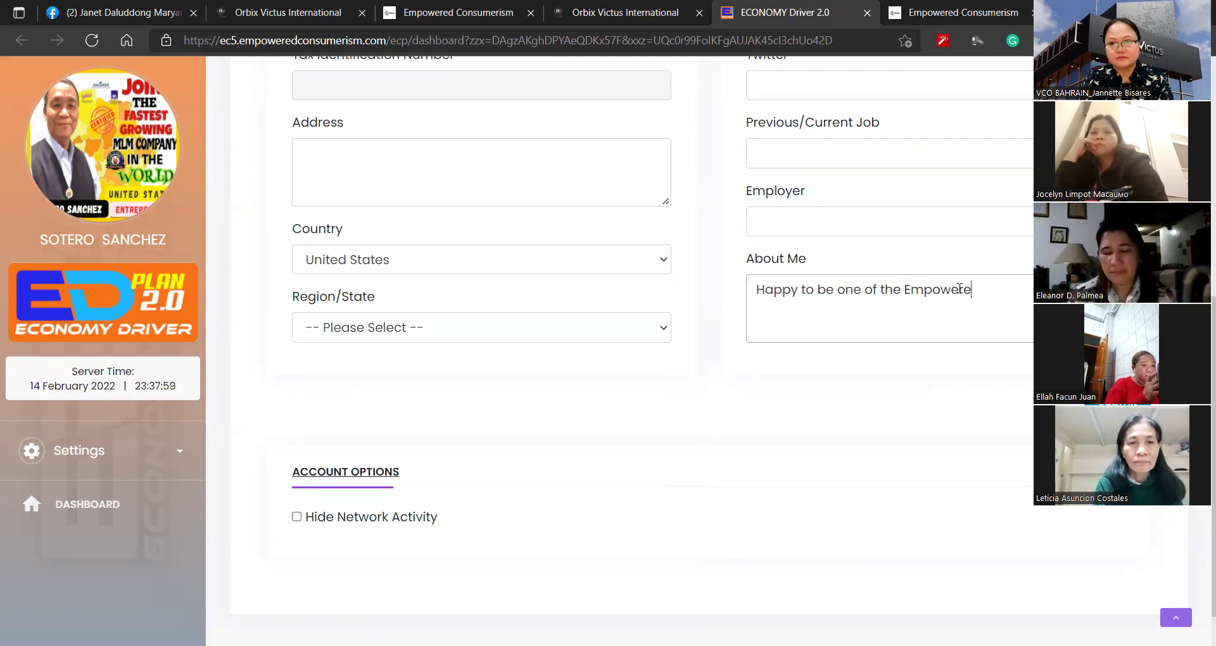
pyautogui.write('d digi')
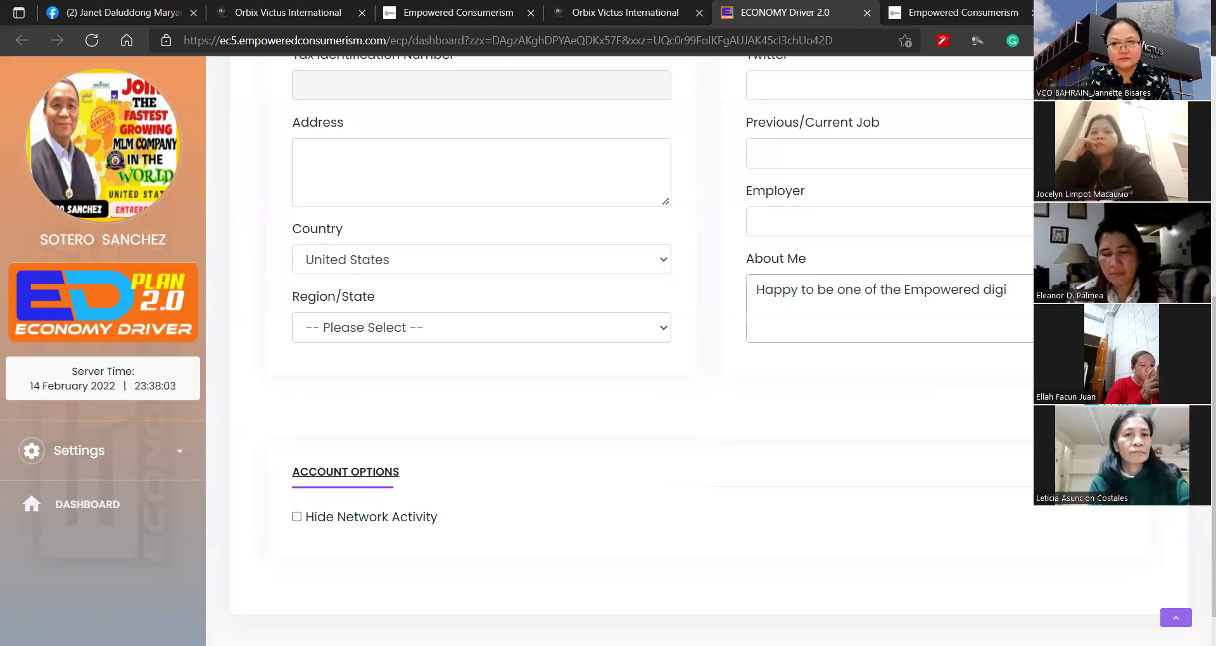
pyautogui.press('BackSpace')
pyautogui.write('D')
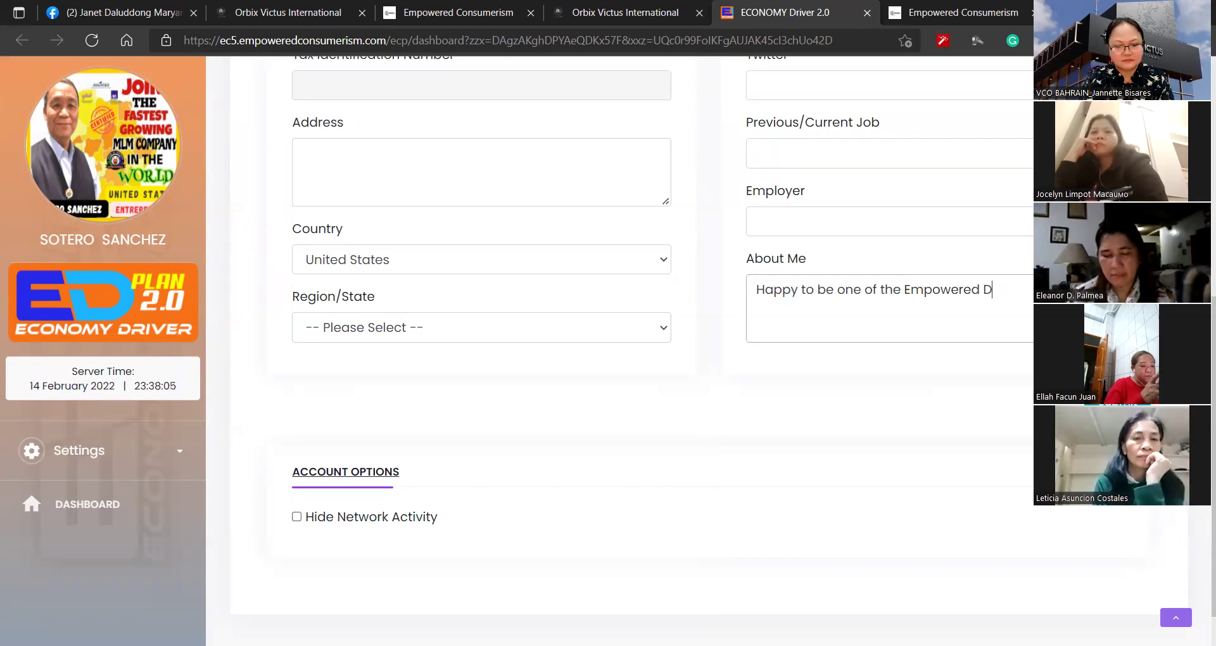
pyautogui.write('igital ')
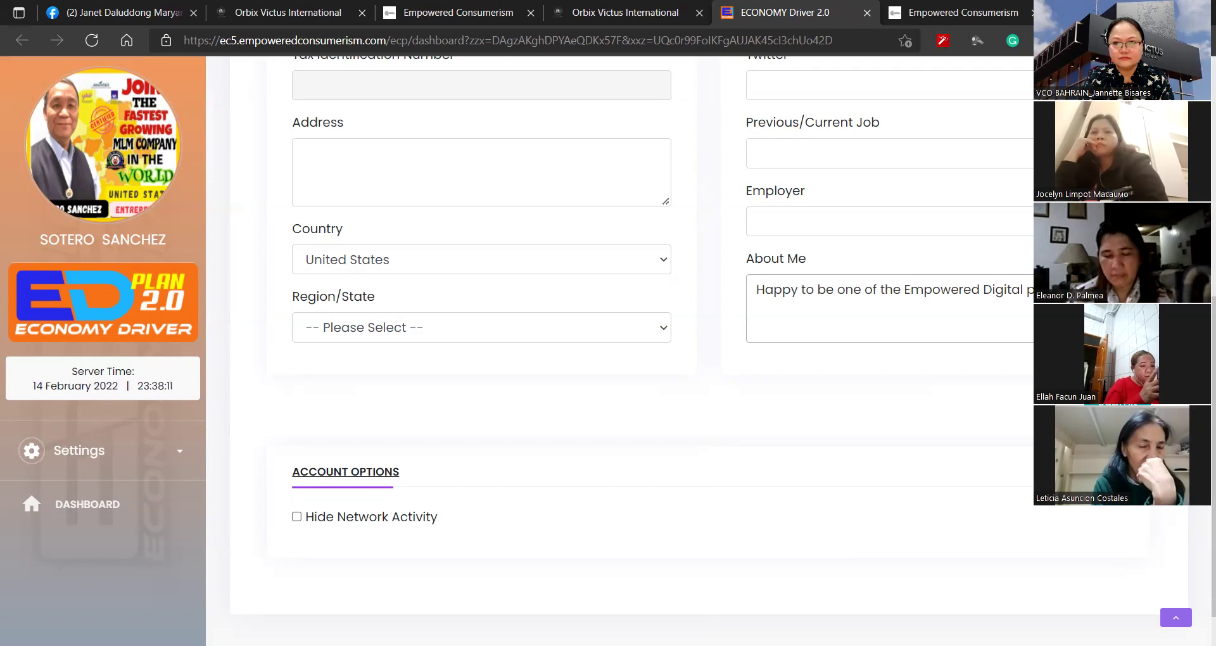
pyautogui.write('P')
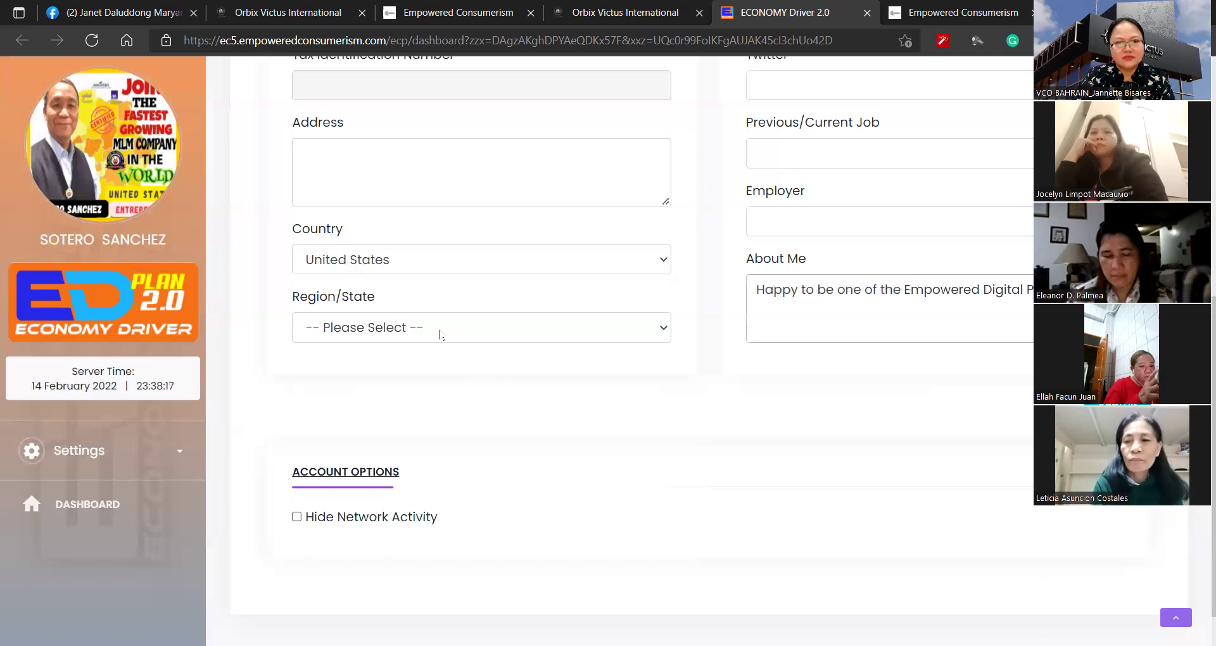
# Step: Select Washington as the profile's Region/State
pyautogui.click(665, 335)
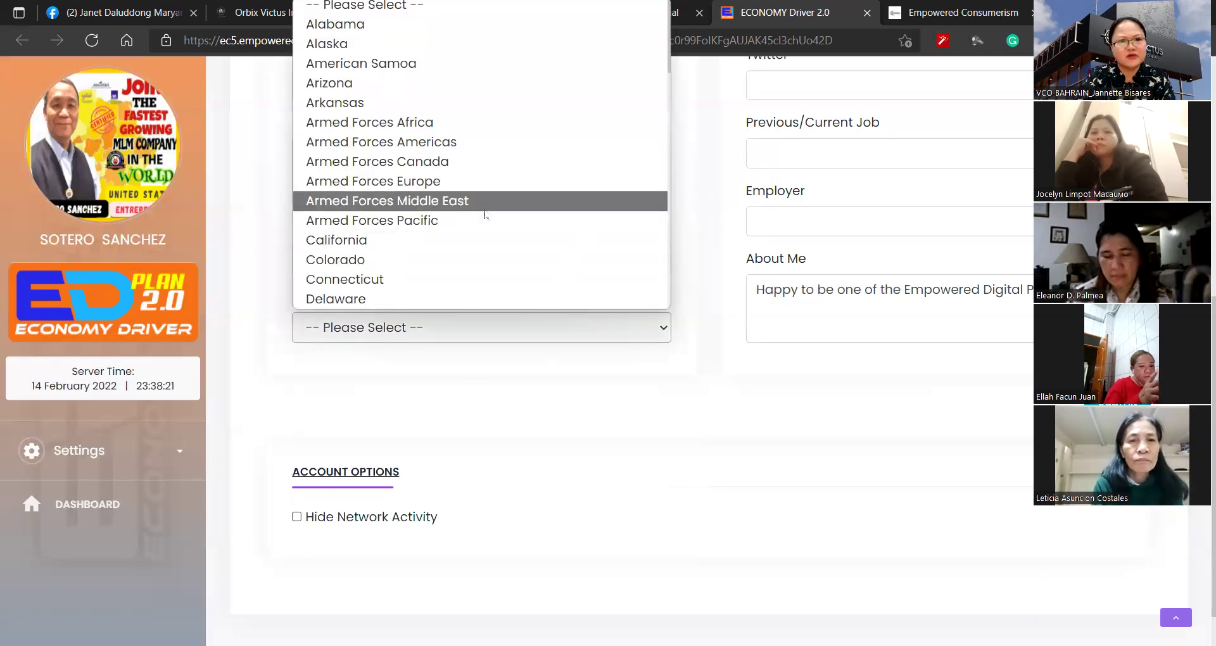
pyautogui.scroll(-4, 483, 217)
pyautogui.scroll(-3, 483, 222)
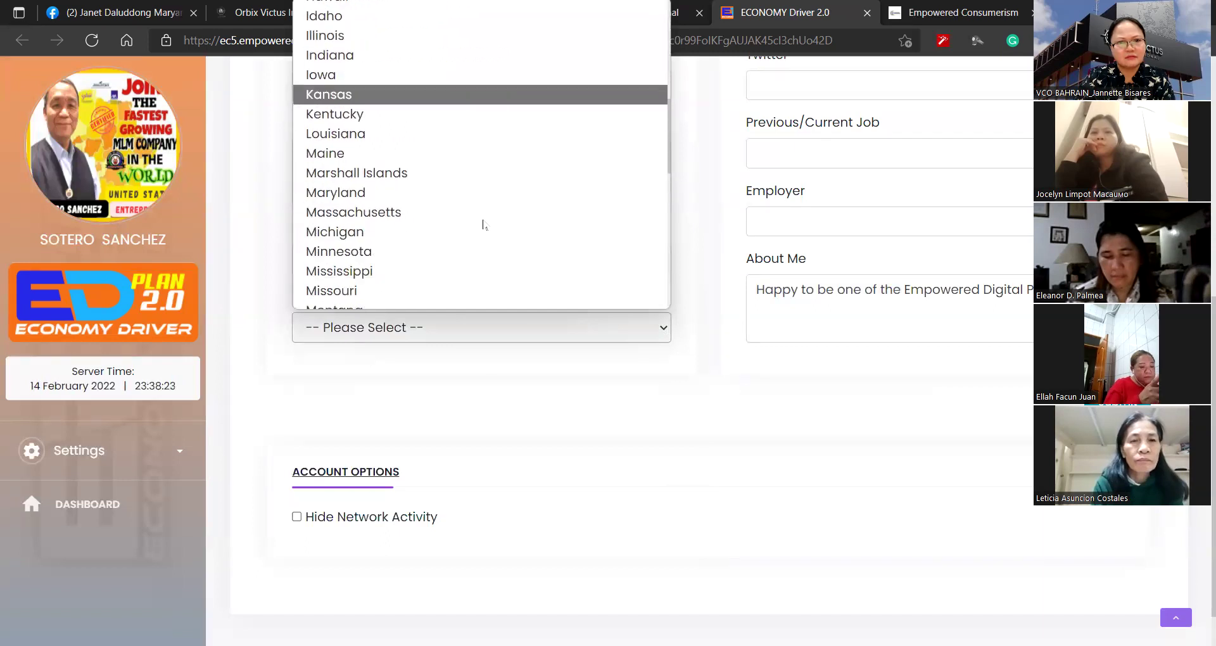
pyautogui.scroll(2, 483, 222)
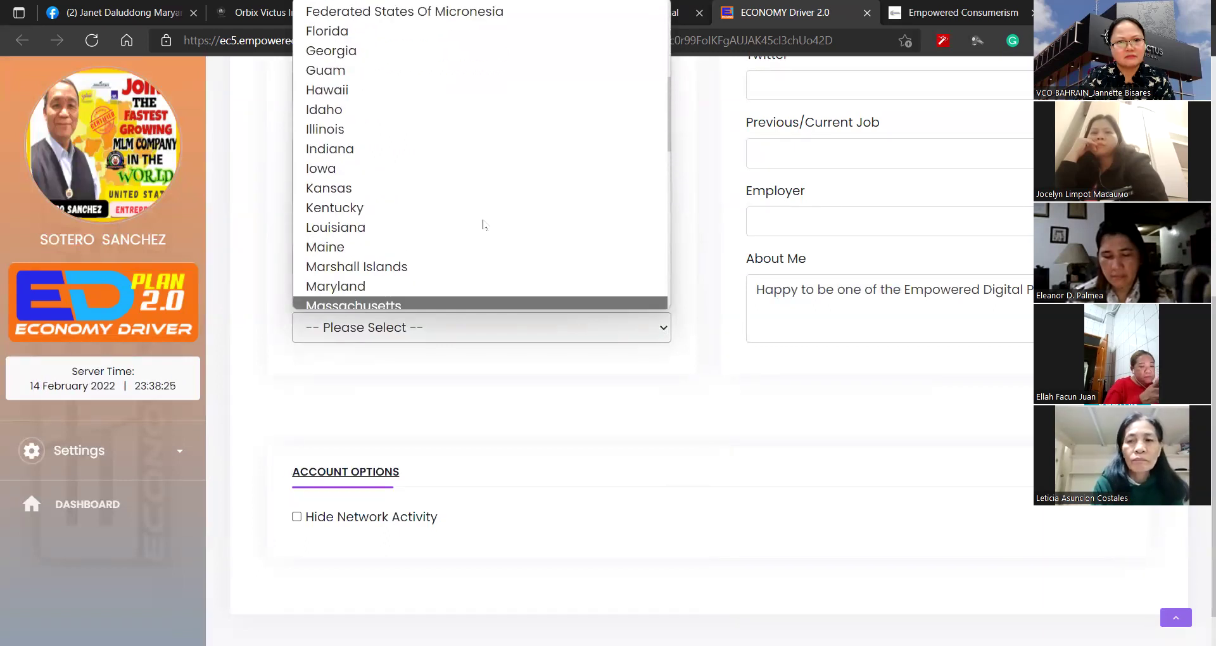
pyautogui.scroll(-7, 483, 225)
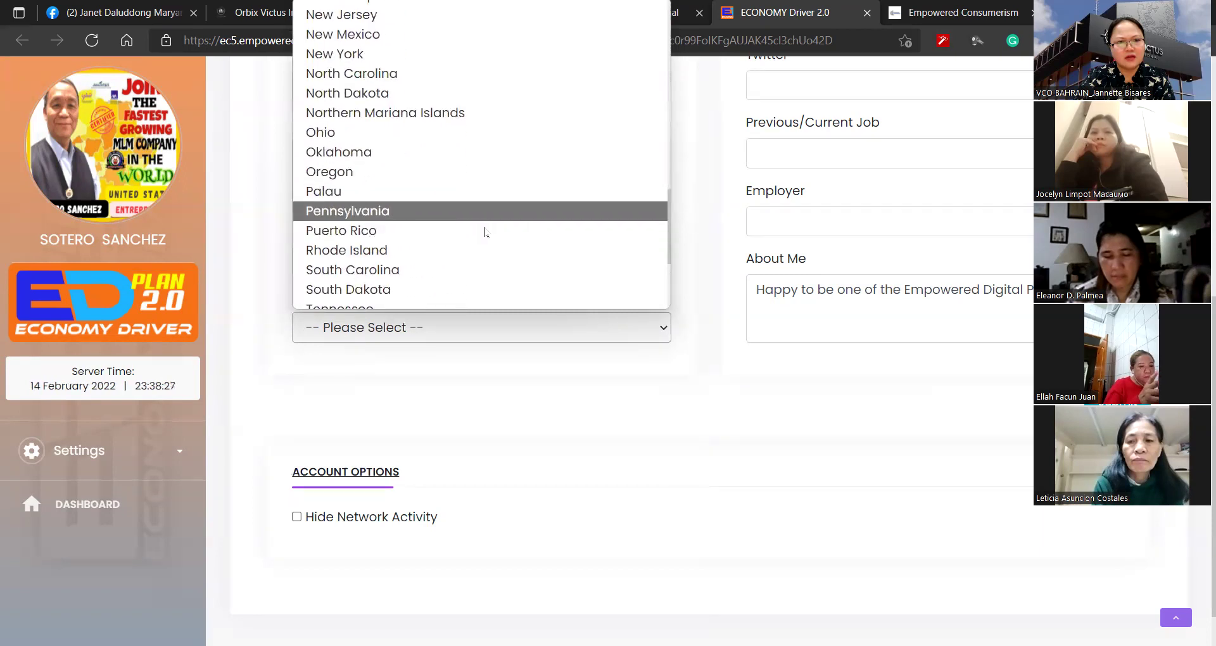
pyautogui.scroll(-3, 483, 231)
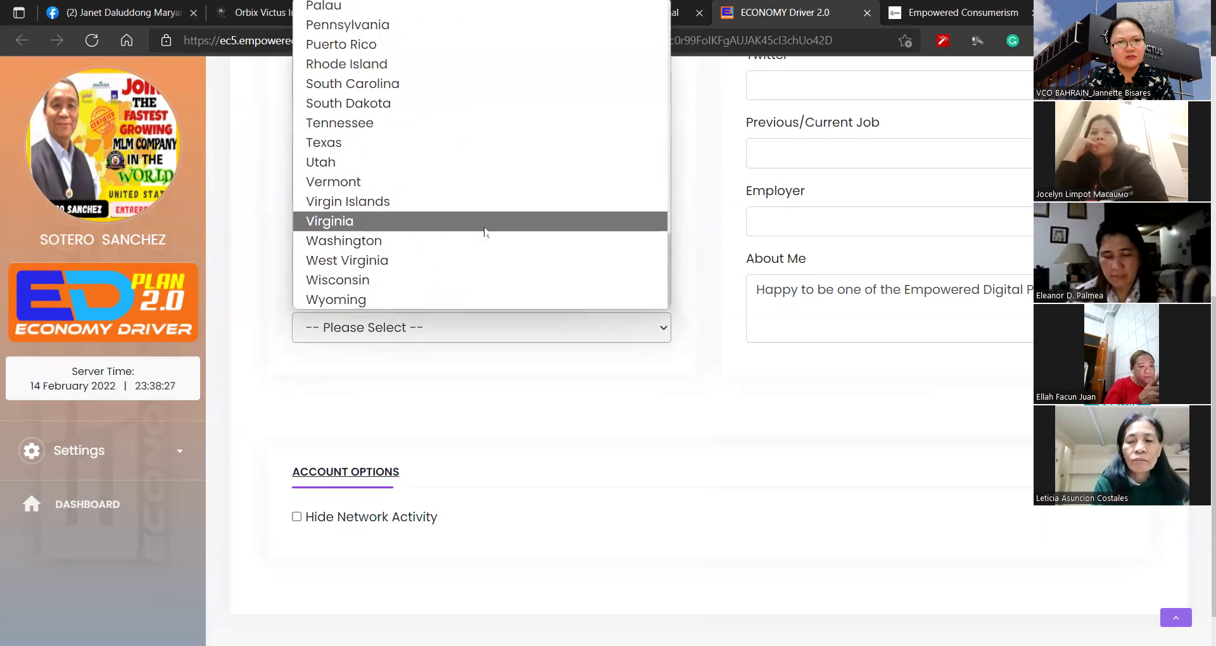
pyautogui.click(378, 245)
pyautogui.scroll(7, 545, 351)
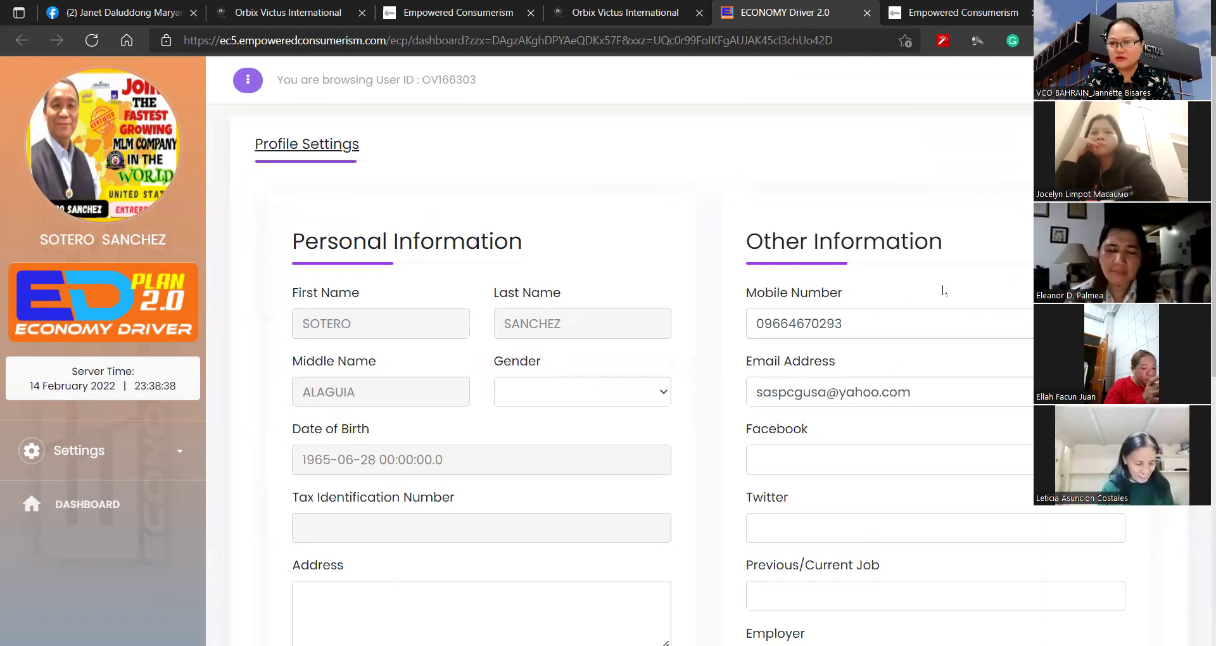
pyautogui.scroll(-5, 943, 290)
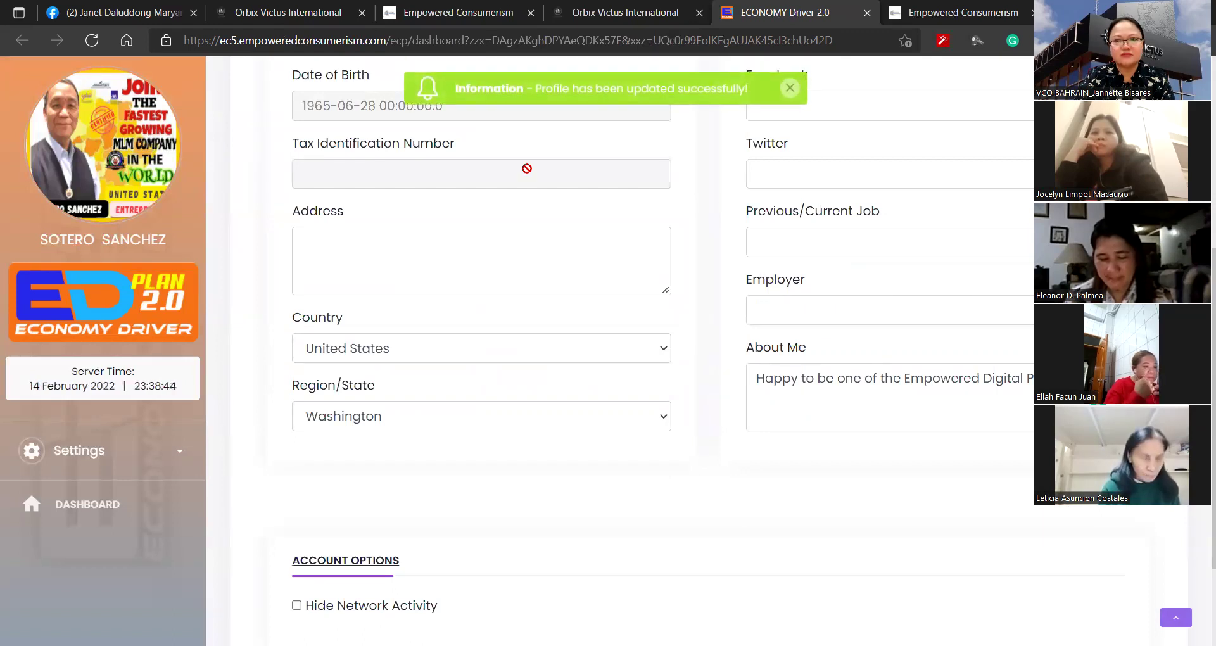
# Step: Dismiss the profile-updated notification and close the extra Empowered Consumerism tab
pyautogui.click(789, 89)
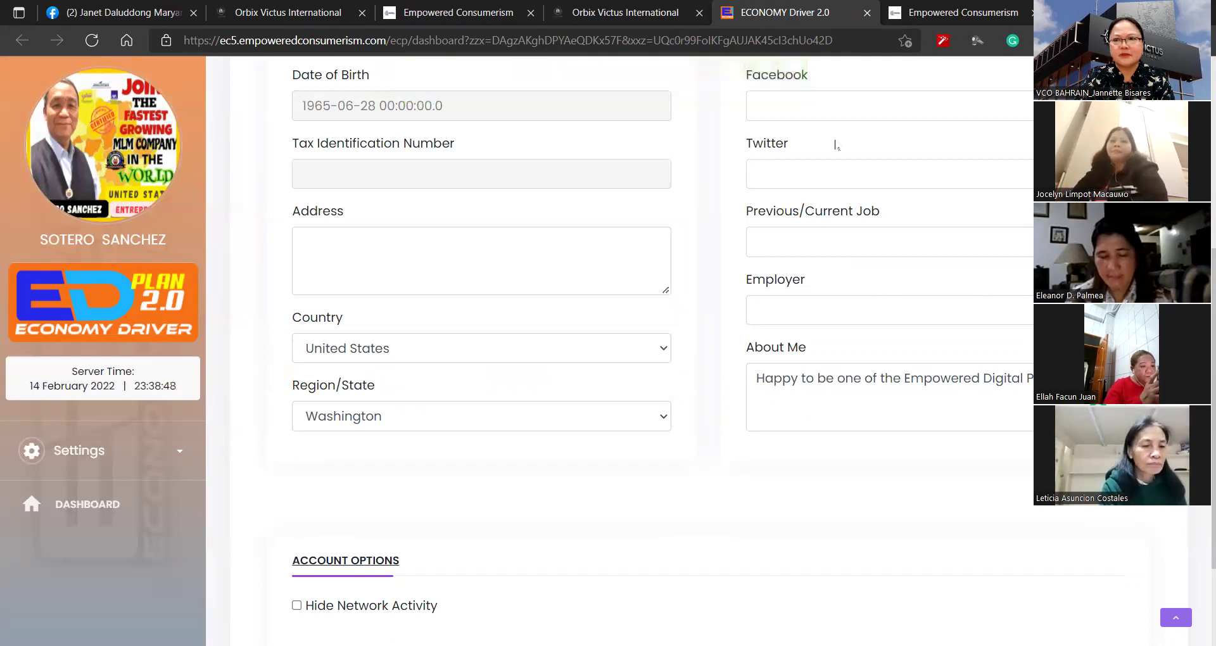
pyautogui.scroll(6, 633, 281)
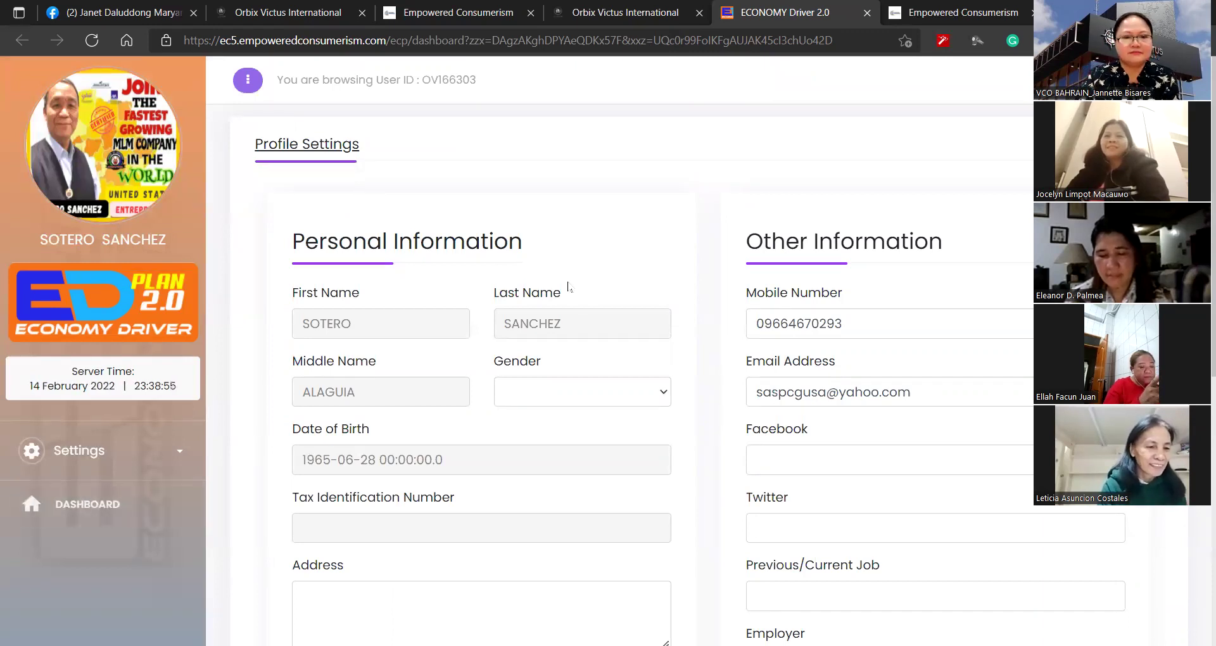
pyautogui.scroll(-8, 568, 287)
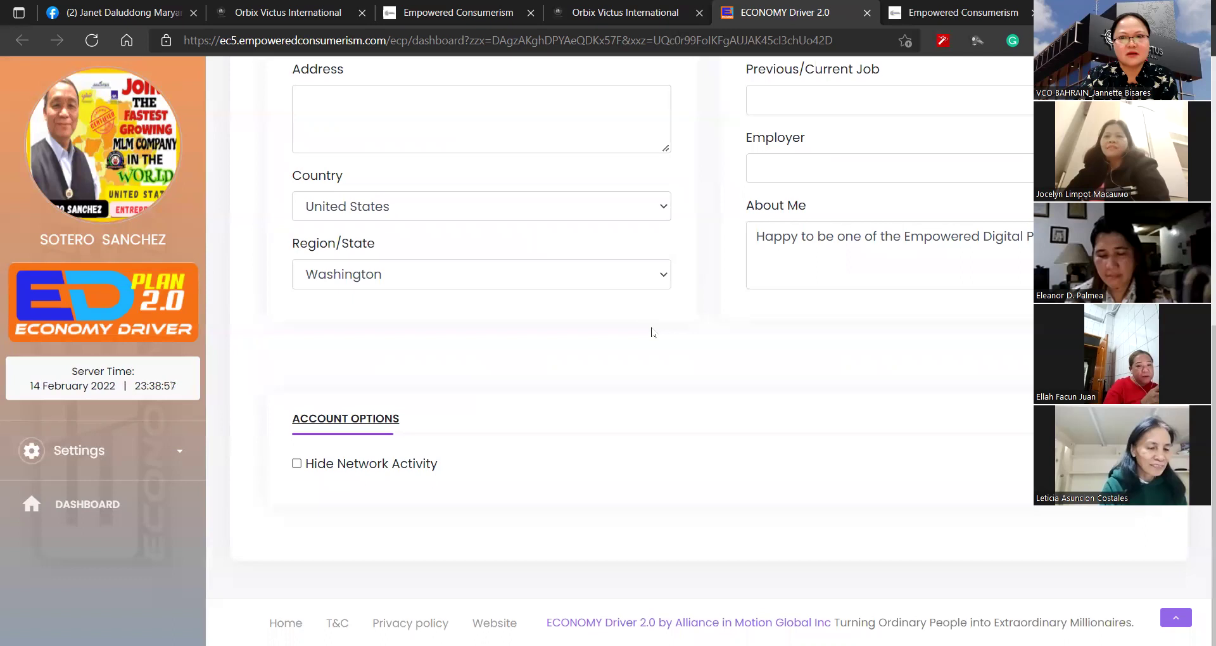
pyautogui.scroll(10, 652, 331)
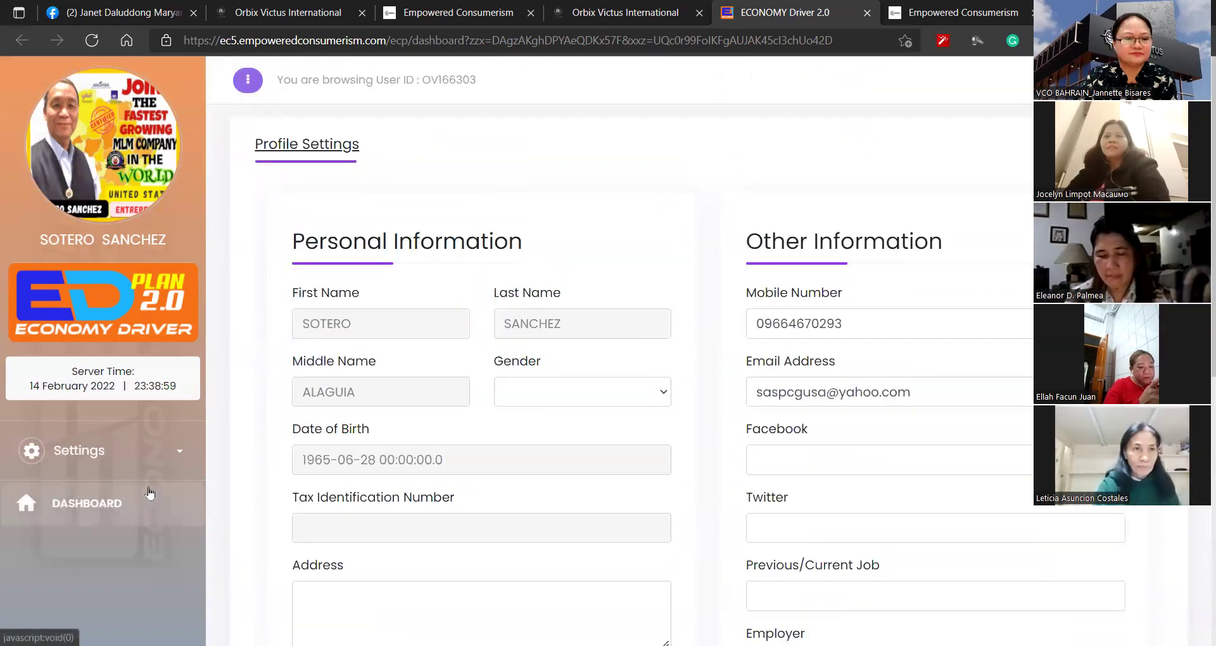
pyautogui.scroll(-5, 480, 179)
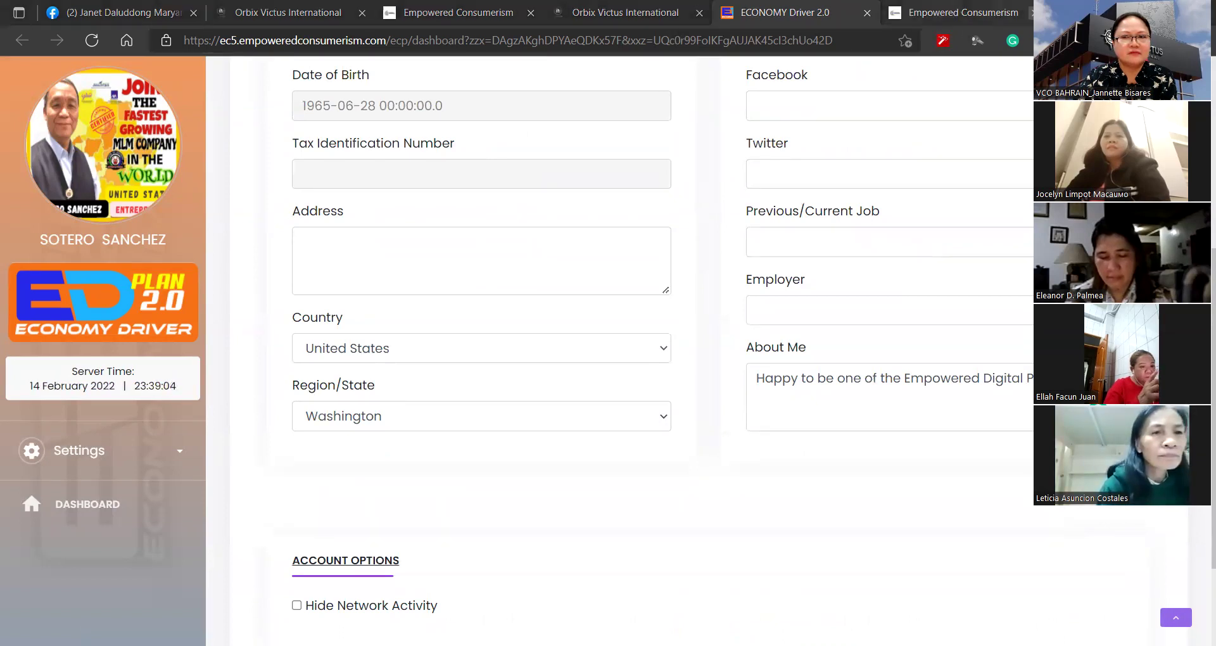
pyautogui.click(1033, 13)
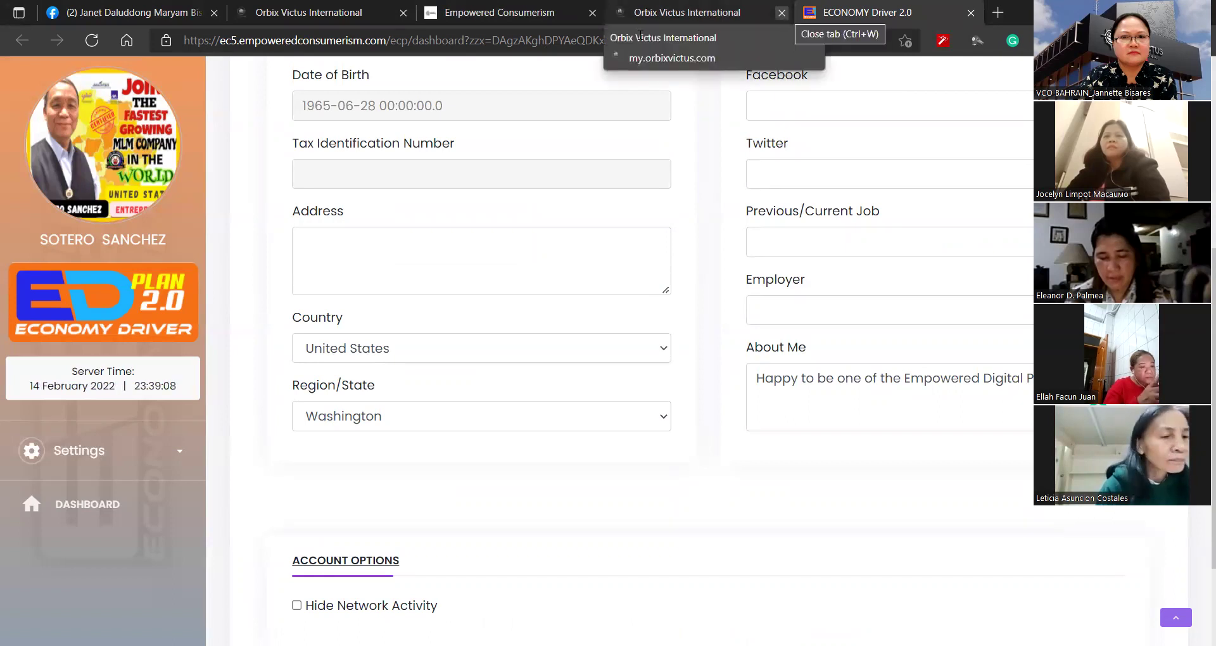
# Step: Close the extra Orbix Victus and Empowered Consumerism tabs and return to the member dashboard
pyautogui.click(781, 12)
pyautogui.click(592, 12)
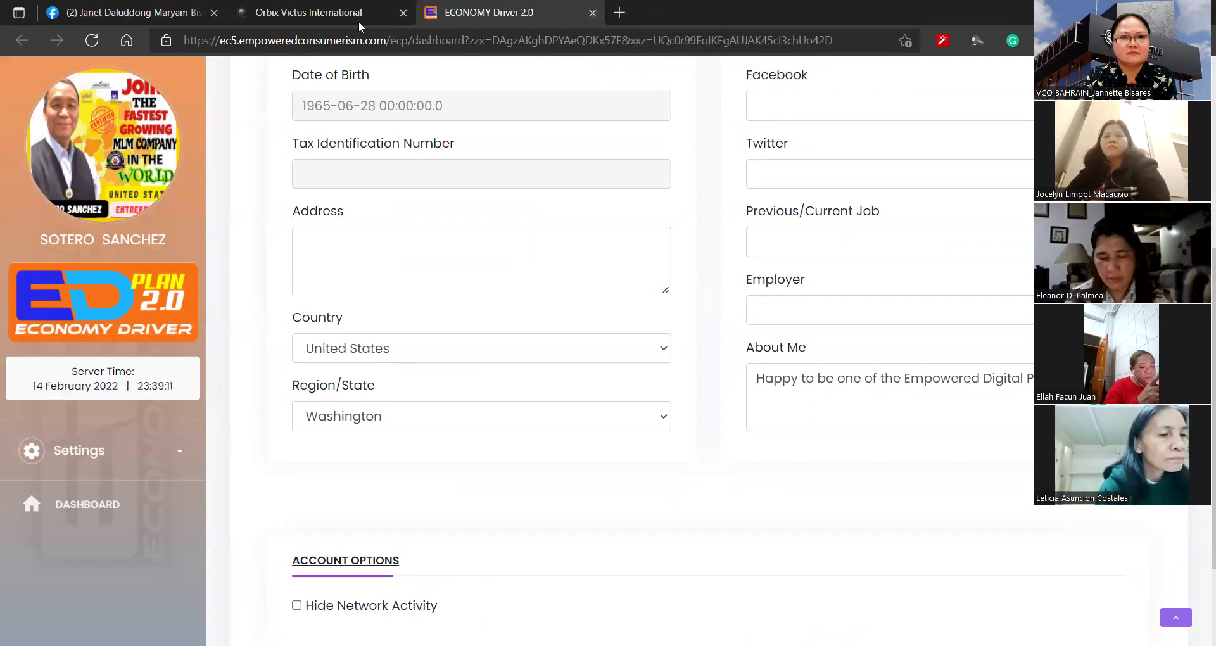
pyautogui.click(339, 13)
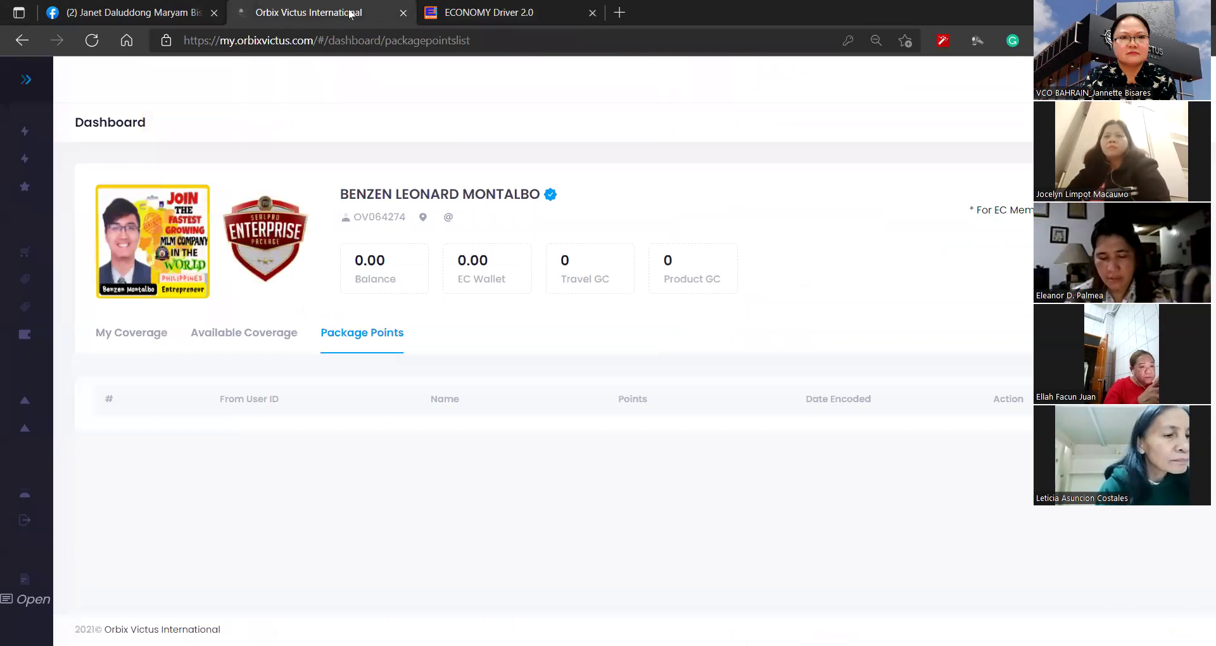
pyautogui.click(403, 12)
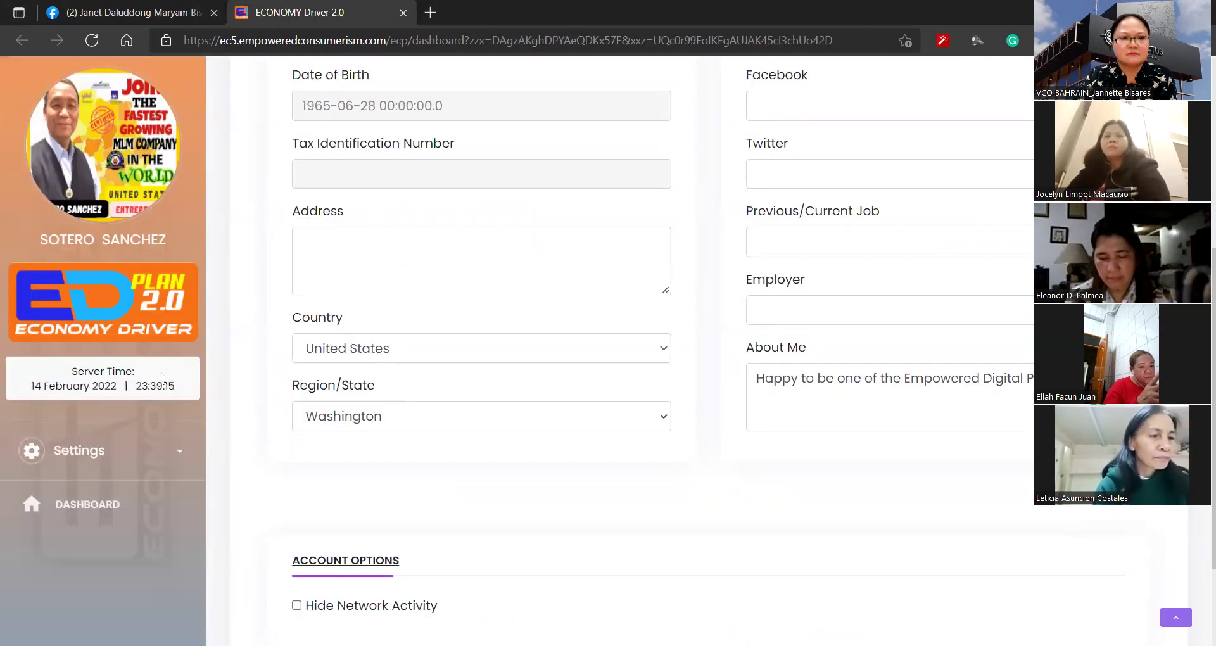
pyautogui.click(109, 503)
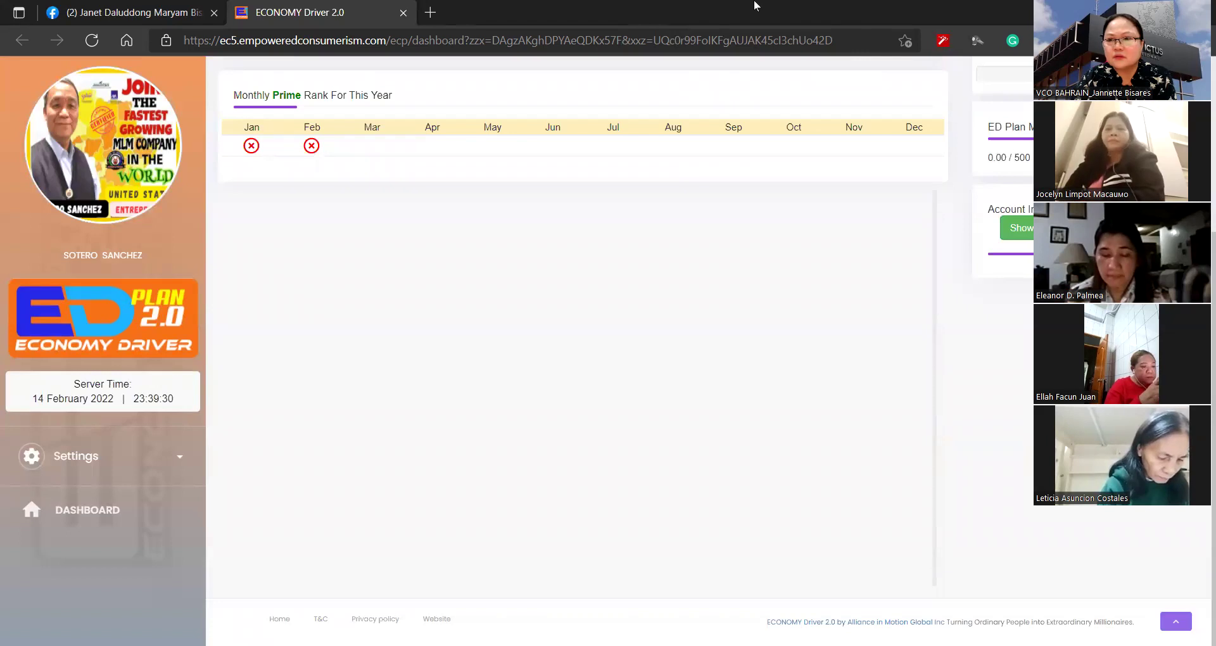
pyautogui.click(1030, 238)
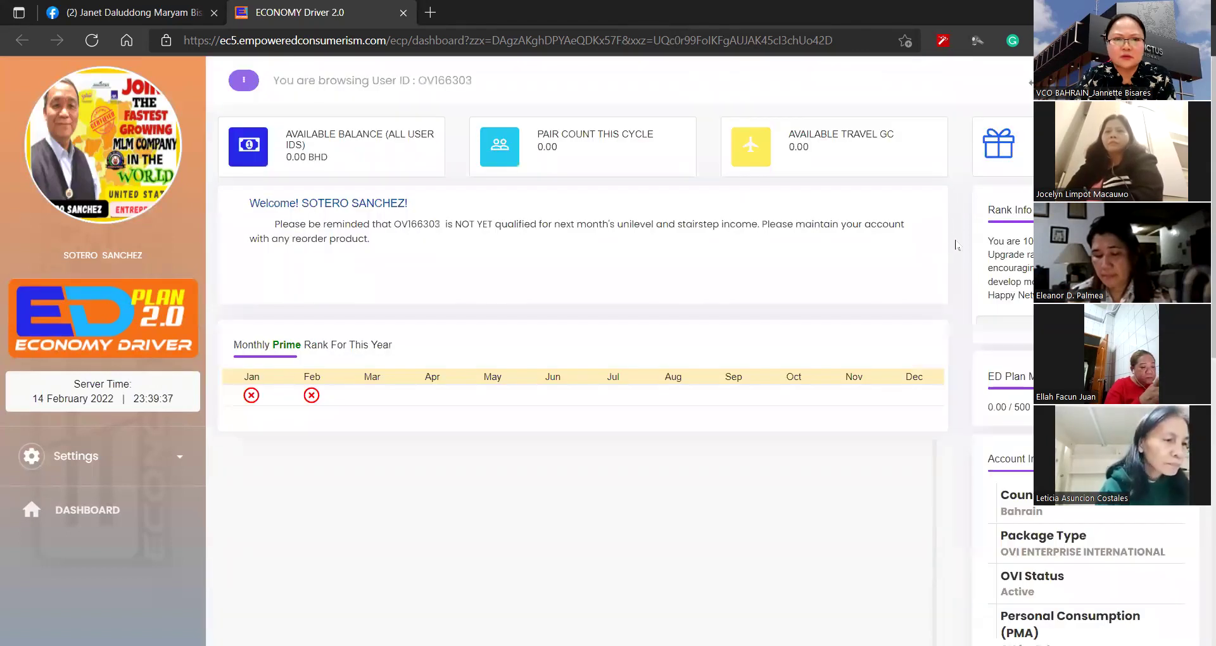
pyautogui.click(1030, 83)
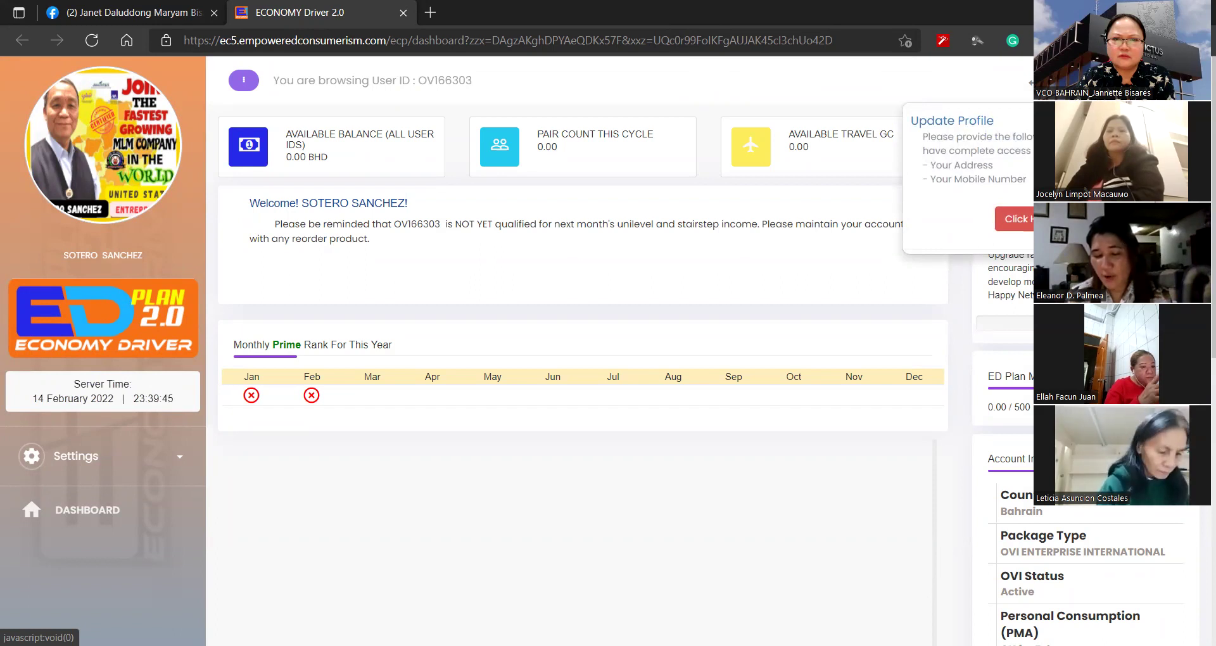
pyautogui.click(486, 524)
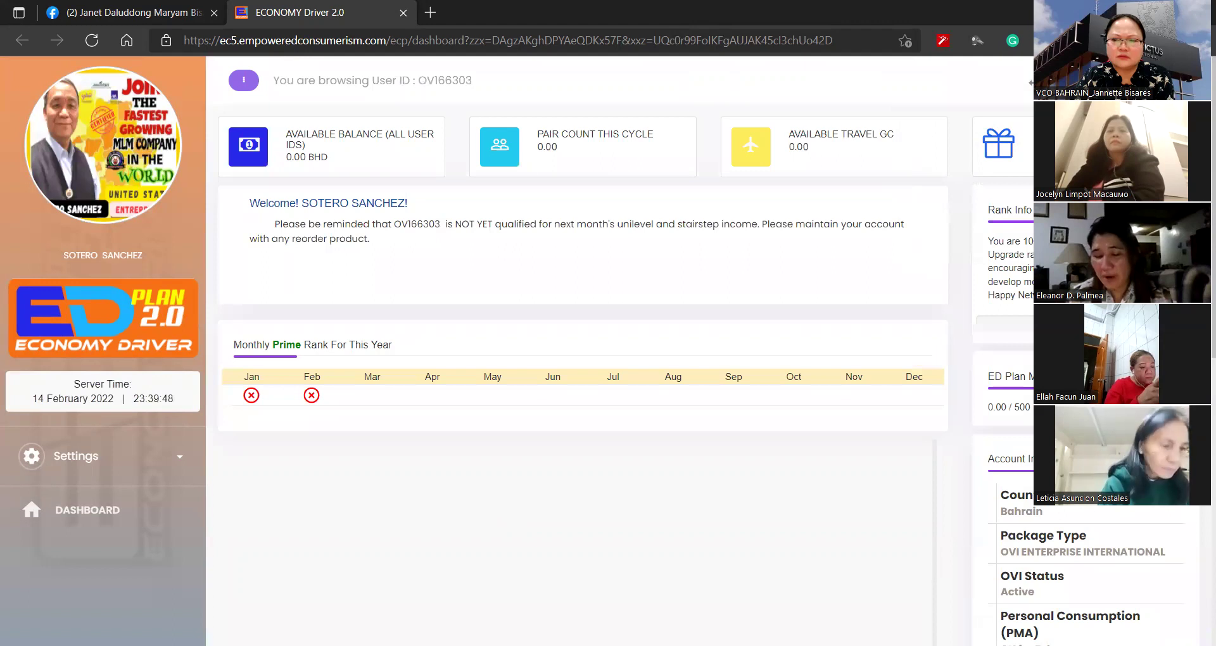
pyautogui.scroll(-3, 582, 348)
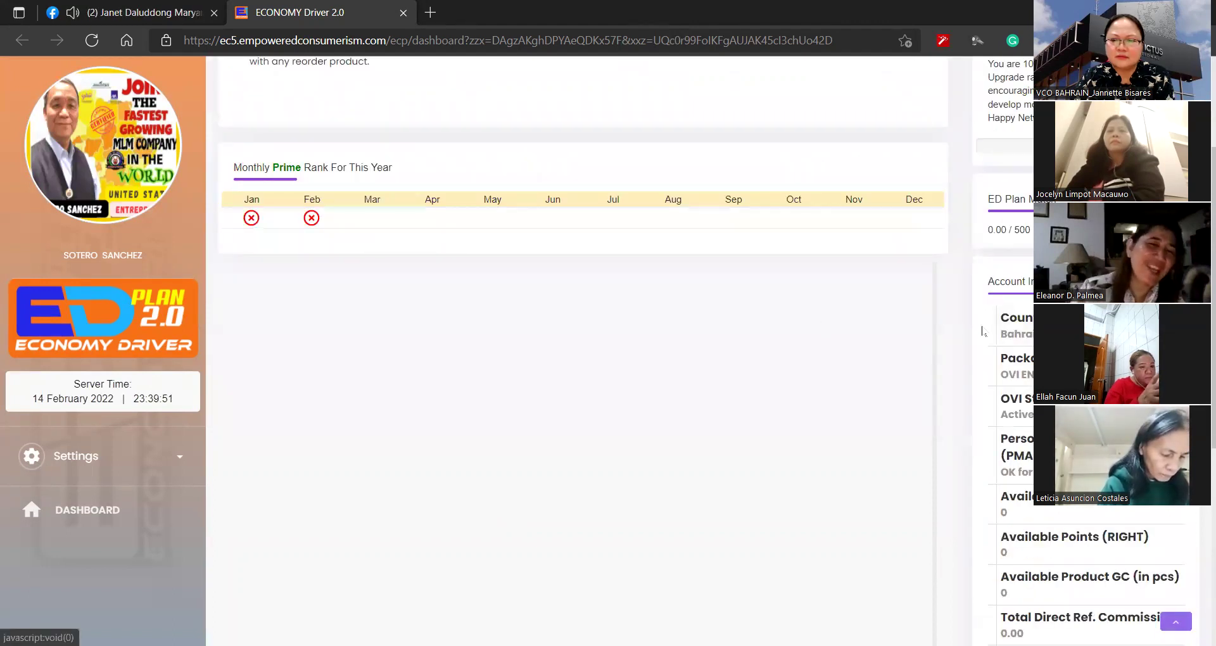
pyautogui.scroll(1, 583, 348)
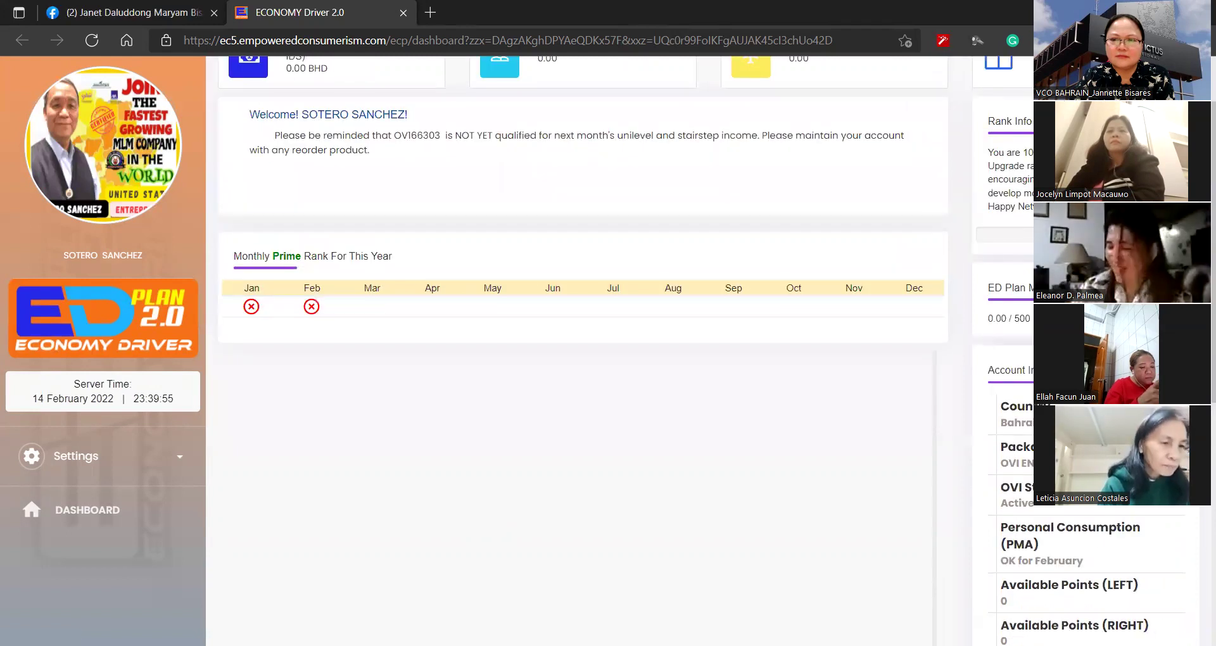
pyautogui.scroll(-4, 537, 379)
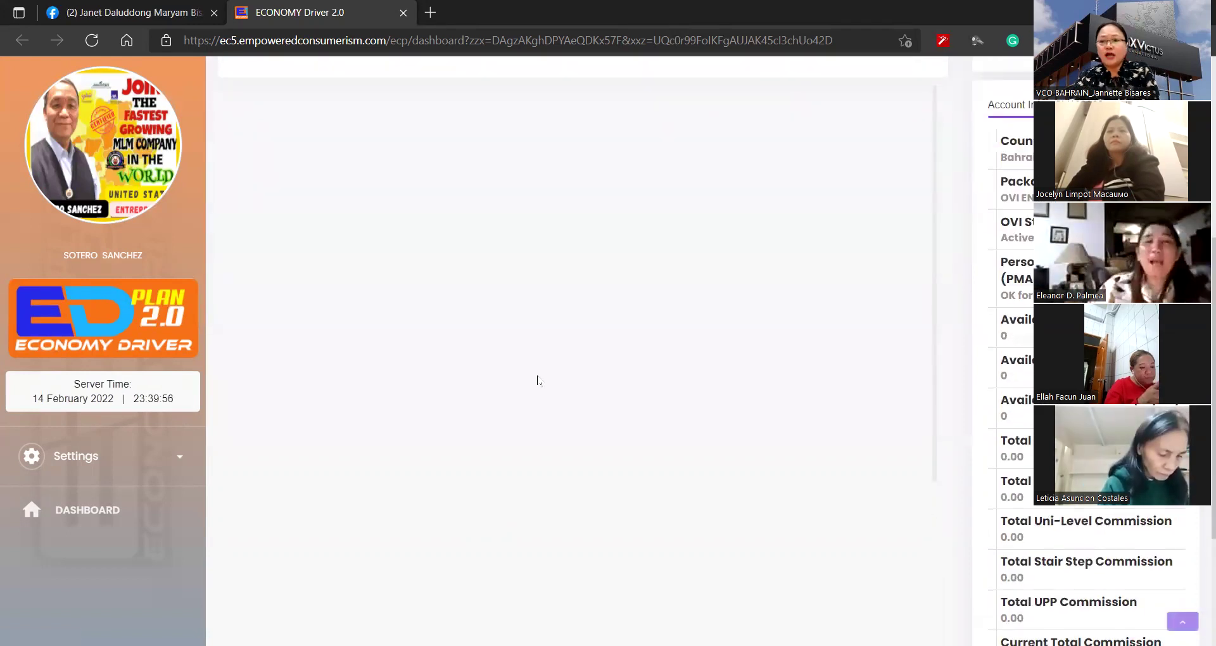
pyautogui.scroll(4, 537, 380)
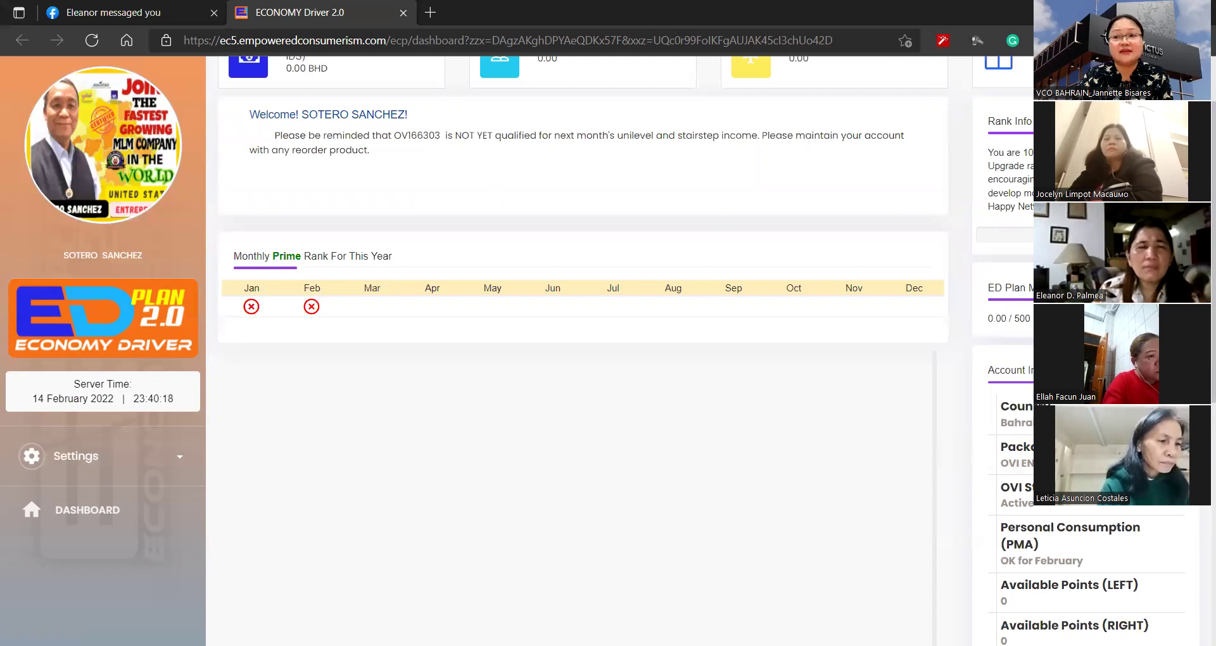
pyautogui.scroll(2, 582, 348)
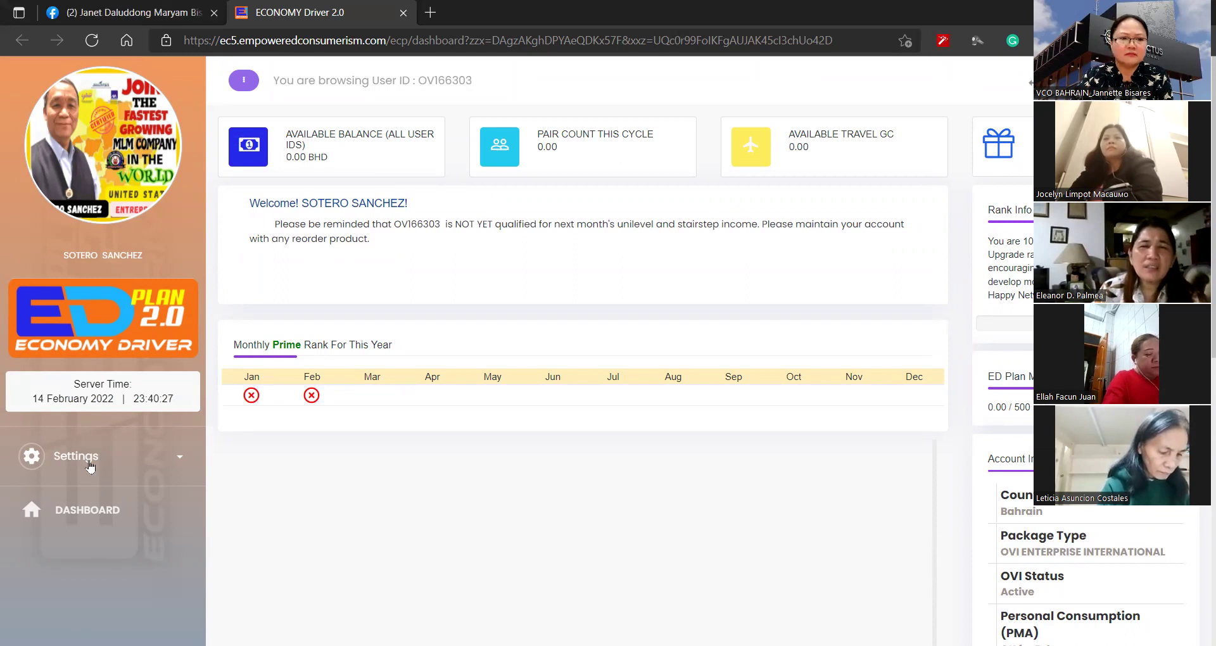
pyautogui.click(95, 510)
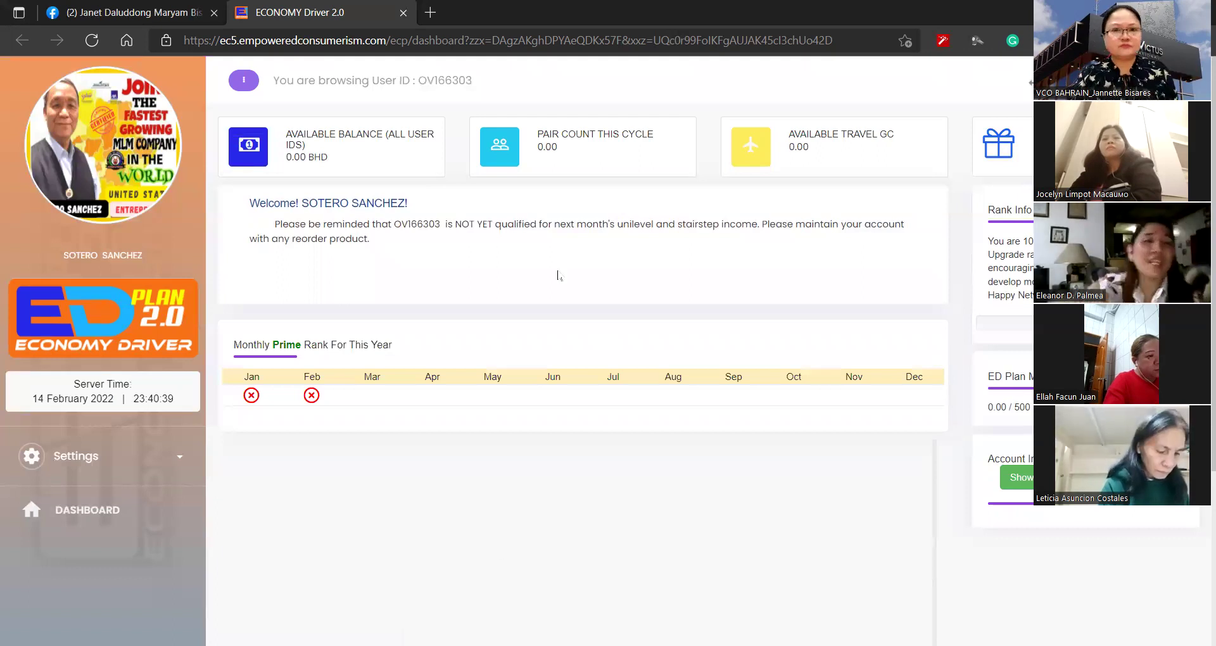
pyautogui.scroll(-4, 505, 340)
pyautogui.scroll(4, 469, 329)
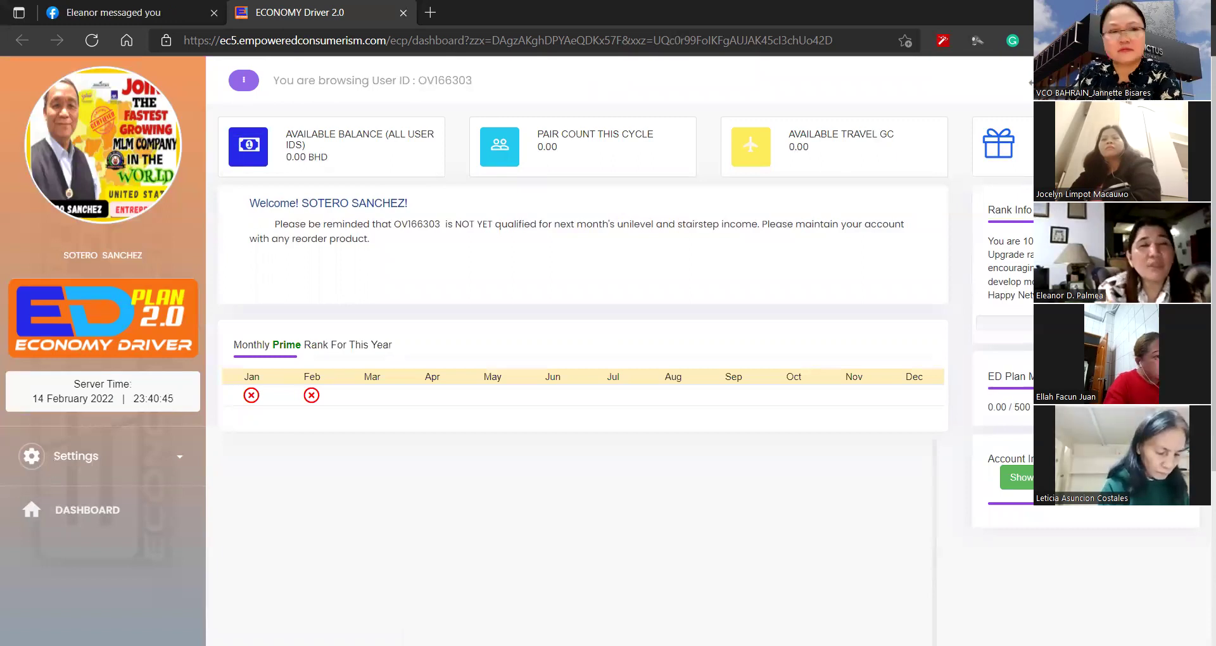
# Step: Accept the Update Profile prompt and submit the member's profile details
pyautogui.click(1013, 219)
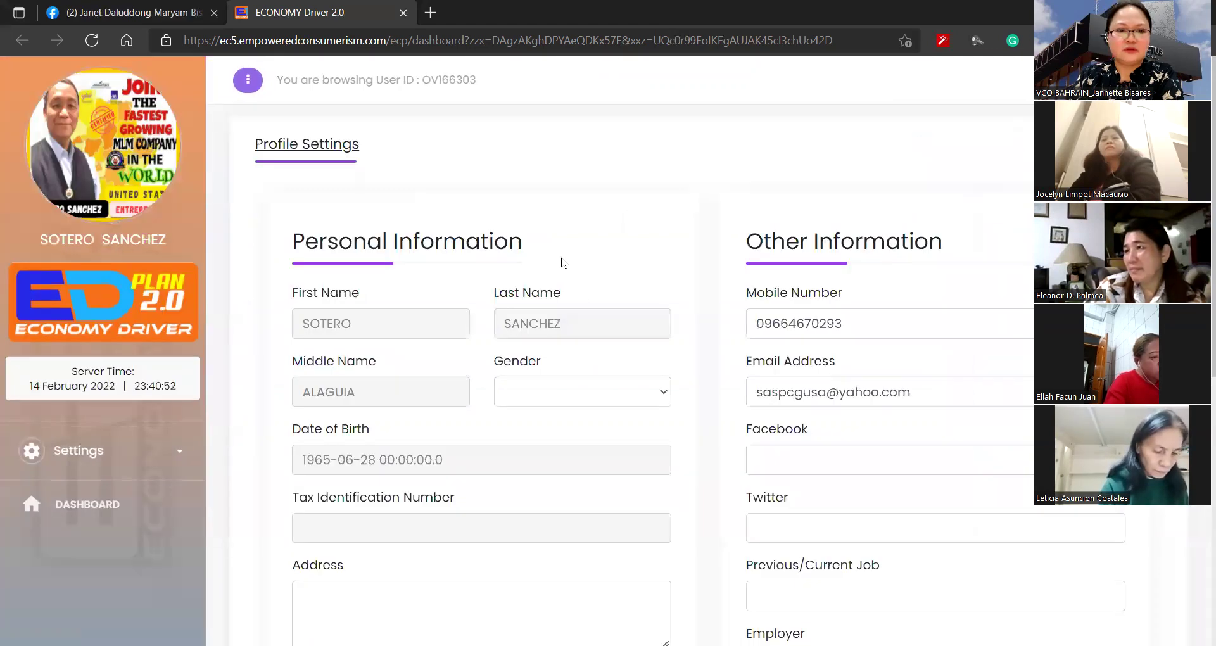
pyautogui.scroll(-4, 545, 265)
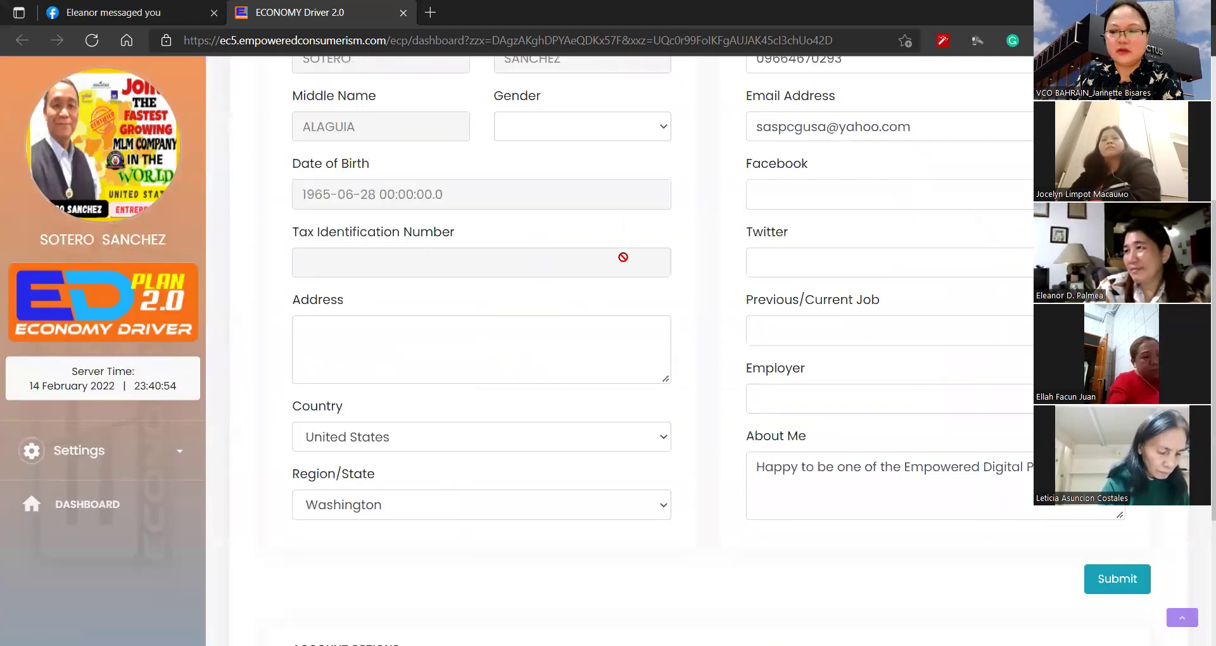
pyautogui.click(1117, 579)
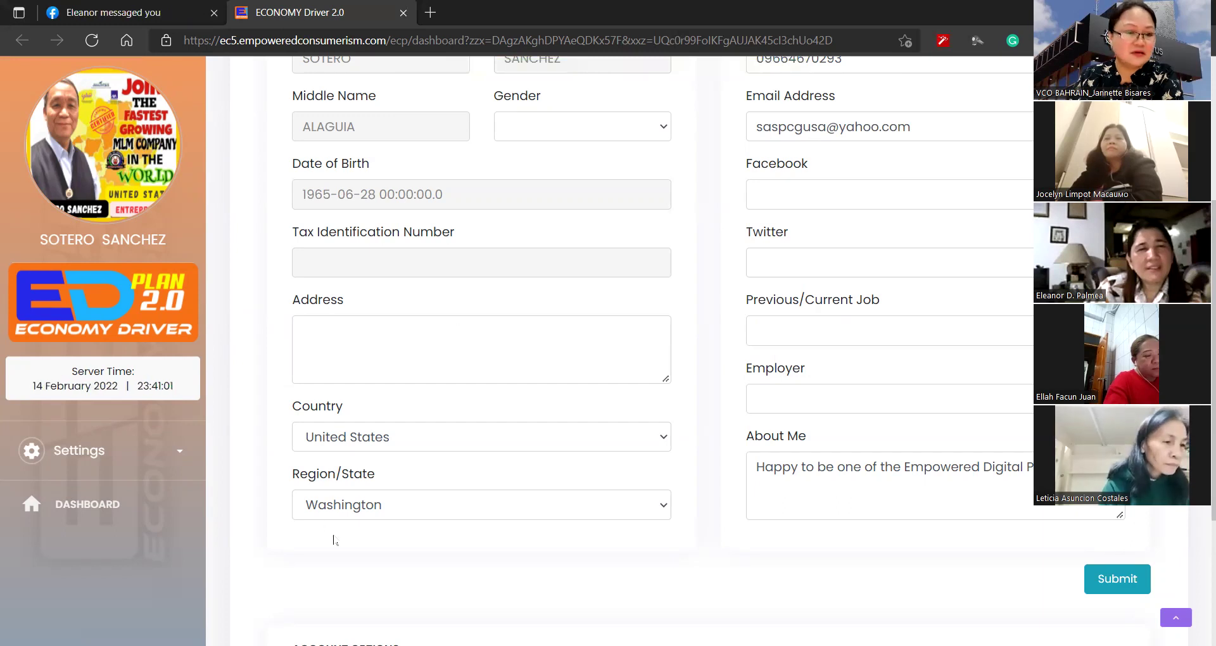
# Step: Check the Facebook tab, then return to the ECONOMY Driver portal
pyautogui.scroll(4, 384, 494)
pyautogui.scroll(1, 384, 493)
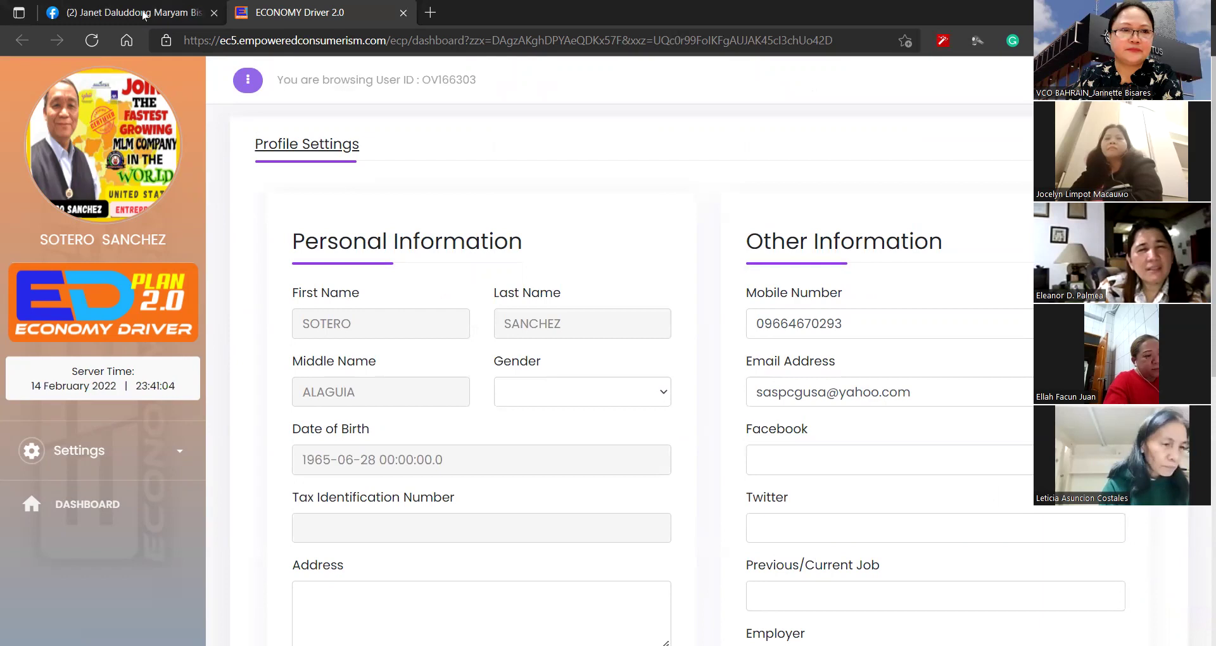
pyautogui.click(104, 13)
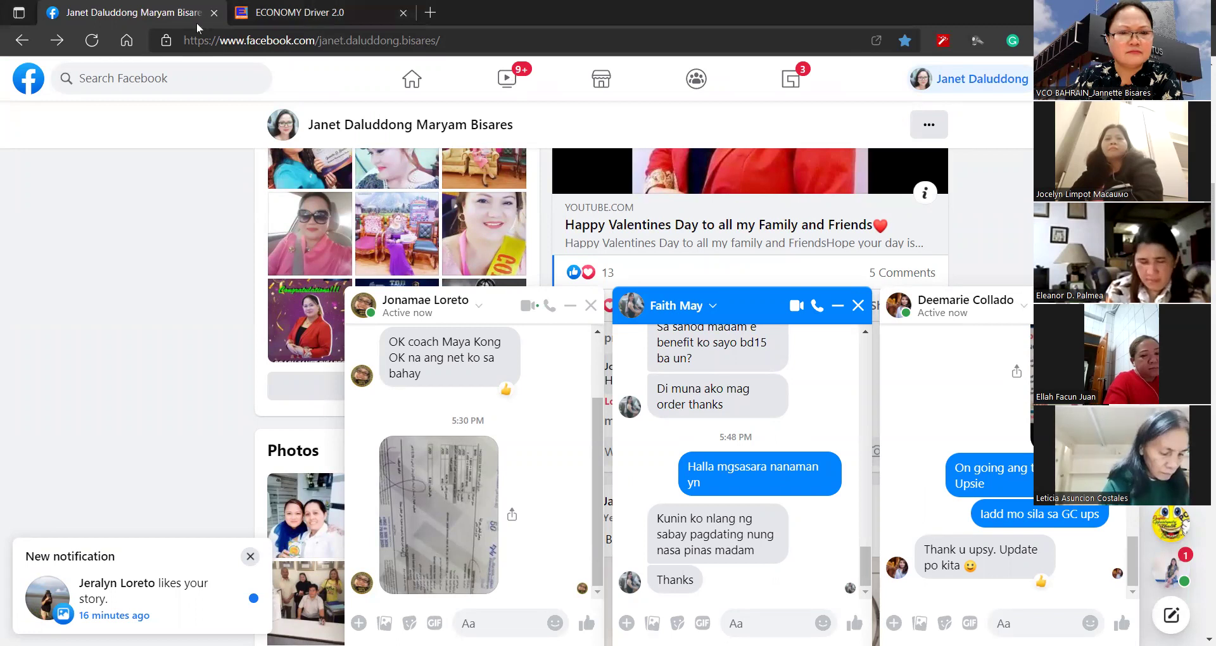
pyautogui.click(285, 13)
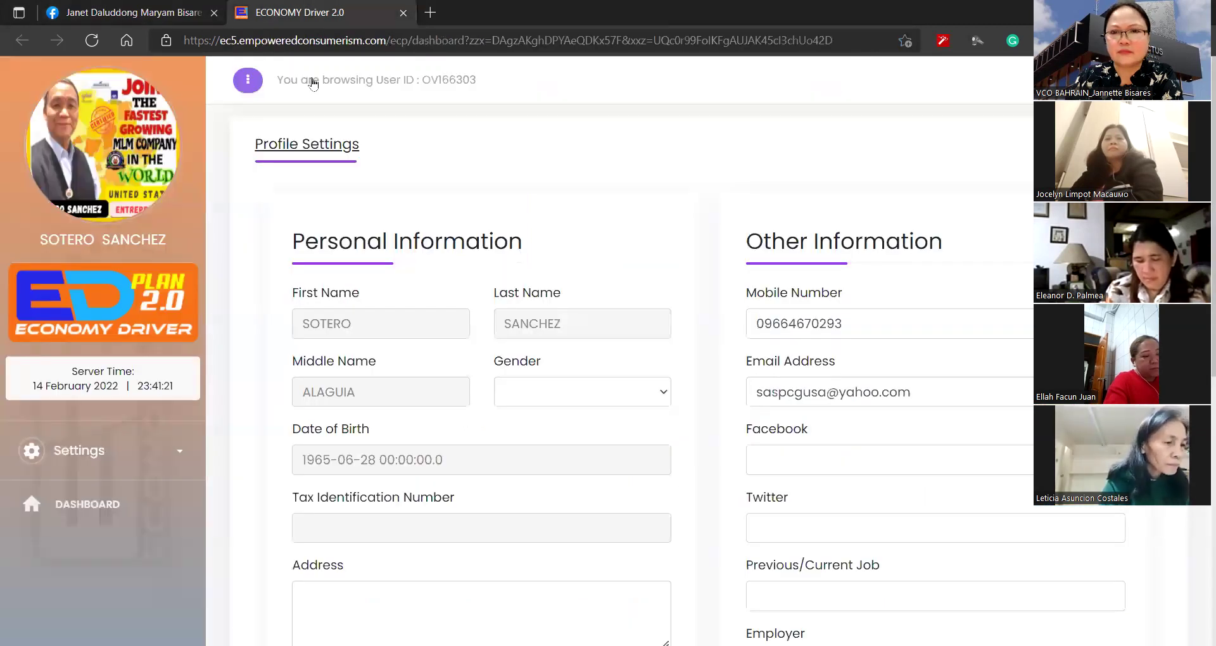
# Step: Clear the address suggestions and profile-updated confirmation, then return to the member dashboard
pyautogui.click(854, 42)
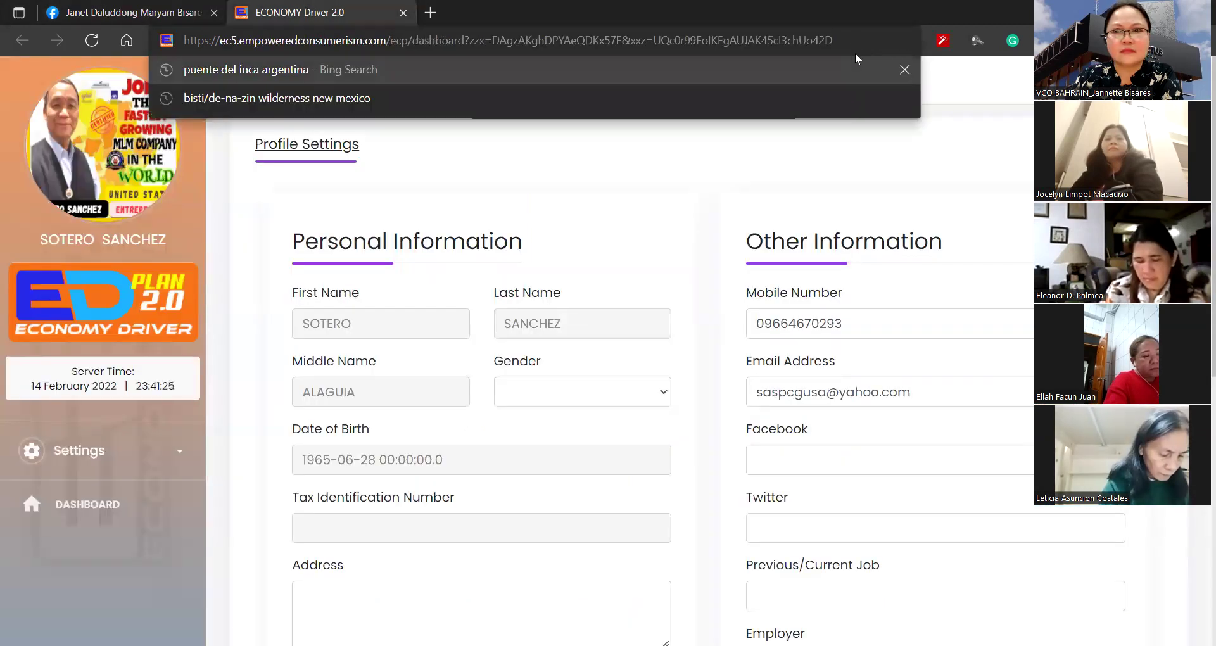
pyautogui.click(969, 157)
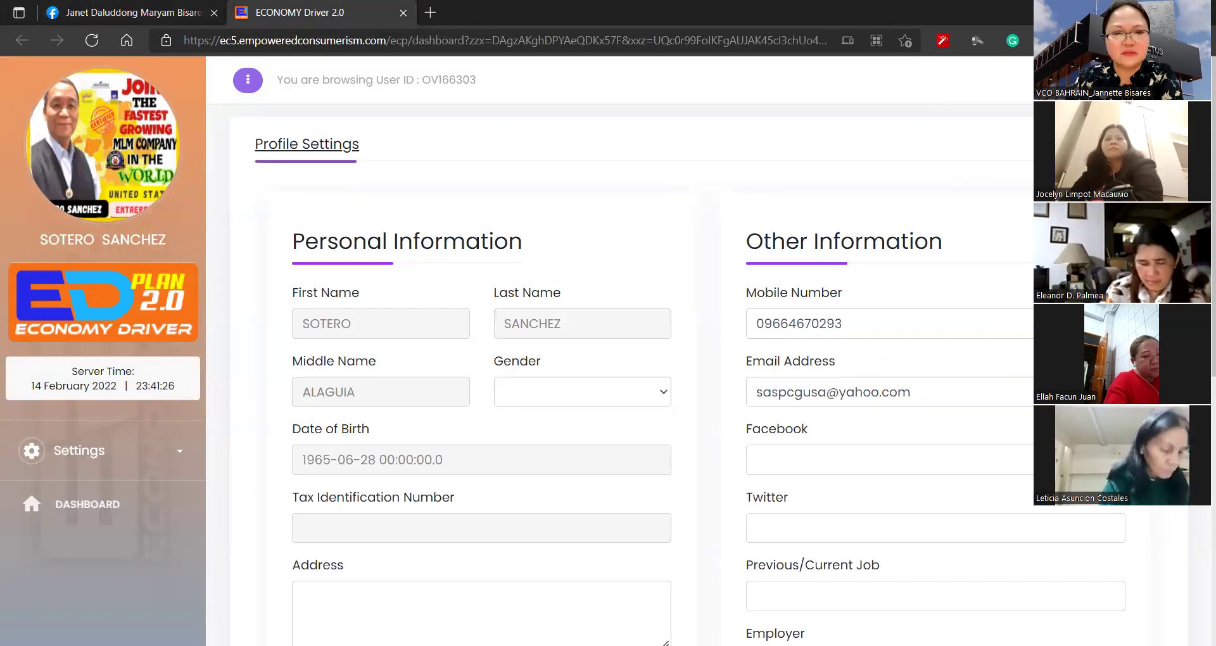
pyautogui.scroll(-8, 661, 265)
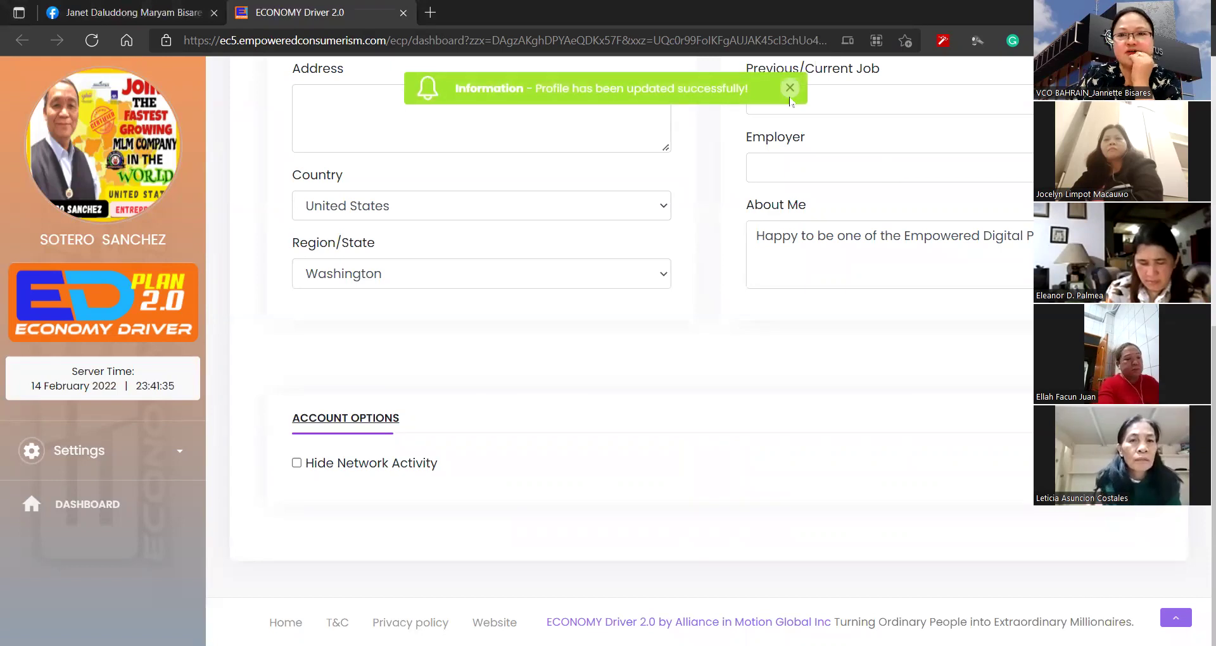
pyautogui.click(789, 89)
pyautogui.scroll(5, 672, 337)
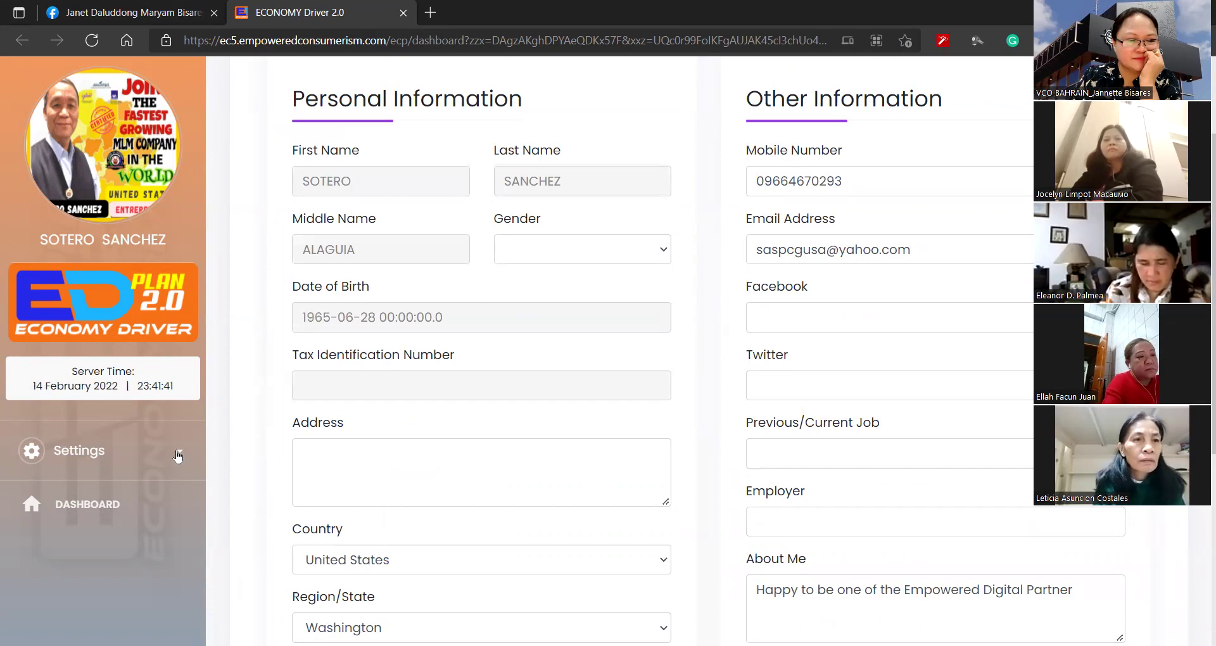
pyautogui.click(118, 499)
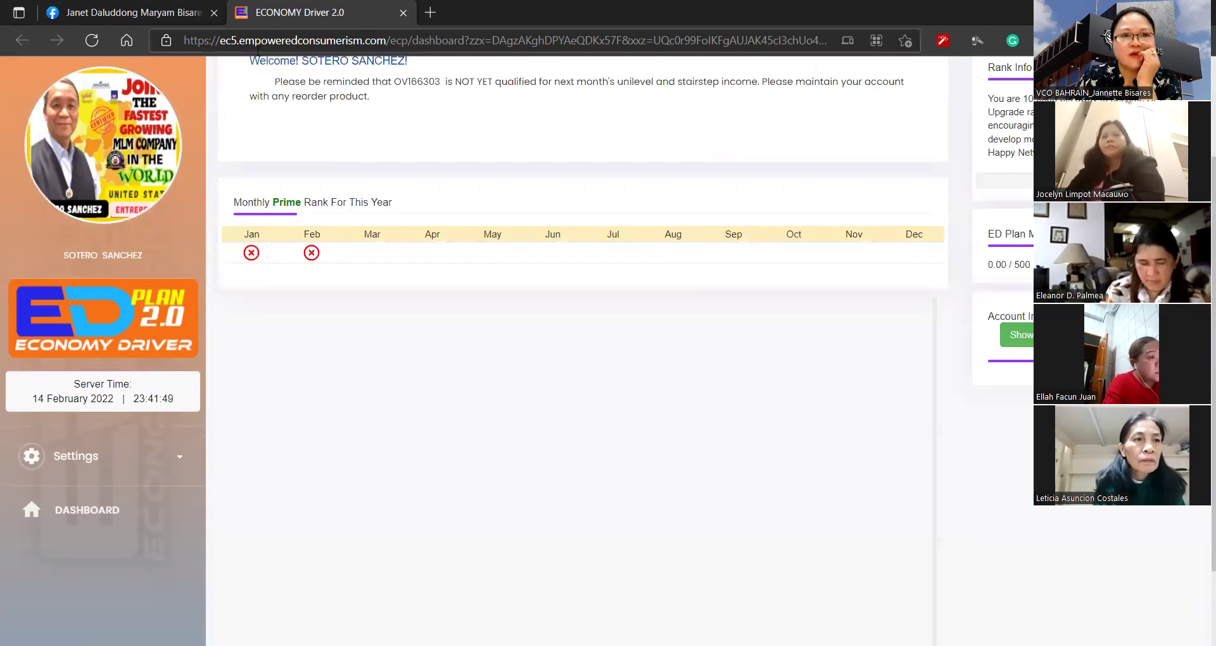
# Step: Expand the sidebar Settings options, then reload the member dashboard
pyautogui.scroll(3, 410, 307)
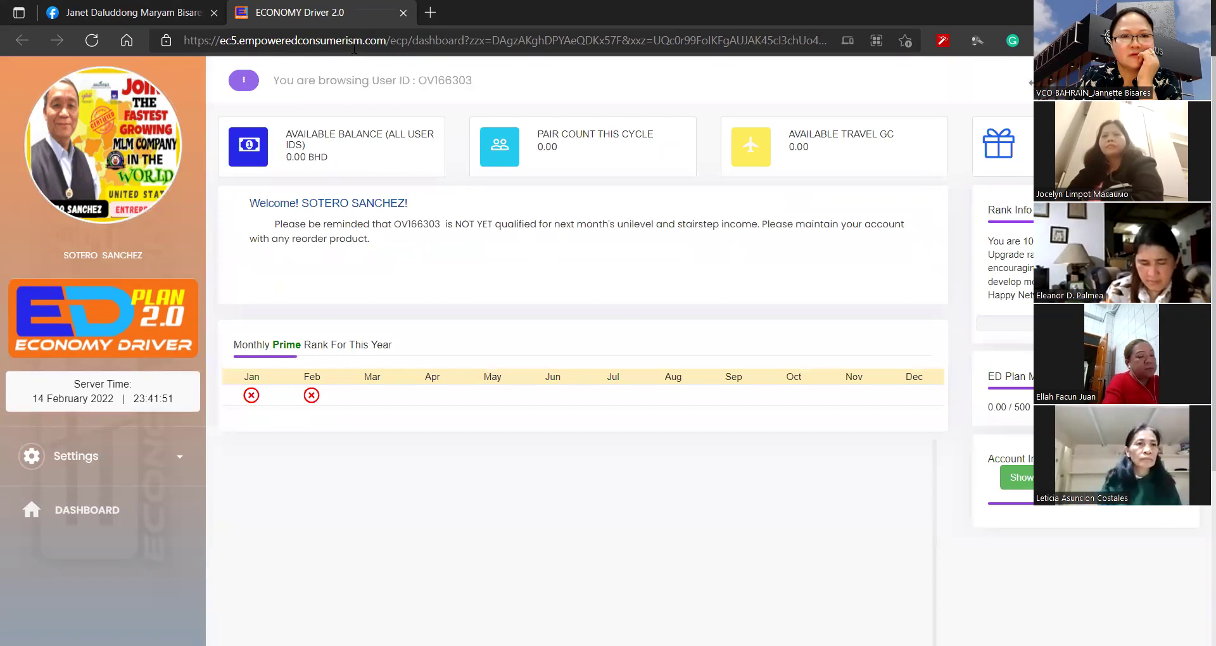
pyautogui.click(179, 457)
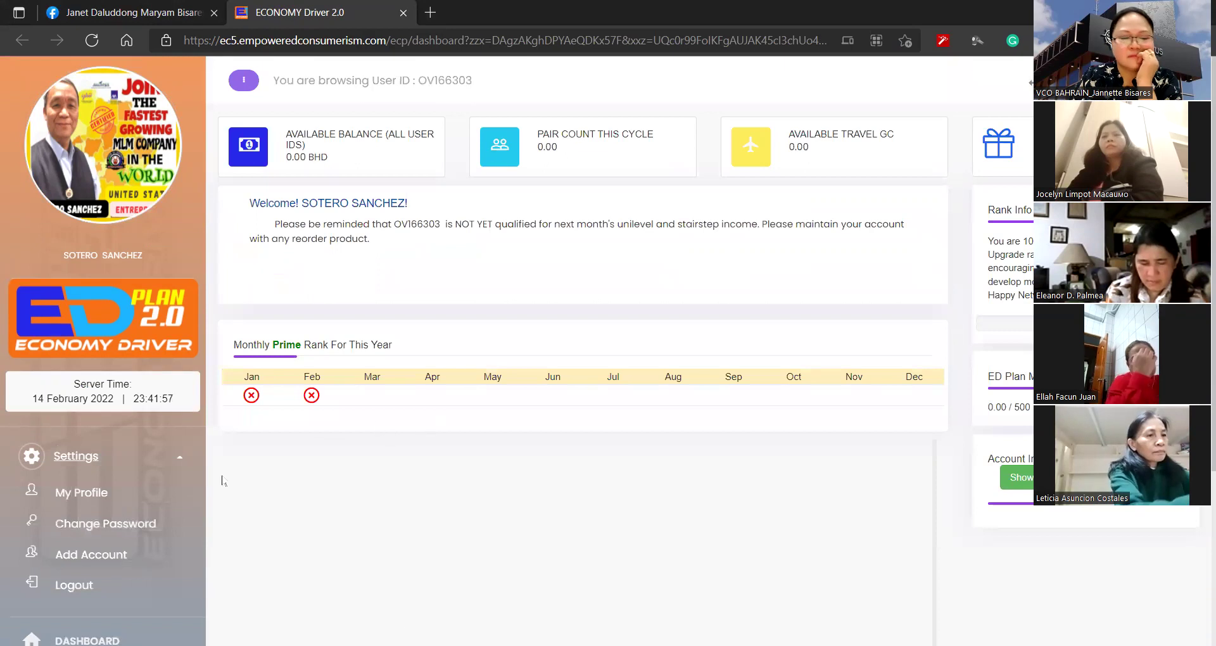
pyautogui.scroll(-2, 101, 570)
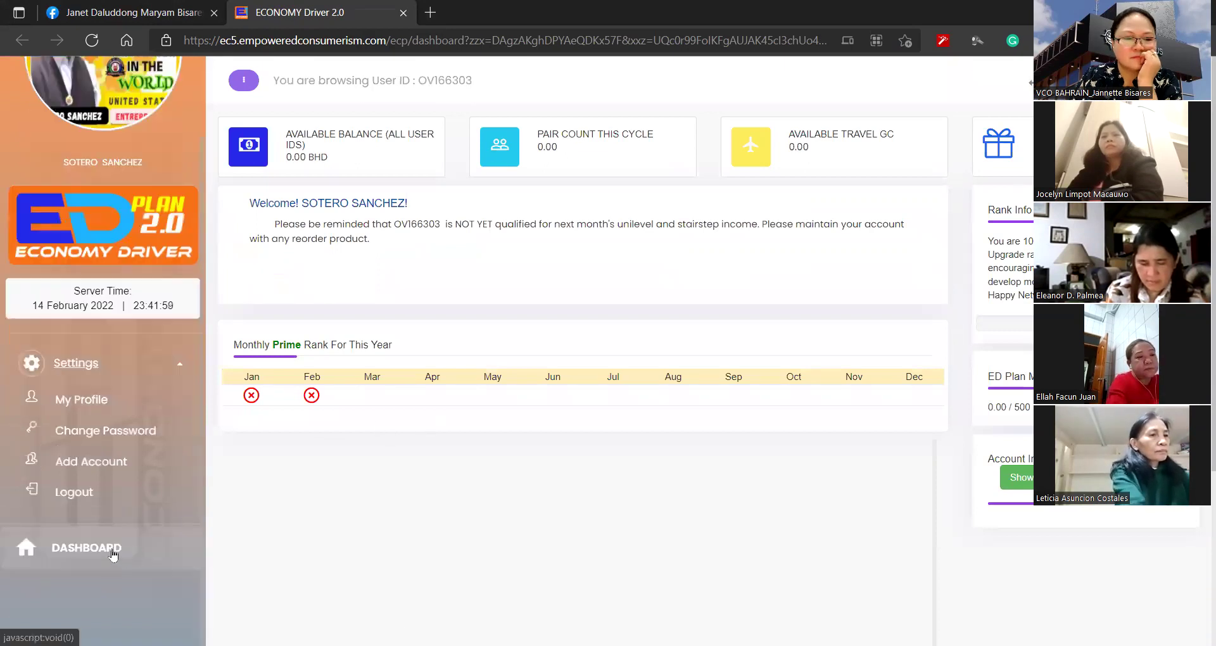
pyautogui.click(114, 548)
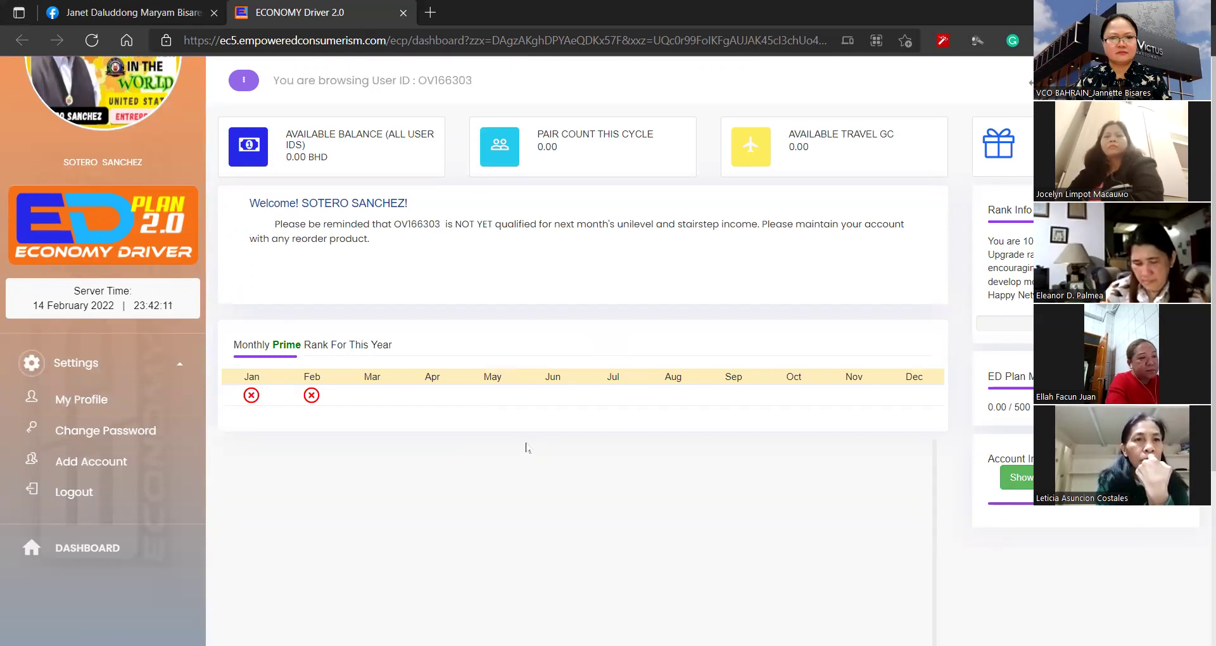
pyautogui.scroll(2, 270, 329)
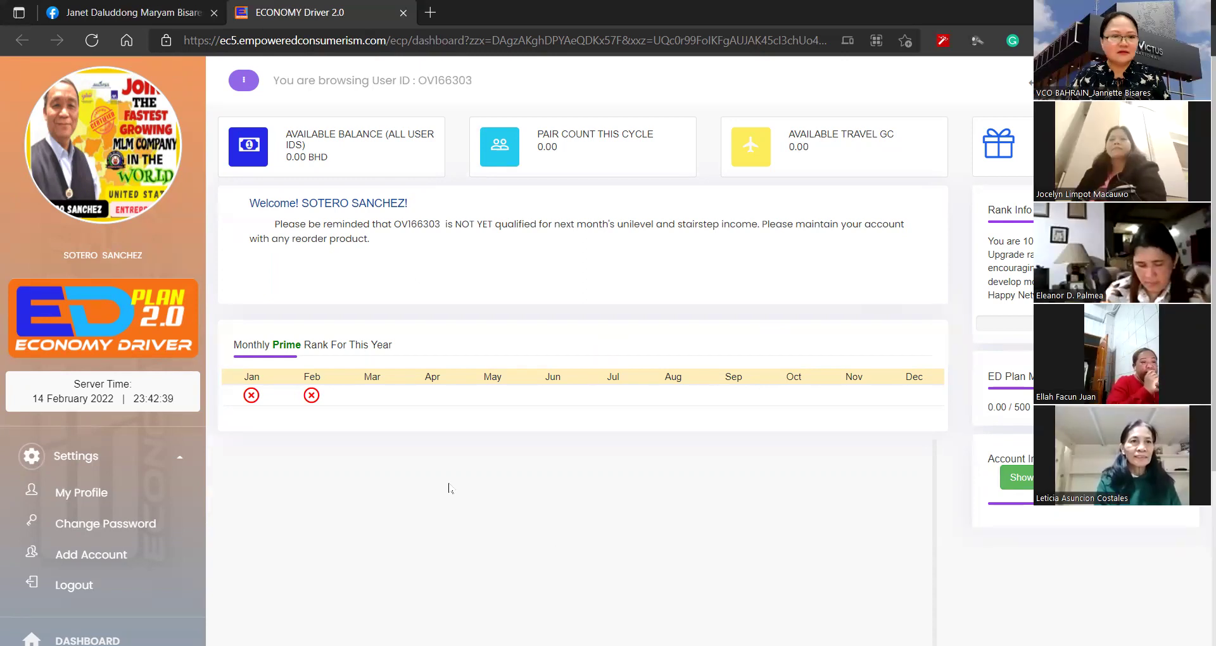
pyautogui.scroll(-2, 44, 535)
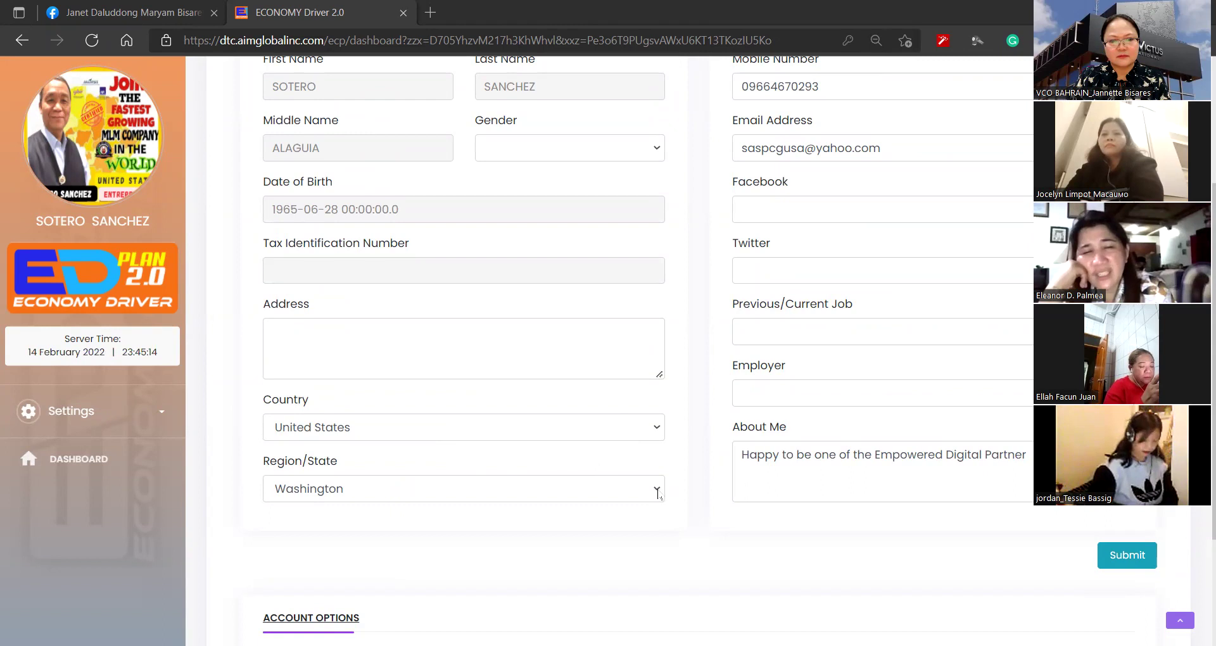
pyautogui.click(467, 500)
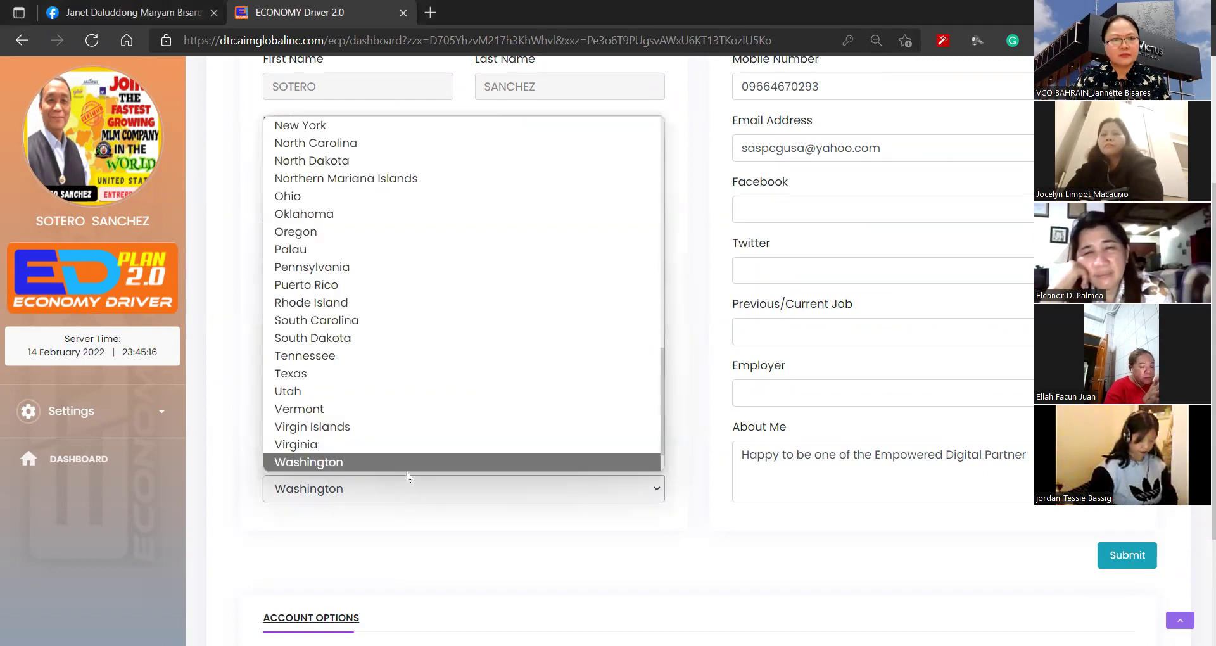
pyautogui.scroll(-1, 408, 466)
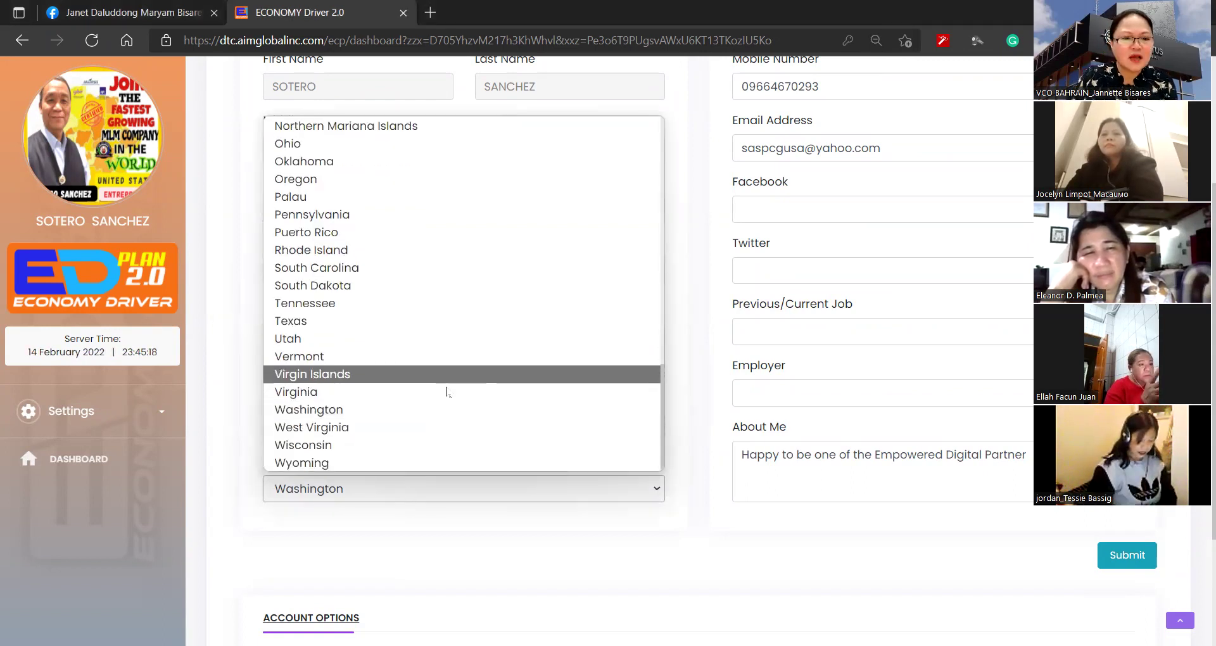
pyautogui.scroll(12, 478, 301)
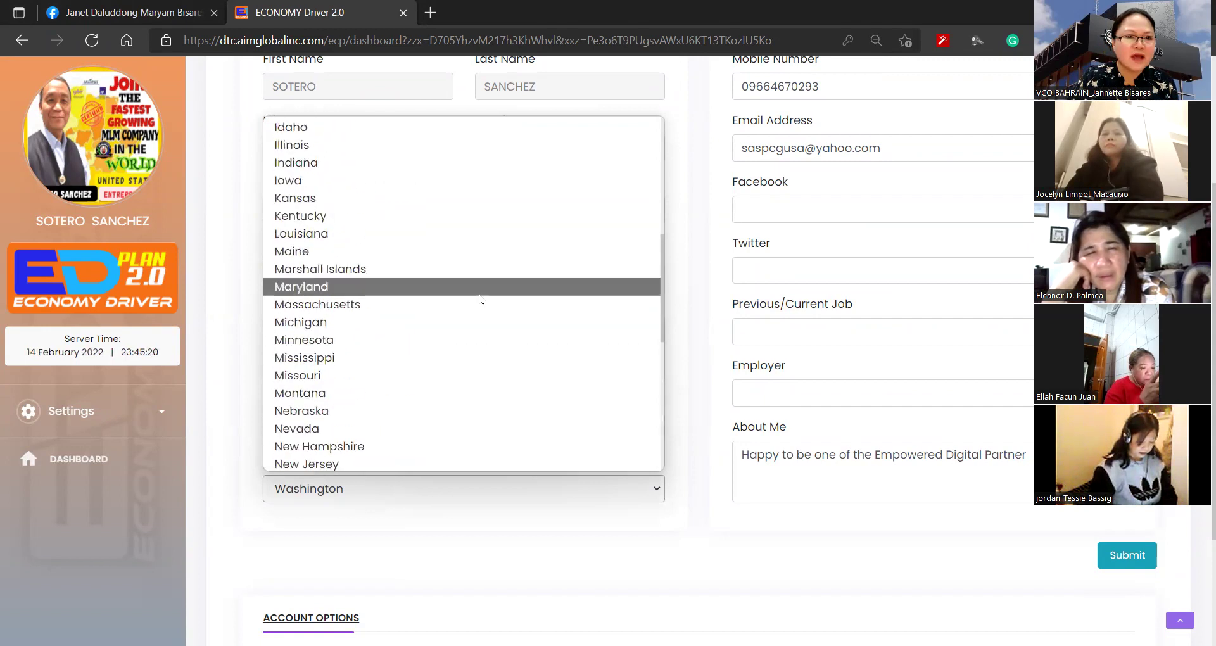
pyautogui.scroll(3, 477, 301)
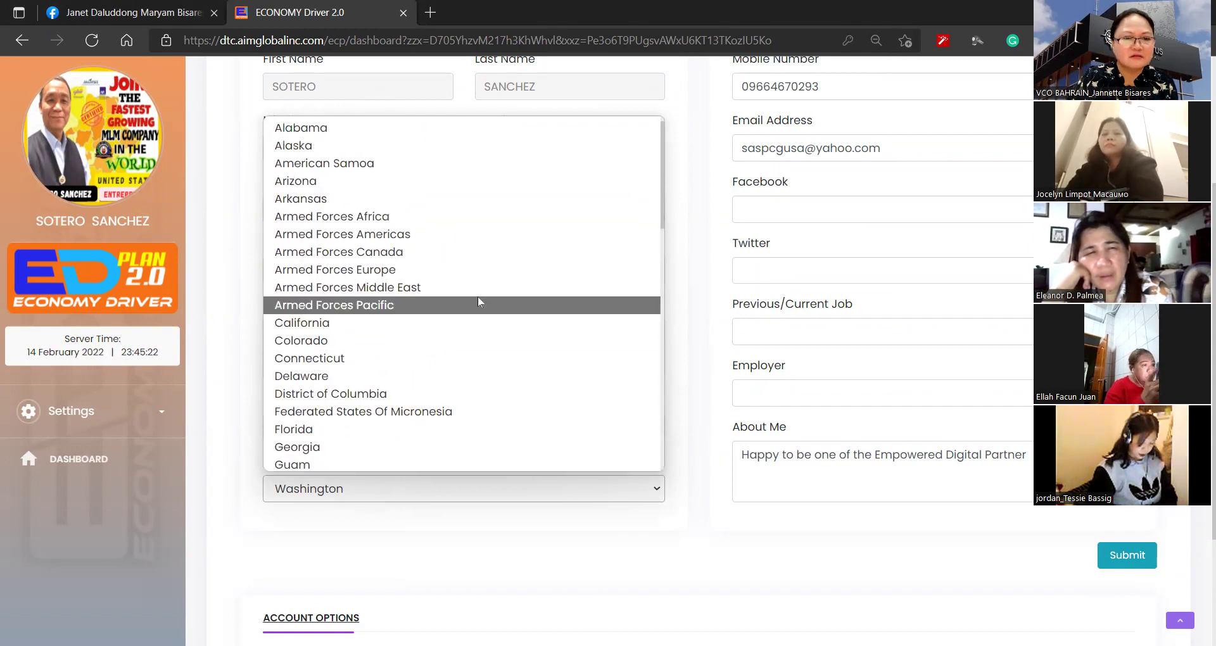
pyautogui.scroll(-6, 477, 301)
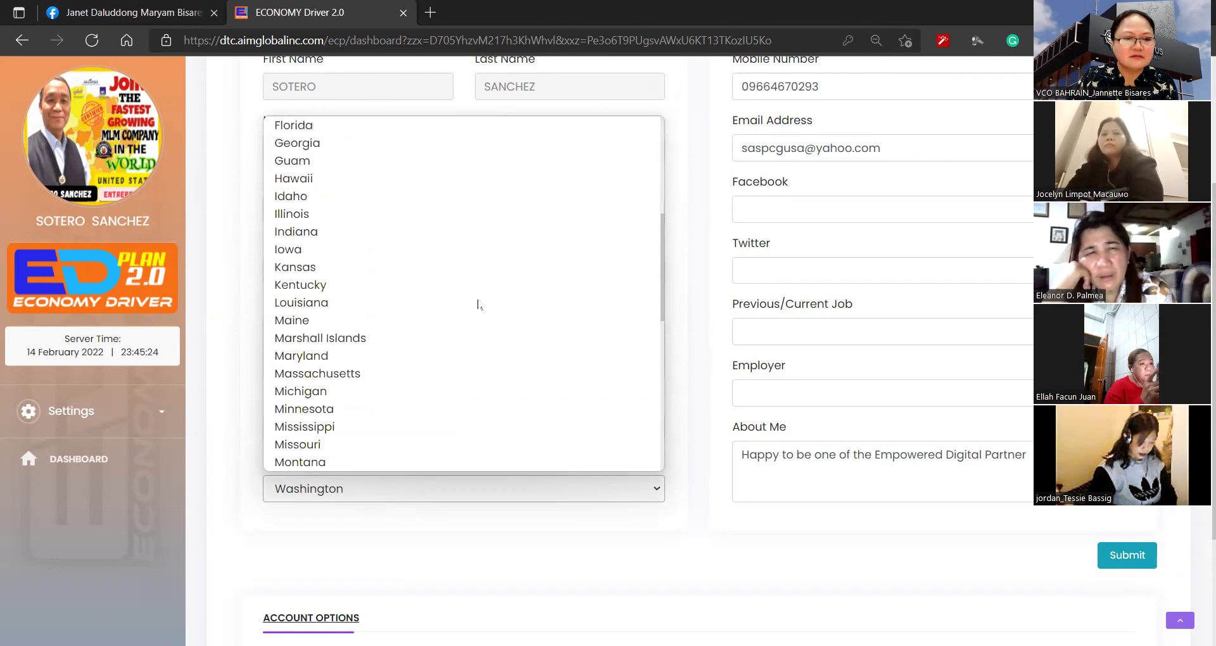
pyautogui.scroll(-3, 478, 305)
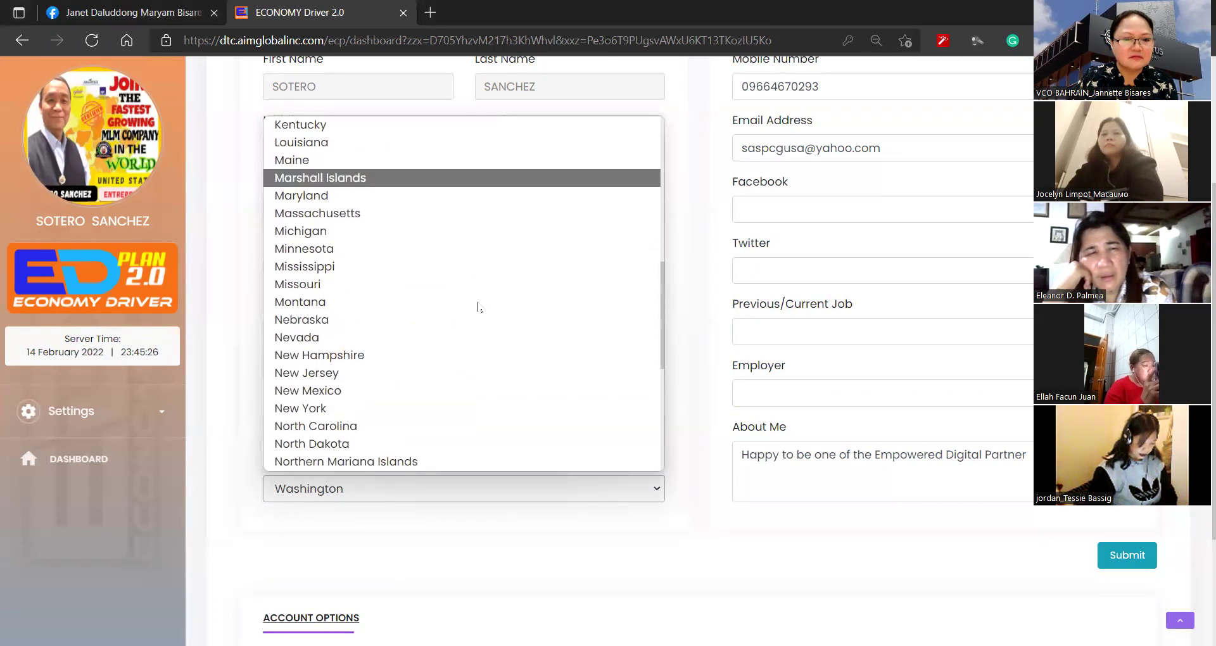
pyautogui.scroll(-3, 478, 307)
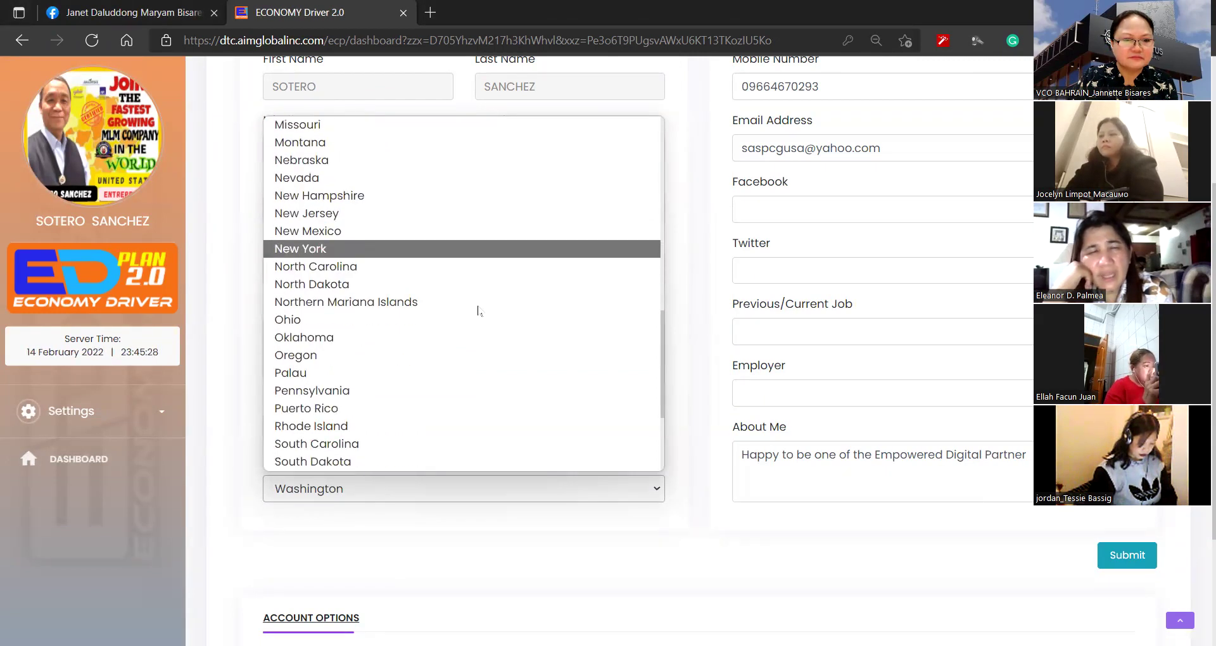
pyautogui.scroll(-4, 478, 311)
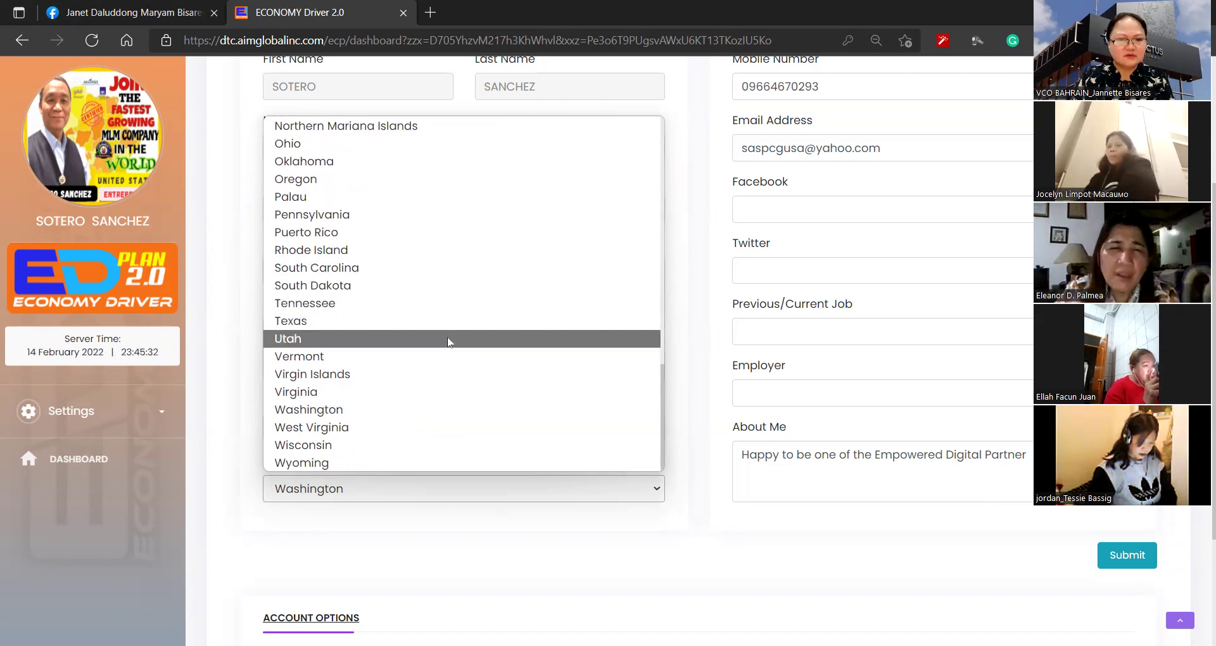
pyautogui.click(379, 496)
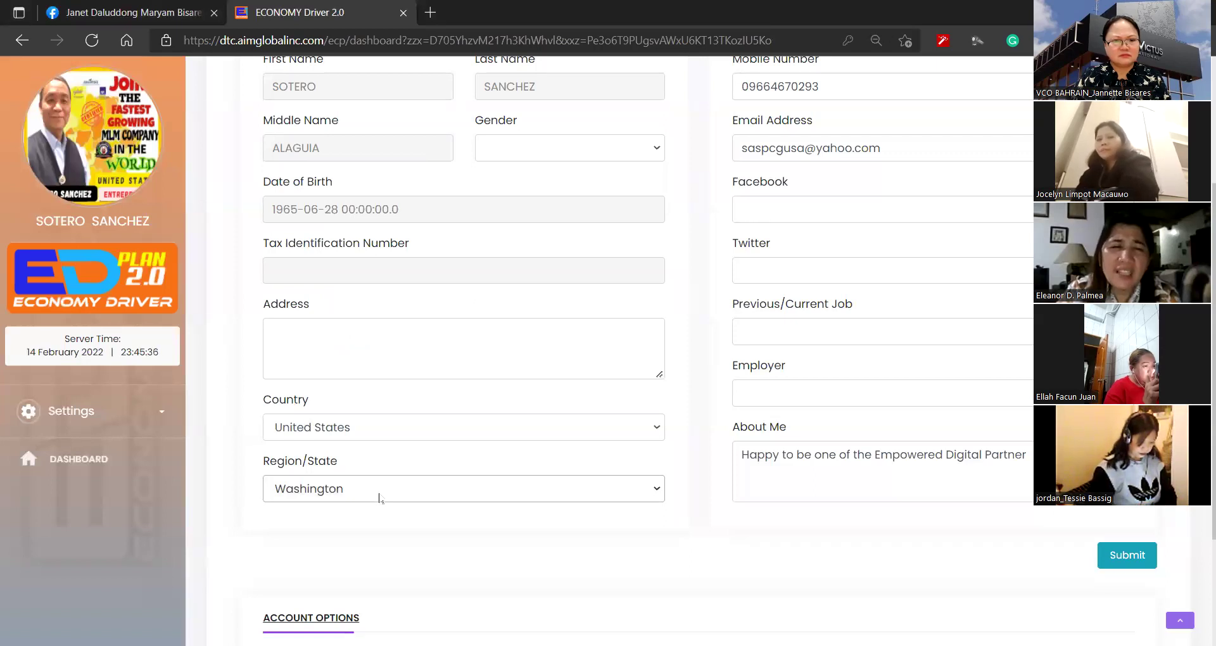
pyautogui.click(379, 497)
pyautogui.click(379, 498)
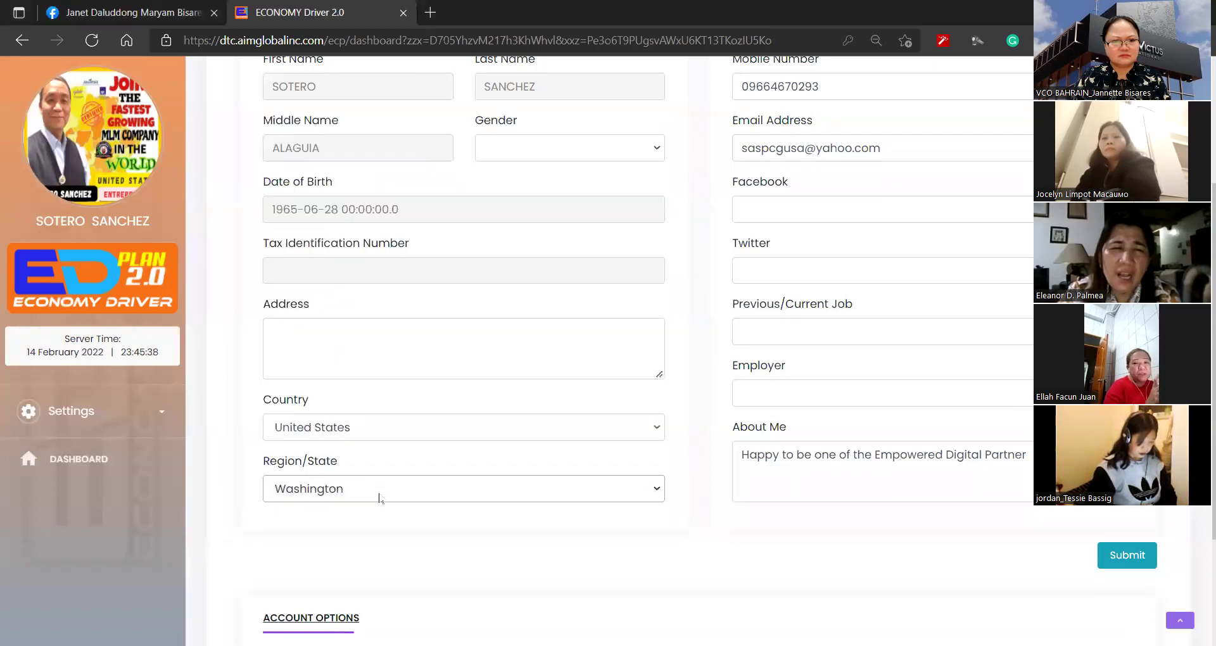
pyautogui.click(658, 492)
pyautogui.scroll(-1, 560, 351)
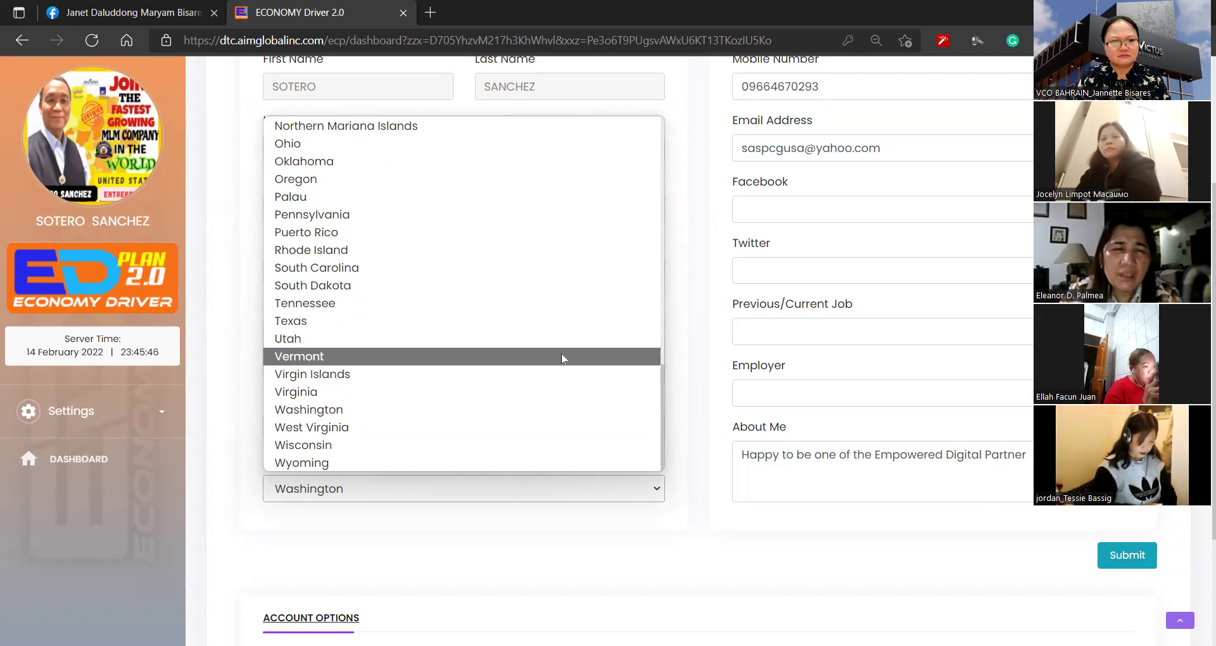
pyautogui.scroll(6, 563, 236)
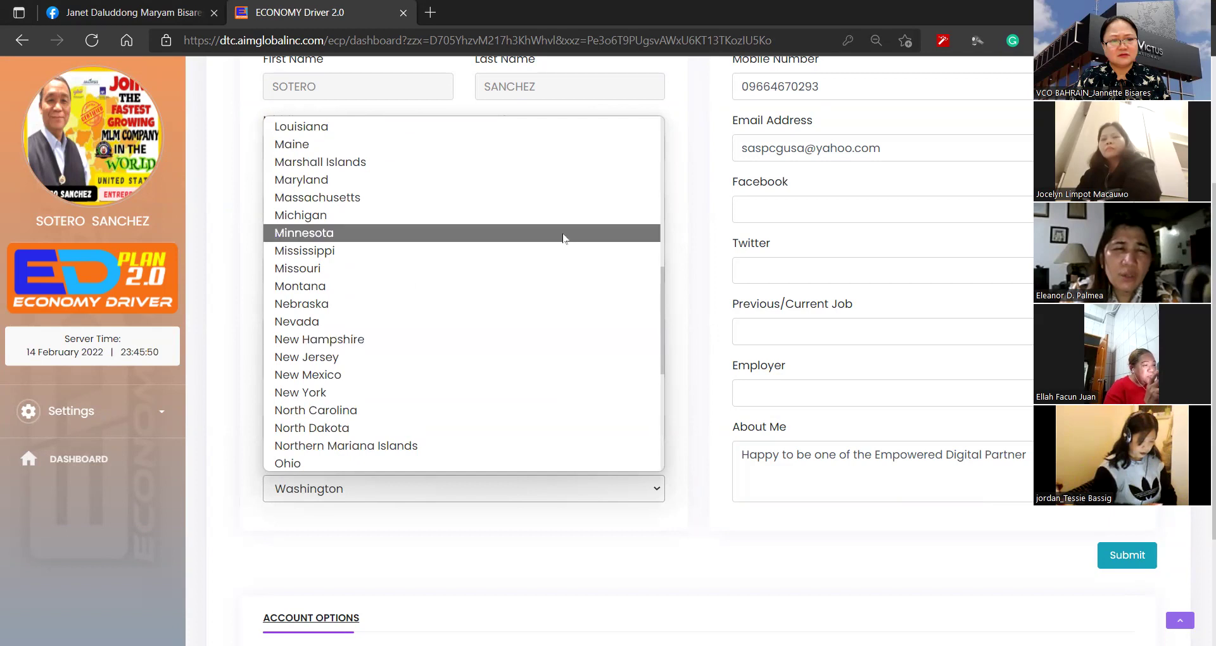
pyautogui.scroll(4, 561, 241)
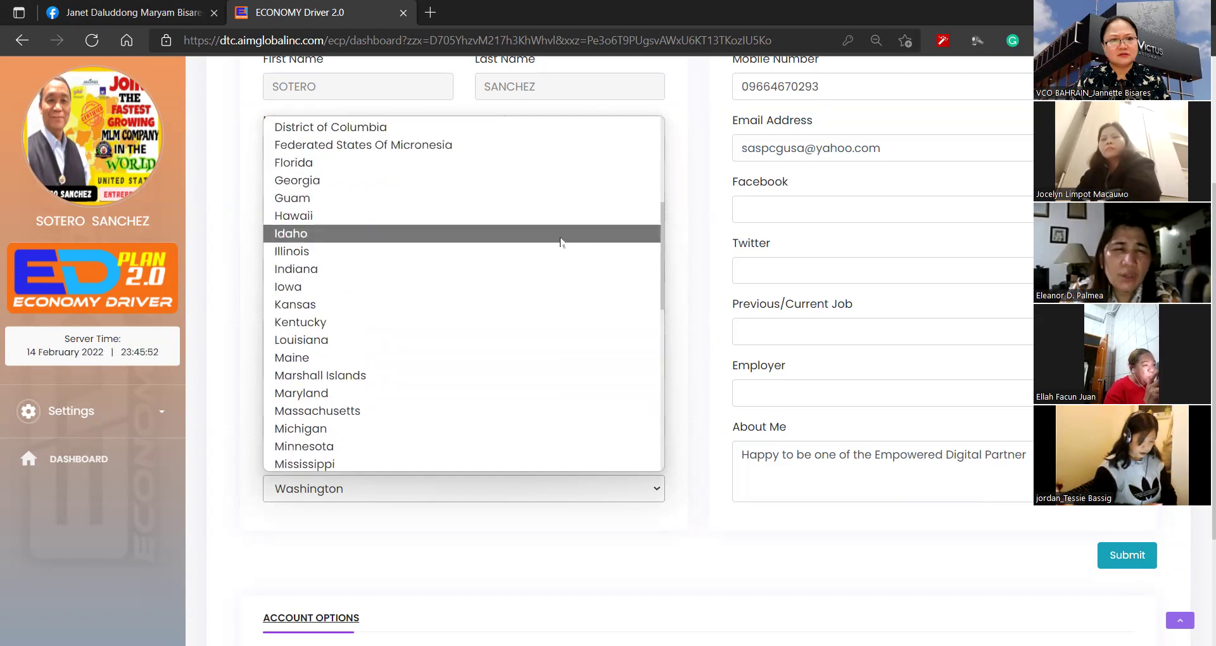
pyautogui.scroll(4, 559, 241)
pyautogui.scroll(-5, 563, 237)
pyautogui.scroll(-9, 562, 238)
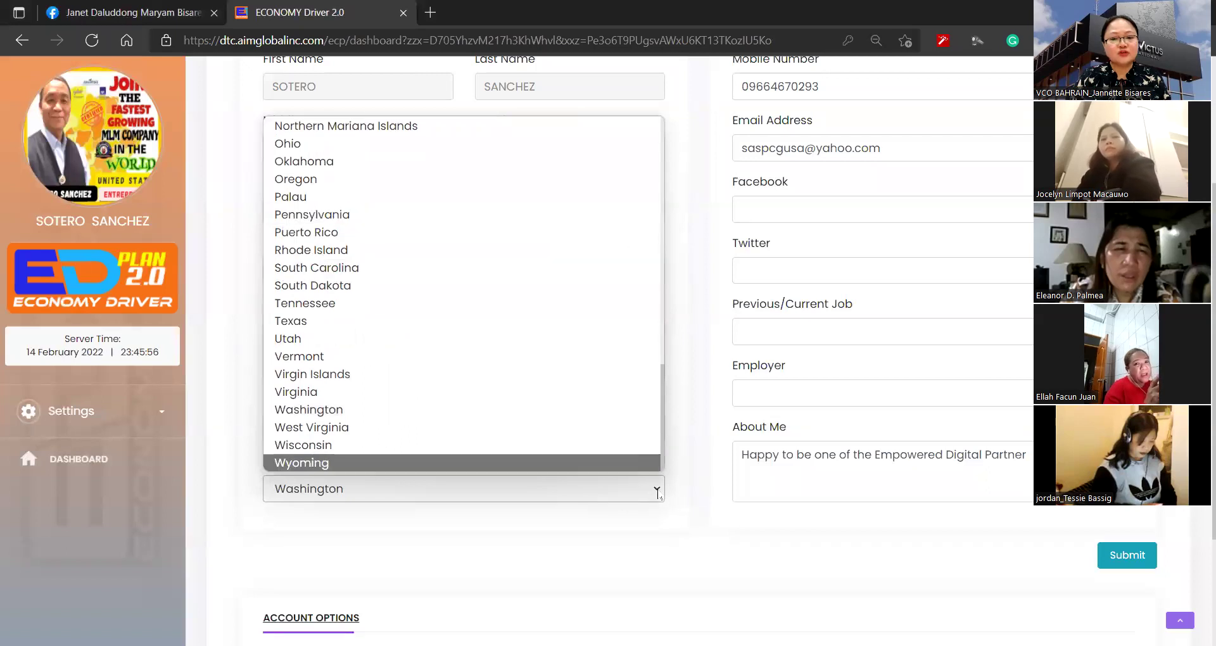
pyautogui.click(599, 499)
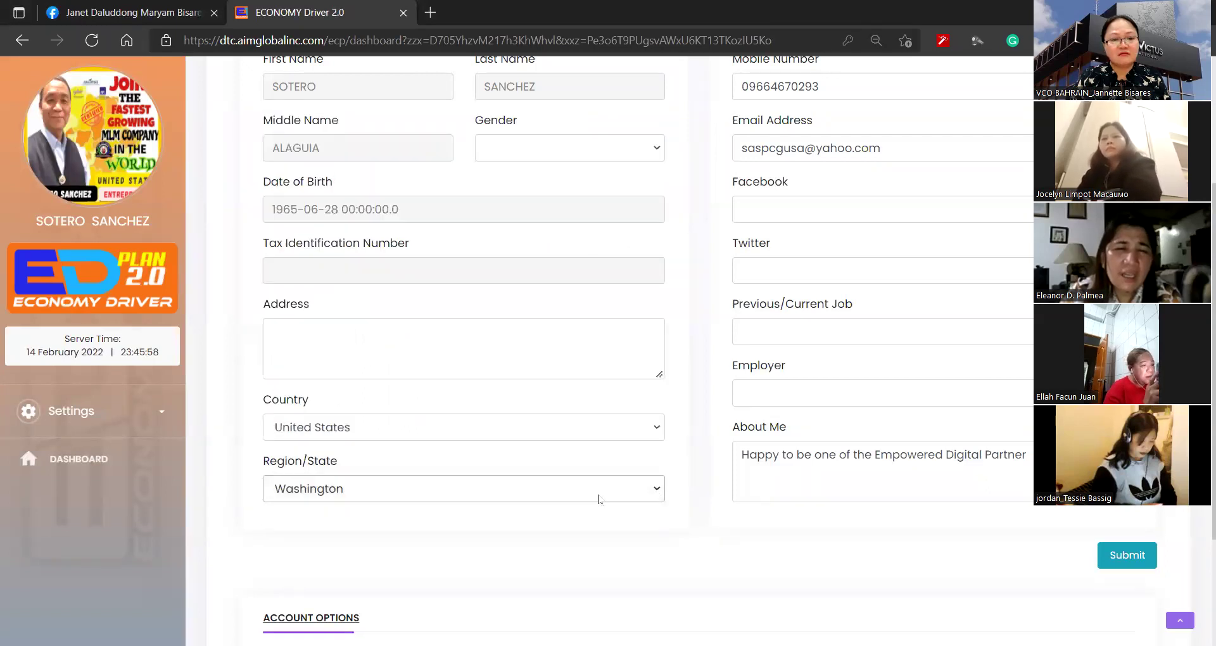
pyautogui.click(599, 497)
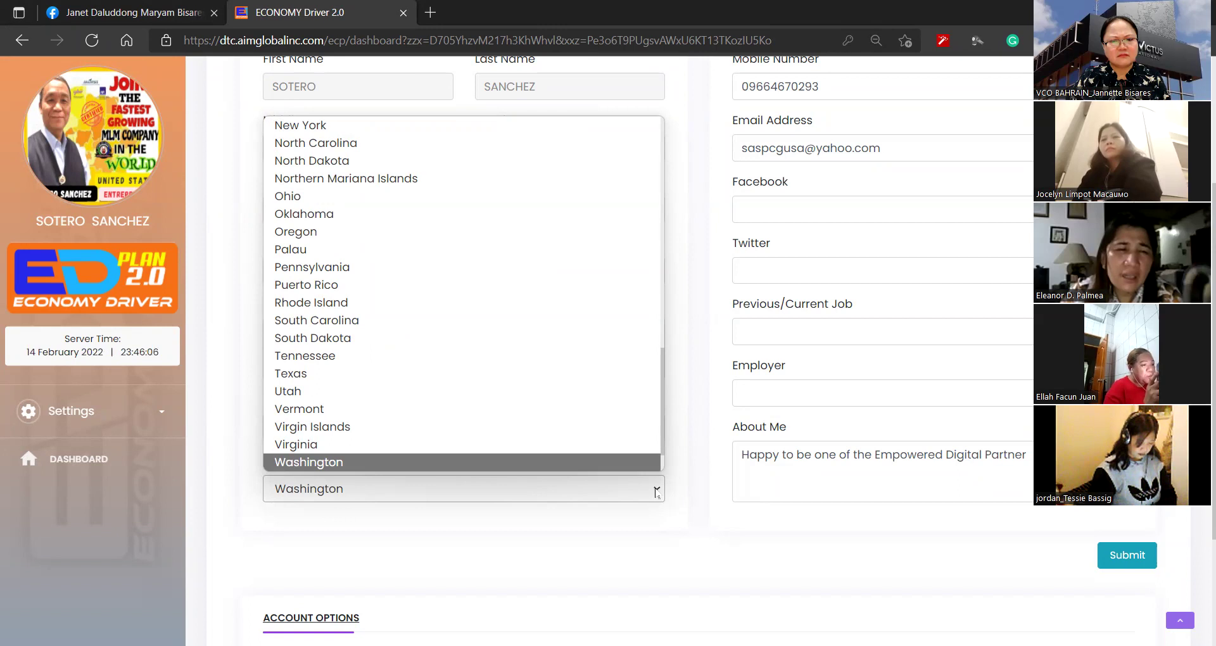
pyautogui.click(655, 492)
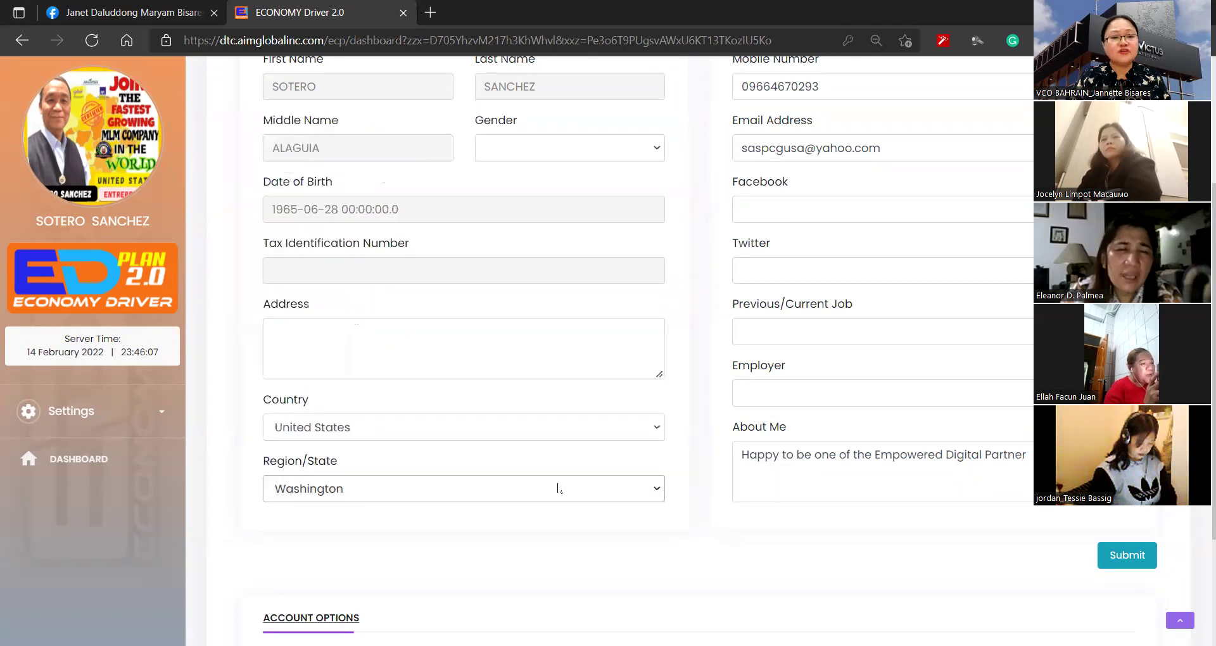
pyautogui.click(419, 500)
pyautogui.scroll(-1, 440, 352)
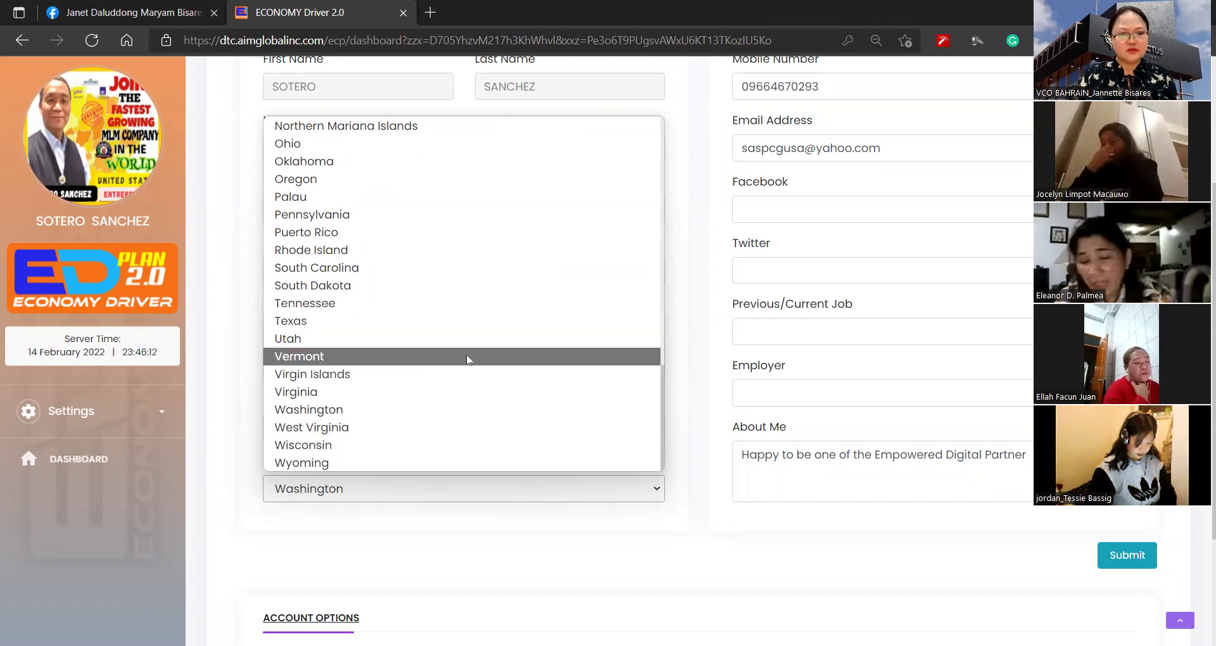
pyautogui.scroll(4, 467, 358)
pyautogui.scroll(-3, 514, 297)
pyautogui.scroll(-1, 514, 297)
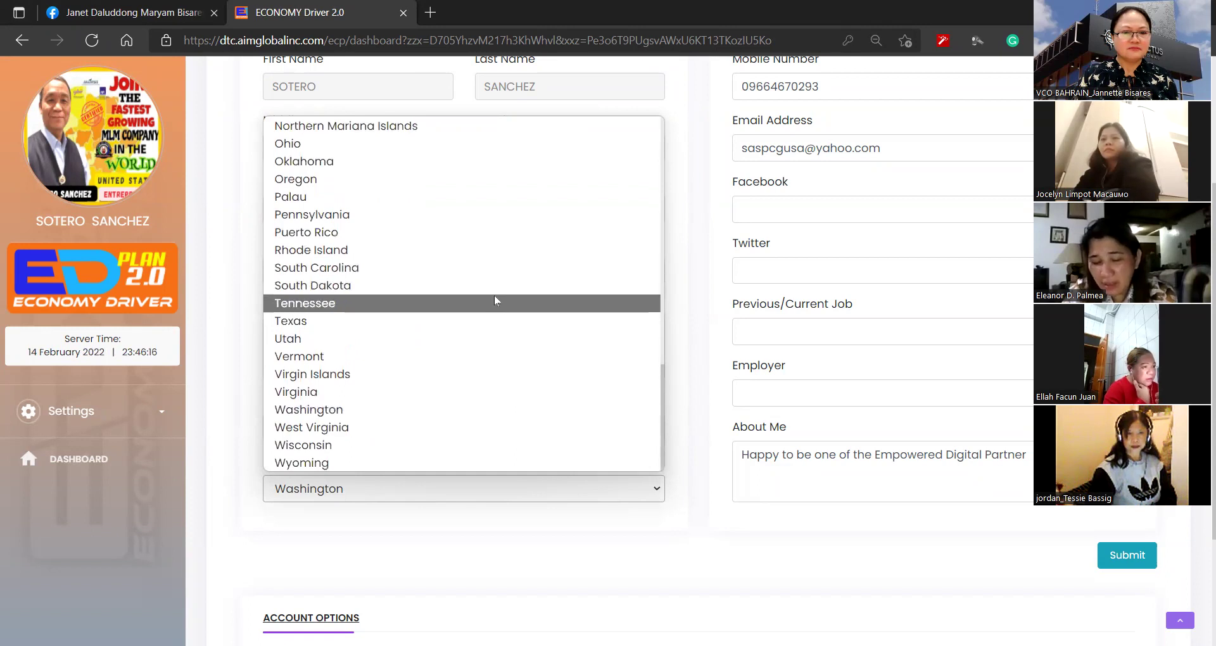
pyautogui.scroll(4, 490, 302)
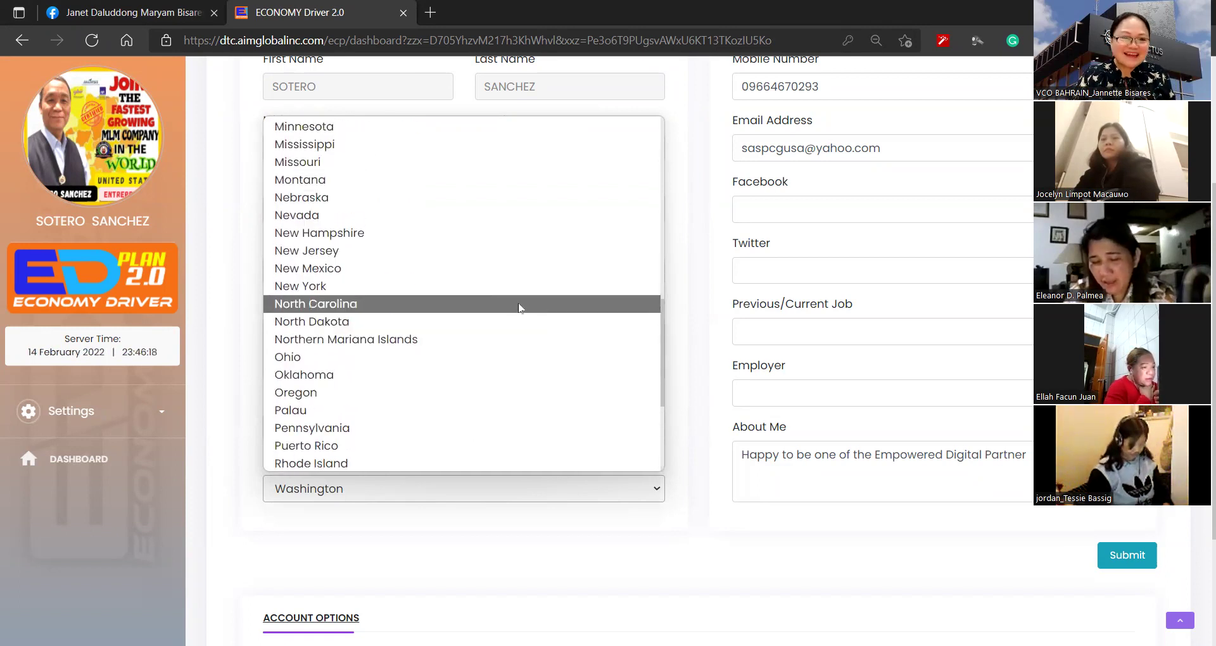
pyautogui.scroll(4, 519, 308)
pyautogui.scroll(8, 519, 308)
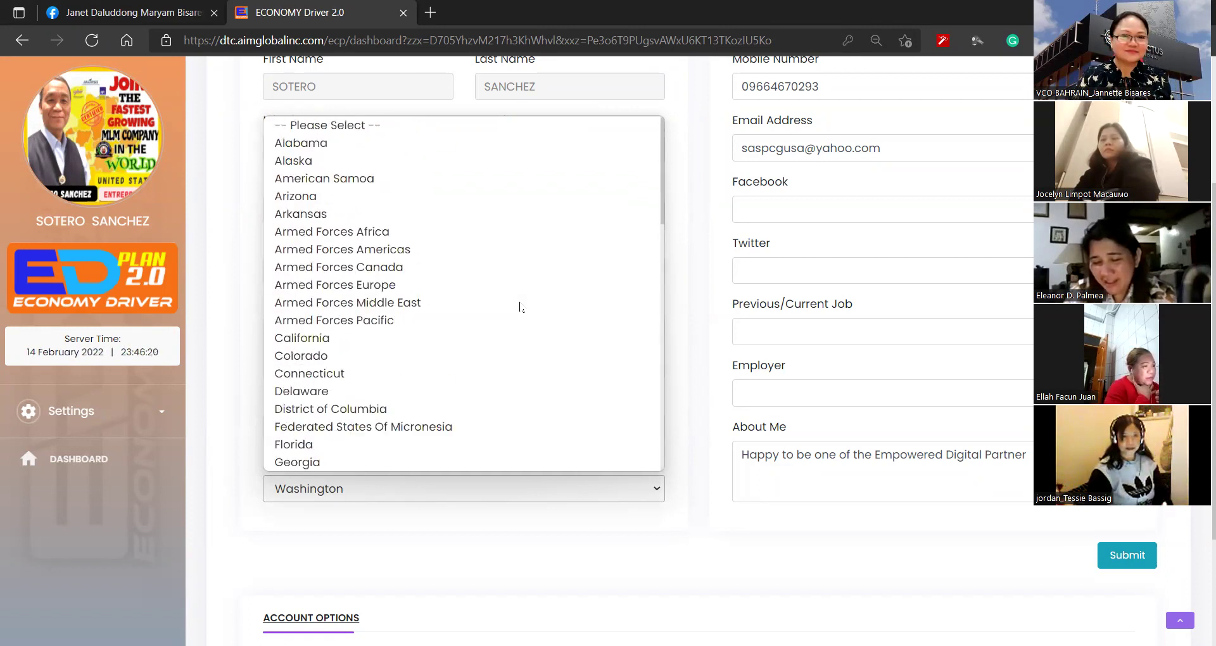
pyautogui.scroll(-2, 538, 266)
pyautogui.scroll(-3, 538, 265)
pyautogui.scroll(-6, 538, 269)
pyautogui.scroll(-4, 539, 275)
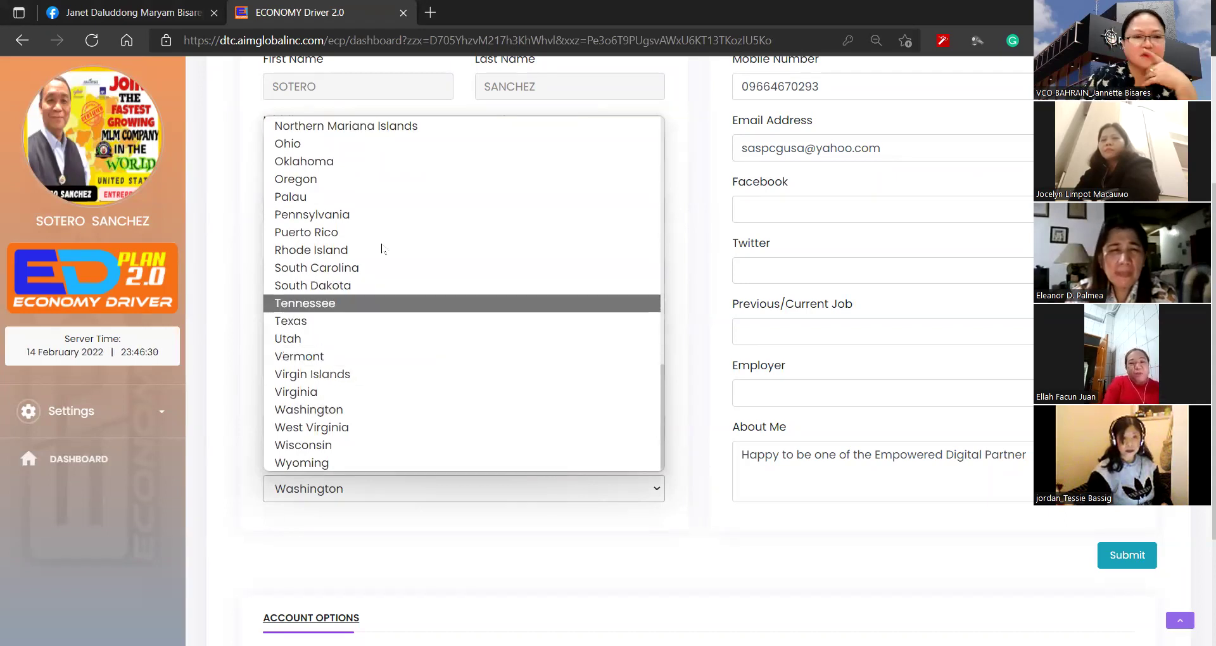
pyautogui.scroll(1, 370, 288)
pyautogui.scroll(2, 374, 285)
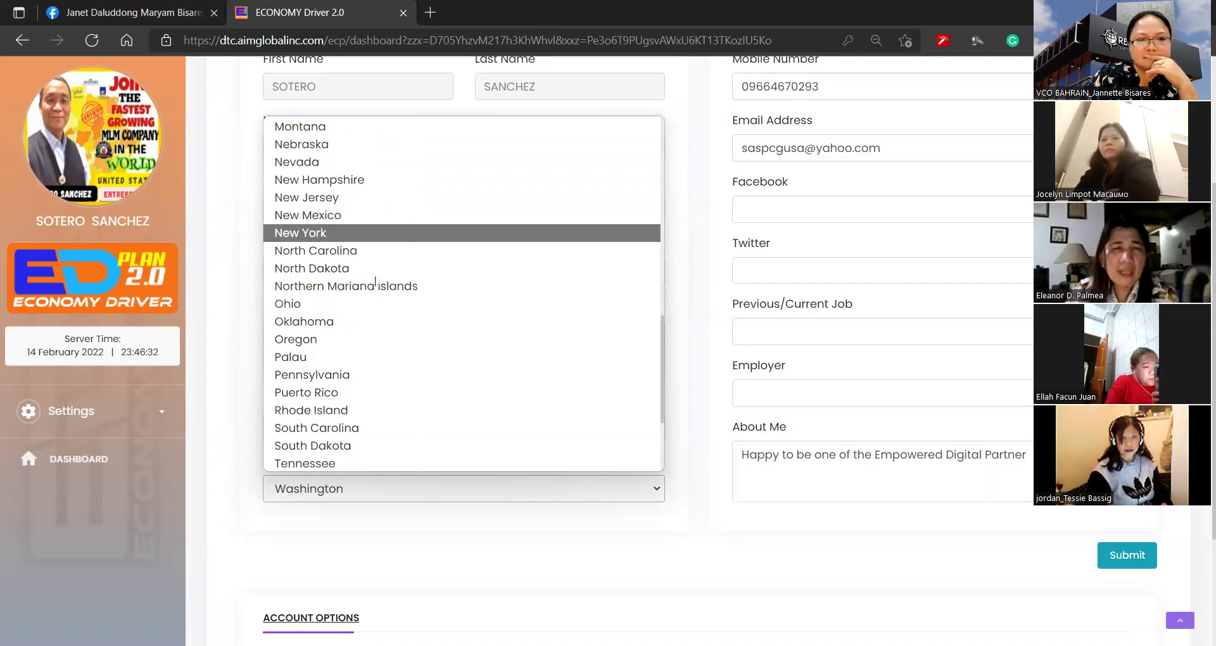
pyautogui.scroll(7, 376, 280)
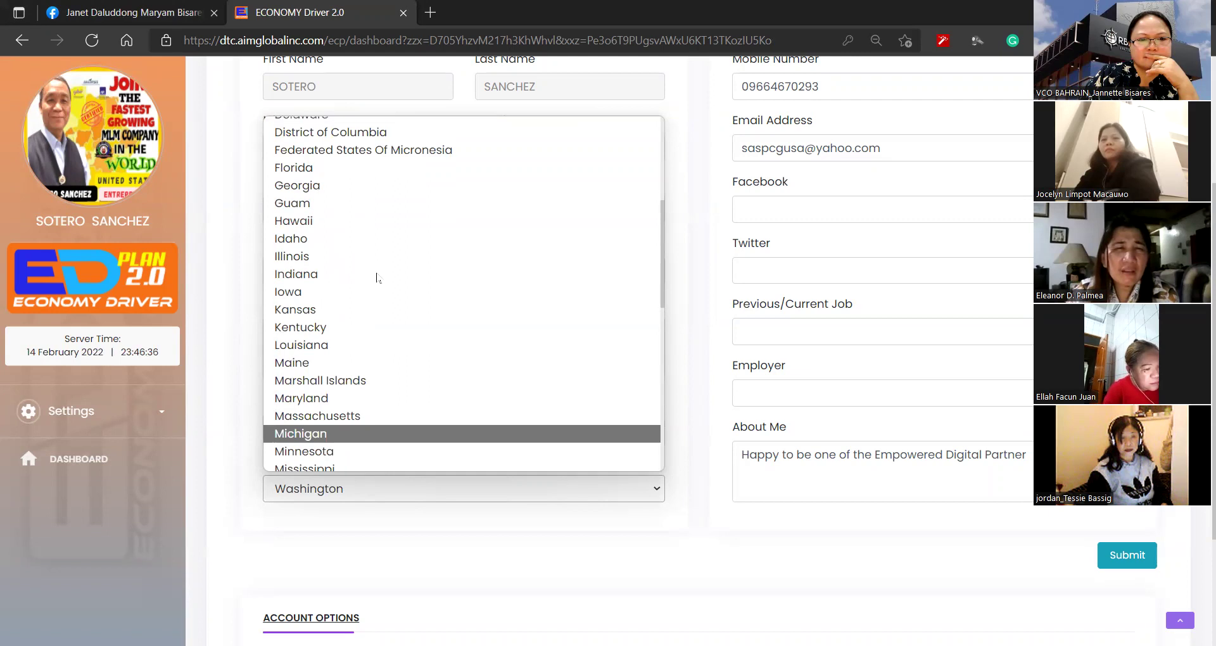
pyautogui.scroll(4, 376, 277)
pyautogui.scroll(2, 377, 278)
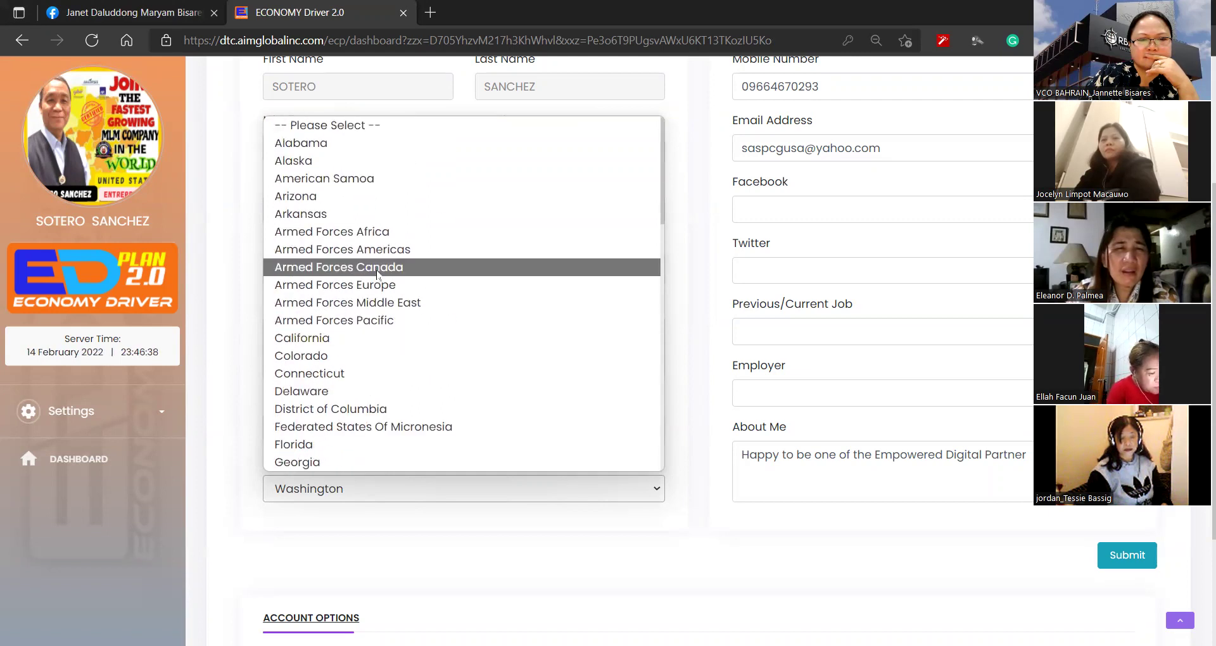
pyautogui.click(553, 536)
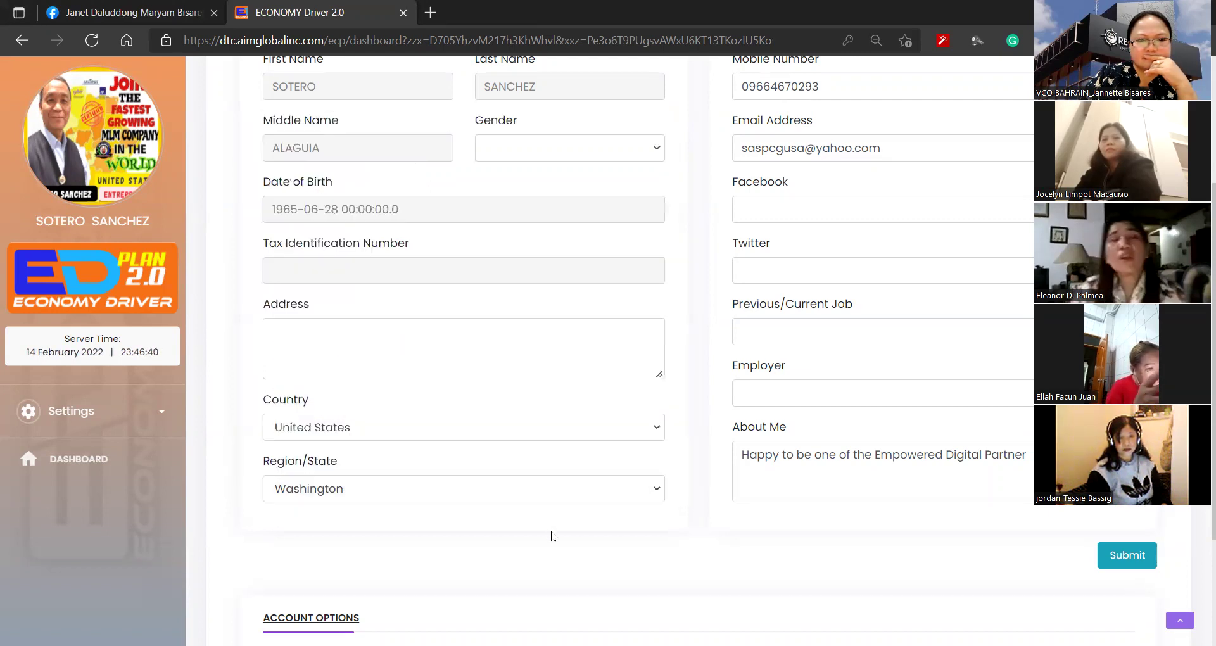
pyautogui.click(658, 430)
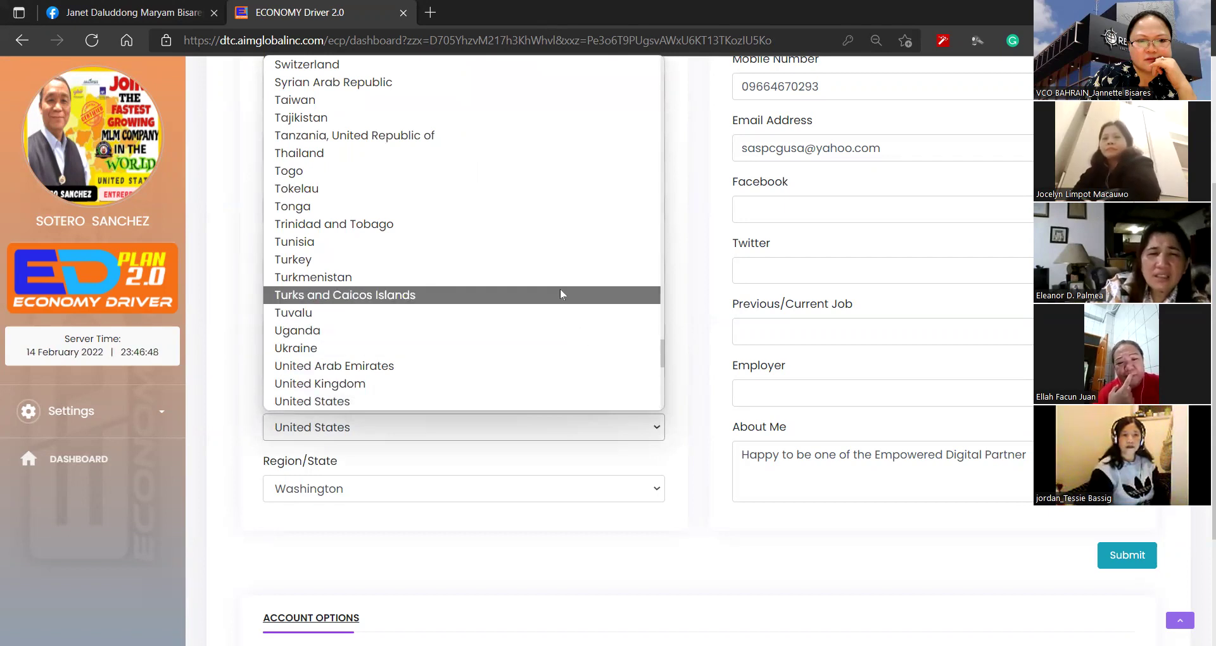
pyautogui.scroll(-1, 561, 294)
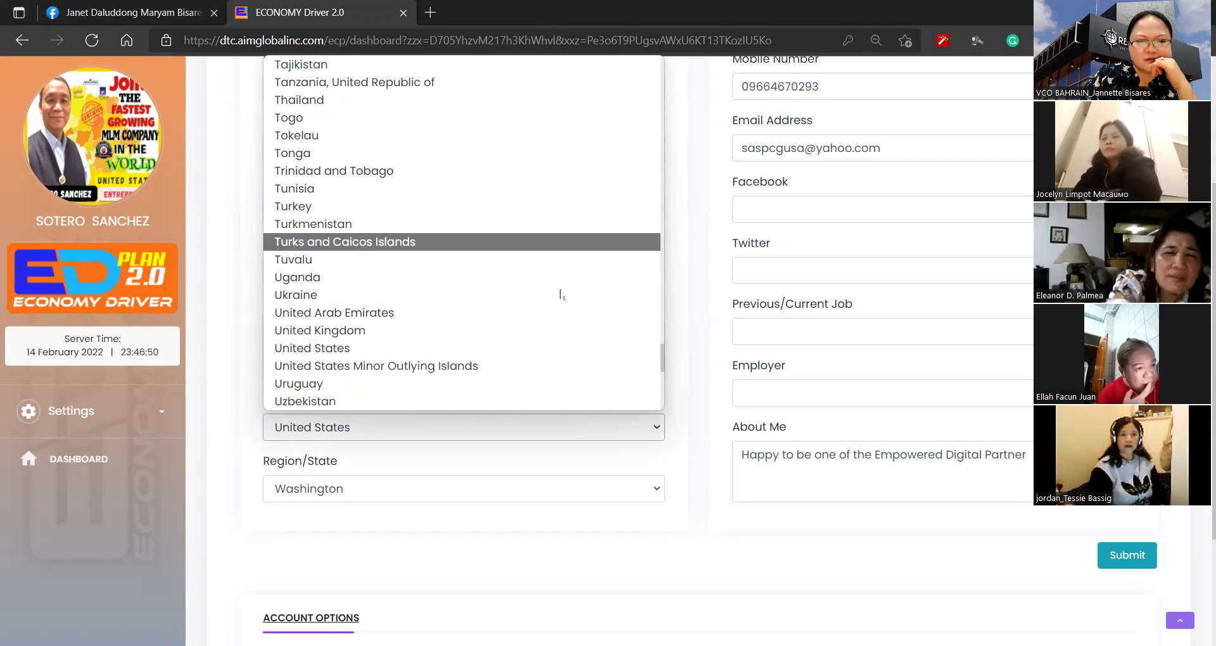
pyautogui.click(655, 494)
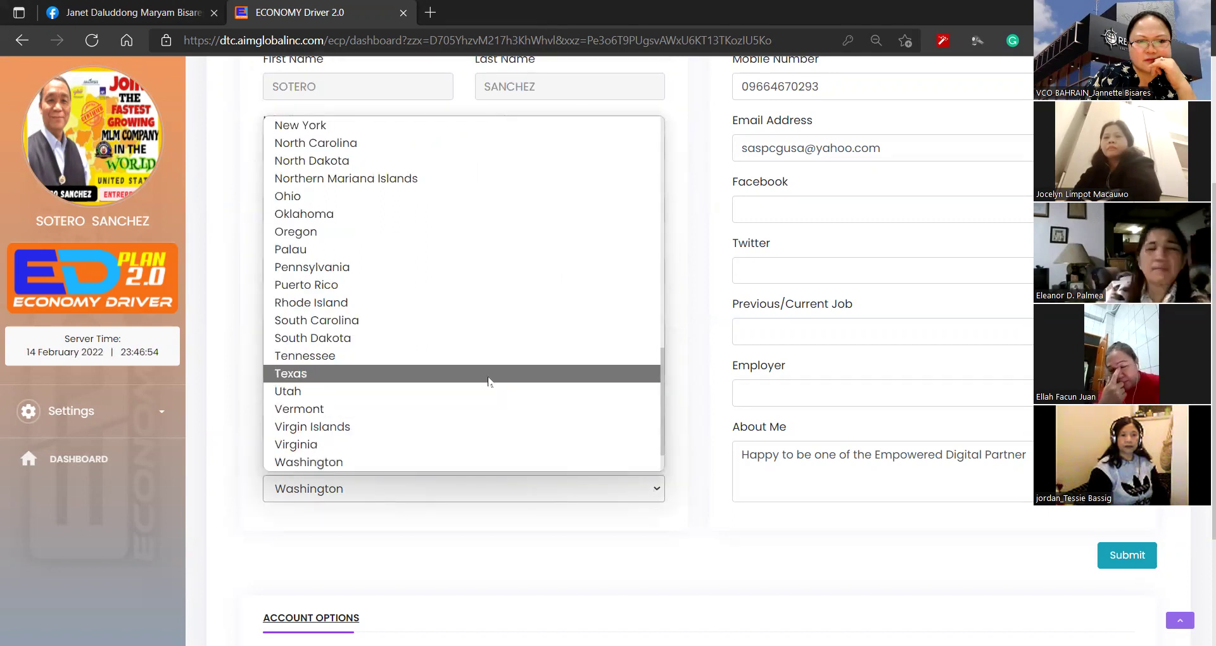
pyautogui.scroll(-1, 488, 381)
pyautogui.scroll(10, 488, 381)
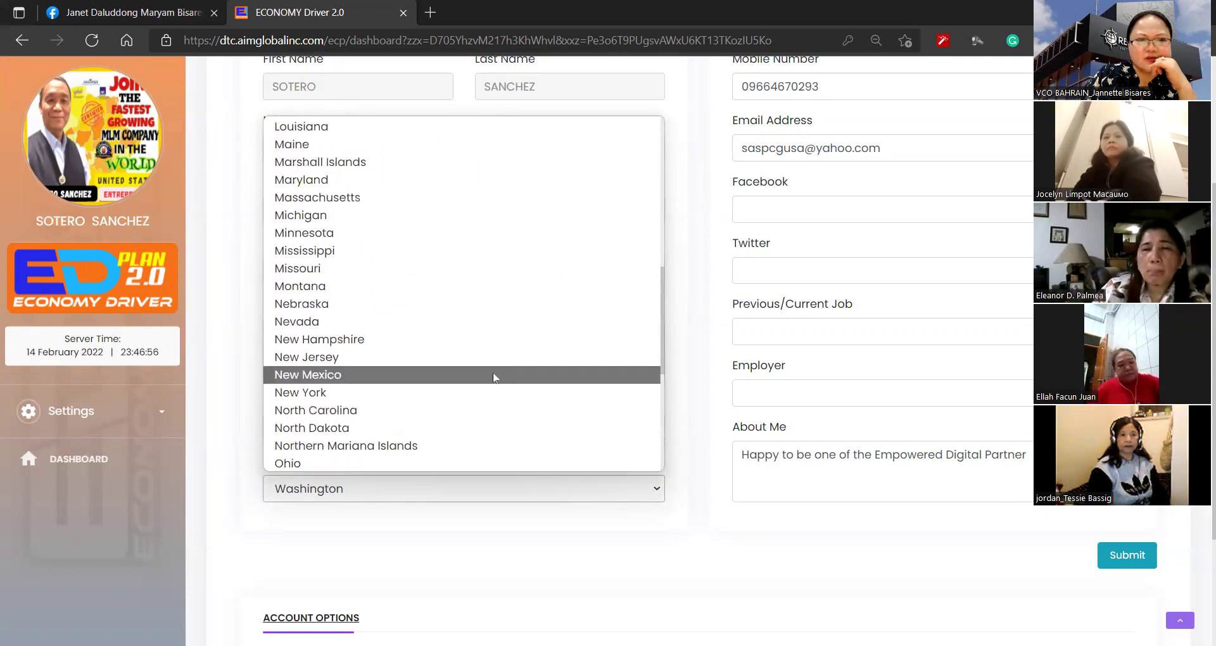
pyautogui.scroll(6, 504, 368)
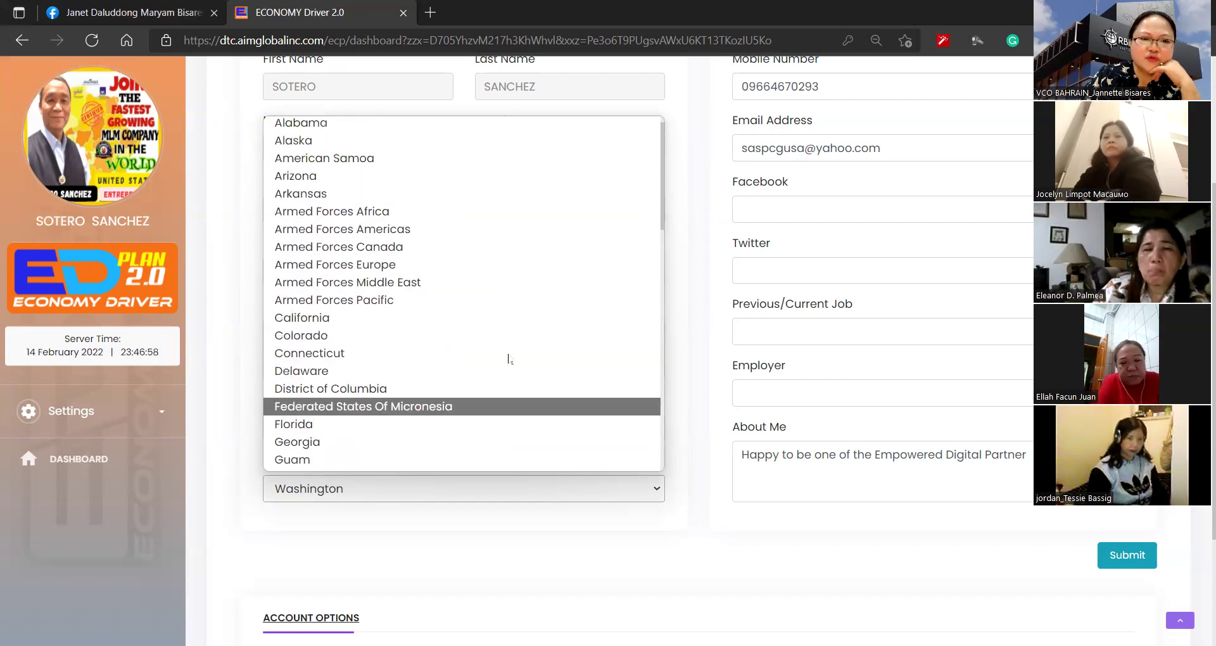
pyautogui.scroll(-12, 516, 309)
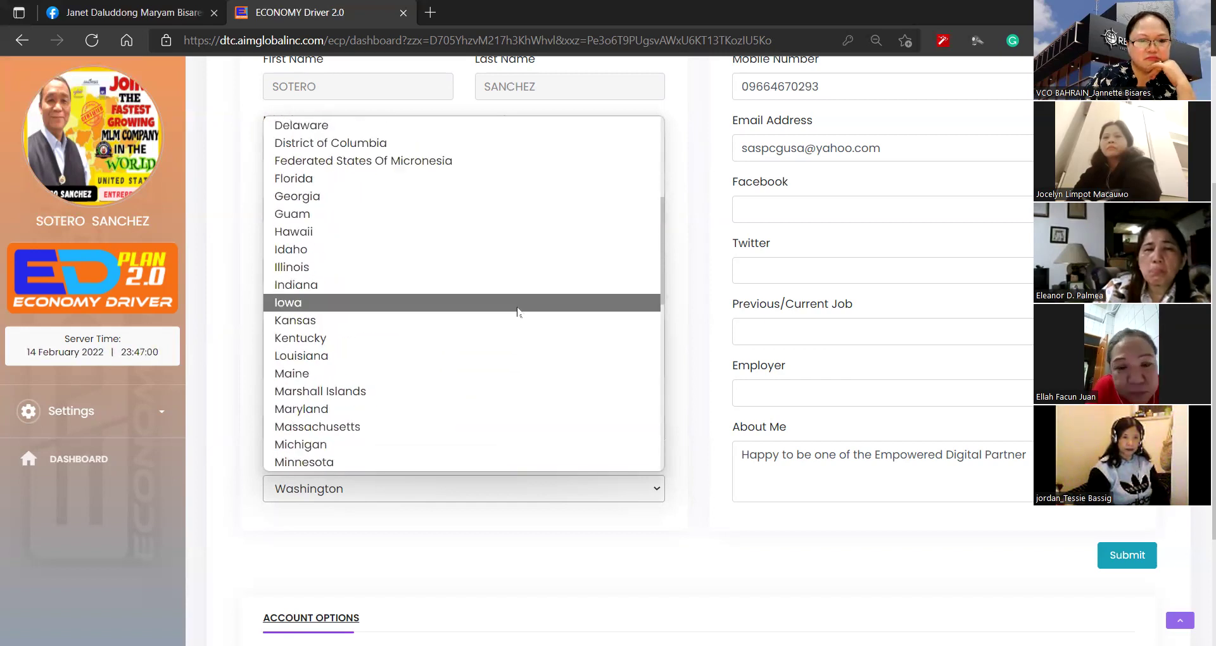
pyautogui.scroll(-5, 518, 315)
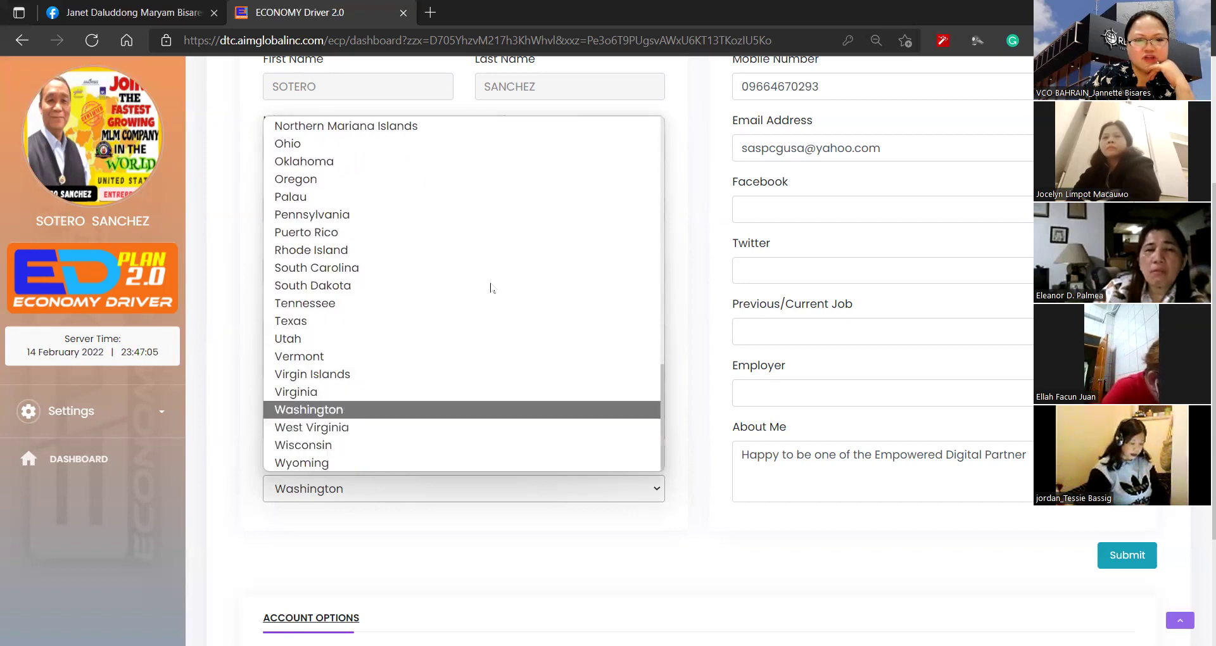
pyautogui.scroll(4, 454, 315)
pyautogui.scroll(10, 453, 314)
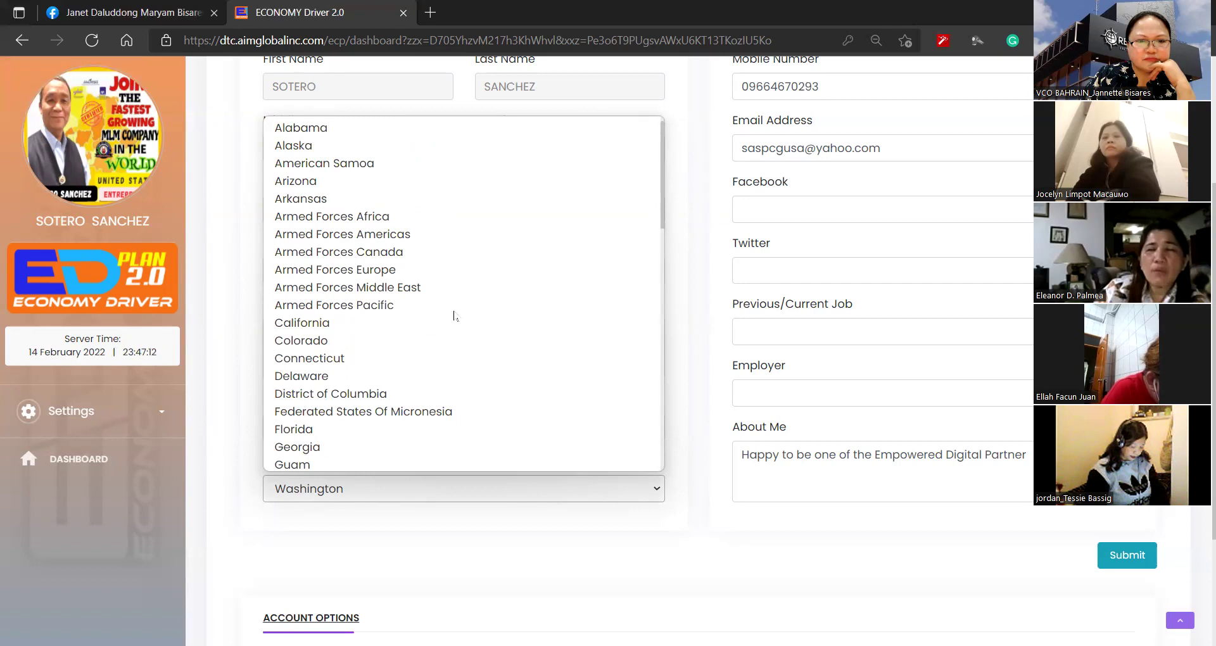
pyautogui.scroll(-5, 453, 314)
pyautogui.scroll(-8, 459, 314)
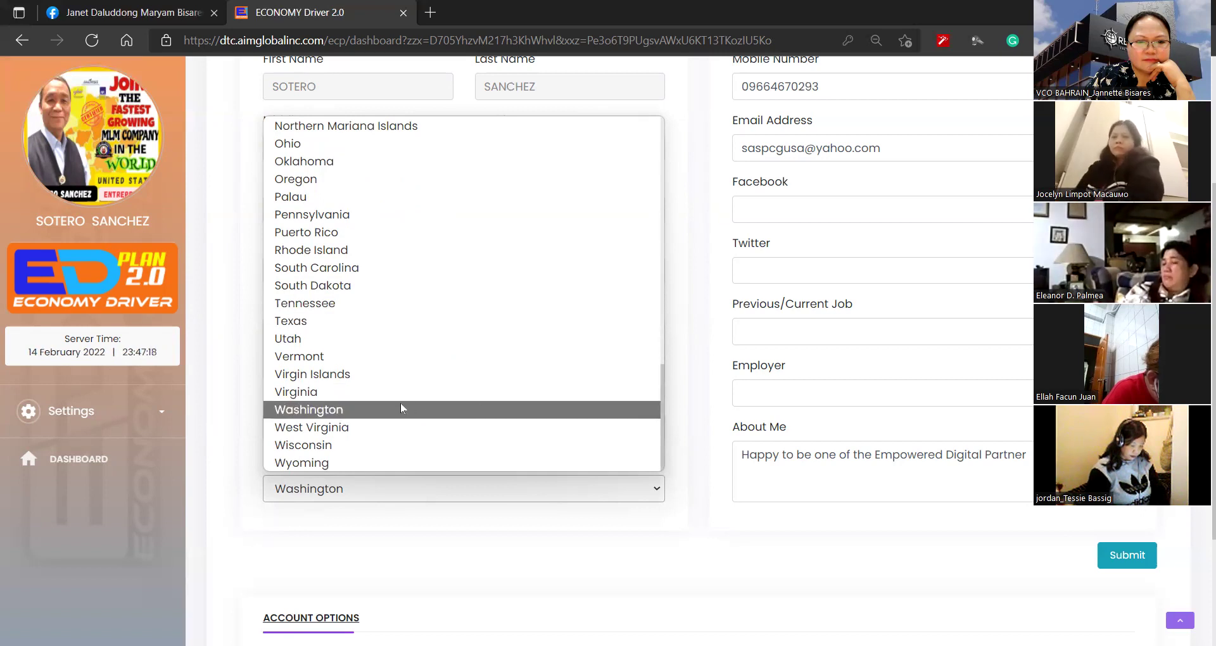
pyautogui.click(380, 411)
pyautogui.click(366, 497)
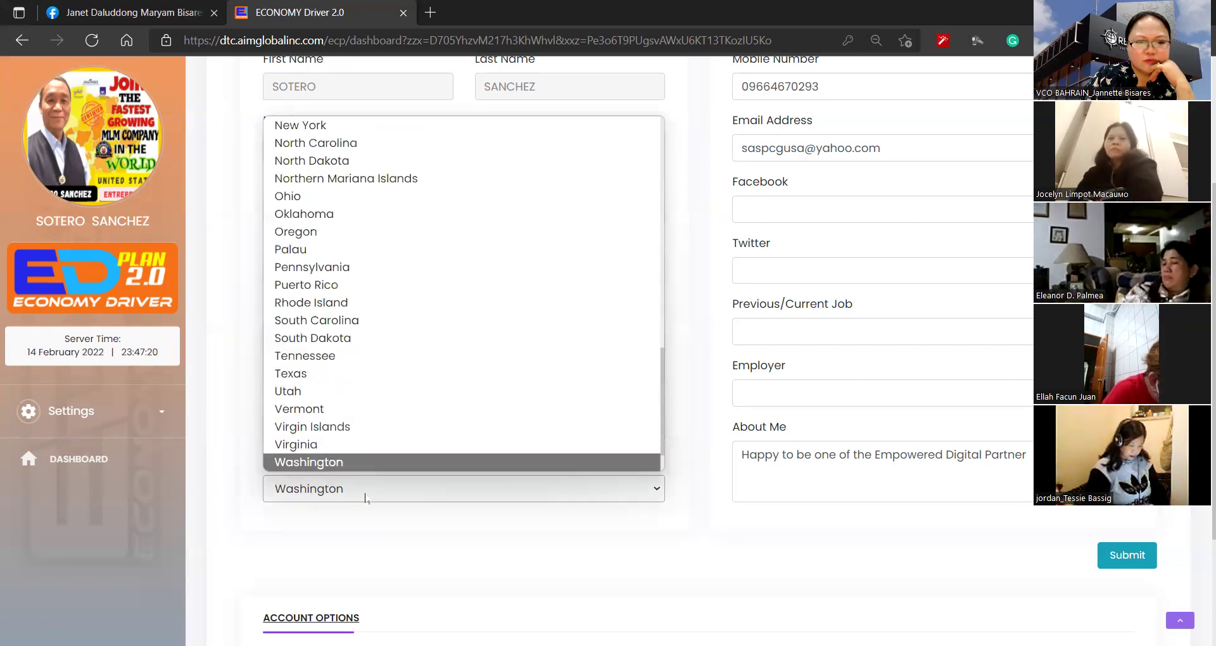
pyautogui.click(366, 497)
pyautogui.click(336, 500)
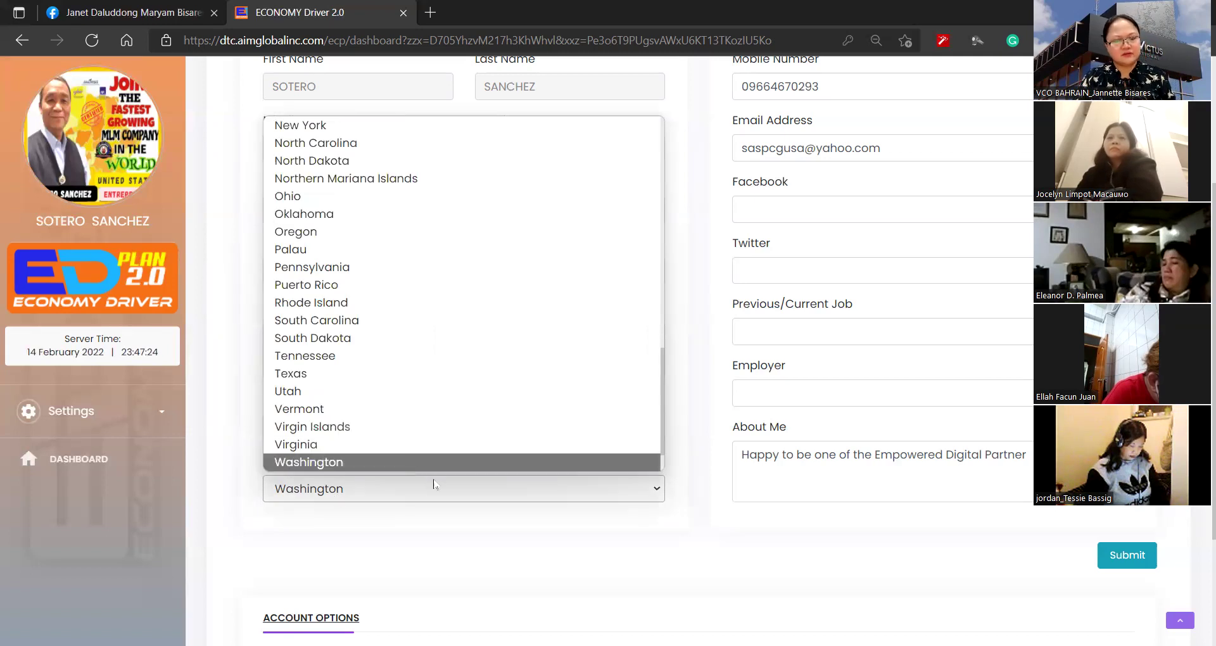
# Step: Keep Washington as the state and browse the Country list without changing United States
pyautogui.click(476, 544)
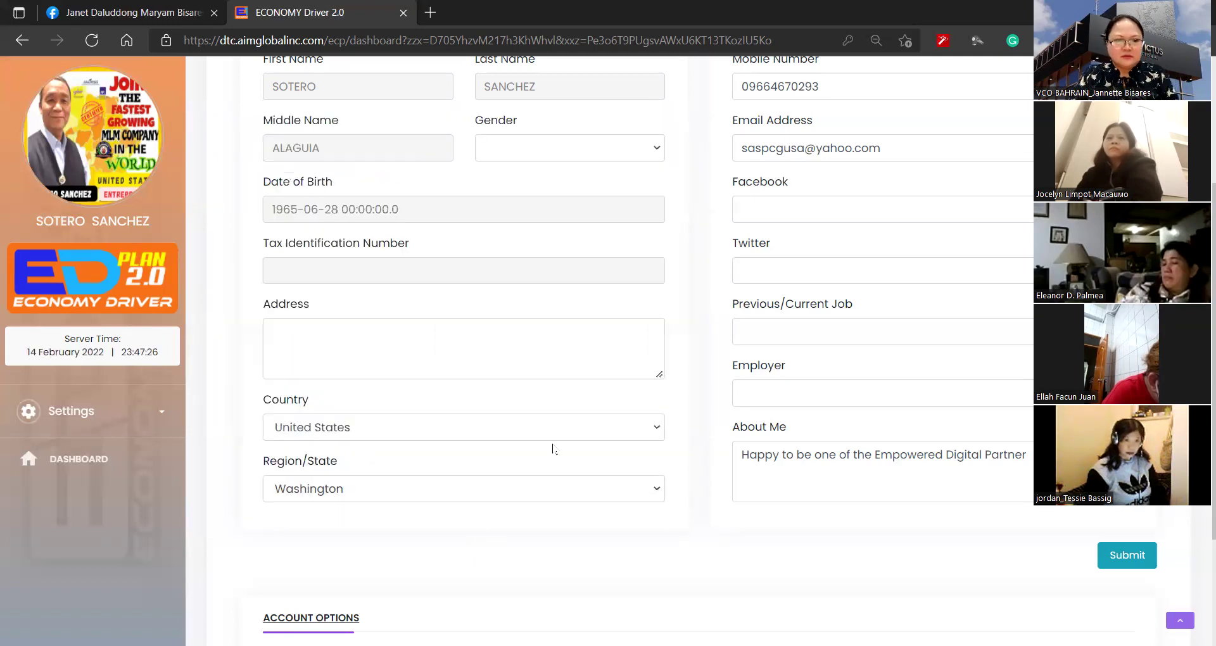
pyautogui.click(656, 432)
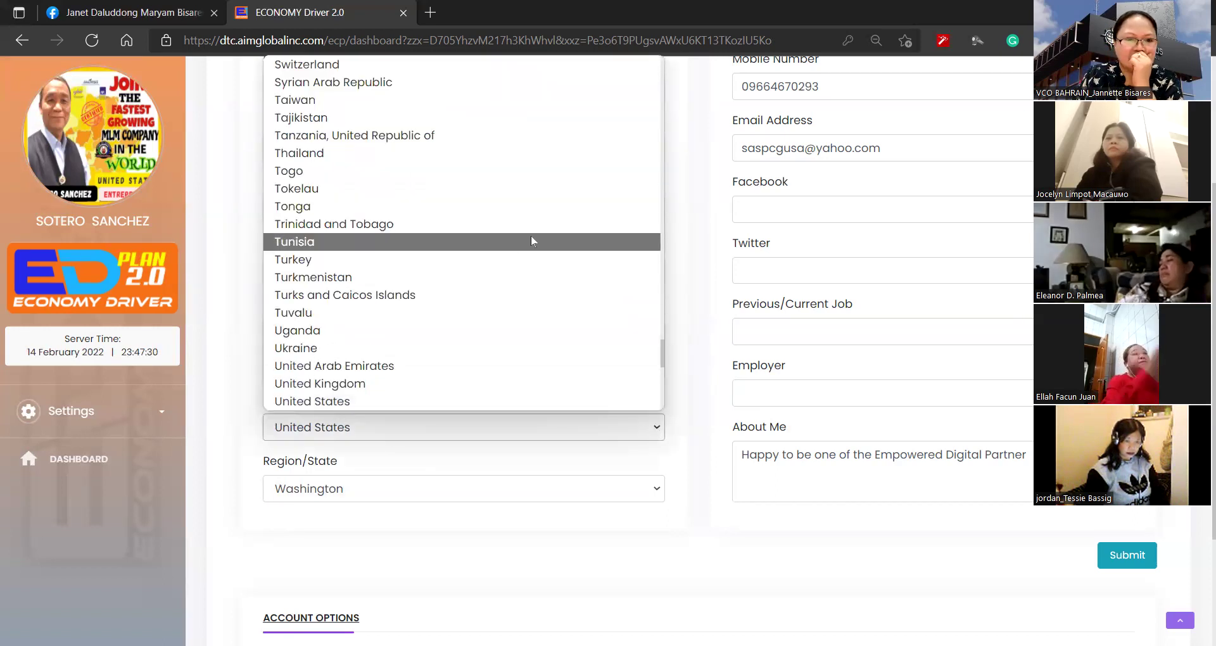
pyautogui.scroll(-3, 531, 237)
pyautogui.scroll(-7, 531, 239)
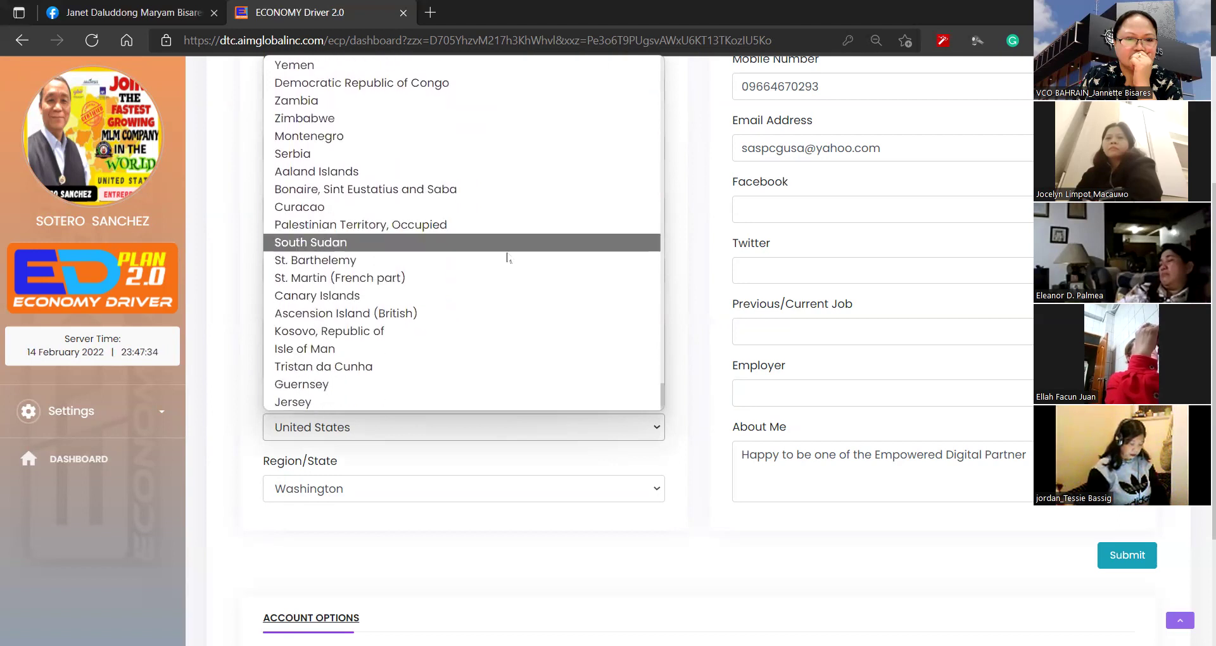
pyautogui.scroll(2, 427, 342)
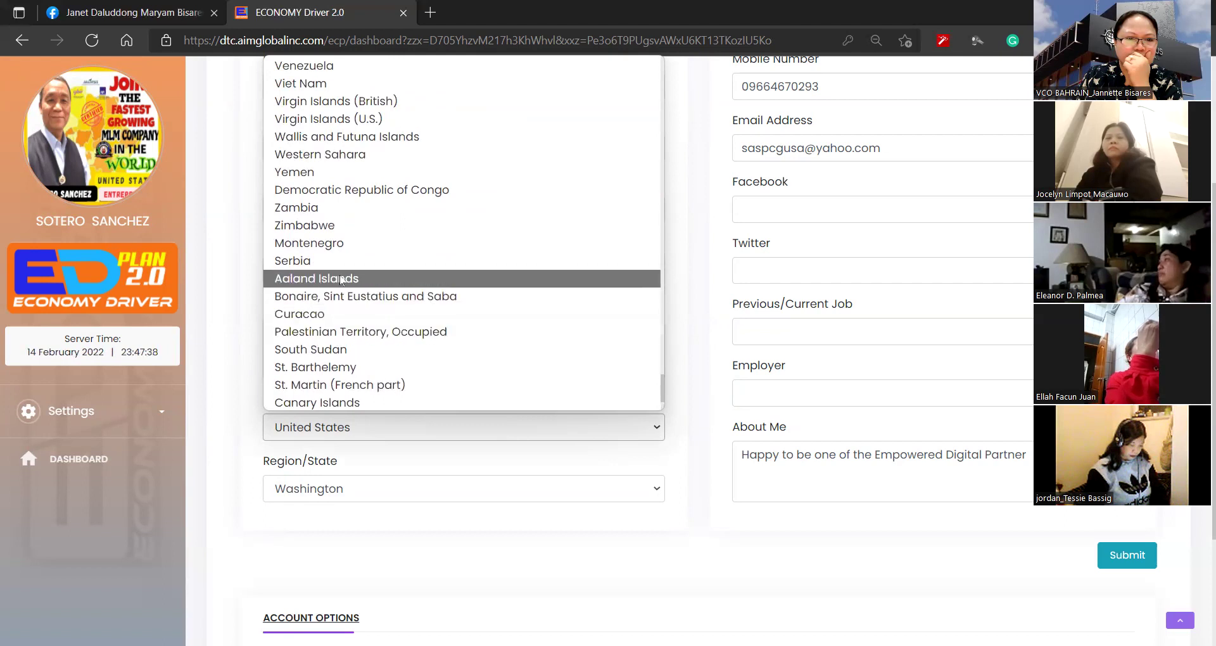
pyautogui.scroll(2, 376, 237)
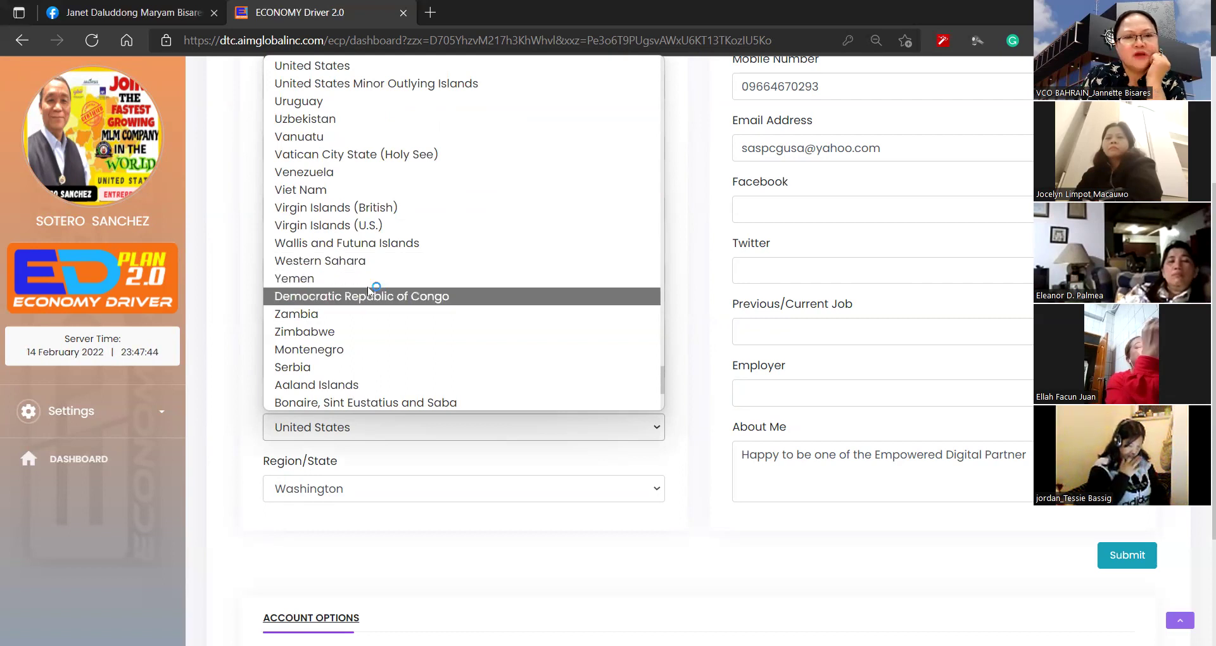
pyautogui.scroll(1, 379, 295)
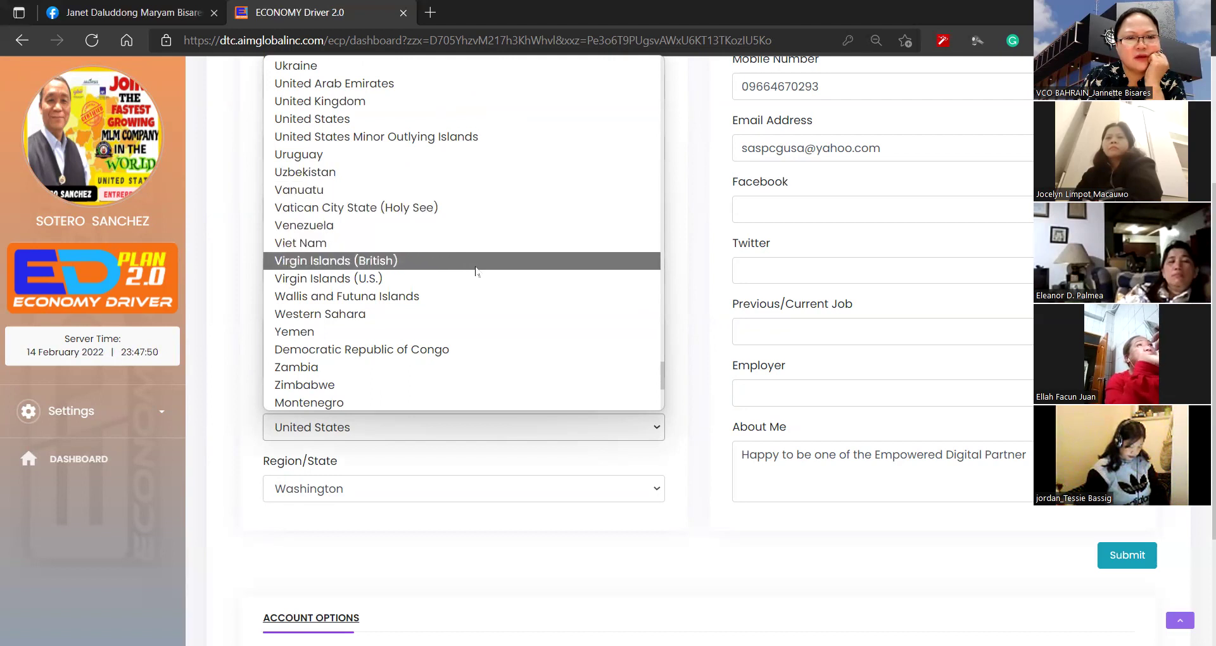
# Step: Scroll the country list back to the top, then open the Region/State choices
pyautogui.scroll(2, 476, 271)
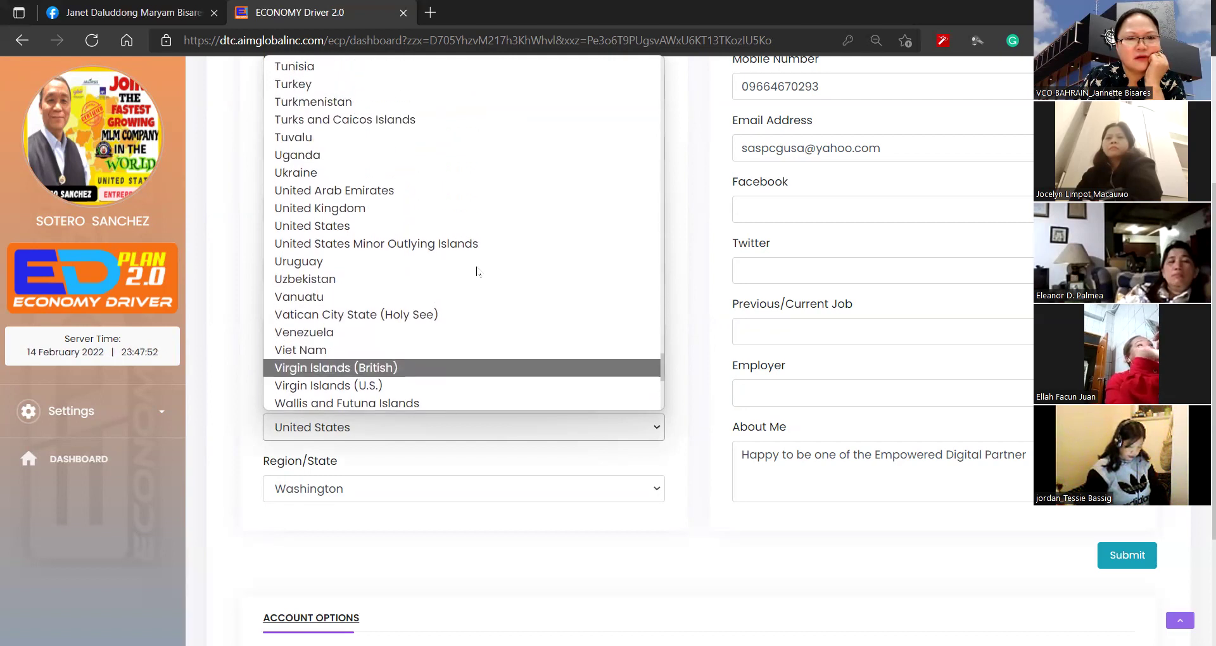
pyautogui.scroll(2, 476, 271)
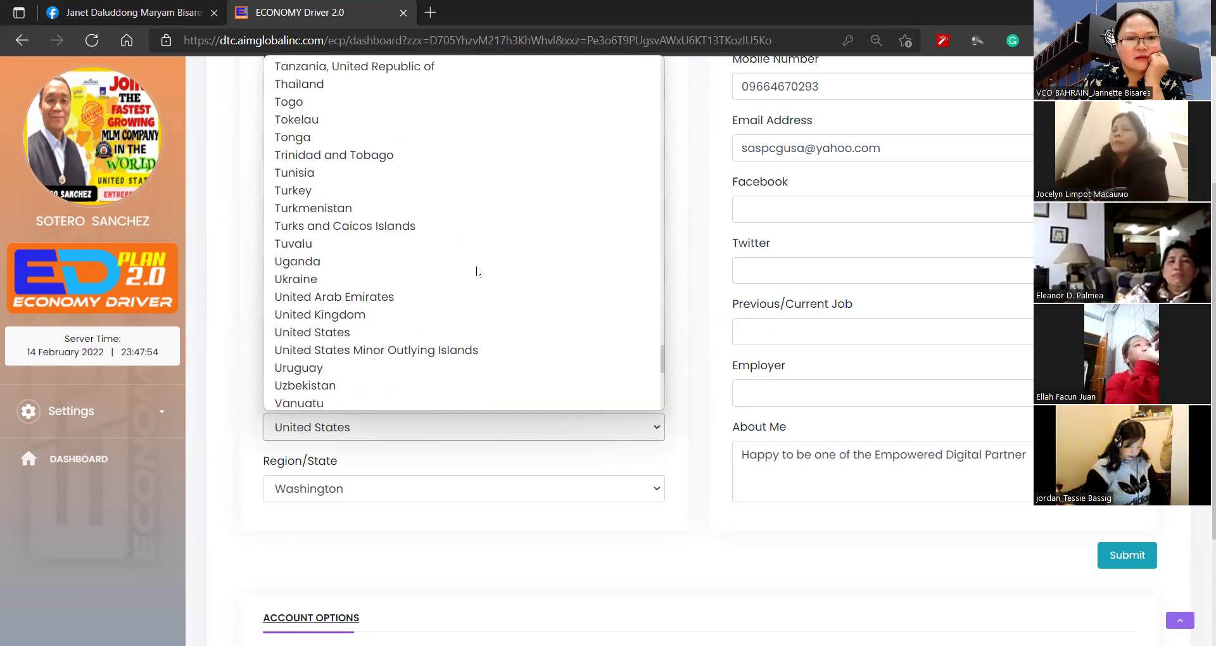
pyautogui.scroll(2, 476, 271)
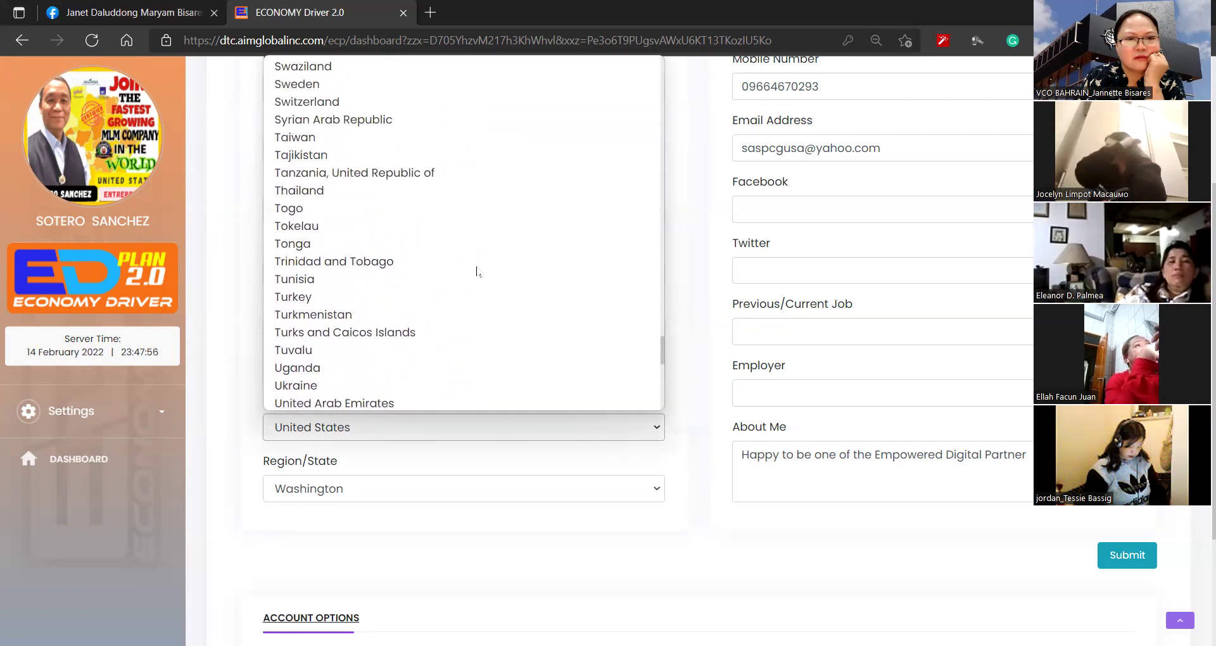
pyautogui.scroll(2, 476, 271)
pyautogui.scroll(8, 477, 272)
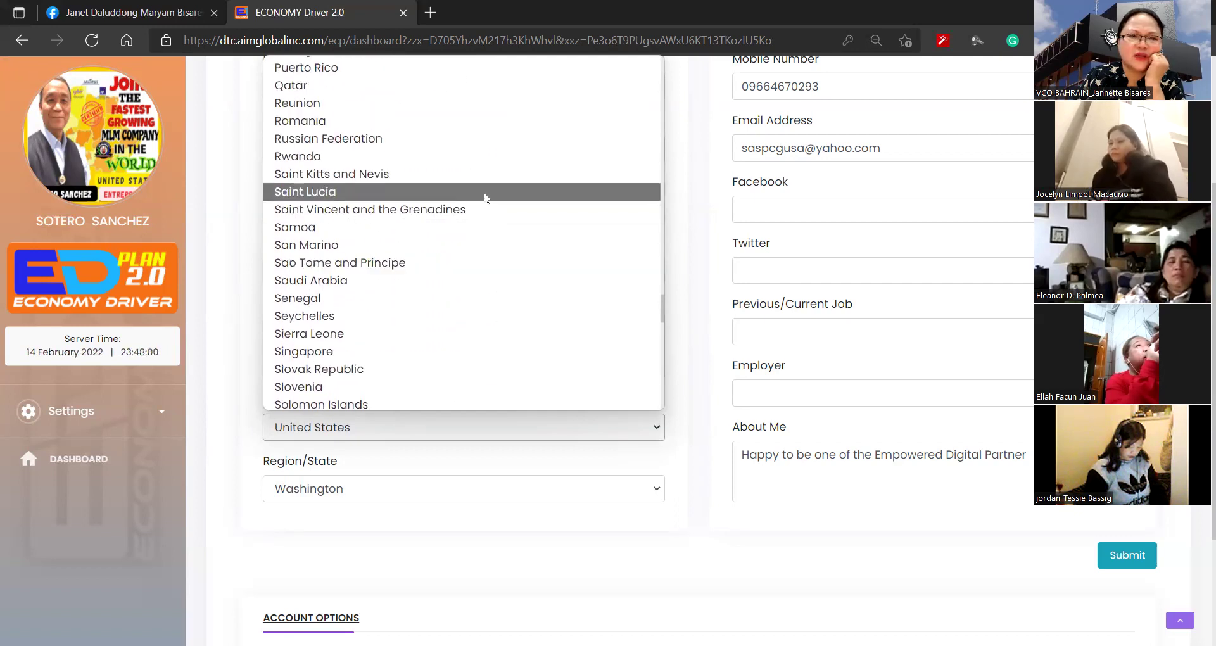
pyautogui.scroll(6, 483, 193)
pyautogui.scroll(6, 484, 193)
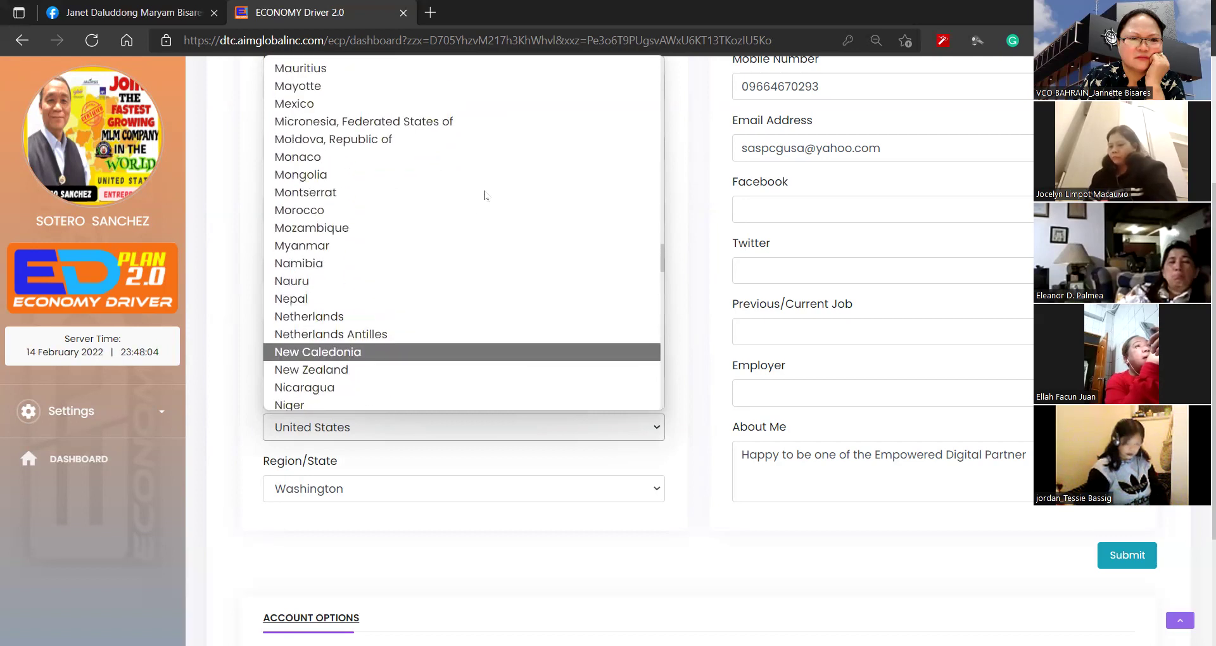
pyautogui.scroll(6, 485, 196)
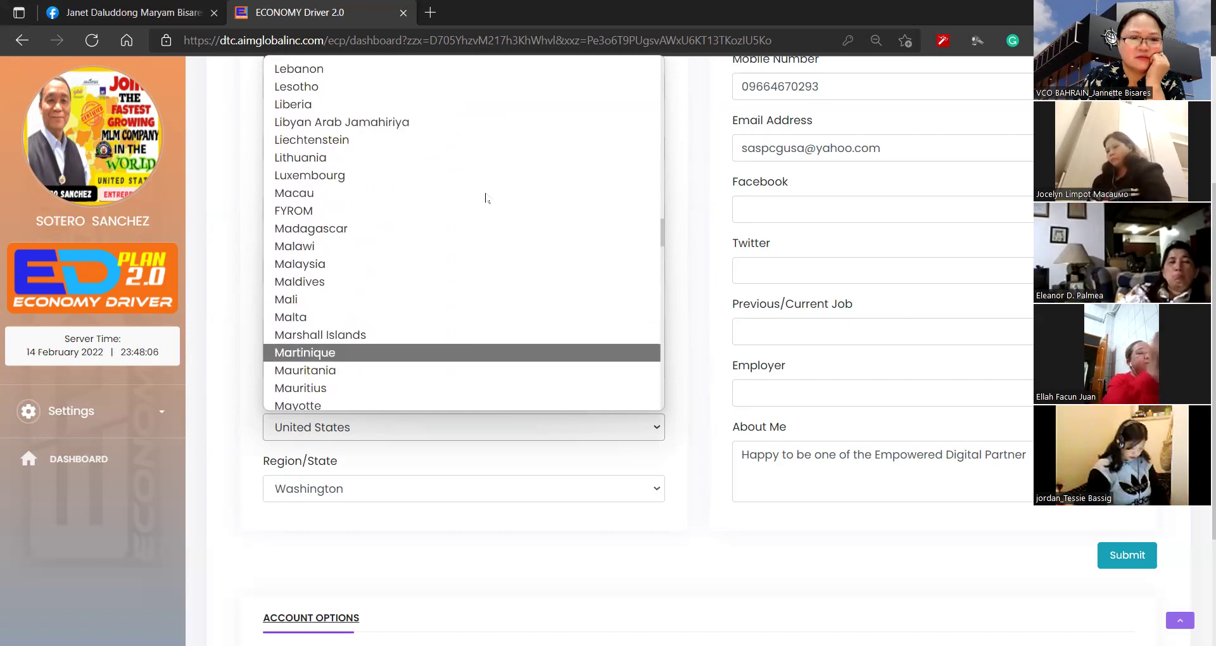
pyautogui.scroll(3, 485, 198)
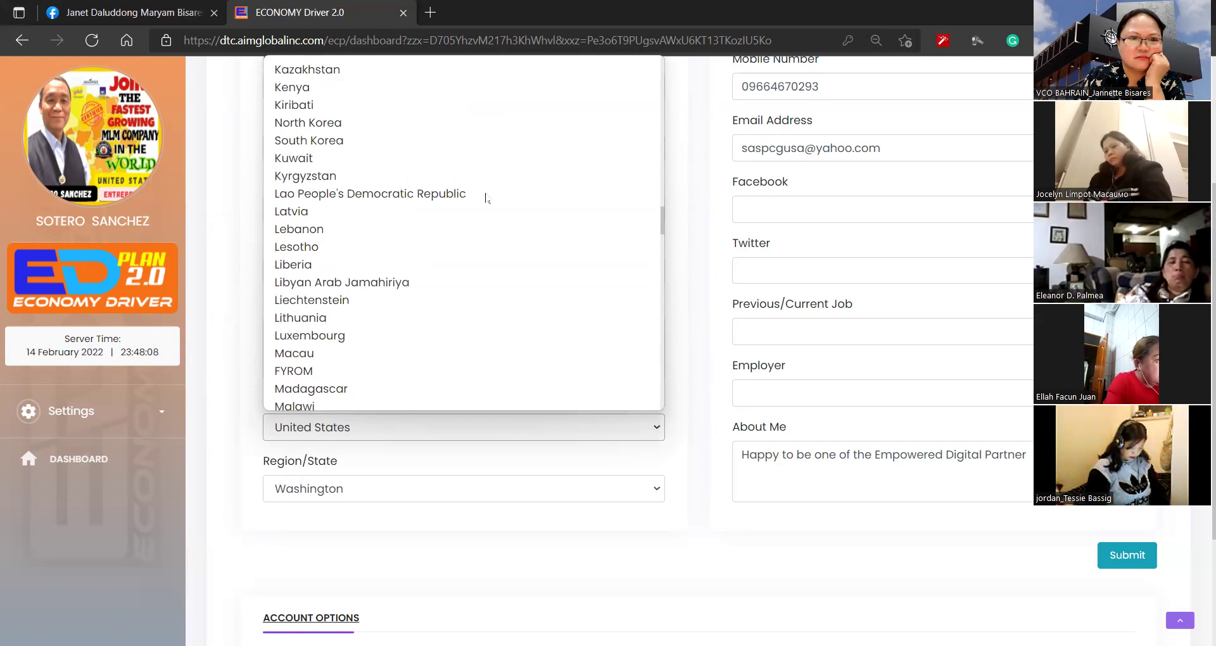
pyautogui.scroll(3, 485, 198)
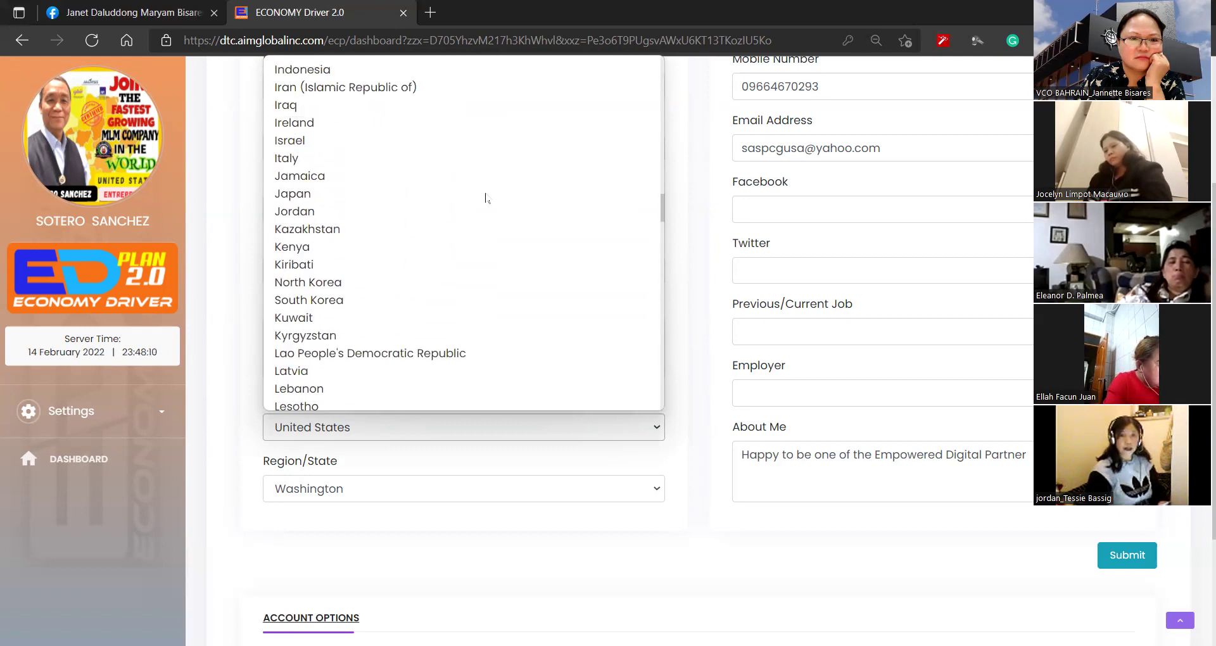
pyautogui.scroll(4, 486, 198)
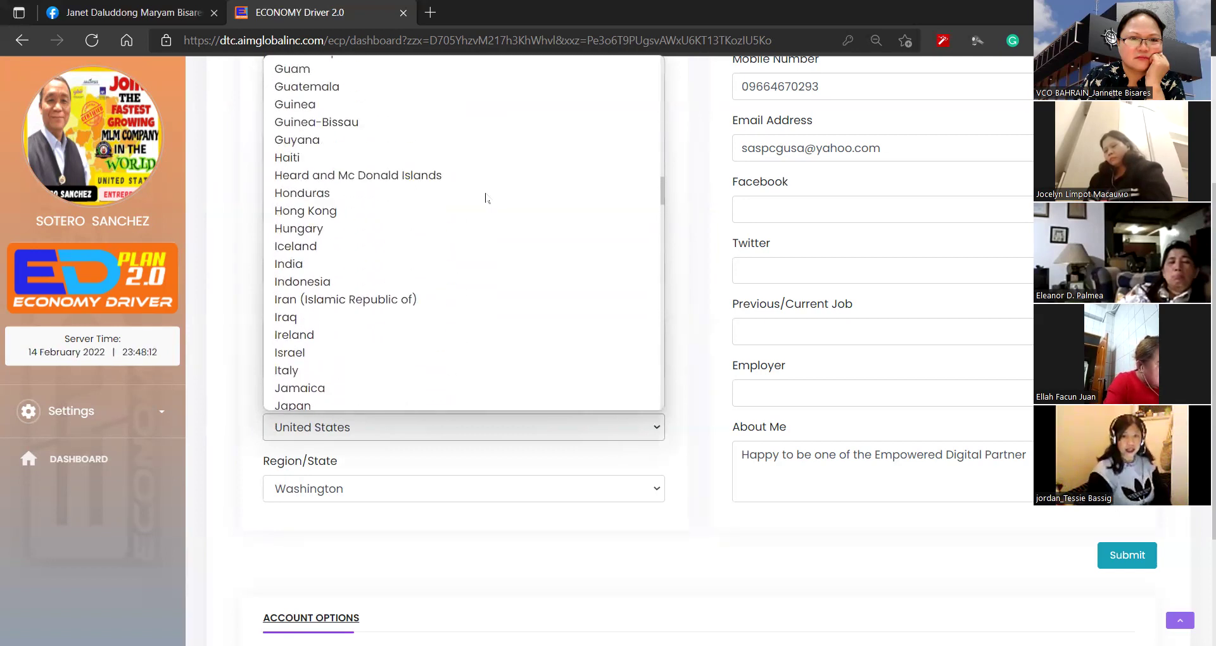
pyautogui.scroll(4, 489, 204)
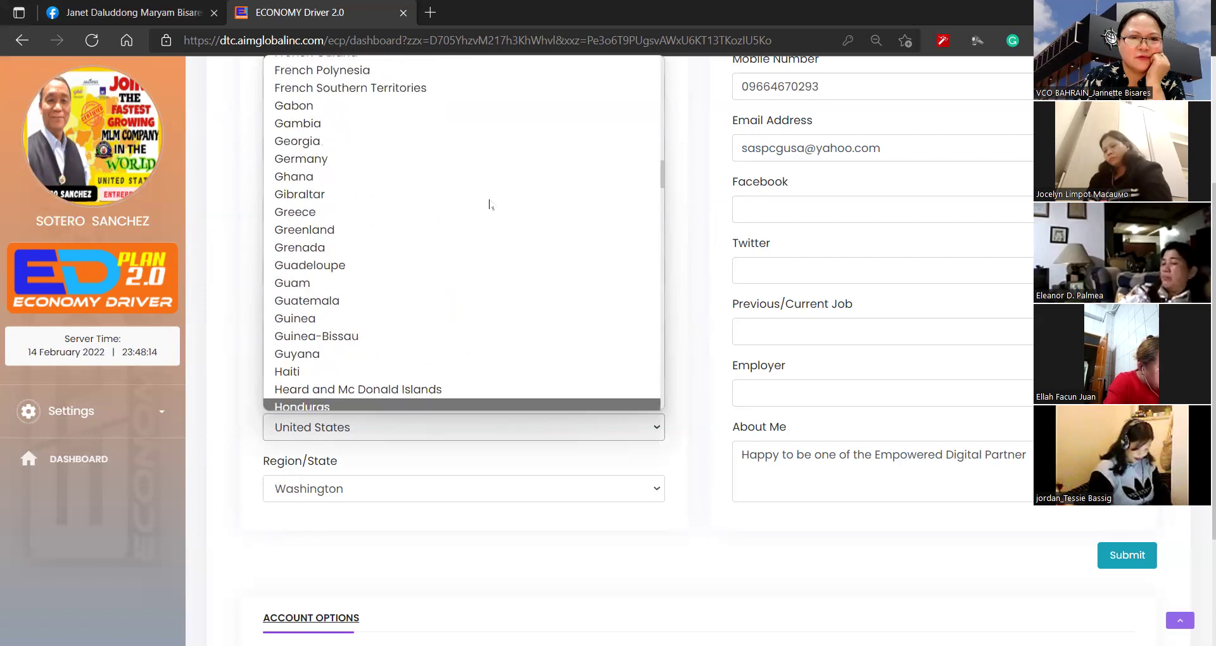
pyautogui.scroll(3, 489, 204)
pyautogui.scroll(4, 489, 204)
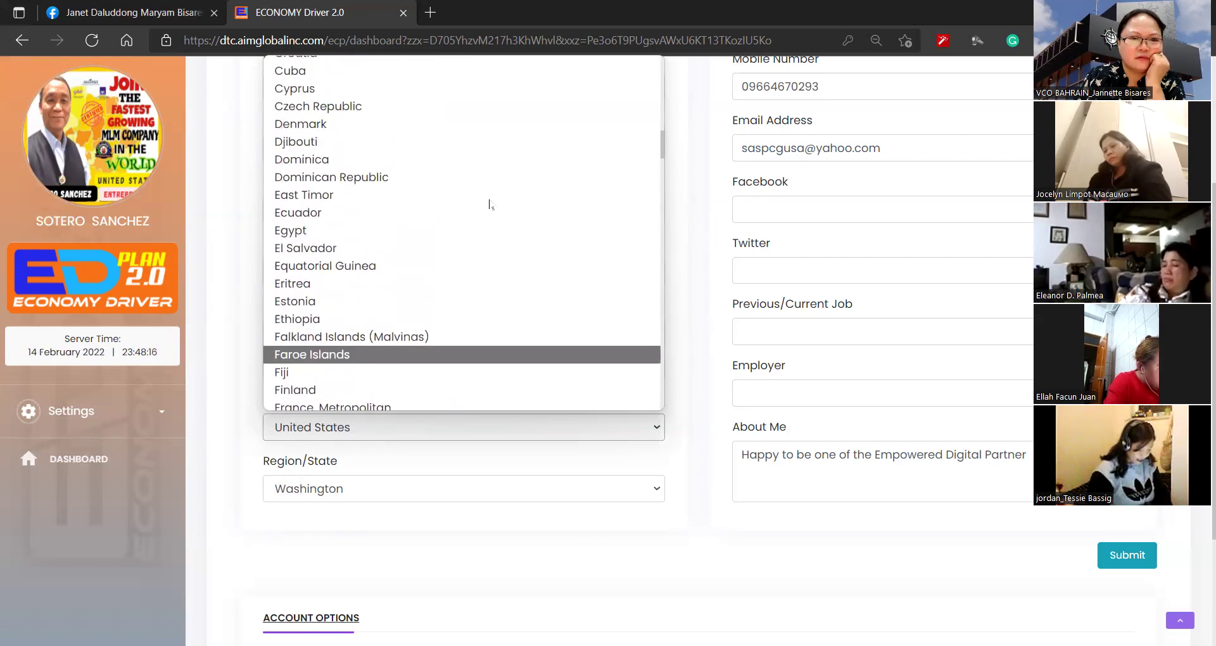
pyautogui.scroll(9, 489, 204)
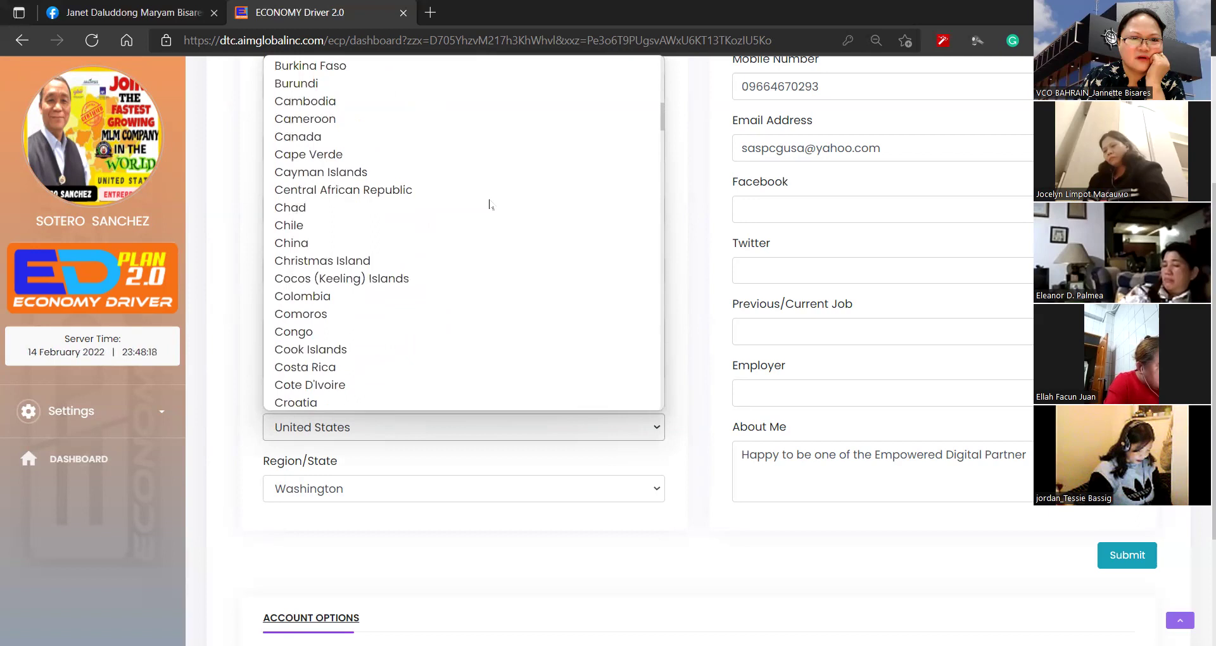
pyautogui.scroll(8, 489, 200)
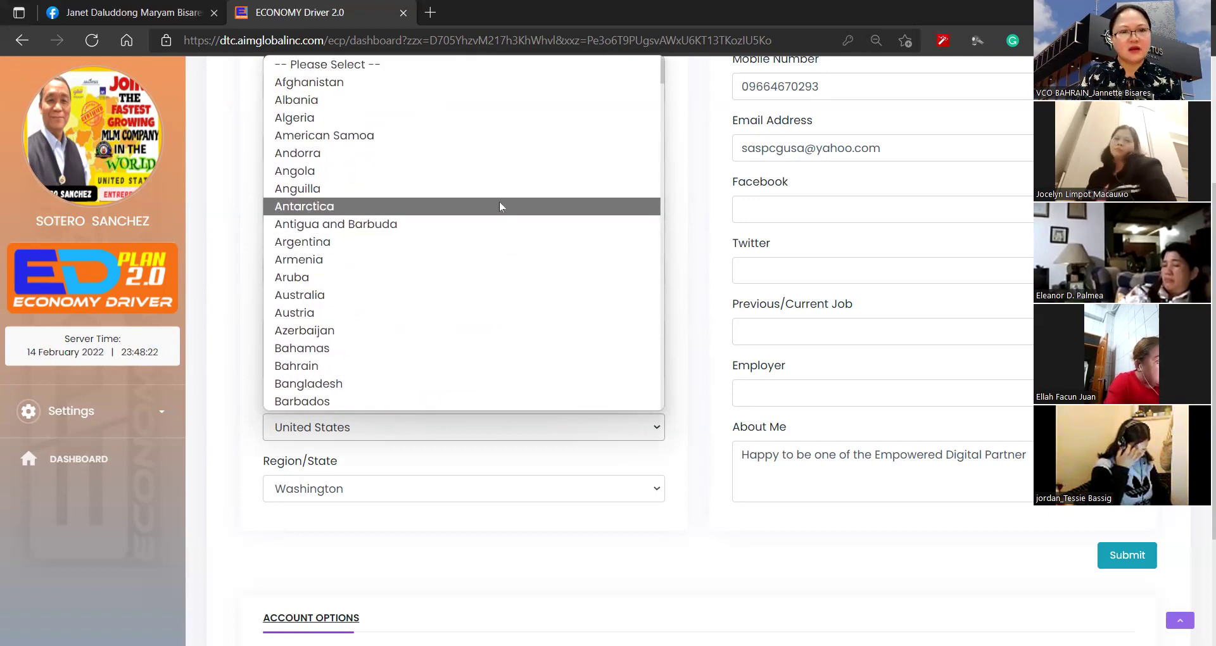
pyautogui.click(468, 493)
# Step: Set Region/State to Wisconsin, then switch it back to Washington
pyautogui.scroll(-1, 458, 469)
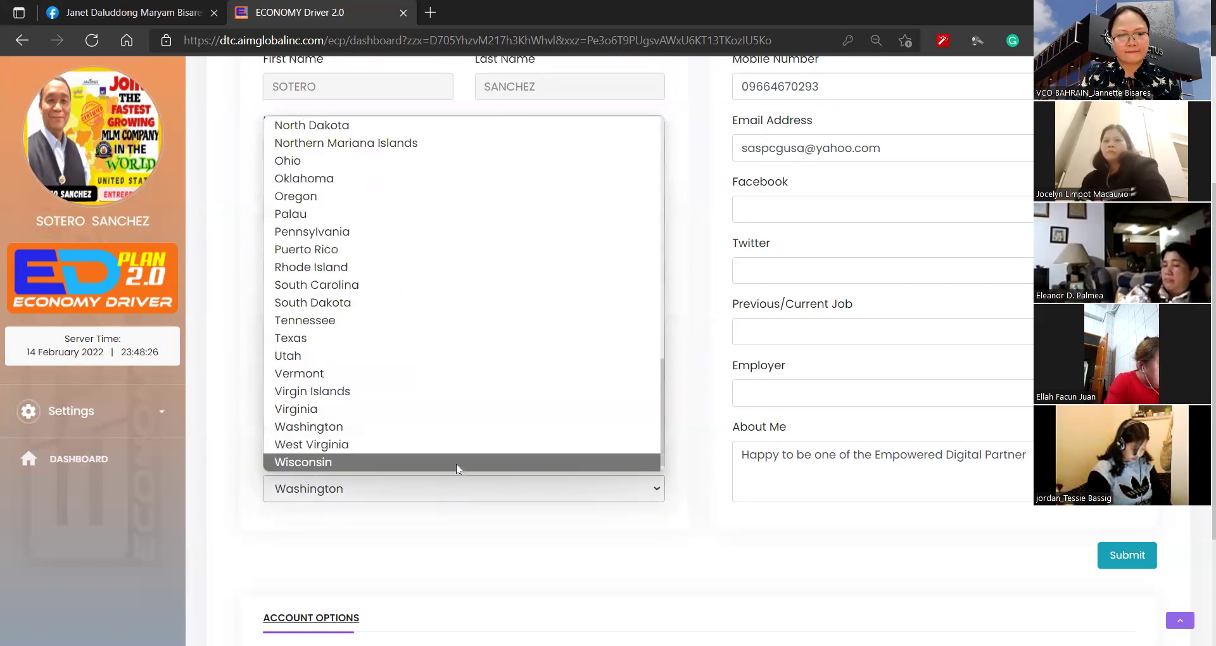
pyautogui.click(458, 462)
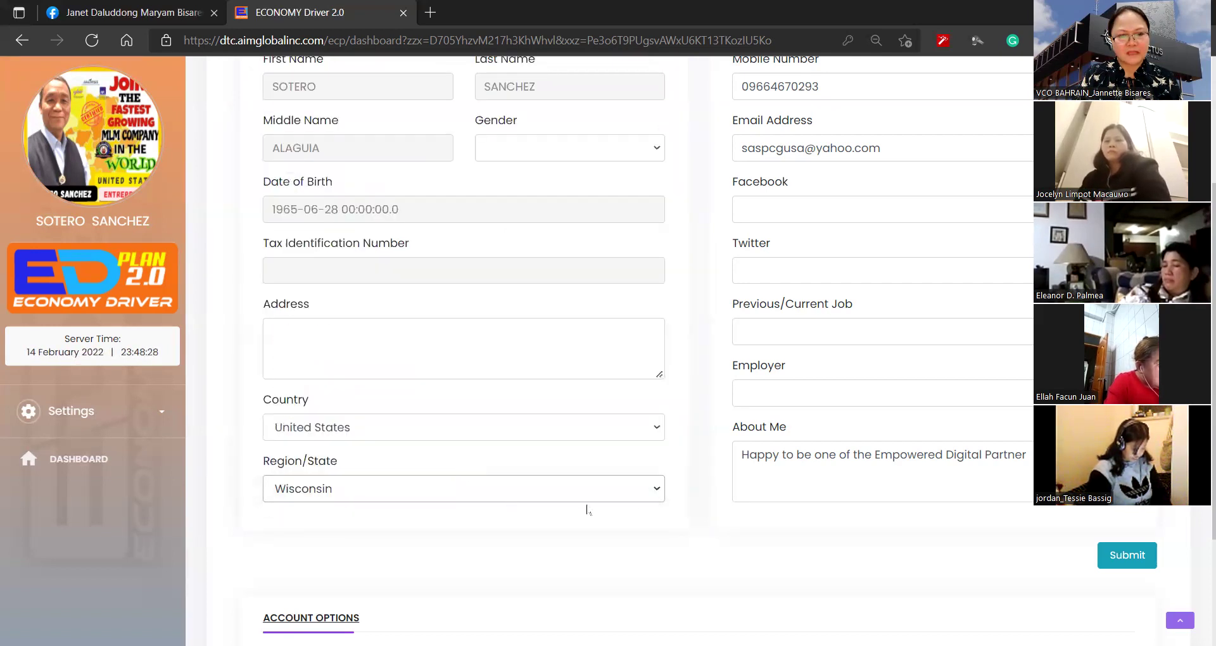
pyautogui.click(651, 495)
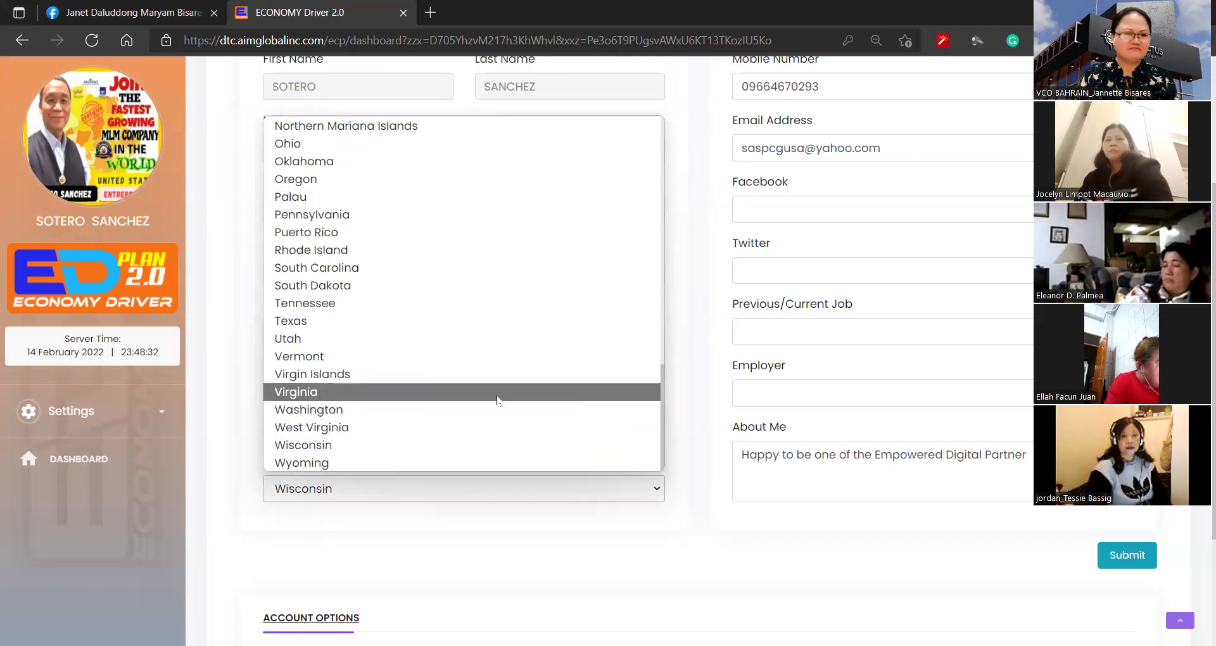
pyautogui.scroll(3, 500, 389)
pyautogui.scroll(3, 502, 385)
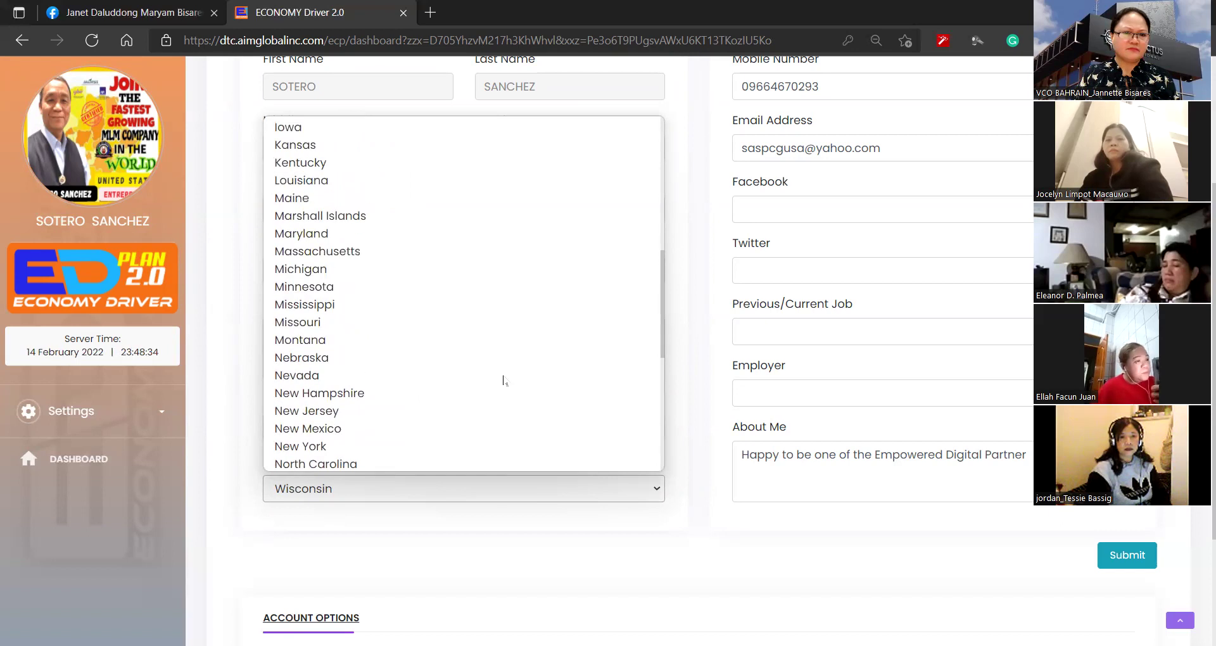
pyautogui.scroll(3, 504, 380)
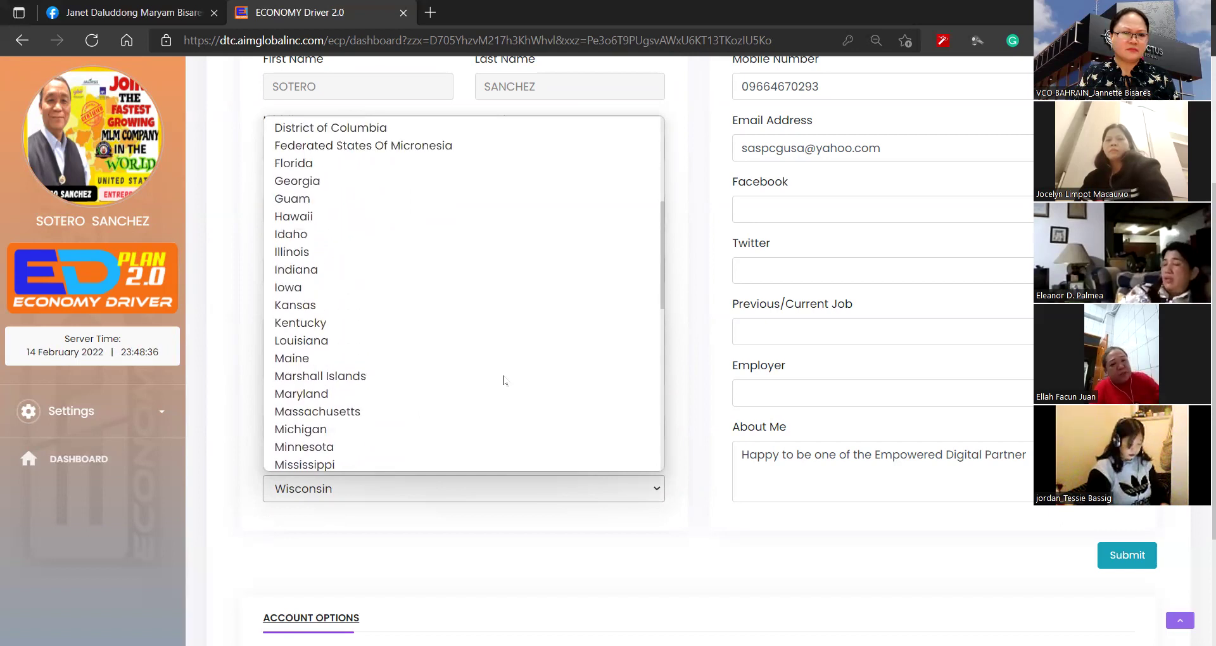
pyautogui.scroll(5, 504, 380)
pyautogui.scroll(-13, 504, 380)
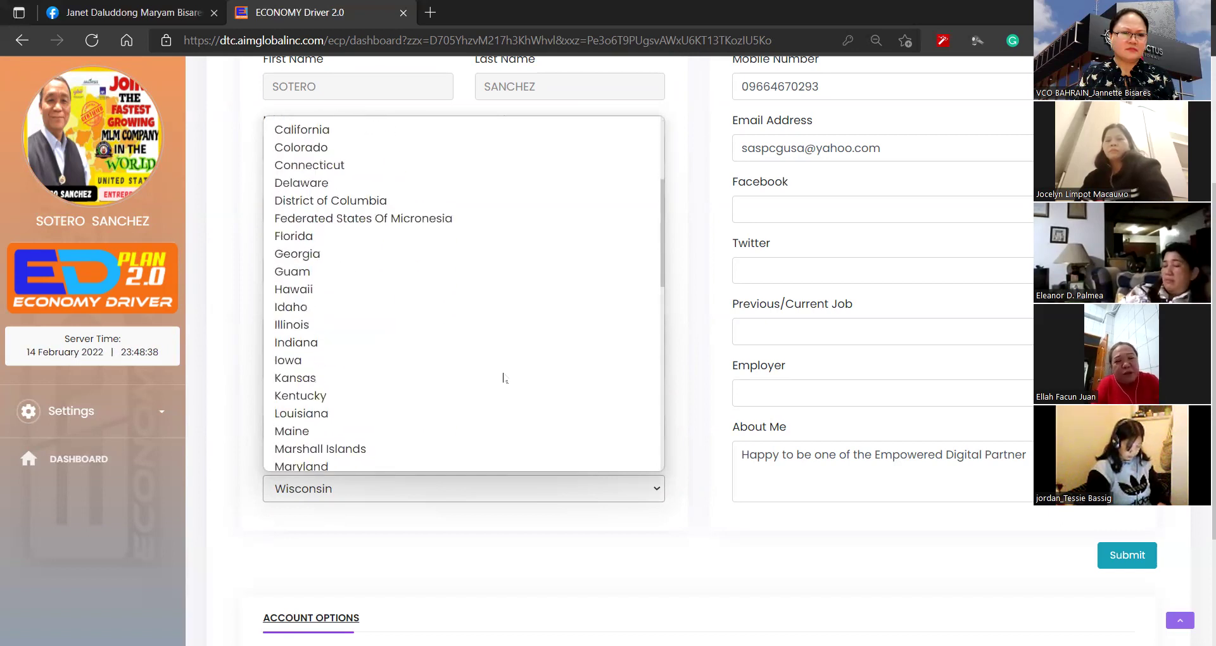
pyautogui.scroll(-2, 504, 376)
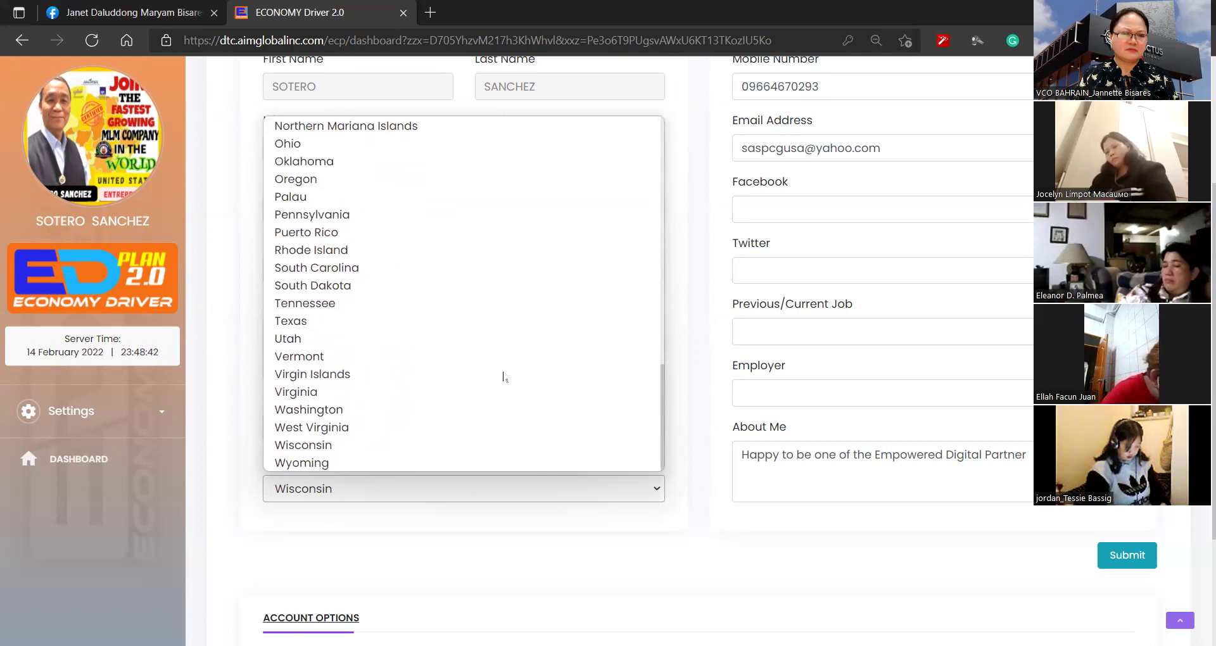
pyautogui.click(346, 410)
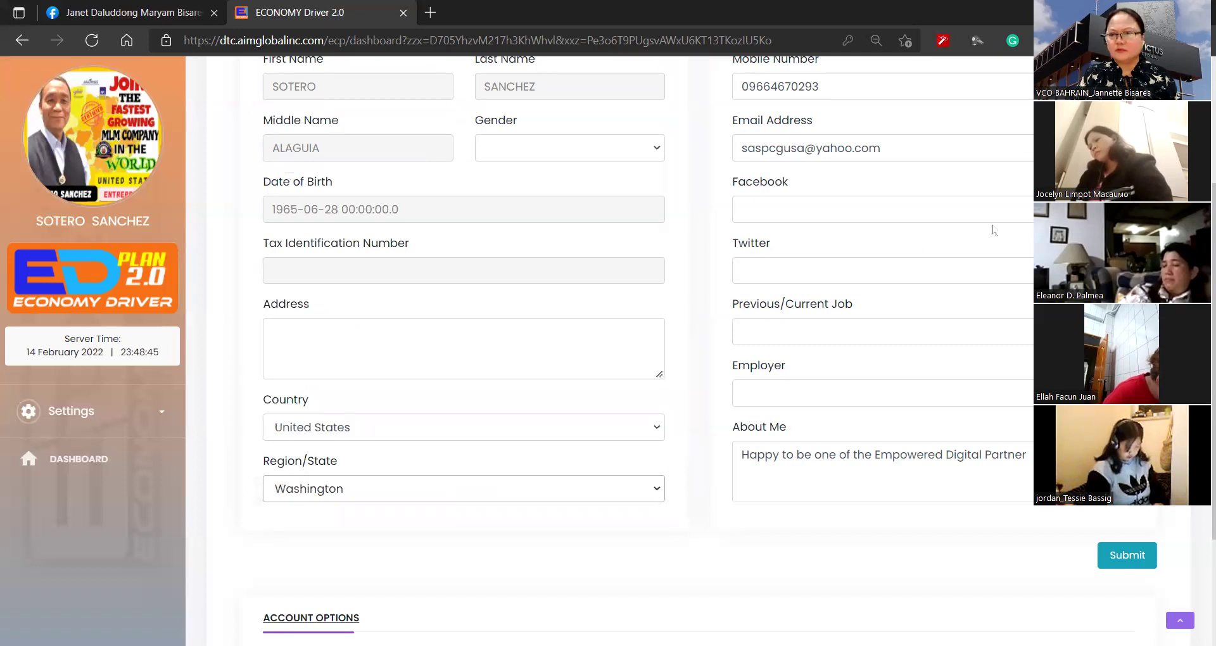
# Step: Submit the profile with United States and Washington, dismiss the success notice, and select Address
pyautogui.click(1126, 567)
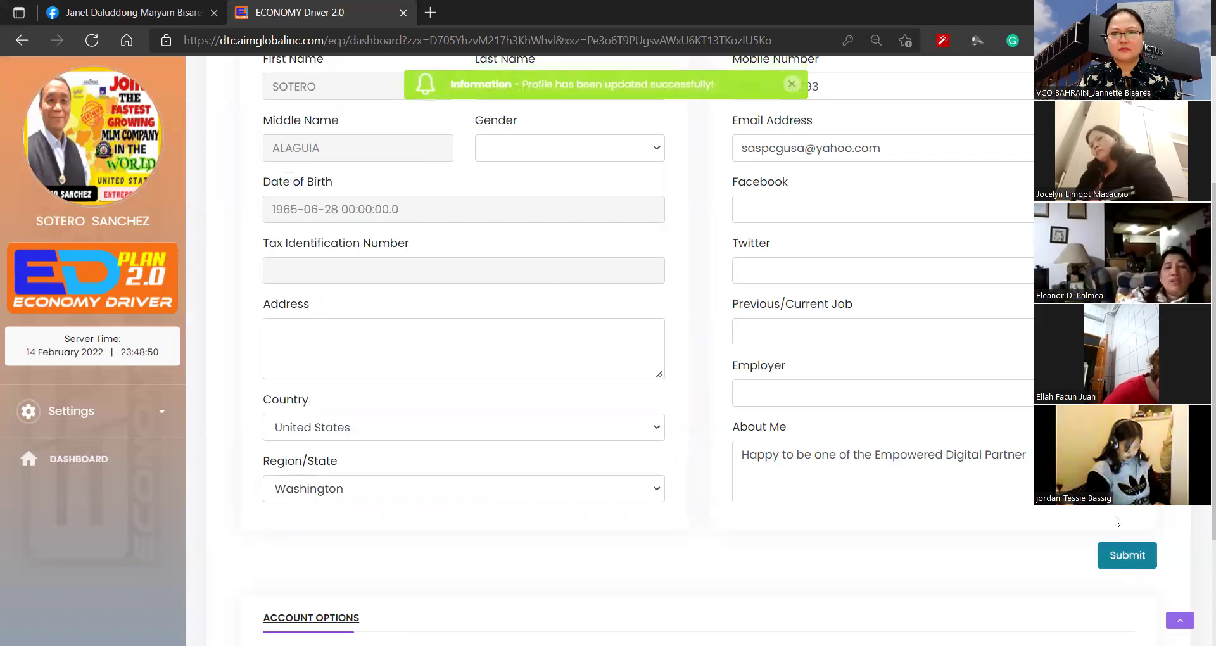
pyautogui.click(793, 85)
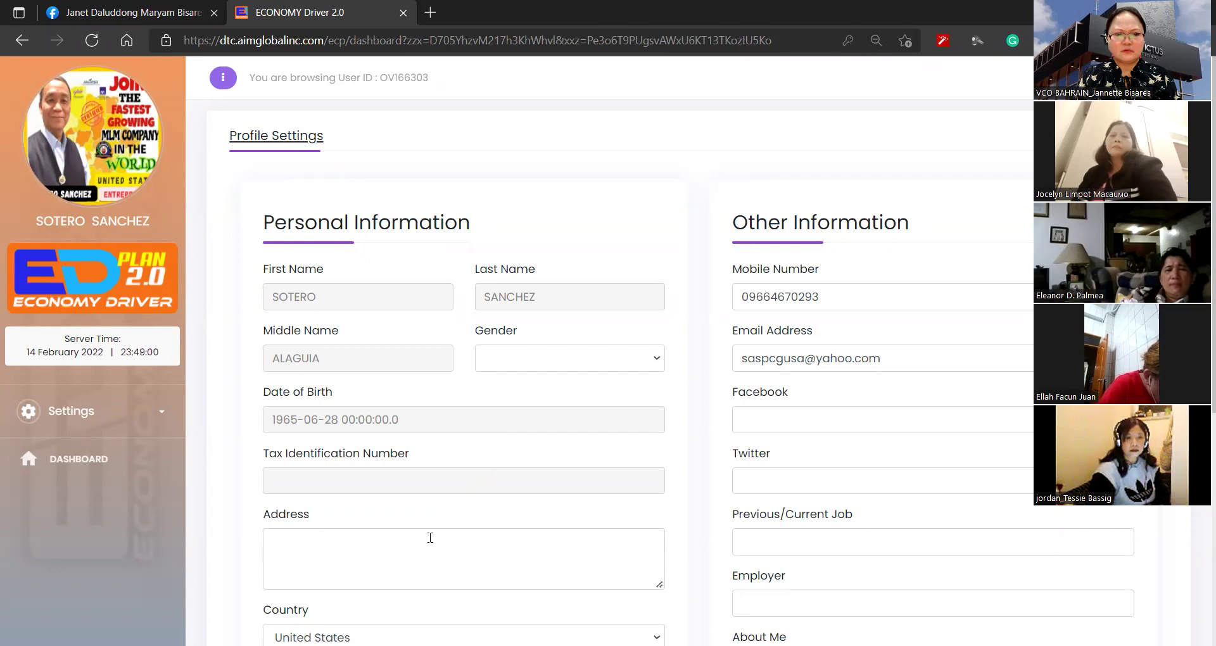
pyautogui.scroll(-3, 430, 538)
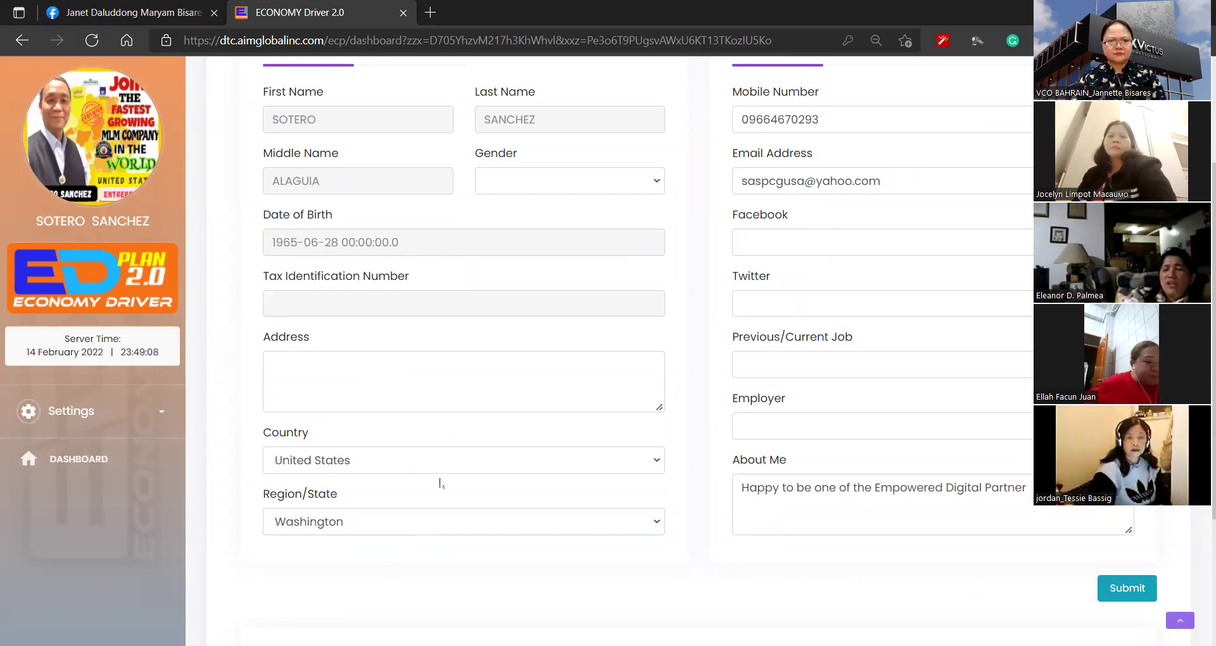
pyautogui.click(440, 396)
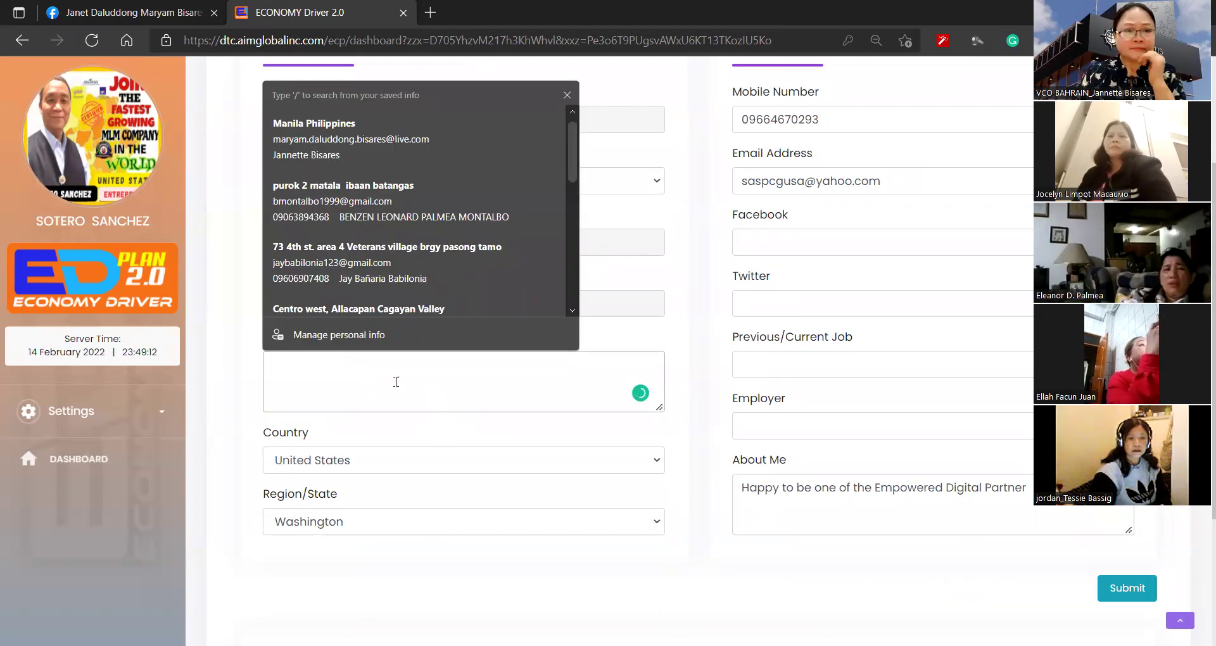
# Step: Enter the house number in Address, ignoring autofill suggestions, and position to fix a digit
pyautogui.scroll(-5, 432, 271)
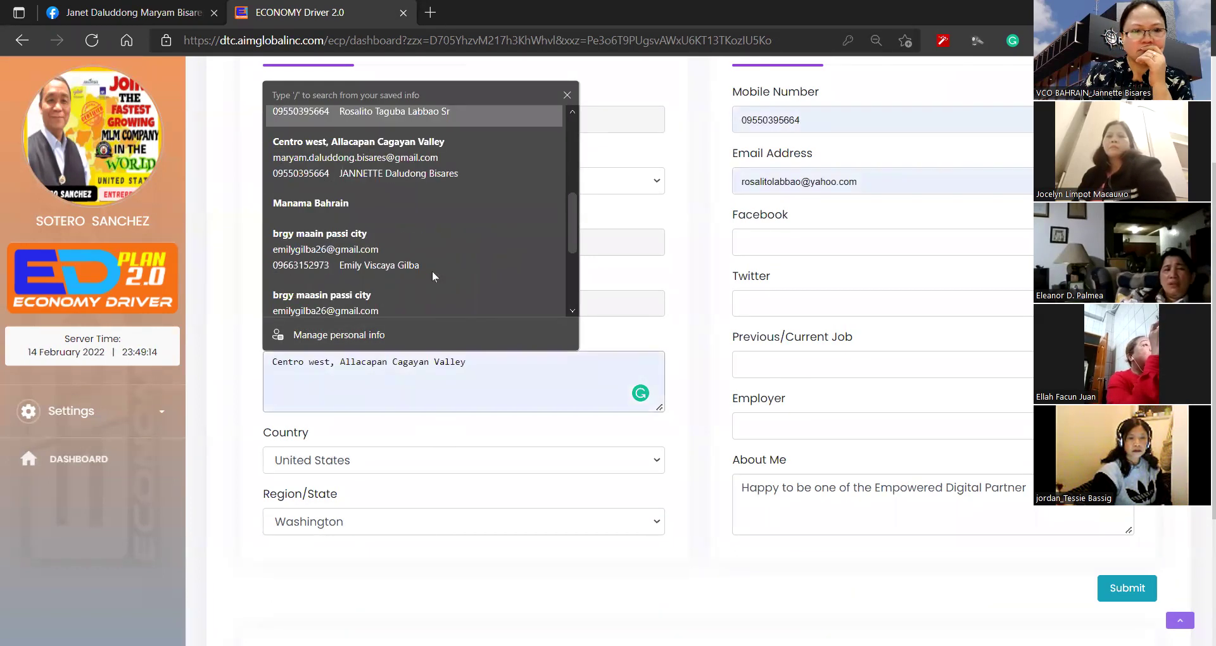
pyautogui.scroll(5, 436, 278)
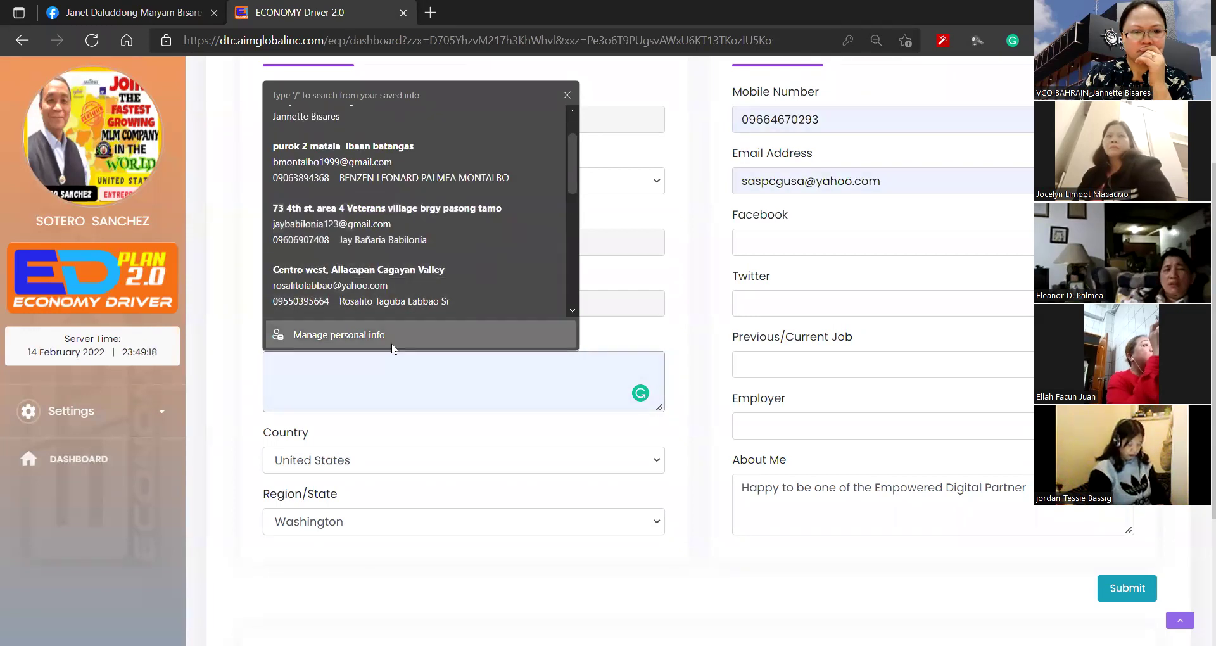
pyautogui.click(356, 372)
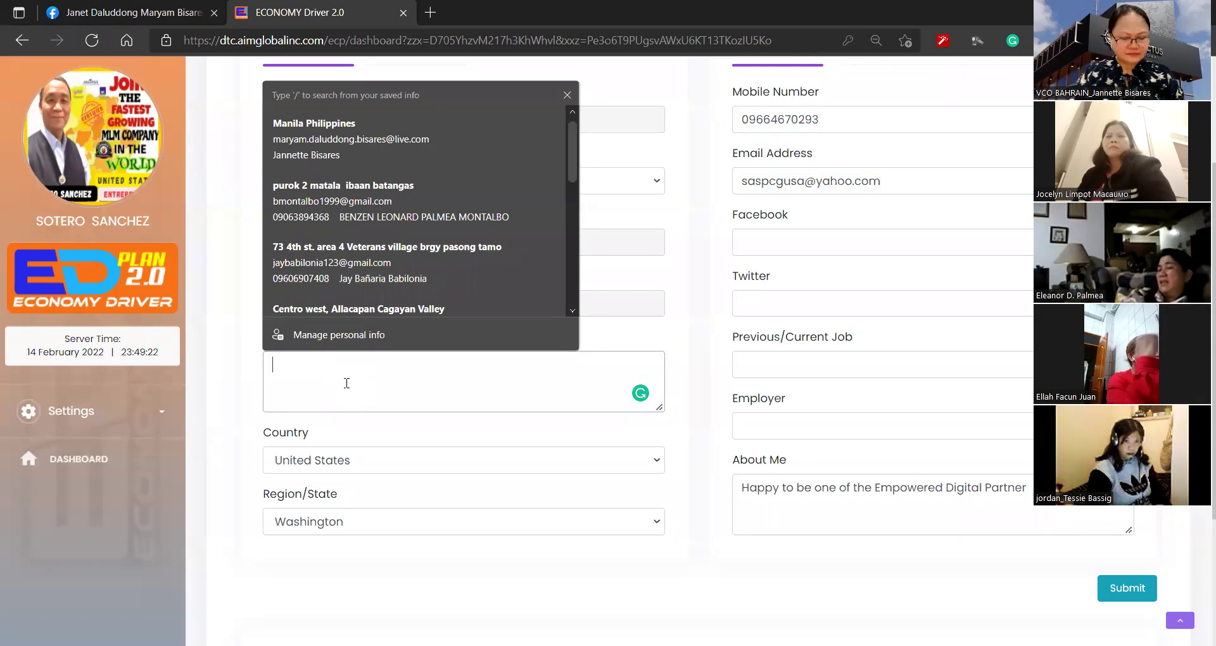
pyautogui.write('973')
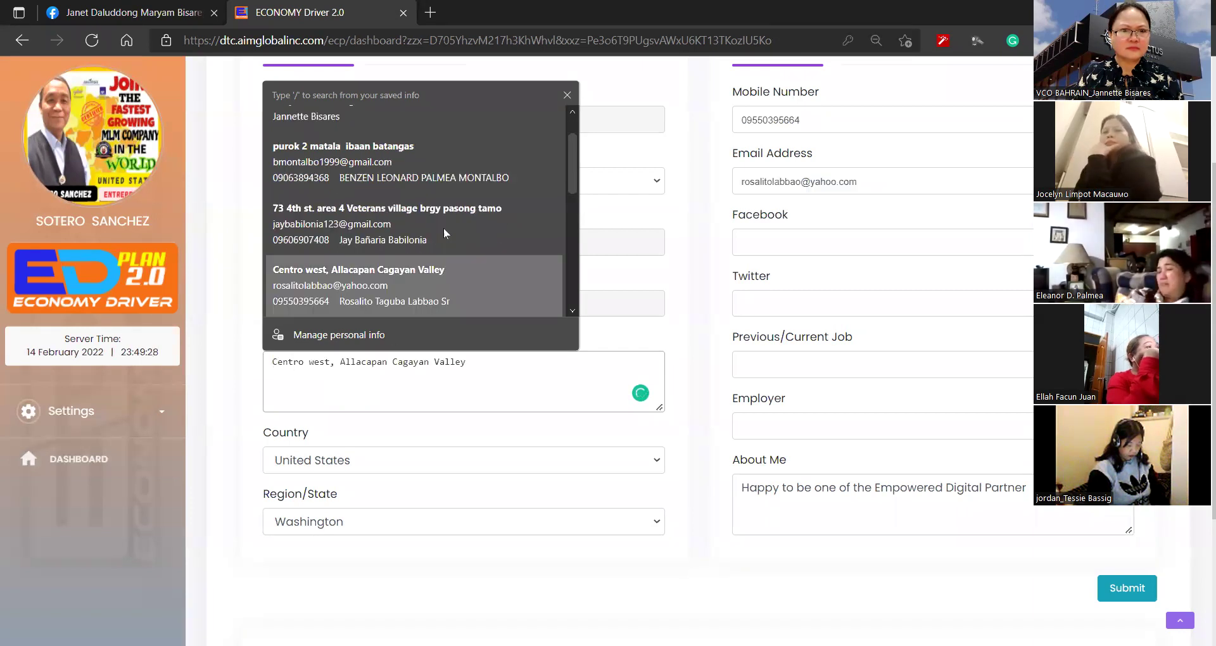
pyautogui.scroll(2, 439, 216)
pyautogui.scroll(-2, 439, 215)
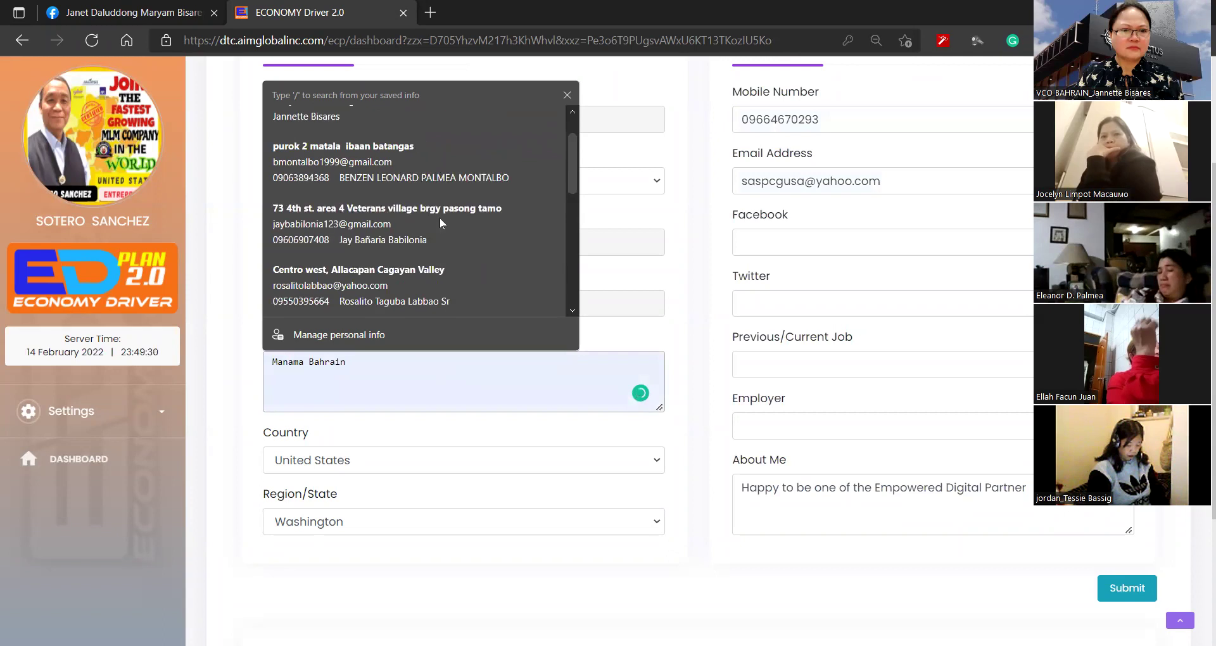
pyautogui.scroll(1, 440, 218)
pyautogui.scroll(-1, 439, 217)
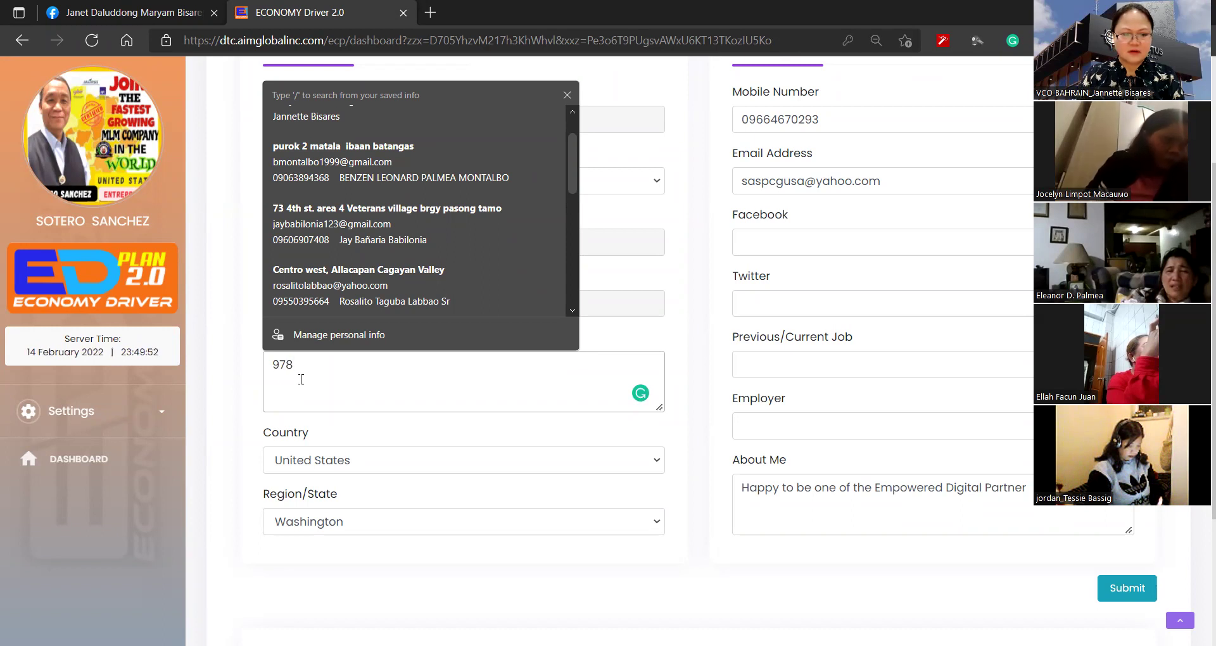
pyautogui.click(280, 364)
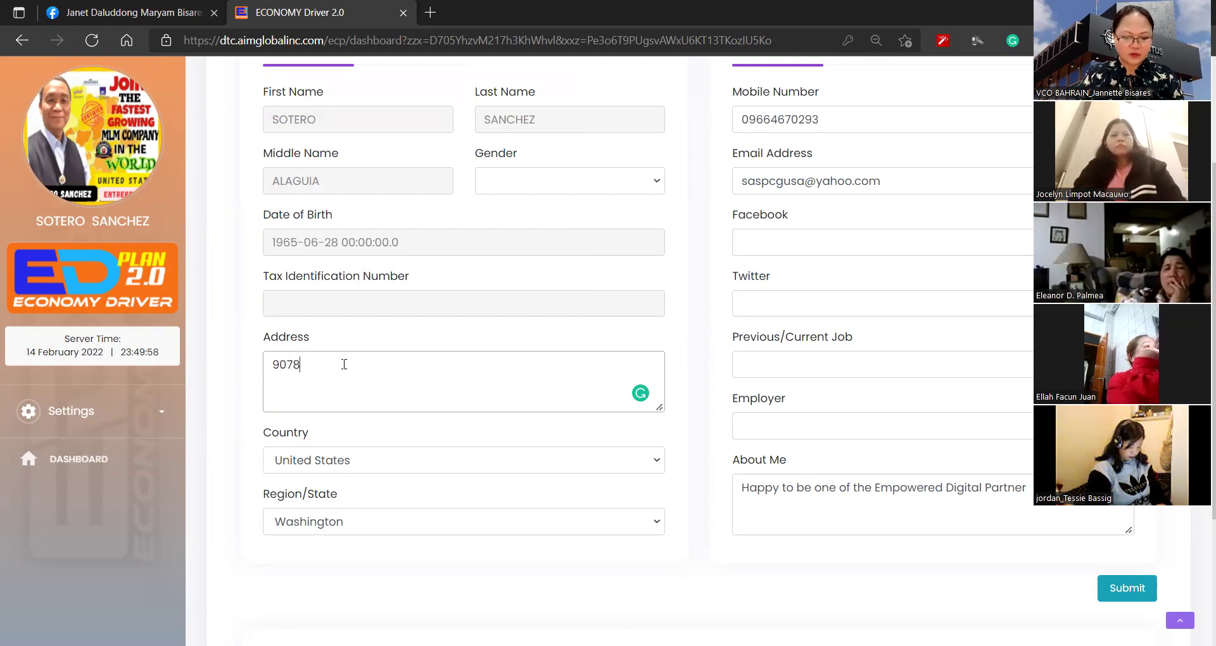
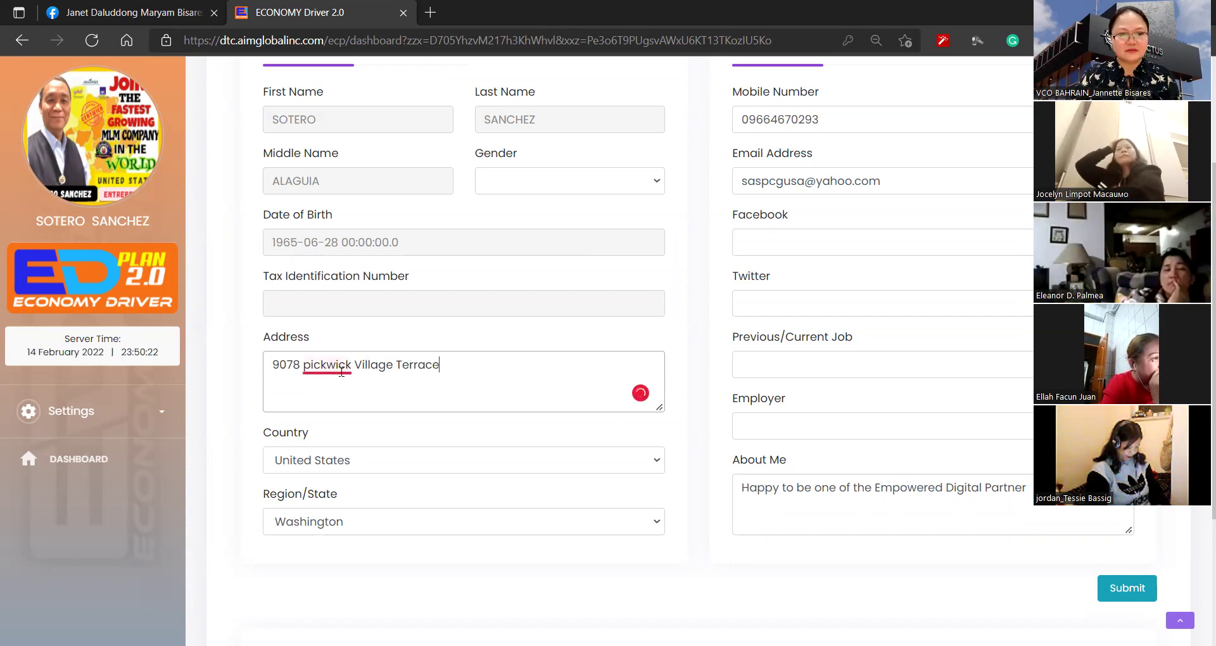
# Step: Type the rest of the member's street address and accept the street-name capitalisation fix
pyautogui.moveTo(342, 372)
pyautogui.click(329, 405)
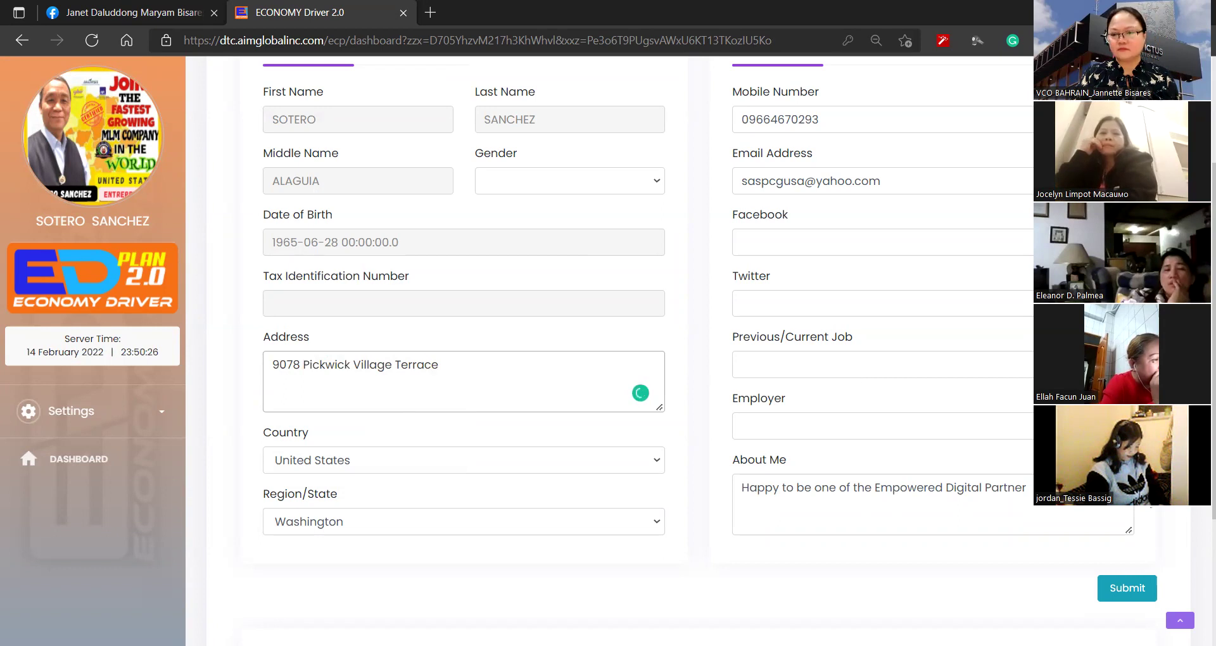
# Step: Submit the profile with the new address, then expand the sidebar Settings options
pyautogui.click(1115, 591)
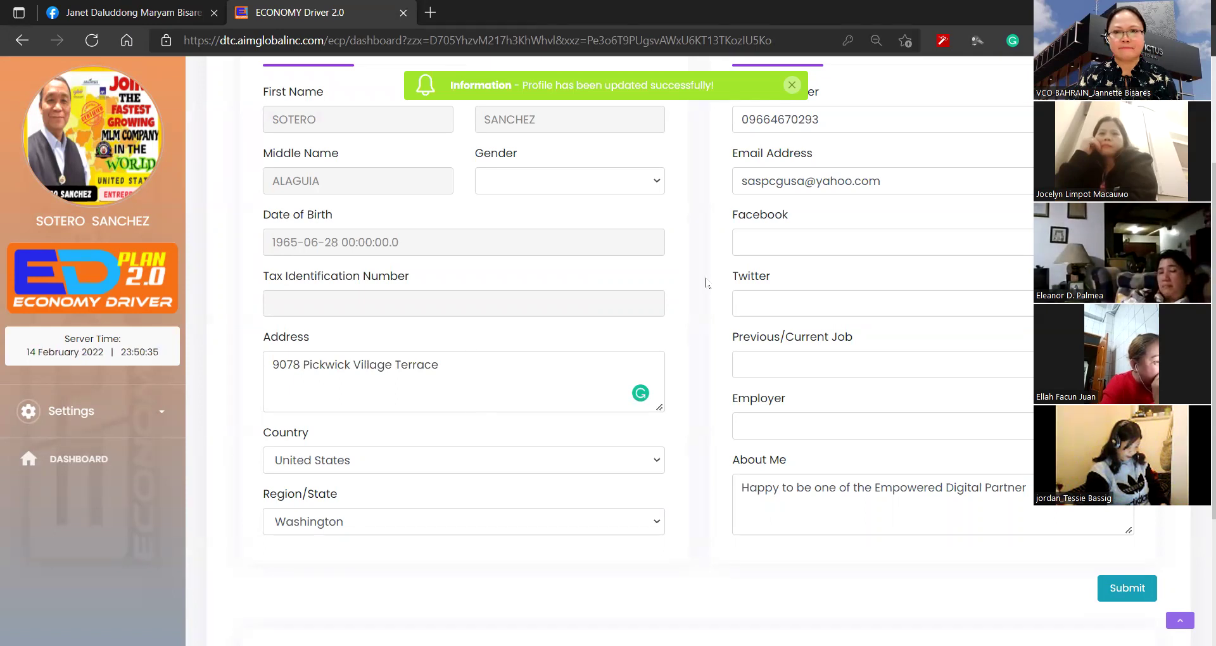
pyautogui.scroll(1, 706, 279)
pyautogui.scroll(-3, 702, 279)
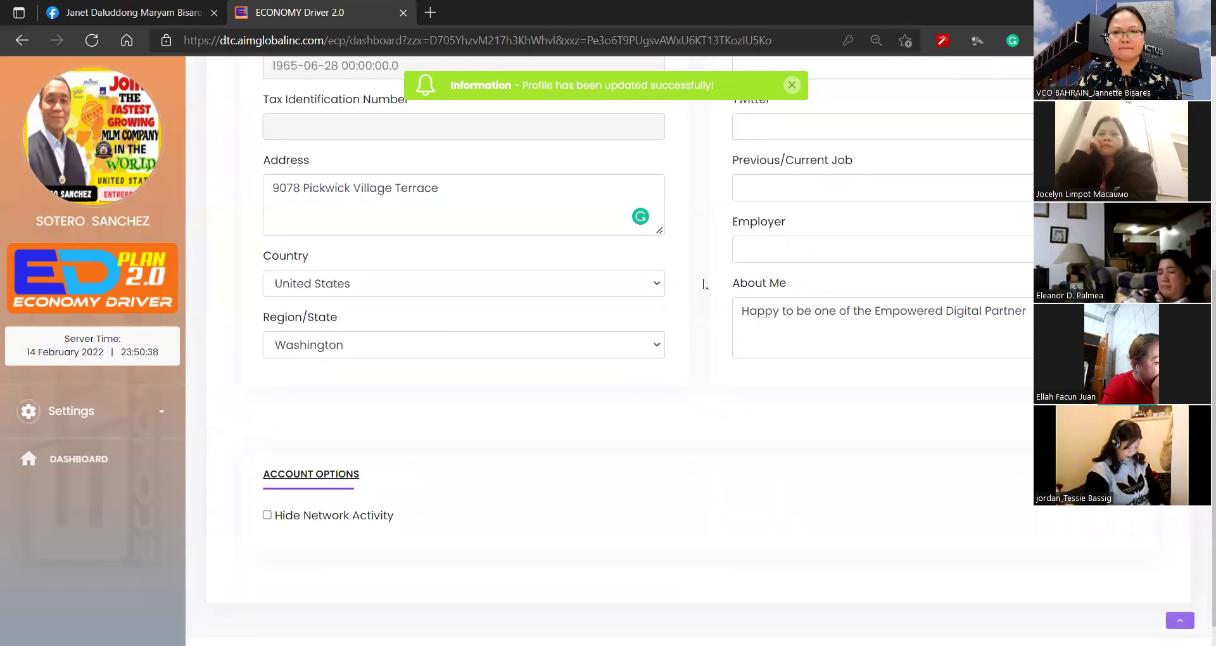
pyautogui.scroll(4, 782, 287)
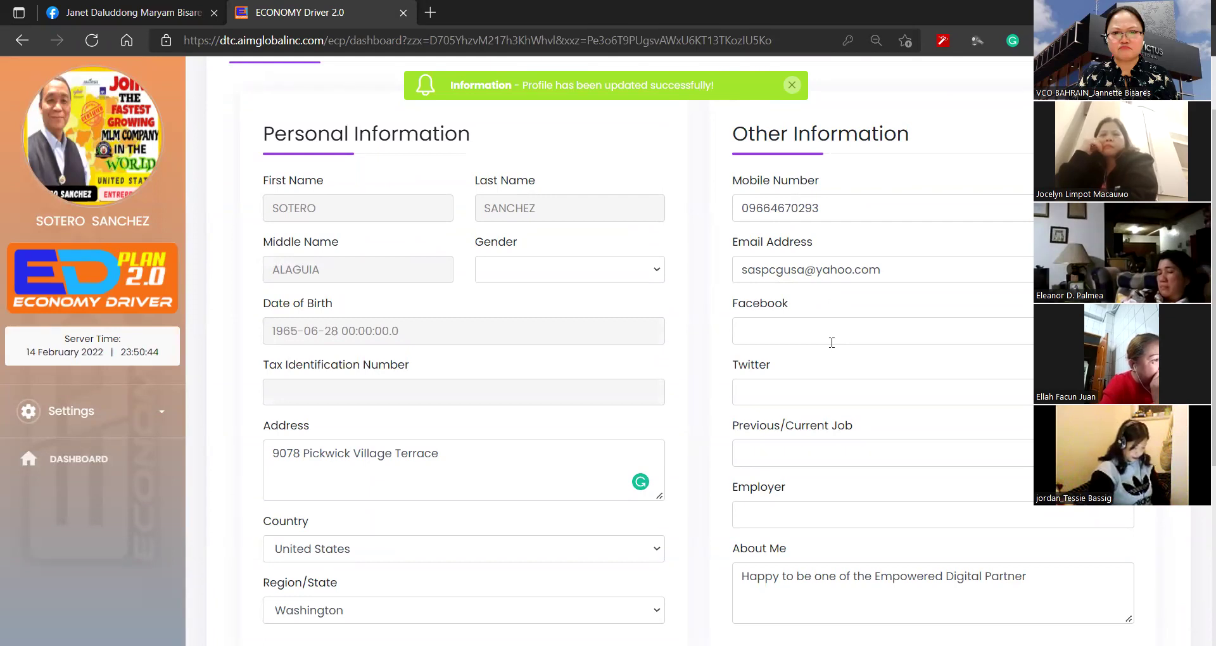
pyautogui.scroll(2, 827, 343)
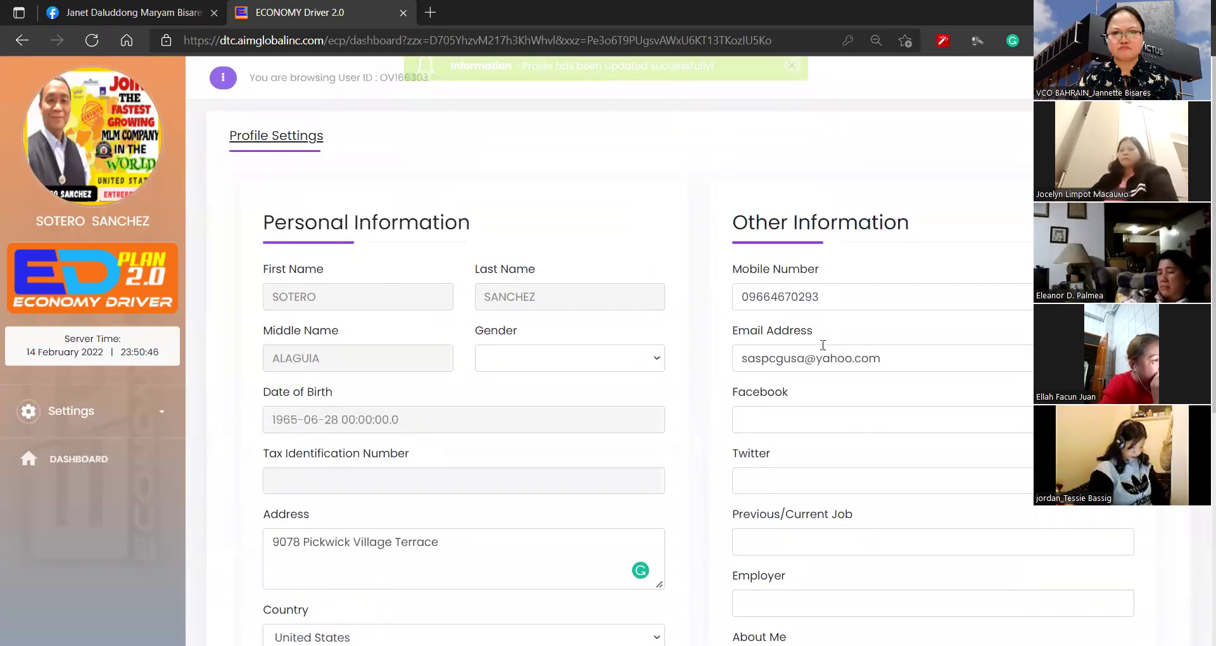
pyautogui.click(164, 415)
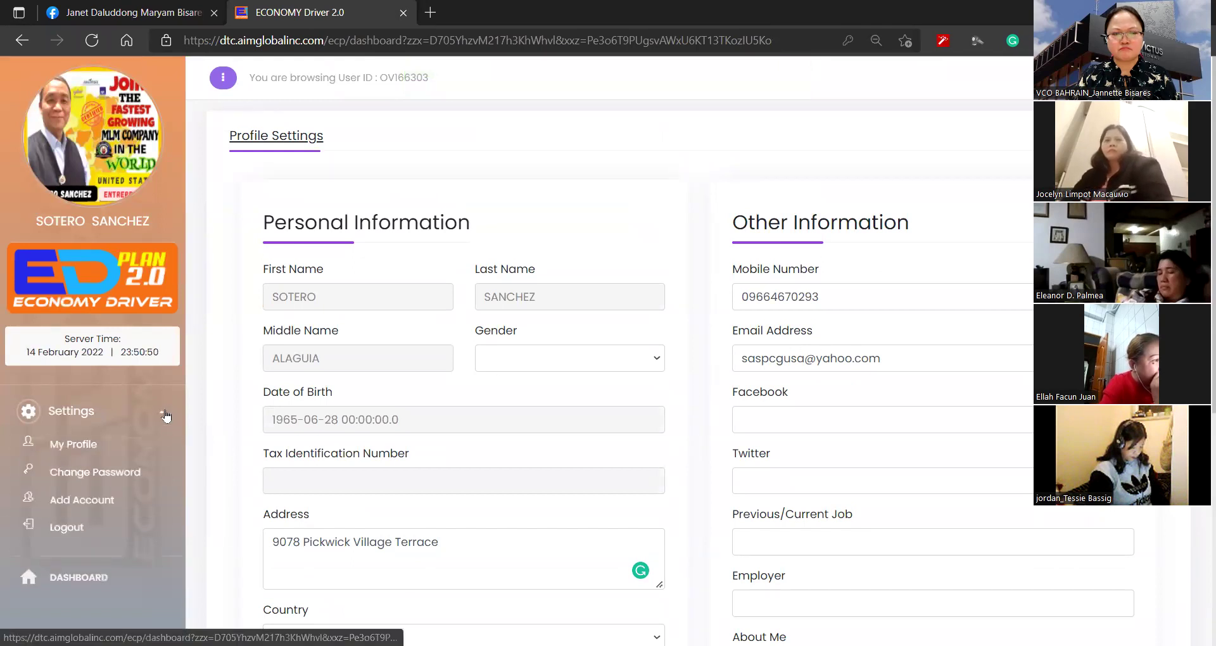
pyautogui.scroll(-5, 710, 394)
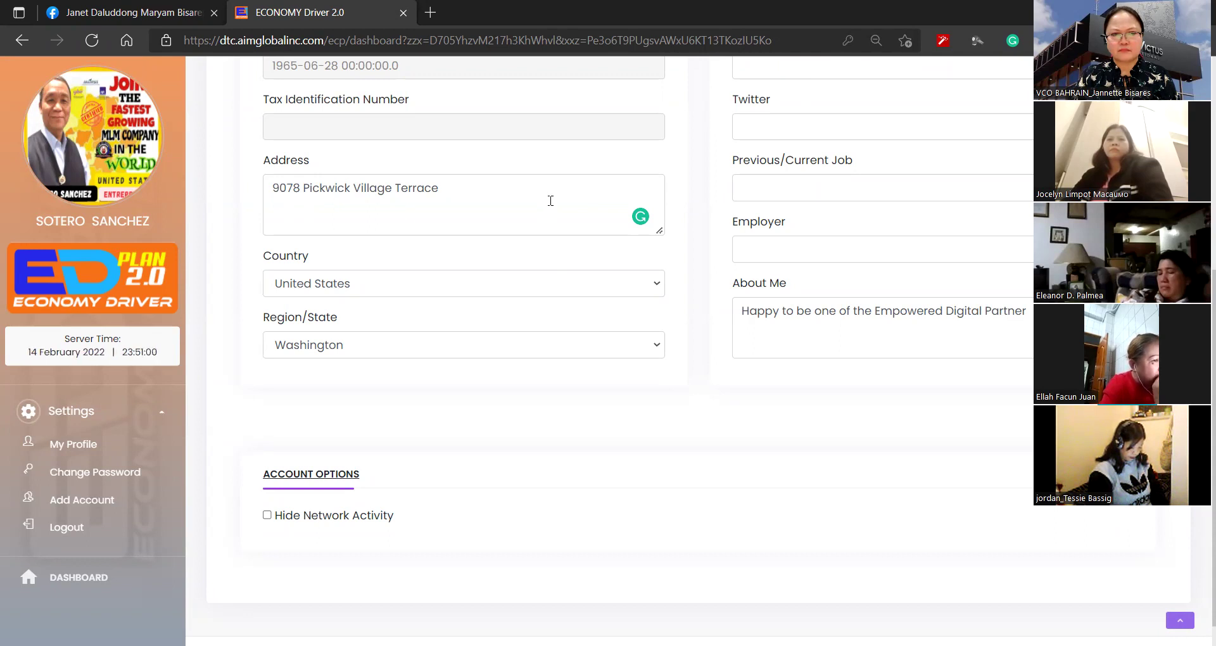
pyautogui.click(657, 288)
pyautogui.scroll(-3, 519, 435)
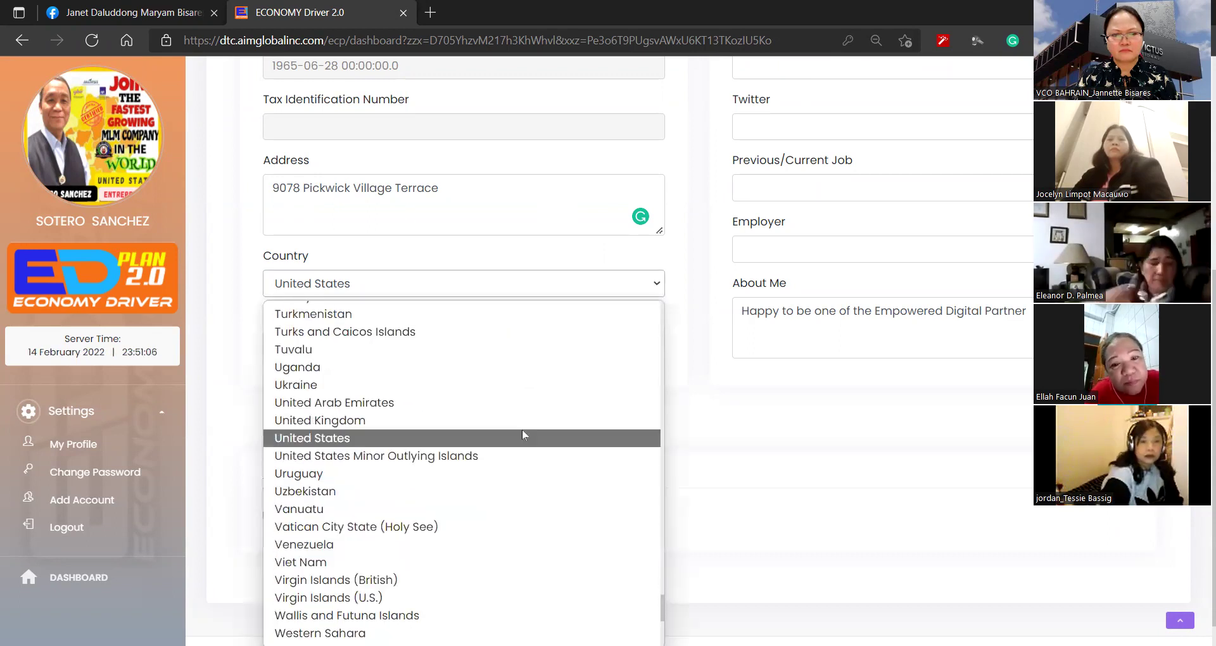
pyautogui.scroll(-5, 521, 431)
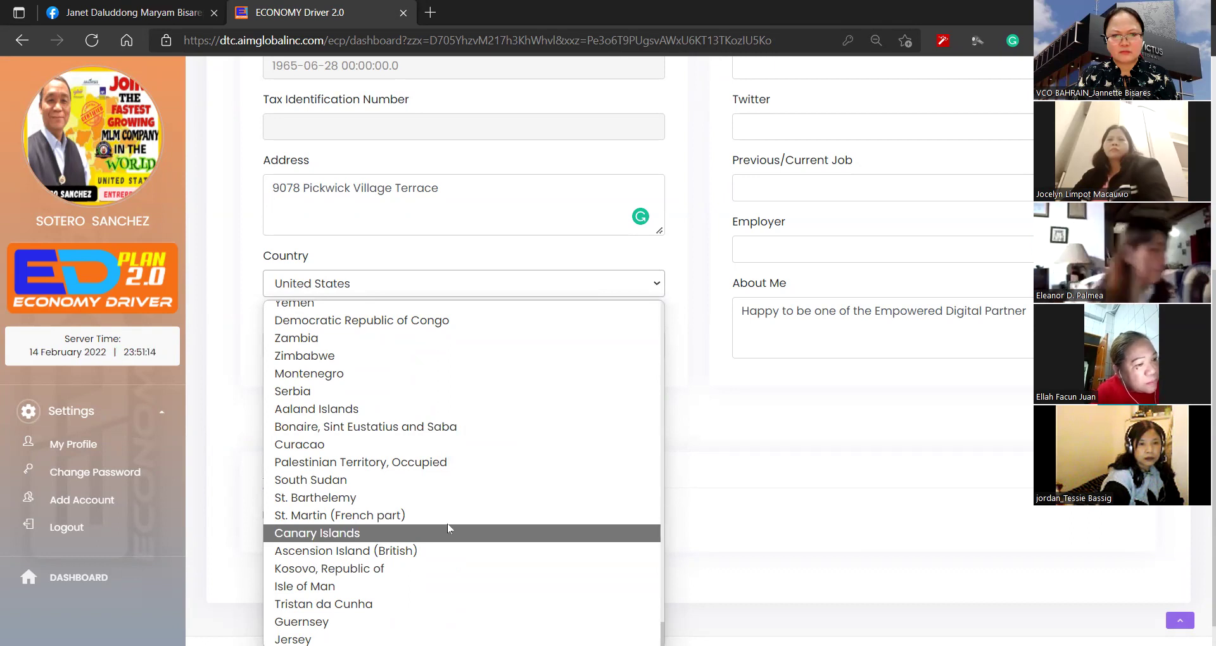
pyautogui.scroll(3, 329, 467)
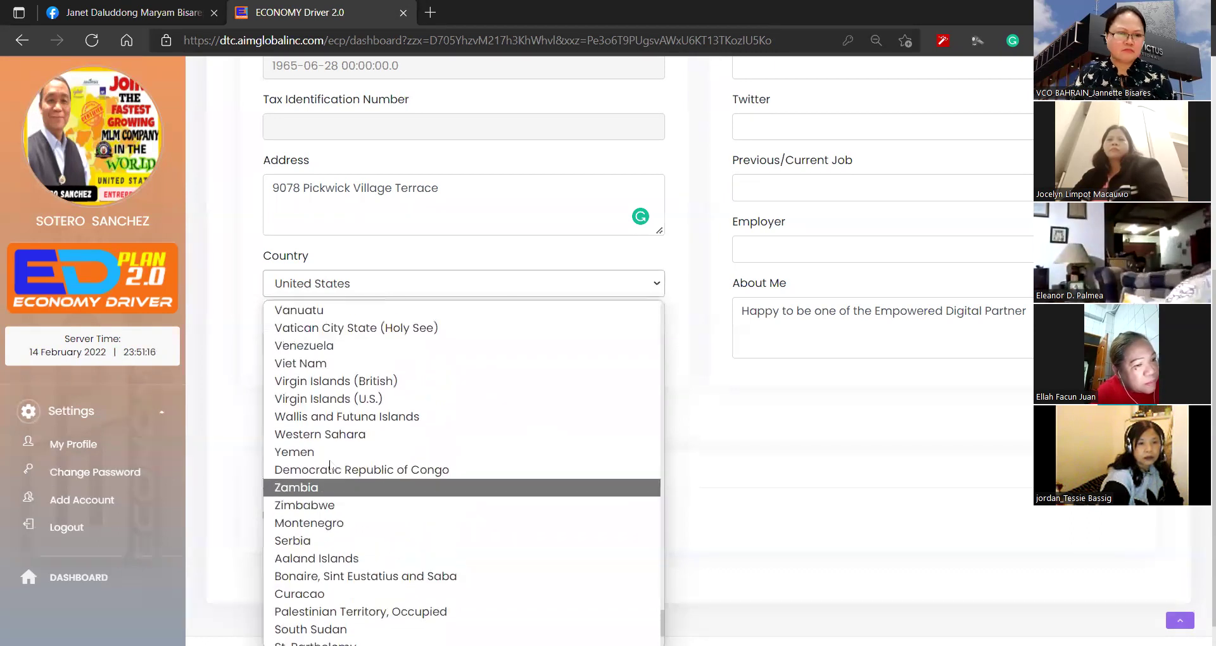
pyautogui.scroll(1, 345, 452)
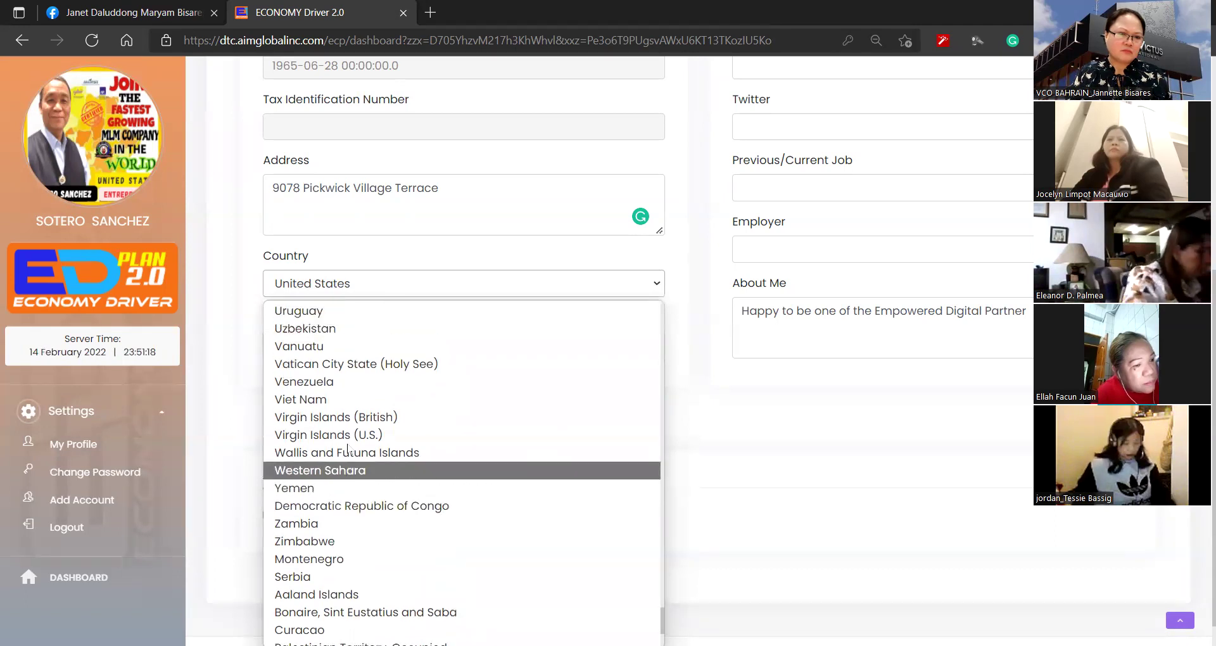
pyautogui.scroll(2, 367, 450)
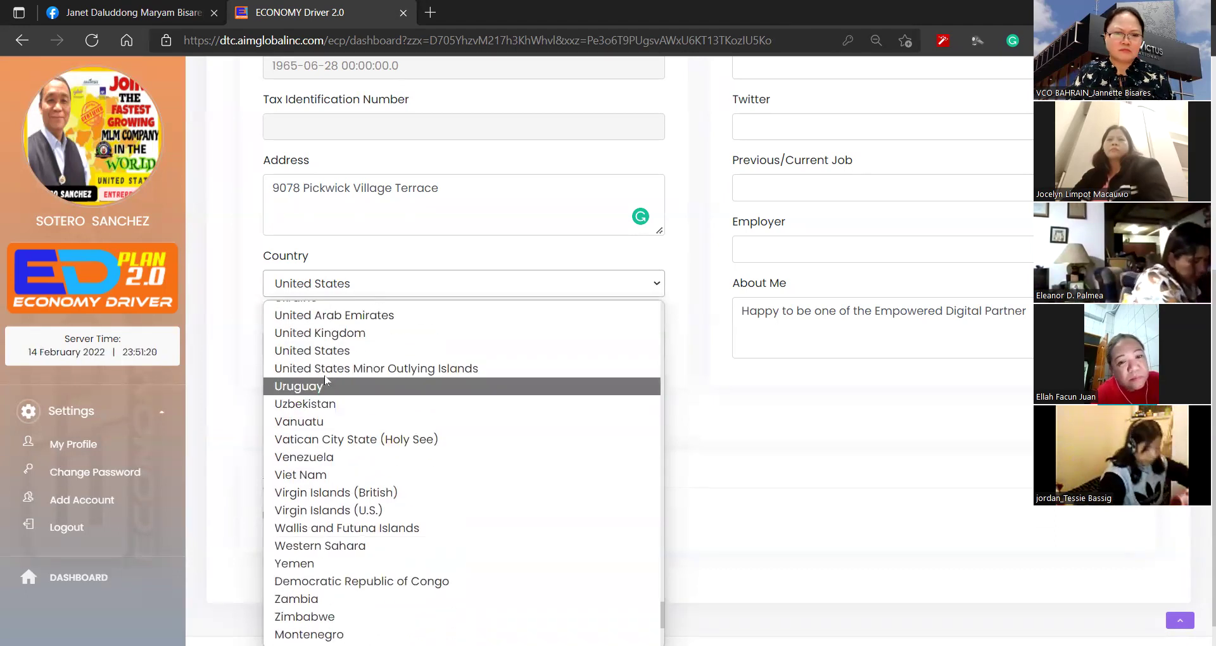
pyautogui.click(332, 350)
pyautogui.scroll(-1, 491, 428)
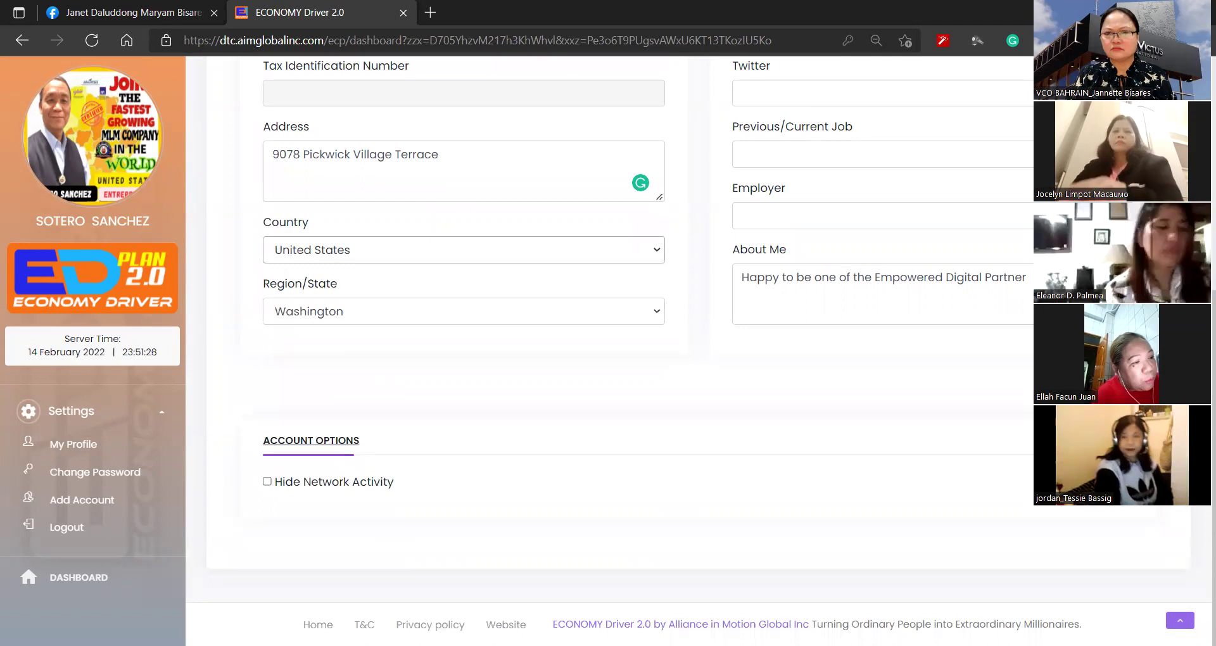
pyautogui.scroll(3, 1000, 383)
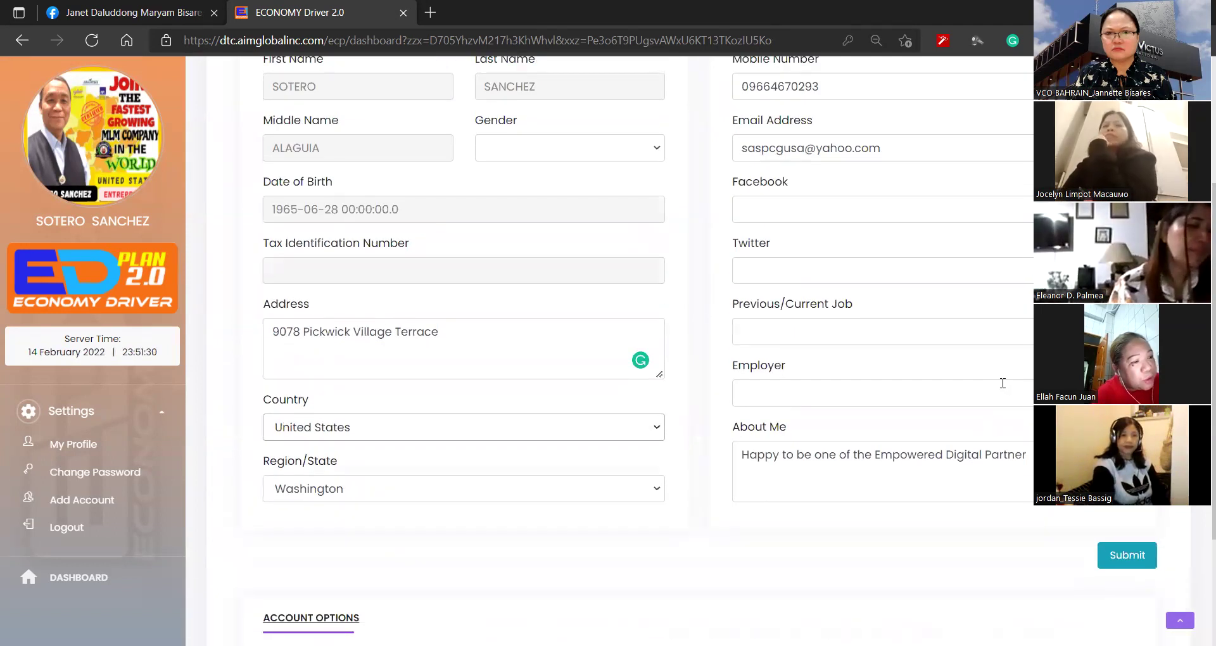
pyautogui.scroll(3, 999, 383)
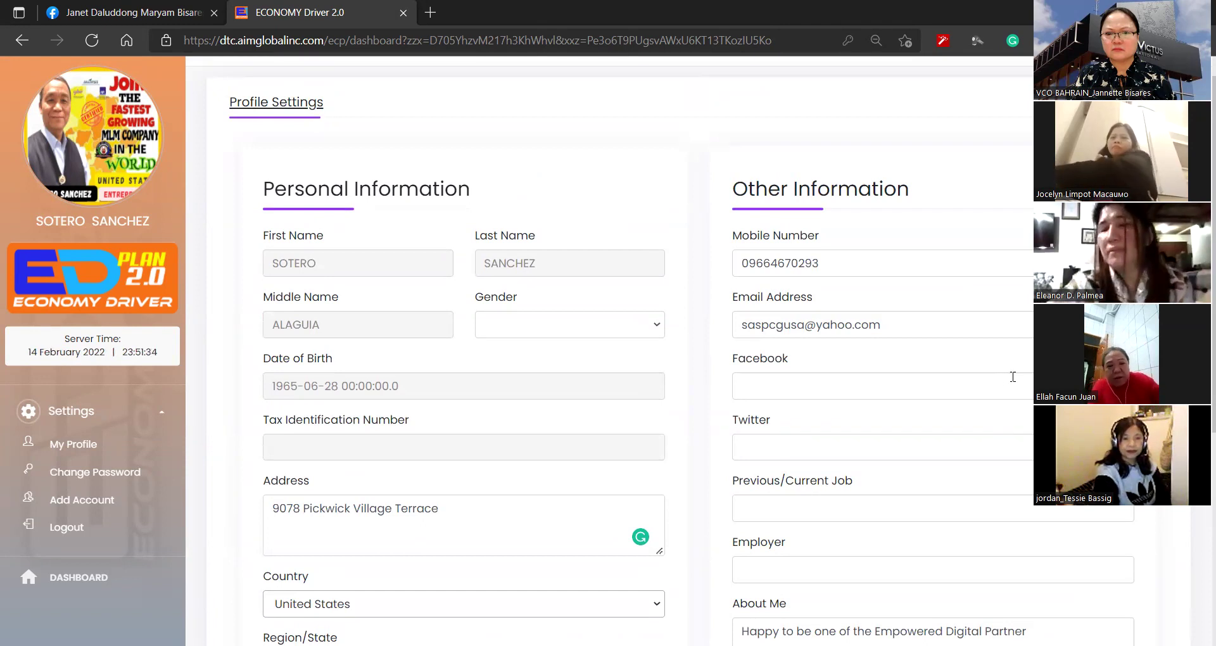
pyautogui.scroll(-6, 1012, 377)
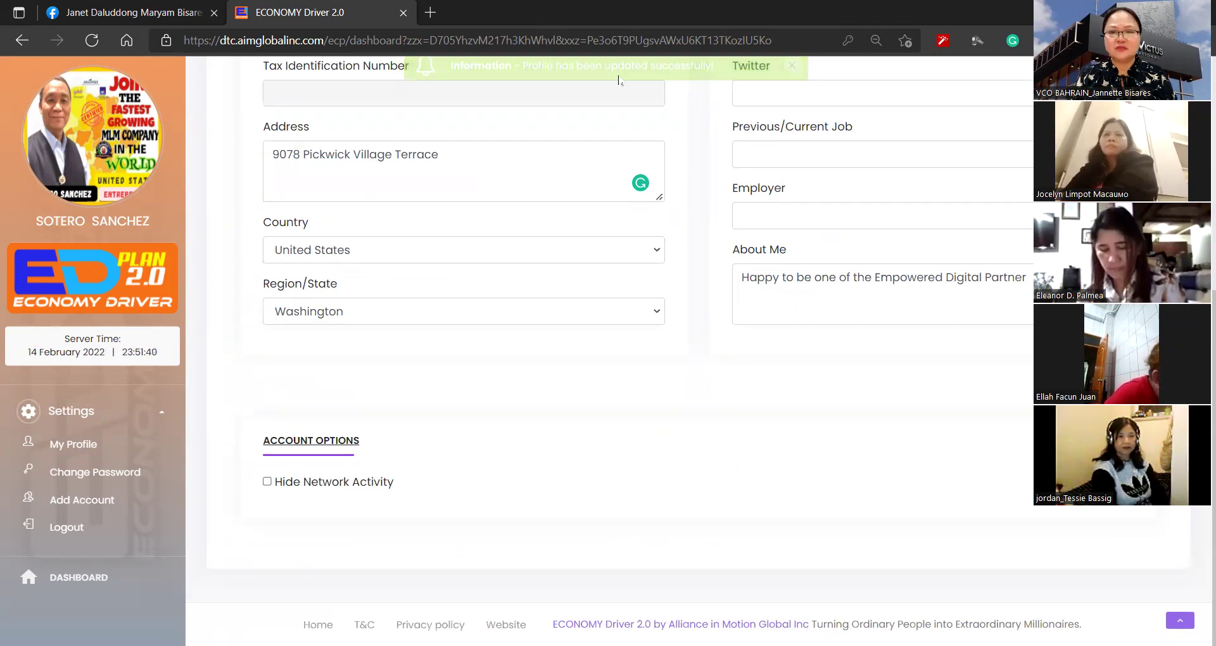
pyautogui.click(118, 434)
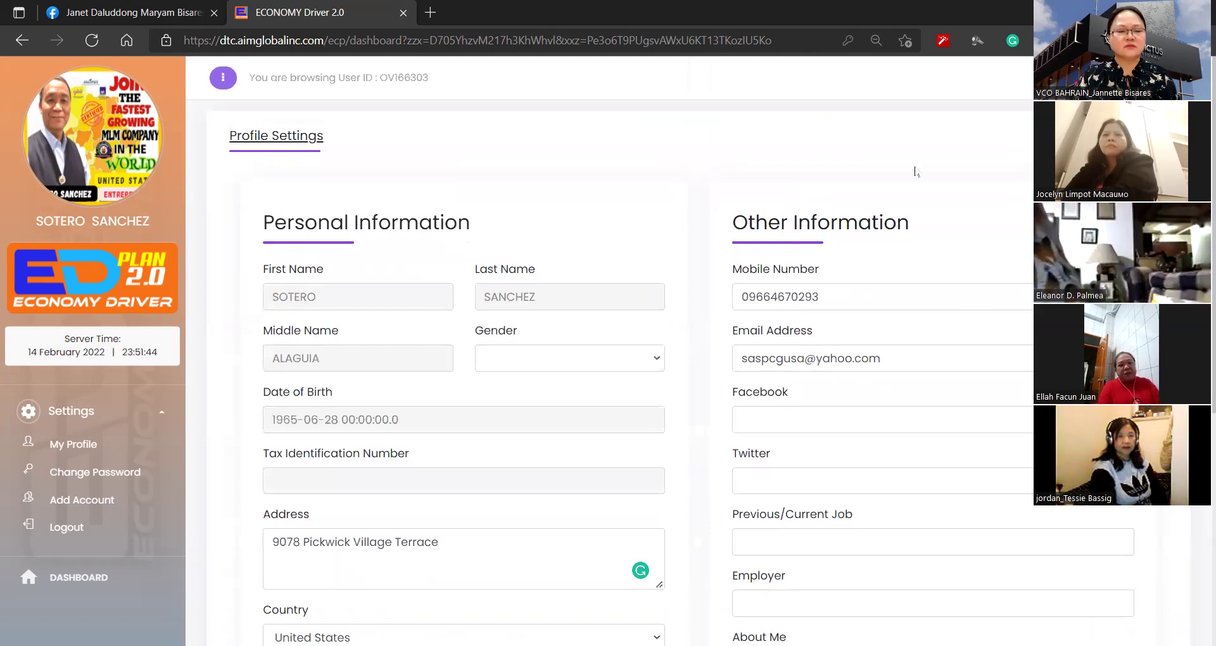
pyautogui.click(76, 576)
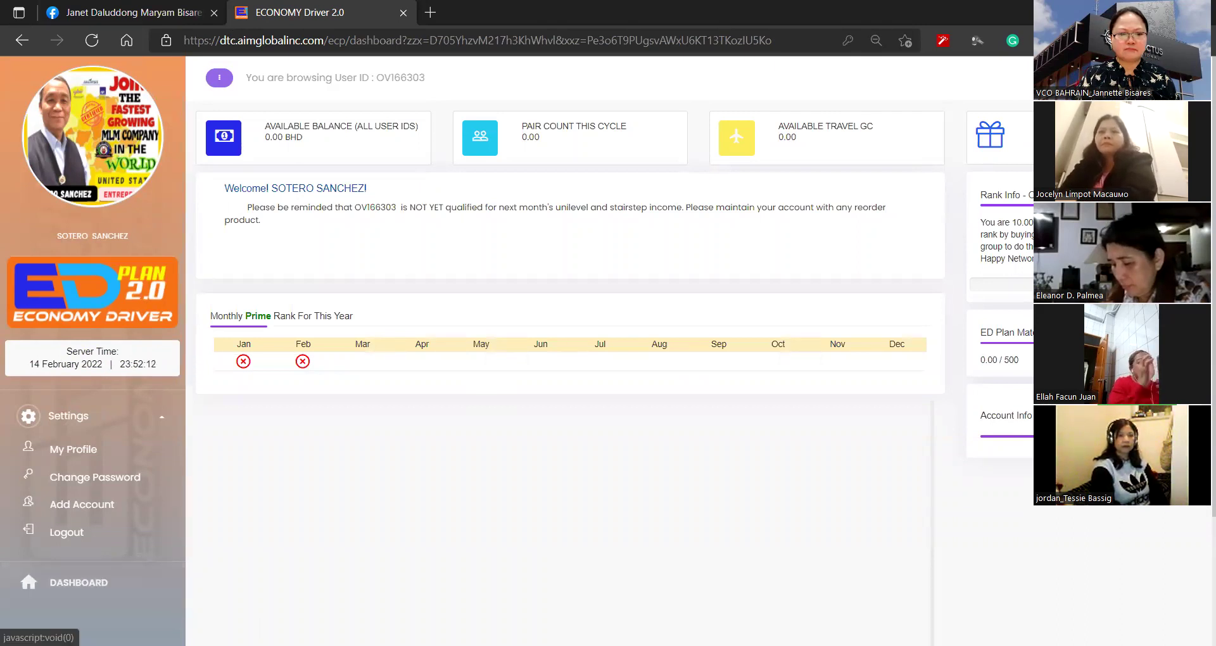
# Step: Reload the dashboard, scroll Account Info, and return to the 0.00 BHD balance summary
pyautogui.click(63, 583)
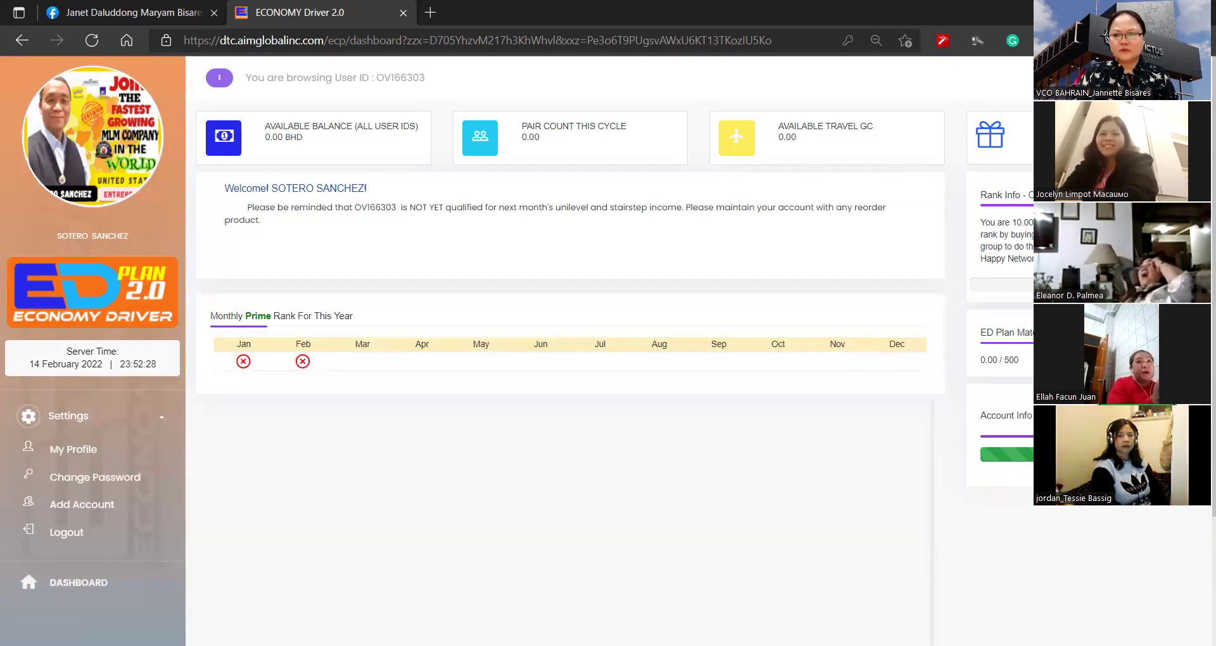
pyautogui.scroll(-5, 569, 348)
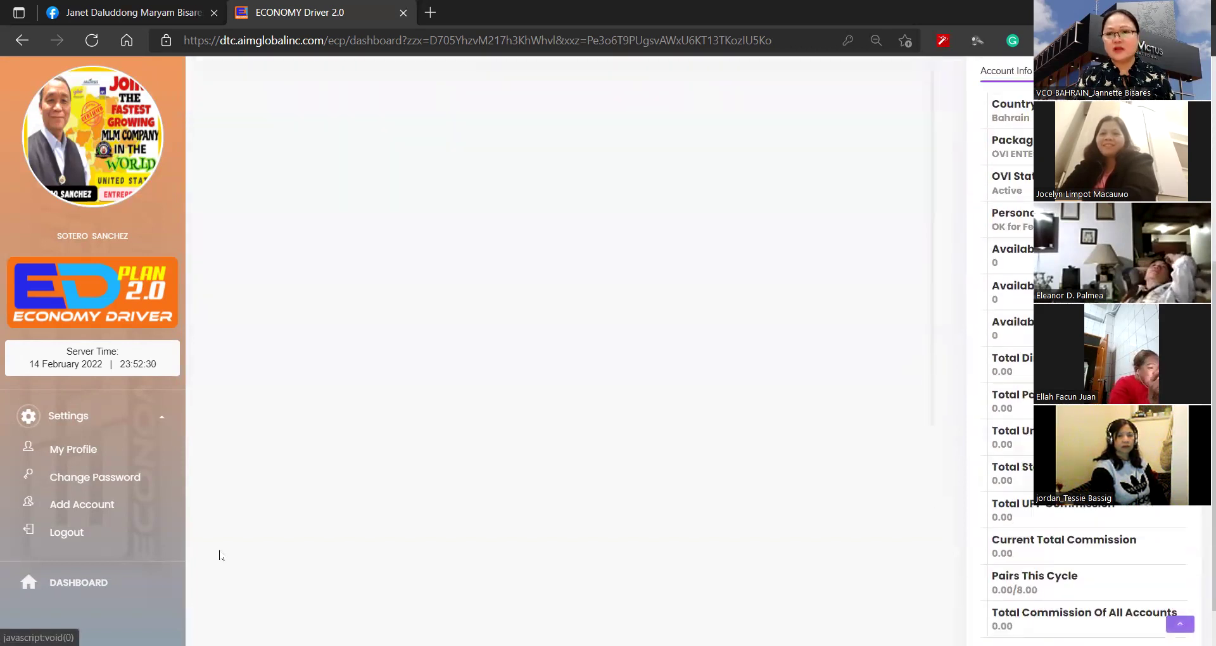
pyautogui.scroll(-1, 570, 348)
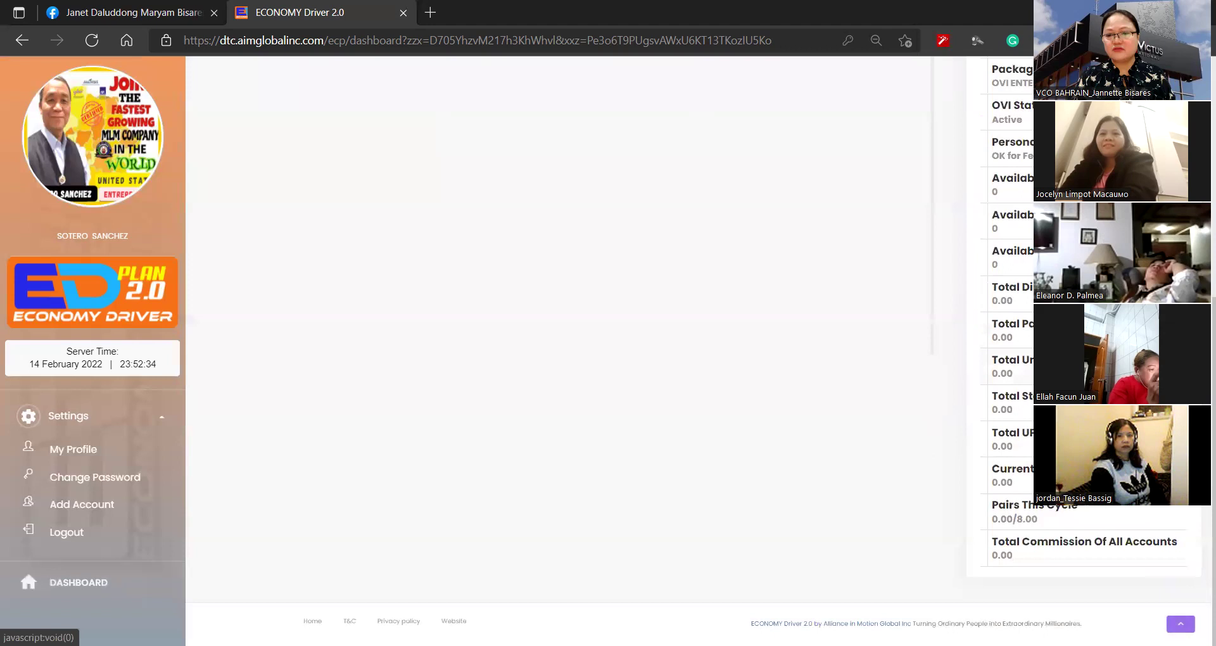
pyautogui.click(1180, 623)
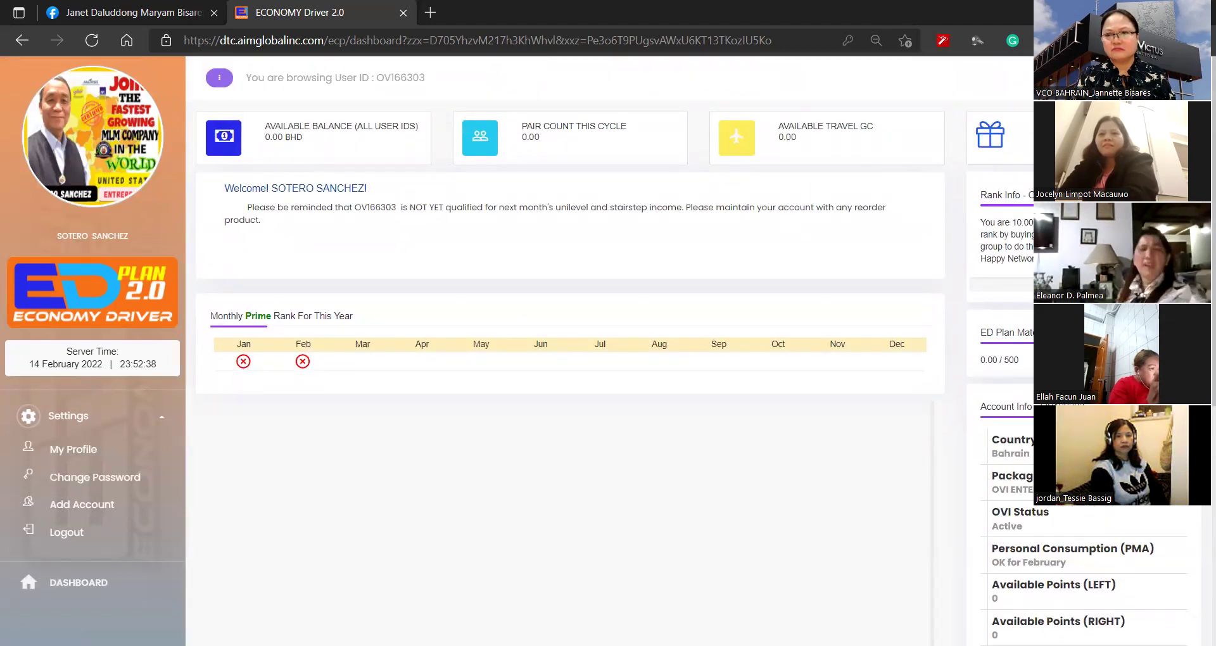
# Step: Log out and sign in as the second member using the browser's saved credentials
pyautogui.click(78, 538)
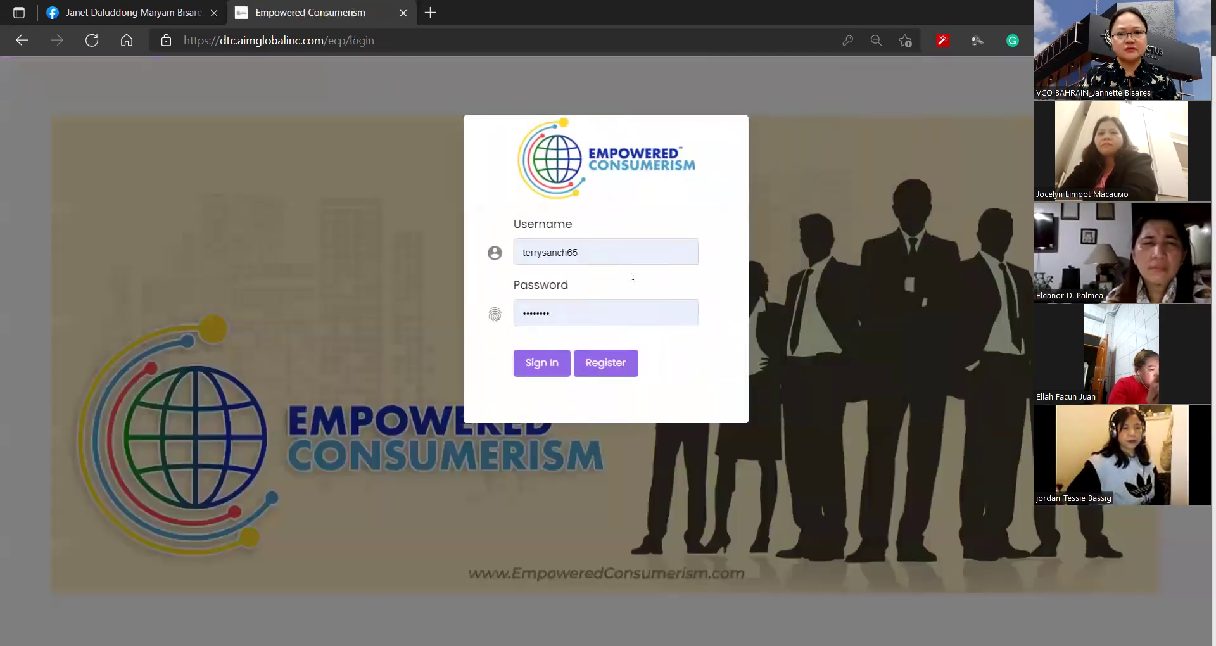
pyautogui.click(626, 252)
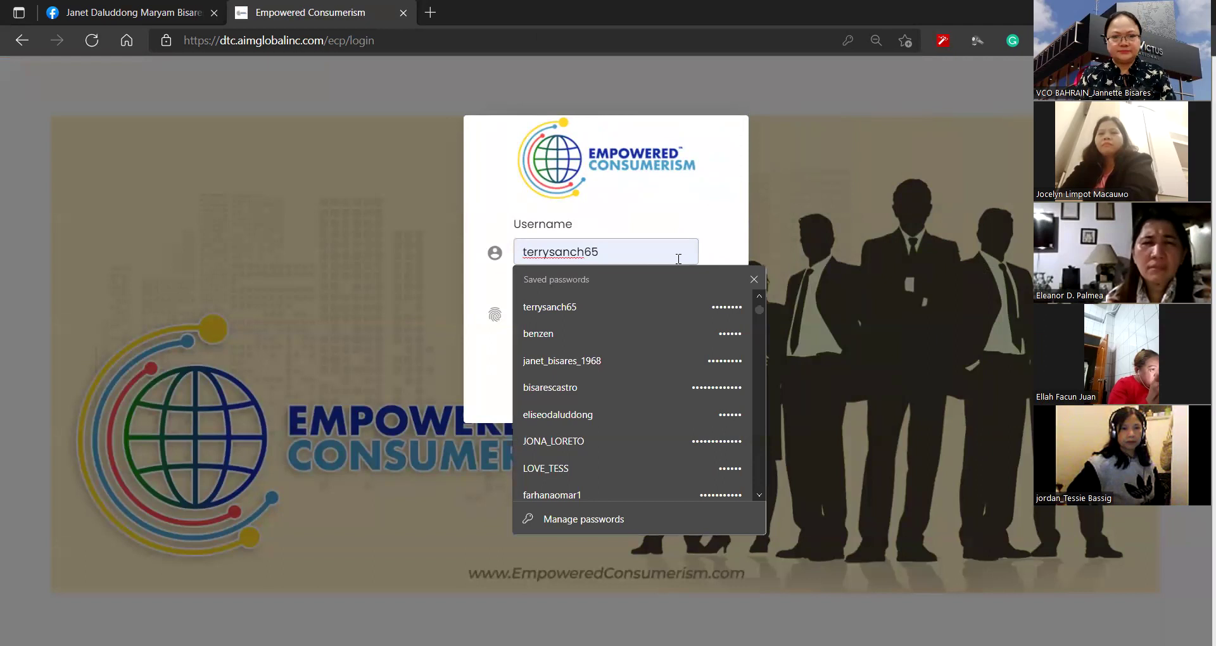
pyautogui.press('BackSpace')
pyautogui.press('BackSpace')
pyautogui.press('BackSpace')
pyautogui.press('BackSpace')
pyautogui.press('BackSpace')
pyautogui.press('BackSpace')
pyautogui.press('BackSpace')
pyautogui.press('BackSpace')
pyautogui.press('BackSpace')
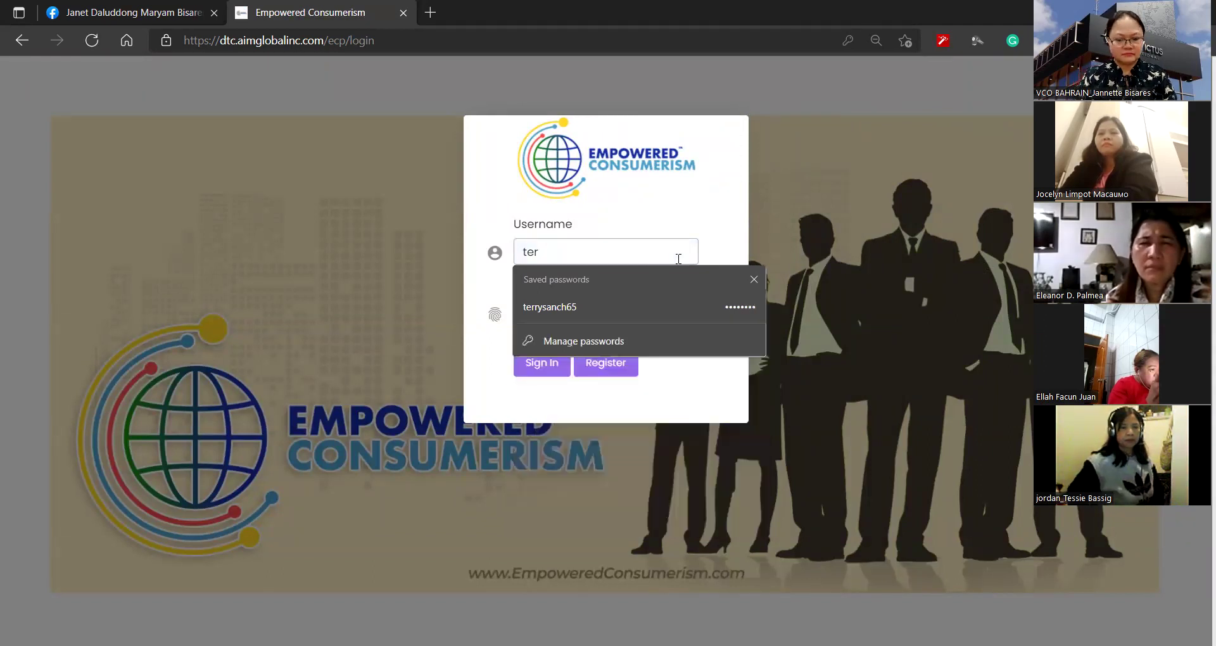
pyautogui.press('BackSpace')
pyautogui.press('BackSpace')
pyautogui.press('BackSpace')
pyautogui.write('benzen')
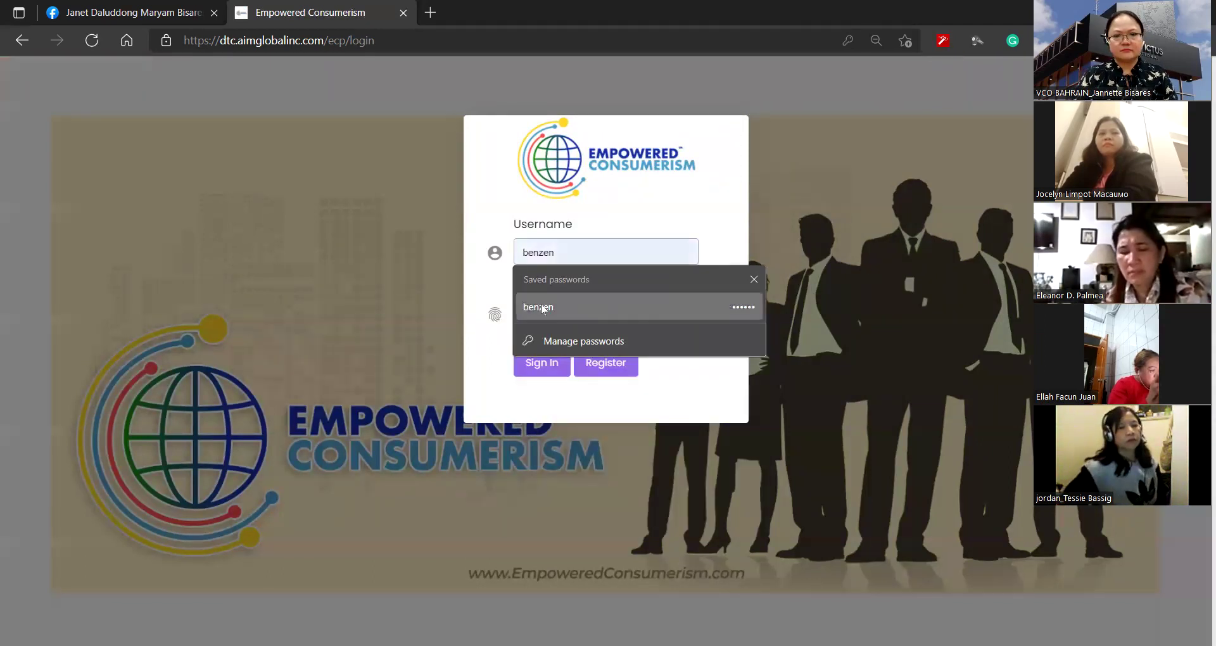
pyautogui.click(541, 307)
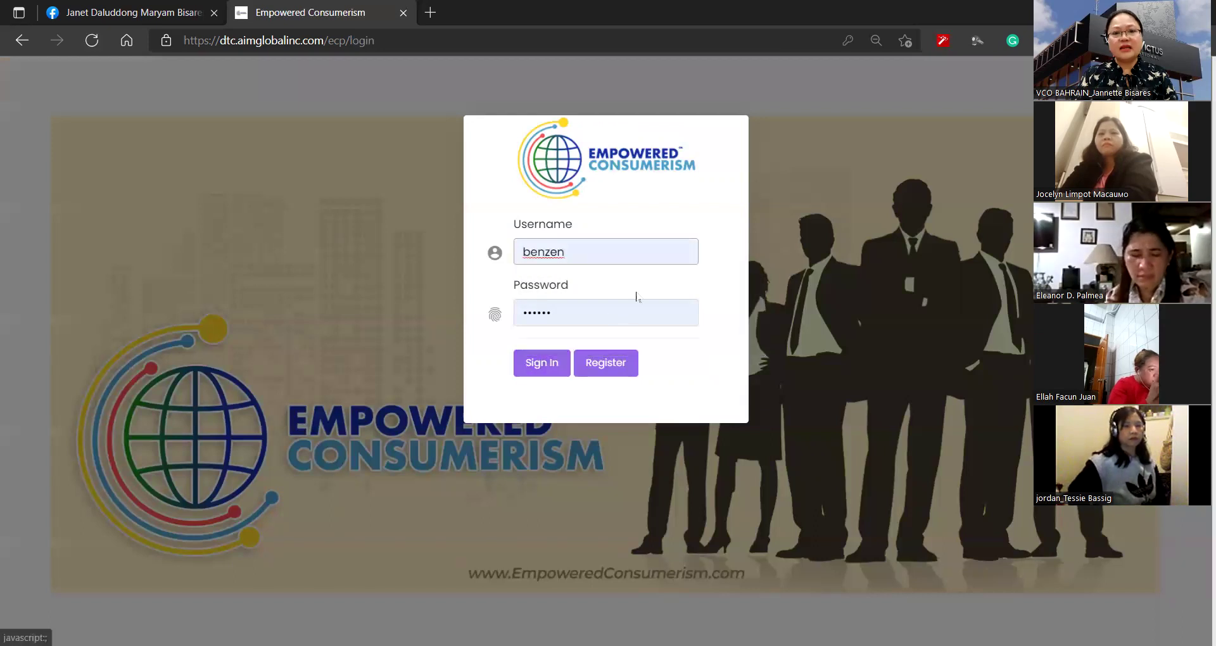
pyautogui.click(544, 370)
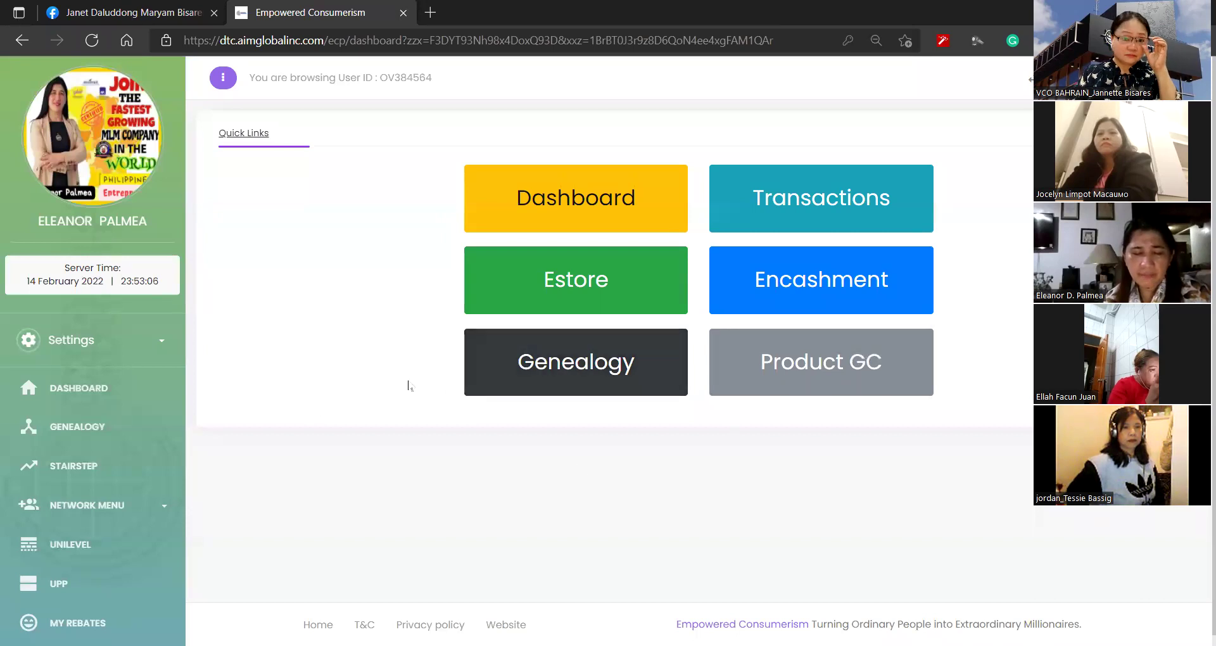
# Step: View the second member's 13,740.00 PHP dashboard, then open the UPP earnings page
pyautogui.click(554, 197)
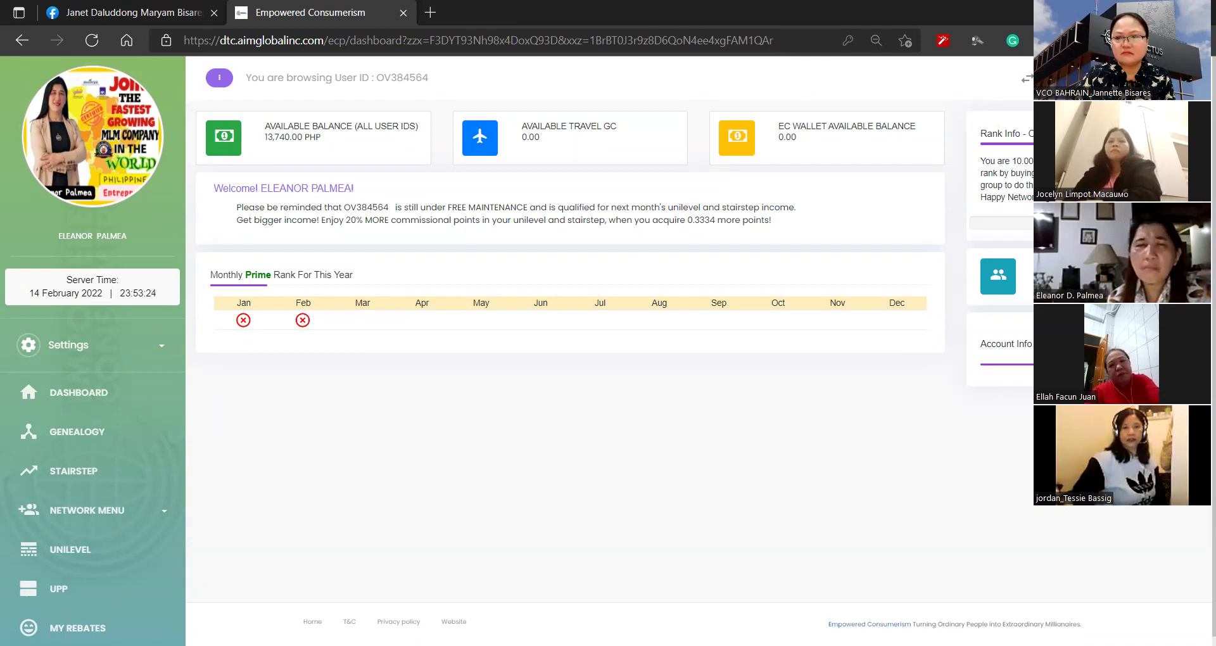
pyautogui.scroll(-4, 805, 88)
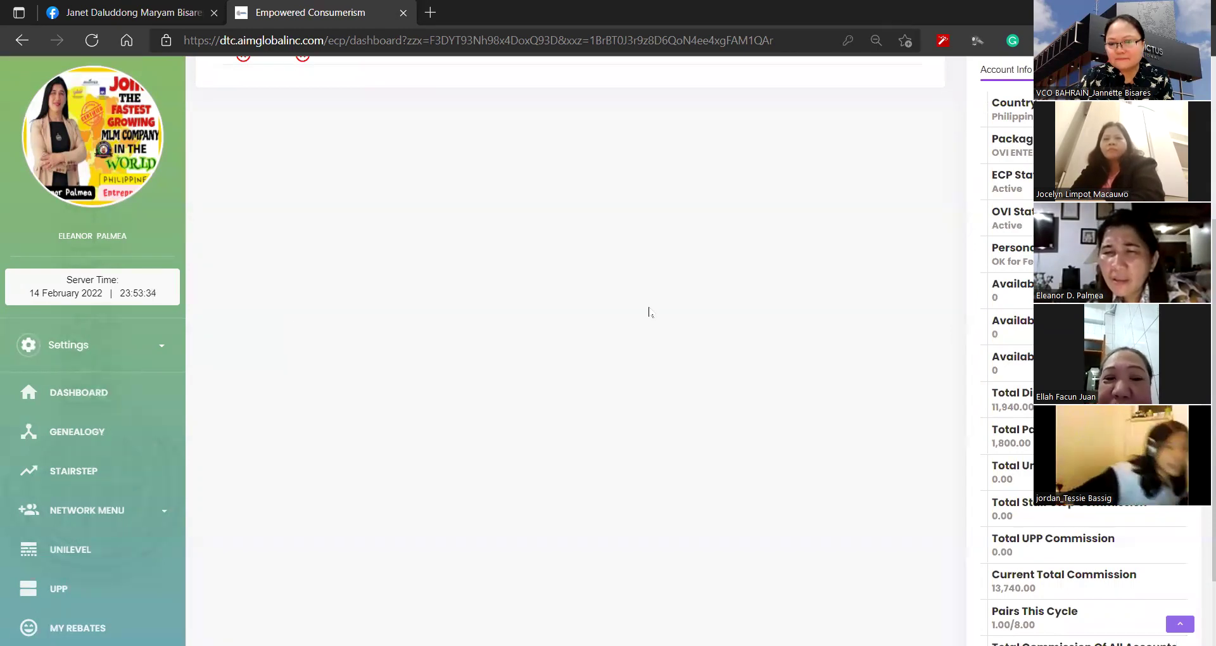
pyautogui.scroll(-2, 570, 348)
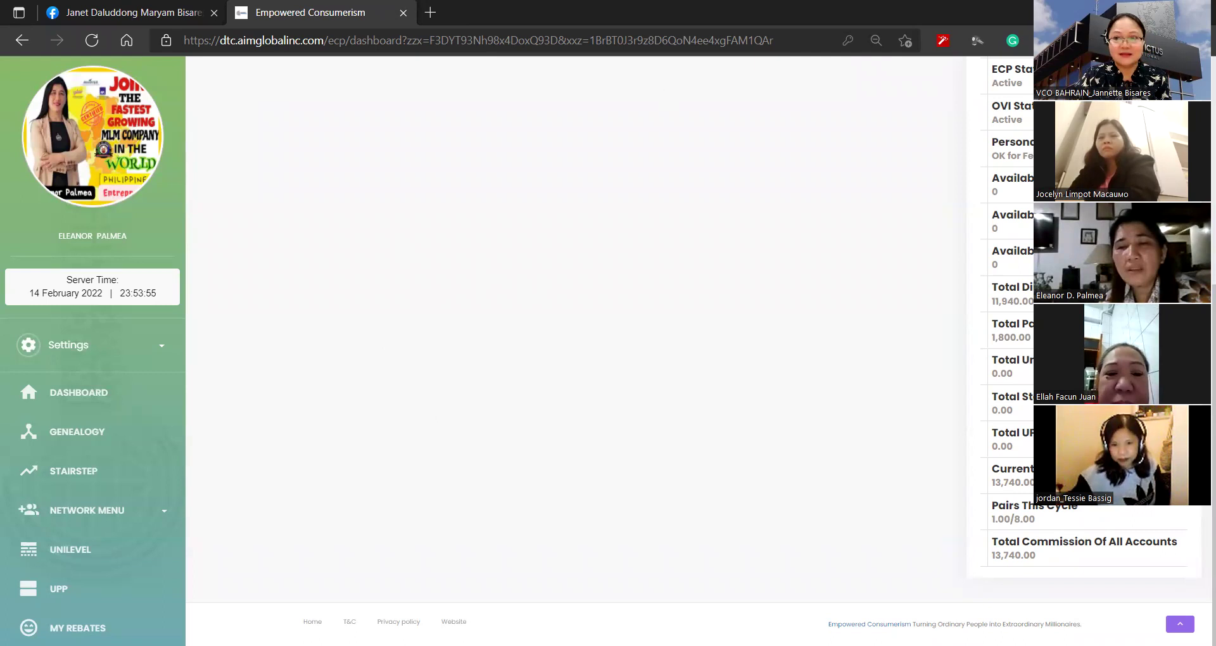
pyautogui.scroll(-5, 35, 456)
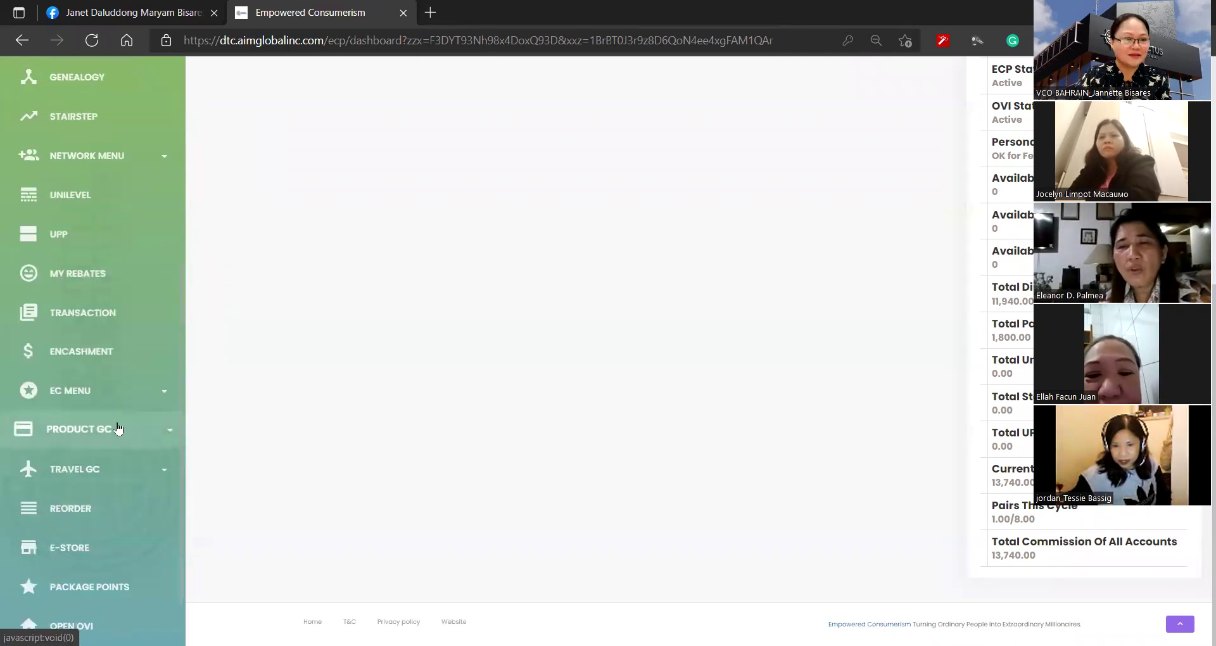
pyautogui.click(86, 236)
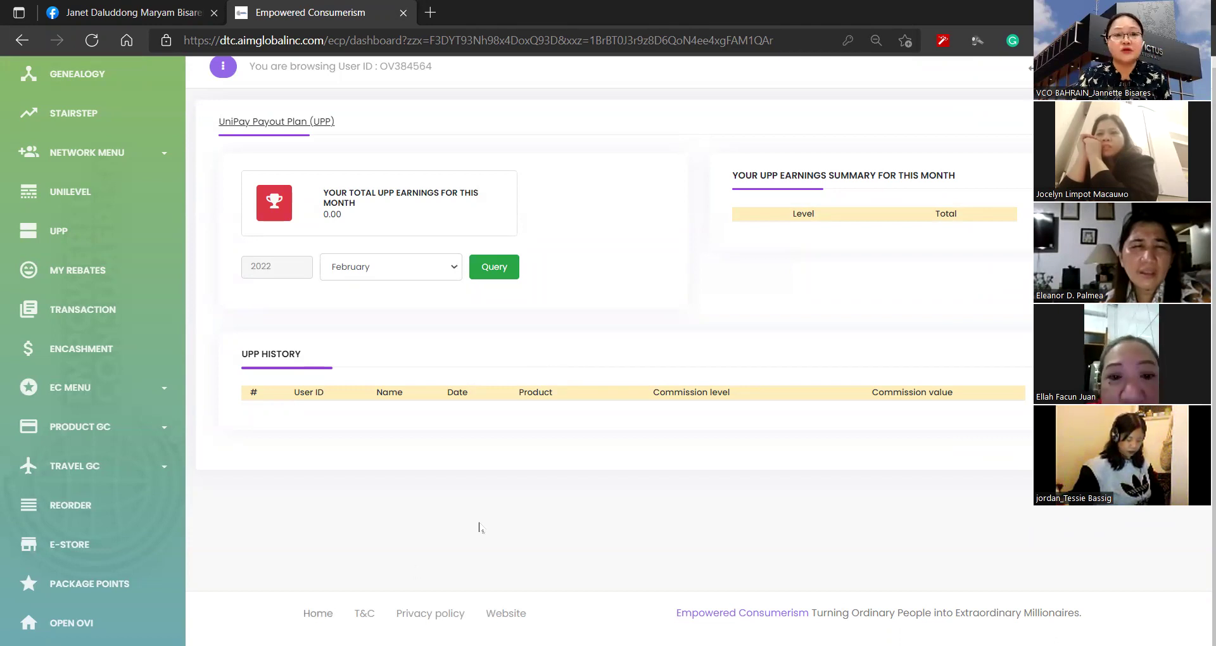
# Step: Scroll the UniPay Payout Plan sidebar back to the top
pyautogui.scroll(1, 479, 527)
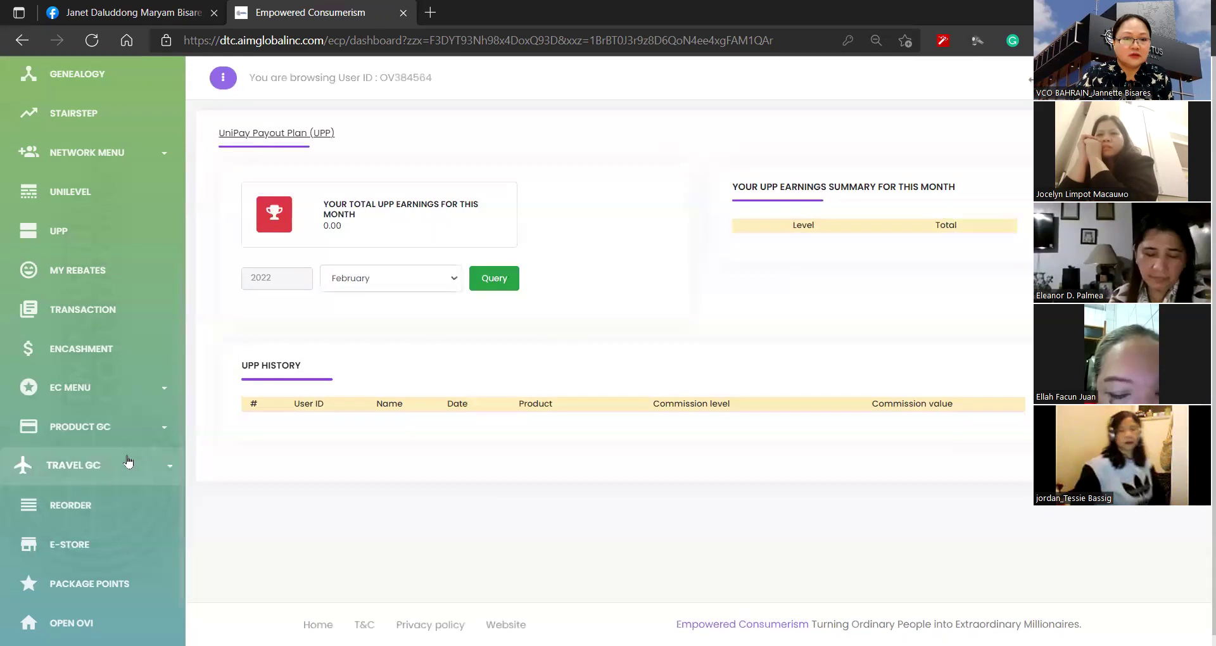
pyautogui.scroll(5, 155, 459)
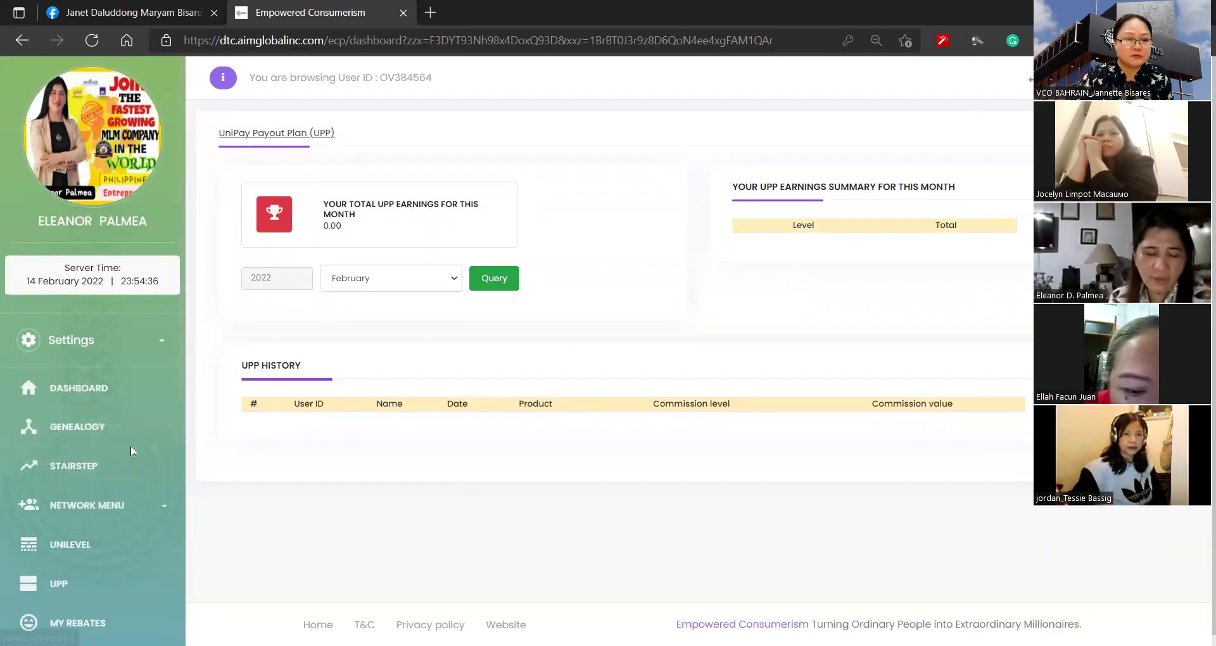
# Step: Return to the dashboard and review the 13,740.00 PHP balance and Account Info details
pyautogui.click(104, 390)
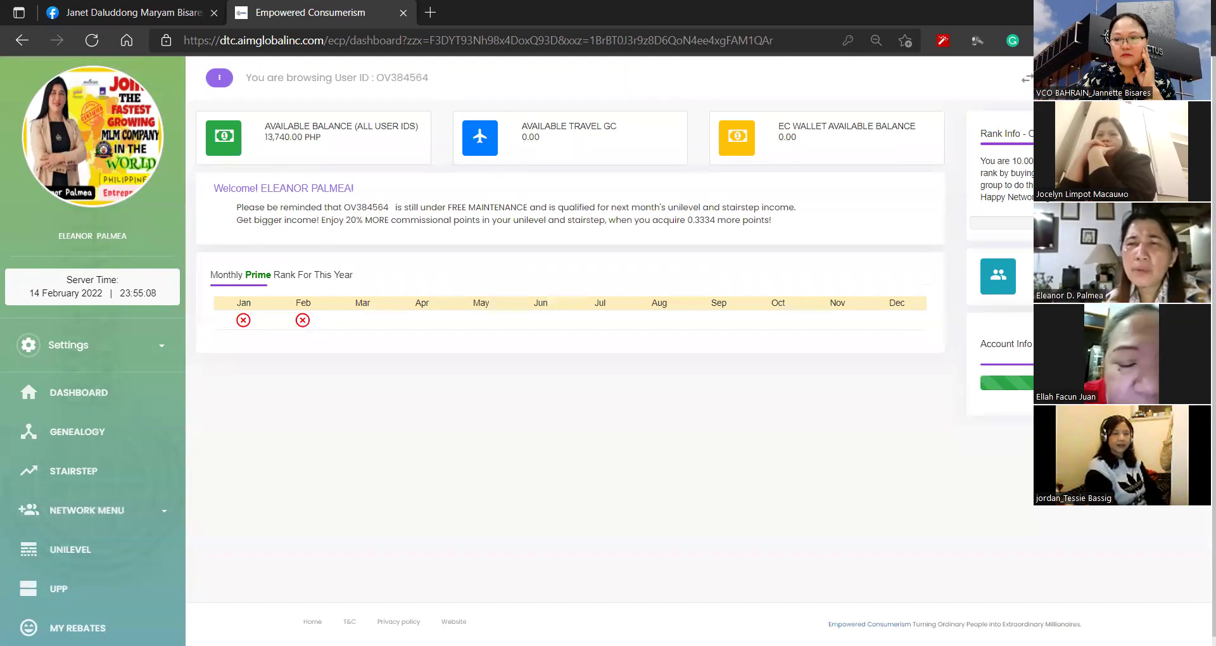
pyautogui.scroll(-4, 402, 557)
pyautogui.scroll(-3, 570, 348)
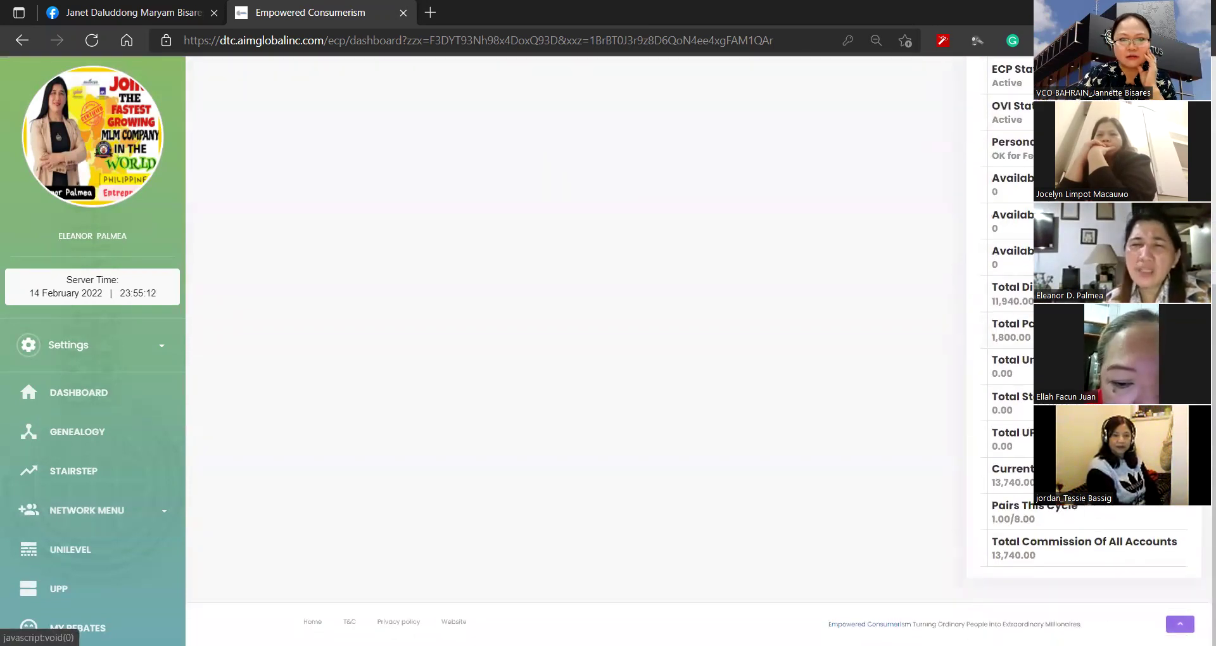
pyautogui.scroll(8, 443, 329)
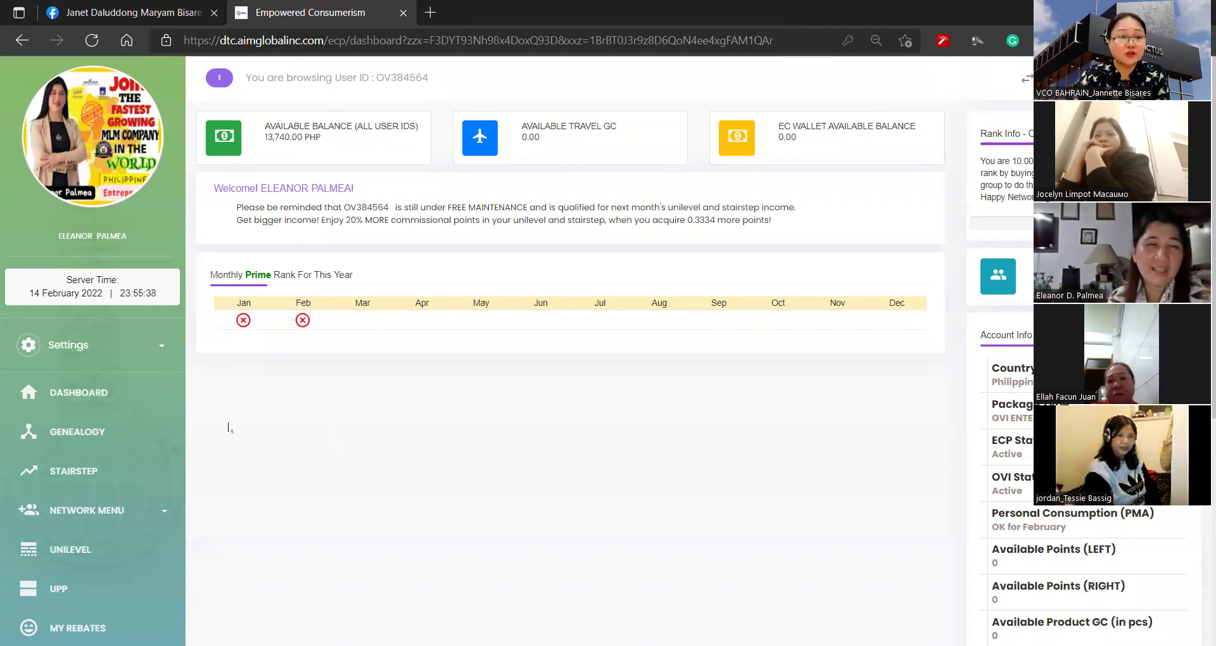
pyautogui.scroll(-5, 150, 418)
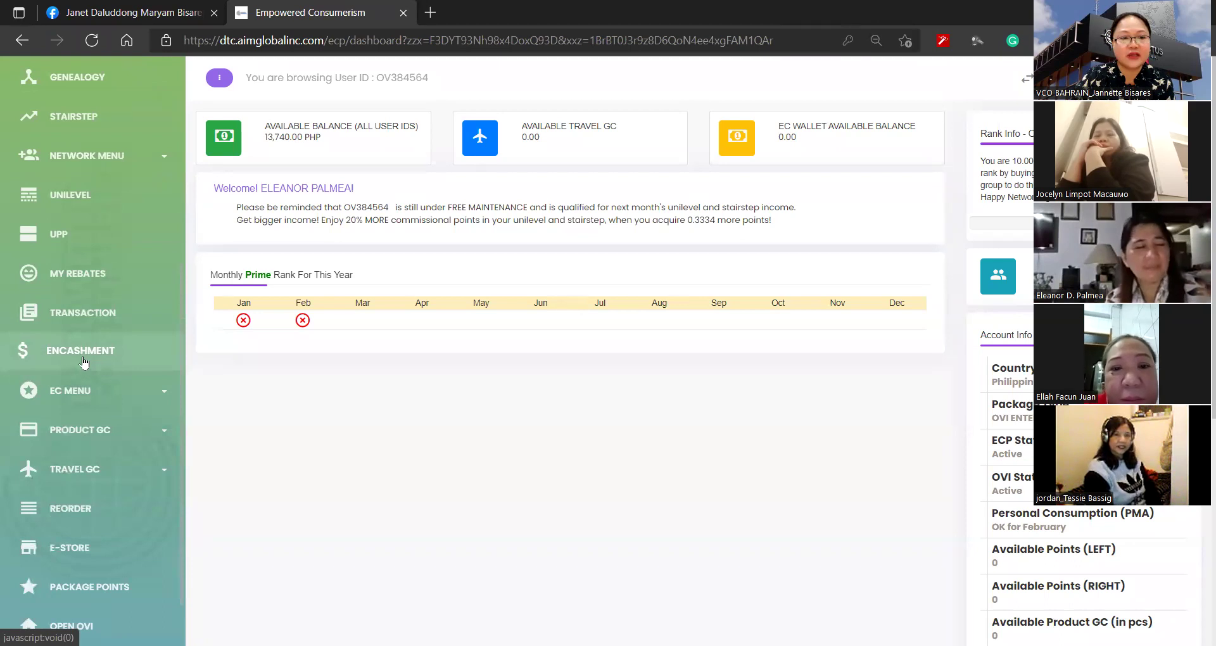
# Step: View the Encashment page's Bank/Cheque payout methods, then launch Open OVI for the member
pyautogui.click(81, 352)
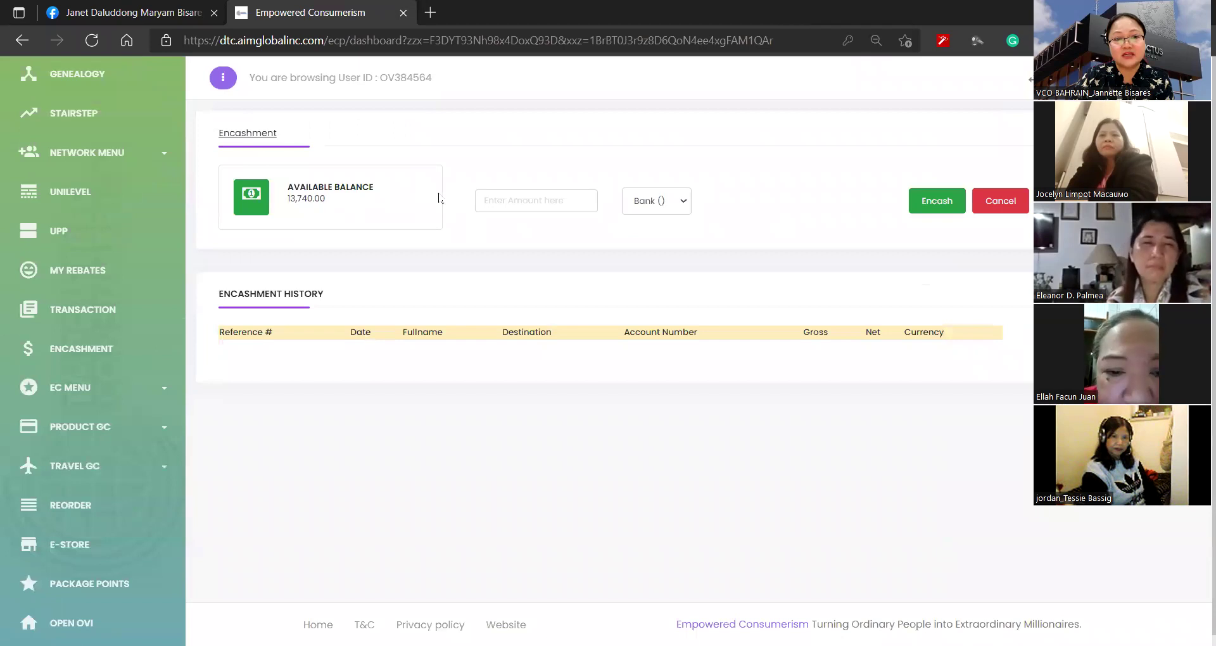
pyautogui.click(683, 203)
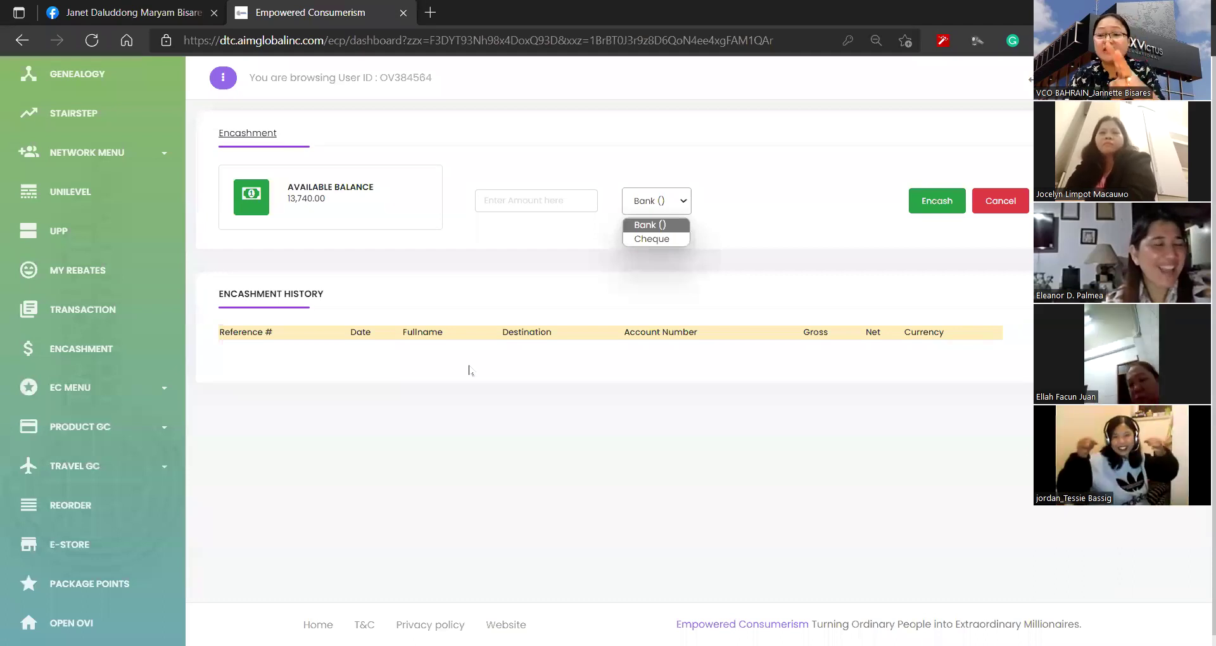
pyautogui.scroll(6, 127, 368)
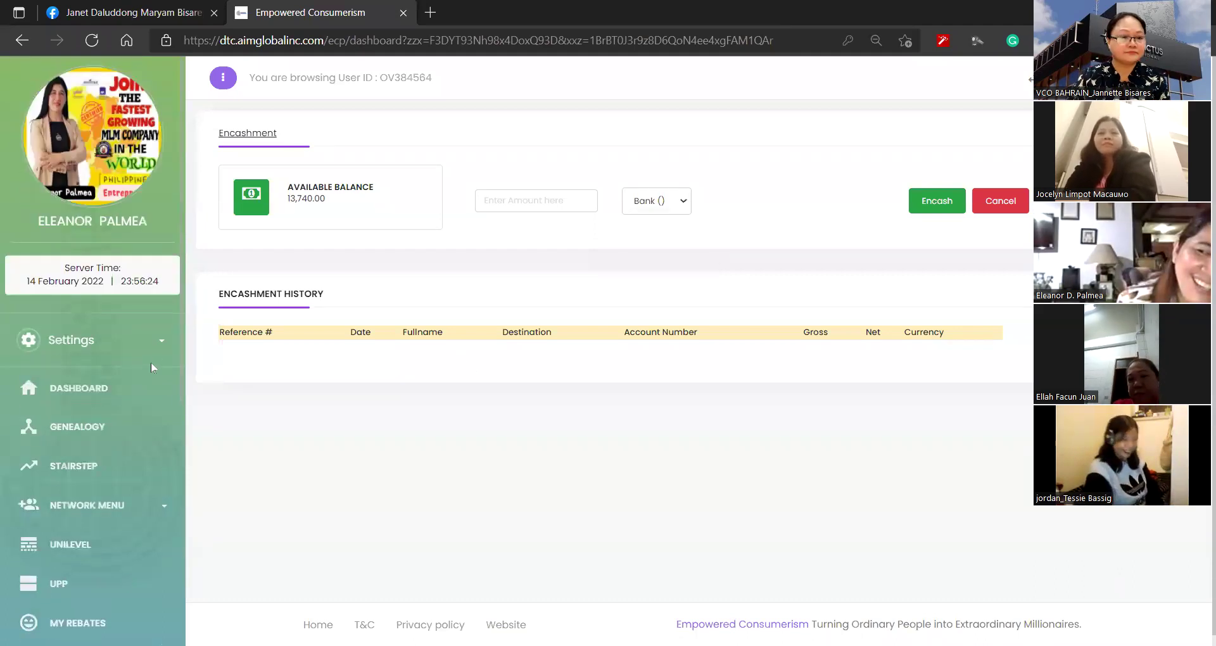
pyautogui.scroll(-6, 152, 382)
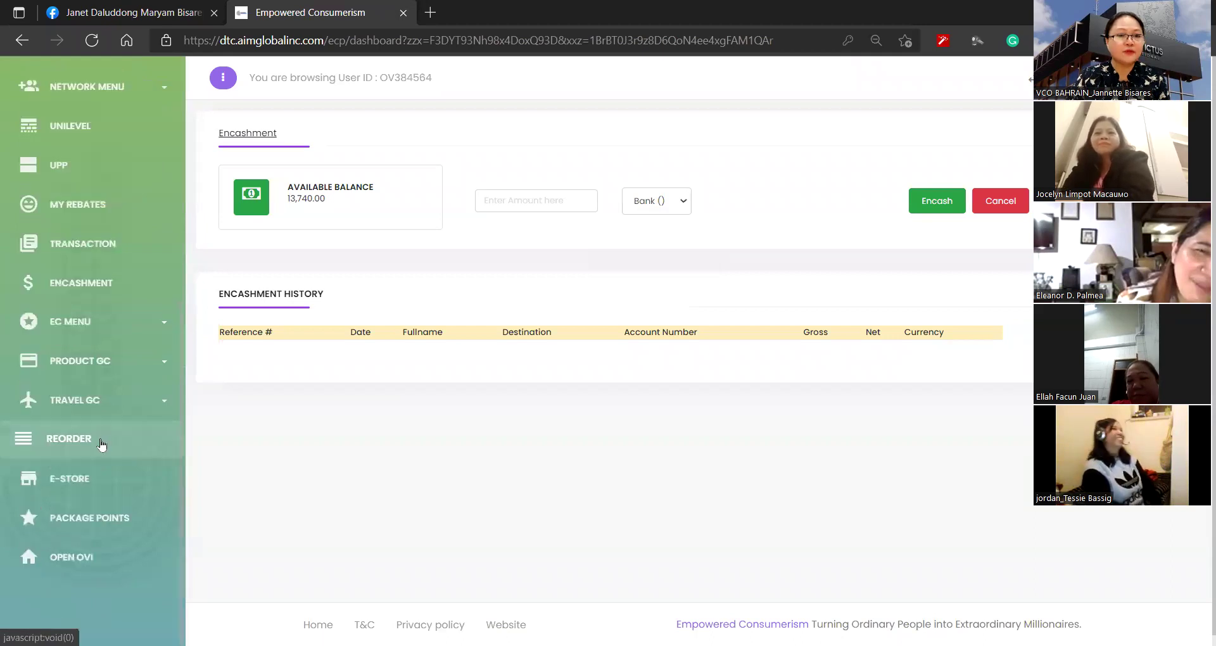
pyautogui.click(78, 560)
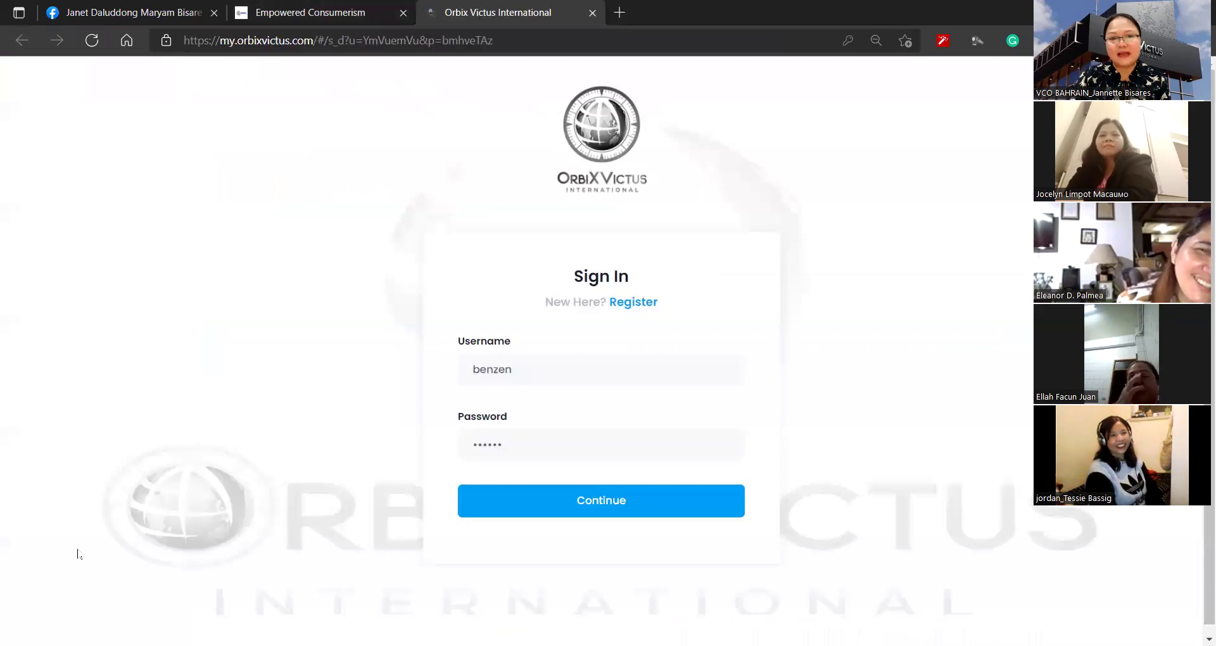
# Step: Sign in to Orbix Victus, look over My Coverage, and switch to the Package Points tab
pyautogui.click(639, 510)
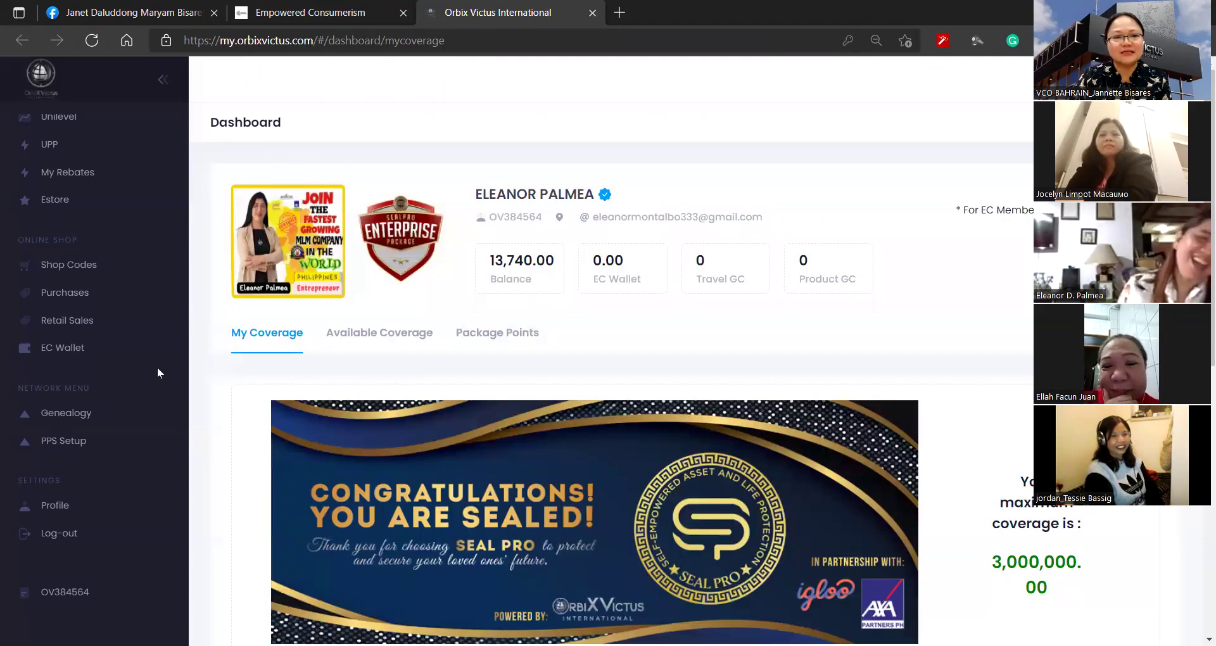
pyautogui.click(66, 415)
pyautogui.scroll(-10, 453, 395)
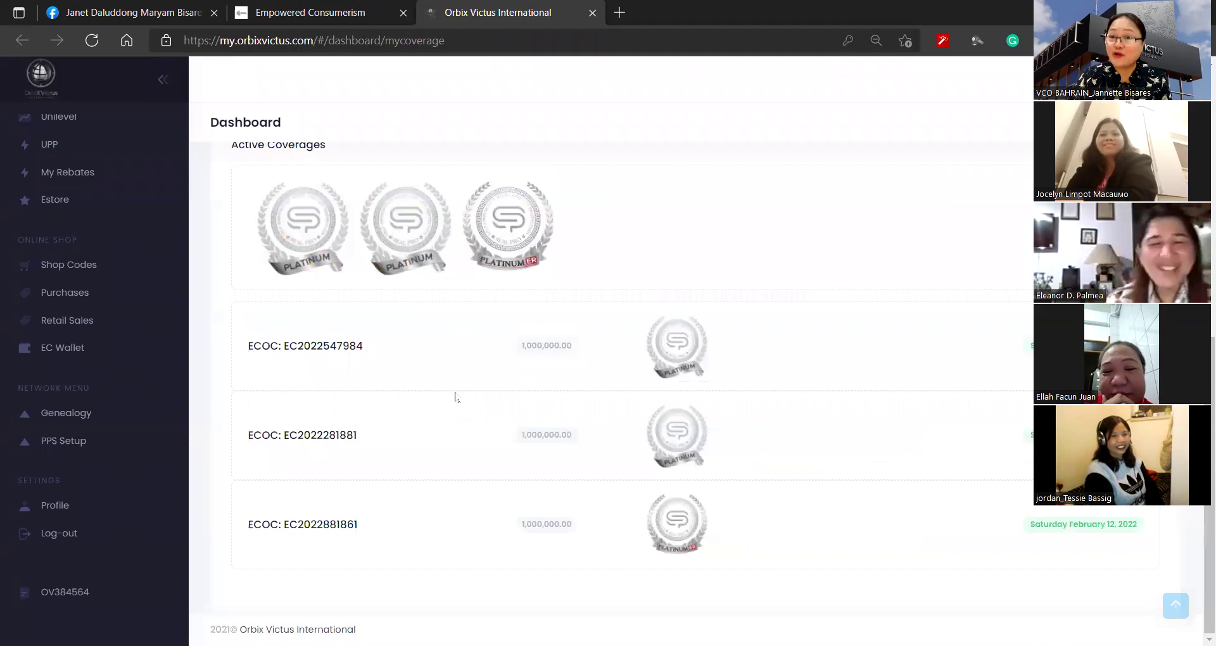
pyautogui.scroll(10, 680, 383)
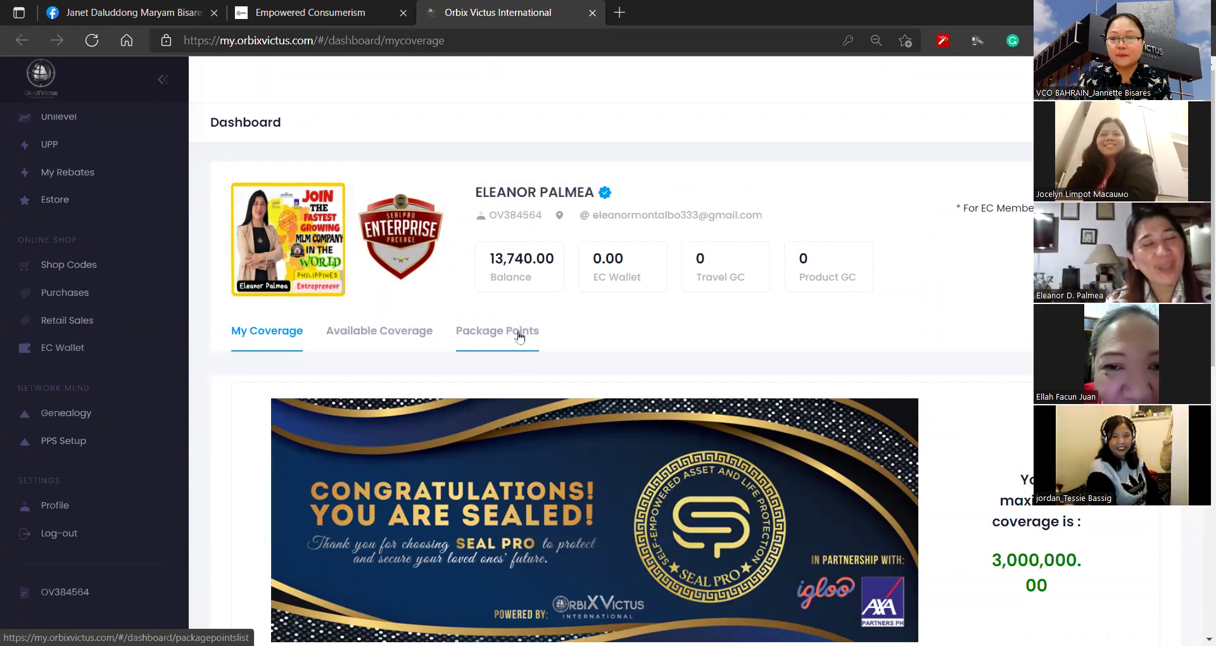
pyautogui.scroll(-8, 652, 290)
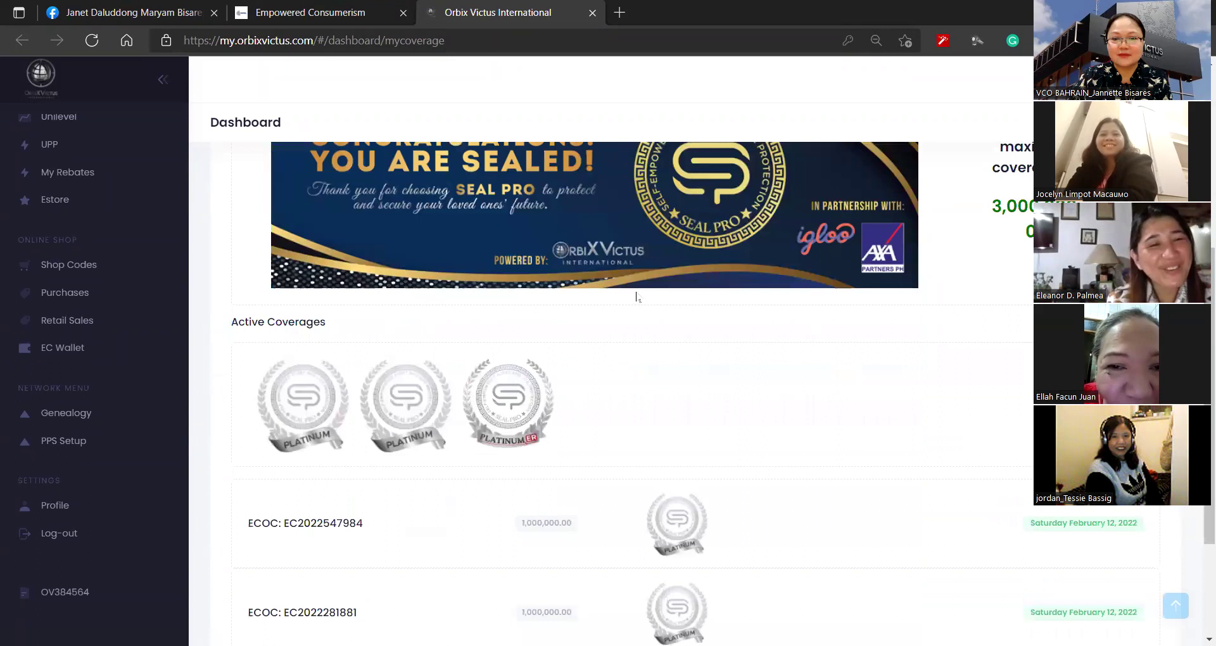
pyautogui.scroll(10, 670, 278)
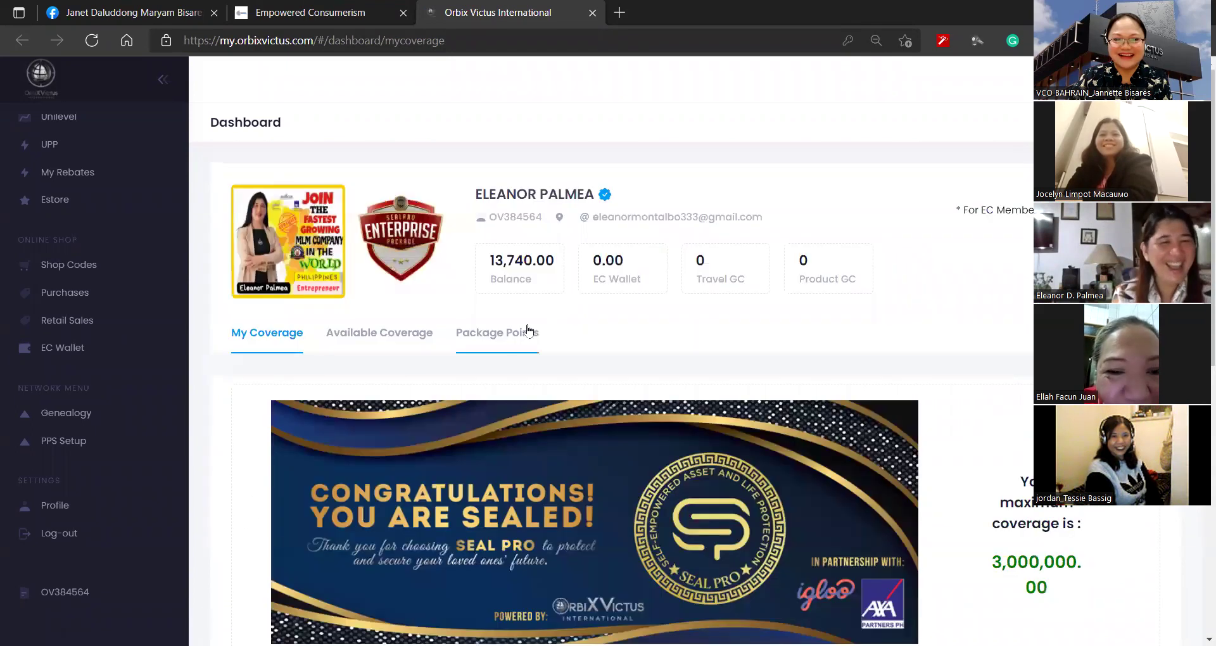
pyautogui.click(518, 332)
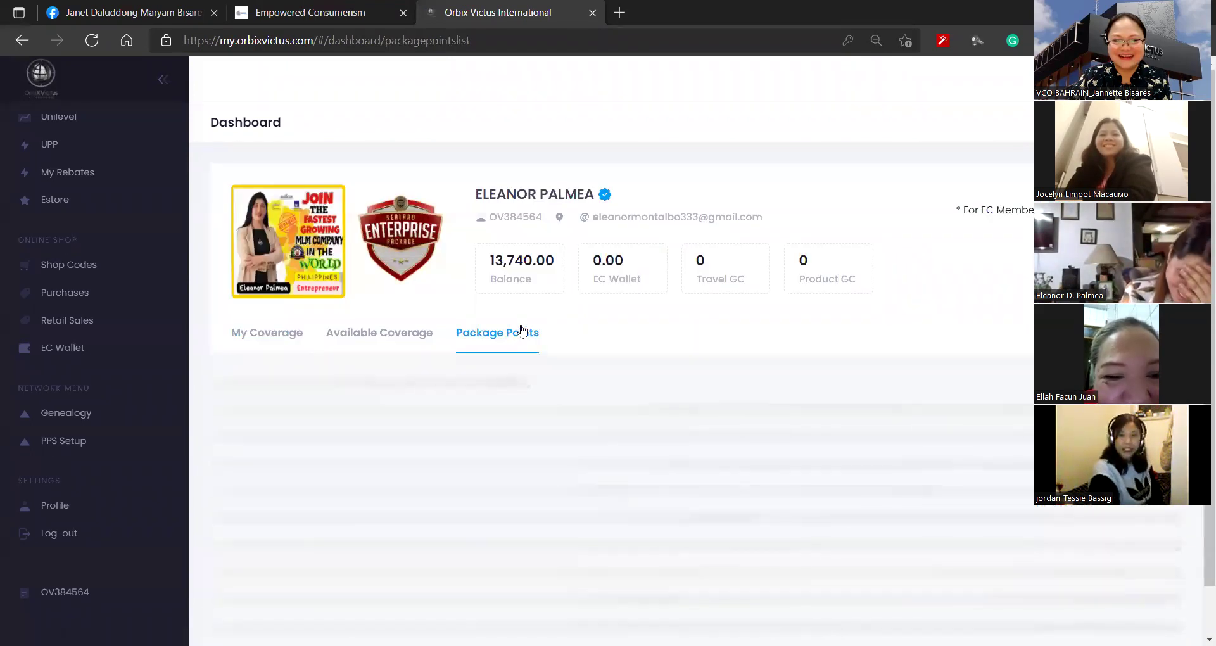
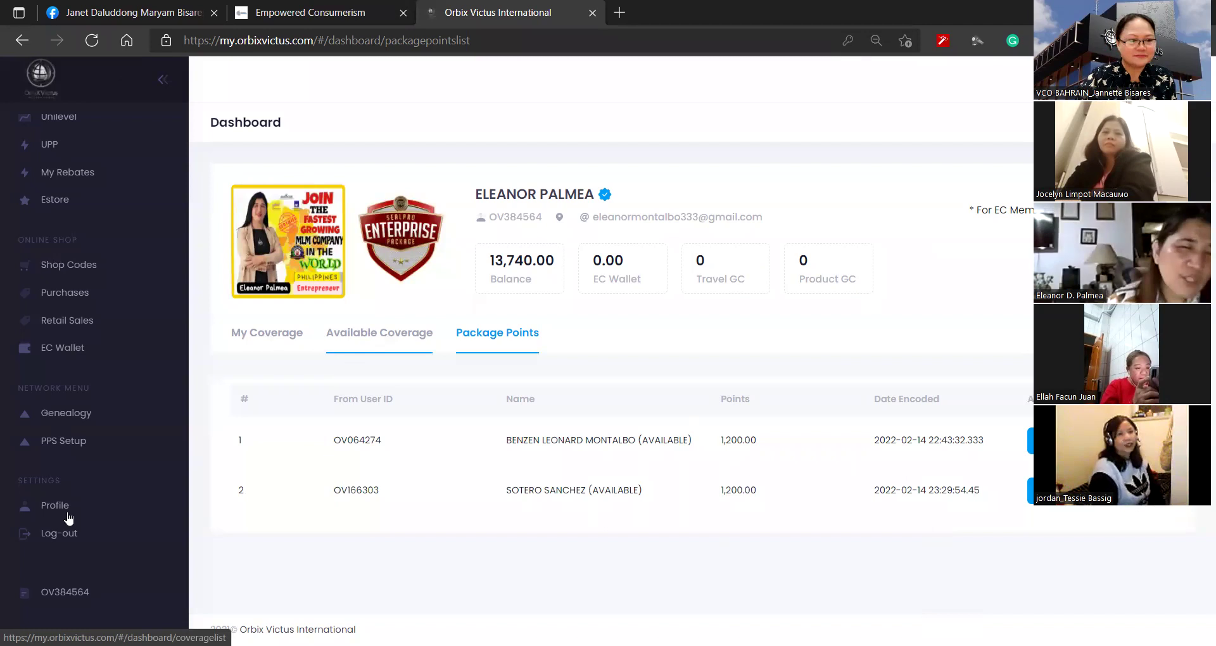
# Step: Go to the Network Menu's Genealogy page to show the downline binary tree
pyautogui.click(77, 443)
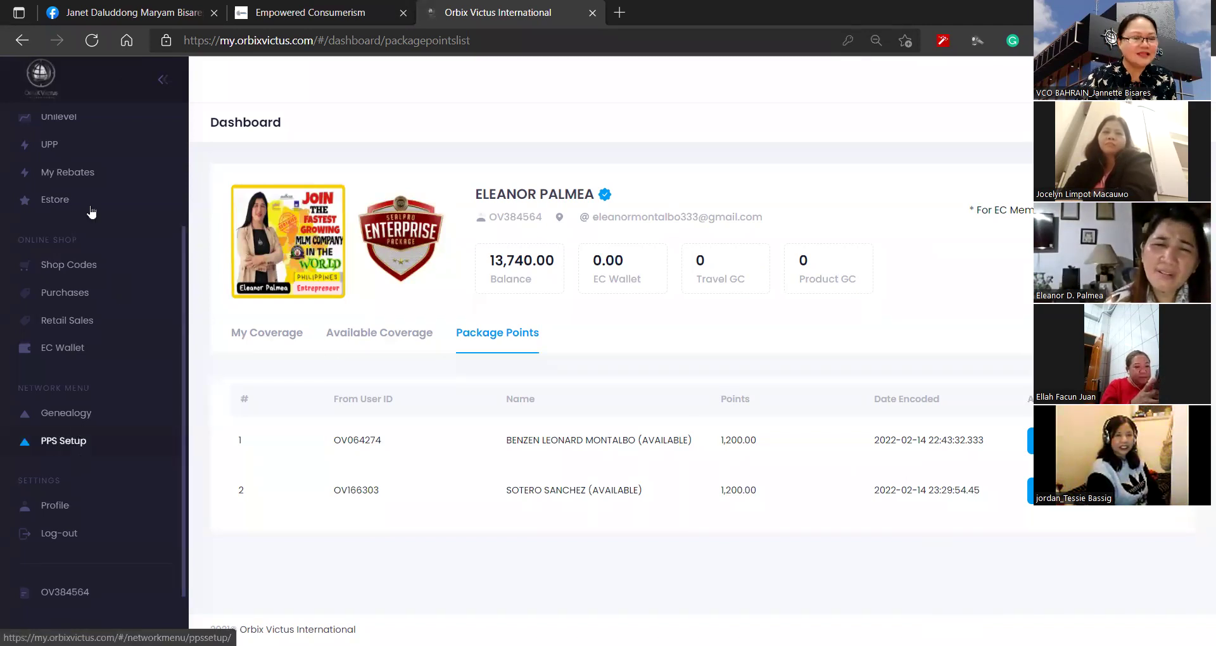
pyautogui.scroll(3, 127, 306)
pyautogui.click(127, 304)
pyautogui.scroll(-3, 88, 412)
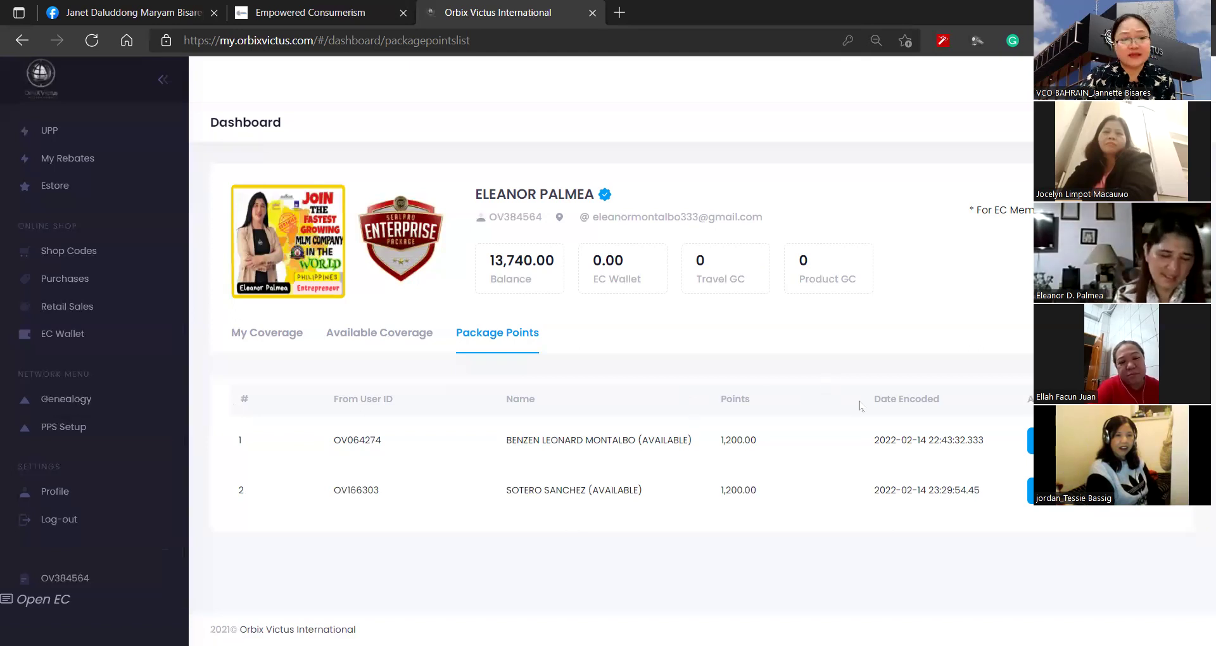
pyautogui.click(79, 405)
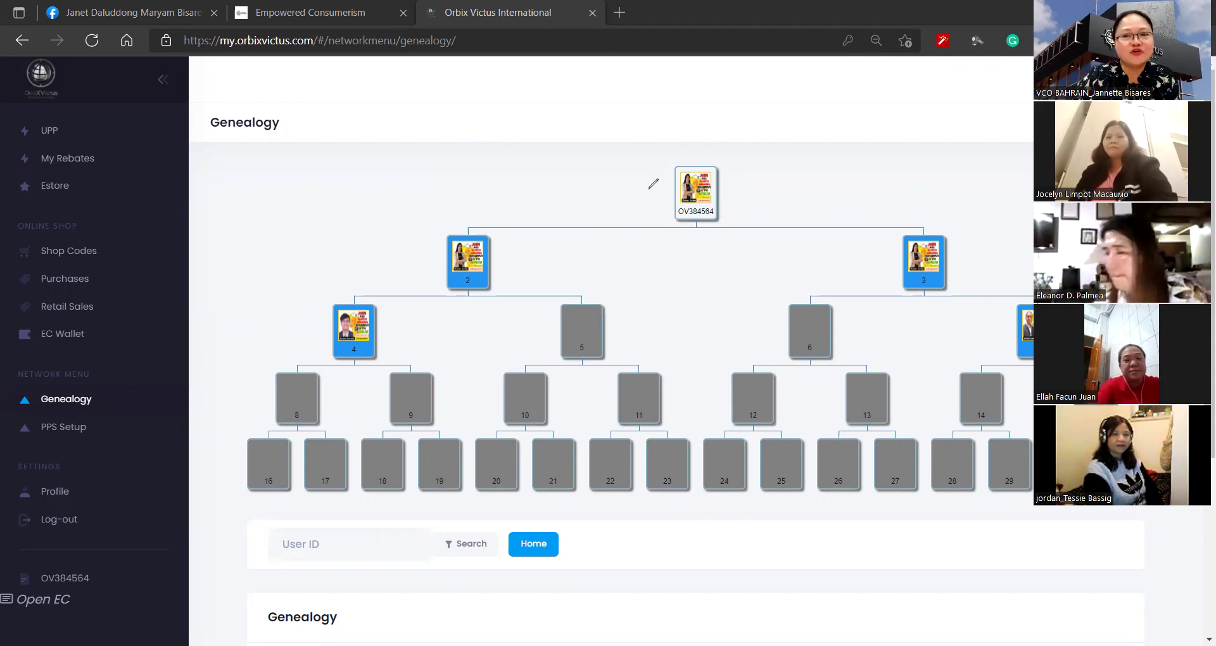
# Step: Circle the member's own top node, node 2 on the left leg and node 3 on the right leg in pink
pyautogui.moveTo(633, 159)
pyautogui.mouseDown()
pyautogui.moveTo(648, 176)
pyautogui.moveTo(636, 181)
pyautogui.mouseUp()
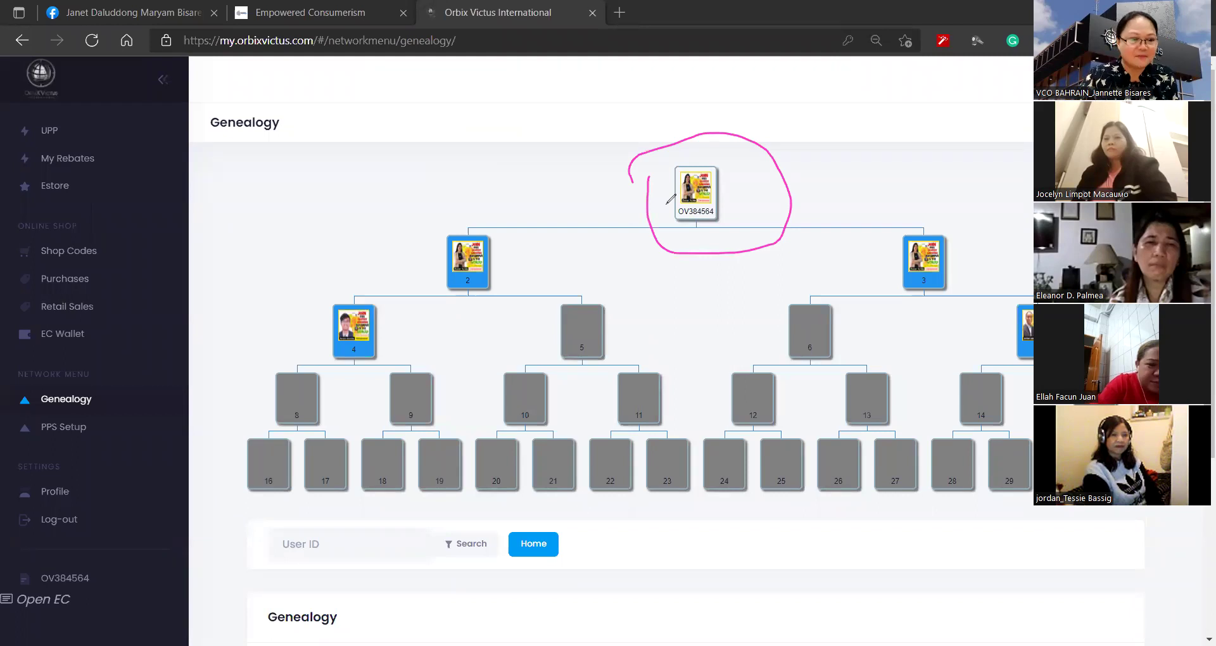
pyautogui.moveTo(446, 220)
pyautogui.mouseDown()
pyautogui.moveTo(476, 317)
pyautogui.moveTo(544, 245)
pyautogui.moveTo(443, 214)
pyautogui.mouseUp()
pyautogui.moveTo(930, 204)
pyautogui.mouseDown()
pyautogui.moveTo(985, 269)
pyautogui.moveTo(936, 194)
pyautogui.mouseUp()
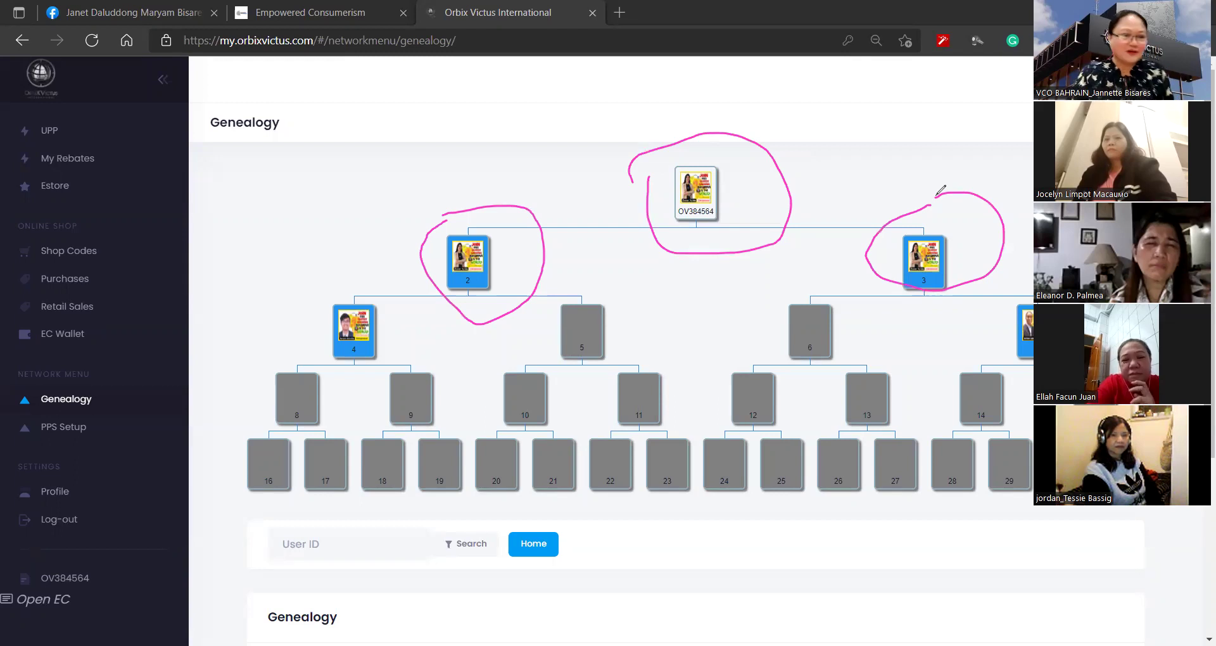
# Step: Circle node 4 under node 2 and the partly hidden node at the right edge
pyautogui.moveTo(338, 289)
pyautogui.mouseDown()
pyautogui.moveTo(311, 340)
pyautogui.moveTo(410, 345)
pyautogui.moveTo(362, 283)
pyautogui.mouseUp()
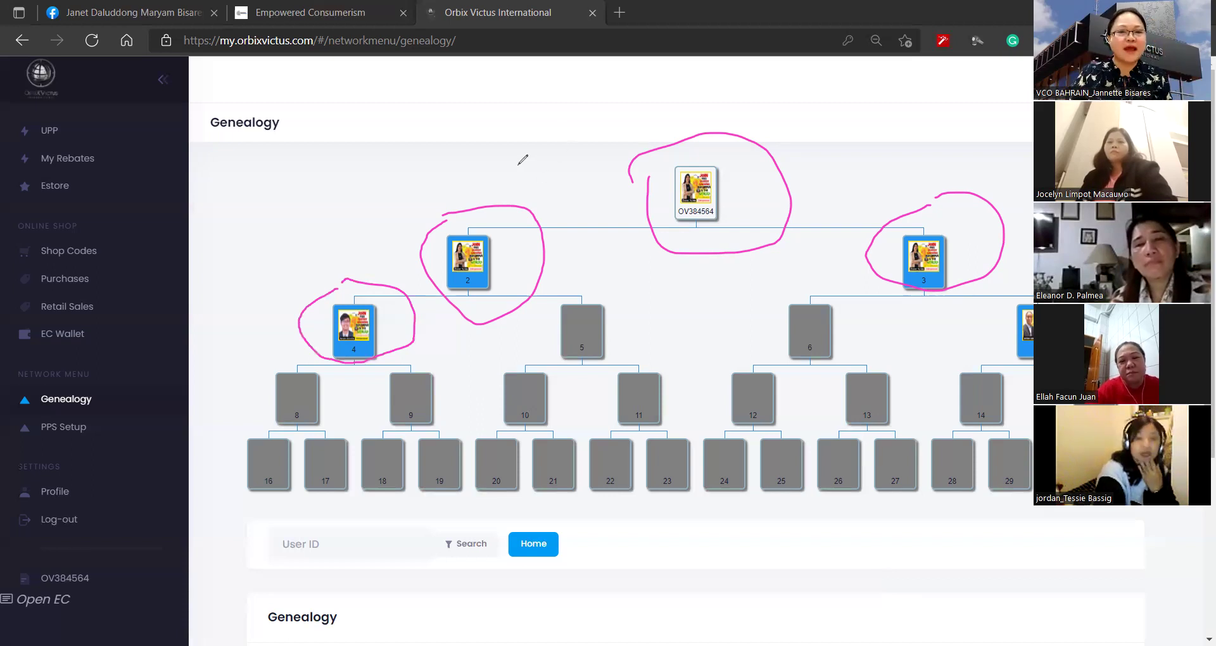
pyautogui.moveTo(961, 176); pyautogui.dragTo(1032, 208)
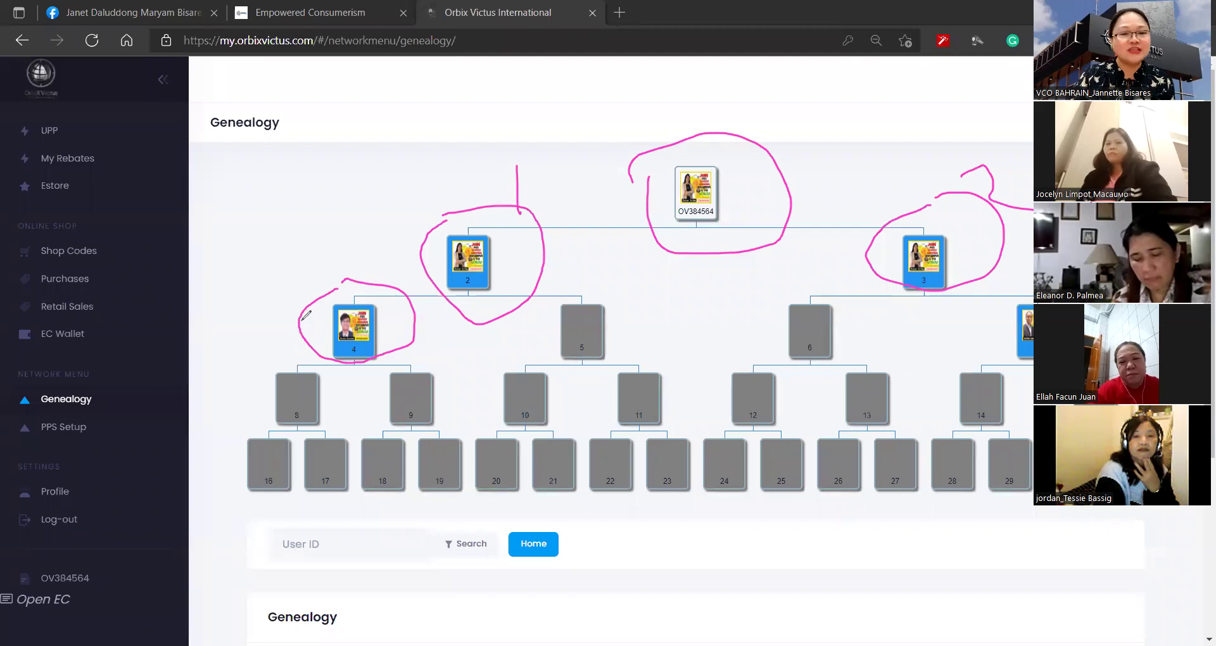
pyautogui.moveTo(356, 277)
pyautogui.mouseDown()
pyautogui.moveTo(313, 292)
pyautogui.moveTo(352, 375)
pyautogui.mouseUp()
pyautogui.moveTo(411, 303); pyautogui.dragTo(364, 280)
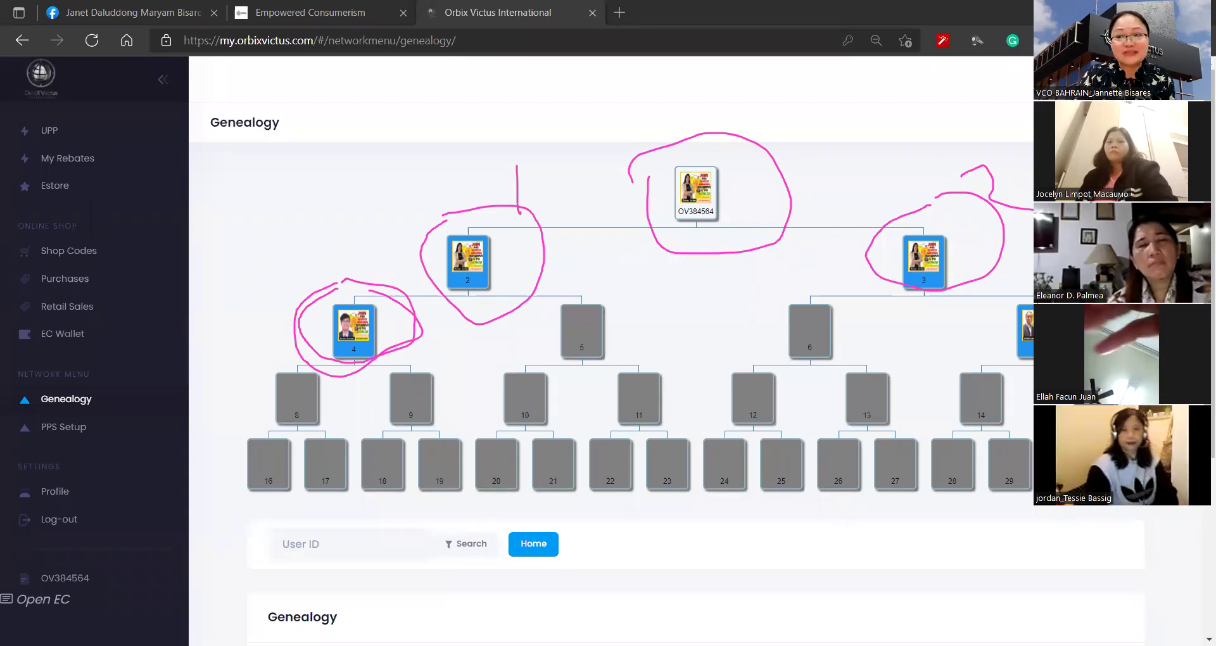
pyautogui.moveTo(1032, 271)
pyautogui.mouseDown()
pyautogui.moveTo(990, 303)
pyautogui.moveTo(1031, 376)
pyautogui.mouseUp()
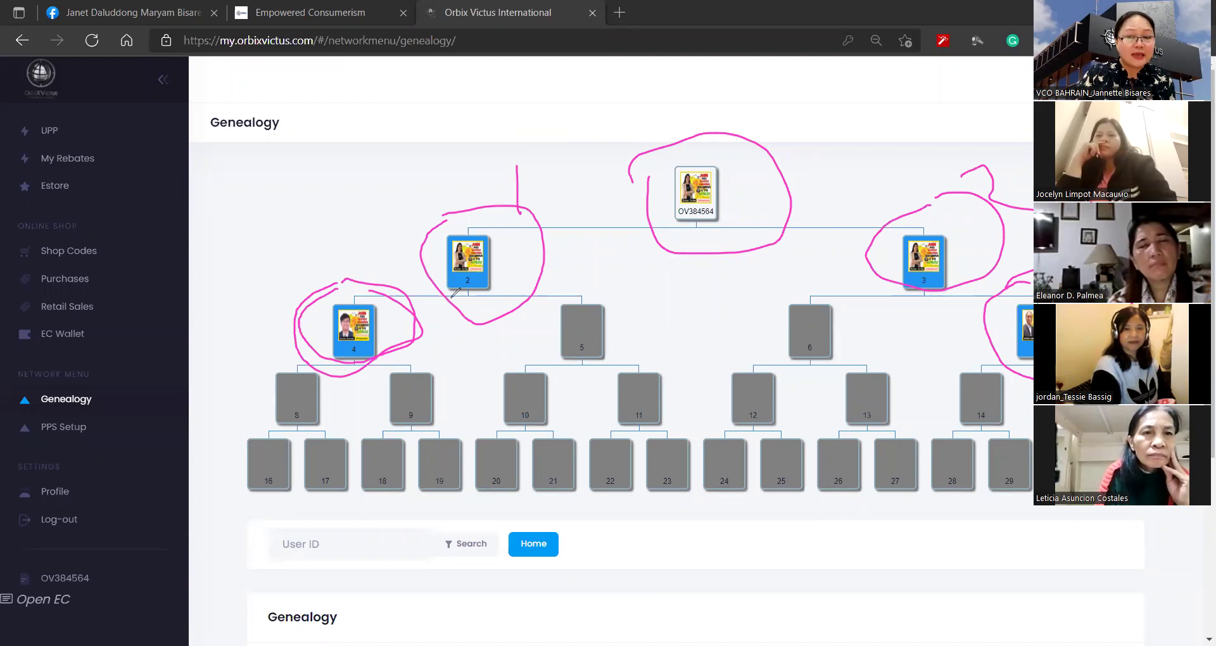
# Step: Draw a line linking node 2 to node 3, then circle nodes 4 and 8
pyautogui.moveTo(516, 256); pyautogui.dragTo(910, 225)
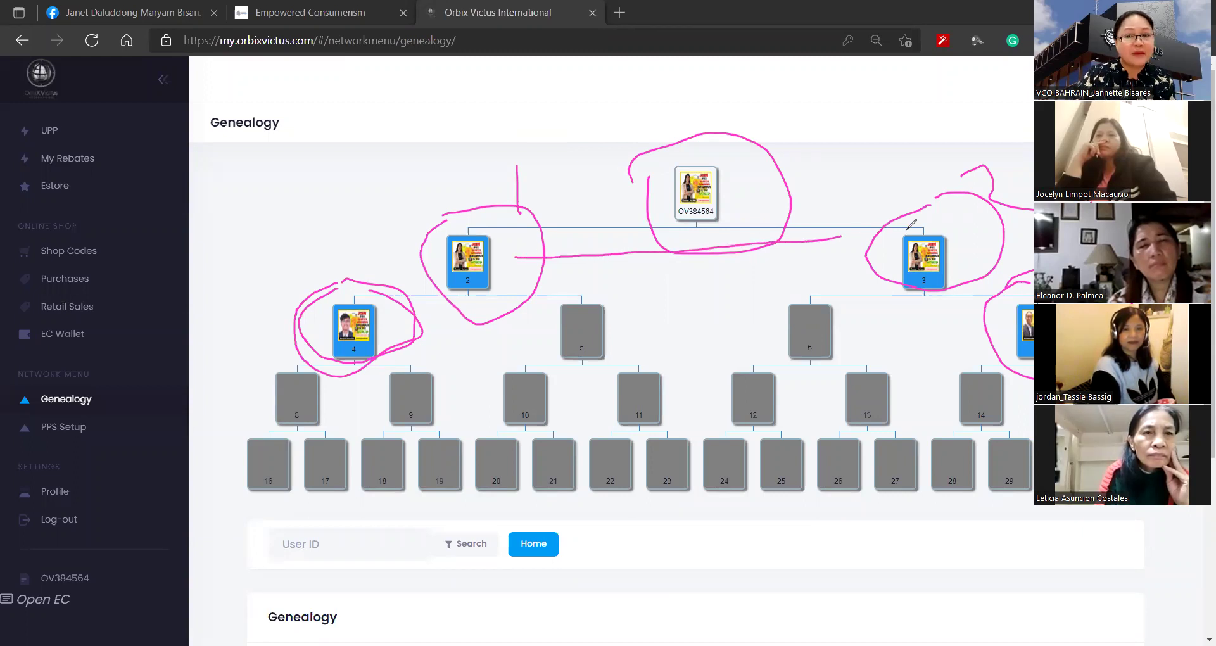
pyautogui.moveTo(373, 290)
pyautogui.mouseDown()
pyautogui.moveTo(326, 287)
pyautogui.moveTo(329, 372)
pyautogui.moveTo(418, 281)
pyautogui.mouseUp()
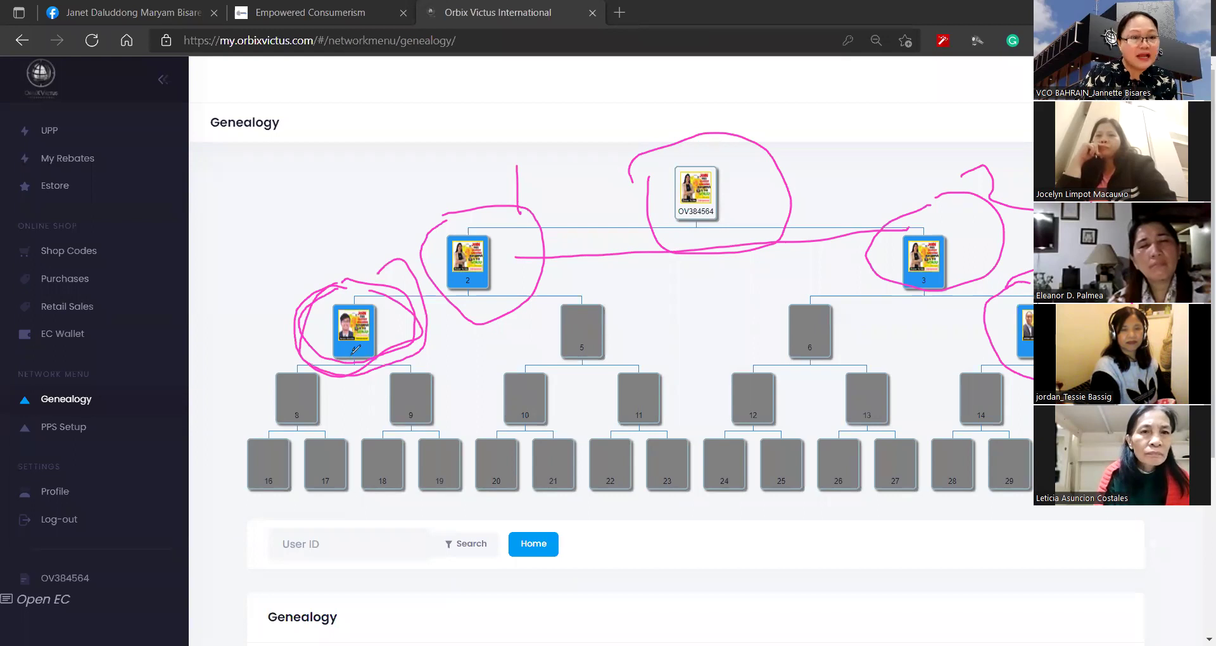
pyautogui.moveTo(293, 361)
pyautogui.mouseDown()
pyautogui.moveTo(272, 375)
pyautogui.moveTo(295, 367)
pyautogui.mouseUp()
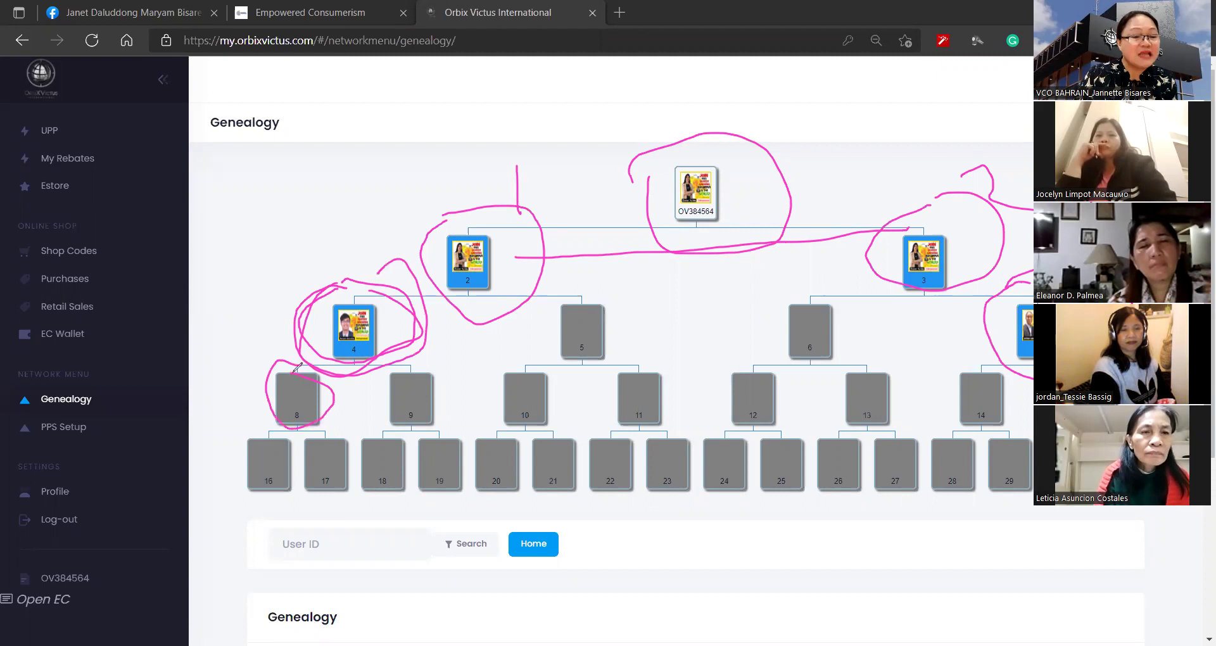
pyautogui.moveTo(286, 355)
pyautogui.mouseDown()
pyautogui.moveTo(269, 408)
pyautogui.moveTo(311, 356)
pyautogui.mouseUp()
# Step: Circle node 16, trace the left leg from node 4 to 8, and circle nodes 6, 13 and 14
pyautogui.moveTo(267, 428)
pyautogui.mouseDown()
pyautogui.moveTo(252, 446)
pyautogui.moveTo(305, 453)
pyautogui.moveTo(256, 420)
pyautogui.mouseUp()
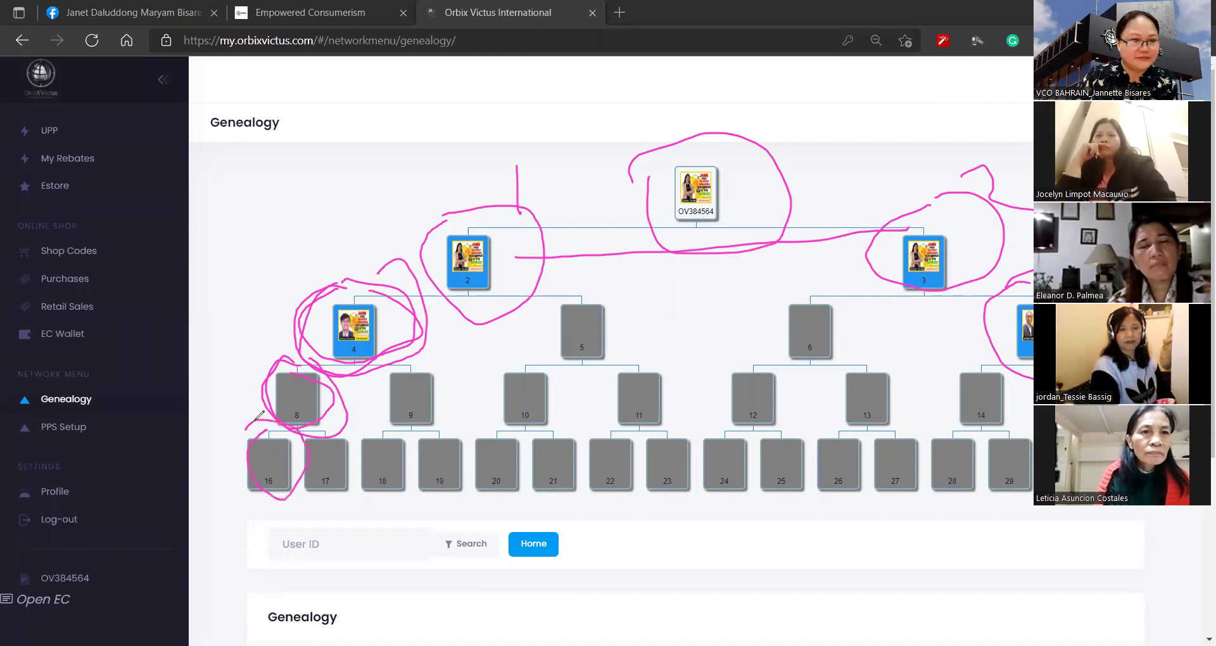
pyautogui.moveTo(289, 366)
pyautogui.mouseDown()
pyautogui.moveTo(281, 296)
pyautogui.moveTo(282, 335)
pyautogui.mouseUp()
pyautogui.moveTo(349, 405); pyautogui.dragTo(463, 361)
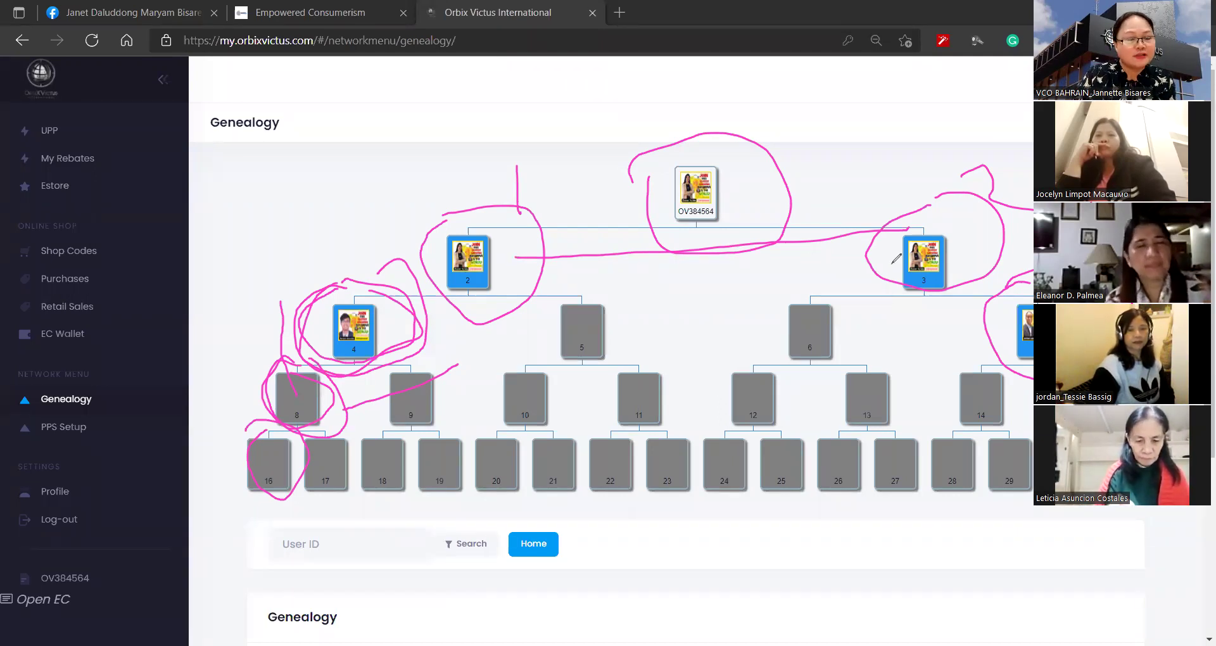
pyautogui.moveTo(795, 295)
pyautogui.mouseDown()
pyautogui.moveTo(782, 355)
pyautogui.moveTo(875, 352)
pyautogui.moveTo(912, 430)
pyautogui.moveTo(905, 364)
pyautogui.mouseUp()
pyautogui.moveTo(1013, 373)
pyautogui.mouseDown()
pyautogui.moveTo(953, 396)
pyautogui.moveTo(1033, 371)
pyautogui.mouseUp()
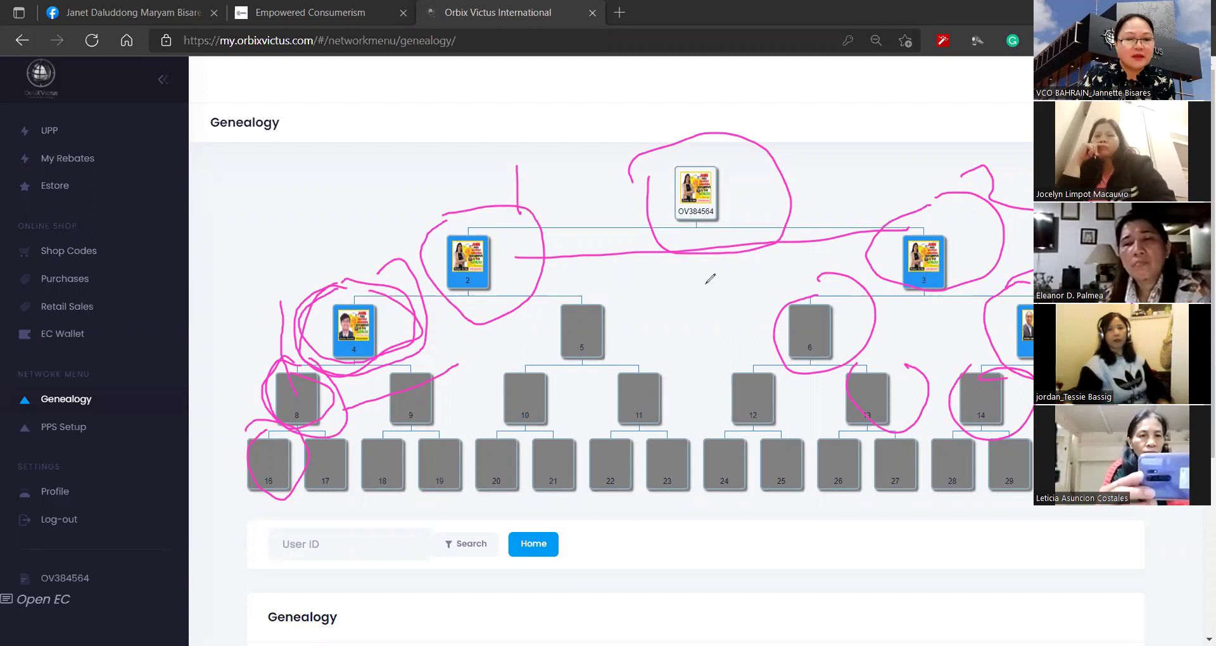
# Step: Draw strokes through node 6 to the right-edge node and loop node 2 three more times
pyautogui.moveTo(673, 279); pyautogui.dragTo(824, 324)
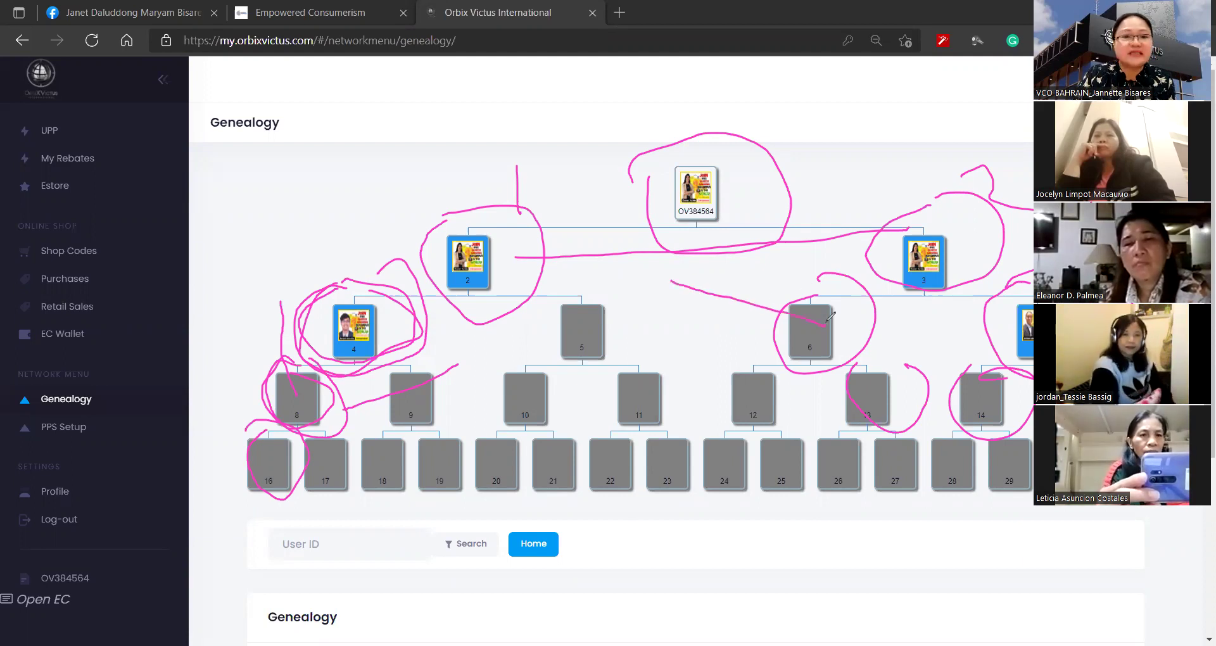
pyautogui.moveTo(442, 224)
pyautogui.mouseDown()
pyautogui.moveTo(541, 260)
pyautogui.moveTo(497, 204)
pyautogui.mouseUp()
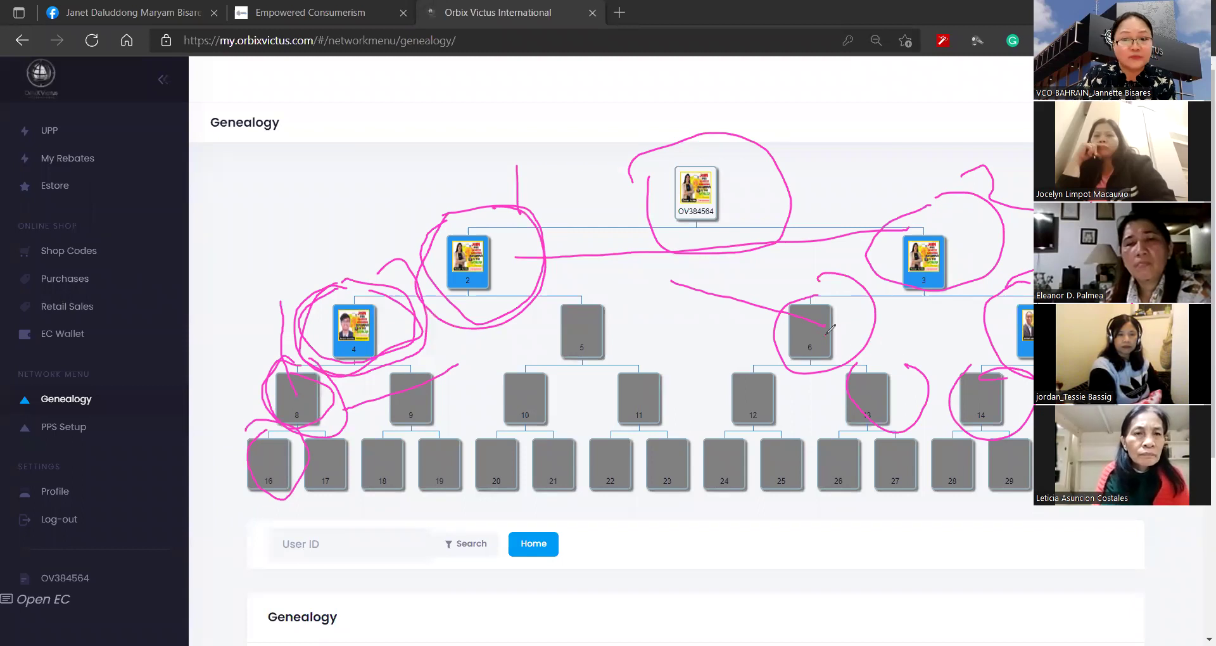
pyautogui.moveTo(834, 329); pyautogui.dragTo(877, 336)
pyautogui.moveTo(1023, 316); pyautogui.dragTo(877, 337)
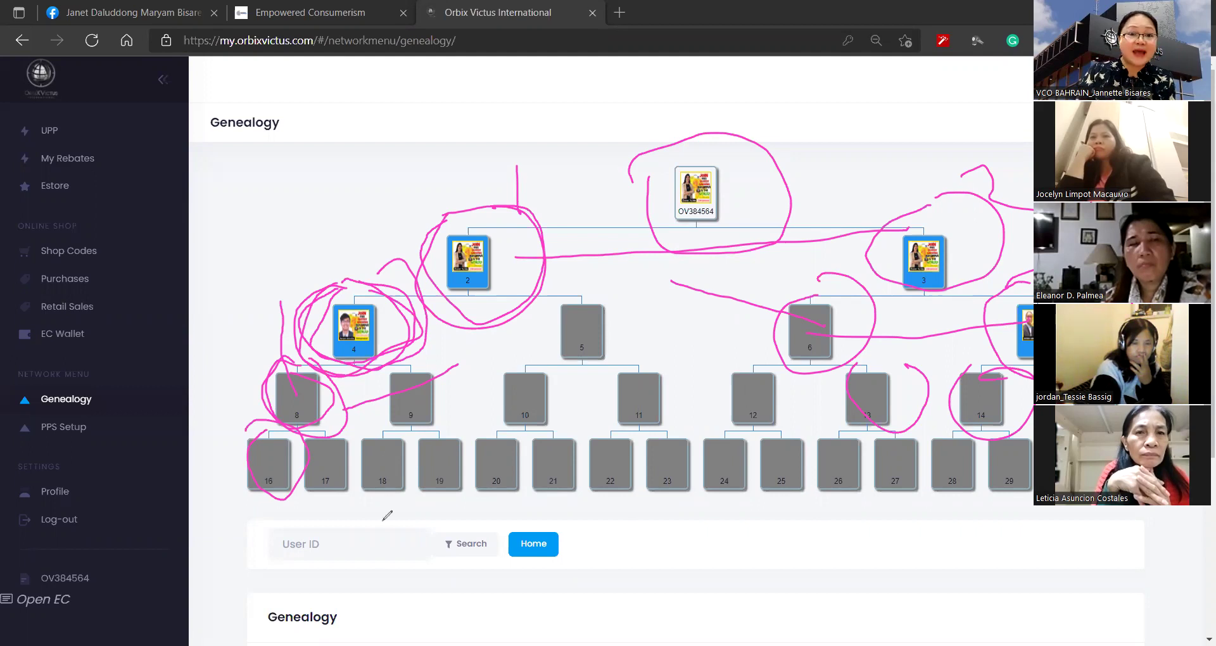
pyautogui.moveTo(444, 229)
pyautogui.mouseDown()
pyautogui.moveTo(526, 301)
pyautogui.moveTo(456, 212)
pyautogui.moveTo(441, 225)
pyautogui.mouseUp()
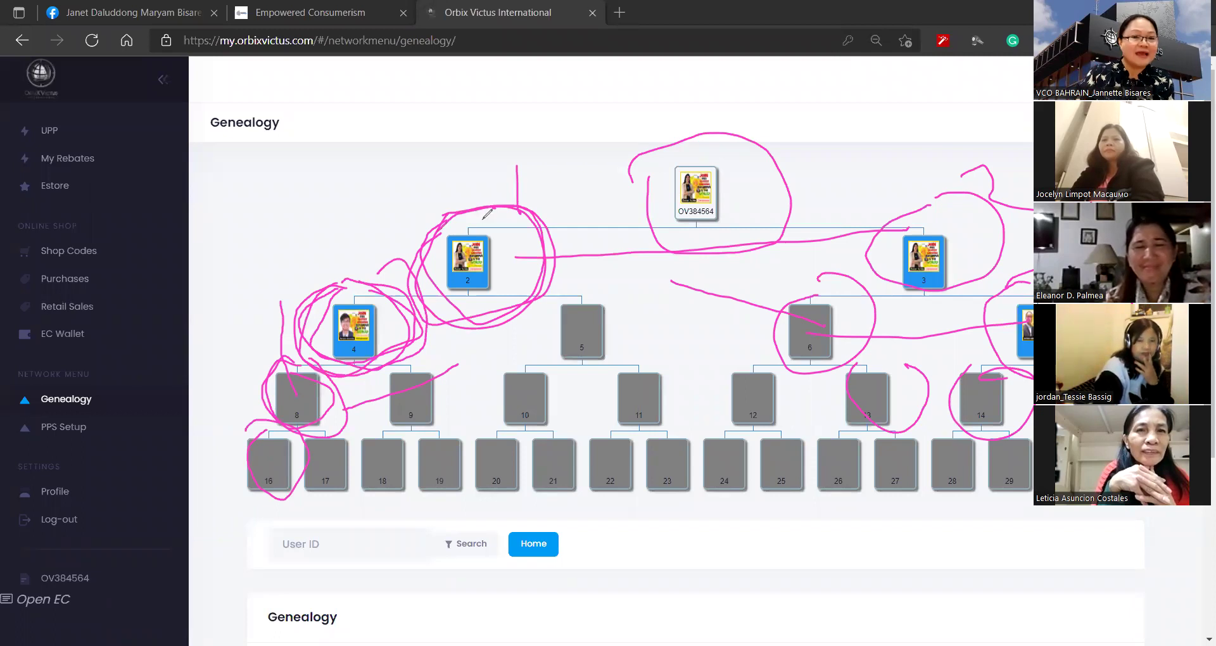
pyautogui.moveTo(488, 201)
pyautogui.mouseDown()
pyautogui.moveTo(443, 323)
pyautogui.moveTo(554, 272)
pyautogui.moveTo(489, 212)
pyautogui.mouseUp()
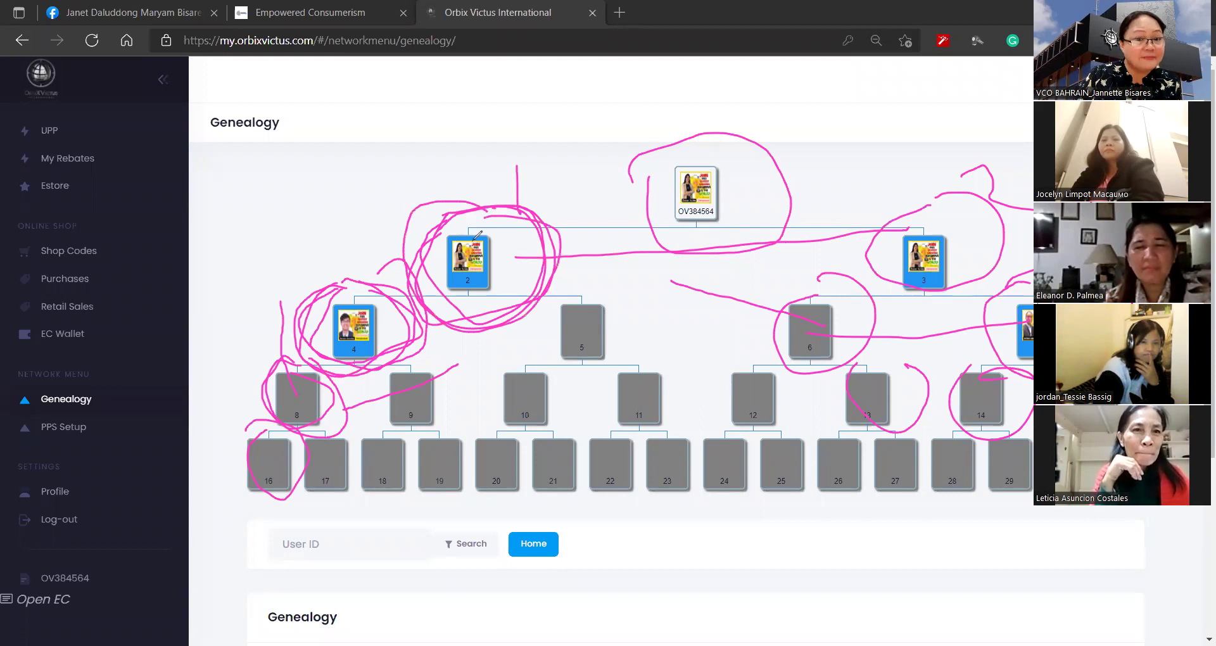
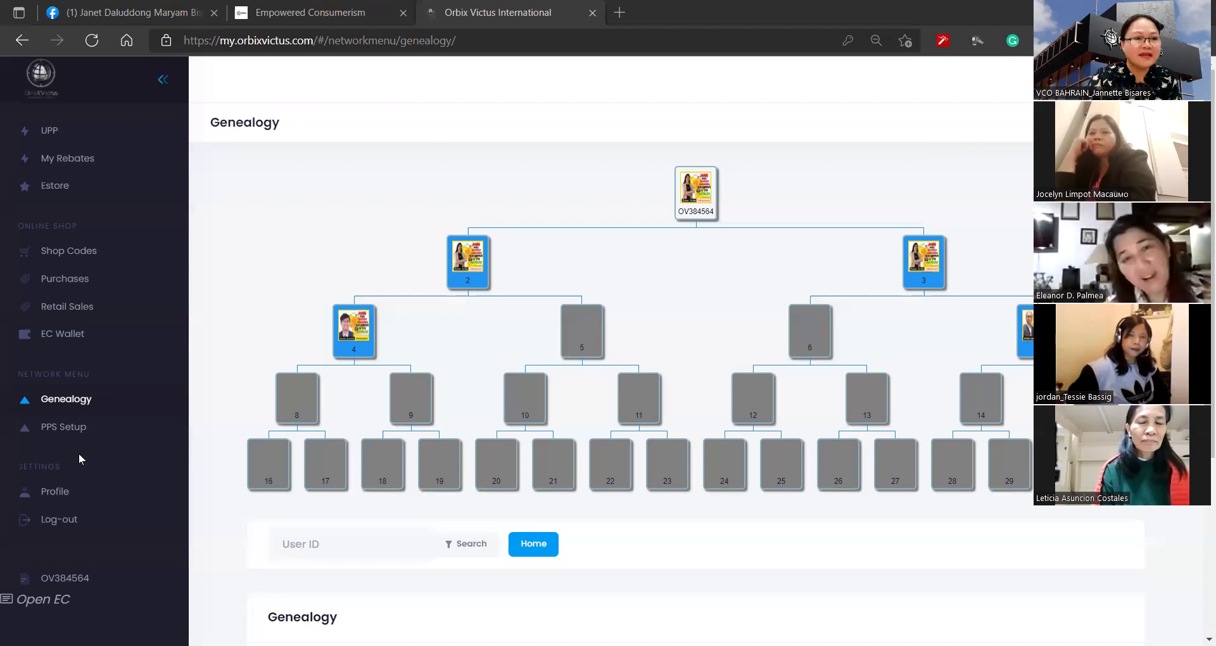
# Step: Show the dashboard's Package Points list with its two 1,200.00-point referral entries
pyautogui.click(87, 139)
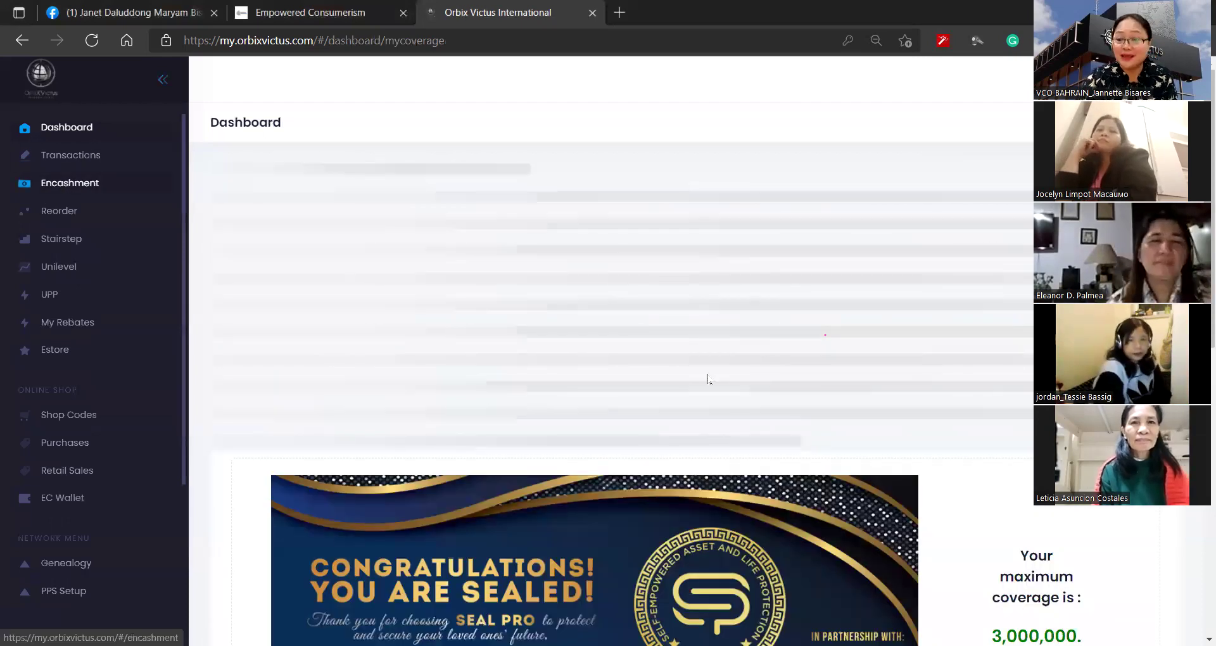
pyautogui.scroll(-4, 731, 359)
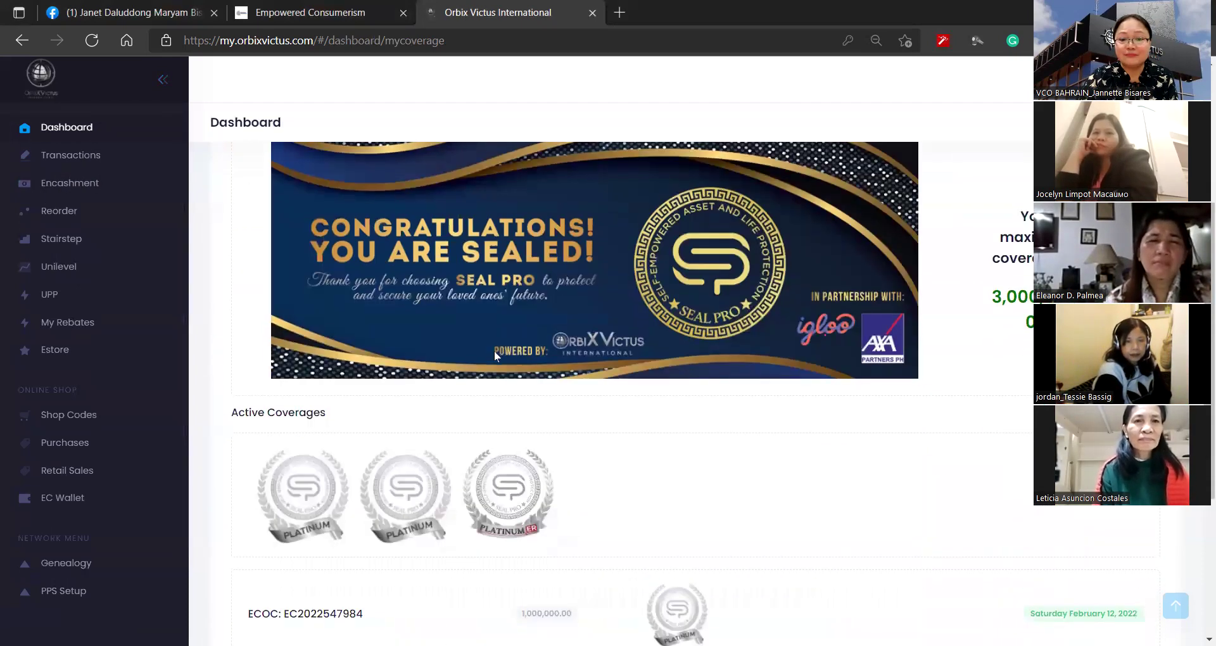
pyautogui.scroll(4, 495, 334)
pyautogui.click(495, 335)
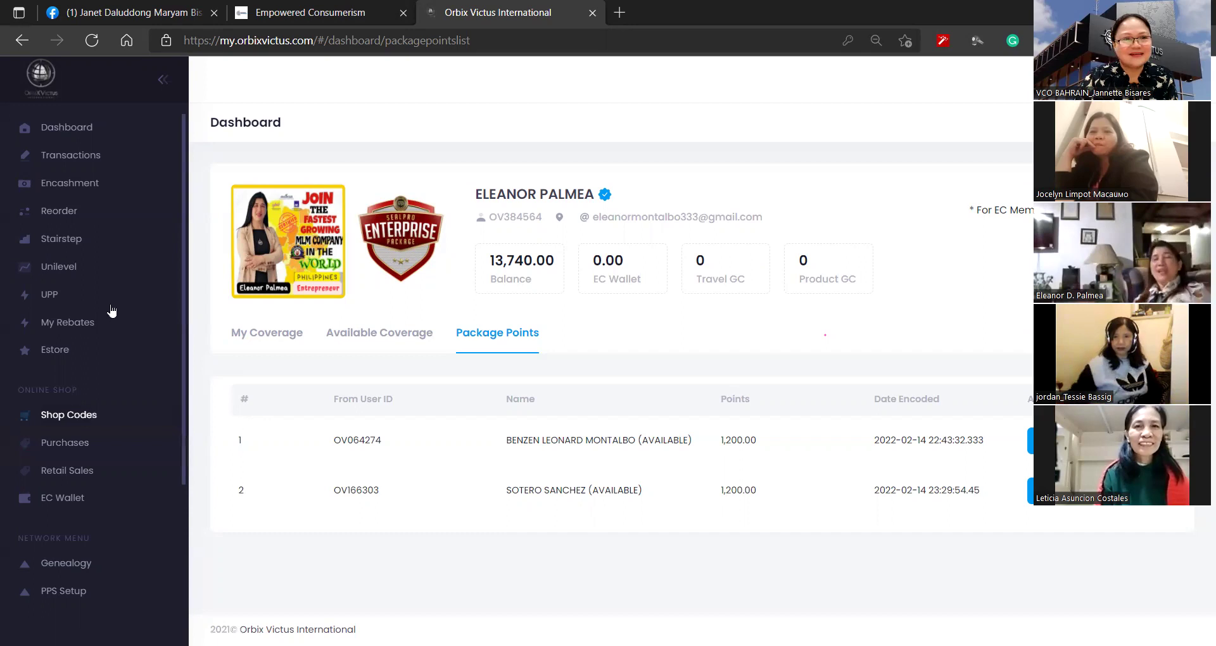
# Step: Collapse the sidebar and use the first entry's 1,200 package points
pyautogui.click(168, 83)
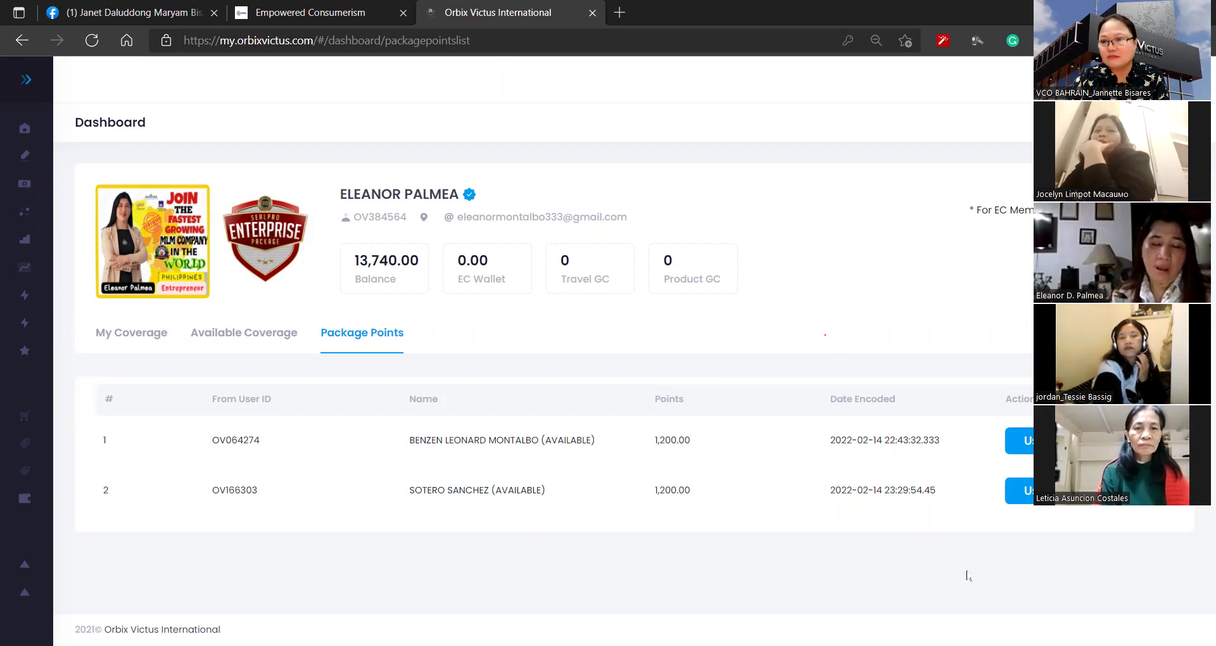
pyautogui.moveTo(5, 407)
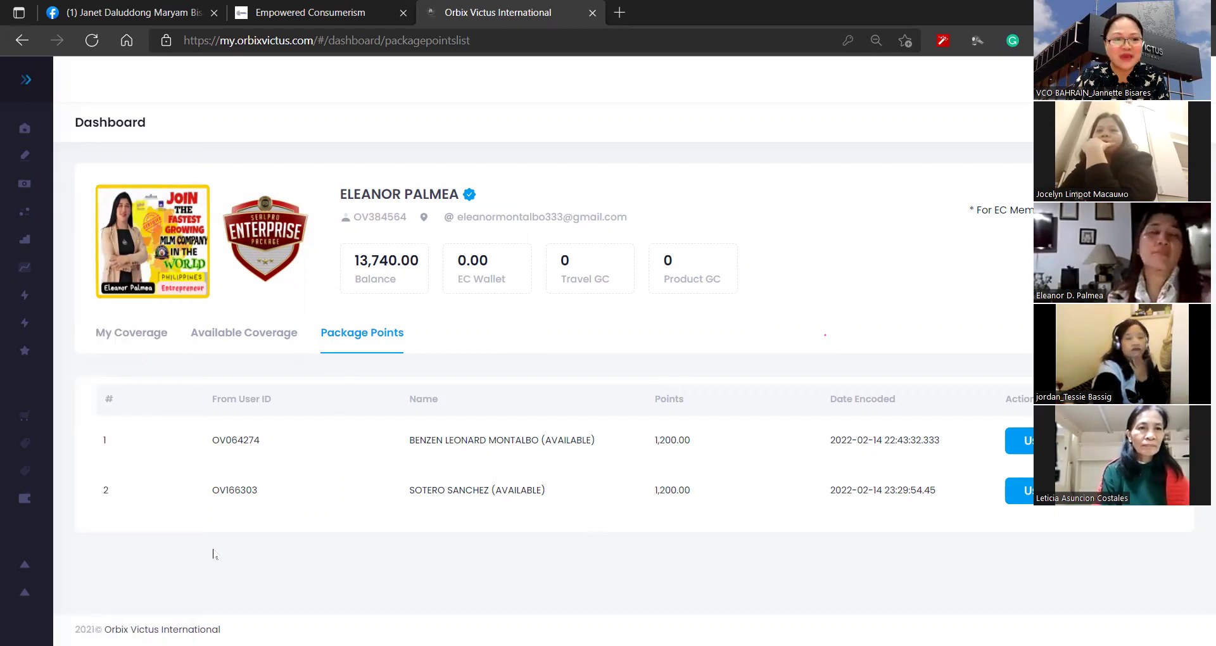
pyautogui.moveTo(5, 560)
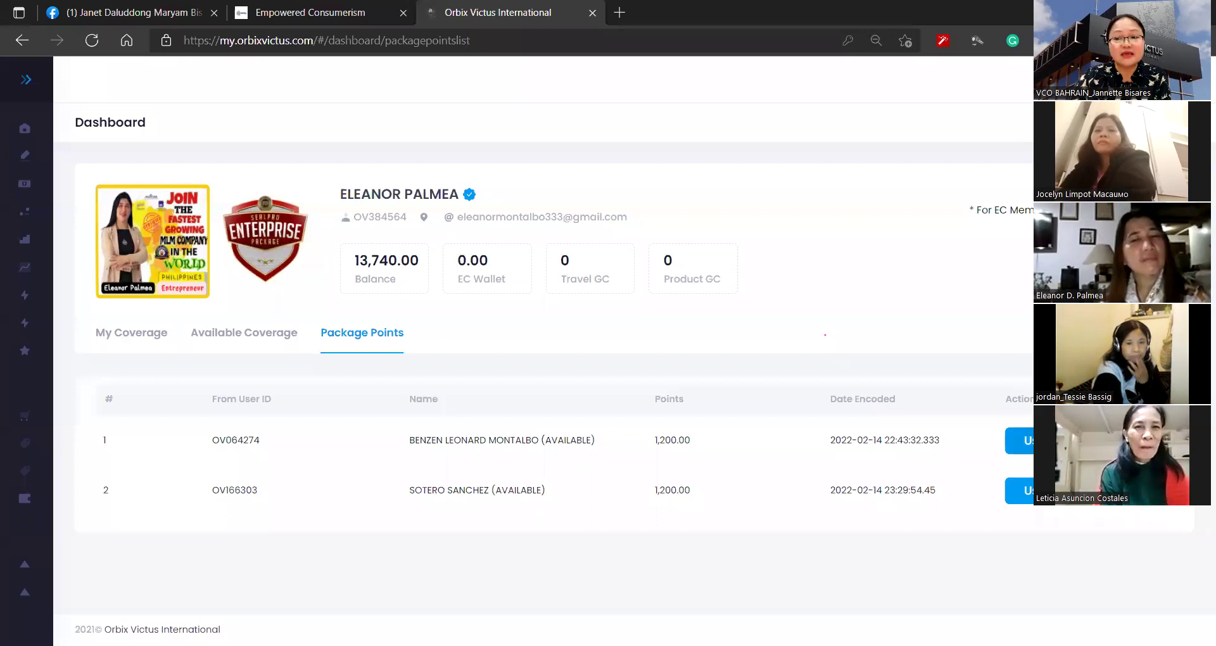
pyautogui.click(1019, 440)
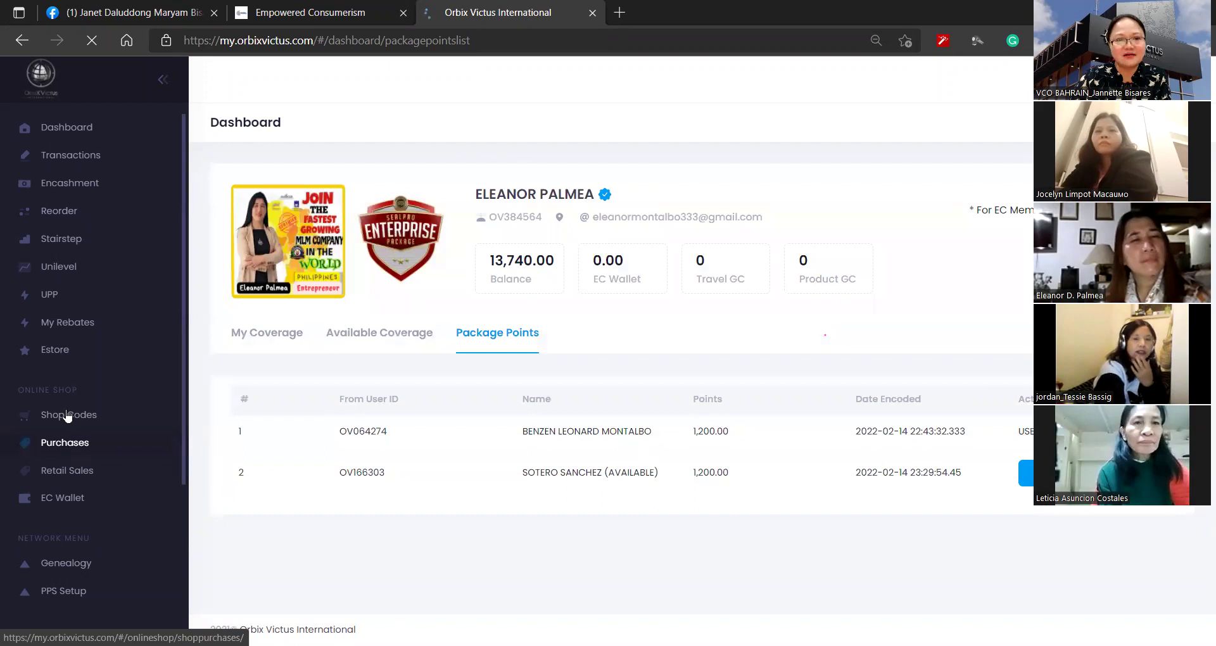
# Step: Review the Pair Commission and DirectReferral transactions from Feb 14 2022, then return to the dashboard
pyautogui.click(113, 127)
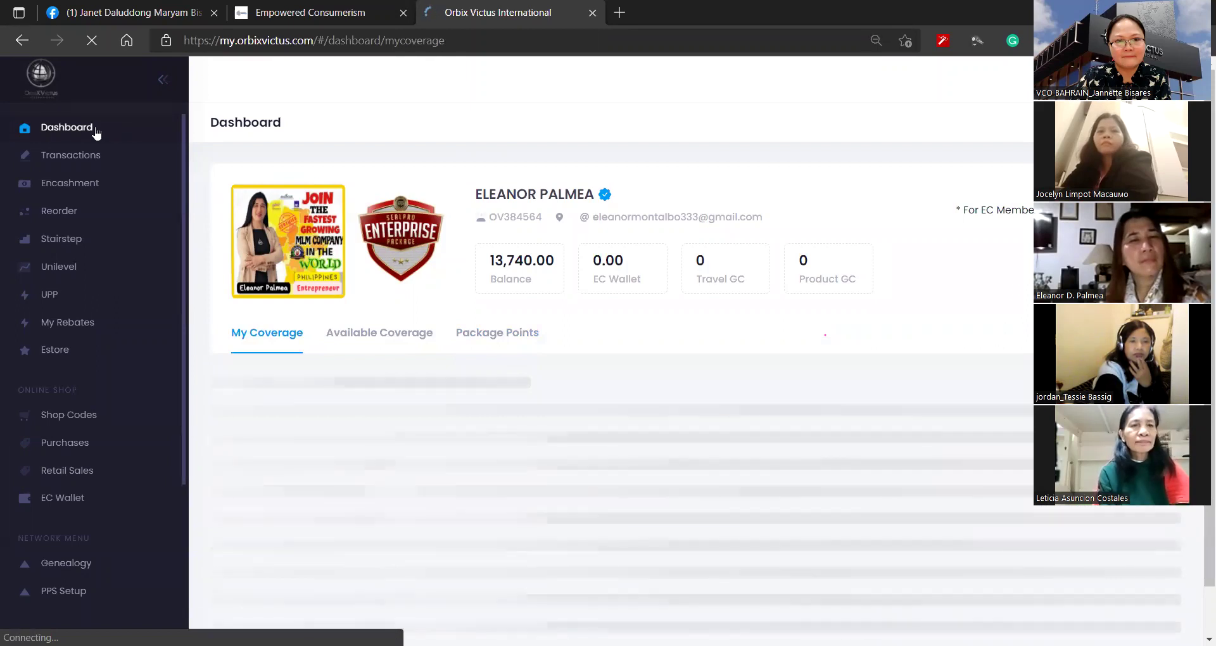
pyautogui.scroll(-4, 464, 313)
pyautogui.scroll(4, 316, 272)
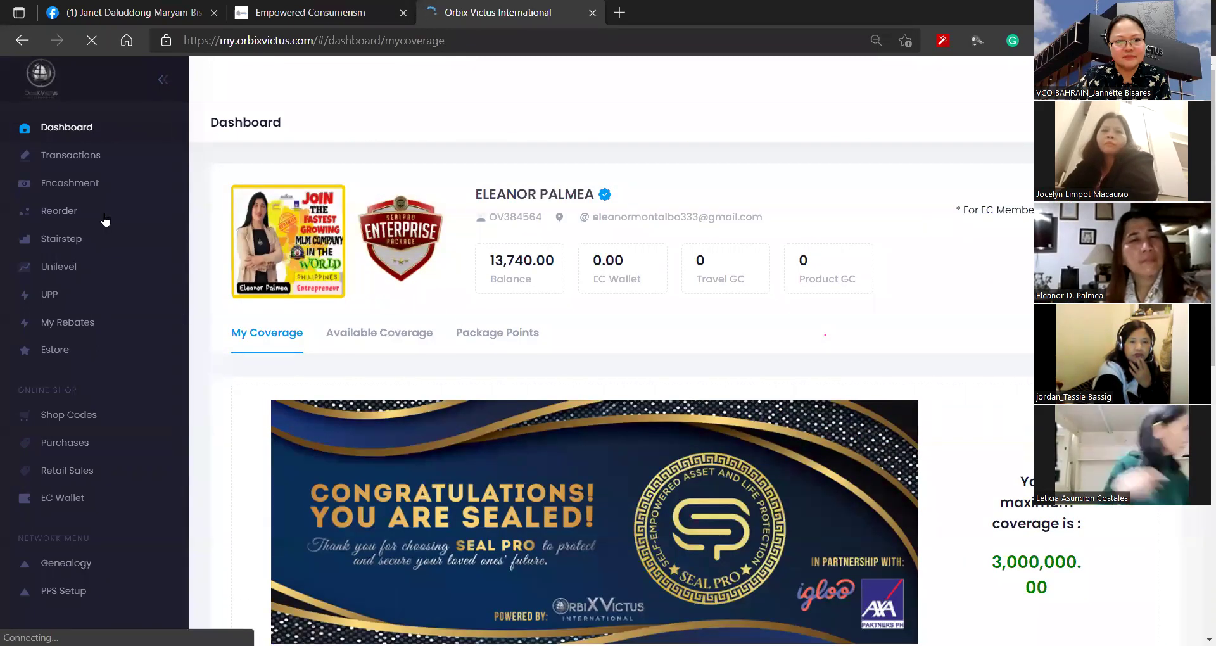
pyautogui.click(90, 161)
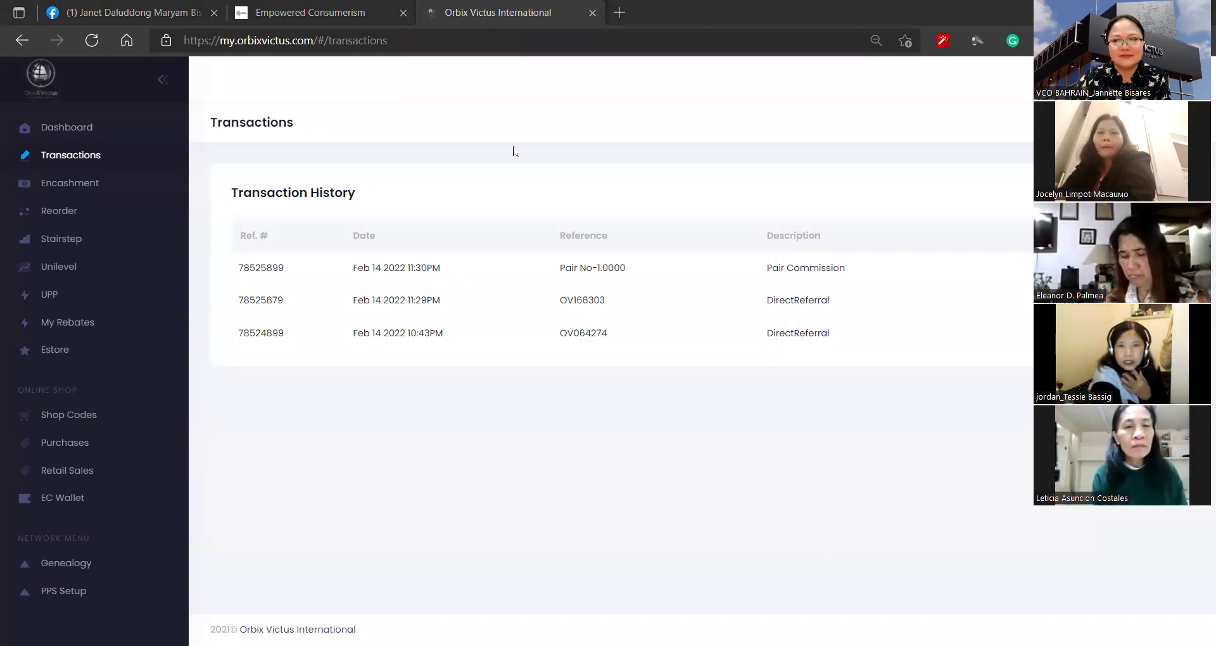
pyautogui.click(92, 131)
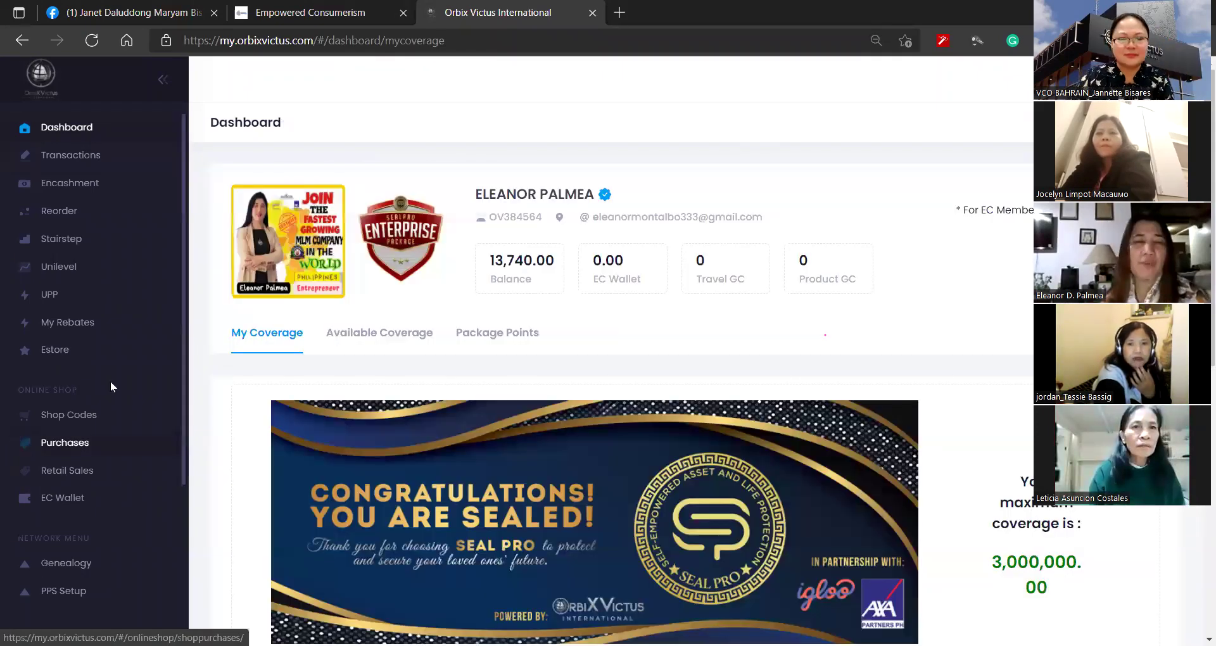
# Step: Use the second entry's 1,200 package points, confirm, and view Transaction History
pyautogui.click(520, 333)
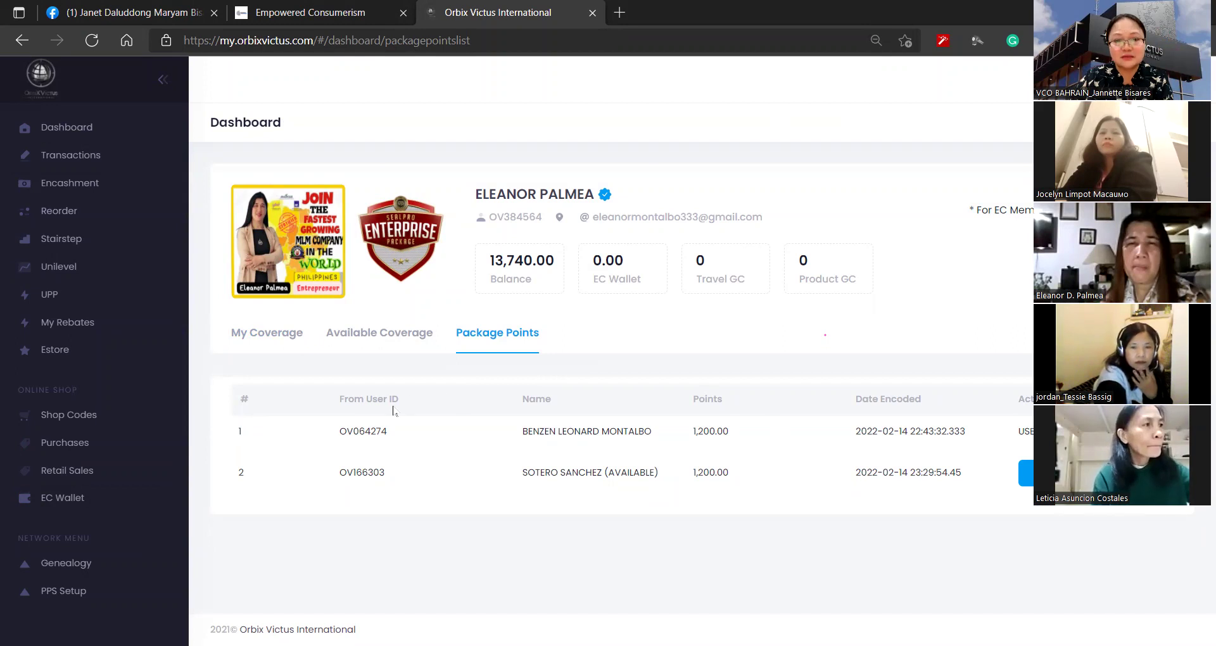
pyautogui.click(1021, 472)
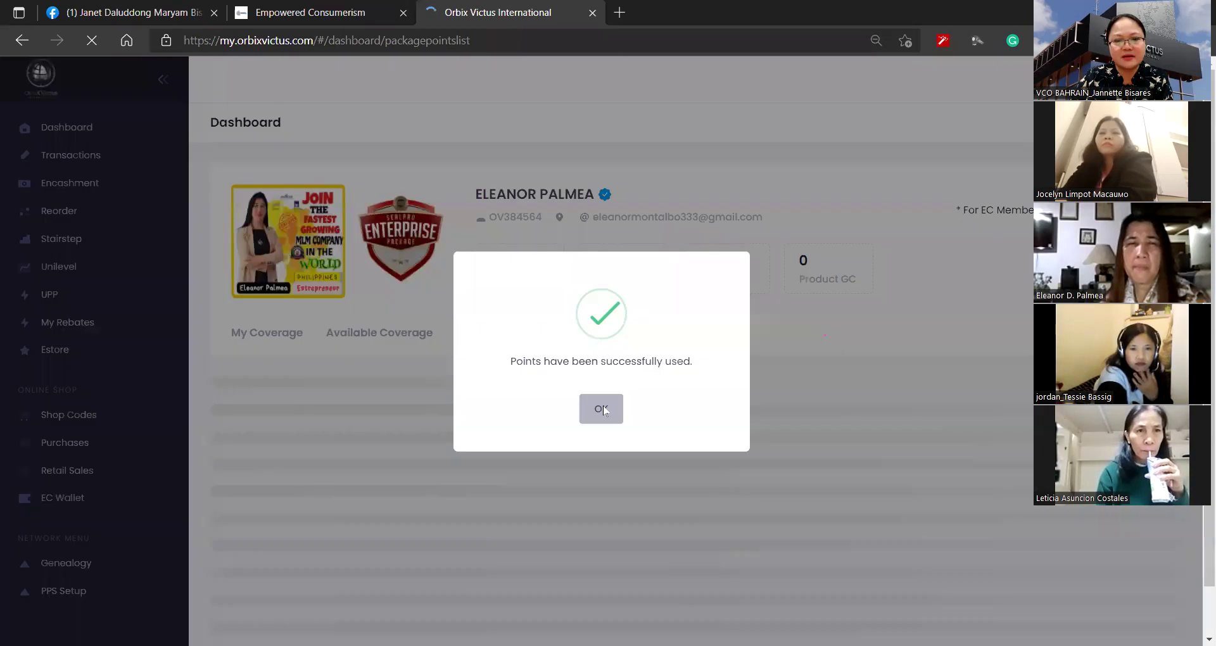
pyautogui.click(602, 409)
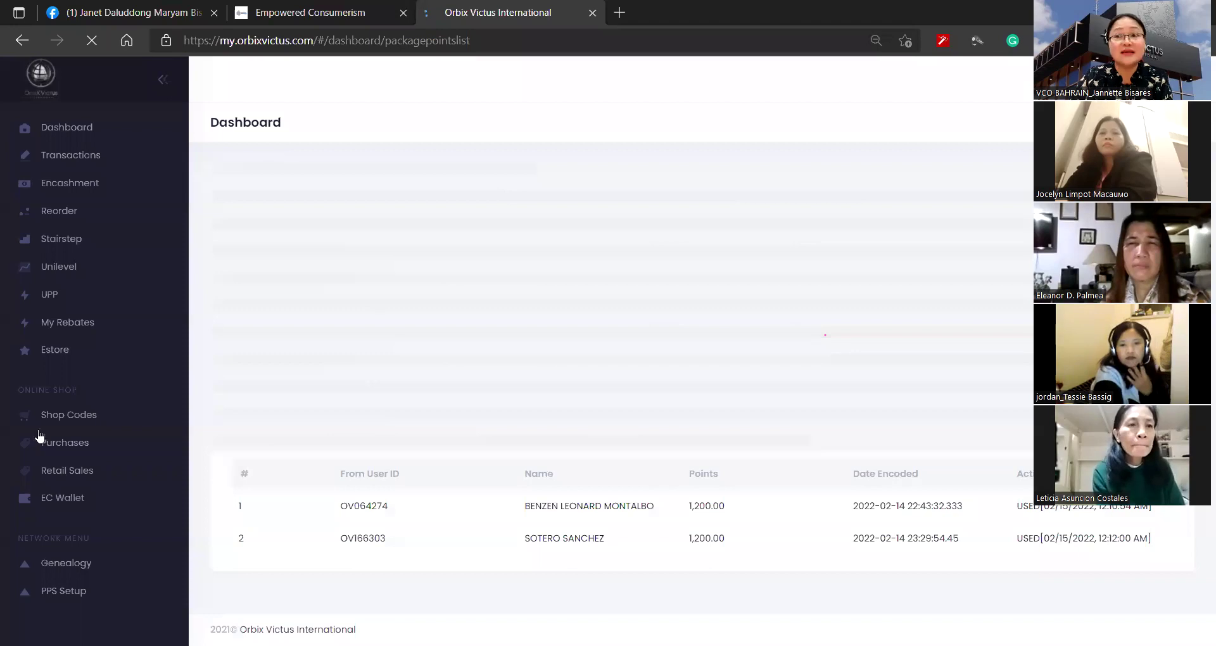
pyautogui.click(93, 137)
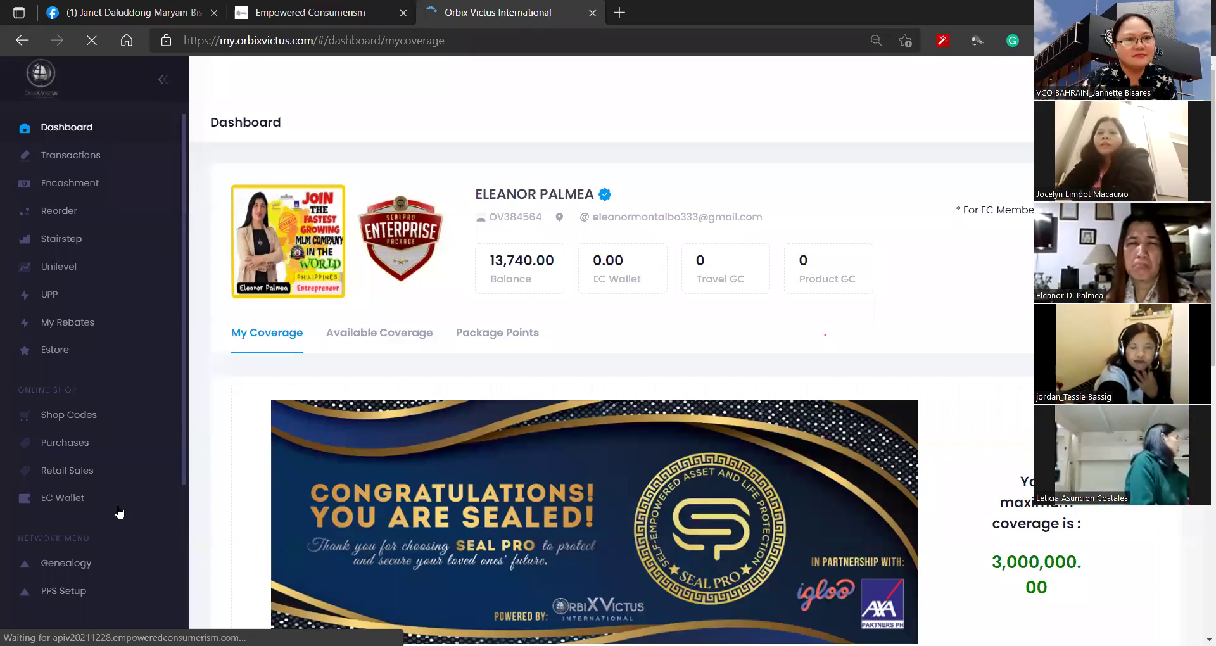
pyautogui.click(76, 162)
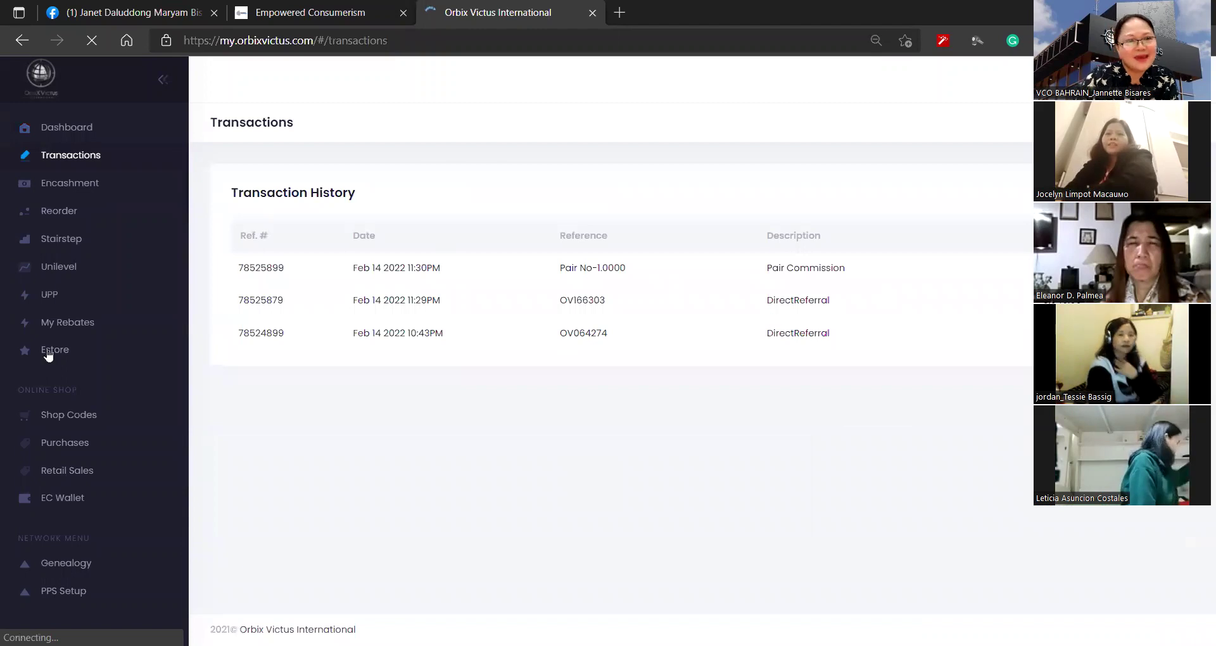
# Step: Recheck Transactions, then scroll the dashboard's three active Platinum coverages of 1,000,000.00 each
pyautogui.click(79, 128)
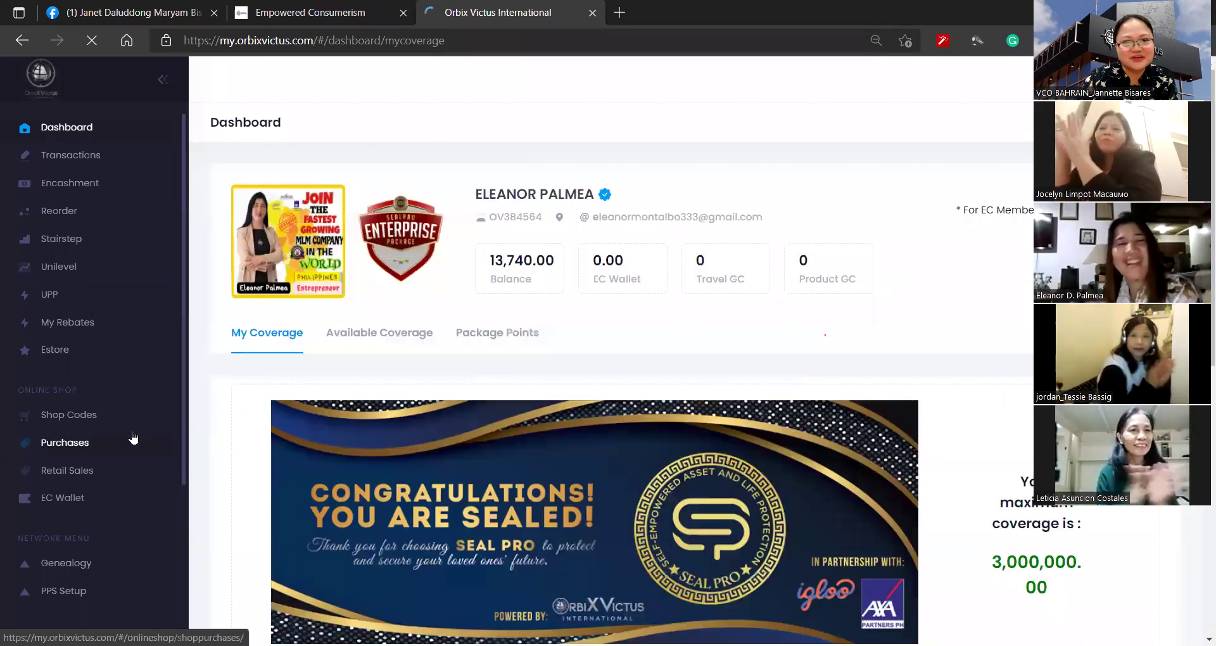
pyautogui.scroll(-8, 514, 418)
pyautogui.scroll(-3, 515, 418)
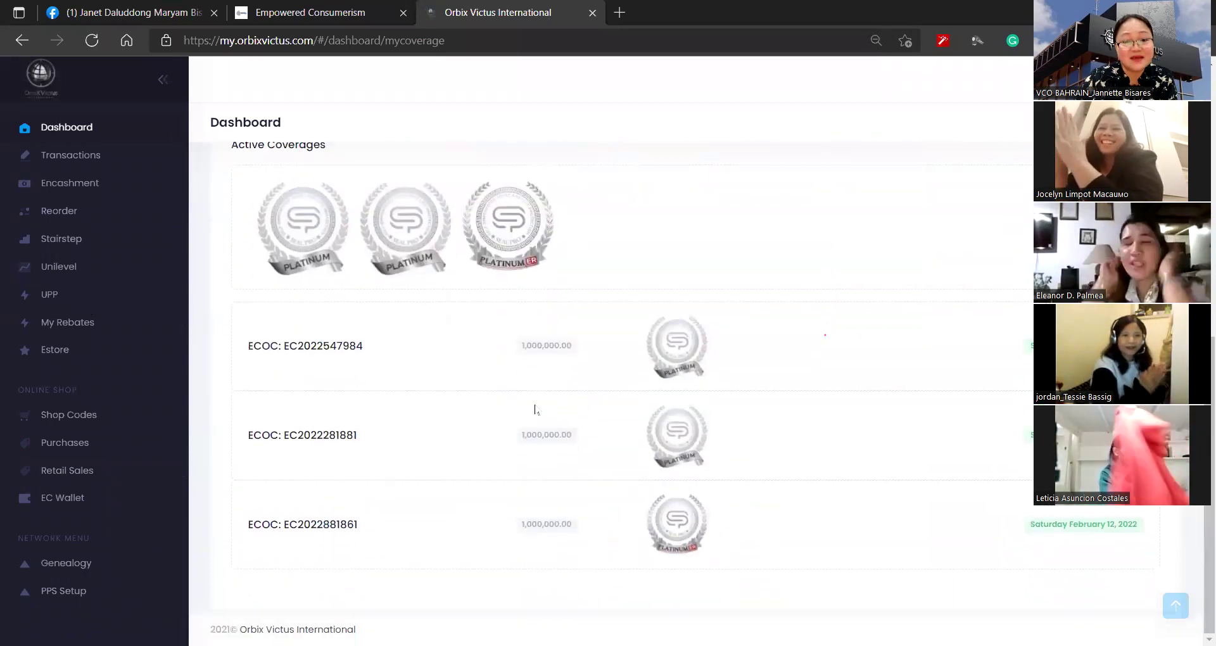
pyautogui.scroll(10, 534, 407)
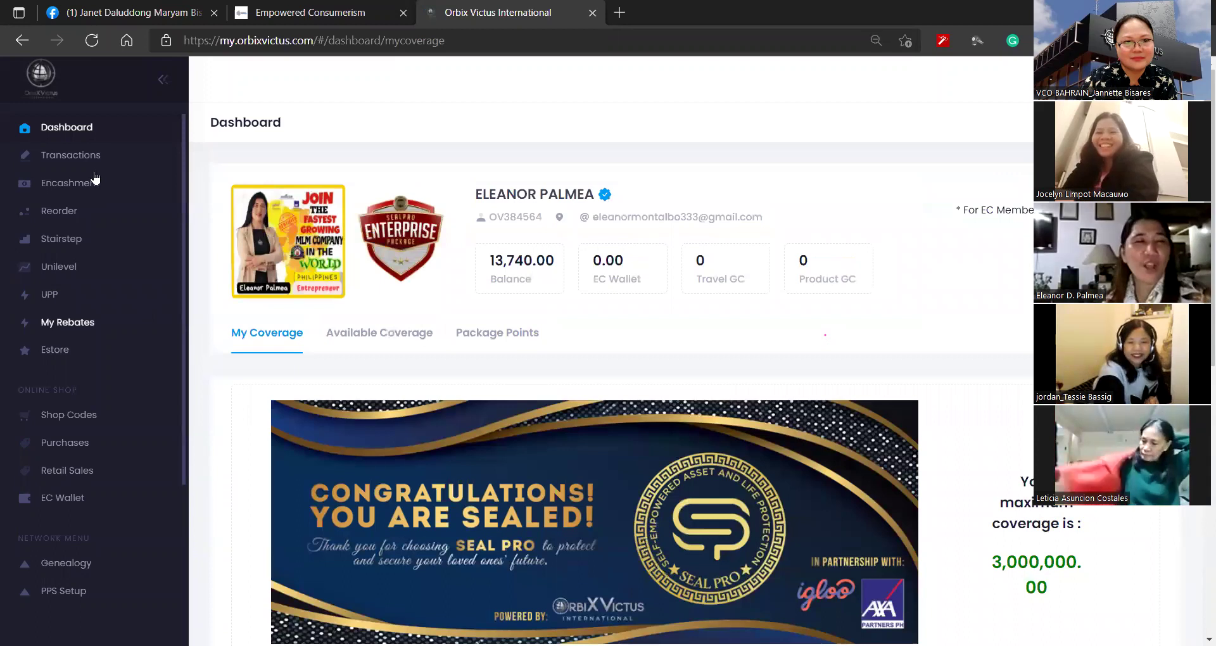
pyautogui.click(89, 164)
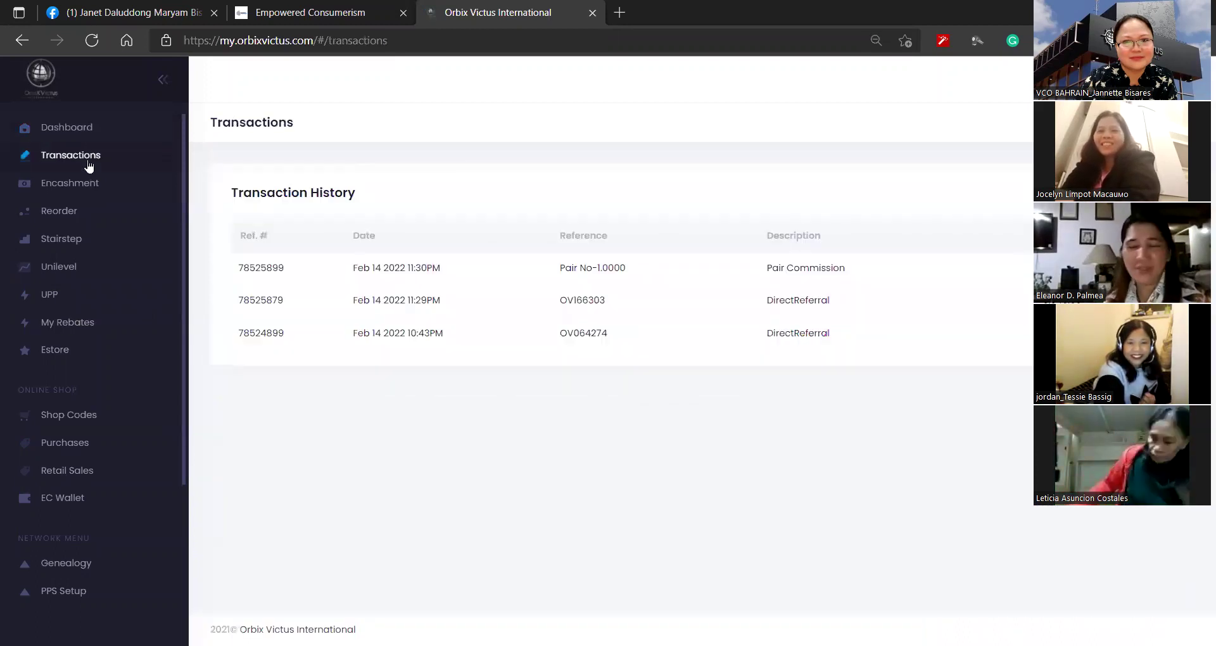
pyautogui.click(91, 133)
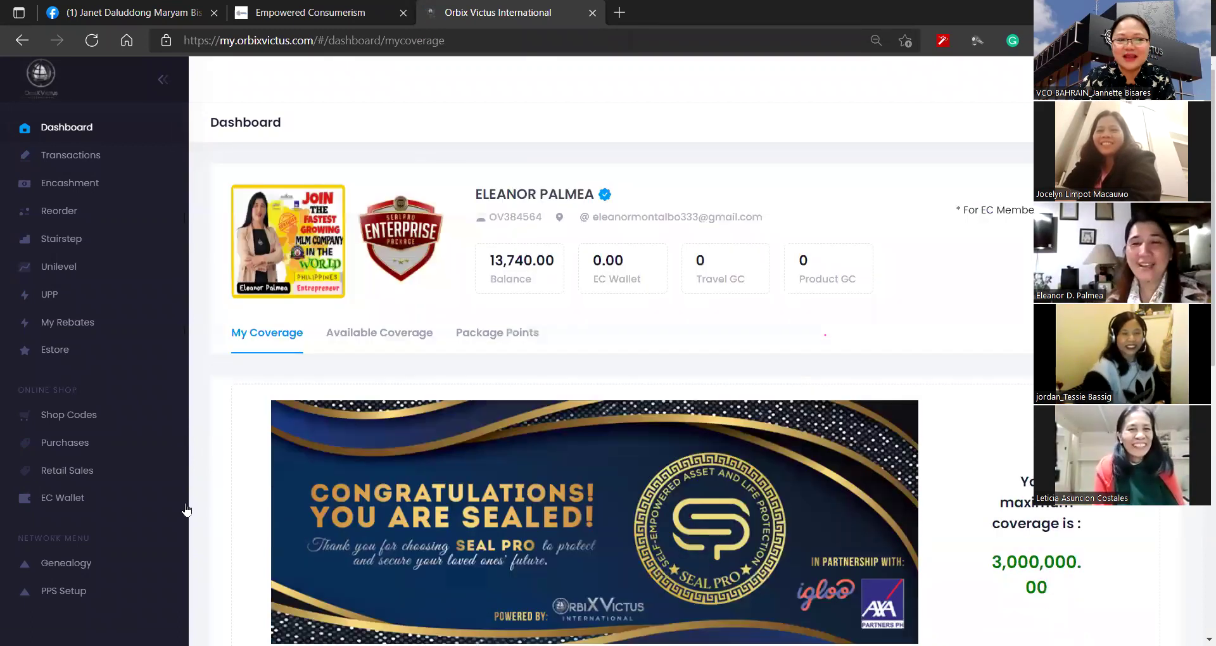
pyautogui.scroll(-7, 127, 532)
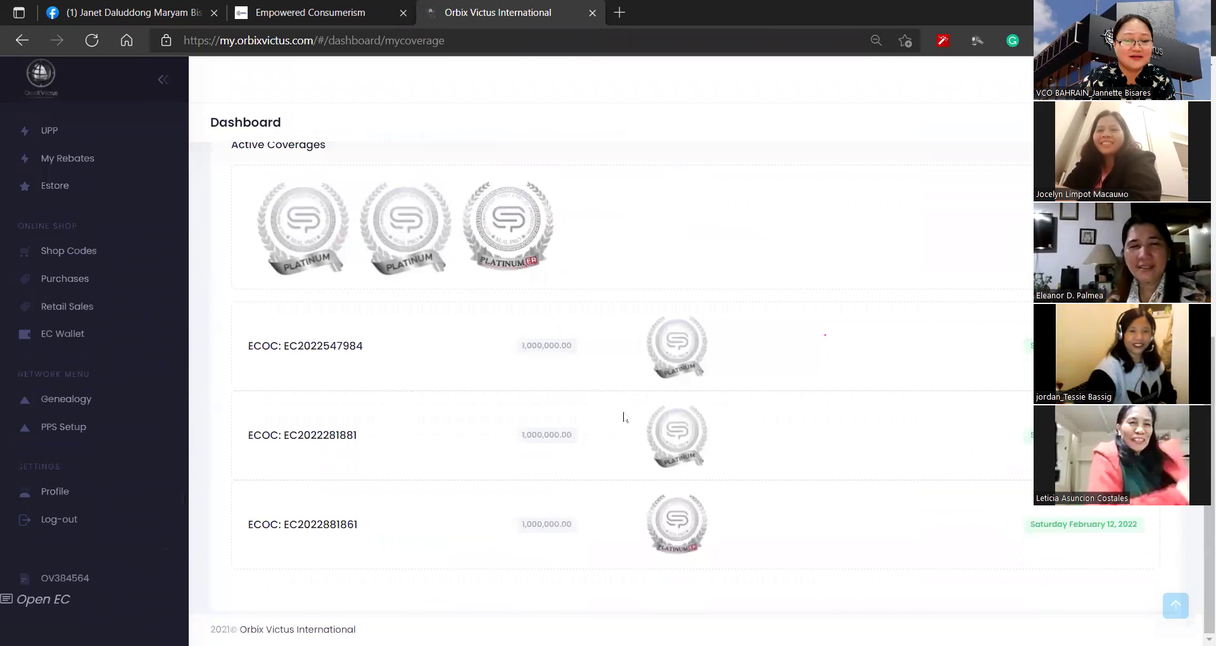
pyautogui.scroll(6, 696, 421)
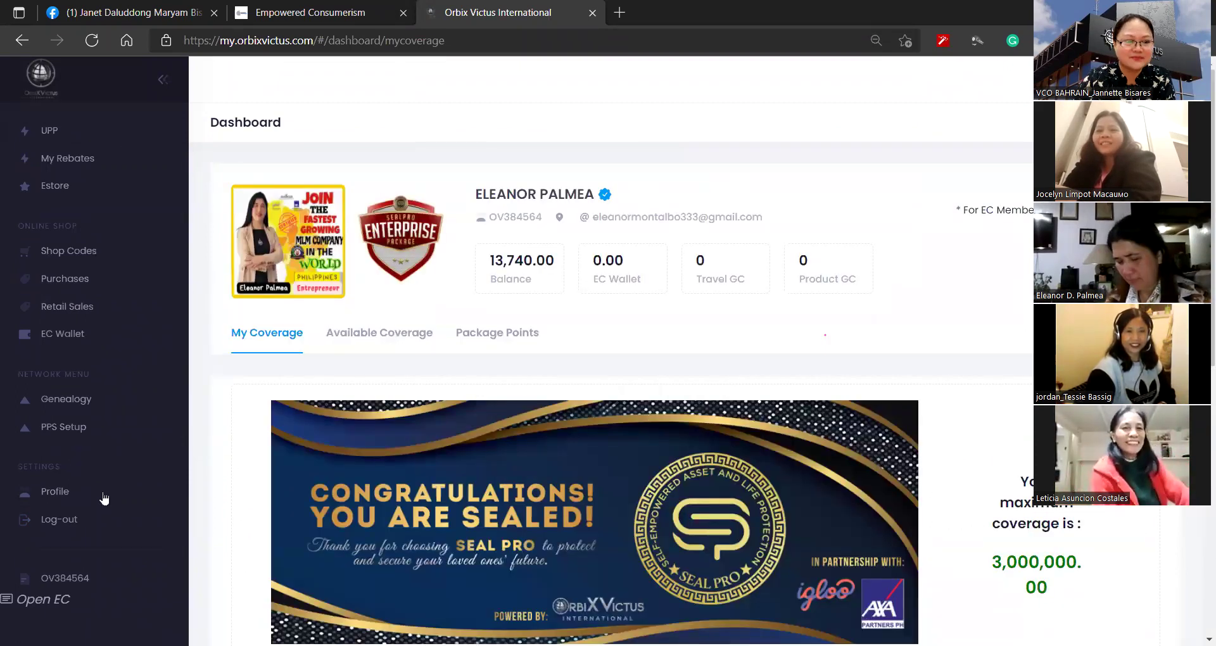
# Step: Launch the Empowered Consumerism portal in a new tab and open its member Dashboard
pyautogui.click(62, 609)
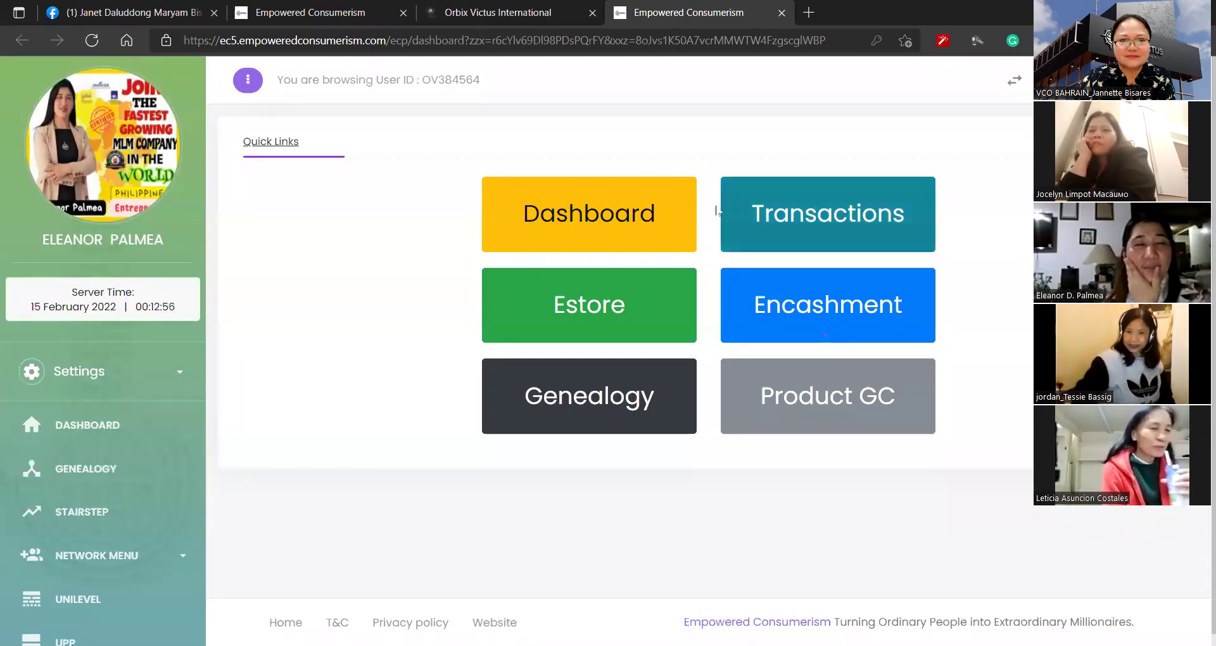
pyautogui.click(644, 213)
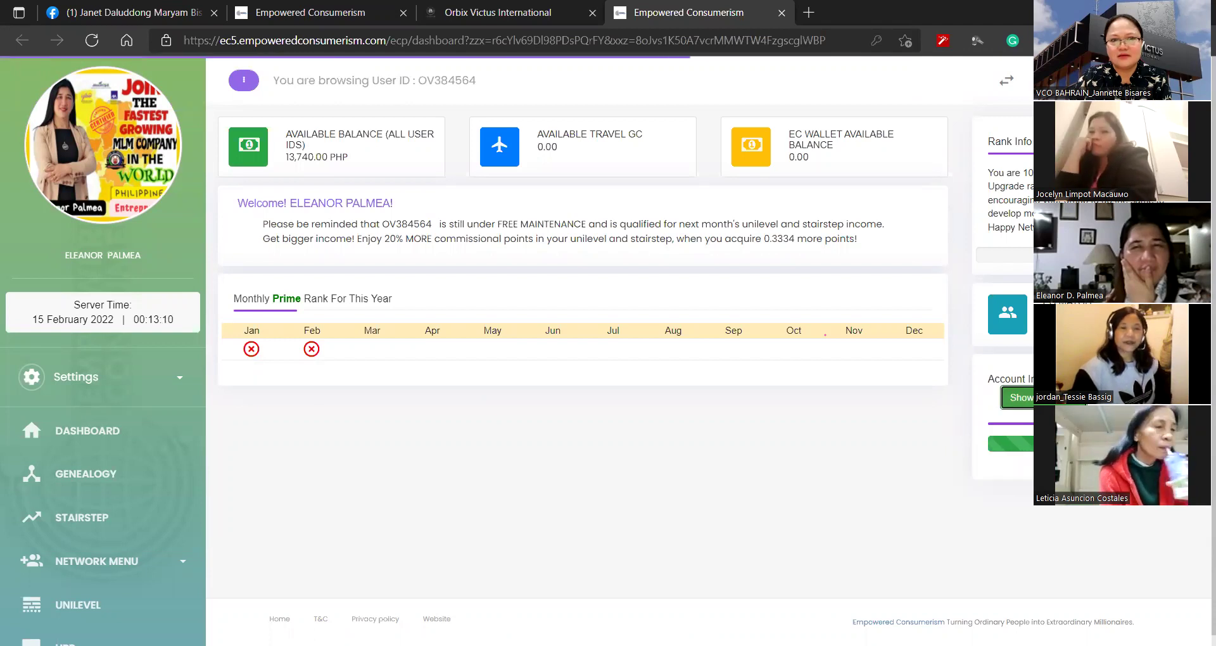
pyautogui.scroll(-5, 992, 291)
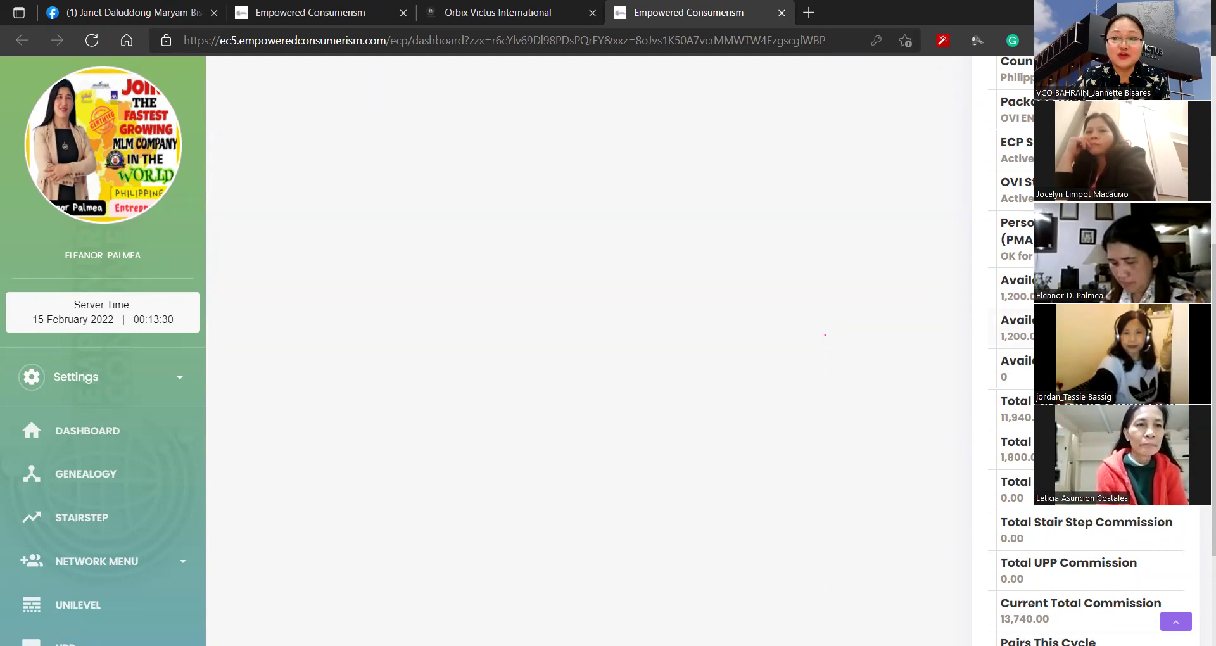
pyautogui.scroll(5, 925, 455)
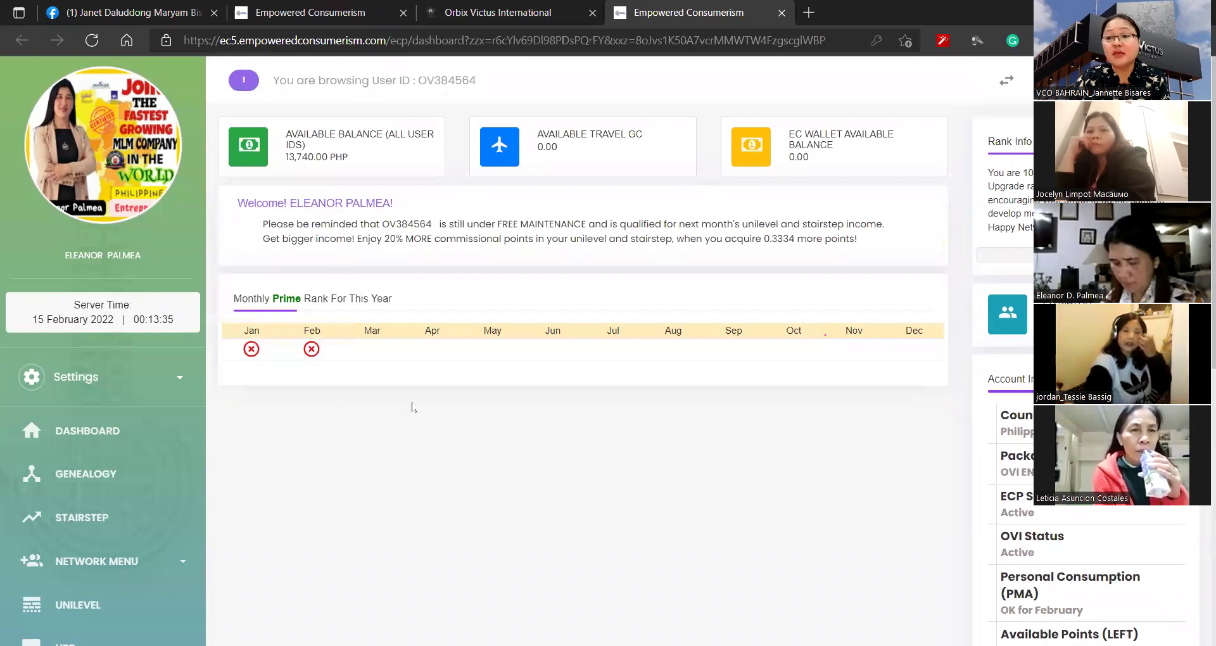
pyautogui.scroll(-5, 412, 407)
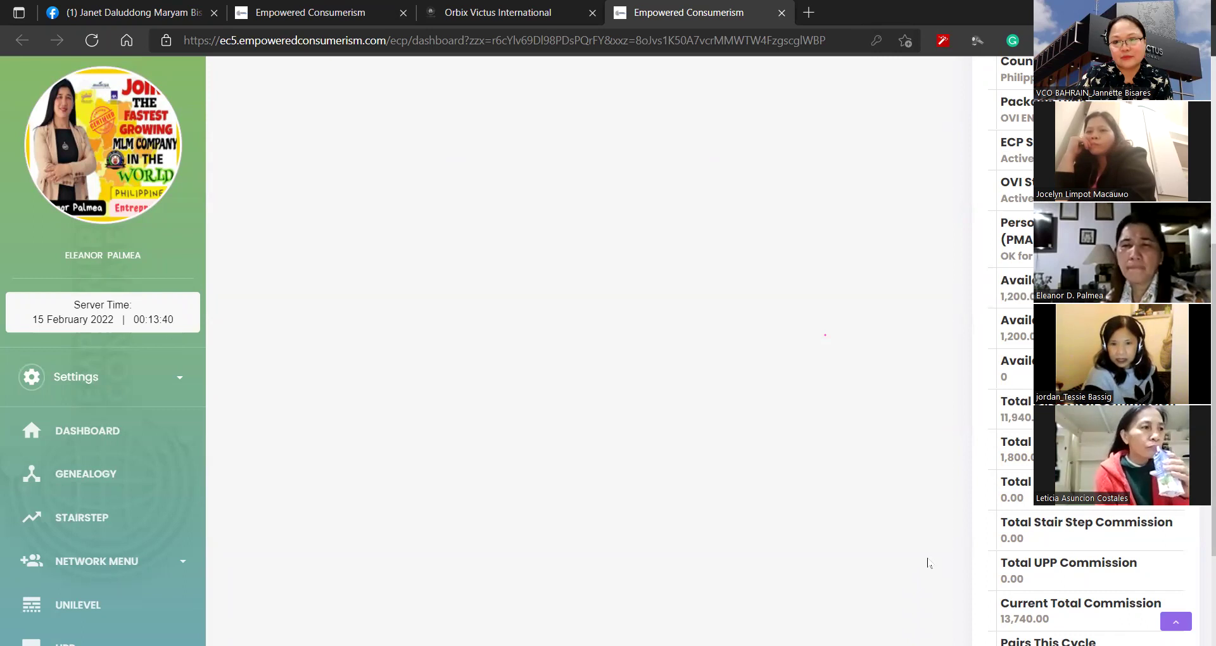
pyautogui.scroll(5, 918, 545)
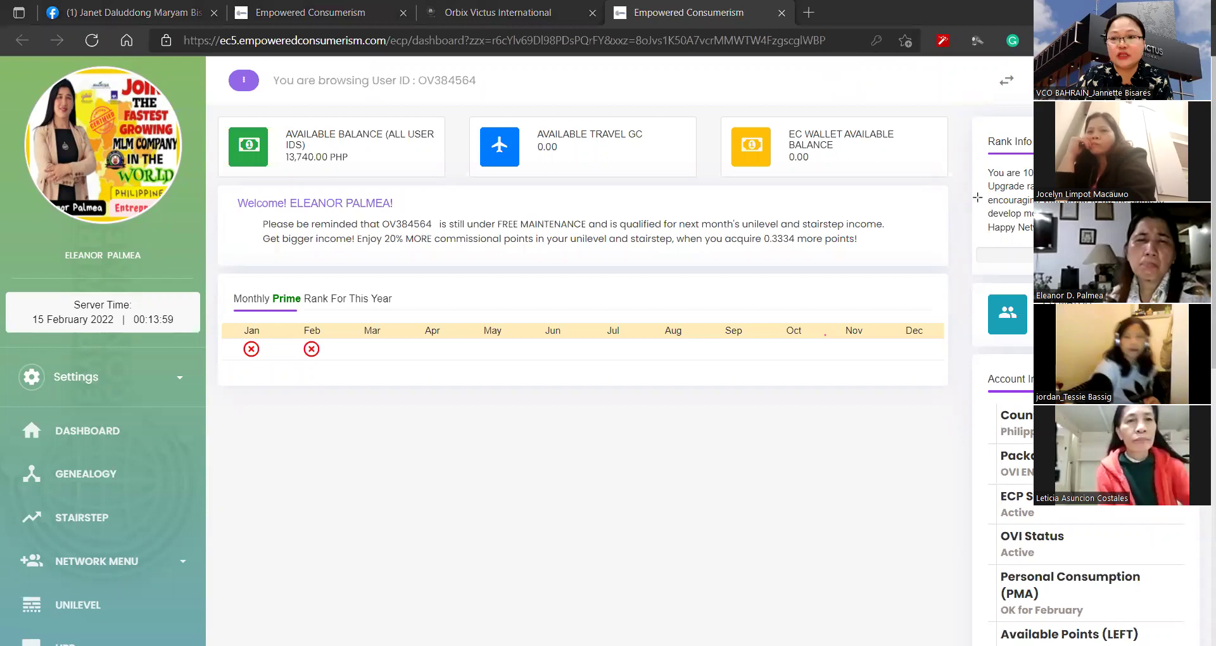
pyautogui.moveTo(981, 151)
pyautogui.mouseDown()
pyautogui.moveTo(1032, 159)
pyautogui.moveTo(1013, 190)
pyautogui.moveTo(981, 168)
pyautogui.mouseUp()
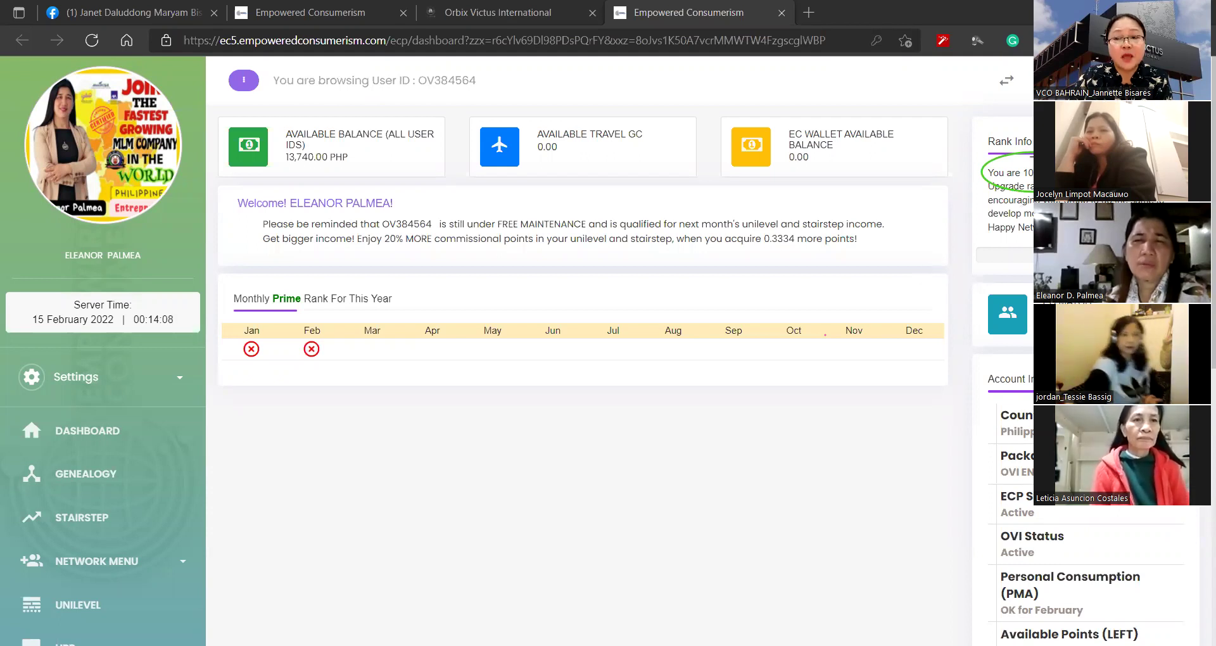
pyautogui.moveTo(212, 199)
pyautogui.mouseDown()
pyautogui.moveTo(165, 332)
pyautogui.moveTo(130, 320)
pyautogui.moveTo(95, 194)
pyautogui.mouseUp()
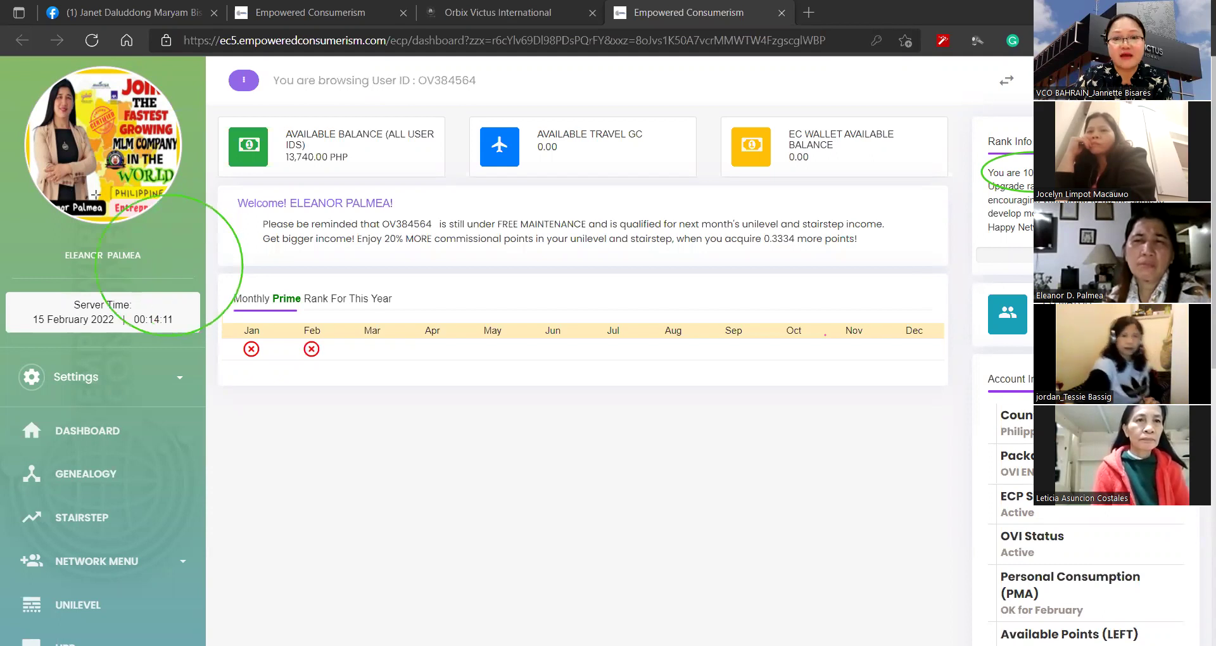